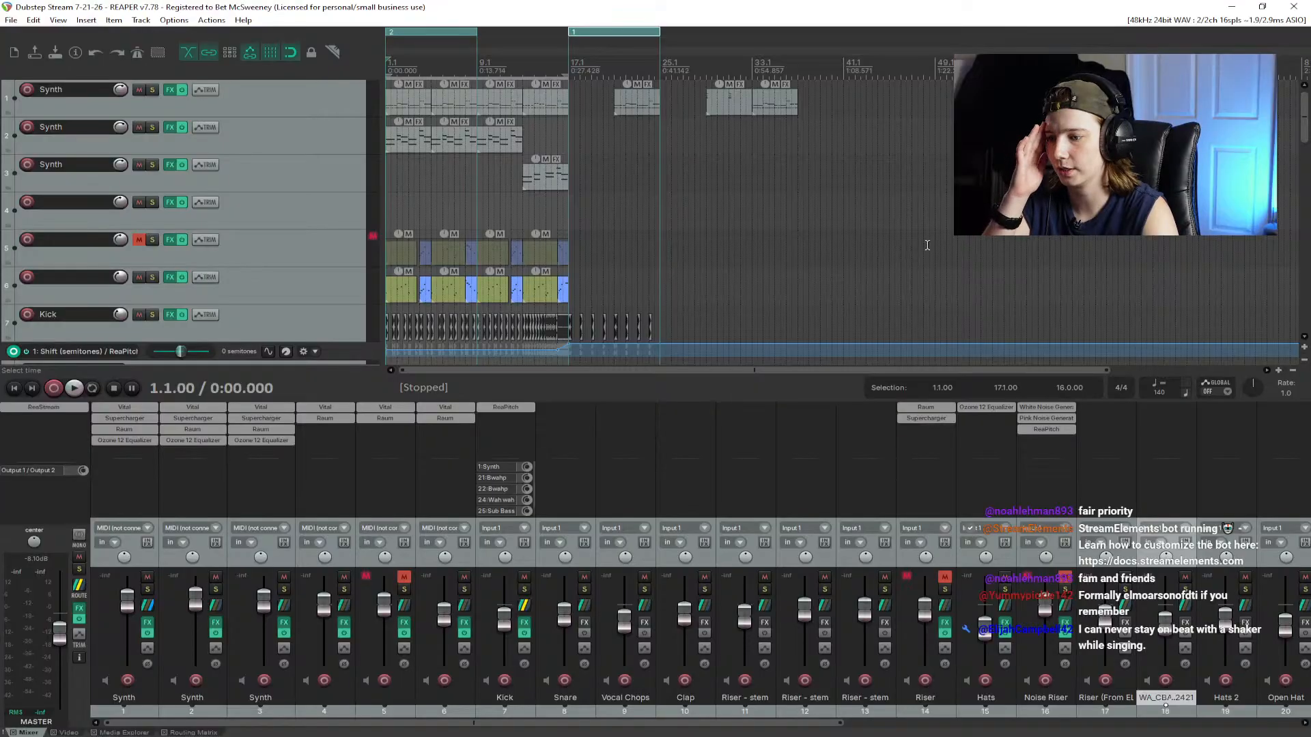
Step: Save the project as "Dubstep Stream 8-4-26" and start playback from bar 1
{"action": "left_click", "coordinate": [11, 20]}
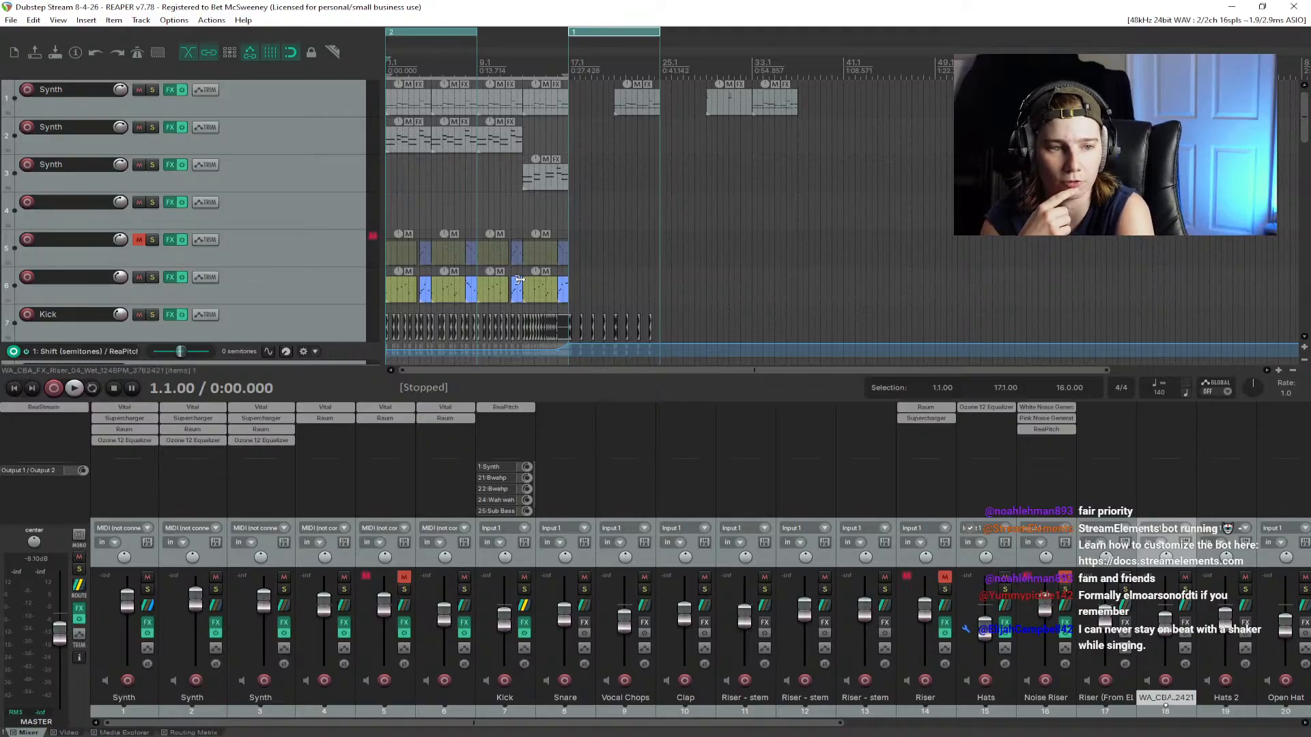
{"action": "key", "text": "space"}
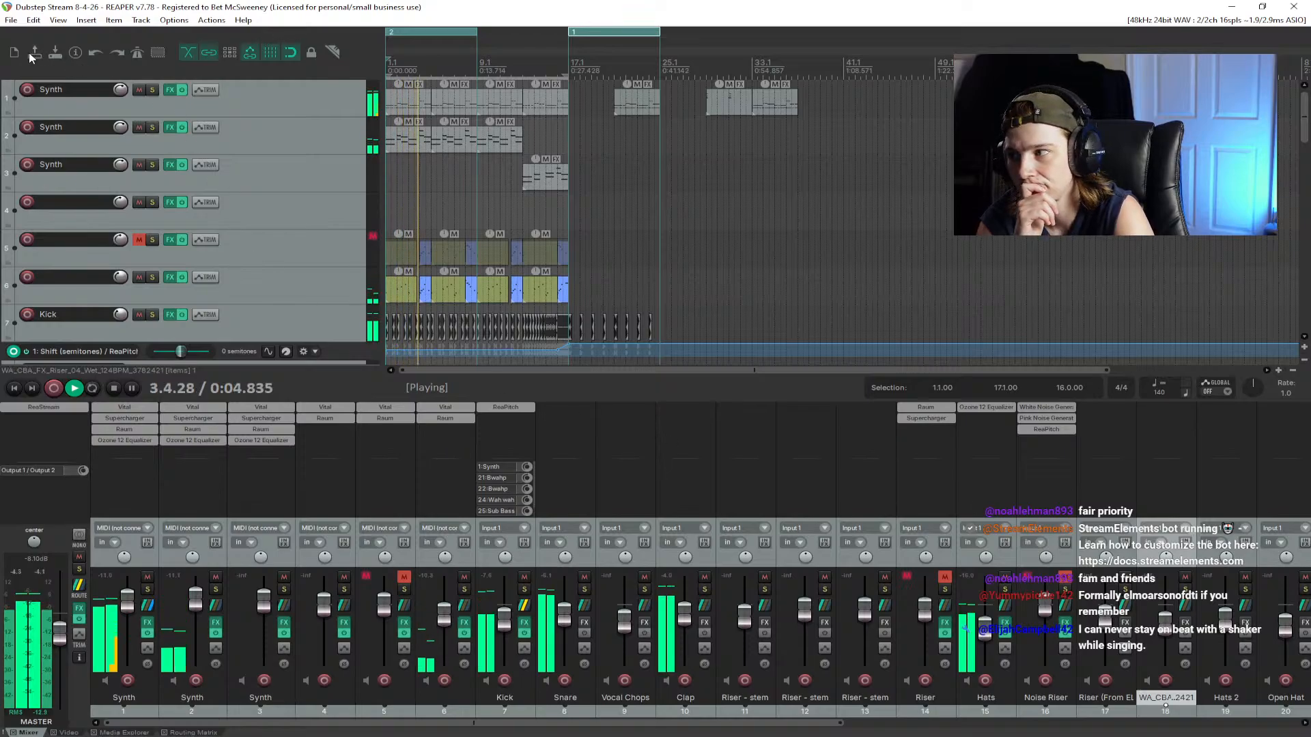
Step: Open the project settings and the Track/Send Defaults preferences while the song plays, moving the preferences window aside
{"action": "left_click", "coordinate": [11, 21]}
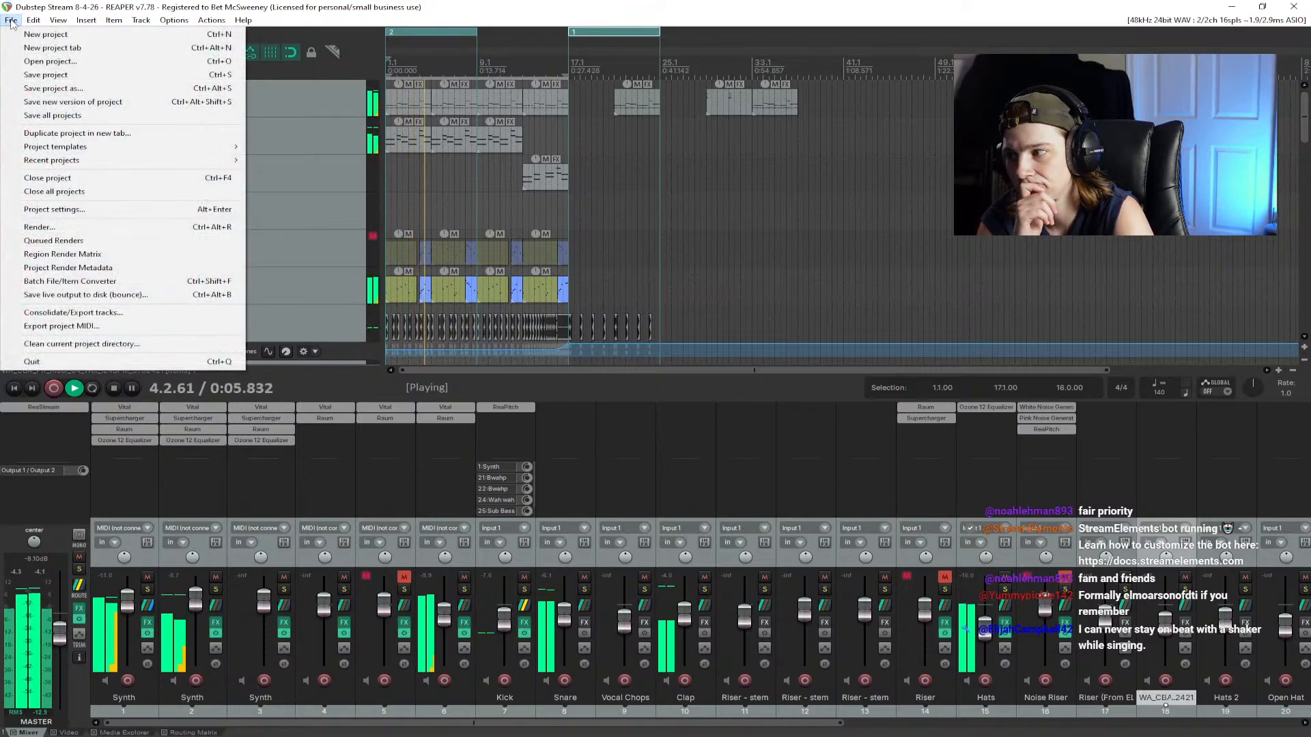
{"action": "left_click", "coordinate": [54, 209]}
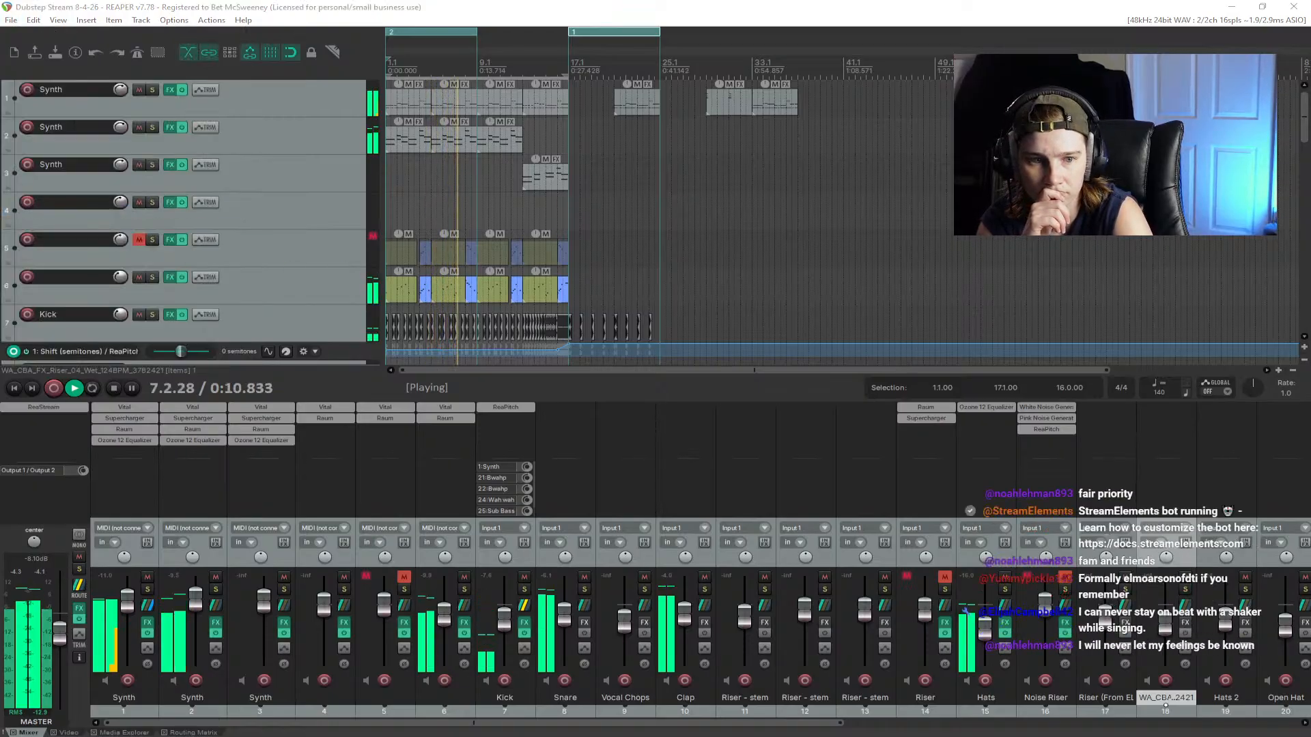
{"action": "left_click", "coordinate": [174, 20]}
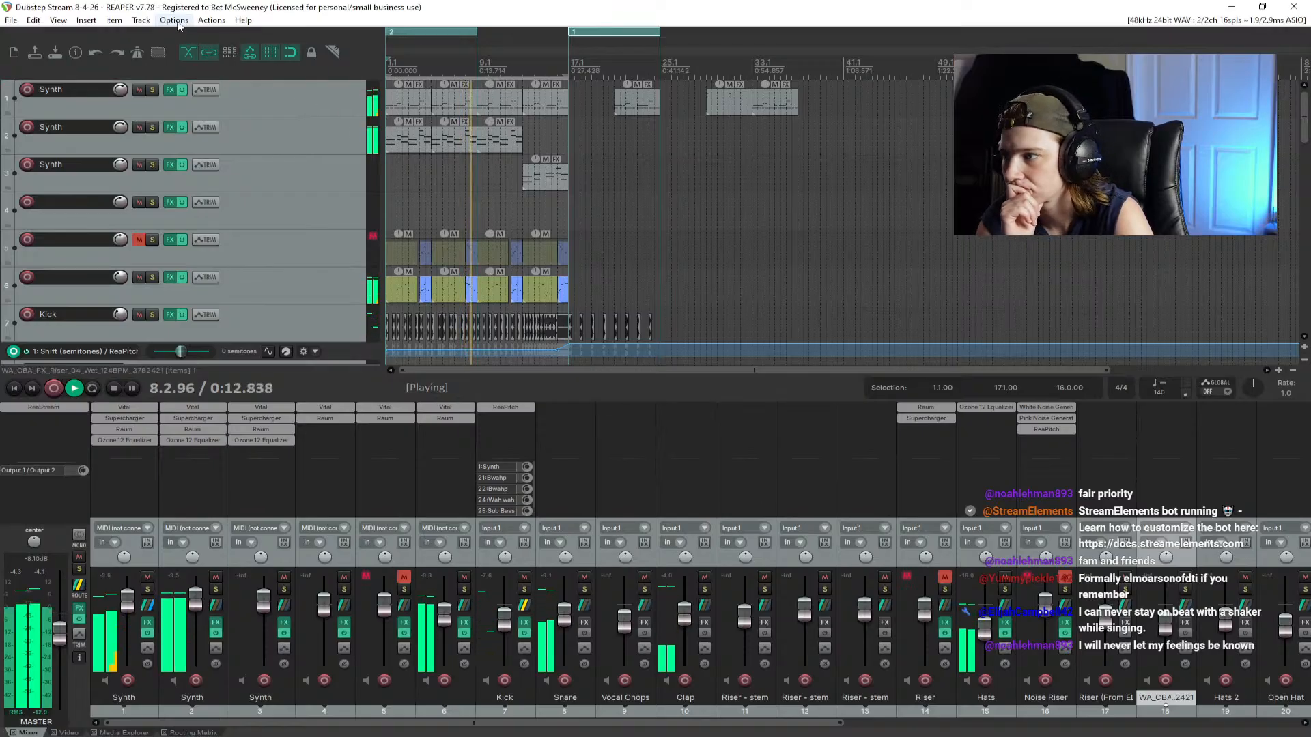
{"action": "left_click", "coordinate": [205, 583]}
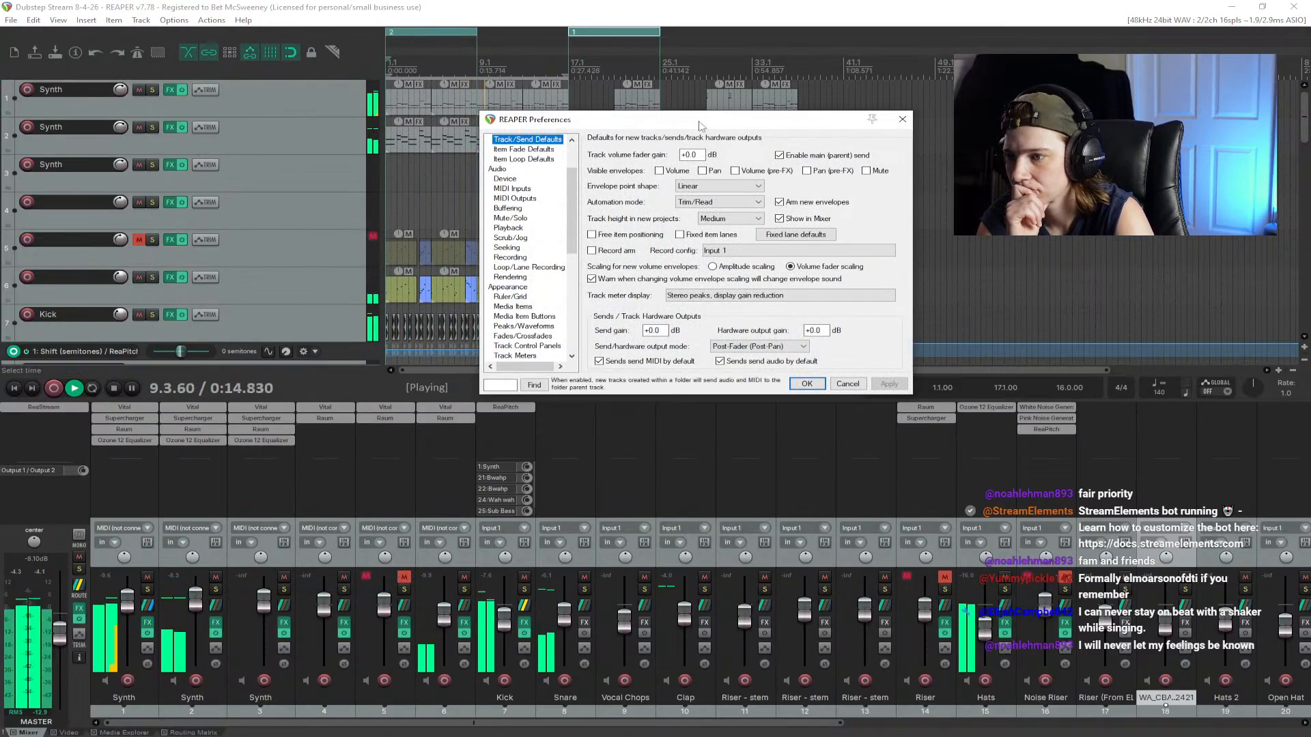
{"action": "left_click_drag", "start_coordinate": [948, 176], "coordinate": [1310, 150]}
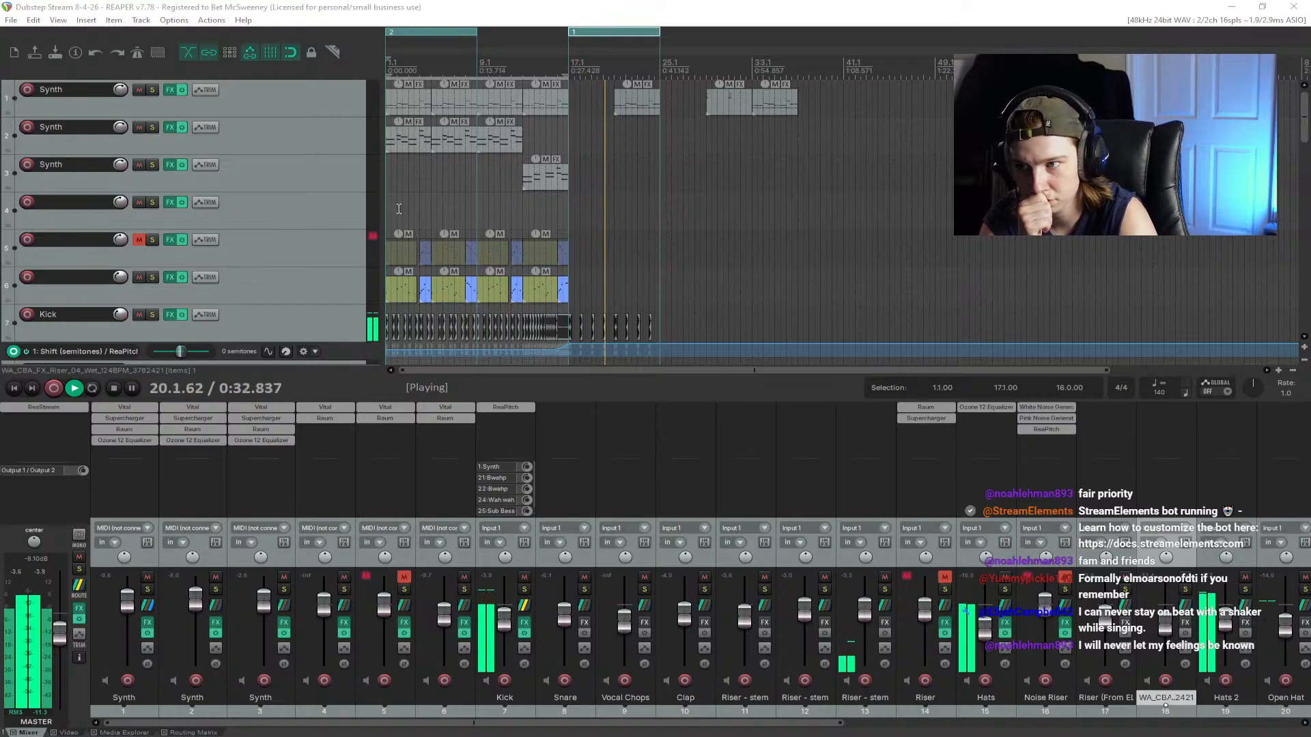
Step: Listen to the arrangement through the section after bar 17 and stop playback
{"action": "scroll", "coordinate": [547, 236], "scroll_direction": "down", "scroll_amount": 3}
{"action": "scroll", "coordinate": [547, 236], "scroll_direction": "up", "scroll_amount": 4}
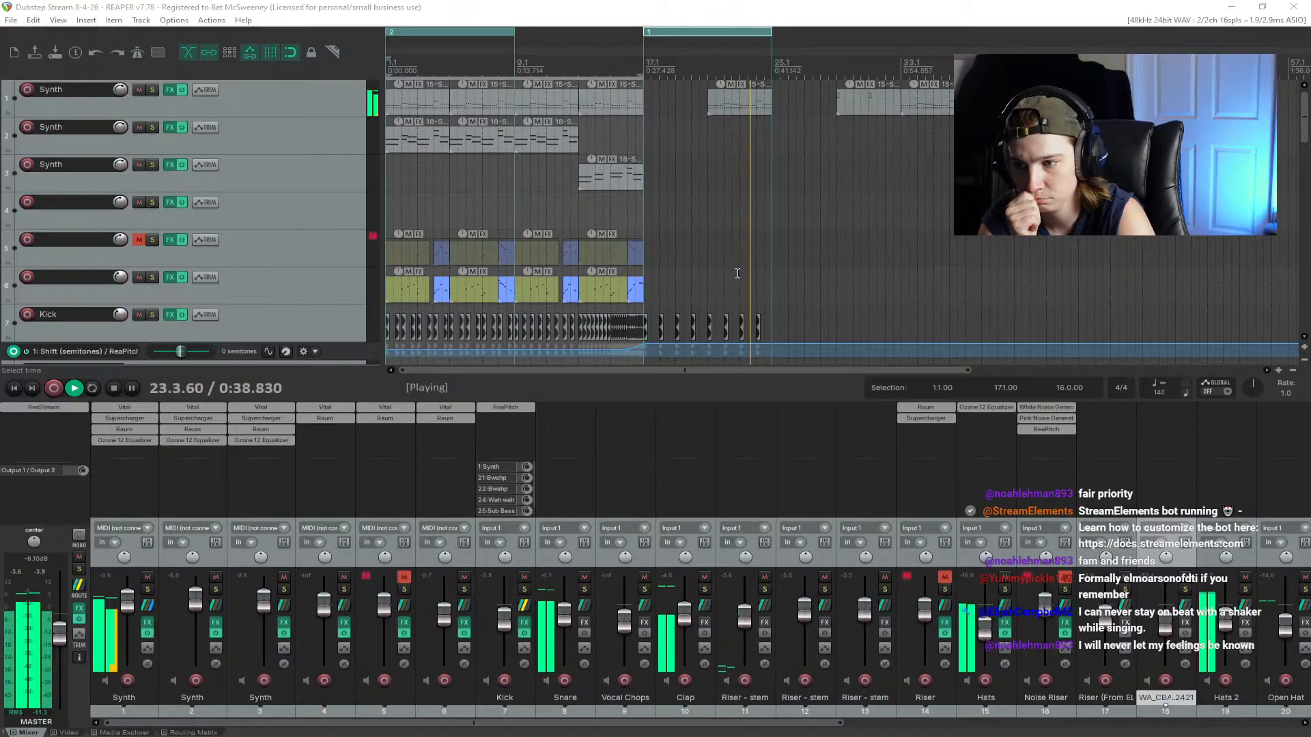
{"action": "left_click", "coordinate": [115, 389]}
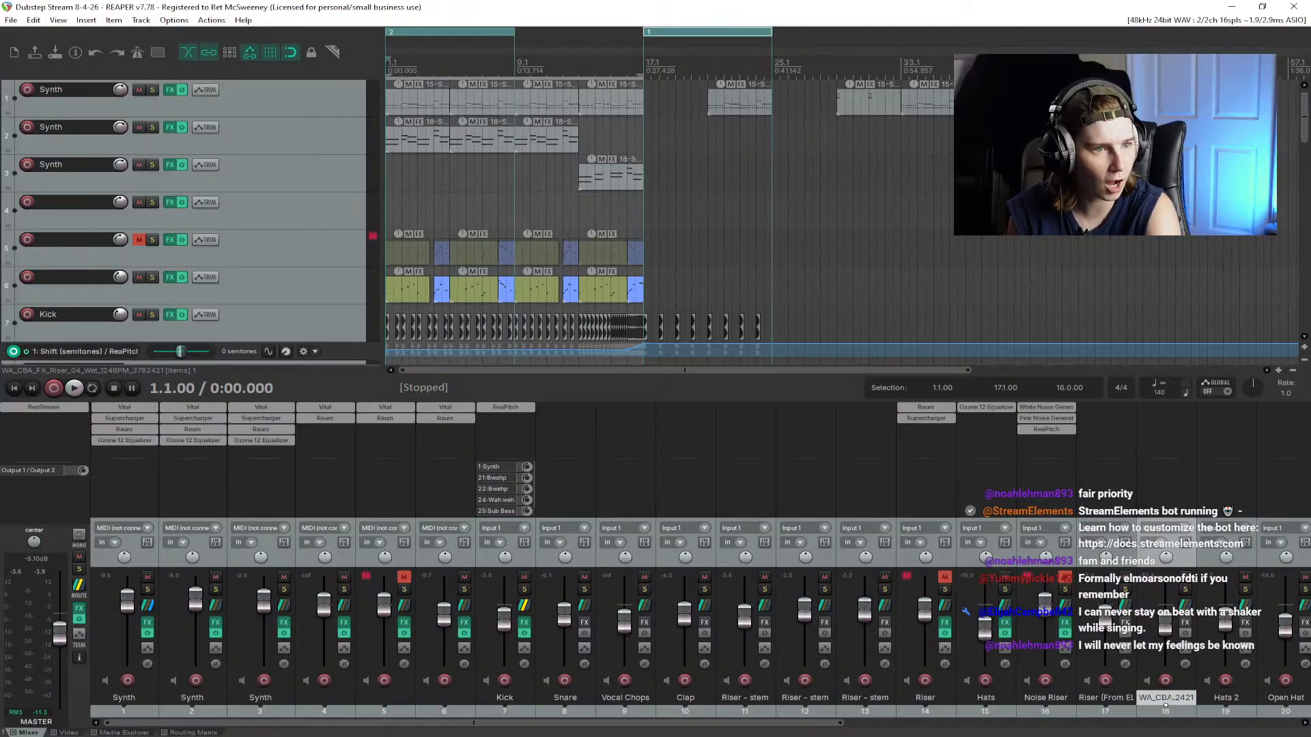
{"action": "key", "text": "alt+Tab"}
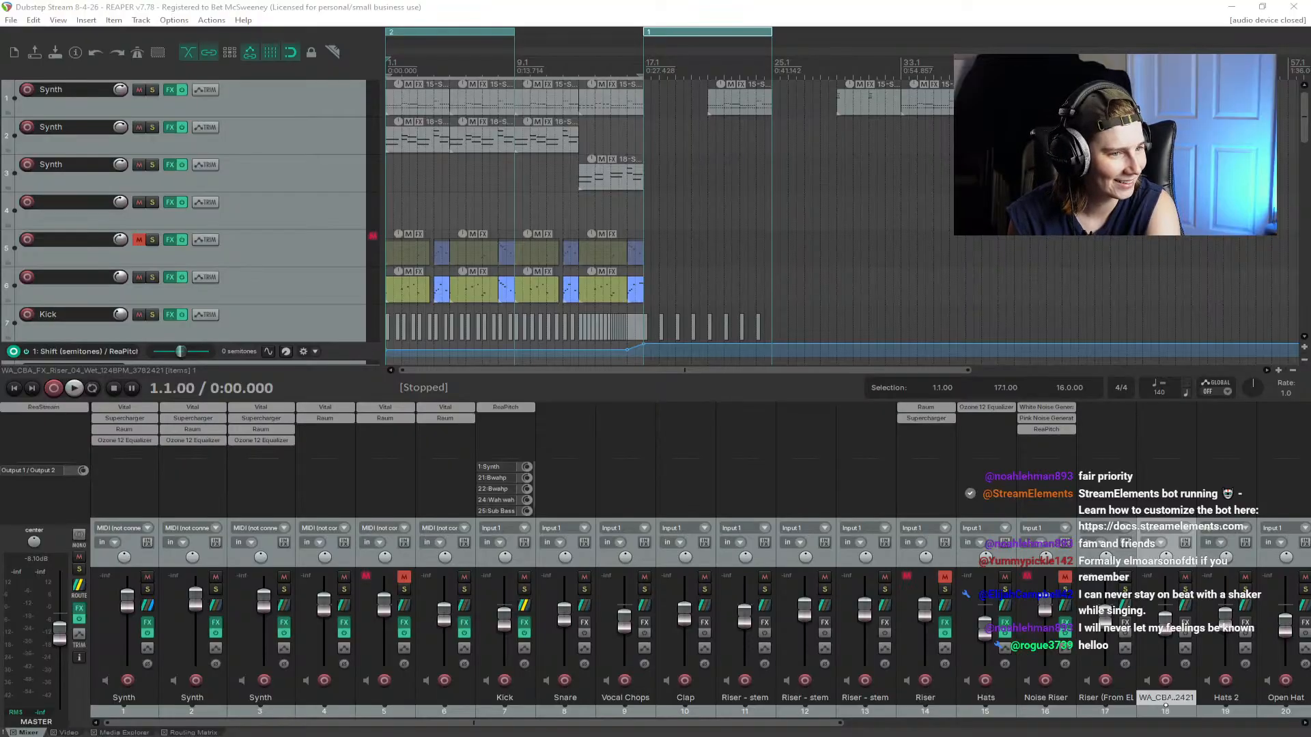
Step: Set the time selection over bars 21.1 to 25.1, around the later 15-Synth-MIDI item
{"action": "left_click", "coordinate": [586, 65]}
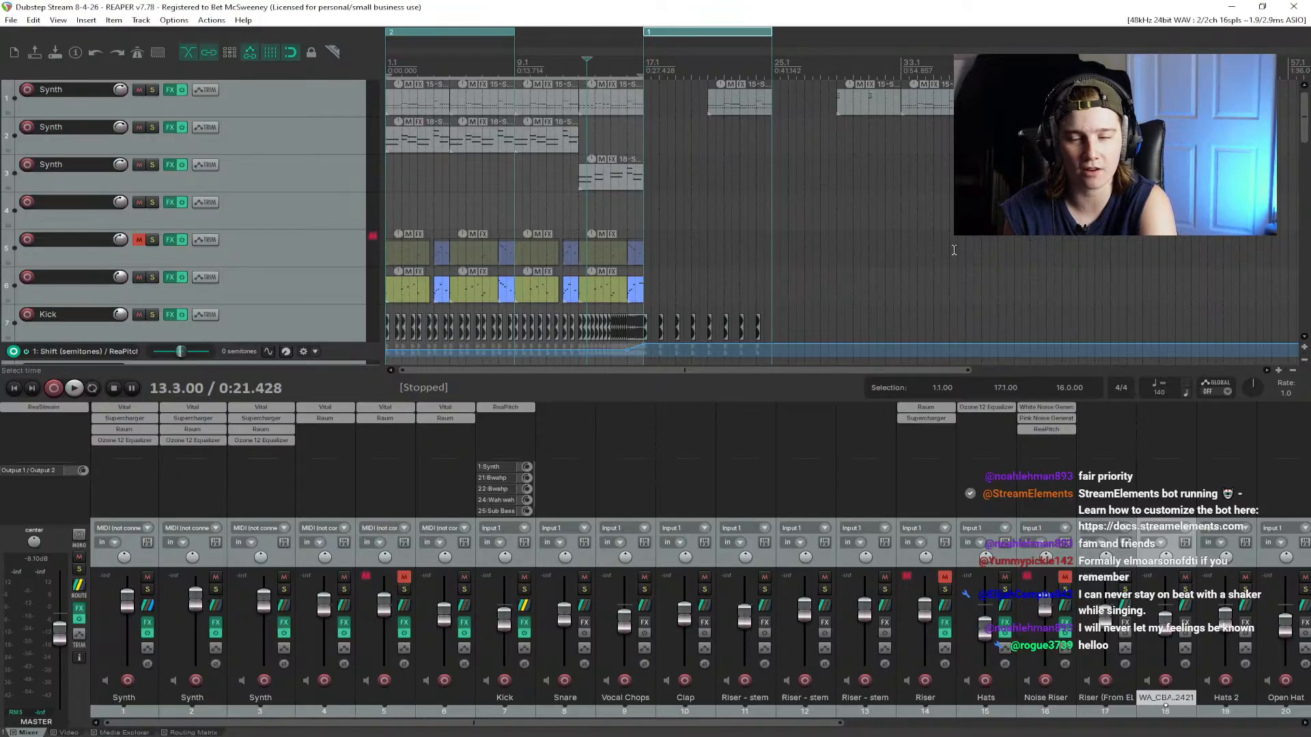
{"action": "left_click_drag", "start_coordinate": [707, 67], "coordinate": [768, 69]}
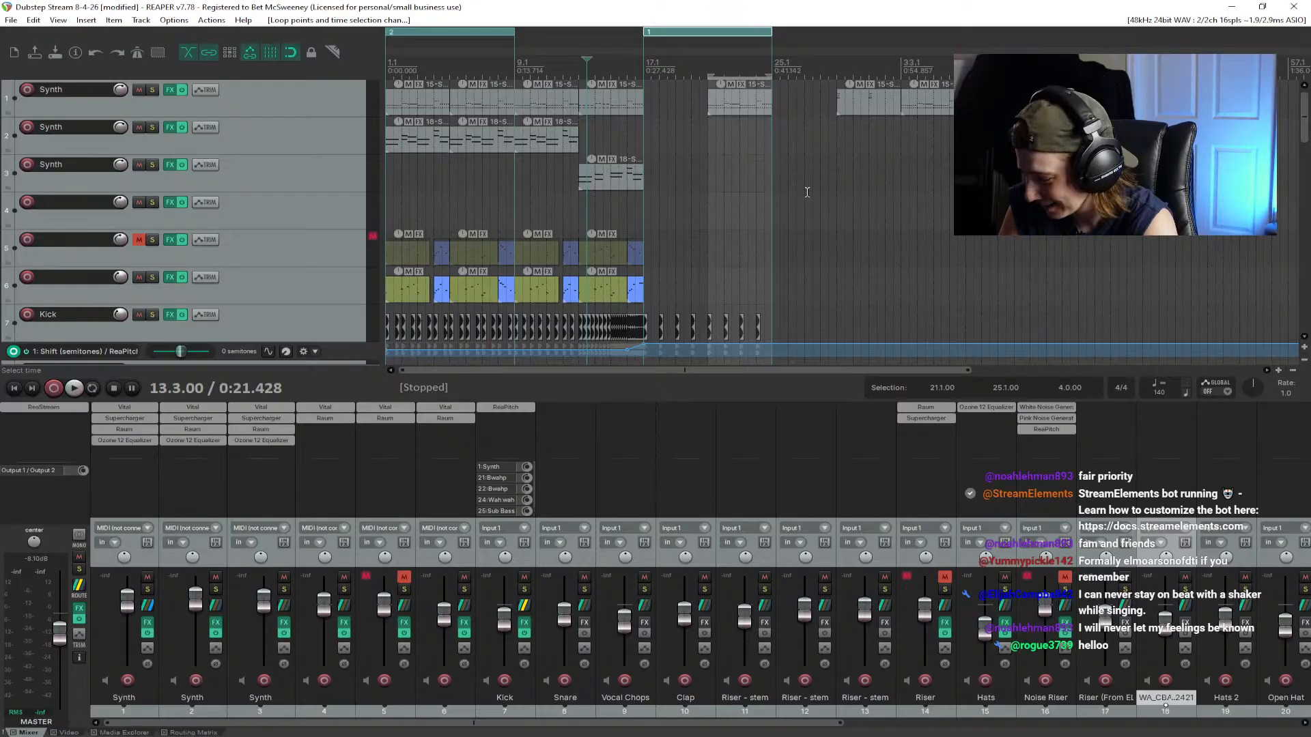
{"action": "scroll", "coordinate": [807, 193], "scroll_direction": "up", "scroll_amount": 2}
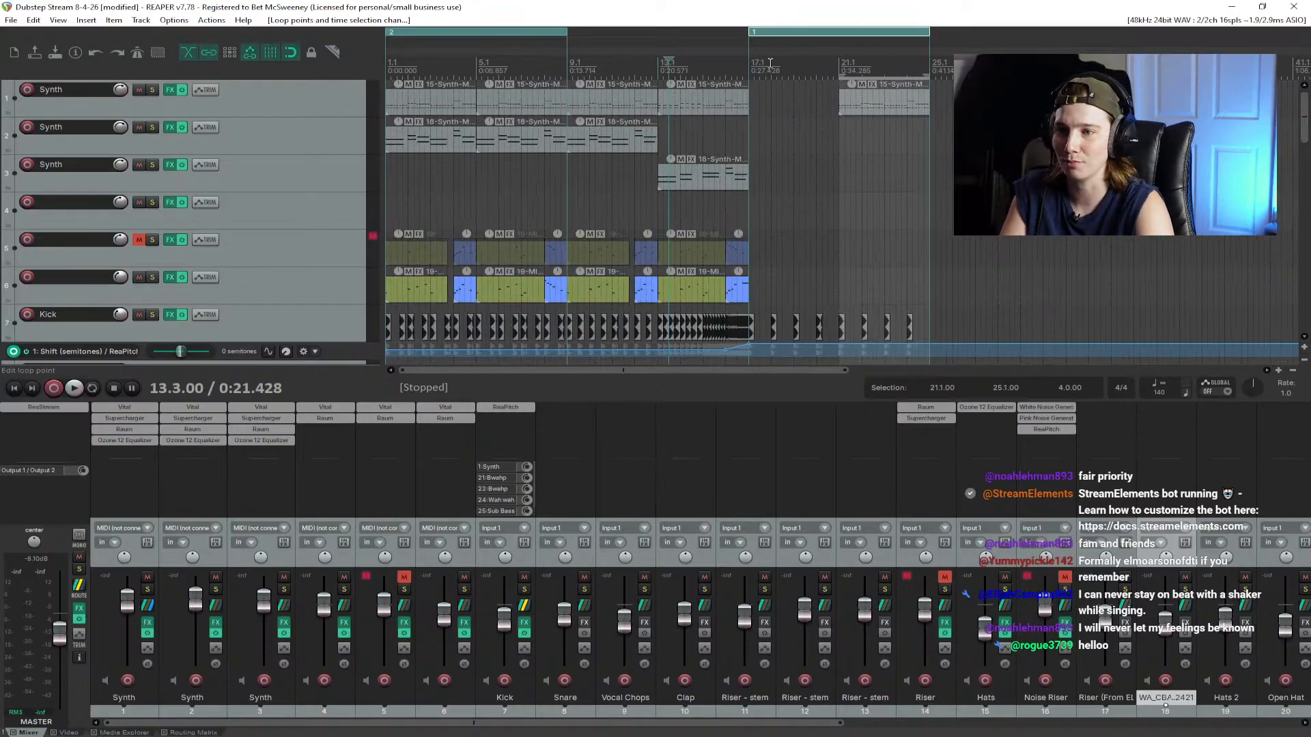
Step: Play the transition into the drop from 15.3 and examine the tracks down to Yickyyacky Bass while listening
{"action": "left_click", "coordinate": [729, 66]}
{"action": "left_click", "coordinate": [713, 63]}
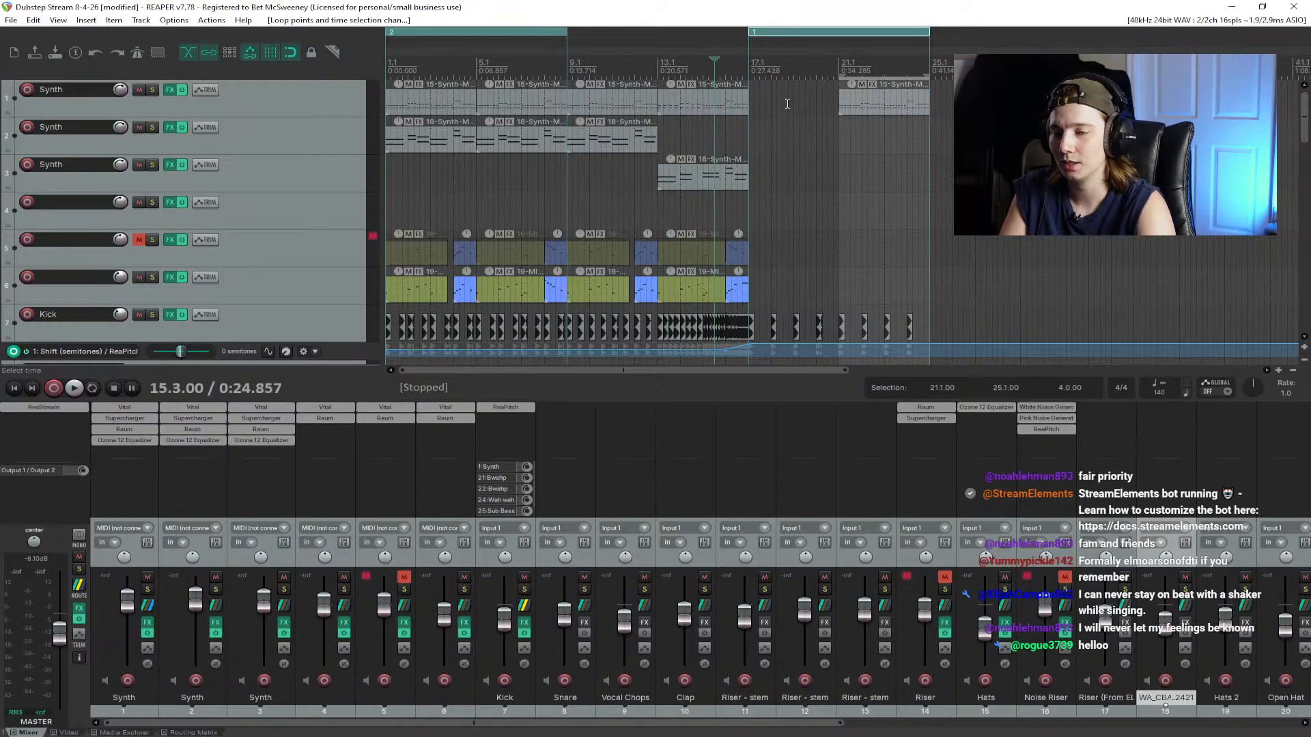
{"action": "scroll", "coordinate": [621, 242], "scroll_direction": "up", "scroll_amount": 3}
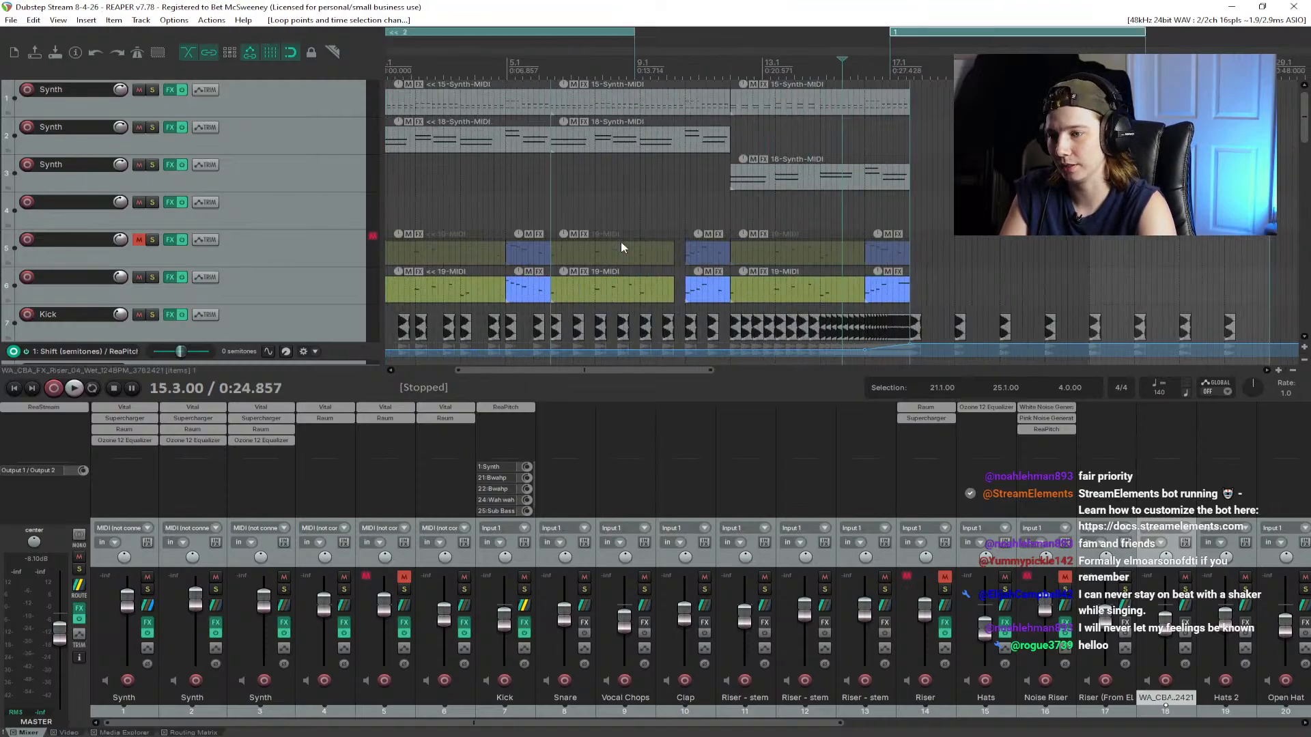
{"action": "key", "text": "space"}
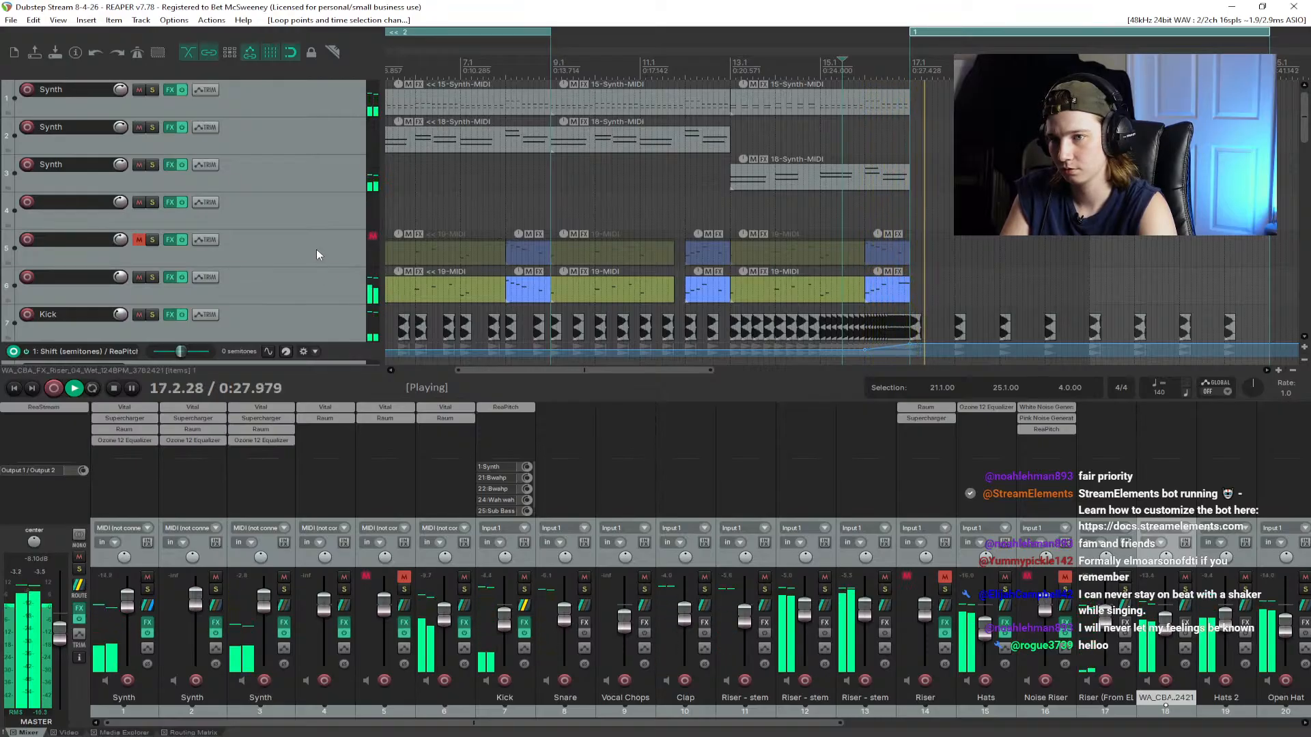
{"action": "scroll", "coordinate": [325, 195], "scroll_direction": "down", "scroll_amount": 8}
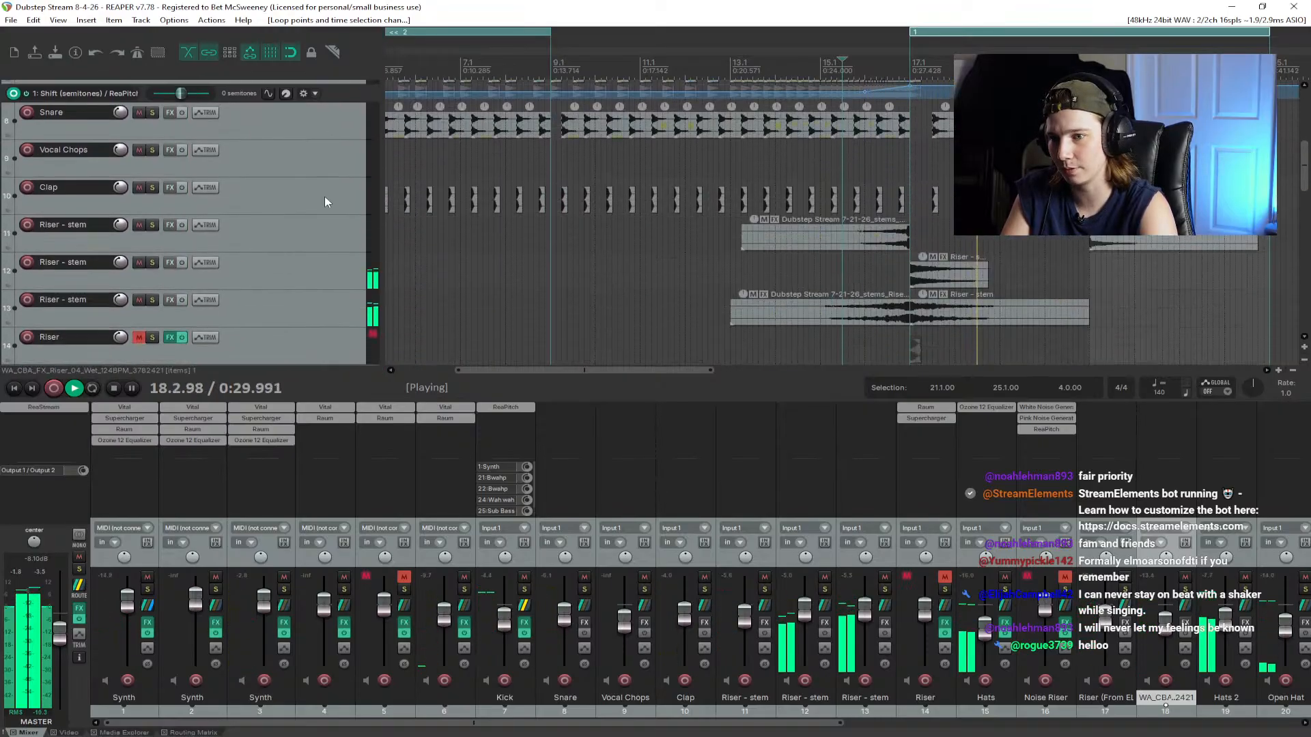
{"action": "scroll", "coordinate": [325, 195], "scroll_direction": "down", "scroll_amount": 6}
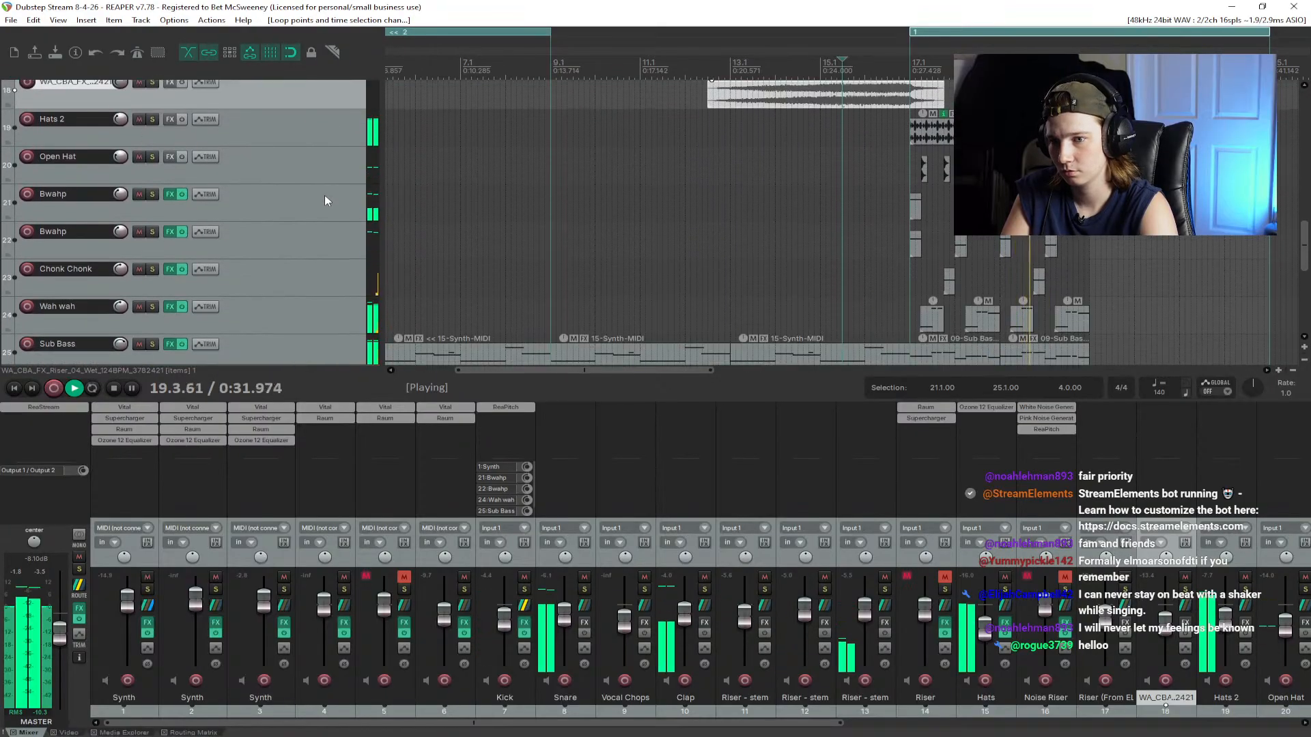
{"action": "scroll", "coordinate": [327, 194], "scroll_direction": "down", "scroll_amount": 3}
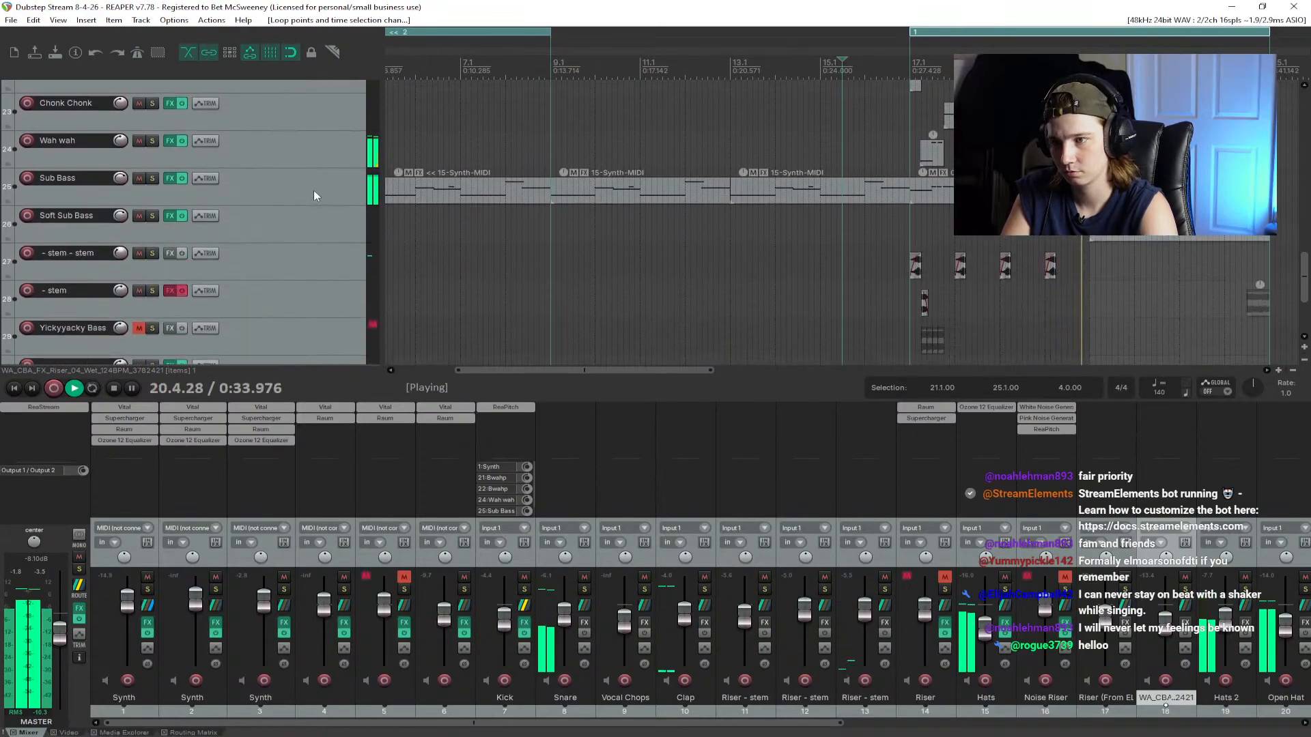
{"action": "key", "text": "space"}
Step: Play the build-up from bar 9 while examining the tracks from the basses up to the synths
{"action": "left_click", "coordinate": [549, 63]}
{"action": "key", "text": "space"}
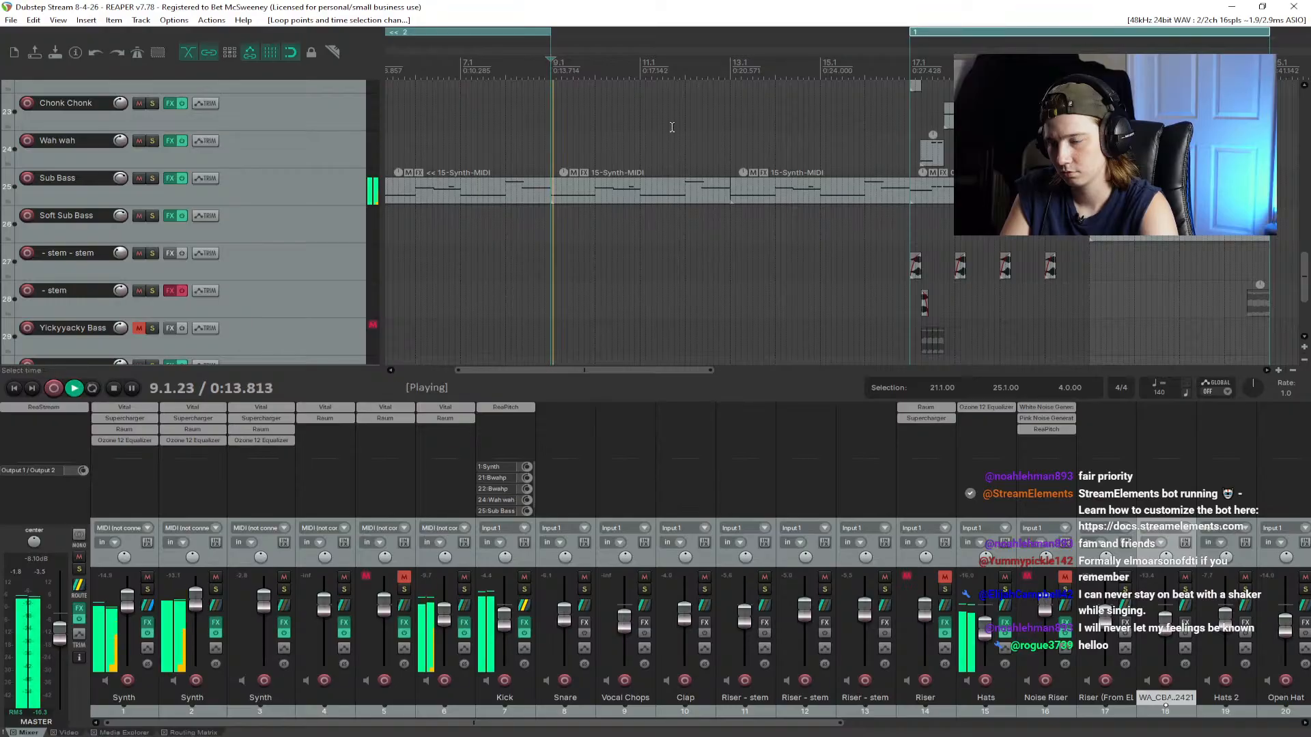
{"action": "scroll", "coordinate": [309, 226], "scroll_direction": "up", "scroll_amount": 15}
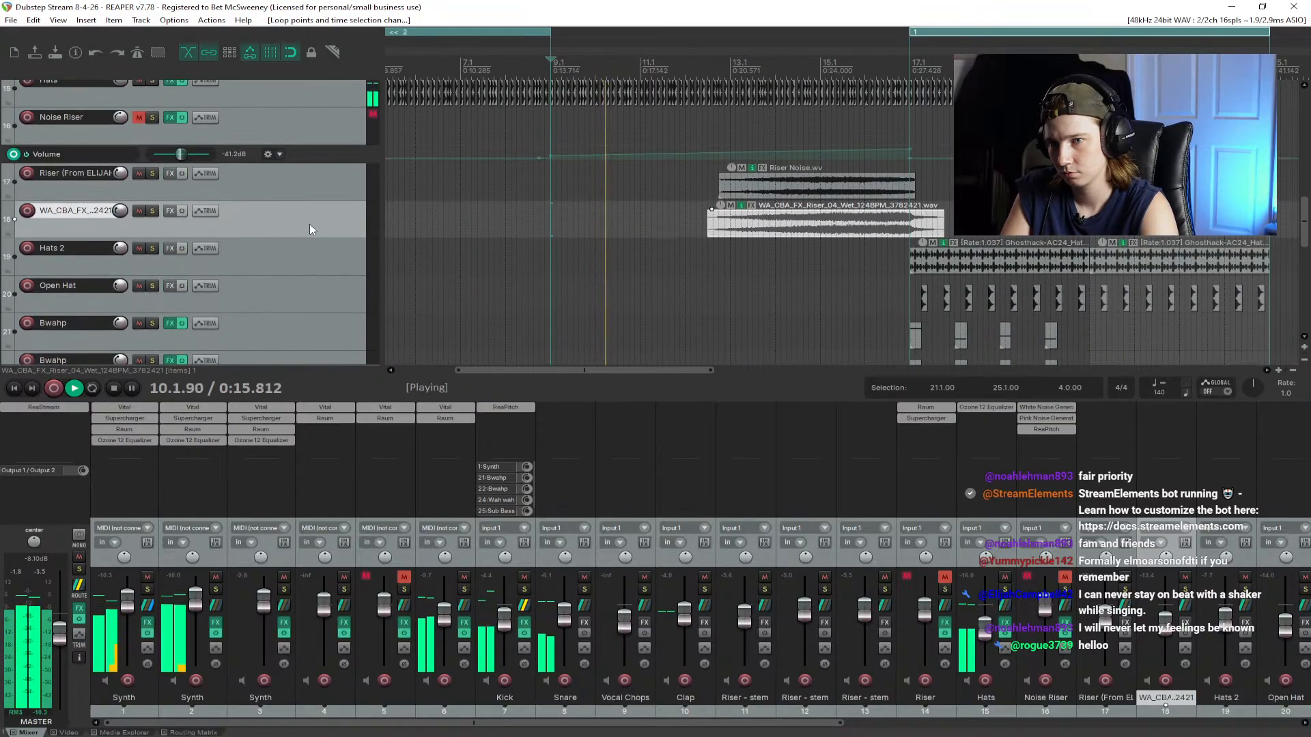
{"action": "scroll", "coordinate": [307, 223], "scroll_direction": "up", "scroll_amount": 5}
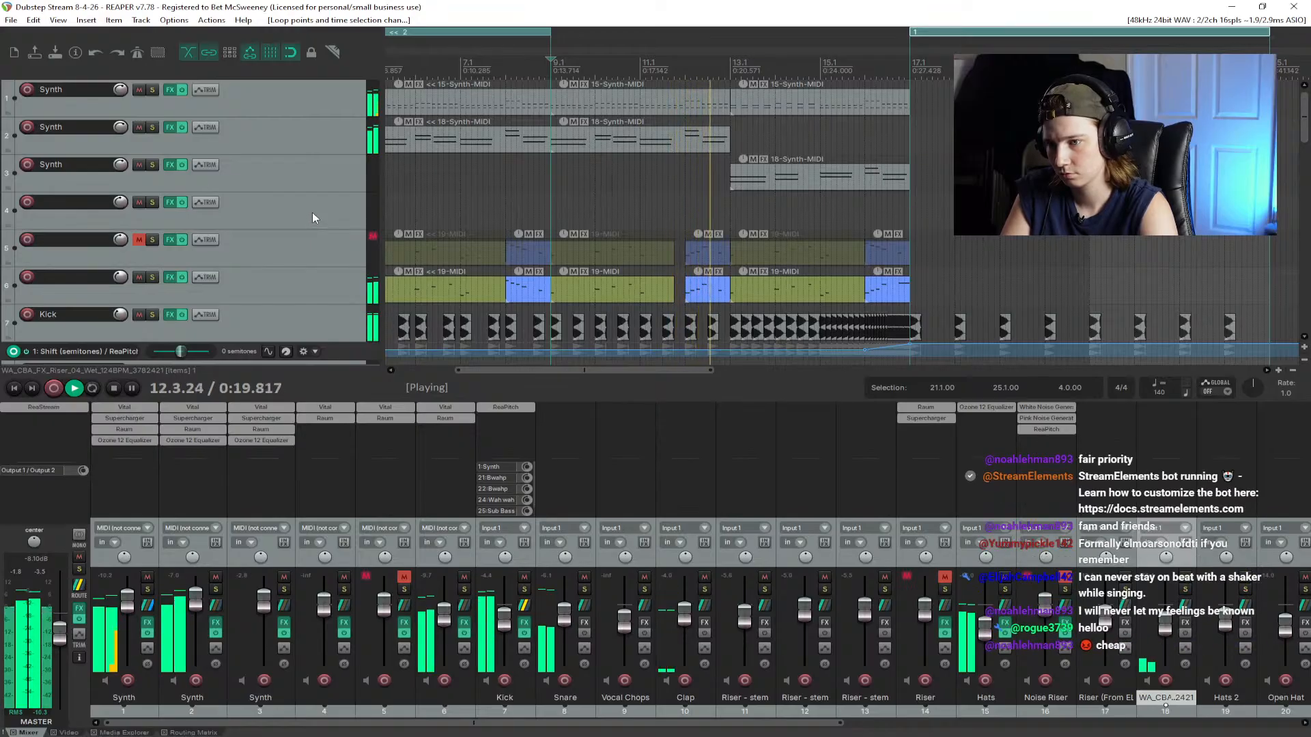
{"action": "key", "text": "space"}
Step: Select the row of 19-MIDI items on track 6 and listen to the drop from bar 17
{"action": "left_click_drag", "start_coordinate": [917, 278], "coordinate": [445, 293]}
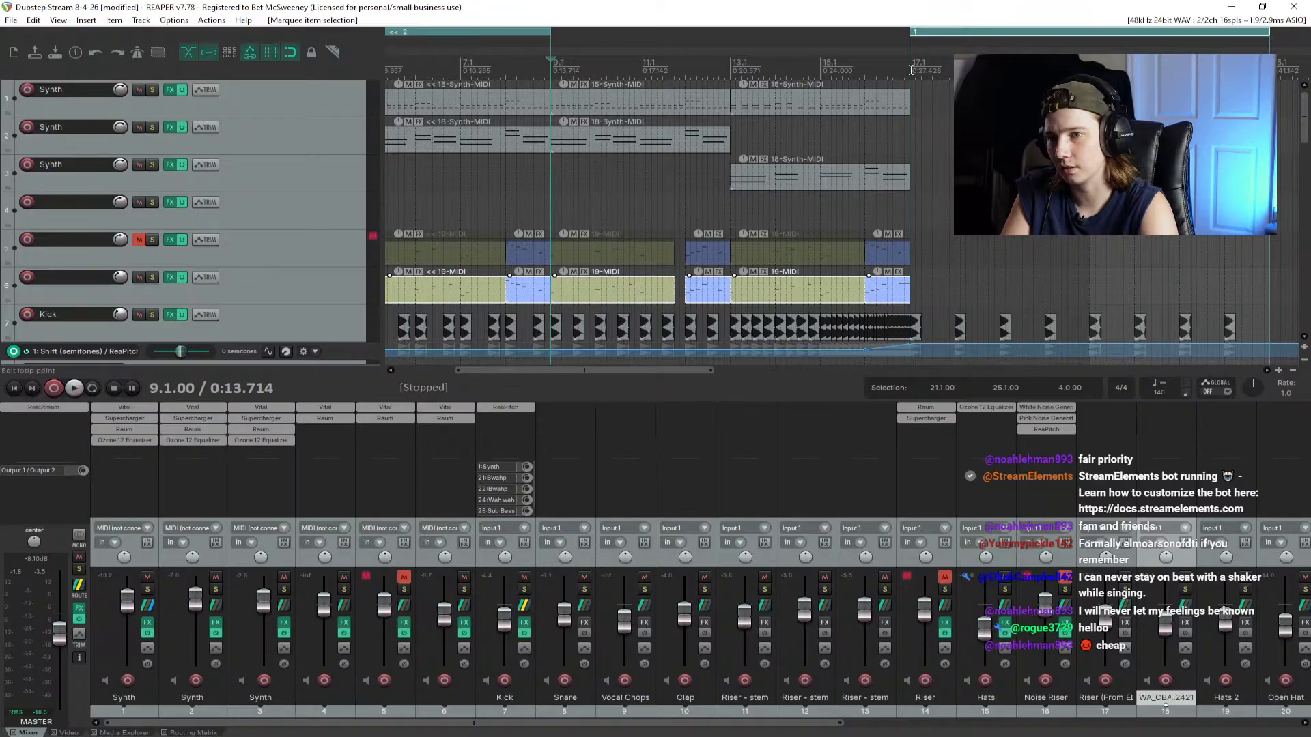
{"action": "key", "text": "space"}
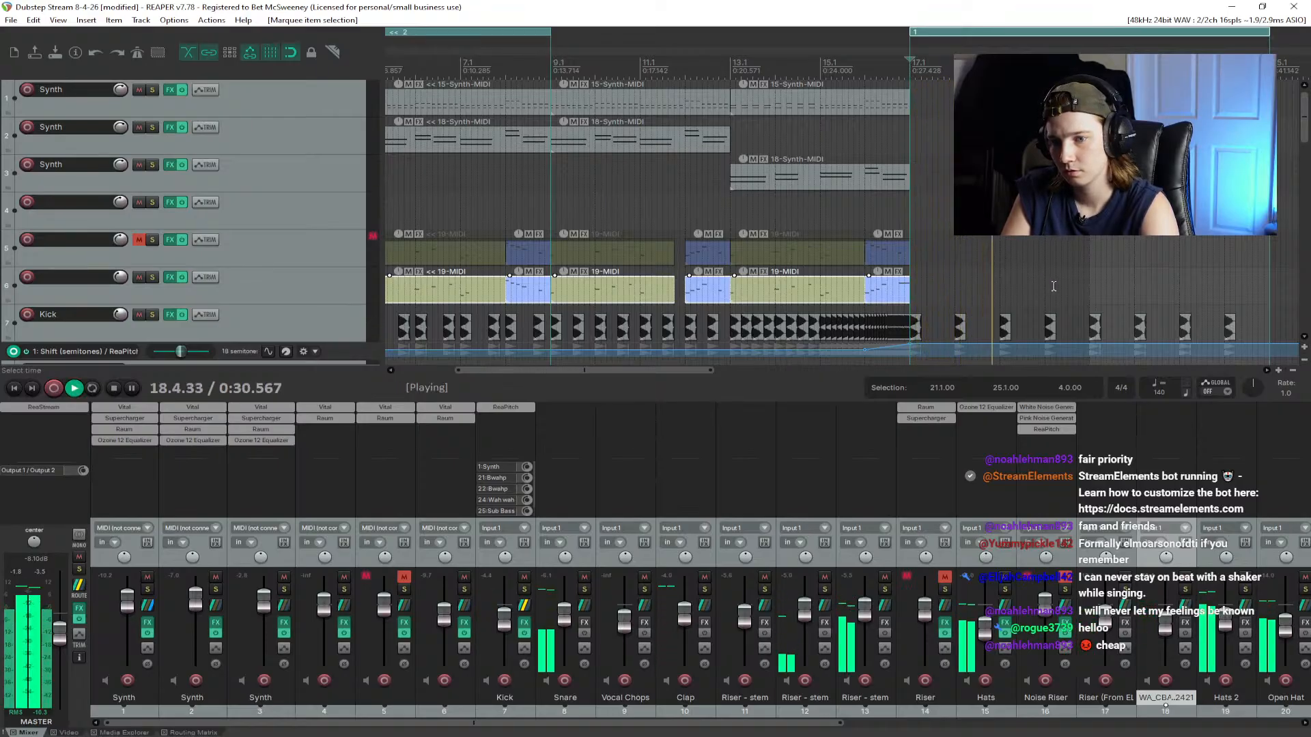
{"action": "key", "text": "space"}
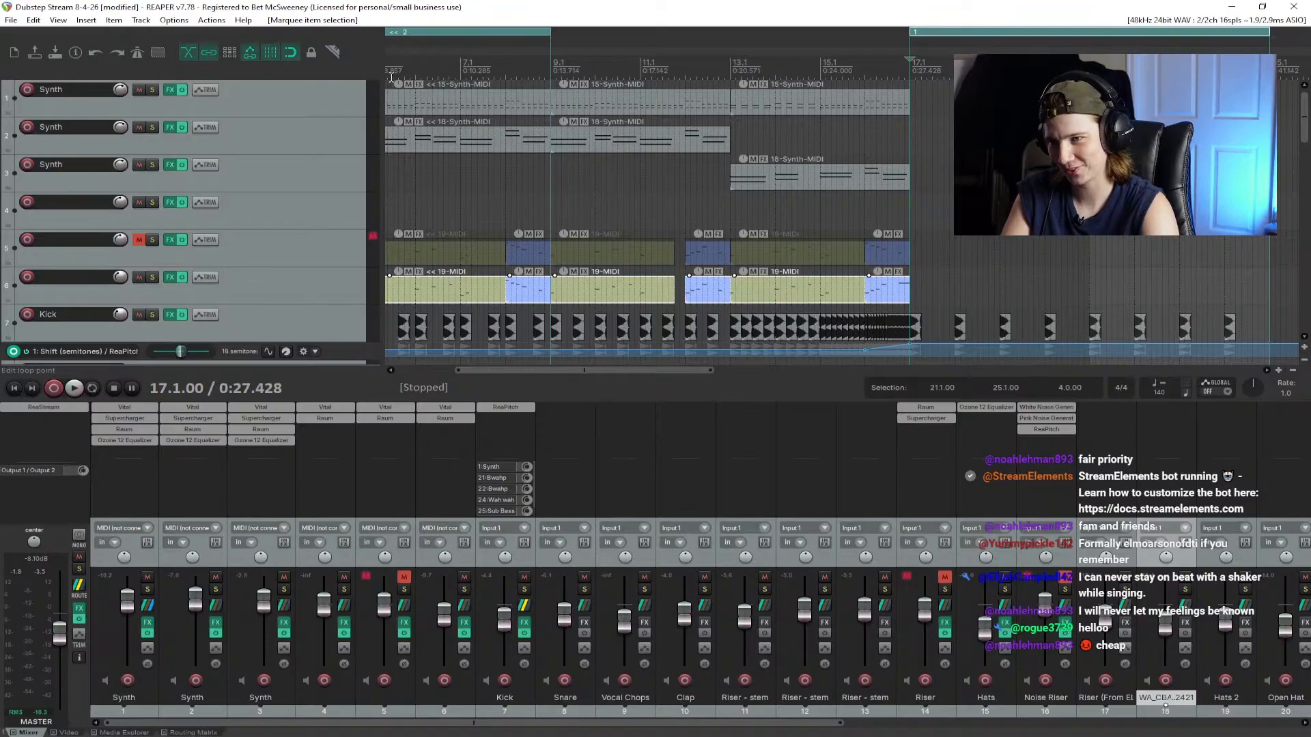
Step: Play the song from the start through the build-up to bar 17, examining the drum, riser and bass tracks
{"action": "left_click", "coordinate": [12, 390]}
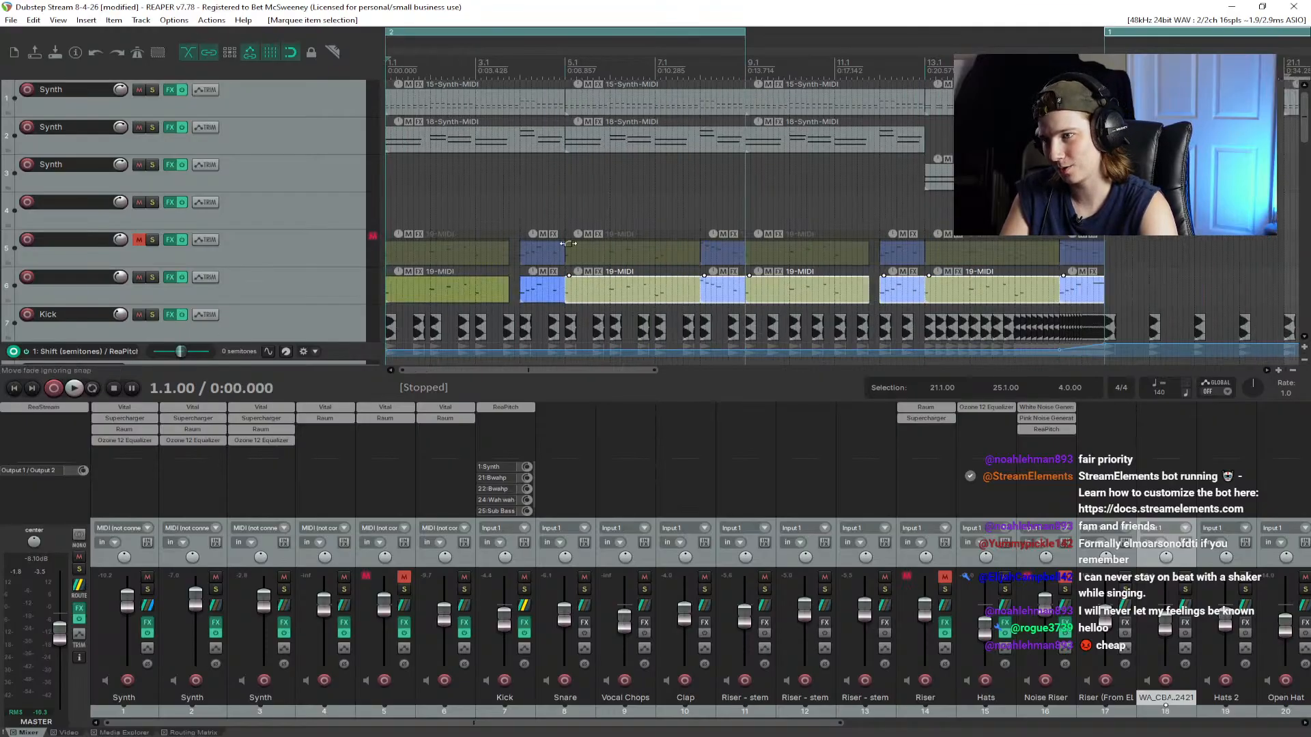
{"action": "key", "text": "space"}
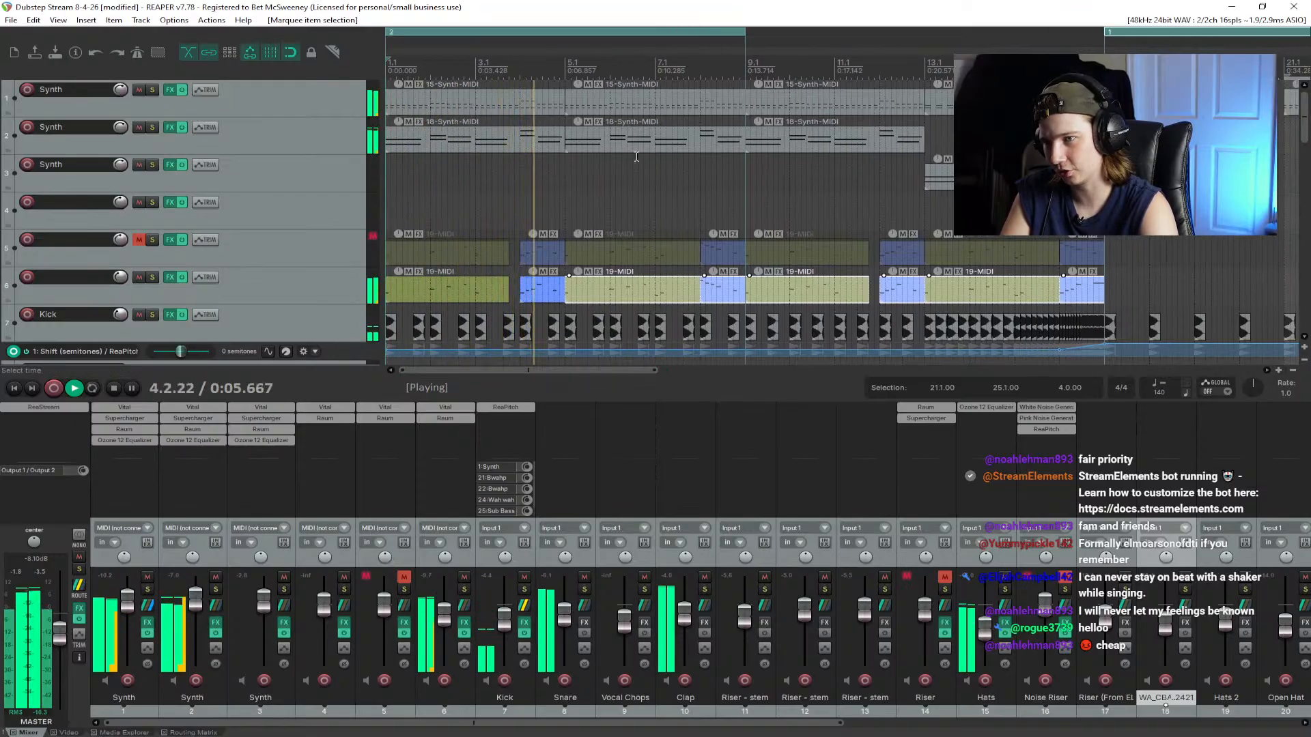
{"action": "left_click_drag", "start_coordinate": [560, 371], "coordinate": [629, 372]}
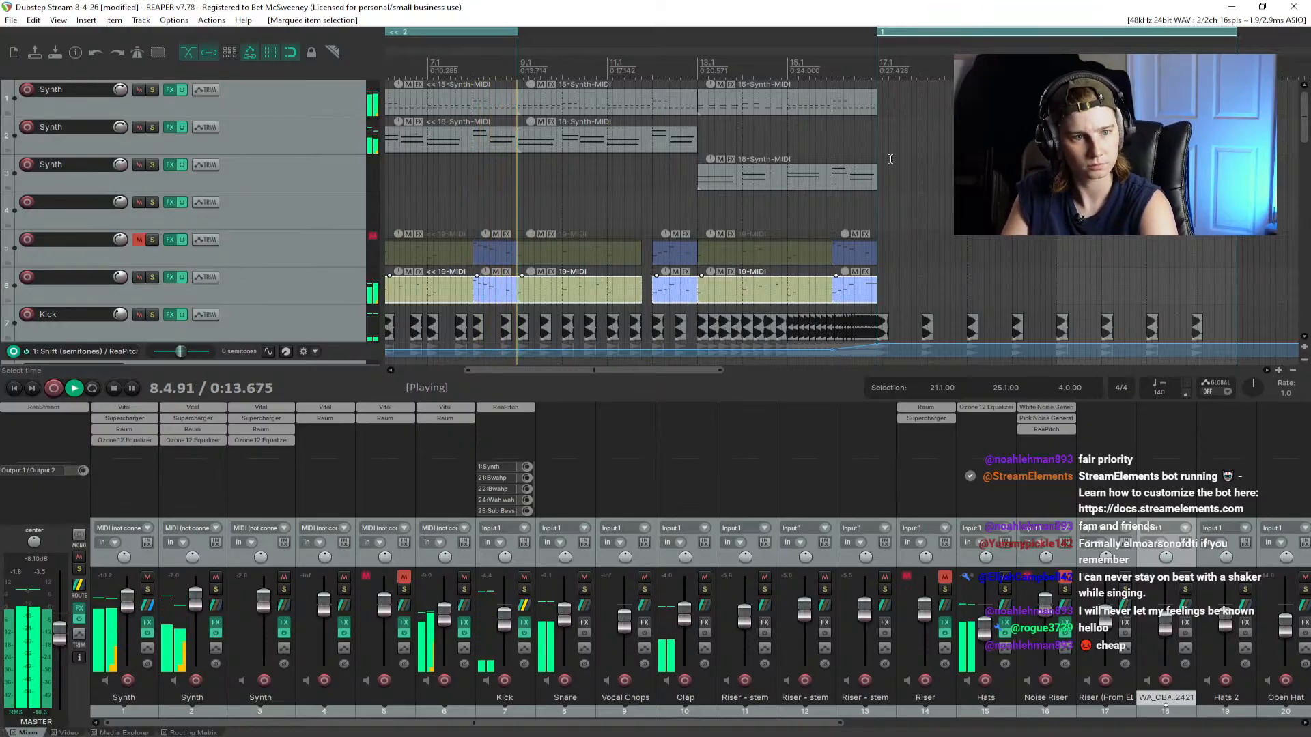
{"action": "scroll", "coordinate": [309, 276], "scroll_direction": "down", "scroll_amount": 10}
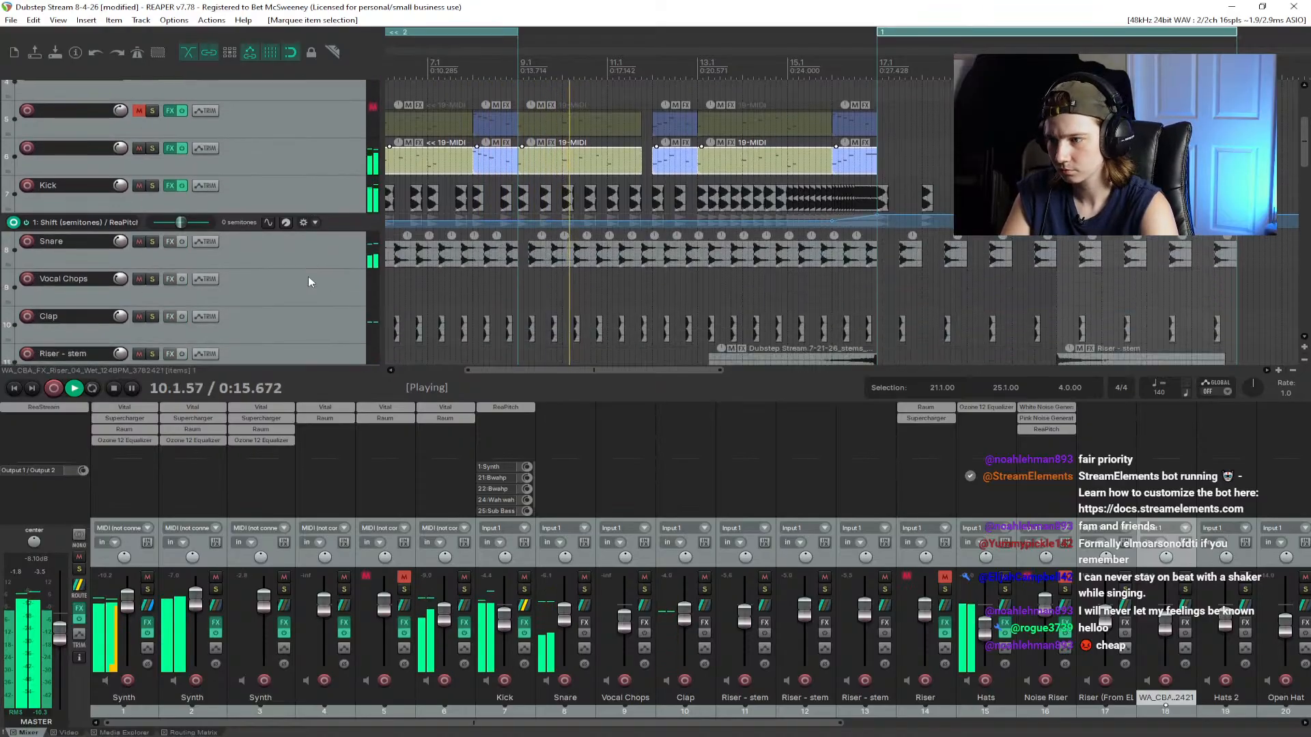
{"action": "scroll", "coordinate": [304, 278], "scroll_direction": "down", "scroll_amount": 3}
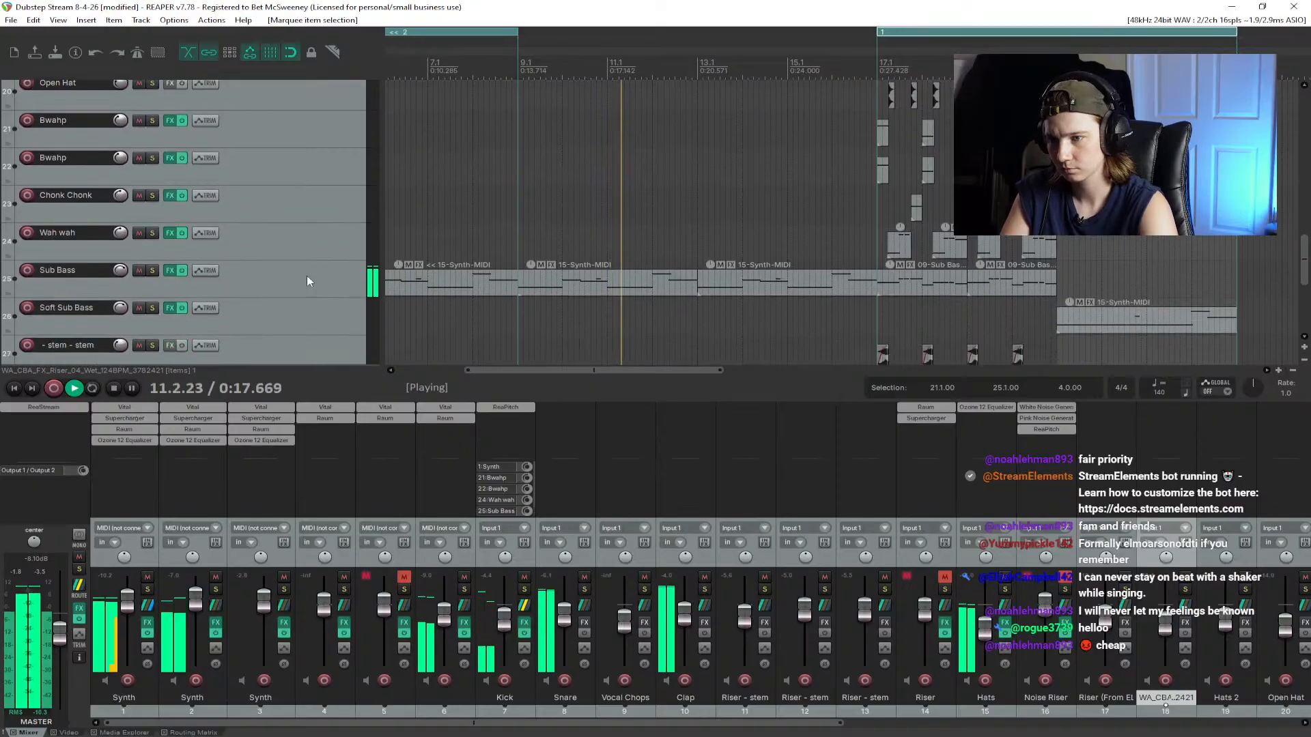
{"action": "scroll", "coordinate": [301, 280], "scroll_direction": "up", "scroll_amount": 4}
{"action": "scroll", "coordinate": [311, 264], "scroll_direction": "up", "scroll_amount": 10}
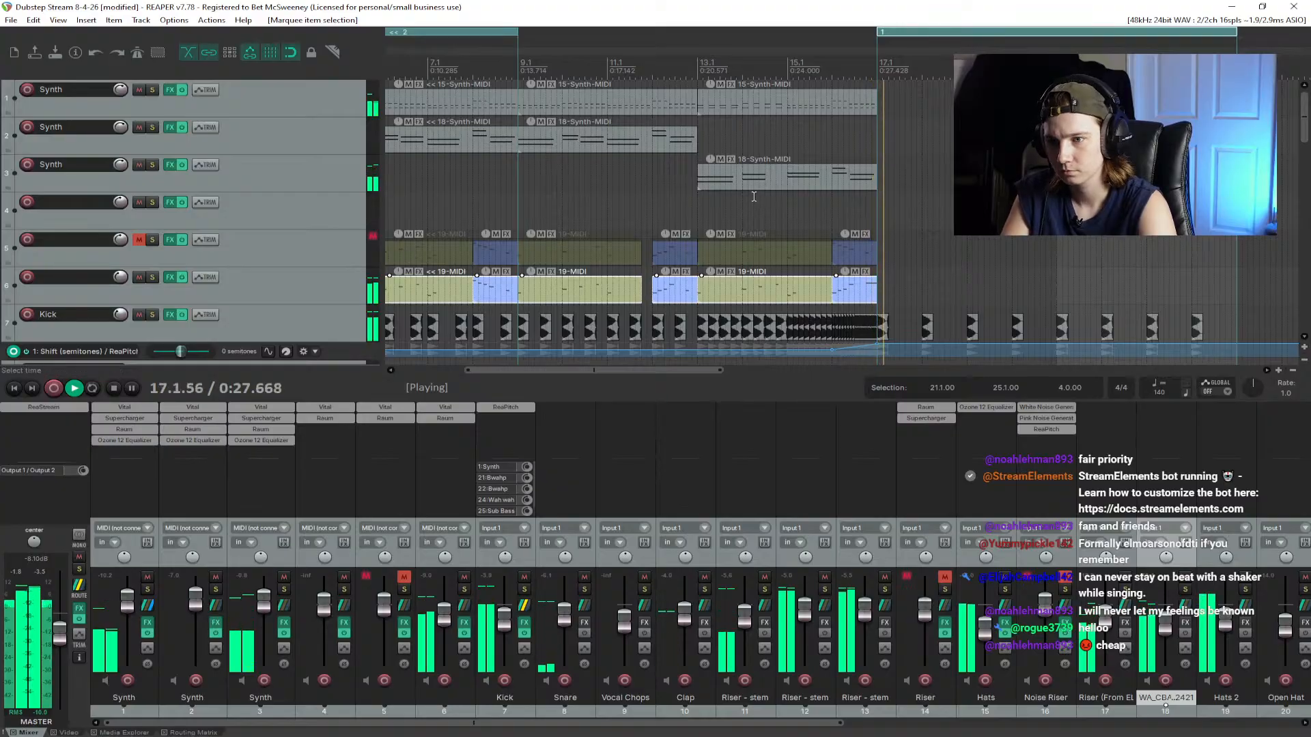
{"action": "key", "text": "space"}
Step: Copy the 18-Synth-MIDI item at bar 9 on the second Synth track to bar 17 and listen to it from there
{"action": "left_click", "coordinate": [559, 137]}
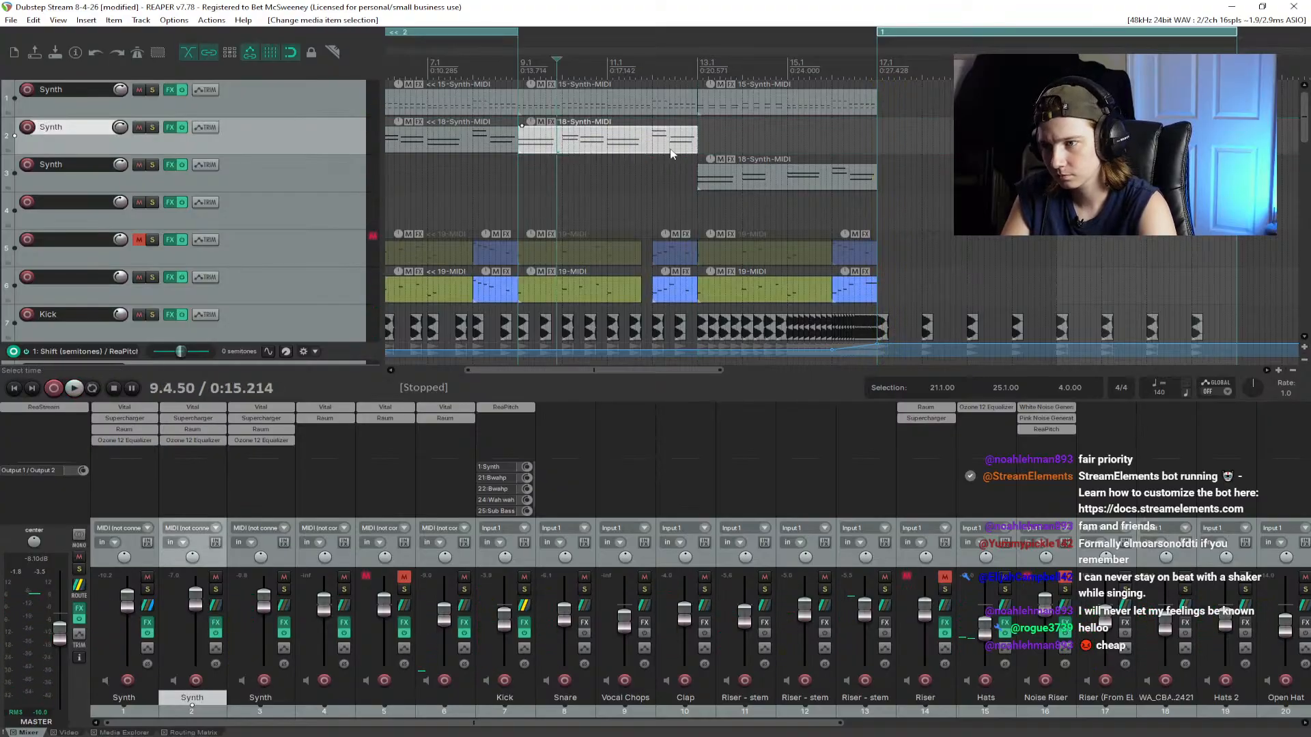
{"action": "left_click_drag", "start_coordinate": [578, 140], "coordinate": [918, 140]}
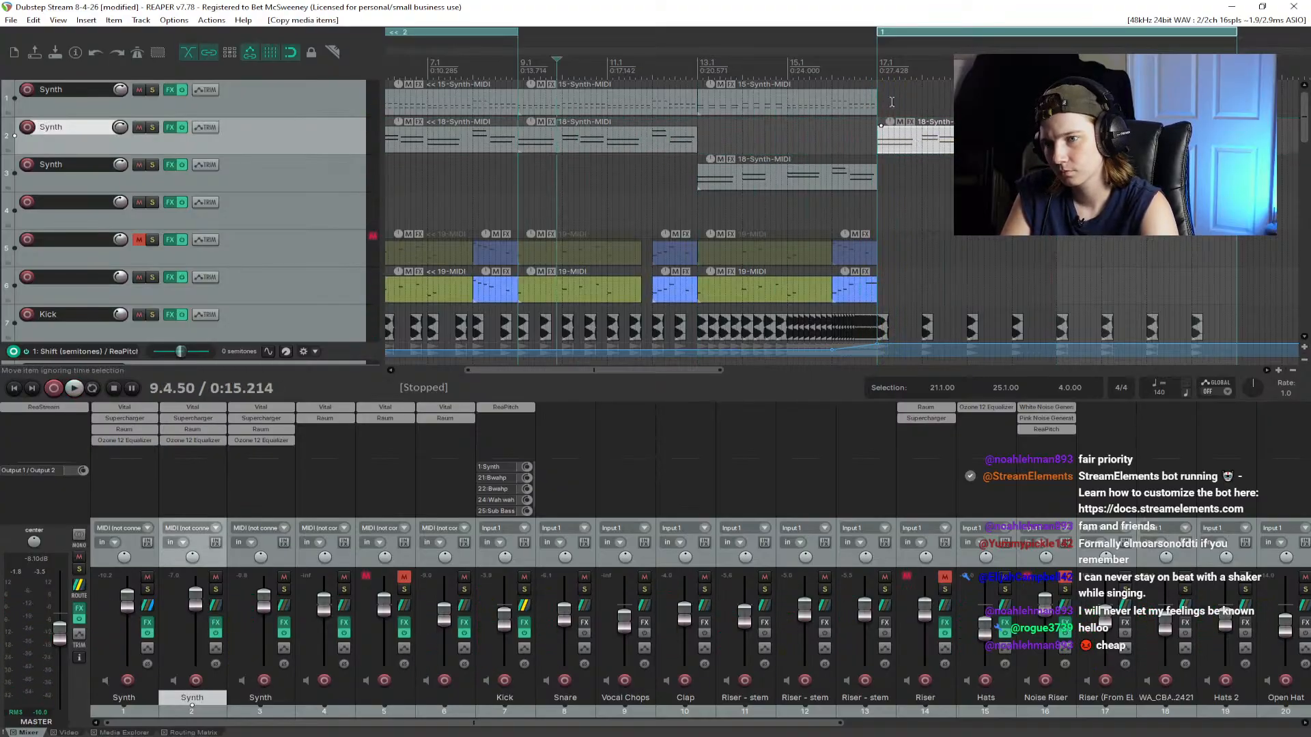
{"action": "left_click", "coordinate": [878, 60]}
{"action": "key", "text": "space"}
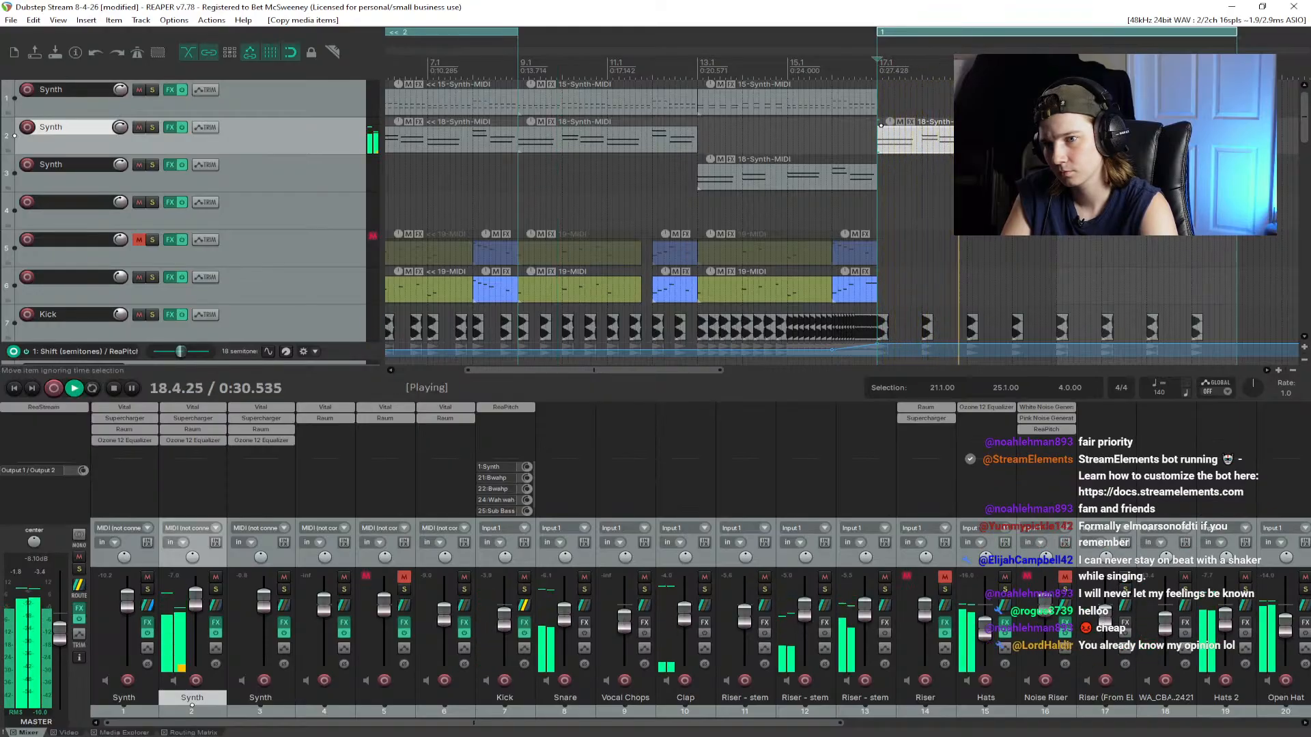
{"action": "key", "text": "space"}
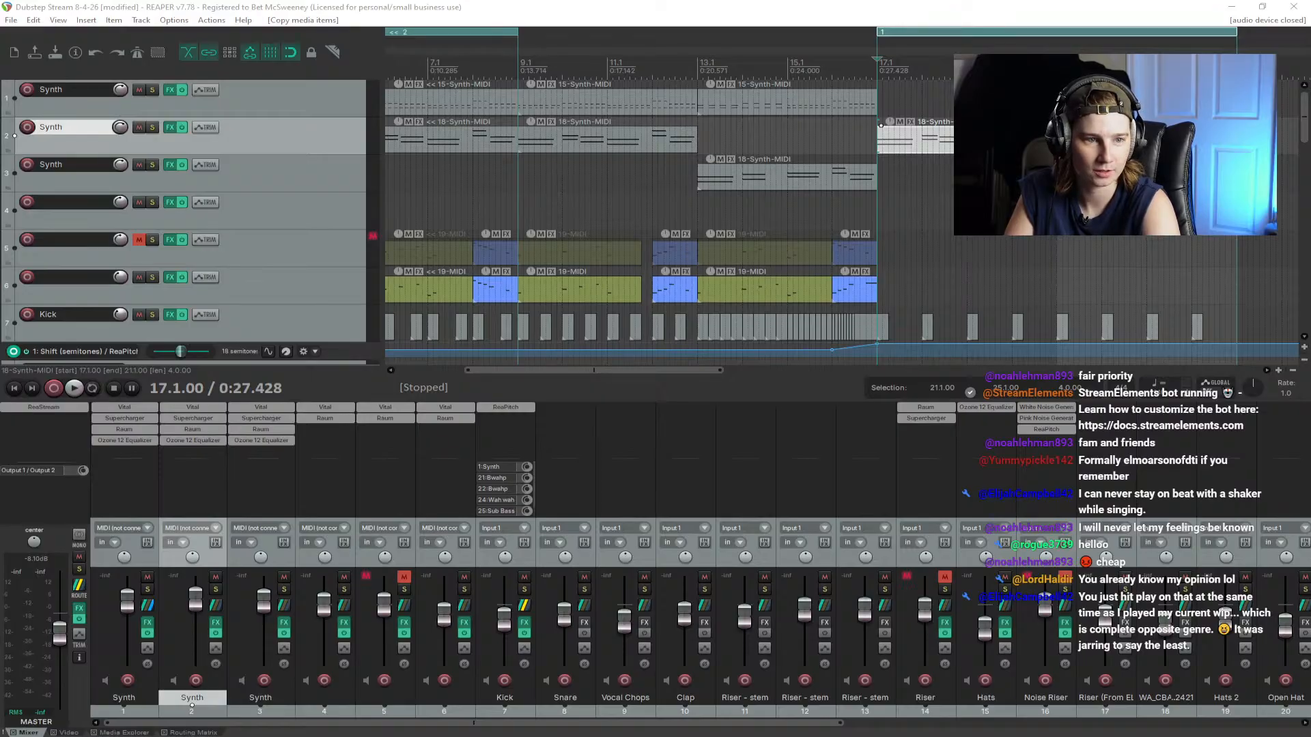
Step: Save the project and listen to the end of the build-up going into the drop at bar 17
{"action": "key", "text": "ctrl+s"}
{"action": "left_click", "coordinate": [702, 61]}
{"action": "key", "text": "space"}
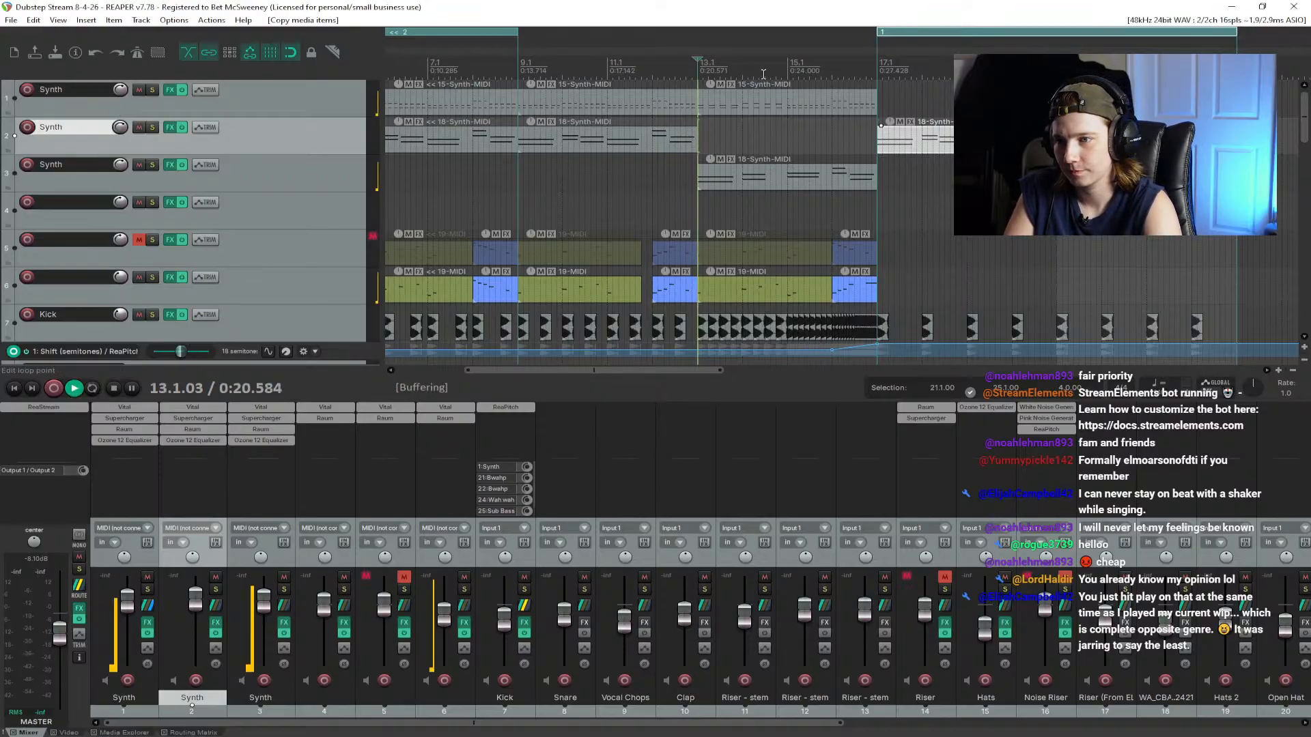
{"action": "left_click", "coordinate": [858, 62]}
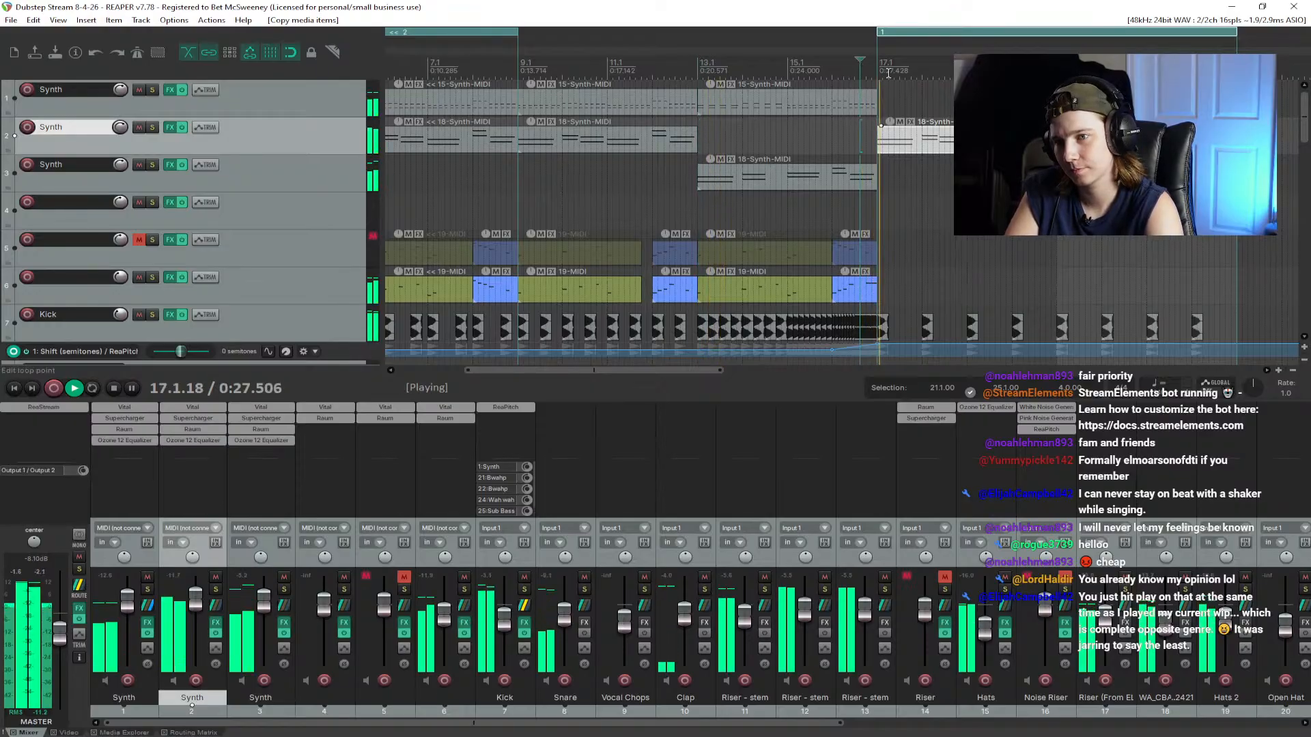
{"action": "key", "text": "space"}
Step: Open the 18-Synth-MIDI item at bar 17 in the MIDI editor and listen to its opening notes
{"action": "double_click", "coordinate": [914, 140]}
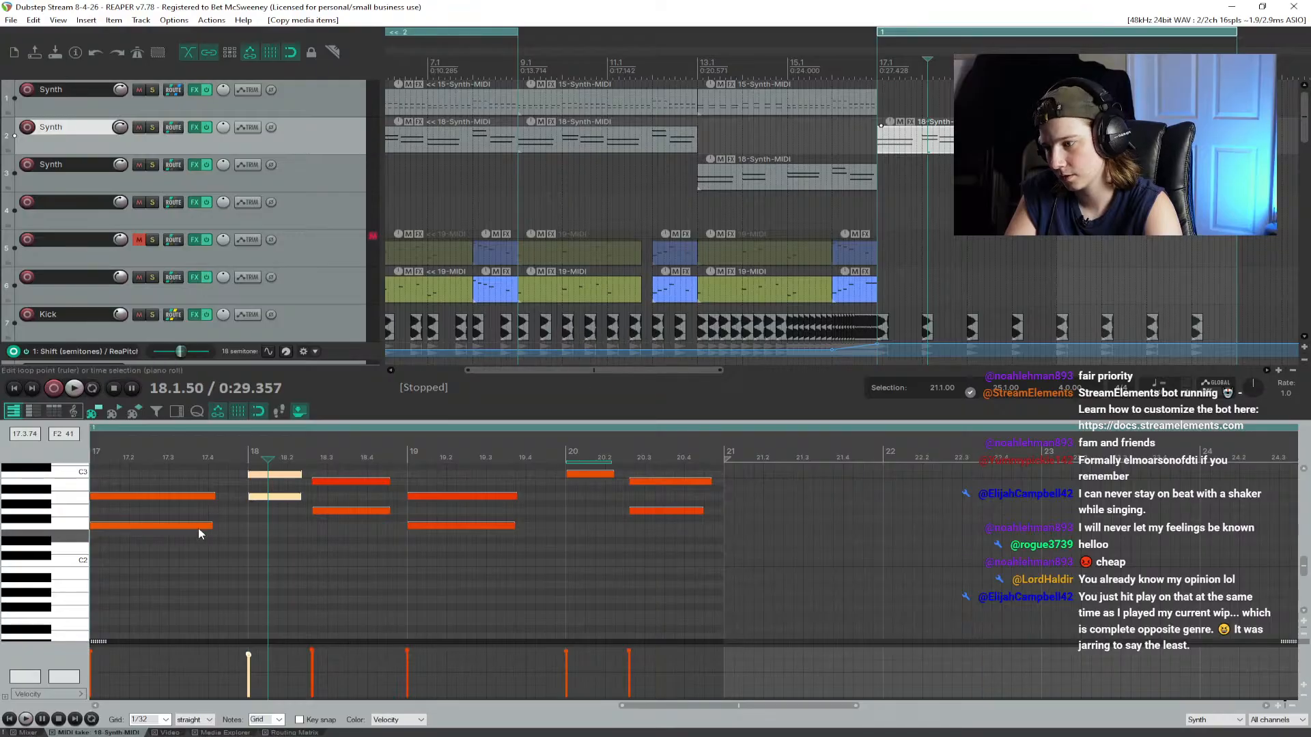
{"action": "scroll", "coordinate": [60, 512], "scroll_direction": "up", "scroll_amount": 2}
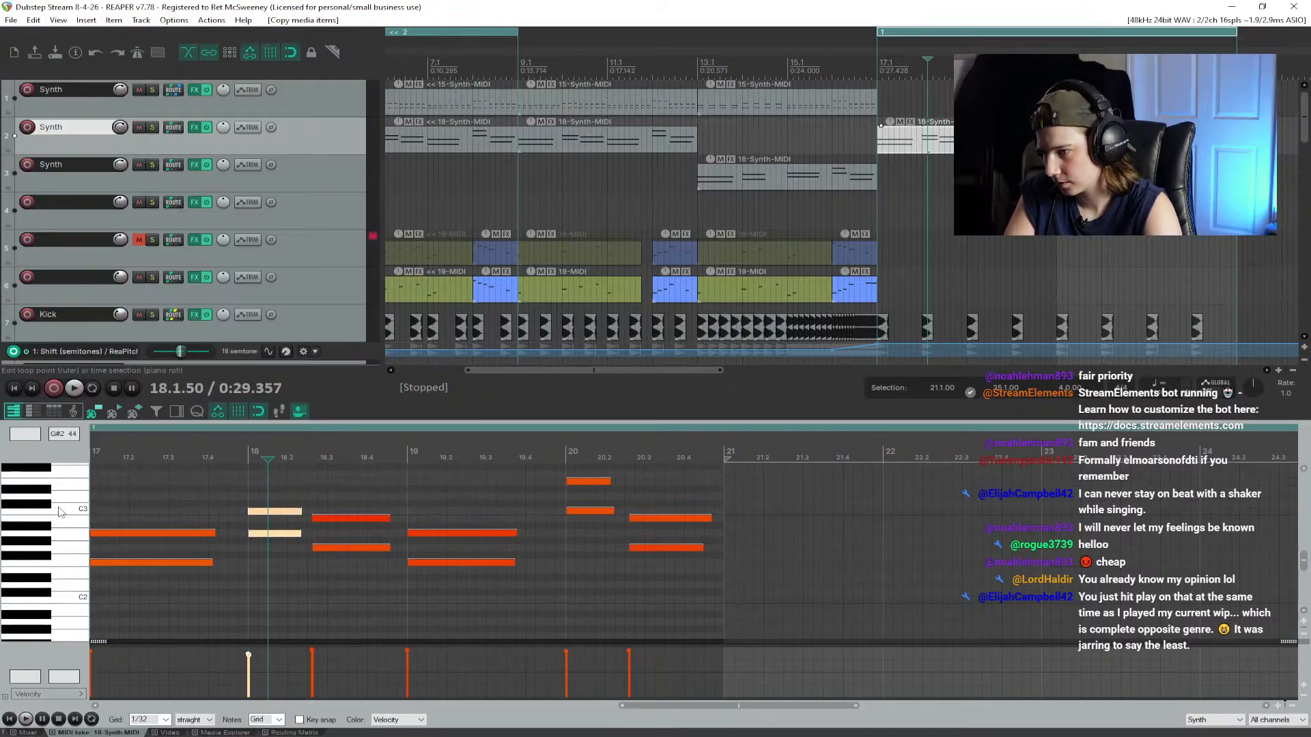
{"action": "left_click", "coordinate": [9, 718]}
{"action": "key", "text": "space"}
{"action": "scroll", "coordinate": [459, 594], "scroll_direction": "up", "scroll_amount": 2}
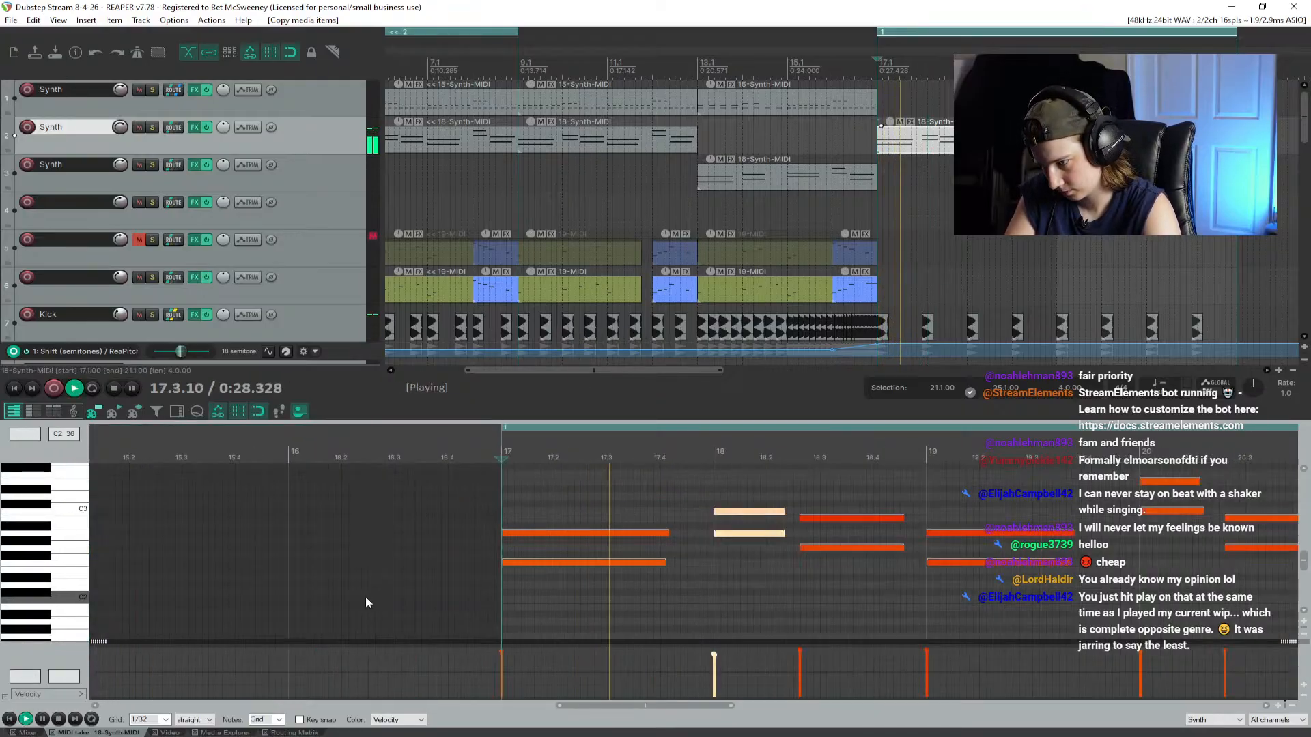
{"action": "key", "text": "space"}
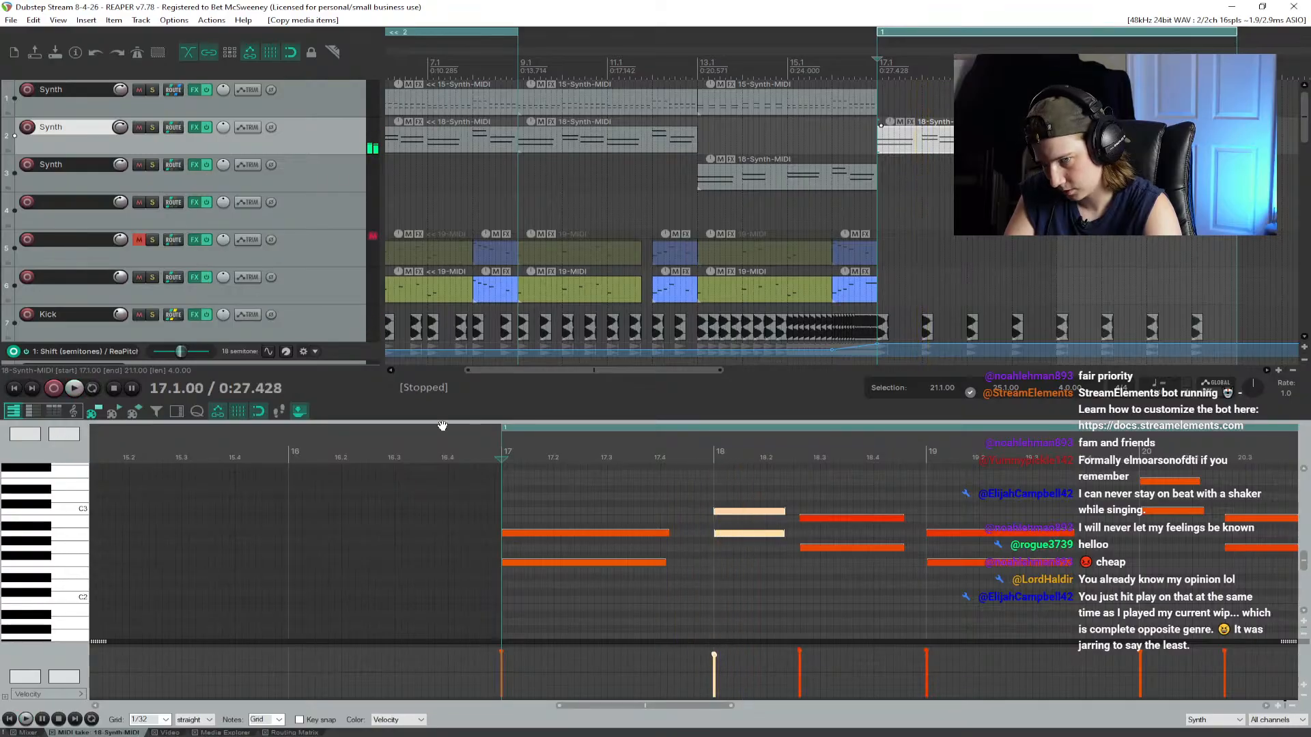
{"action": "key", "text": "space"}
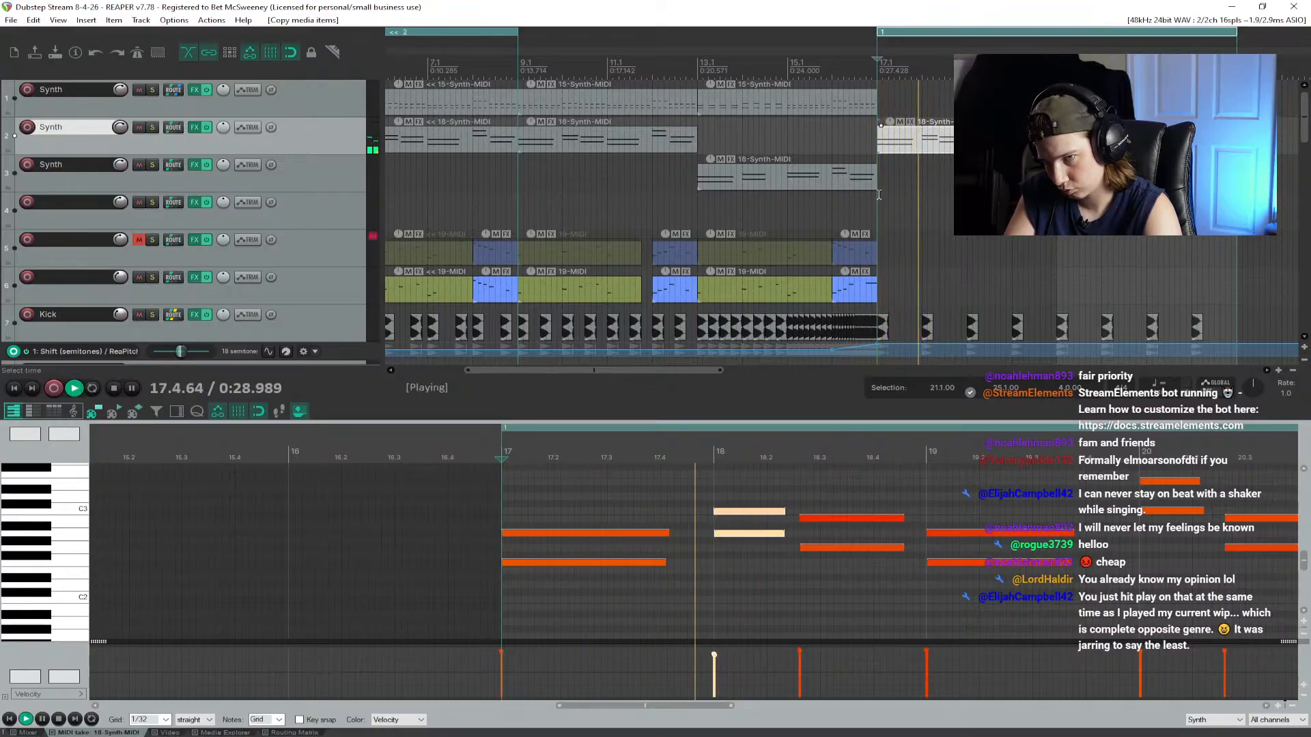
{"action": "key", "text": "space"}
Step: Play the drop from bar 17, inspect the notes of the two Bwahp items at bar 18 and audition the matching E2 pitch
{"action": "scroll", "coordinate": [306, 294], "scroll_direction": "down", "scroll_amount": 10}
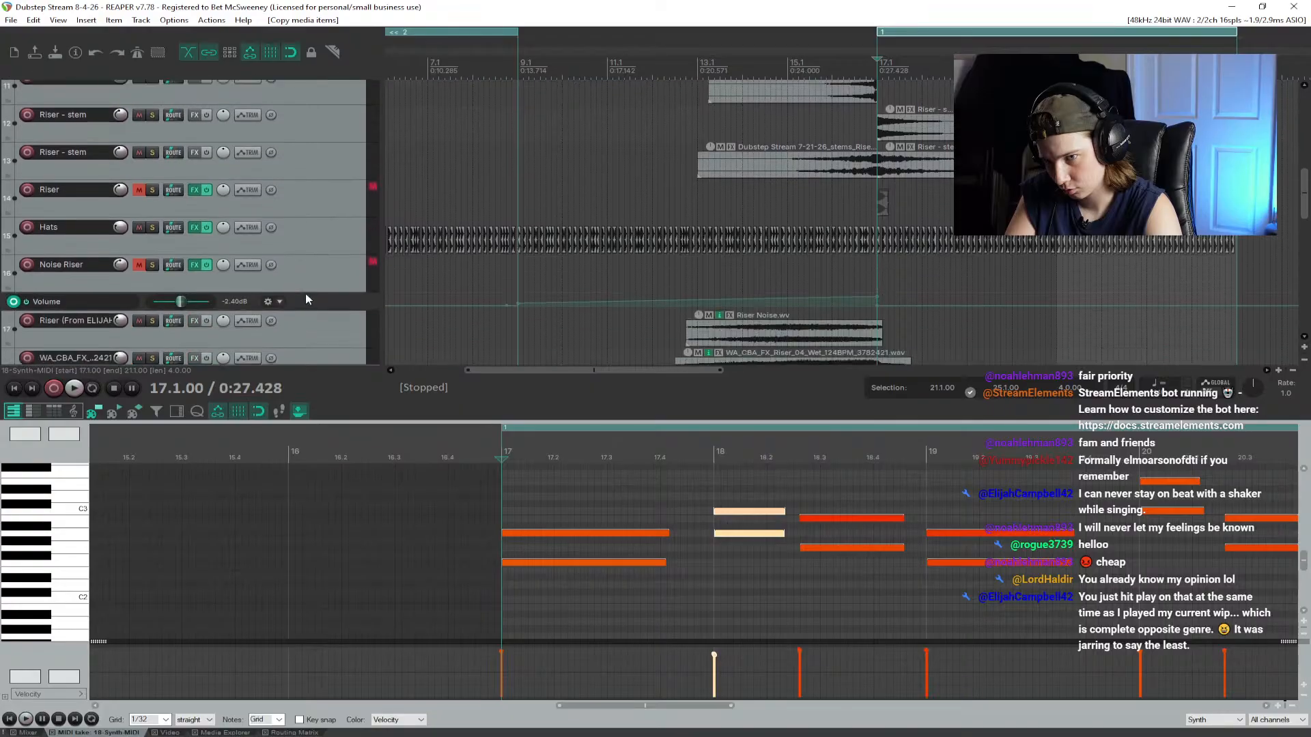
{"action": "scroll", "coordinate": [305, 294], "scroll_direction": "down", "scroll_amount": 8}
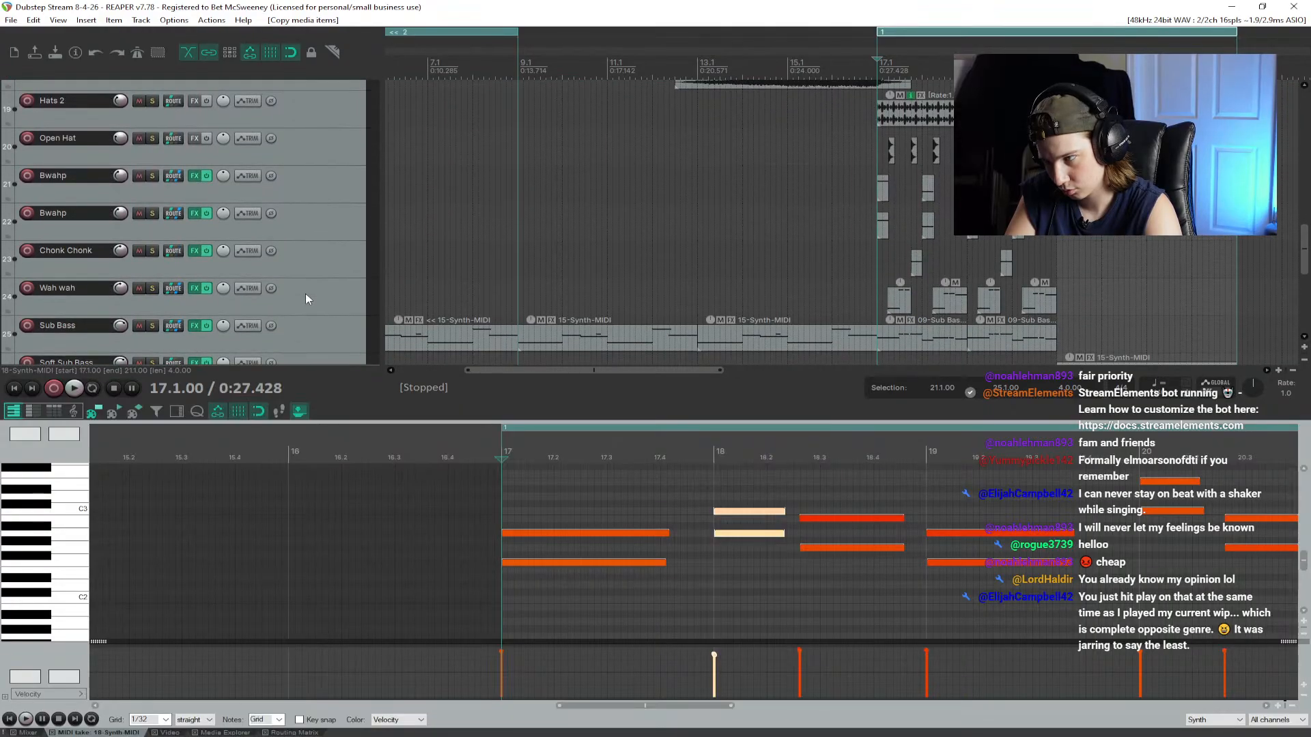
{"action": "key", "text": "space"}
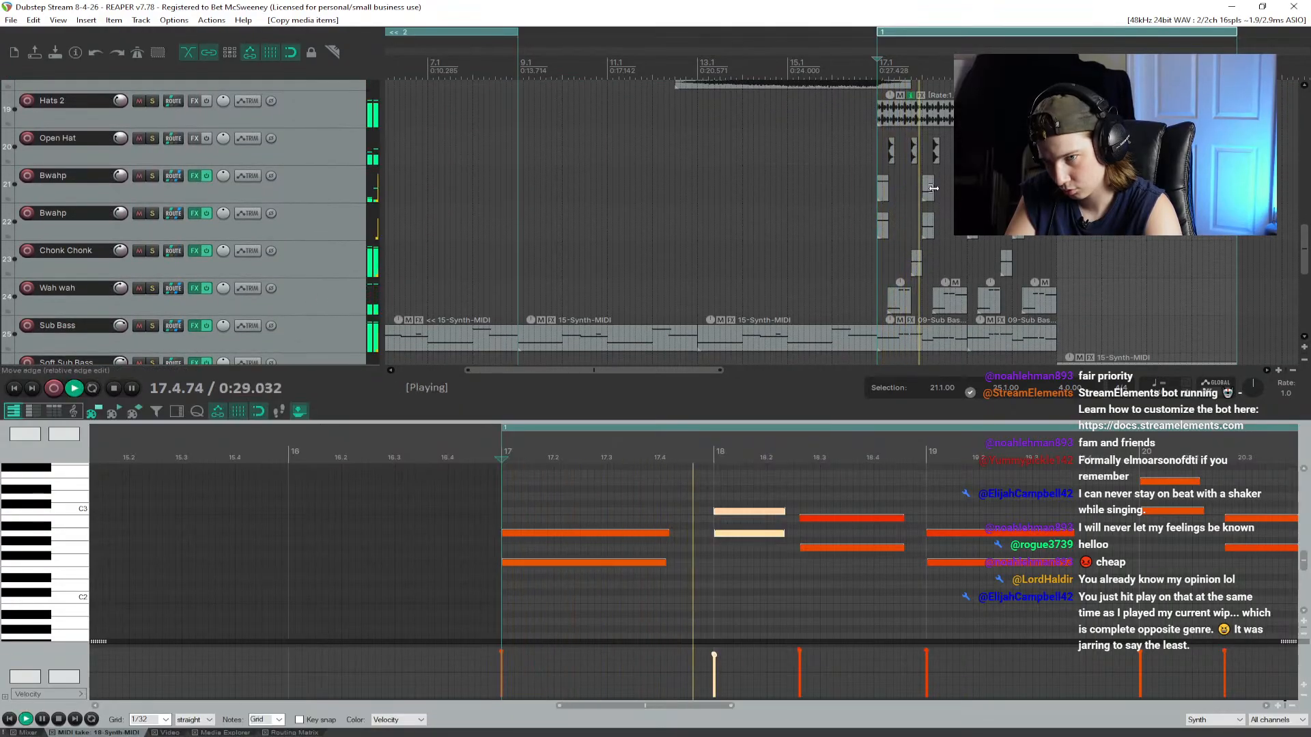
{"action": "key", "text": "space"}
{"action": "left_click", "coordinate": [932, 222]}
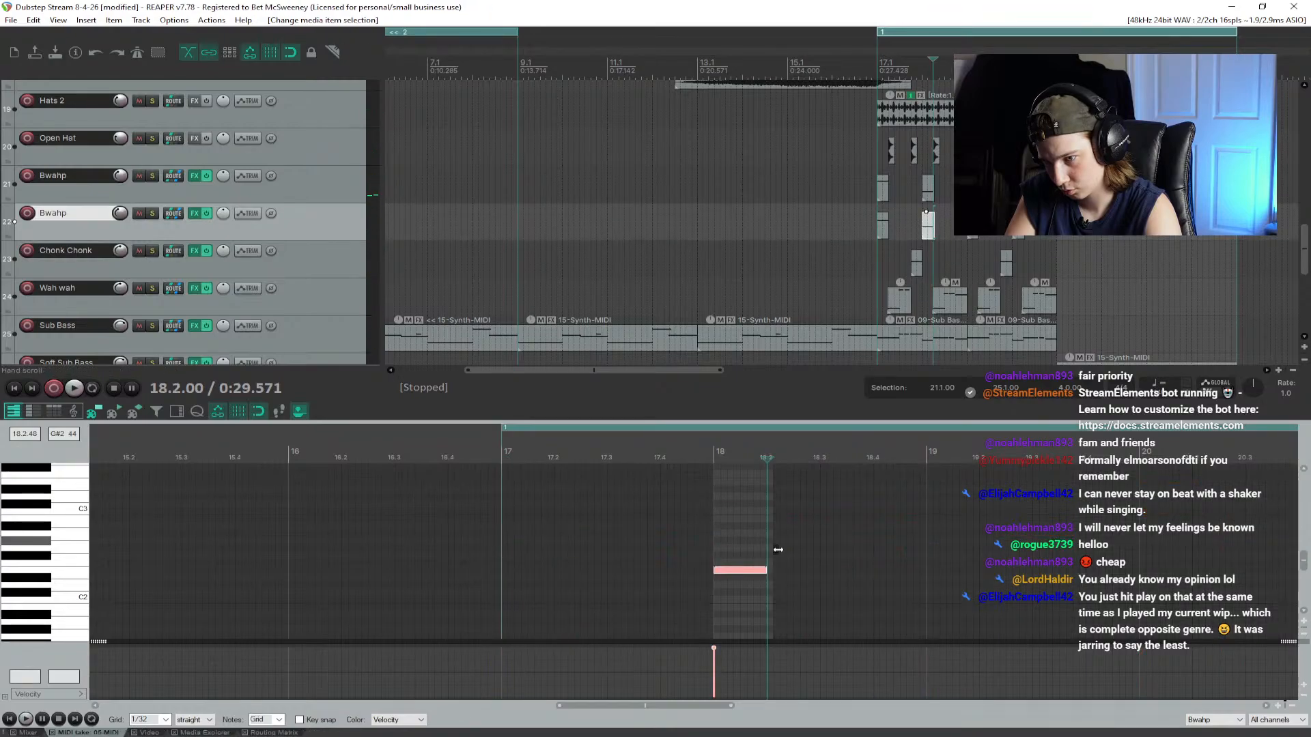
{"action": "left_click", "coordinate": [79, 575]}
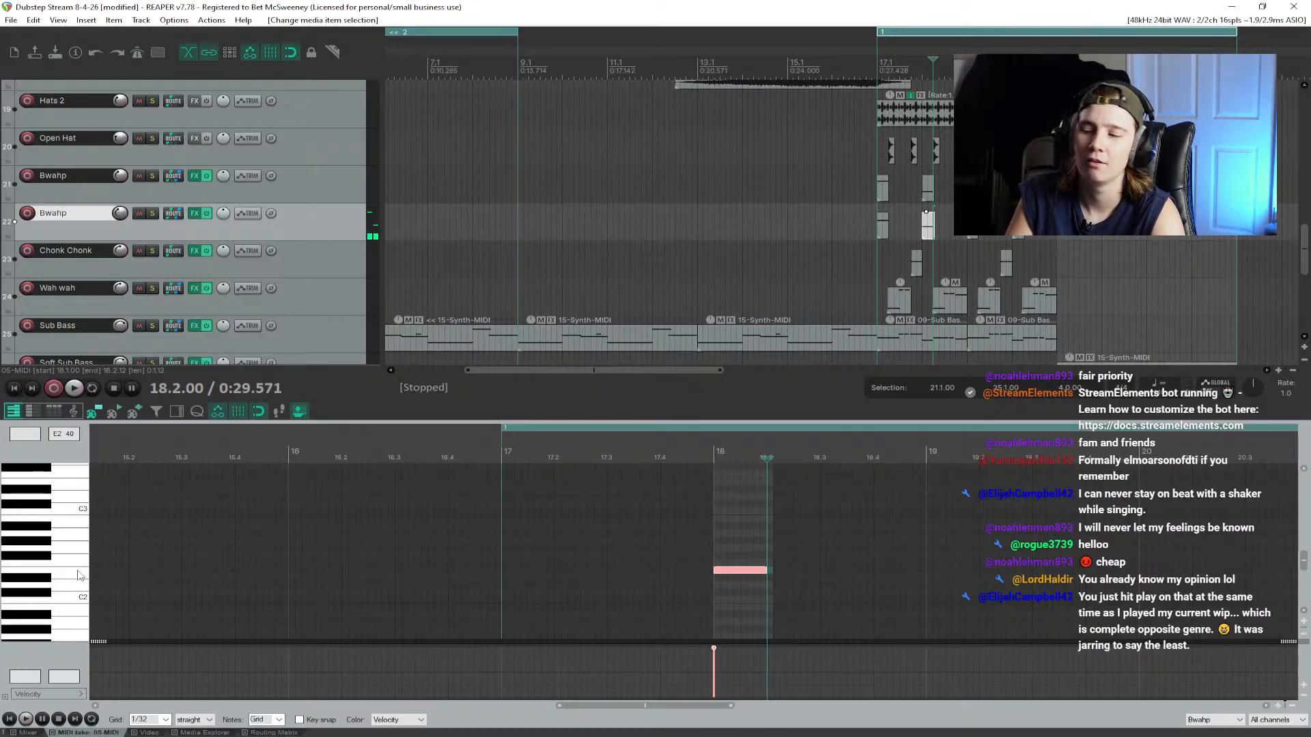
{"action": "left_click", "coordinate": [78, 576]}
{"action": "left_click", "coordinate": [931, 191]}
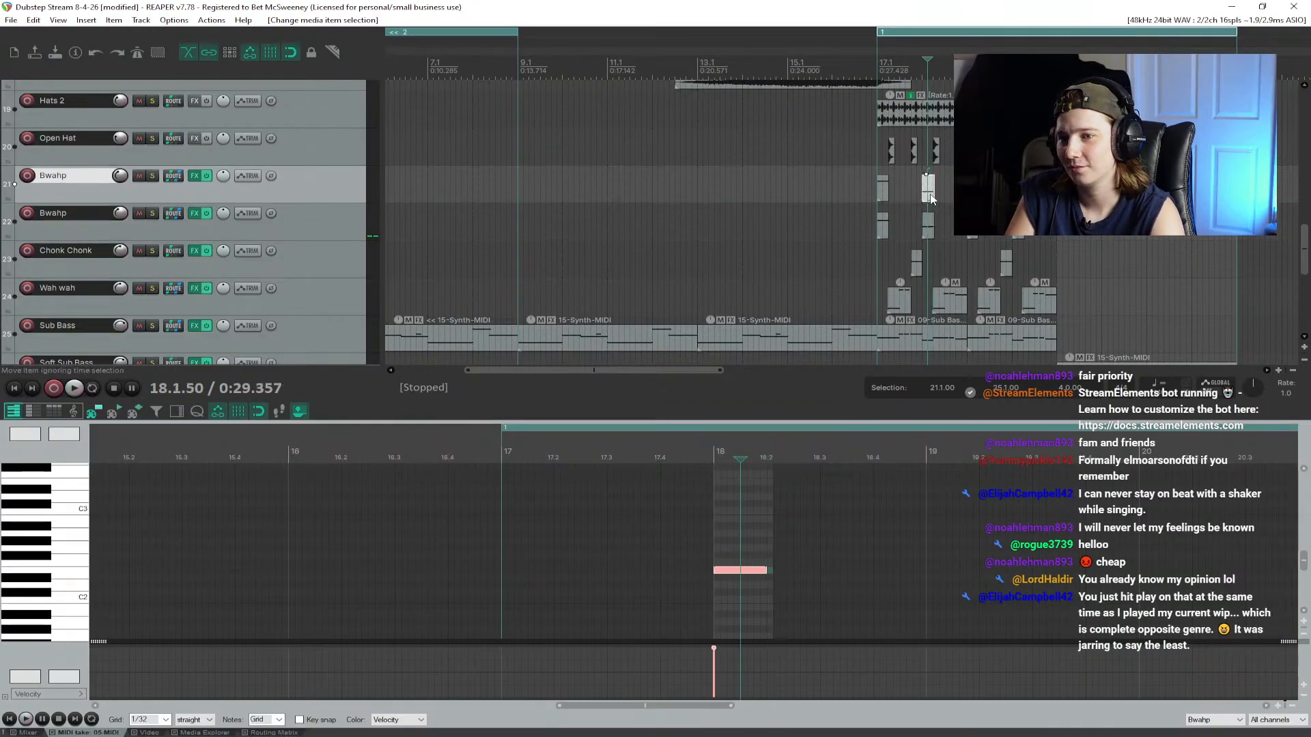
{"action": "left_click", "coordinate": [67, 579]}
Step: Reopen the second Synth track's item at bar 17, audition A2 and compare its bar 18 chord in playback
{"action": "scroll", "coordinate": [295, 273], "scroll_direction": "up", "scroll_amount": 10}
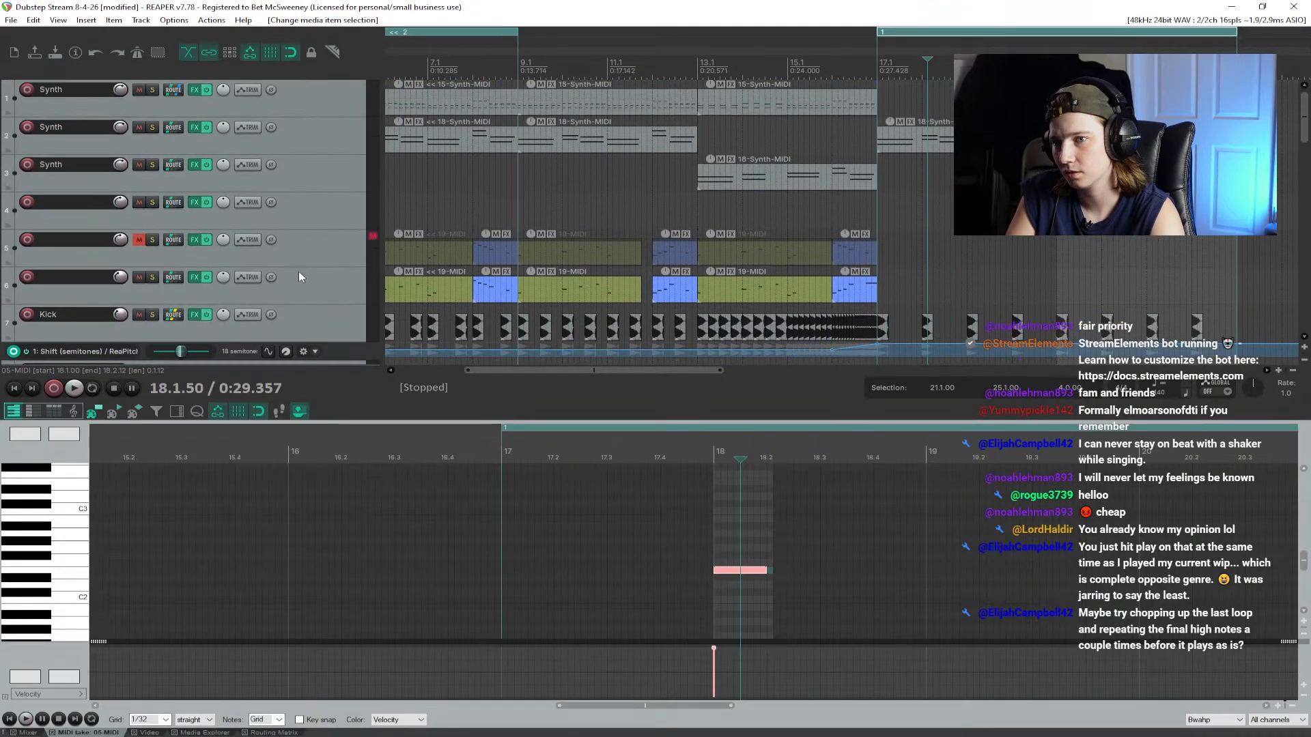
{"action": "left_click", "coordinate": [928, 140]}
{"action": "left_click", "coordinate": [71, 540]}
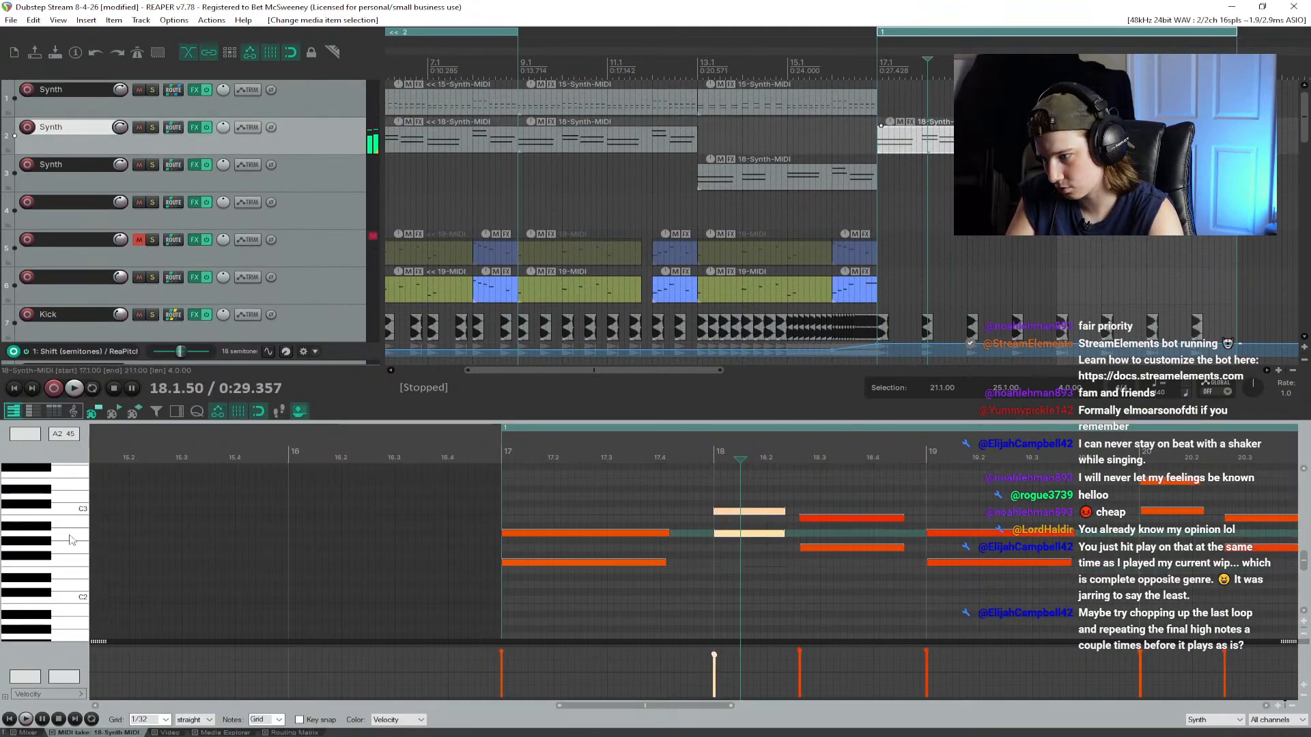
{"action": "left_click", "coordinate": [724, 536]}
{"action": "left_click", "coordinate": [504, 456]}
{"action": "key", "text": "space"}
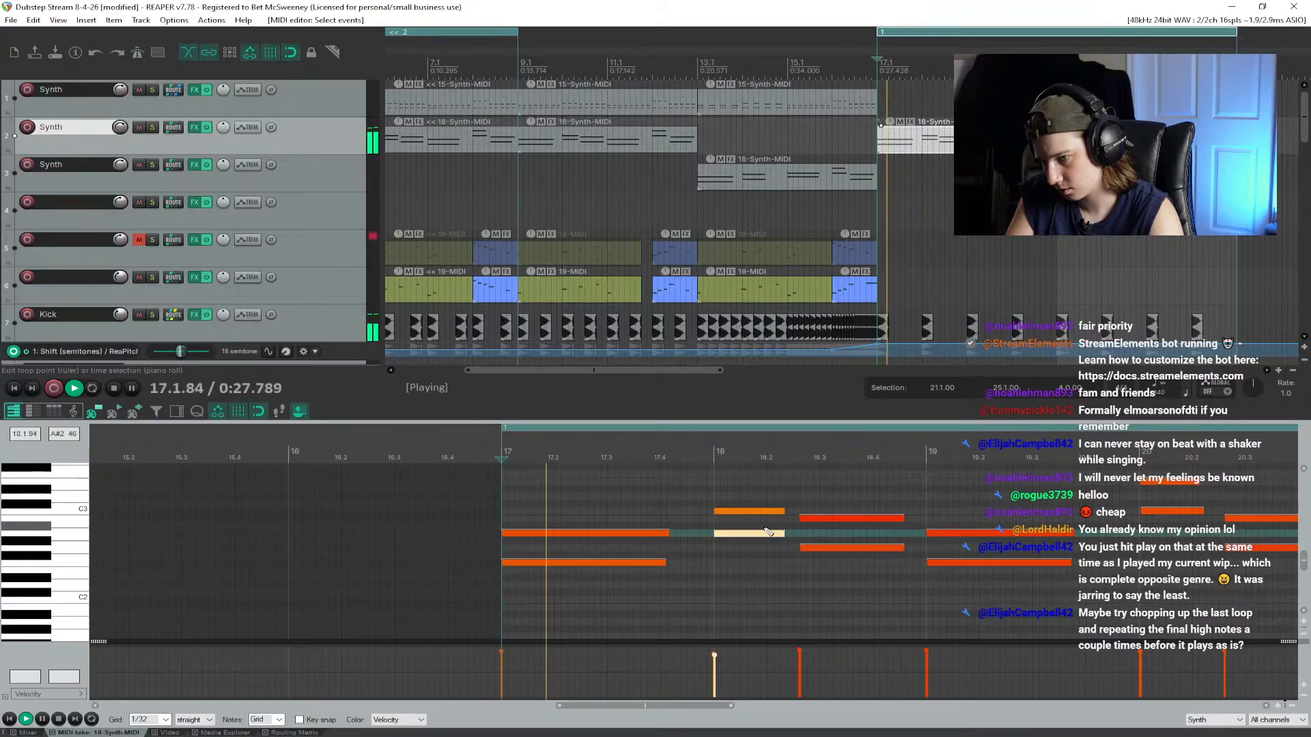
{"action": "key", "text": "space"}
Step: Move the two-note chord at bar 18 down five semitones so its lower note is E2, and listen from bar 17
{"action": "left_click", "coordinate": [732, 531]}
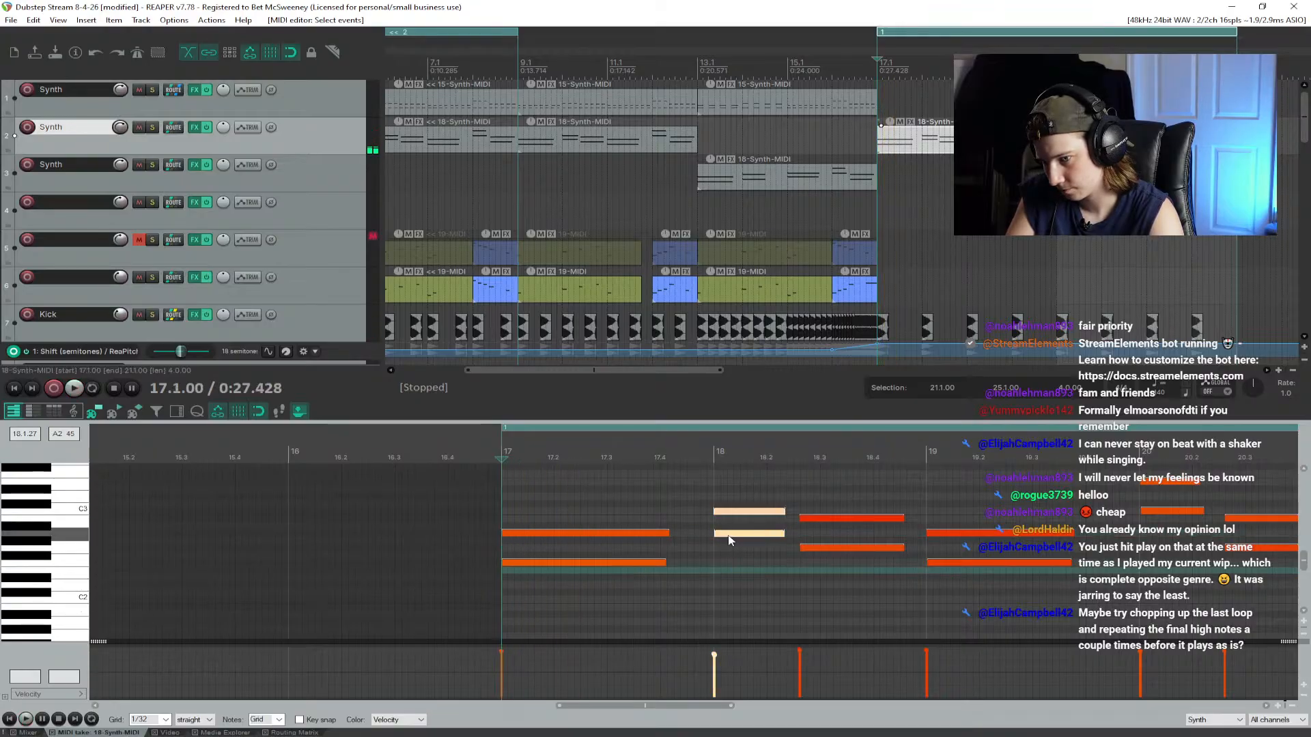
{"action": "left_click_drag", "start_coordinate": [727, 536], "coordinate": [727, 574]}
{"action": "key", "text": "space"}
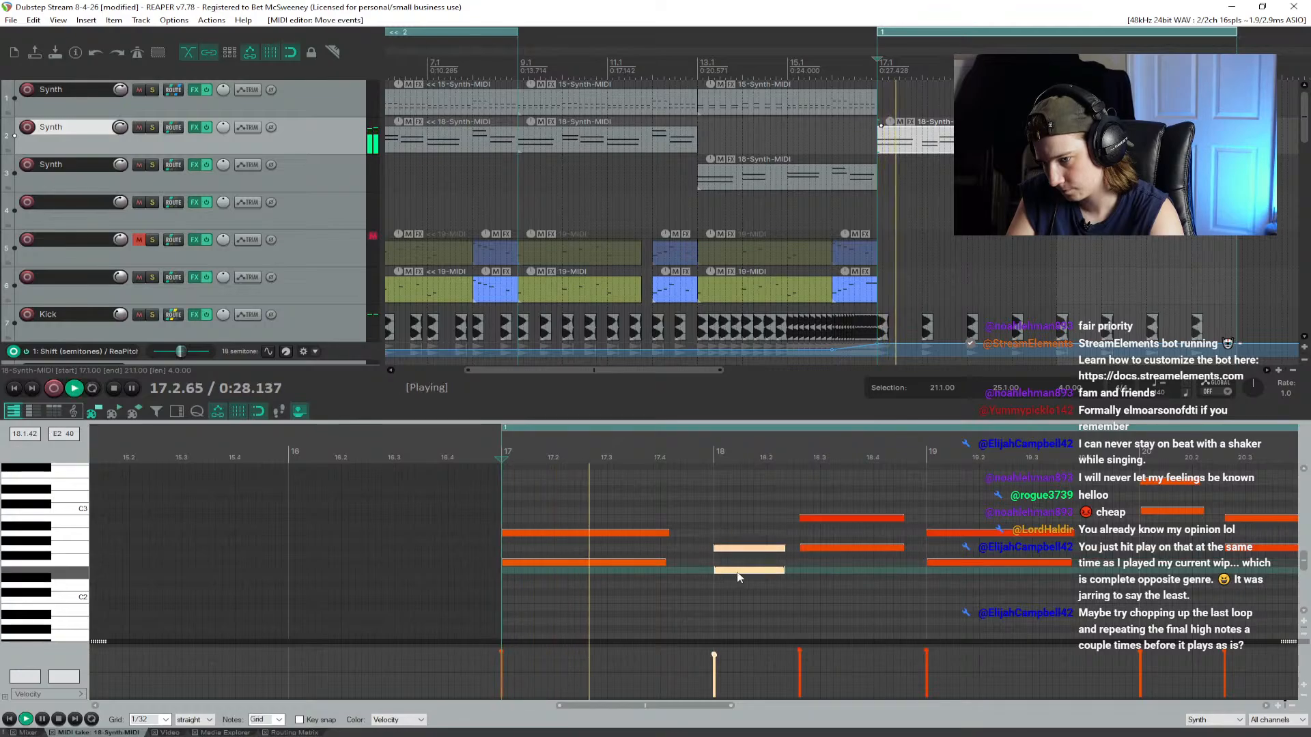
{"action": "key", "text": "space"}
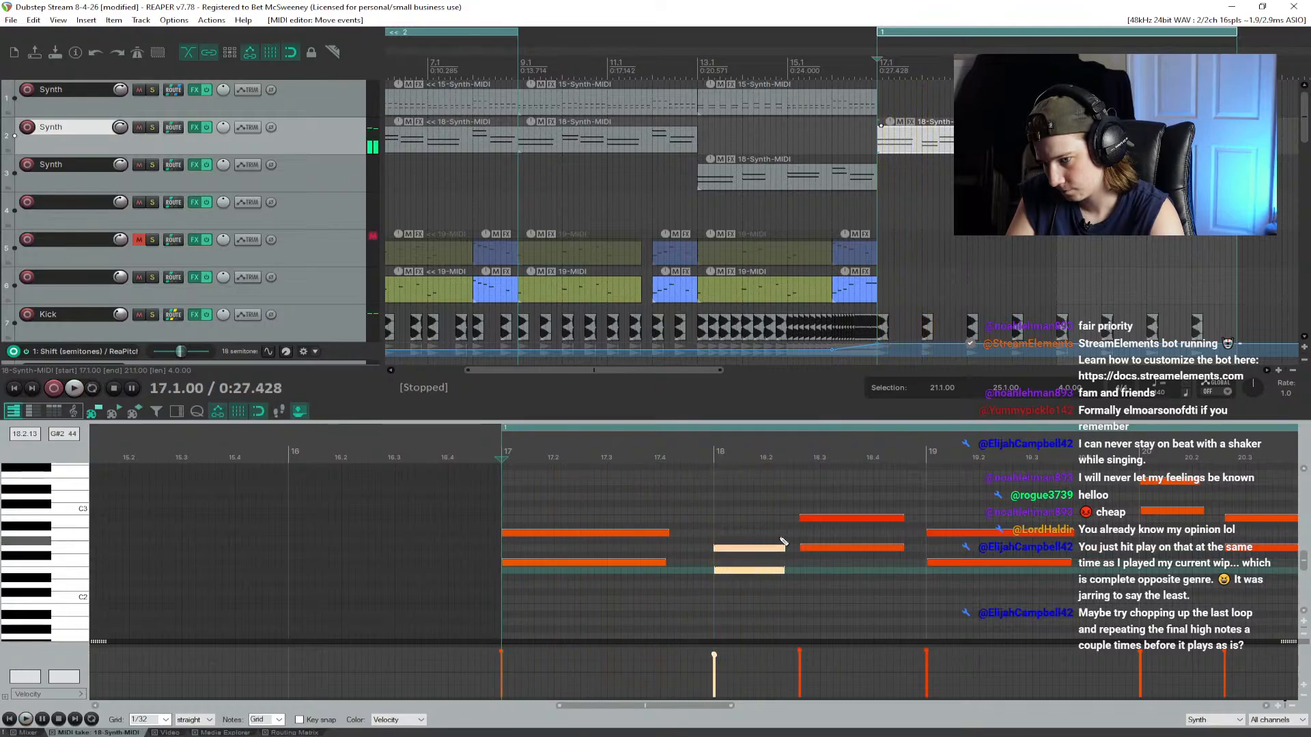
{"action": "key", "text": "space"}
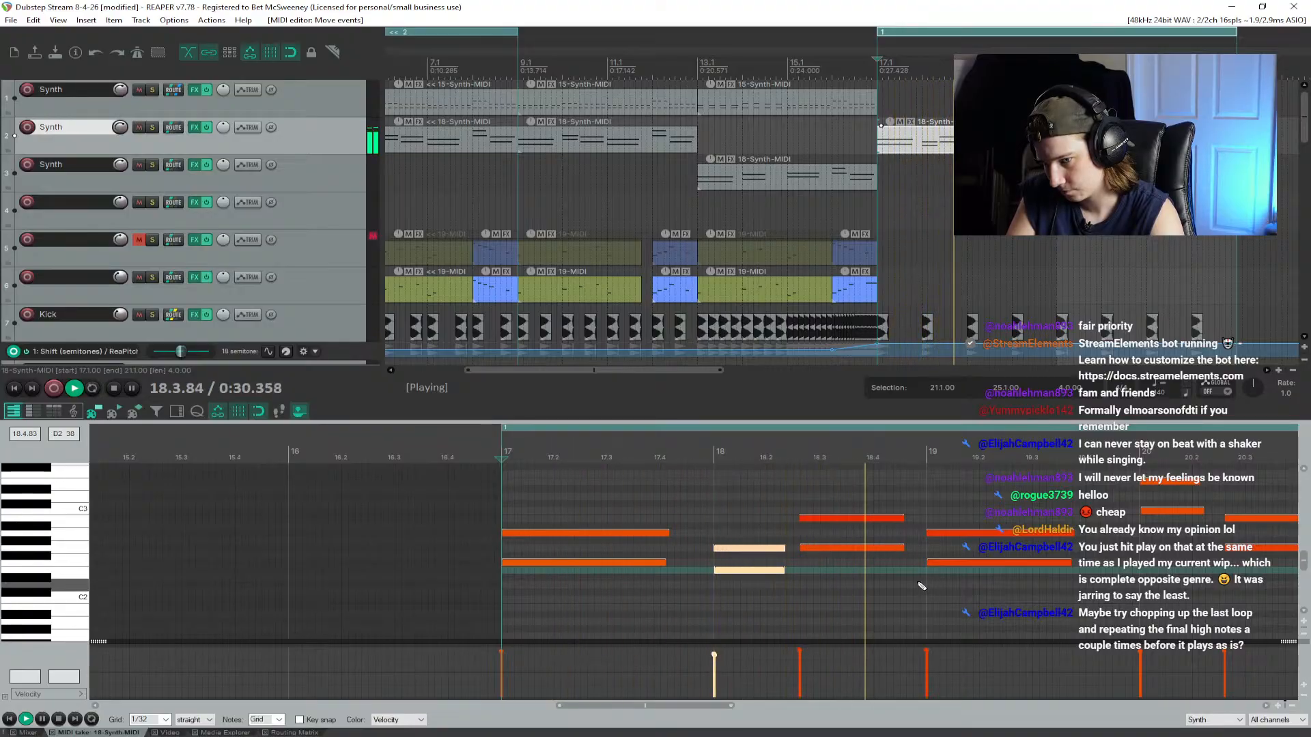
{"action": "key", "text": "space"}
{"action": "key", "text": "space"}
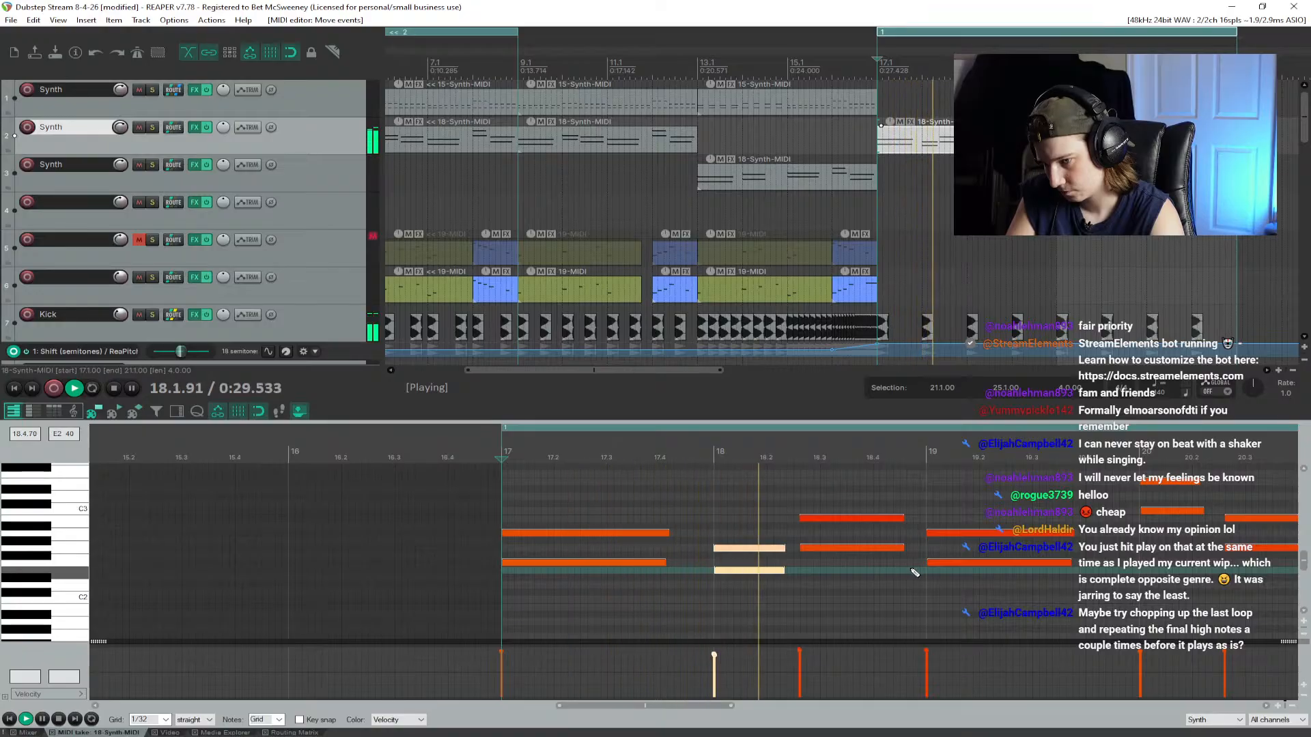
{"action": "key", "text": "space"}
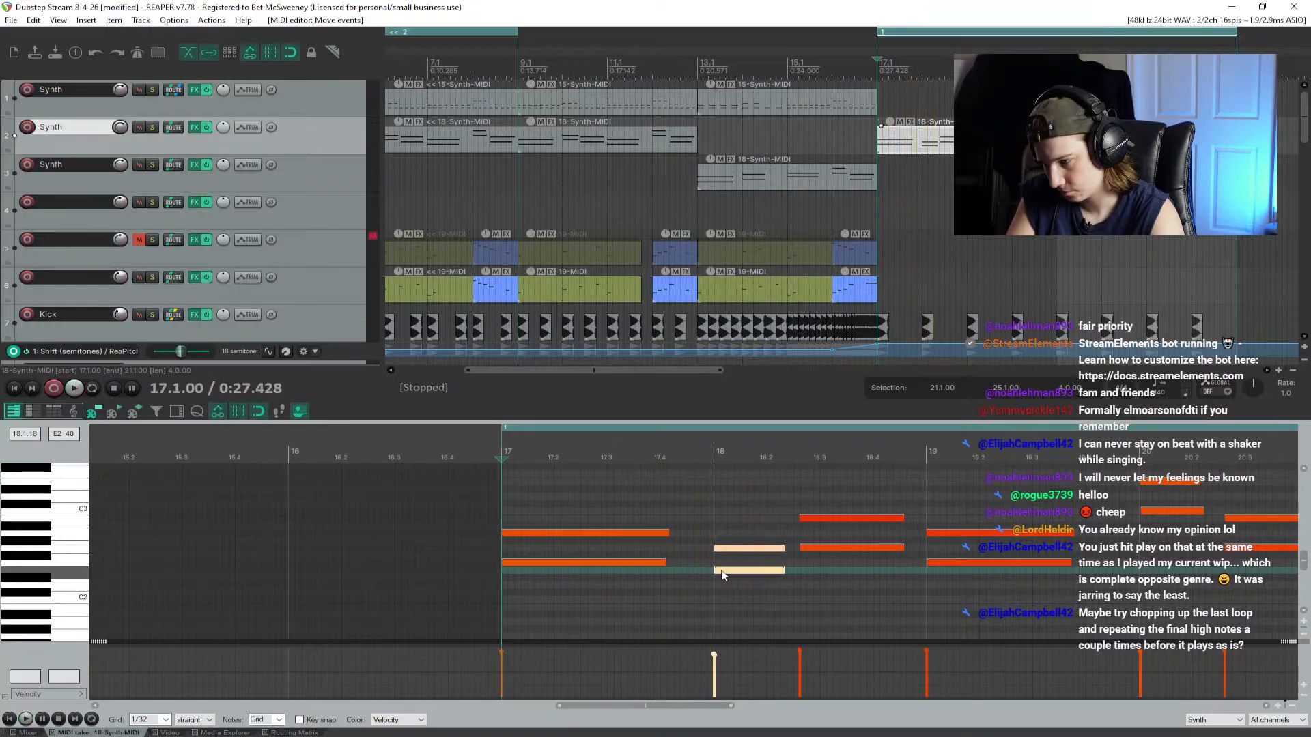
Step: Try erasing the upper notes of the synth chords from bar 17 onward, then undo the erasure
{"action": "left_click", "coordinate": [561, 564]}
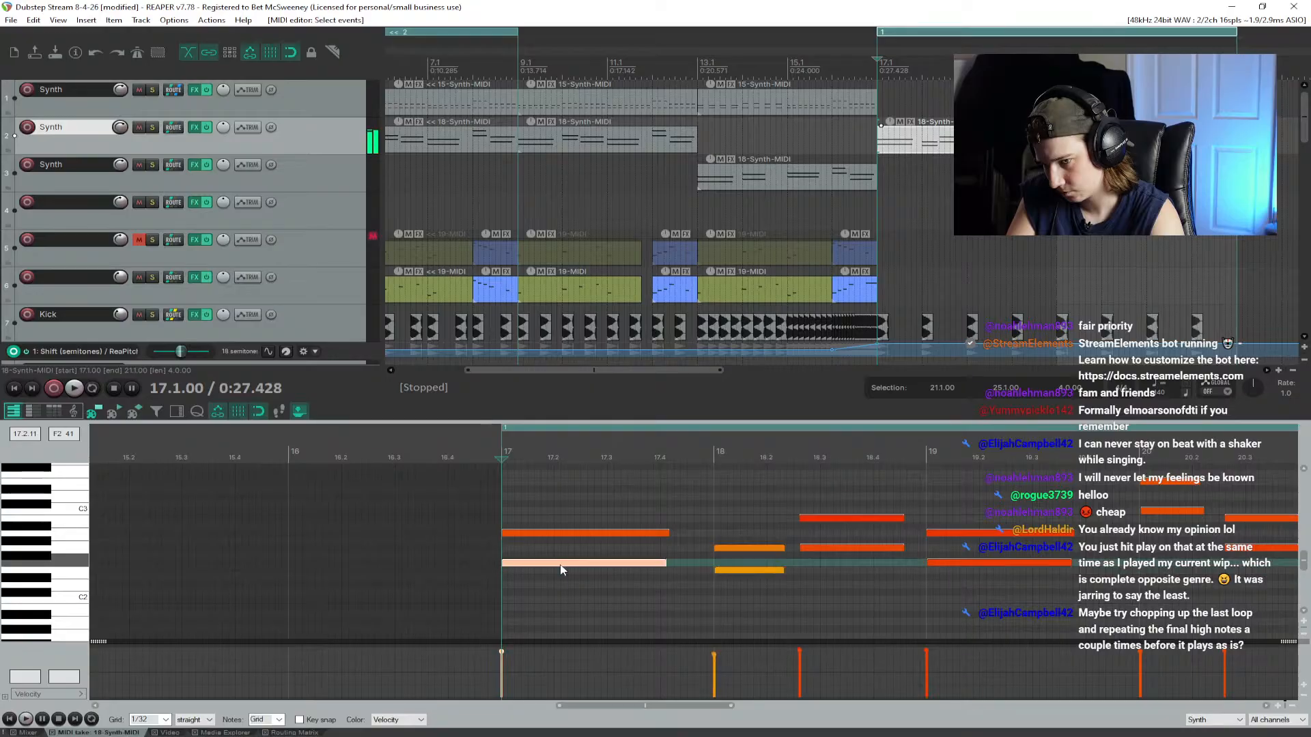
{"action": "mouse_move", "coordinate": [652, 526]}
{"action": "left_mouse_down"}
{"action": "mouse_move", "coordinate": [748, 550]}
{"action": "mouse_move", "coordinate": [1111, 499]}
{"action": "mouse_move", "coordinate": [1255, 516]}
{"action": "left_mouse_up"}
{"action": "key", "text": "space"}
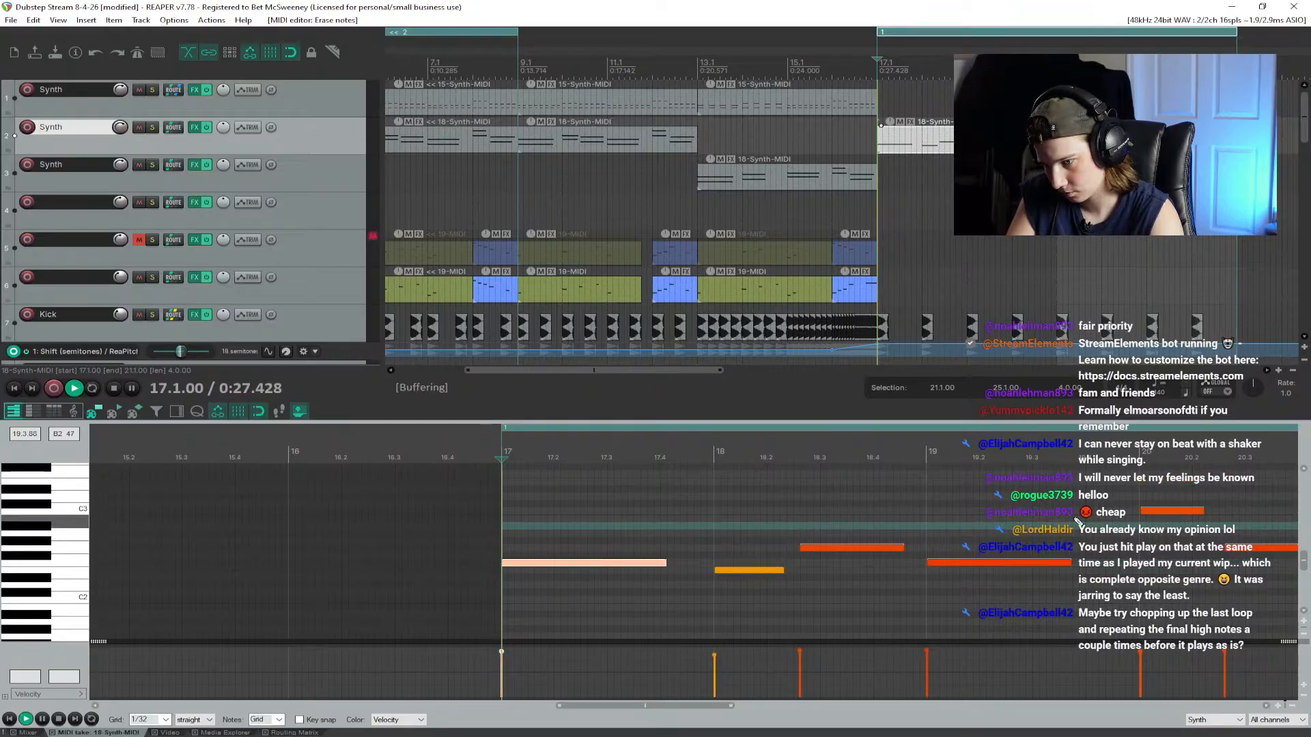
{"action": "key", "text": "ctrl+z"}
{"action": "key", "text": "space"}
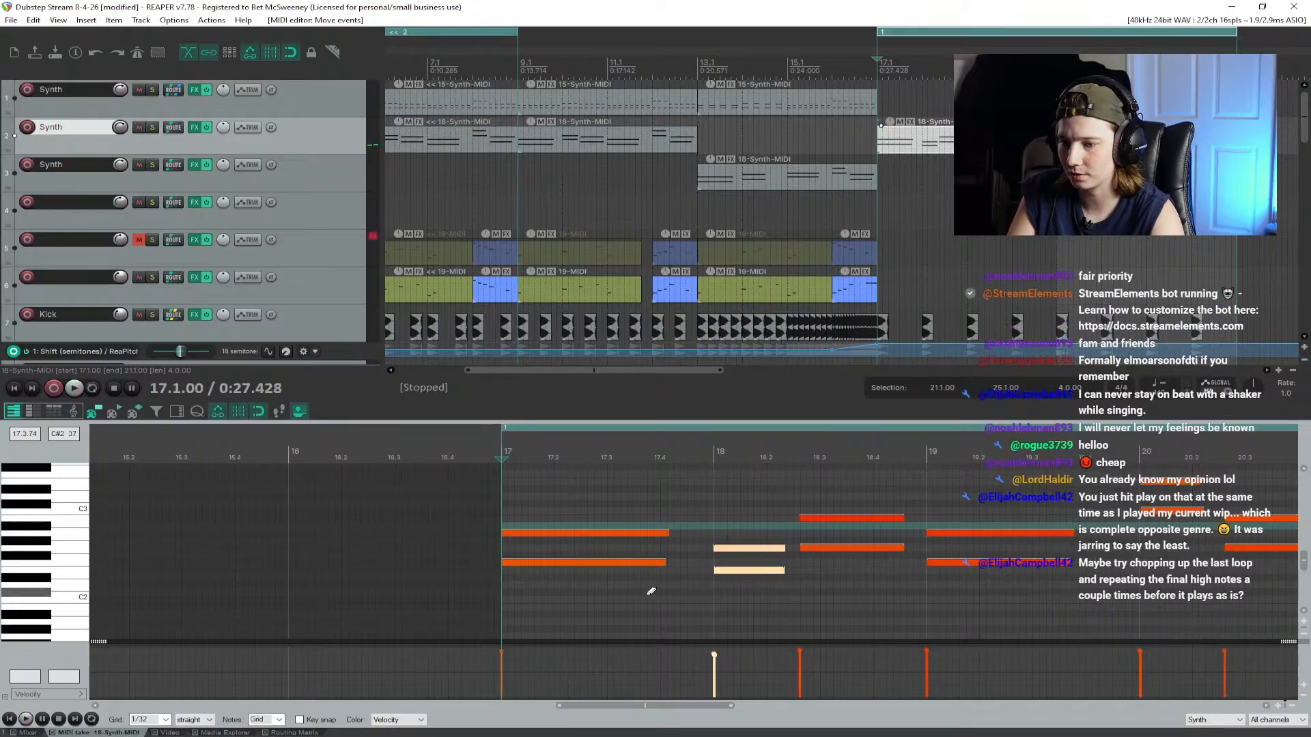
Step: Undo the downward move of the two-note chord at bar 18
{"action": "key", "text": "ctrl+z"}
{"action": "key", "text": "ctrl+z"}
{"action": "key", "text": "ctrl+z"}
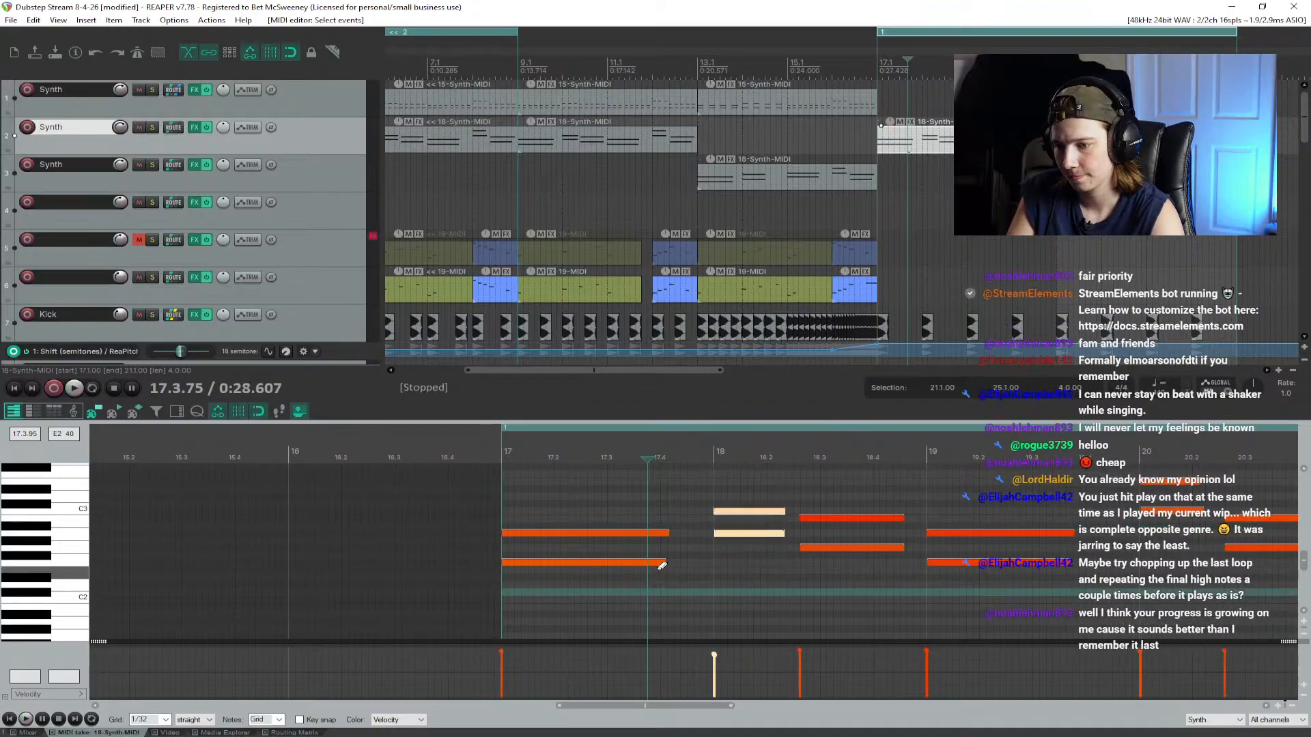
Step: Erase the lower notes of the synth chords from bar 17 onward and play the remaining upper line
{"action": "mouse_move", "coordinate": [752, 535]}
{"action": "left_mouse_down"}
{"action": "mouse_move", "coordinate": [1092, 563]}
{"action": "mouse_move", "coordinate": [1260, 554]}
{"action": "left_mouse_up"}
{"action": "left_click", "coordinate": [507, 459]}
{"action": "key", "text": "space"}
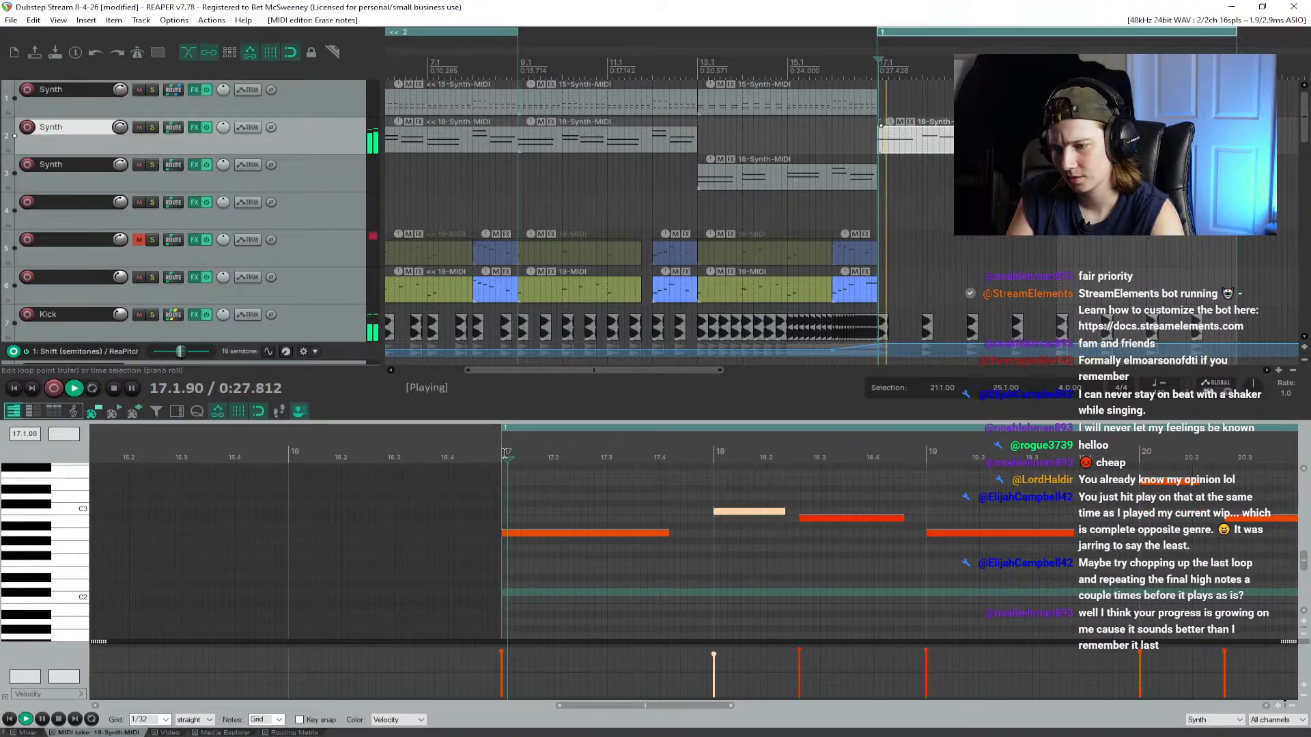
{"action": "key", "text": "space"}
Step: Set the second Synth track's volume to +5.11 dB and listen to the line from bar 17
{"action": "left_click_drag", "start_coordinate": [122, 130], "coordinate": [123, 139]}
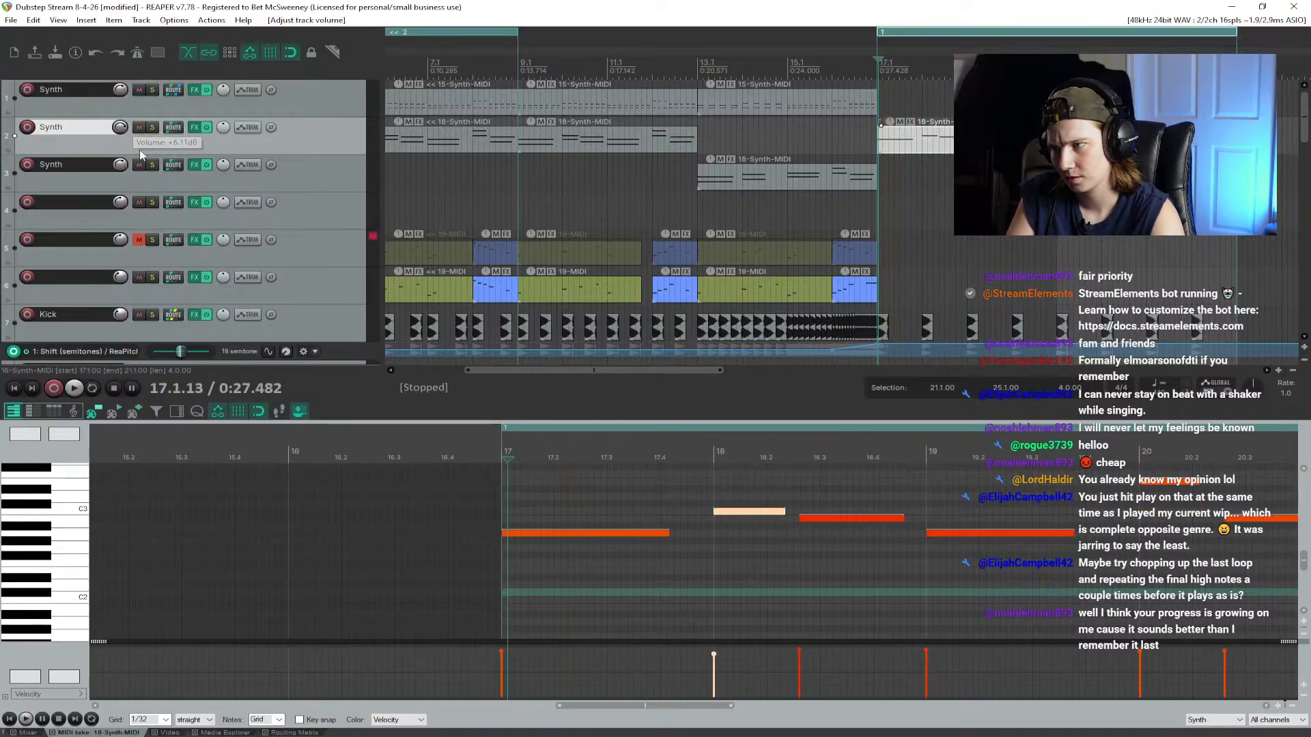
{"action": "left_click", "coordinate": [500, 447]}
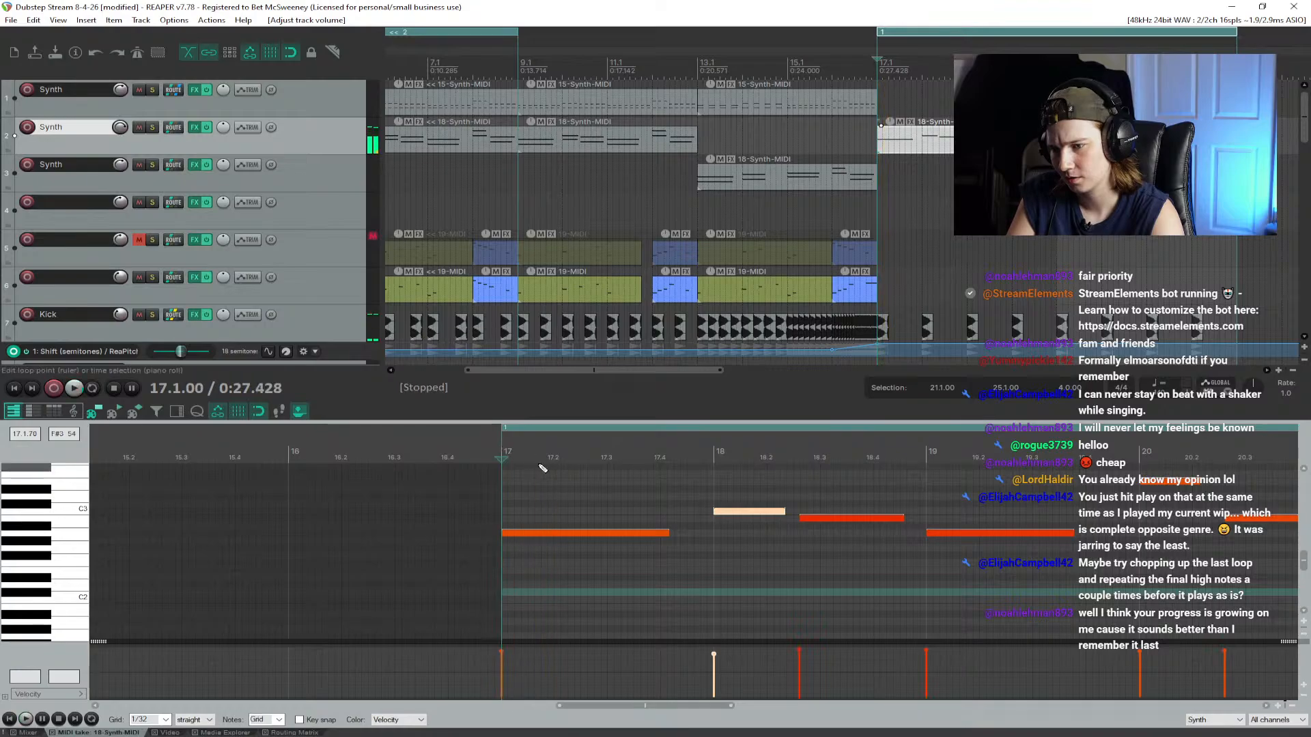
{"action": "key", "text": "space"}
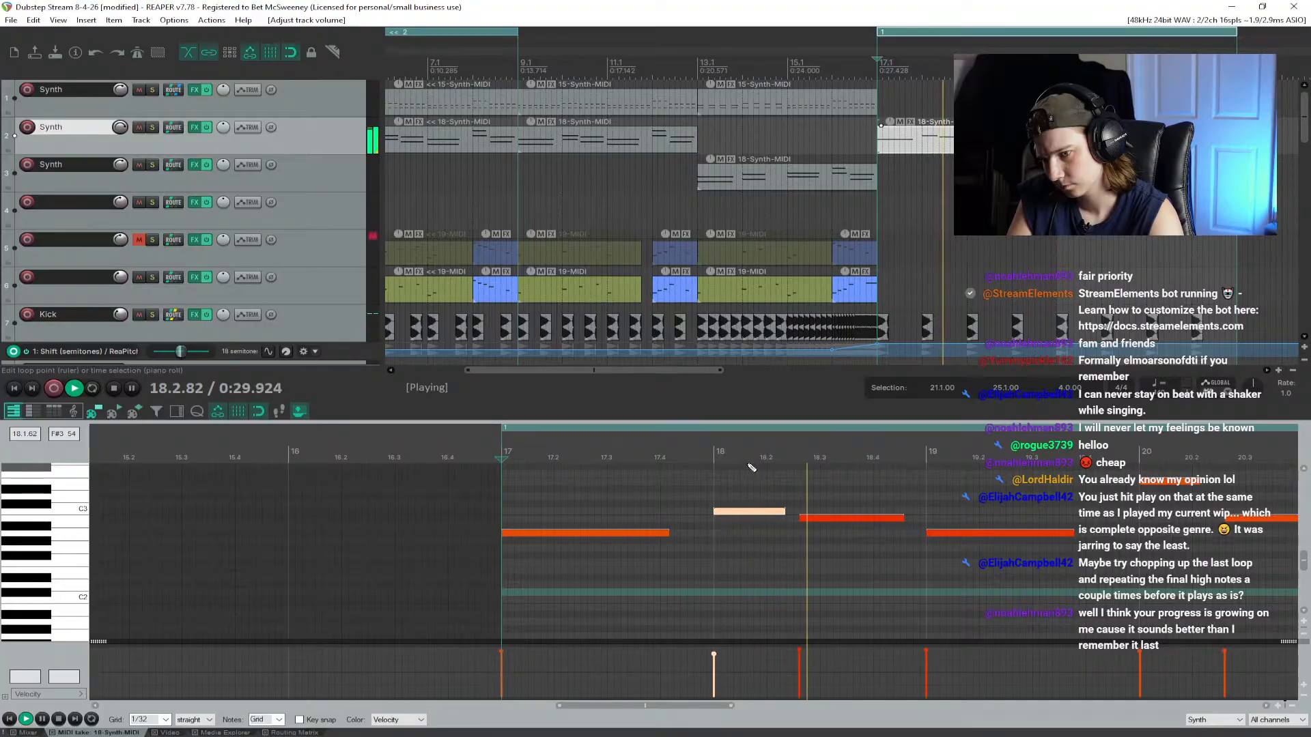
{"action": "left_click", "coordinate": [469, 452]}
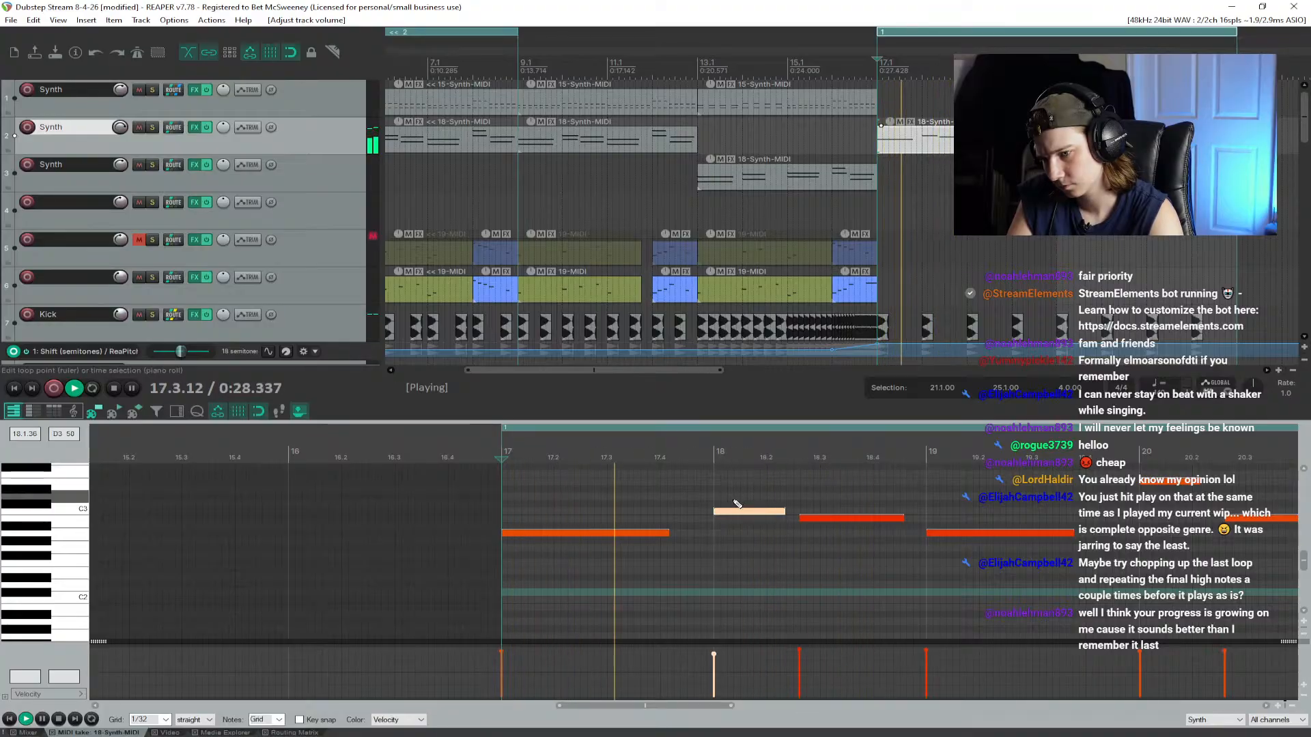
{"action": "key", "text": "space"}
Step: Set the MIDI editor grid to 1/8, replay the line from bar 17 and audition keyboard pitches around C3 and A2
{"action": "left_click", "coordinate": [164, 720]}
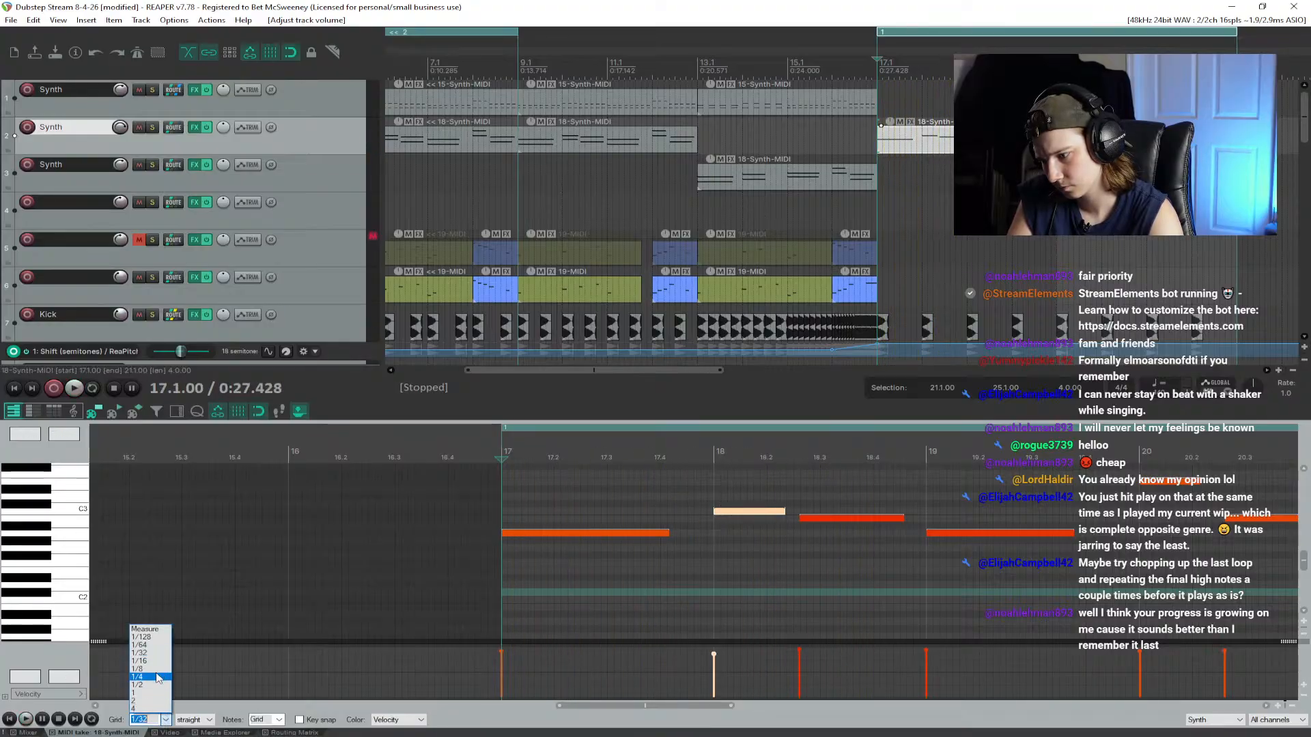
{"action": "left_click", "coordinate": [157, 674]}
{"action": "key", "text": "space"}
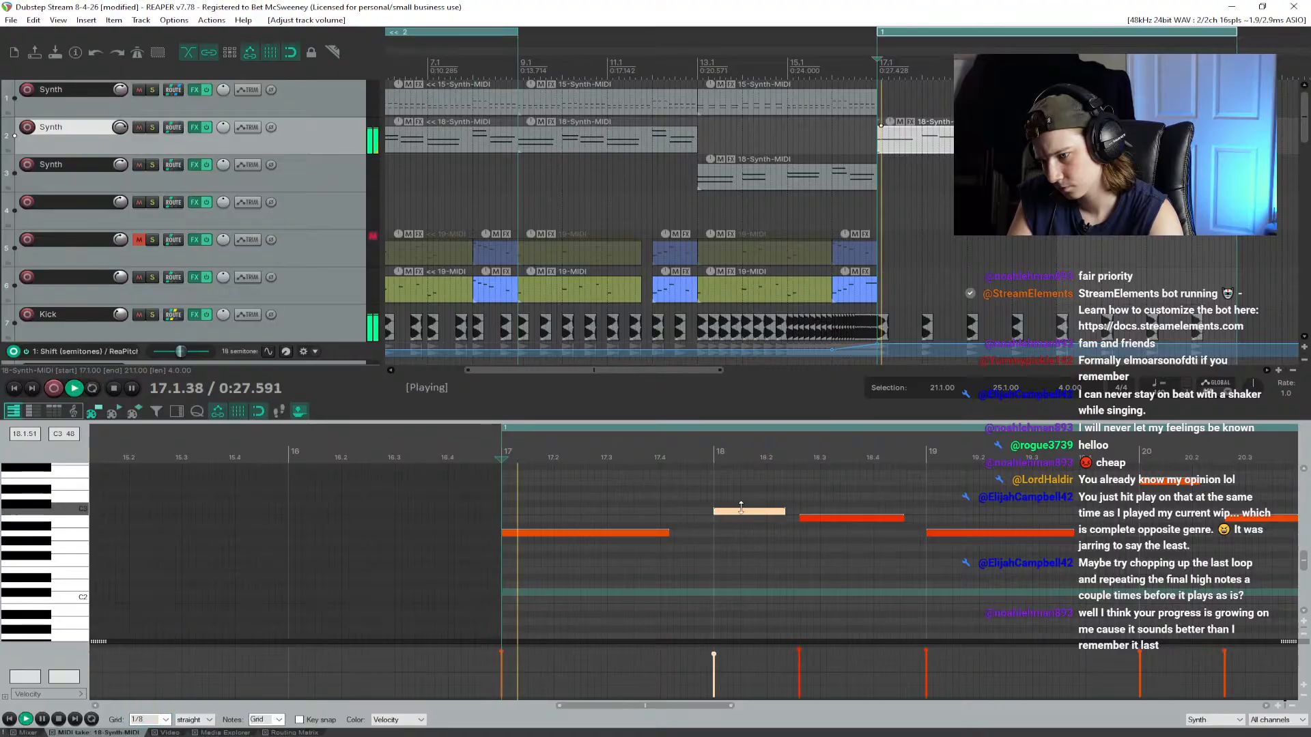
{"action": "key", "text": "space"}
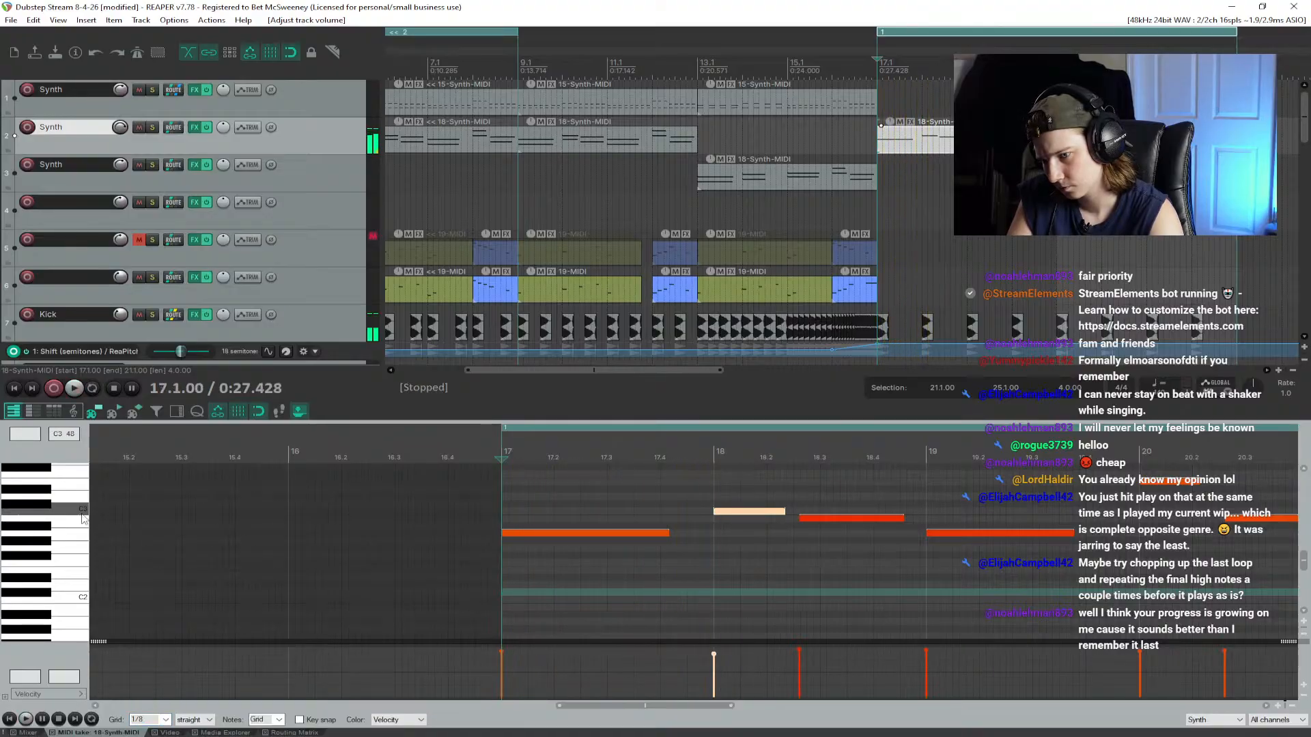
{"action": "left_click", "coordinate": [67, 512]}
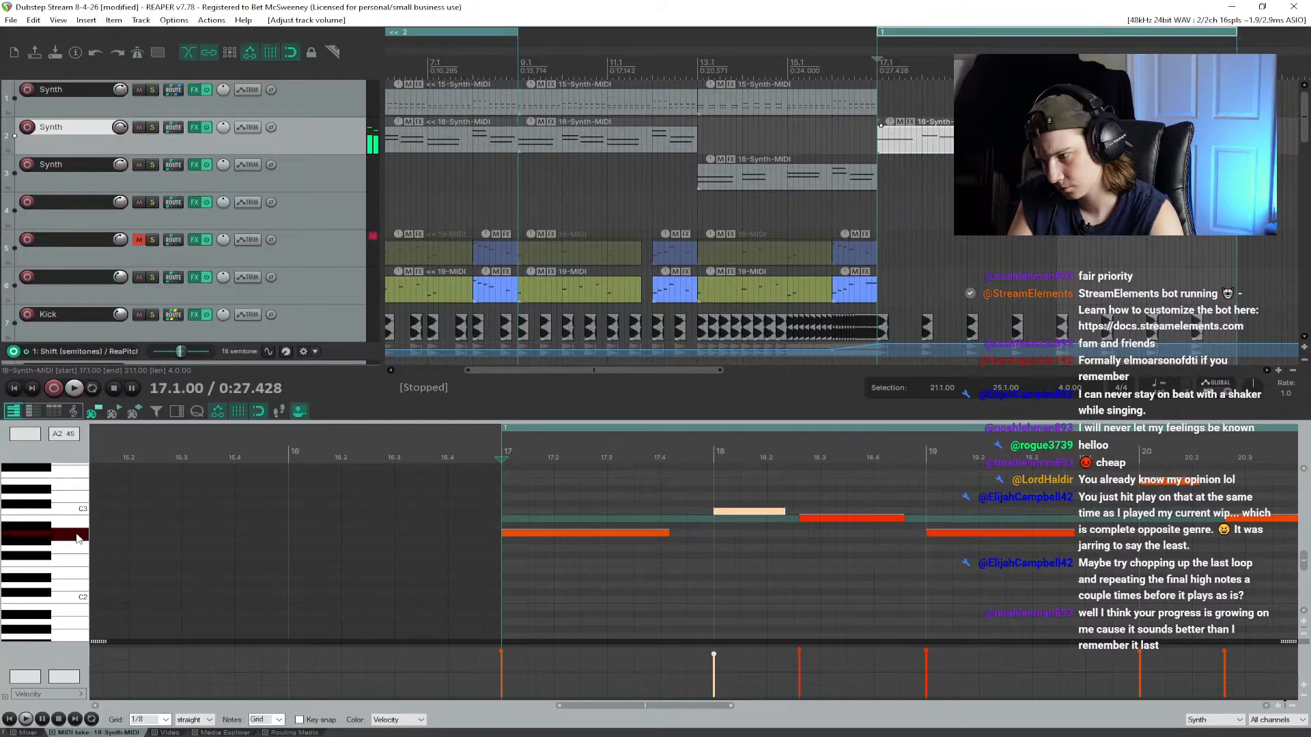
Step: Replay the synth line from bar 17 and audition keyboard pitches between C2 and A2
{"action": "left_click", "coordinate": [628, 532]}
{"action": "left_click", "coordinate": [652, 534]}
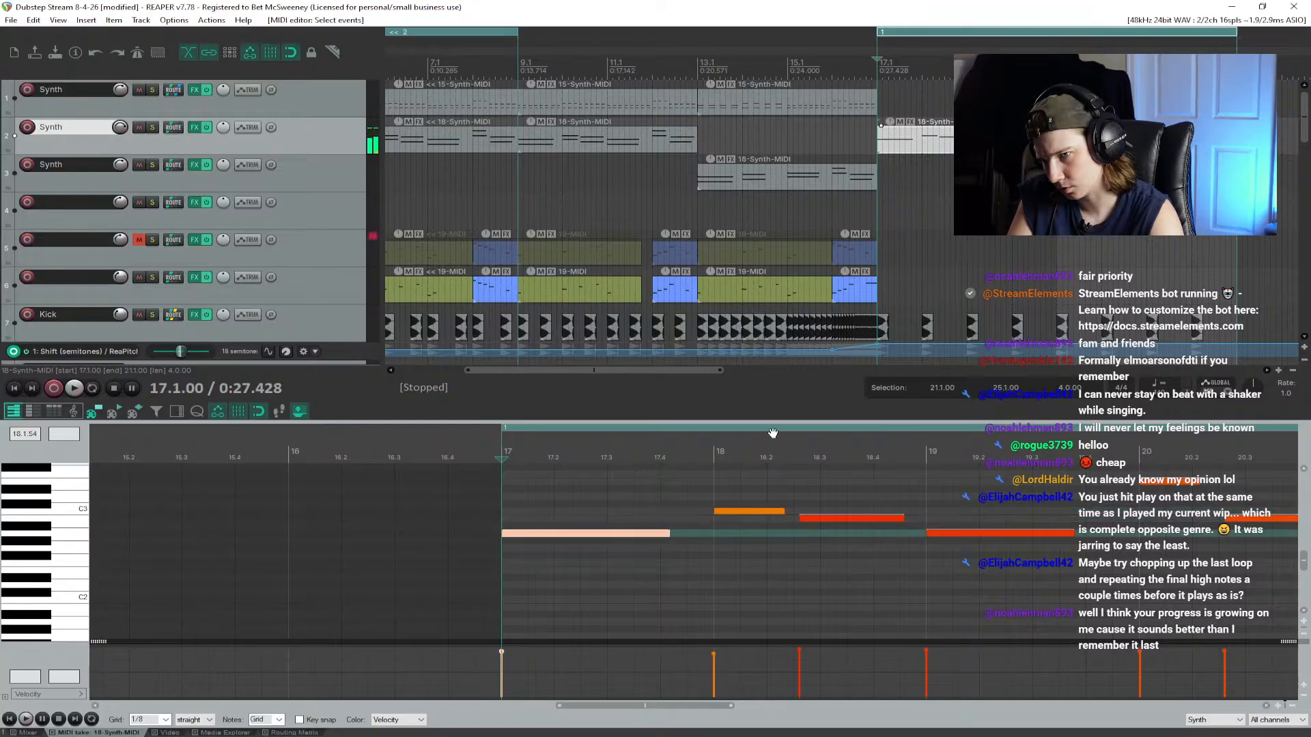
{"action": "key", "text": "space"}
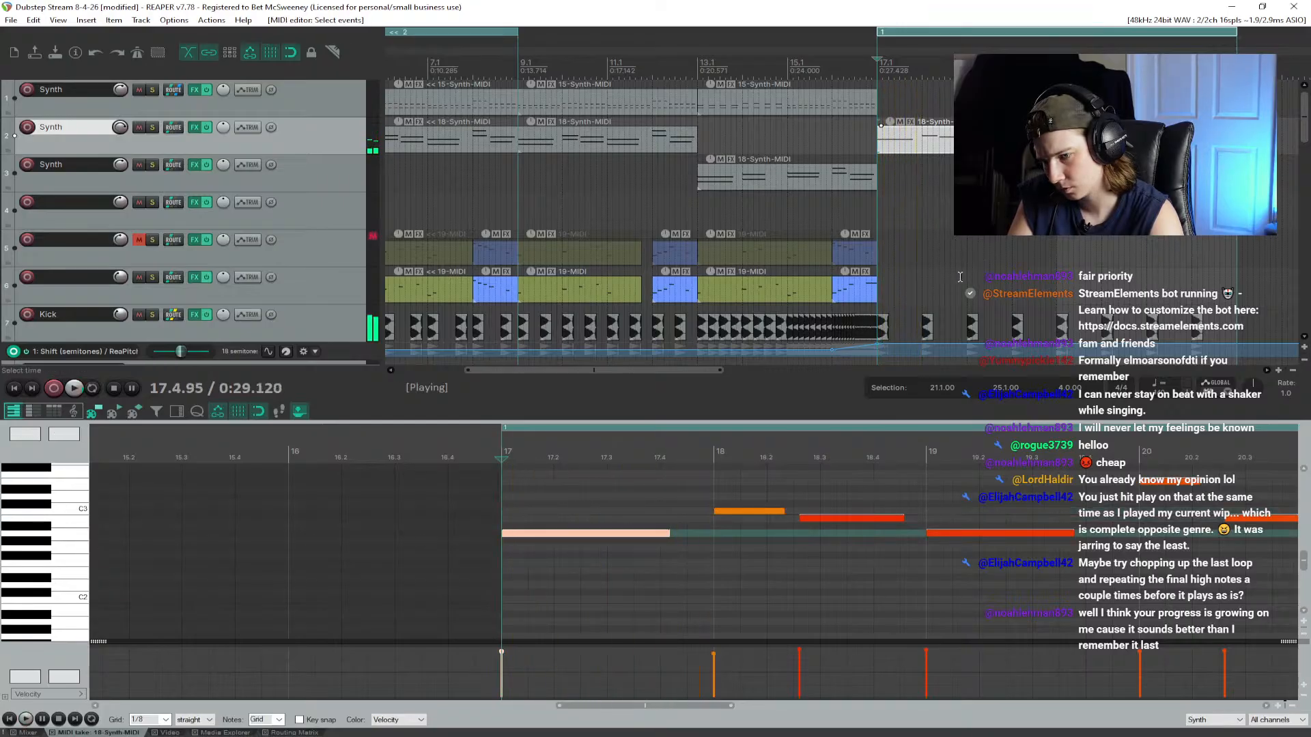
{"action": "key", "text": "space"}
{"action": "left_click", "coordinate": [71, 560]}
{"action": "left_click", "coordinate": [76, 549]}
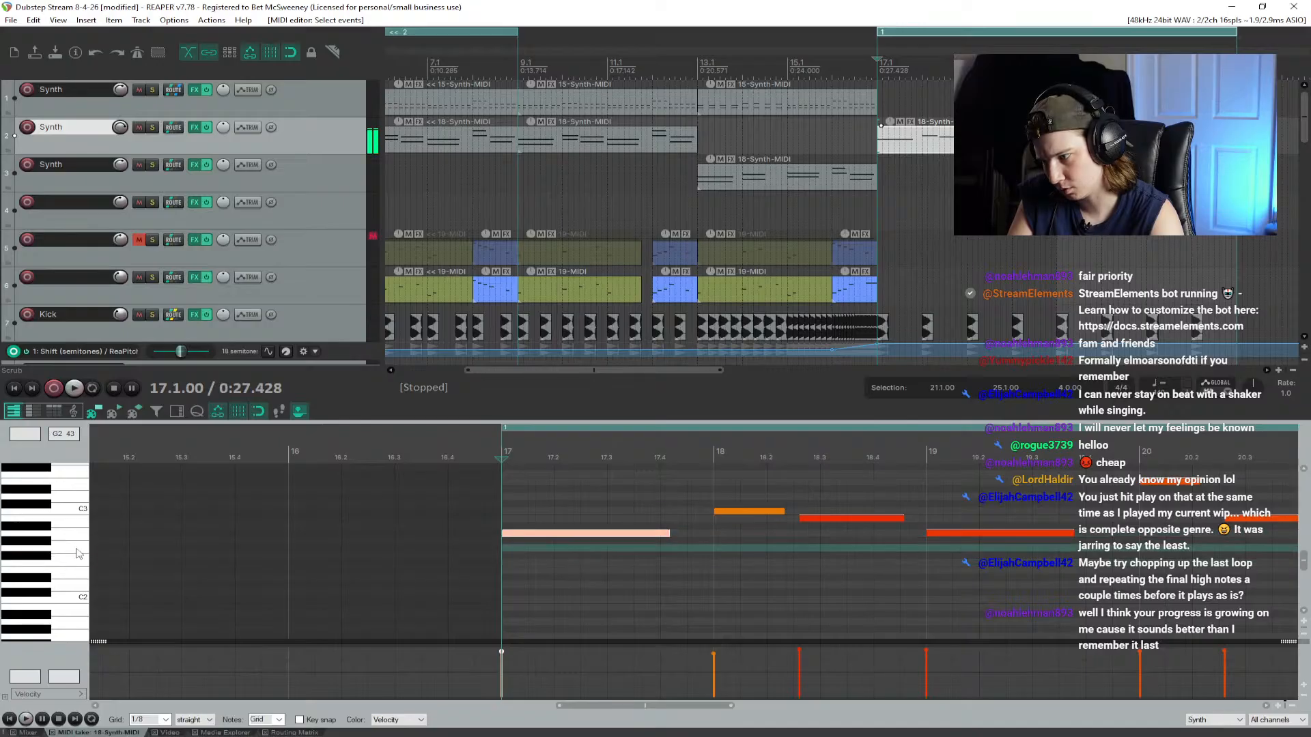
{"action": "left_click", "coordinate": [77, 586]}
{"action": "left_click", "coordinate": [75, 598]}
{"action": "left_click", "coordinate": [67, 561]}
{"action": "left_click", "coordinate": [61, 535]}
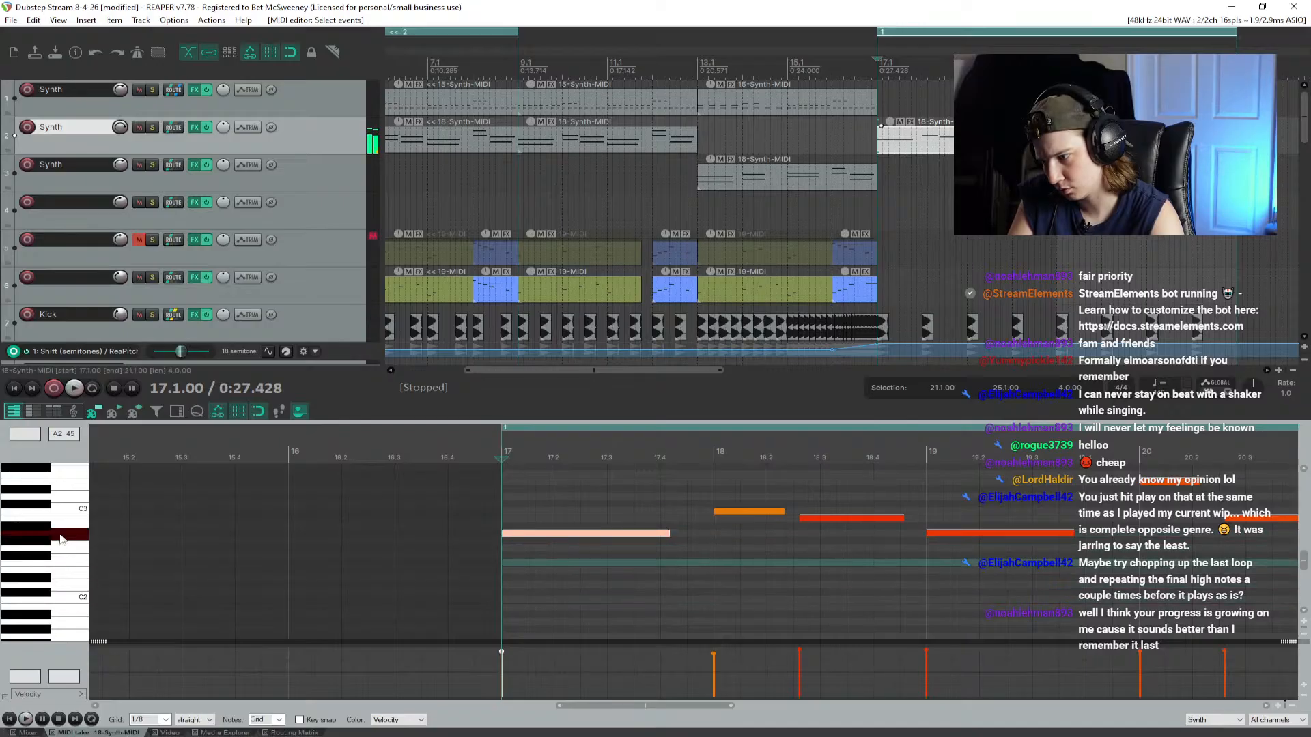
Step: Lower the first note of bar 18 to A2 and its second note to G2, and replay the line from bar 17
{"action": "left_click_drag", "start_coordinate": [744, 511], "coordinate": [745, 533]}
{"action": "left_click", "coordinate": [835, 519]}
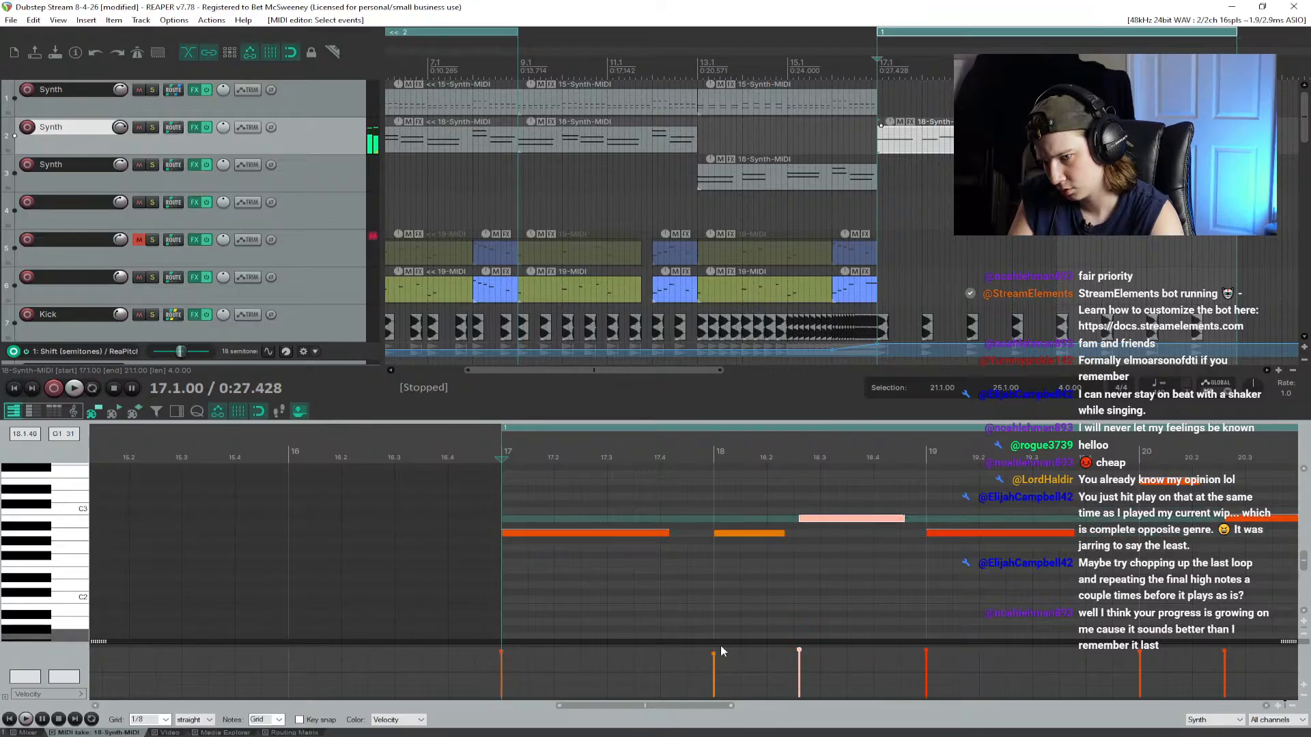
{"action": "left_click_drag", "start_coordinate": [855, 521], "coordinate": [855, 549]}
{"action": "key", "text": "space"}
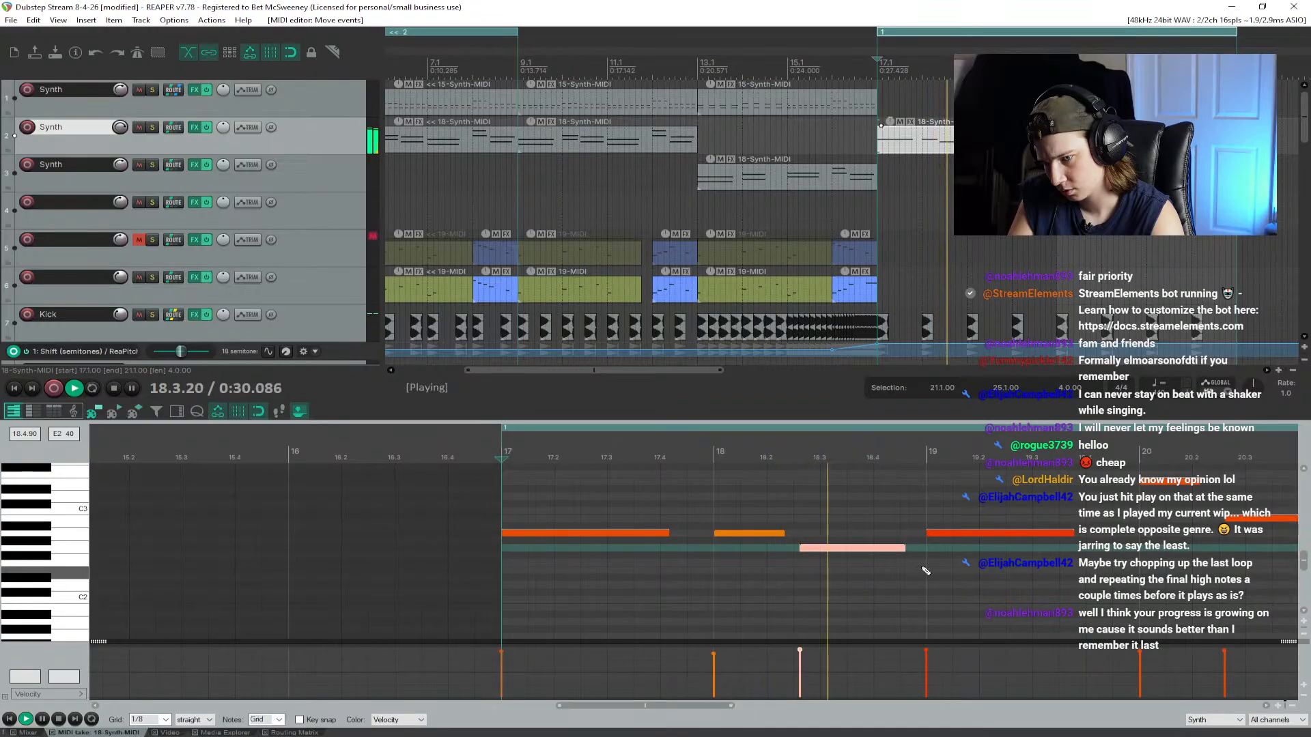
{"action": "key", "text": "space"}
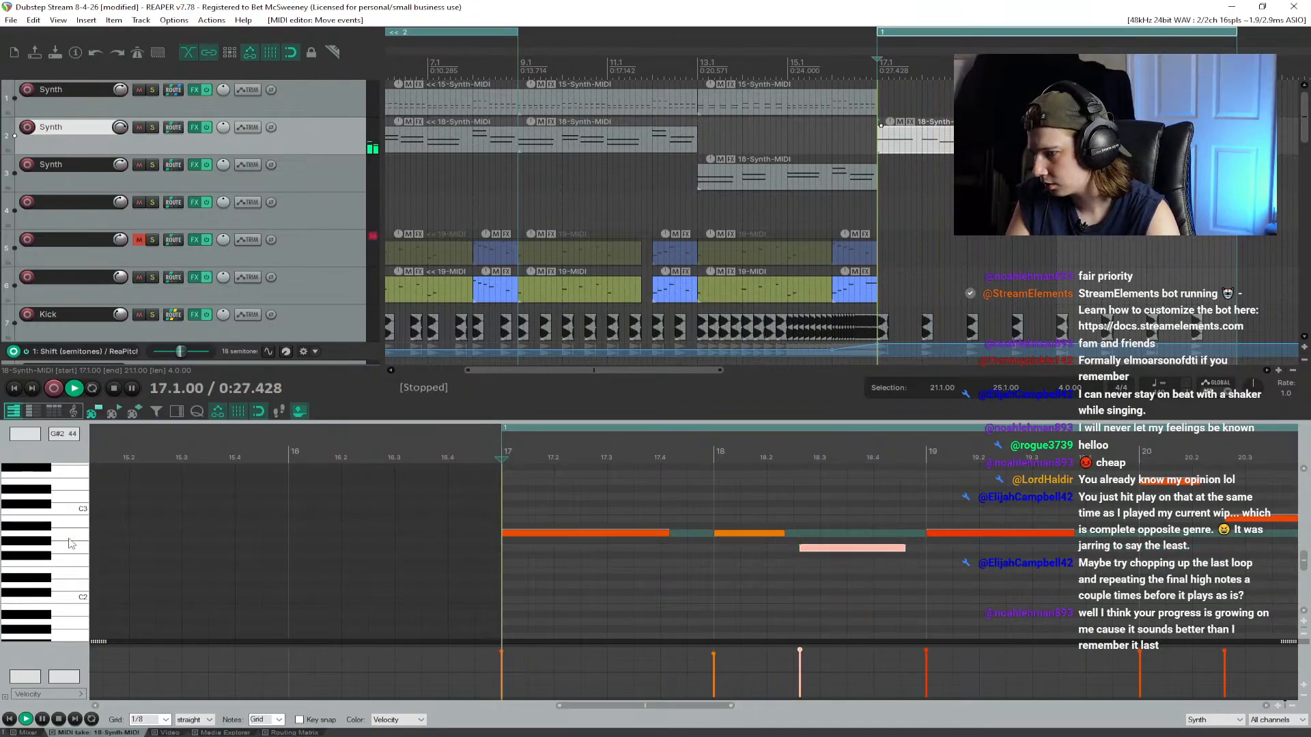
{"action": "key", "text": "space"}
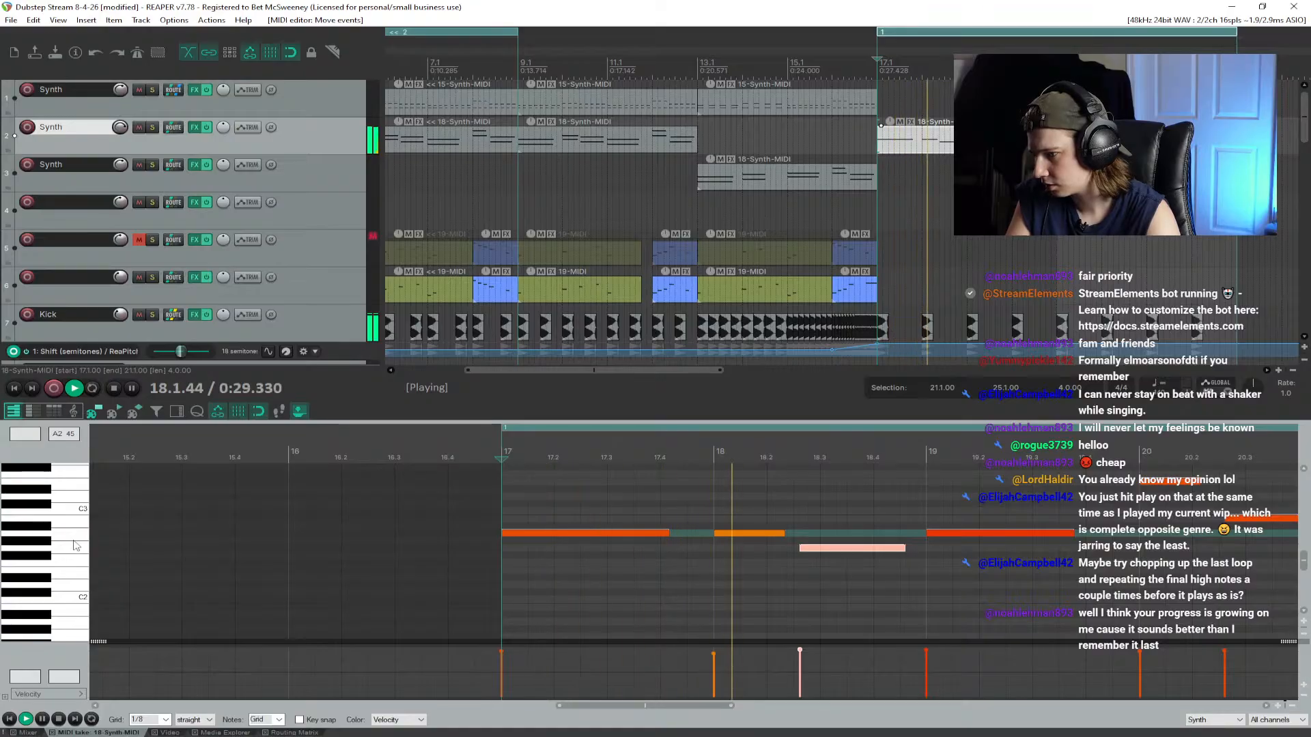
{"action": "key", "text": "space"}
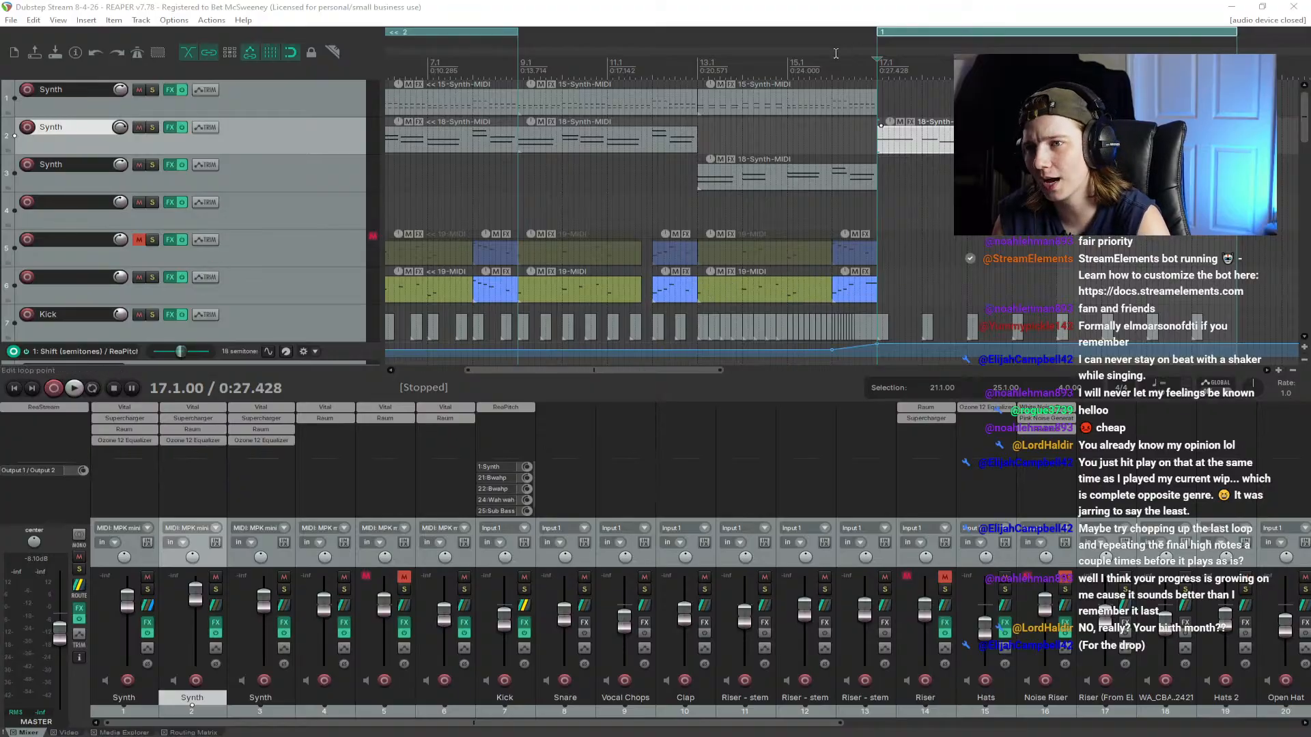
Step: Listen from bar 17, mute the MIDI item there on the second Synth track and save the project
{"action": "left_click", "coordinate": [878, 69]}
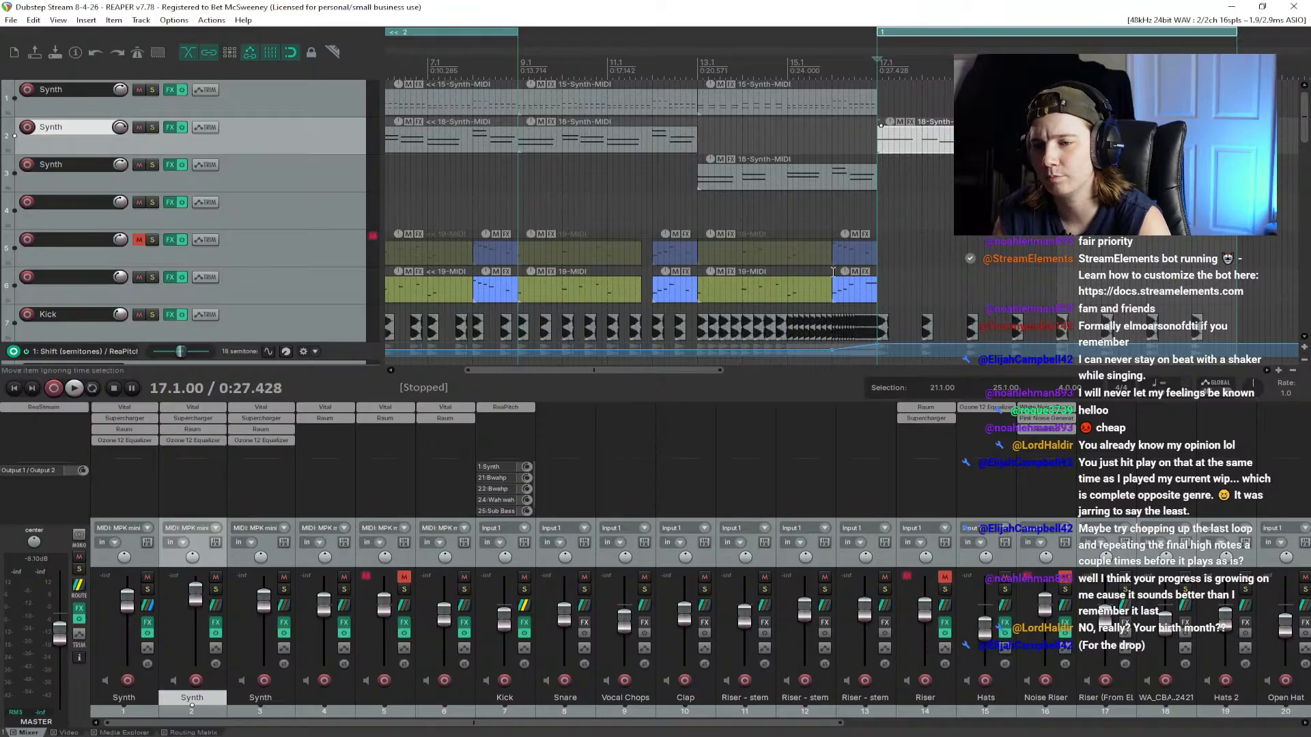
{"action": "key", "text": "space"}
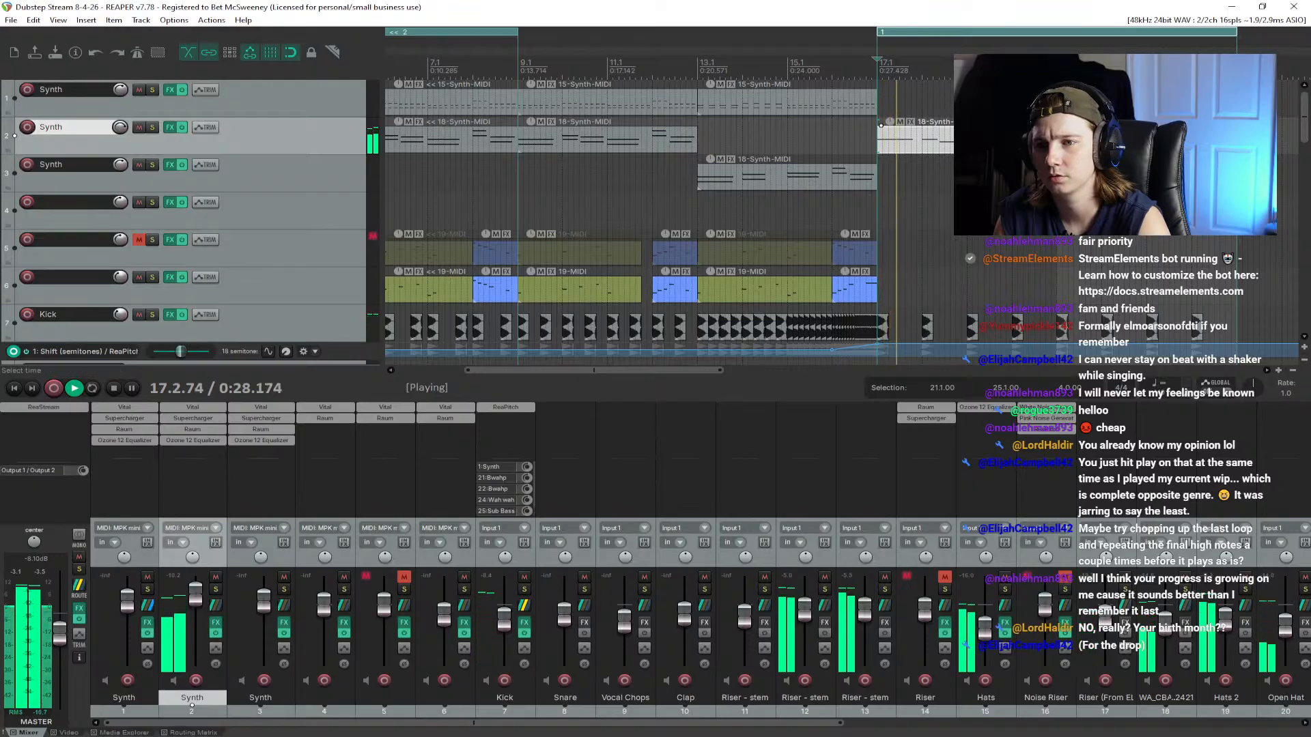
{"action": "key", "text": "space"}
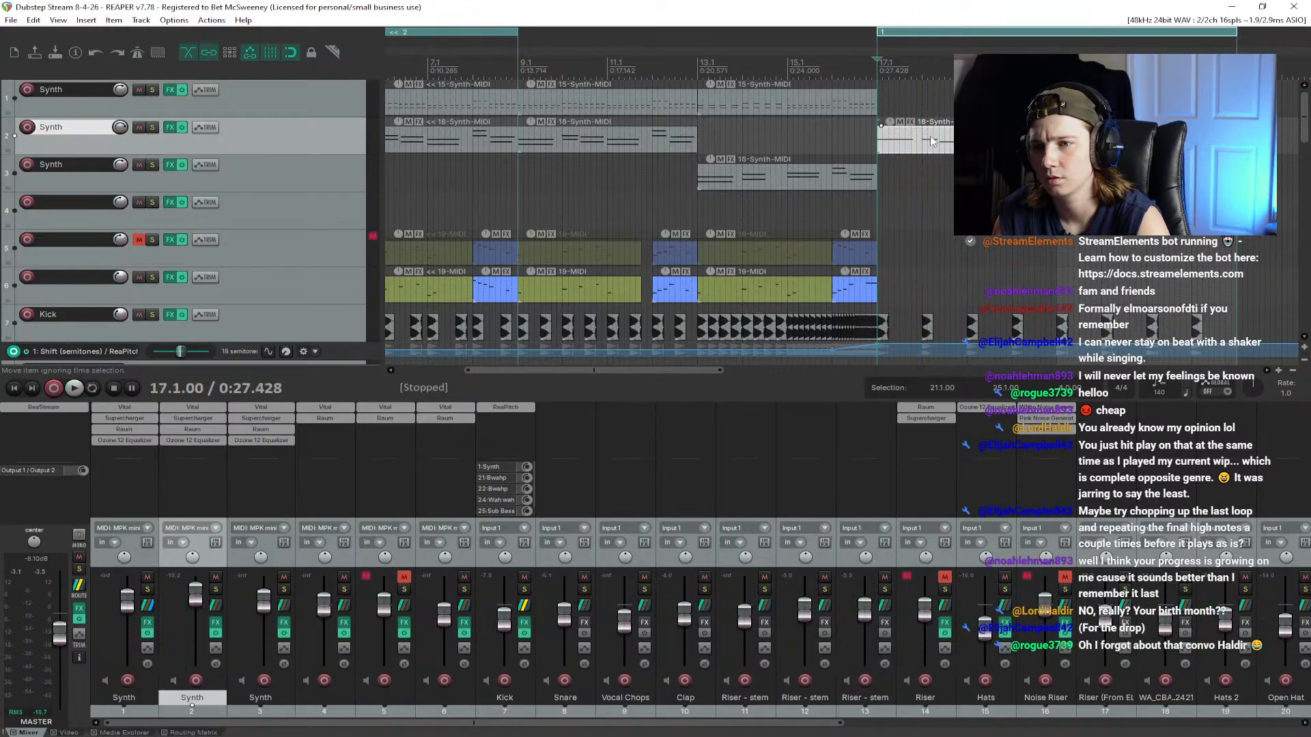
{"action": "left_click", "coordinate": [900, 122]}
{"action": "key", "text": "ctrl+s"}
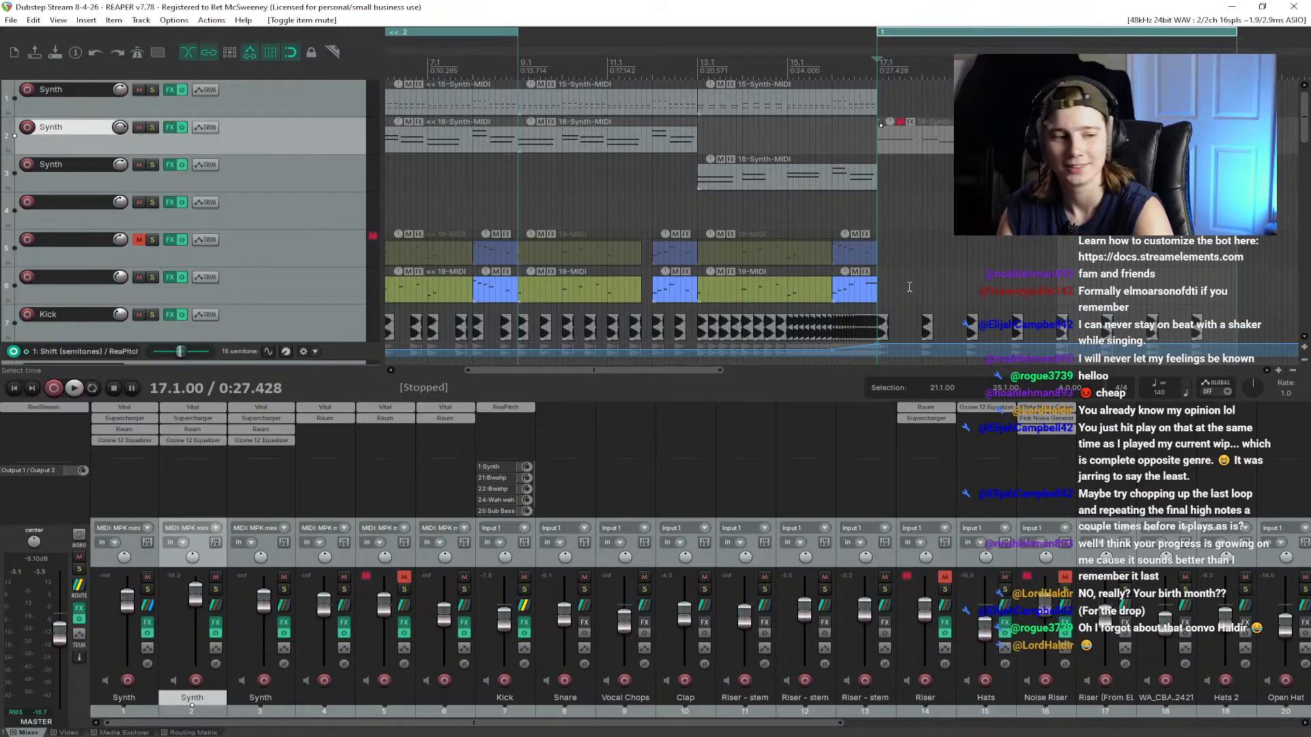
Step: Listen to the build-up from bar 13 and again from bar 9
{"action": "left_click", "coordinate": [697, 62]}
{"action": "key", "text": "space"}
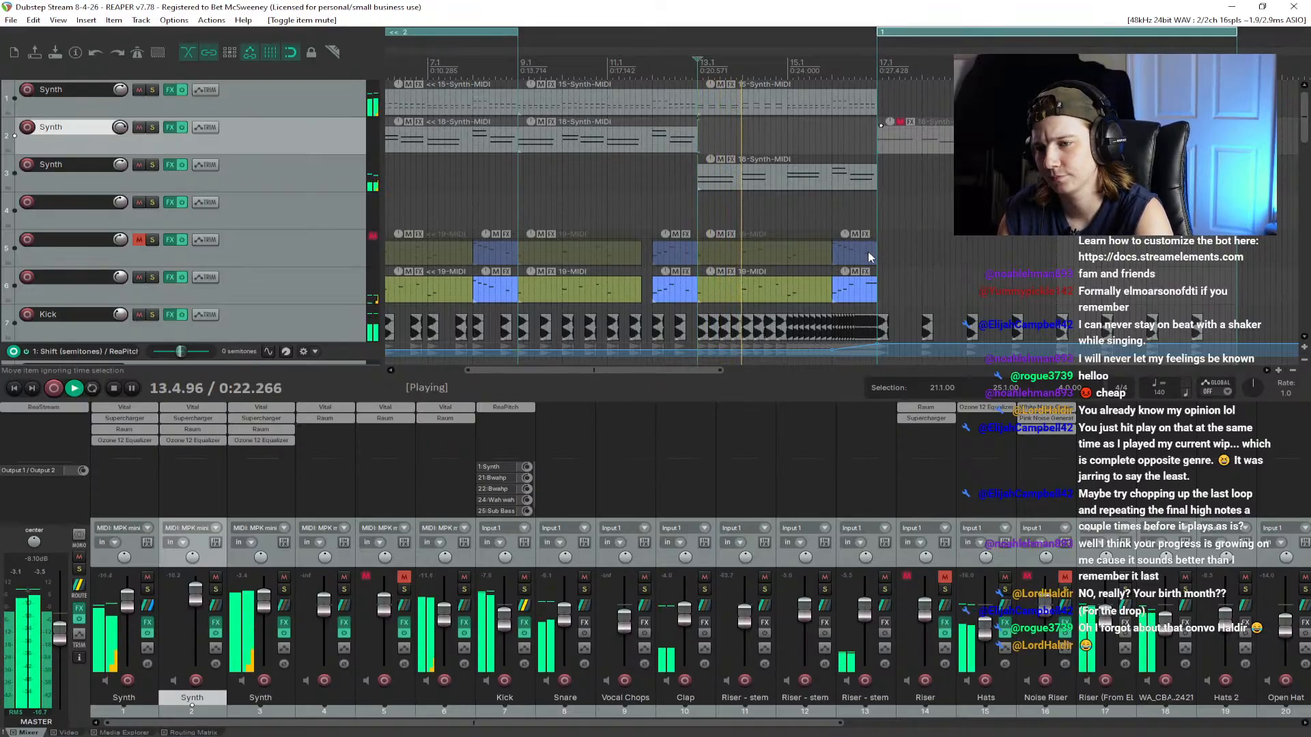
{"action": "key", "text": "space"}
{"action": "left_click", "coordinate": [523, 68]}
{"action": "key", "text": "space"}
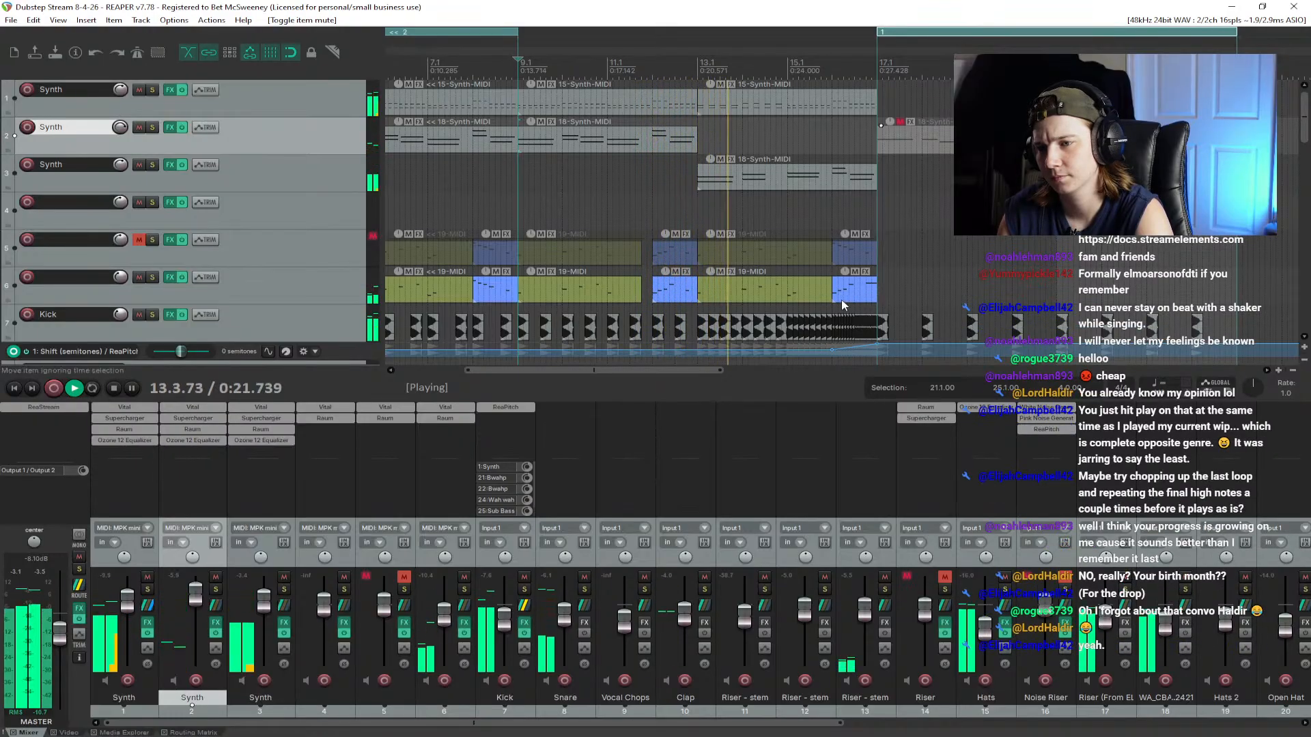
{"action": "key", "text": "space"}
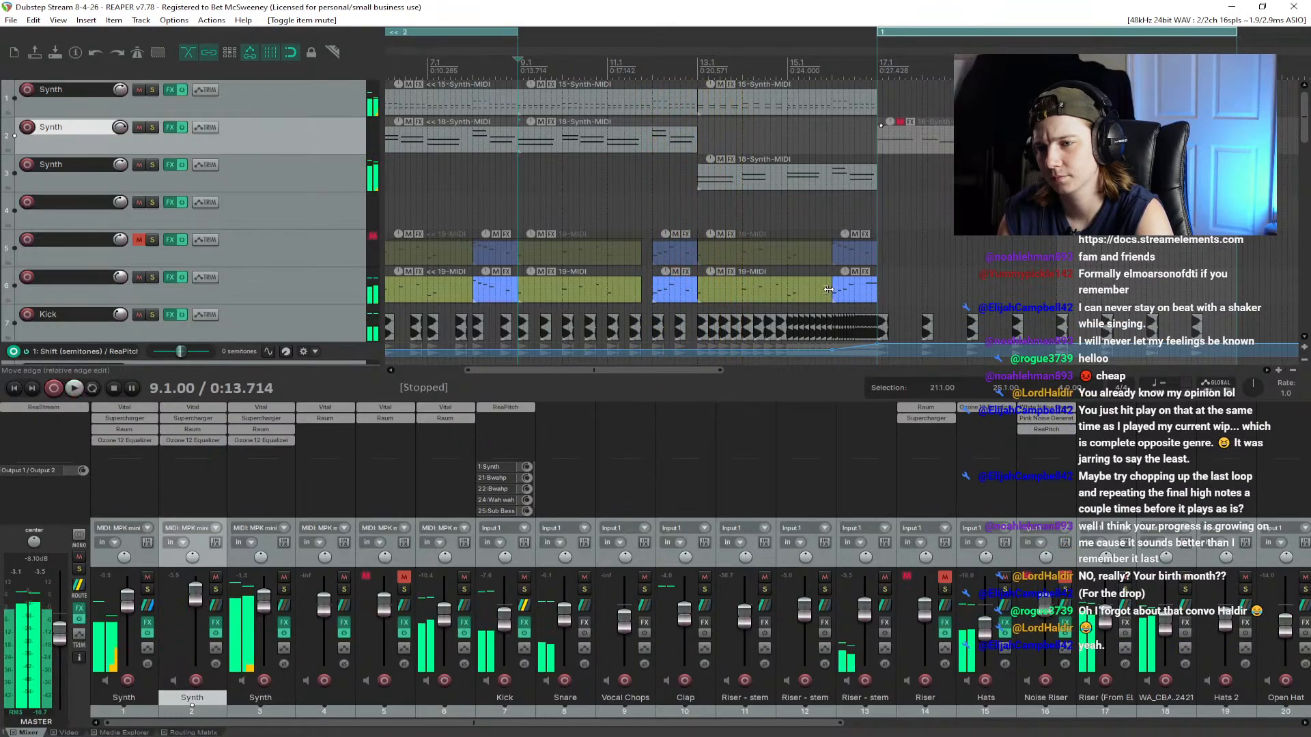
Step: Erase every note after the first in track 6's MIDI item at bar 13 and shorten the item to one bar
{"action": "double_click", "coordinate": [782, 292]}
{"action": "scroll", "coordinate": [328, 567], "scroll_direction": "down", "scroll_amount": 2}
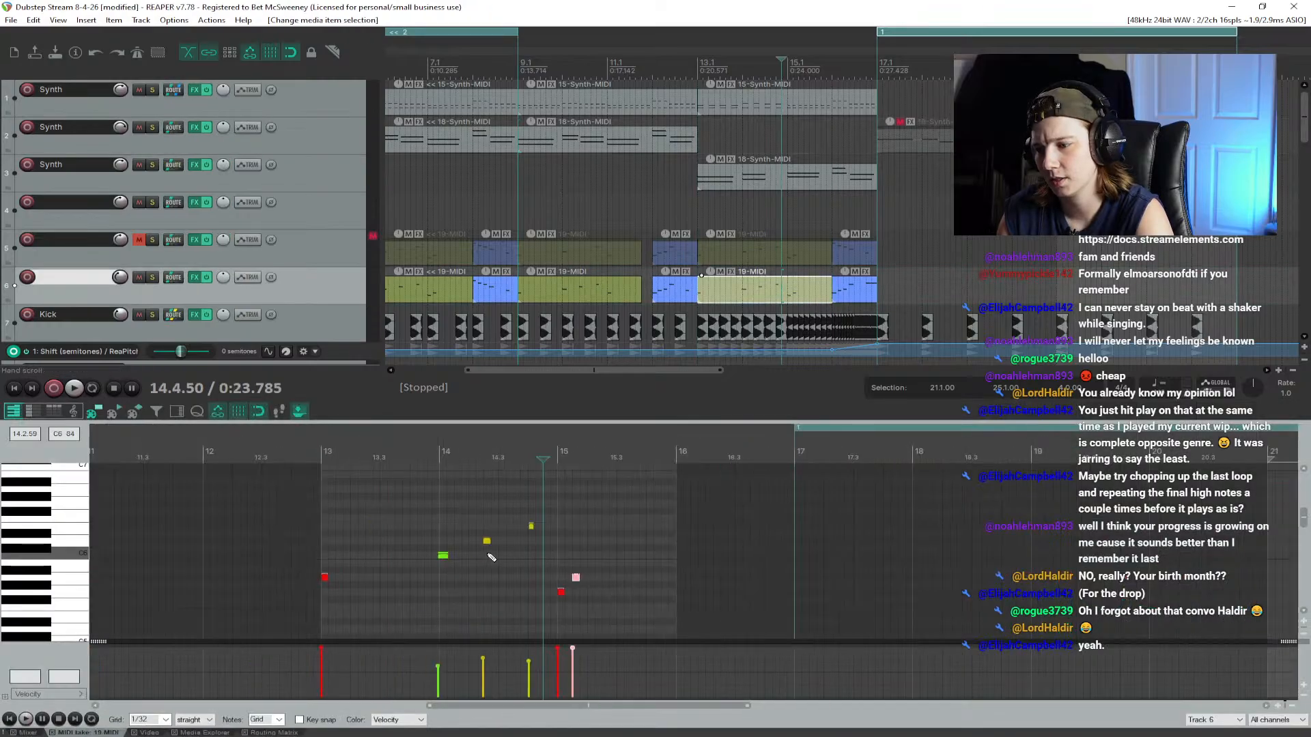
{"action": "mouse_move", "coordinate": [540, 520]}
{"action": "left_mouse_down"}
{"action": "mouse_move", "coordinate": [458, 565]}
{"action": "mouse_move", "coordinate": [575, 579]}
{"action": "mouse_move", "coordinate": [560, 593]}
{"action": "left_mouse_up"}
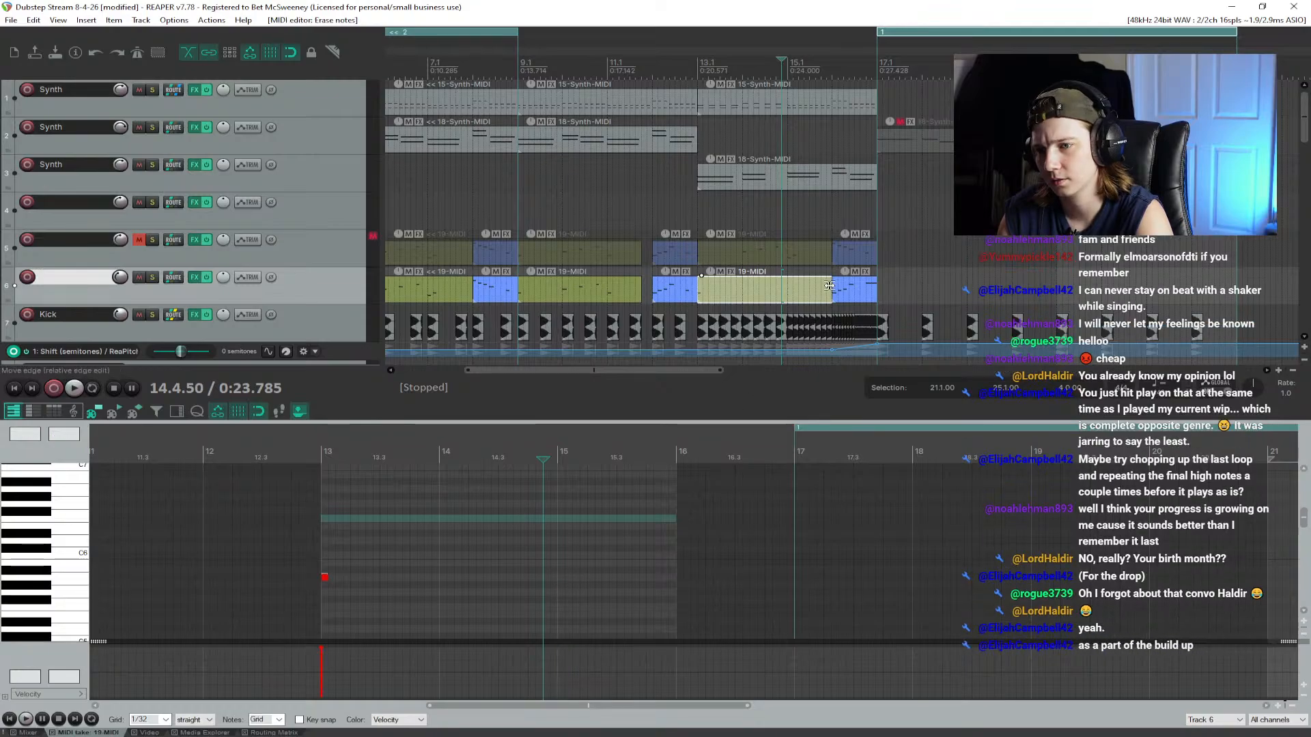
{"action": "left_click_drag", "start_coordinate": [829, 286], "coordinate": [754, 294]}
Step: Copy the blue fill item to bar 14 on track 6, delete the item at bar 15 and listen from bar 11
{"action": "left_click", "coordinate": [804, 287]}
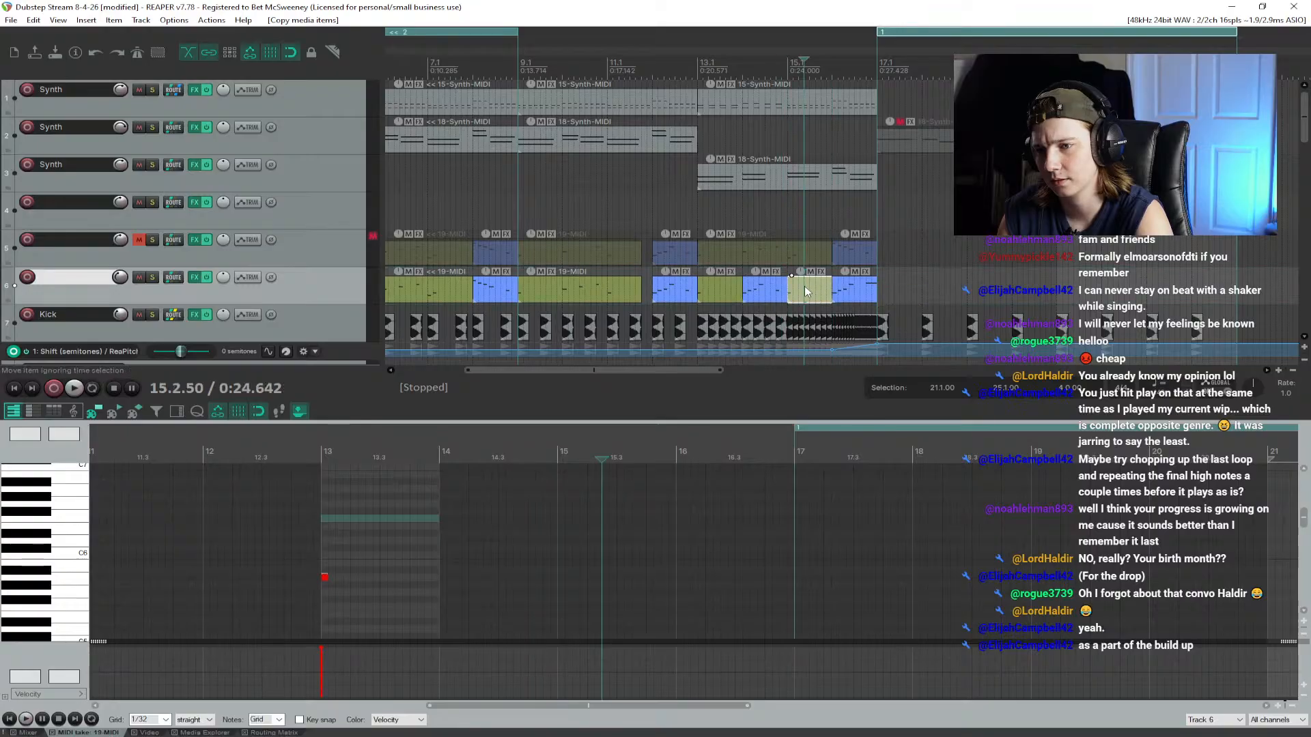
{"action": "key", "text": "Delete"}
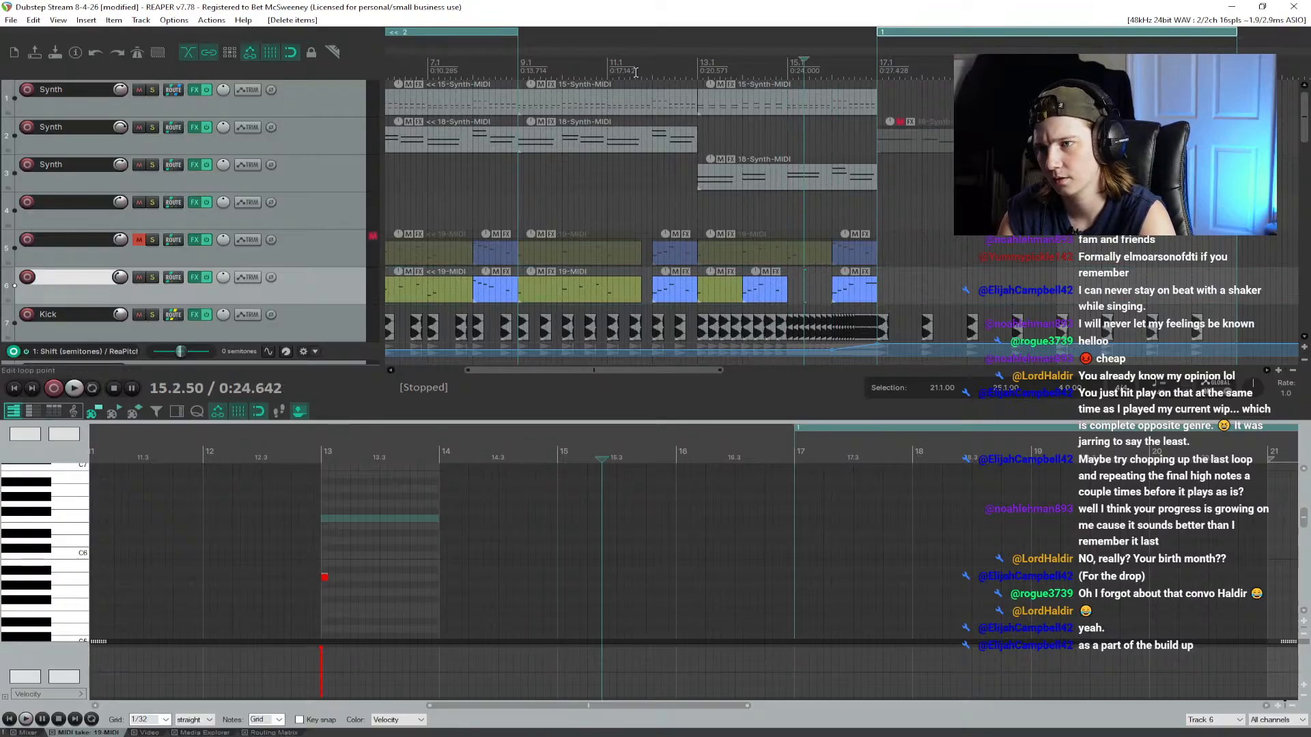
{"action": "left_click", "coordinate": [647, 68]}
{"action": "key", "text": "space"}
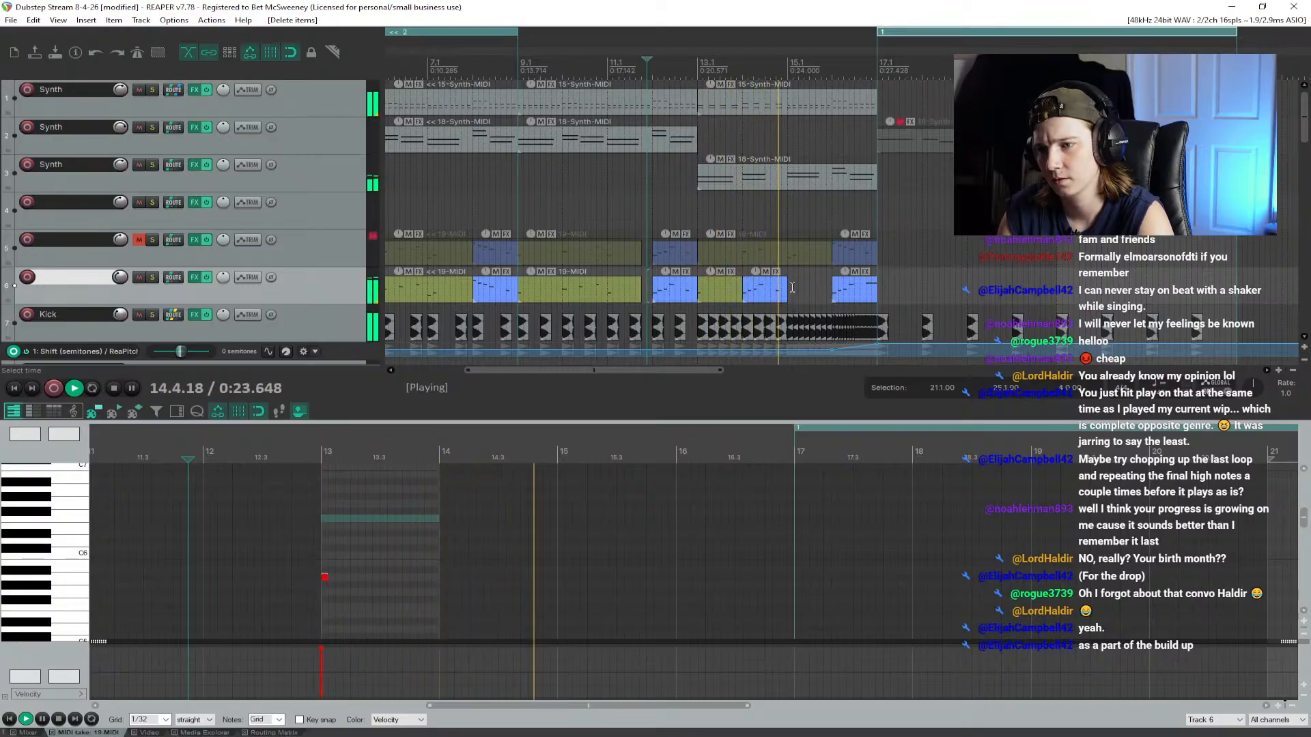
{"action": "key", "text": "space"}
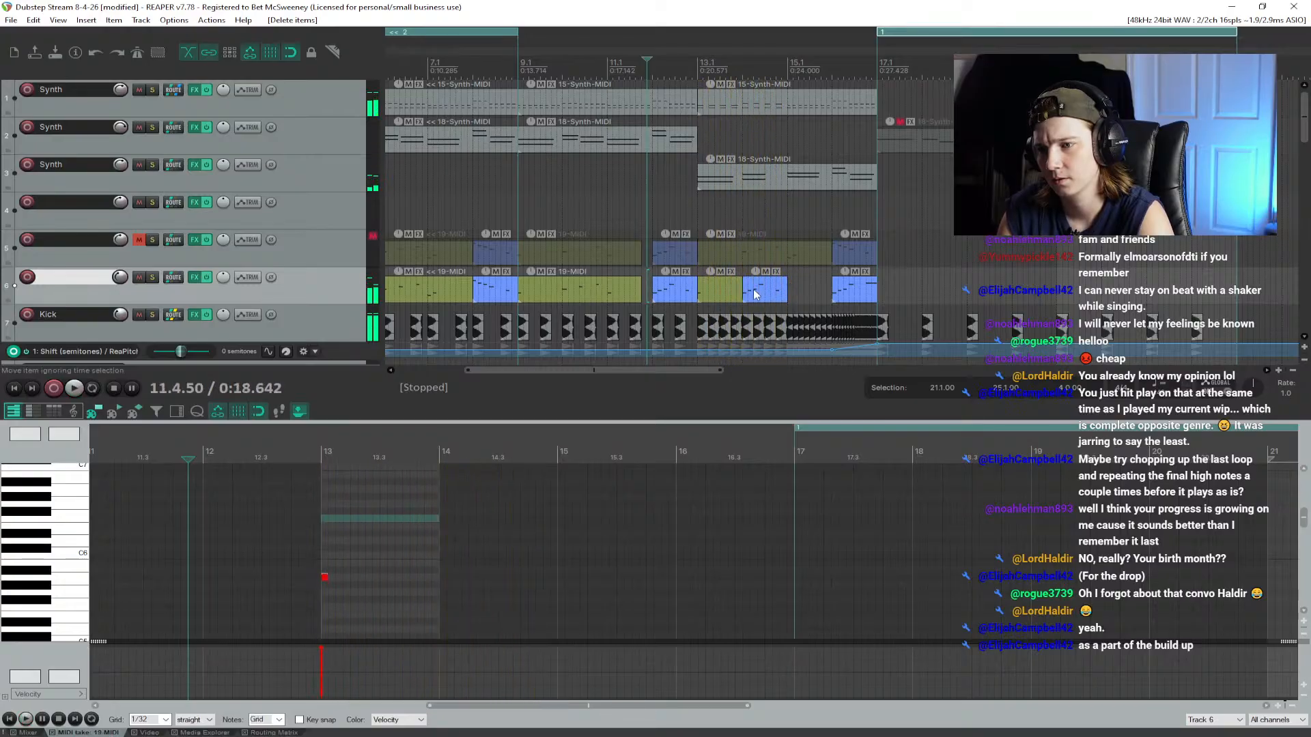
Step: Copy track 6's one-bar item from bar 13 to bar 15, save the project and play the build-up
{"action": "left_click_drag", "start_coordinate": [723, 289], "coordinate": [801, 289]}
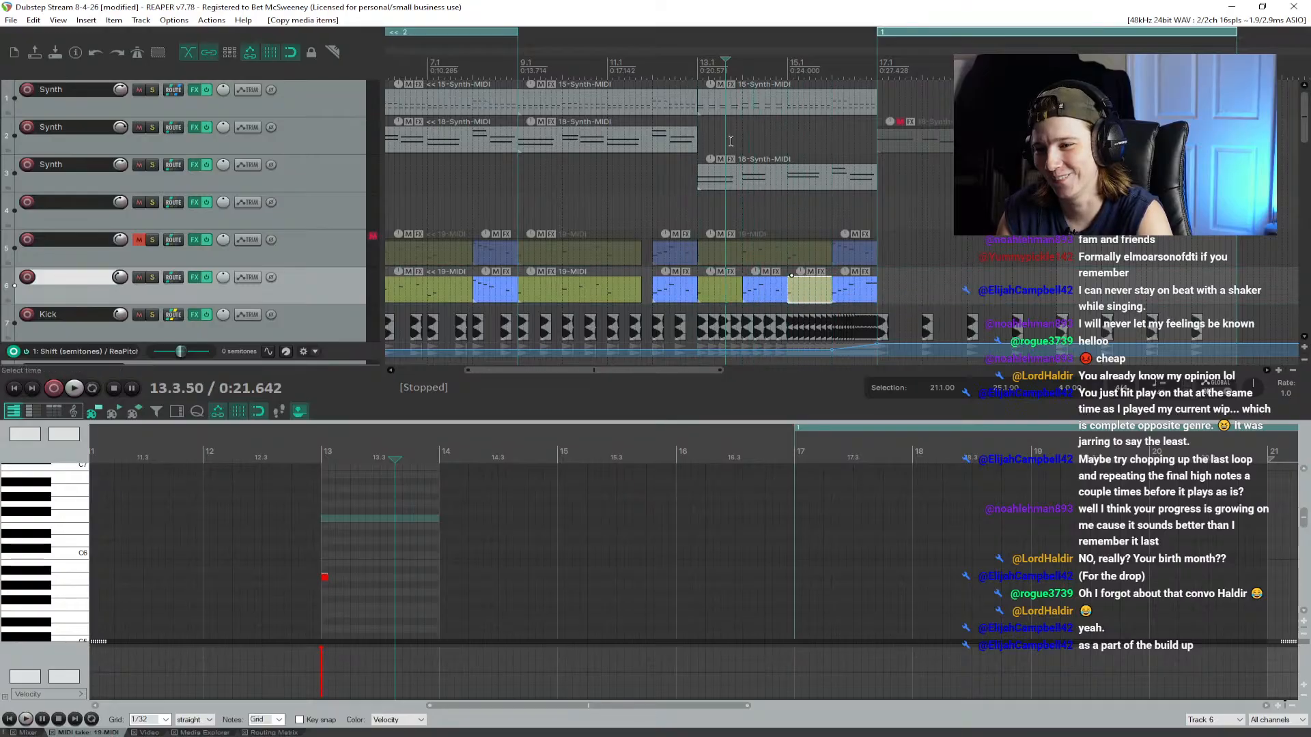
{"action": "left_click", "coordinate": [659, 67]}
{"action": "key", "text": "ctrl+s"}
{"action": "key", "text": "space"}
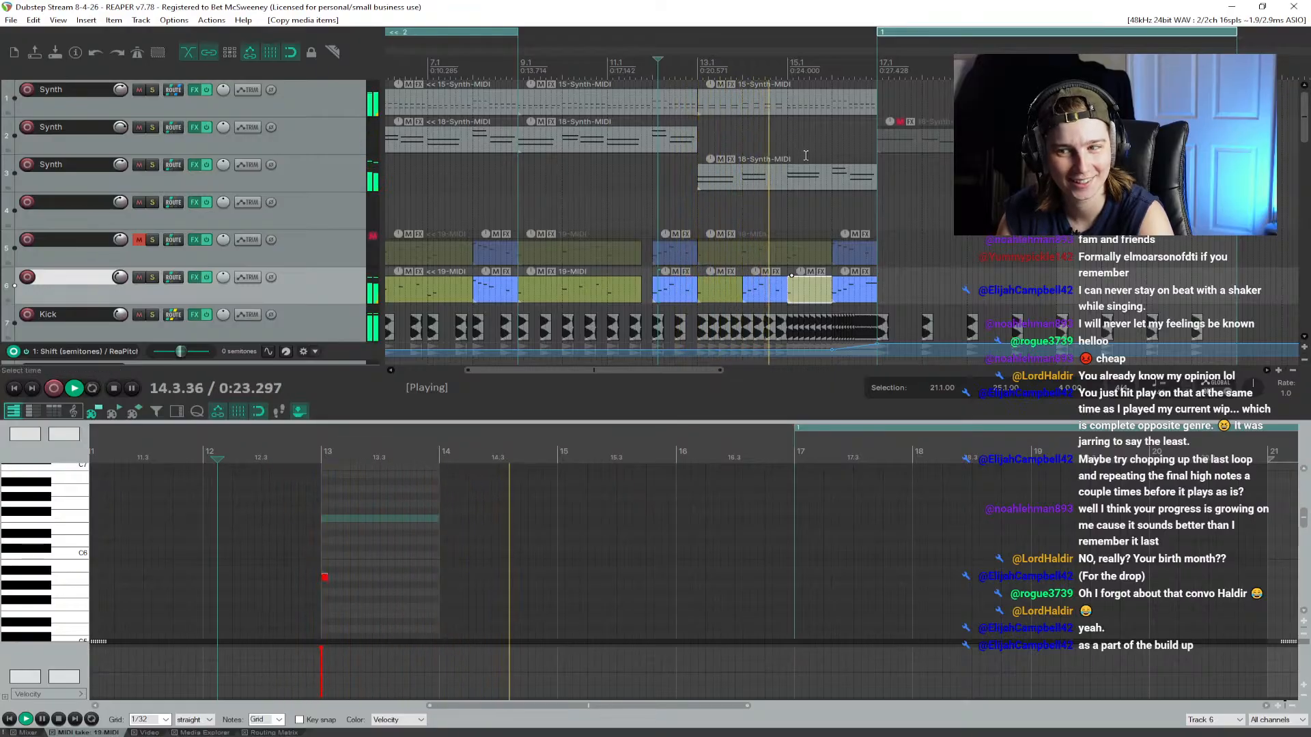
{"action": "key", "text": "space"}
Step: Audition A5 for the track 6 part and replay the build-up from bar 12
{"action": "left_click", "coordinate": [804, 284]}
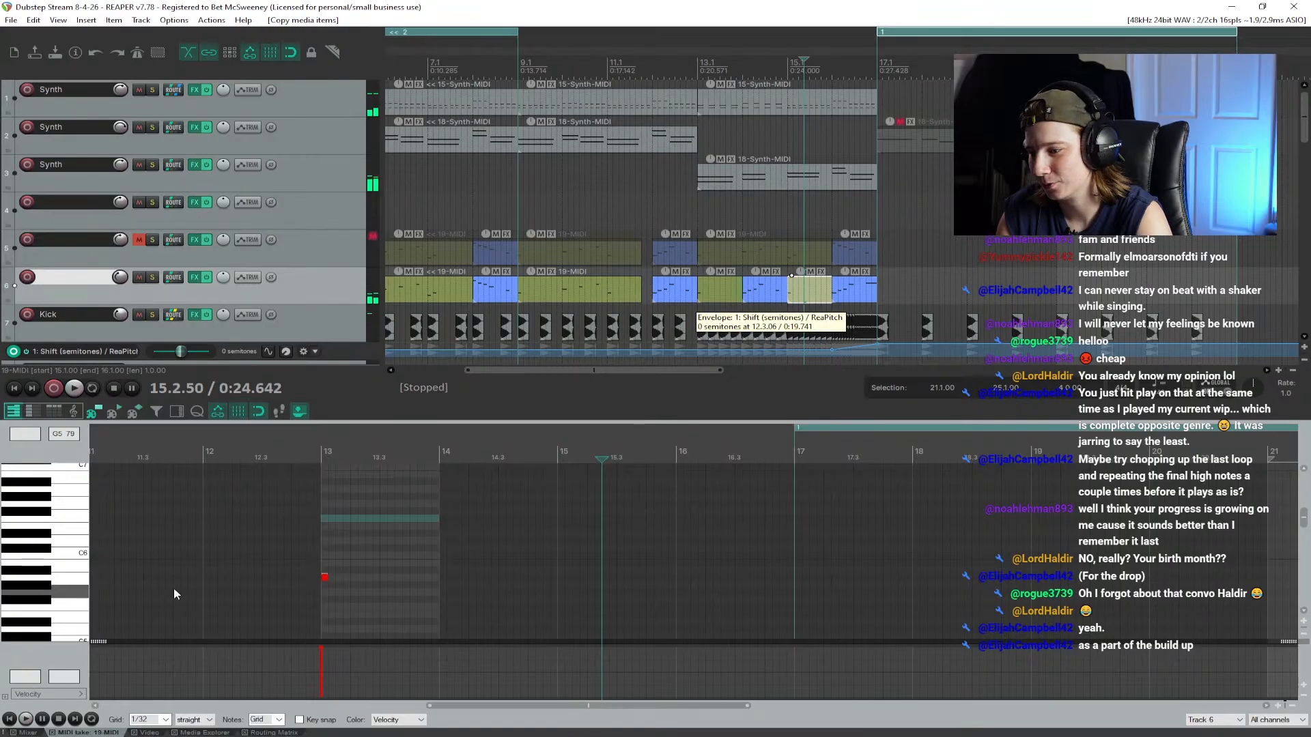
{"action": "left_click", "coordinate": [73, 581]}
{"action": "key", "text": "space"}
{"action": "key", "text": "space"}
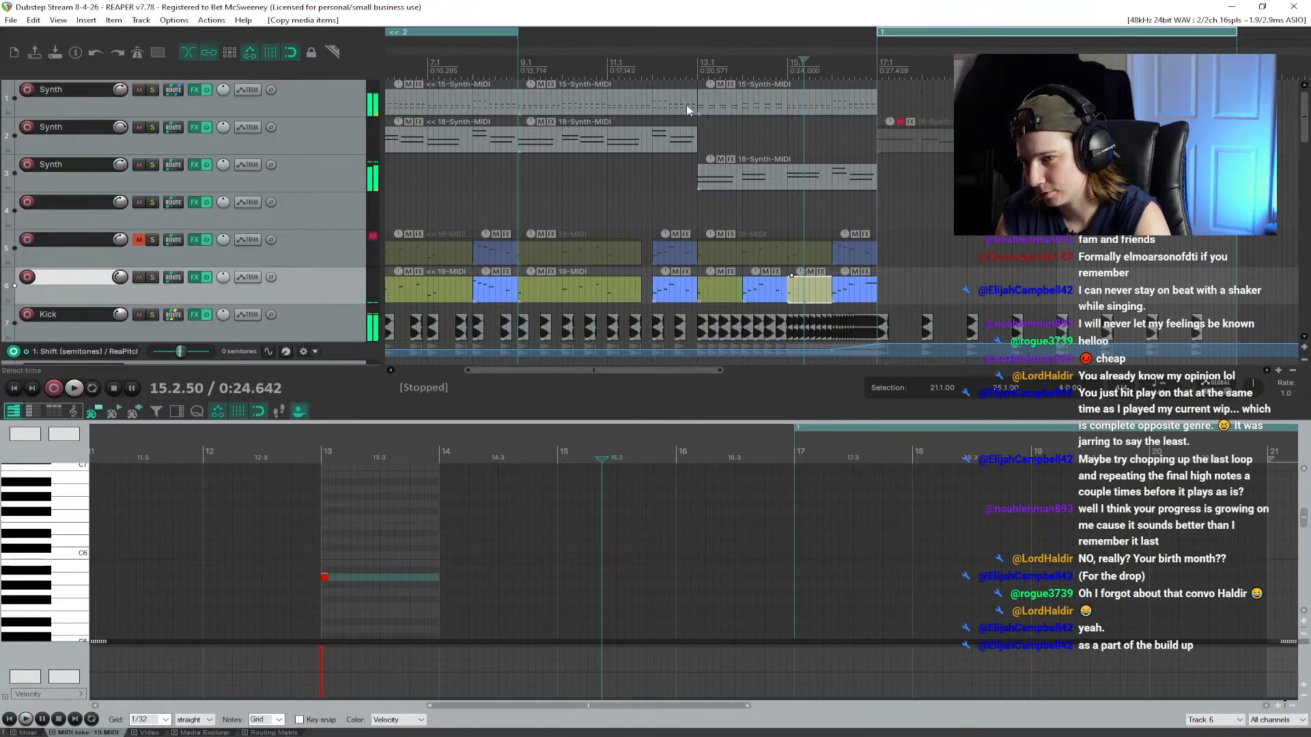
{"action": "left_click", "coordinate": [652, 68]}
{"action": "key", "text": "space"}
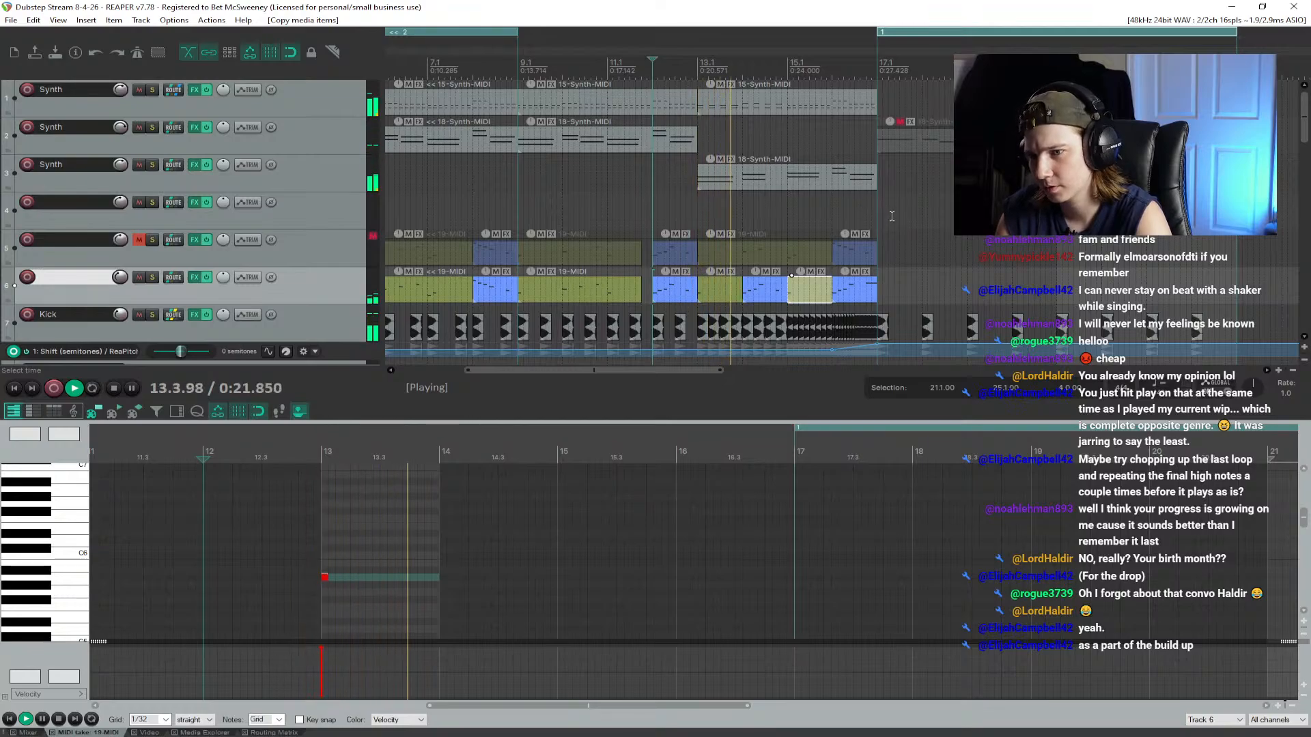
{"action": "key", "text": "space"}
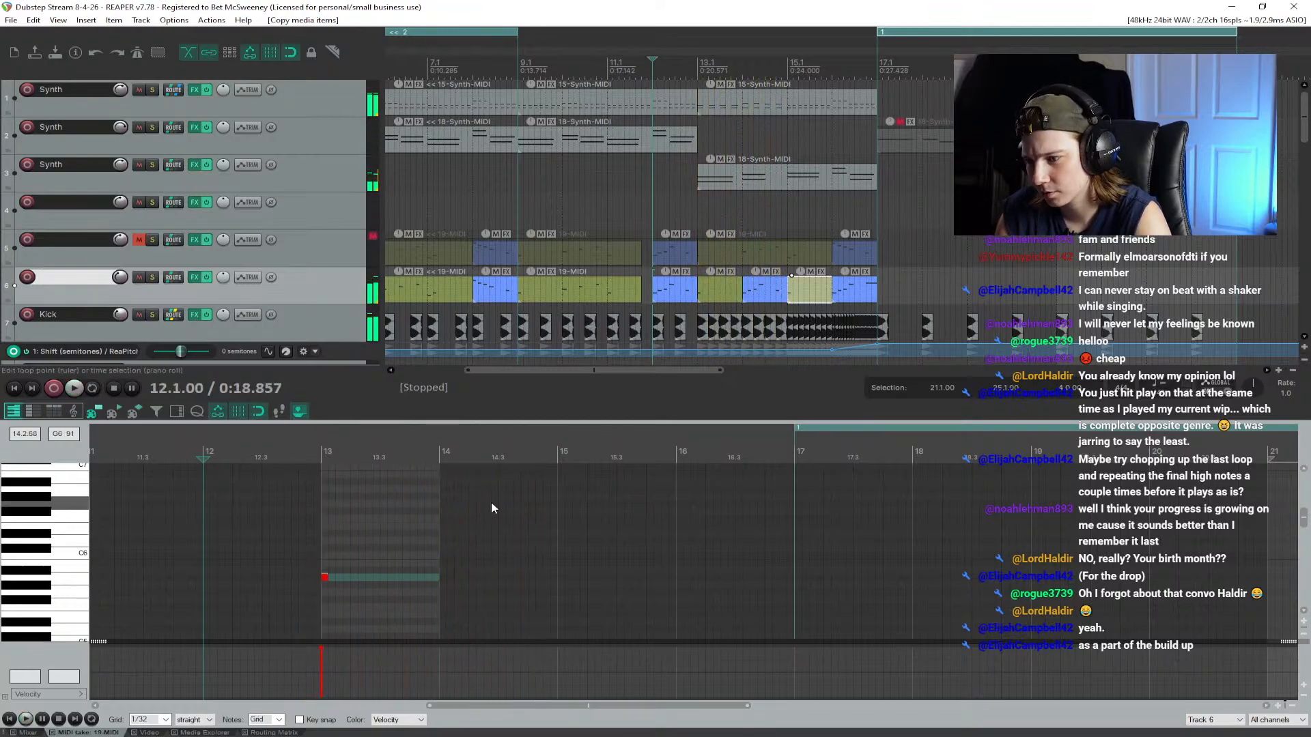
Step: Audition pitches up to C6, raise the note in track 6's bar 13 item to C6 and replay from bar 12
{"action": "left_click", "coordinate": [73, 564]}
{"action": "left_click", "coordinate": [75, 554]}
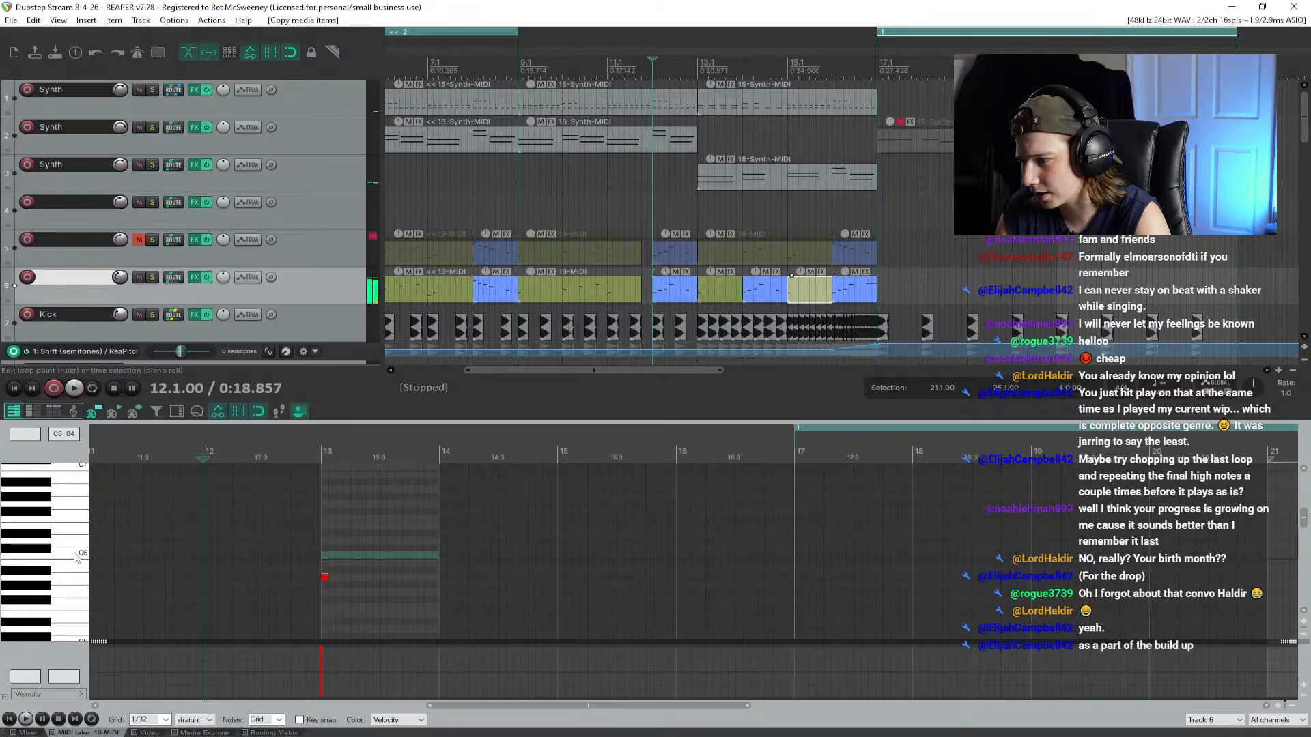
{"action": "left_click_drag", "start_coordinate": [324, 577], "coordinate": [323, 555]}
{"action": "key", "text": "space"}
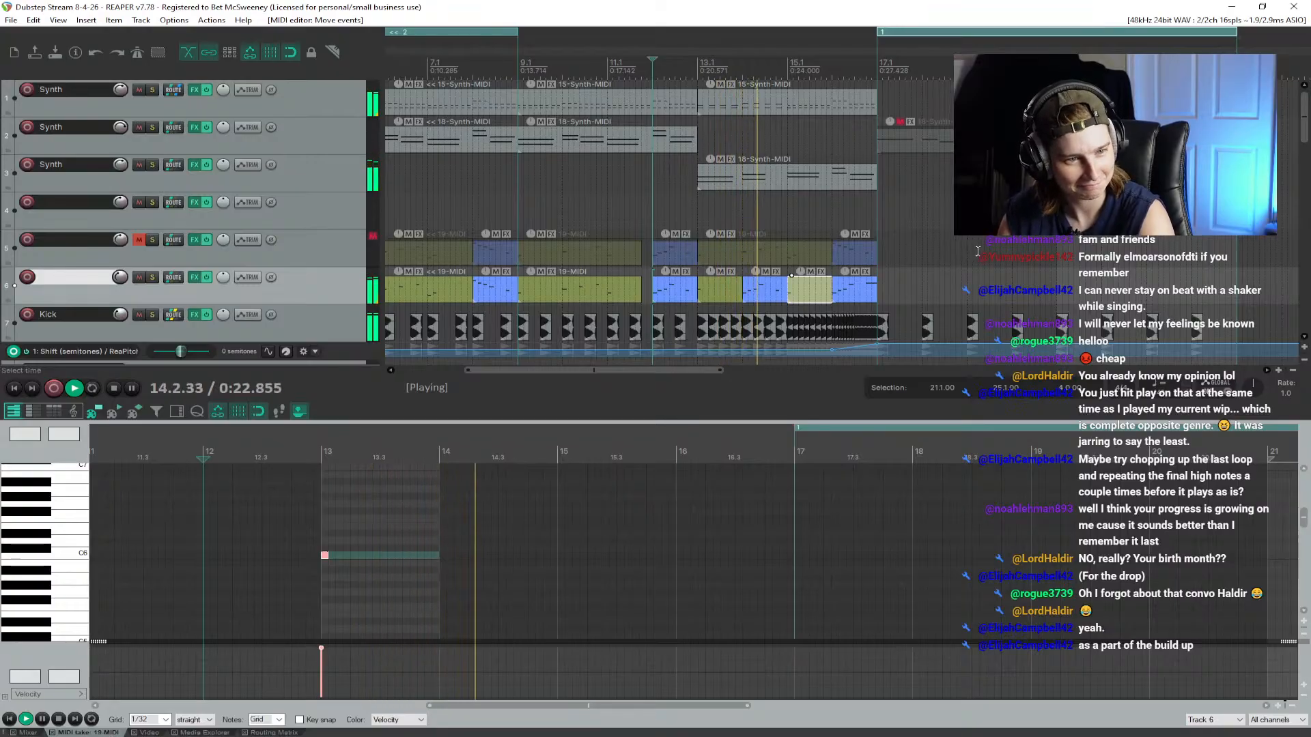
{"action": "key", "text": "space"}
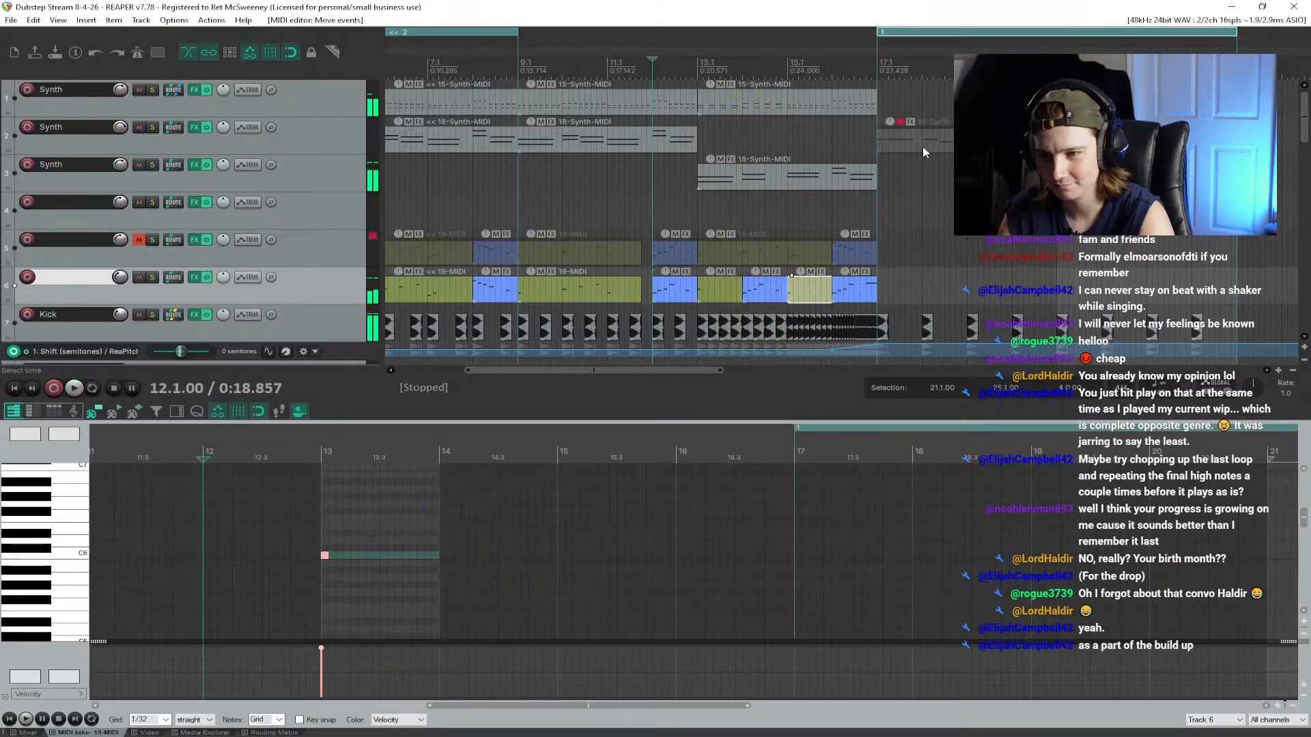
{"action": "key", "text": "space"}
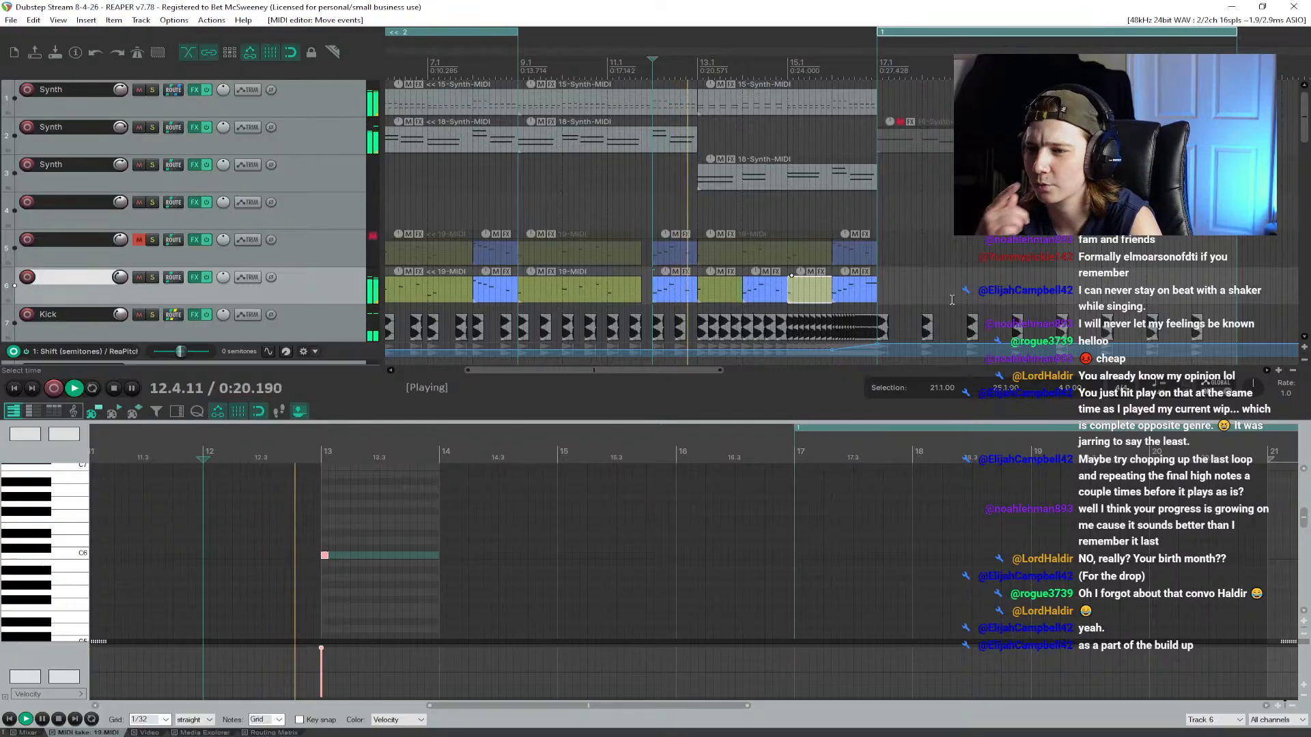
{"action": "key", "text": "space"}
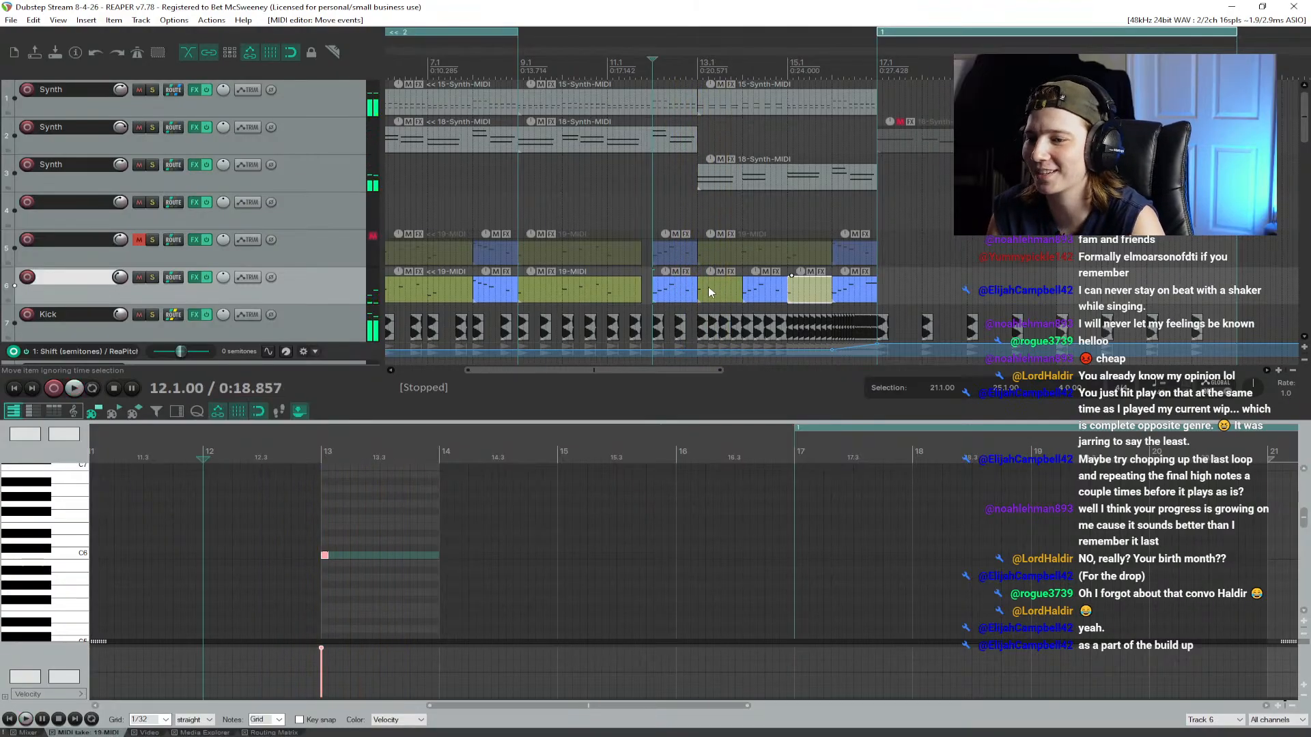
Step: Swap track 6's one-bar items at bars 13 and 15, placing the C6 item at bar 15, and play from bar 12
{"action": "left_click_drag", "start_coordinate": [714, 290], "coordinate": [941, 291]}
{"action": "mouse_move", "coordinate": [813, 294]}
{"action": "left_mouse_down"}
{"action": "mouse_move", "coordinate": [721, 293]}
{"action": "mouse_move", "coordinate": [940, 289]}
{"action": "mouse_move", "coordinate": [819, 298]}
{"action": "left_mouse_up"}
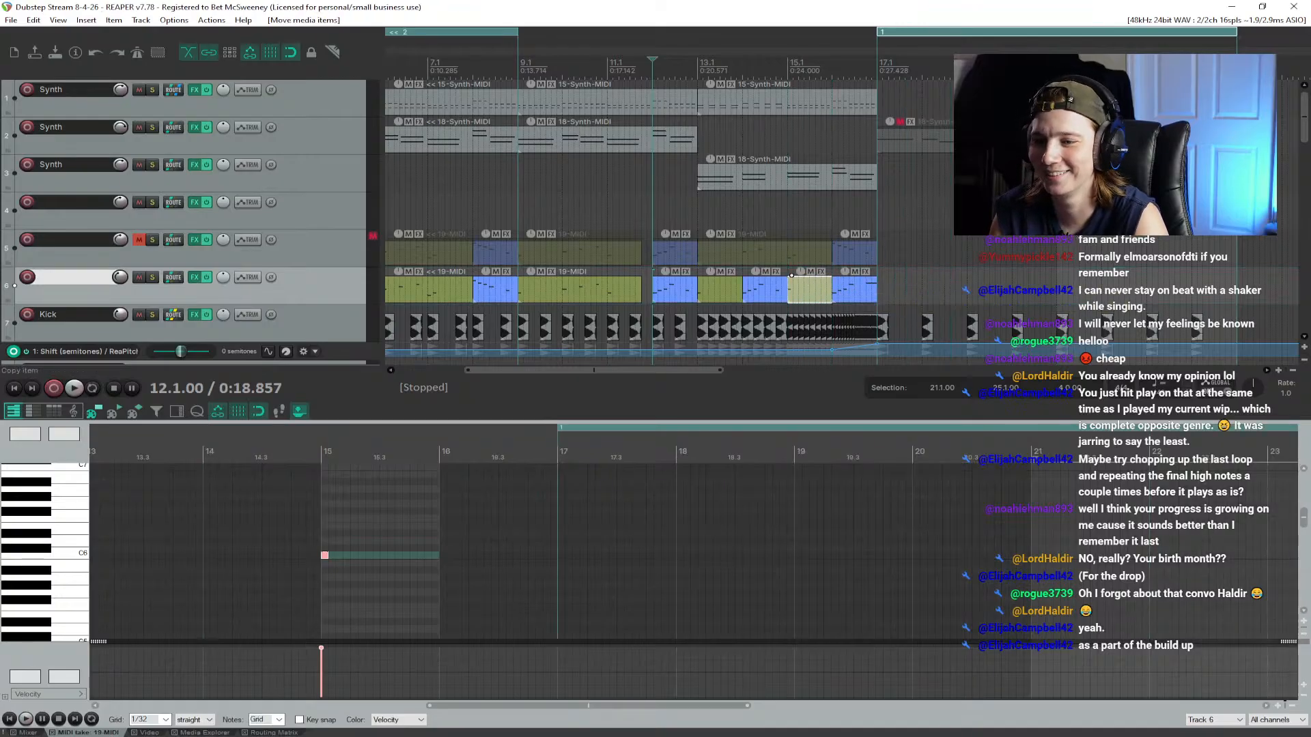
{"action": "key", "text": "space"}
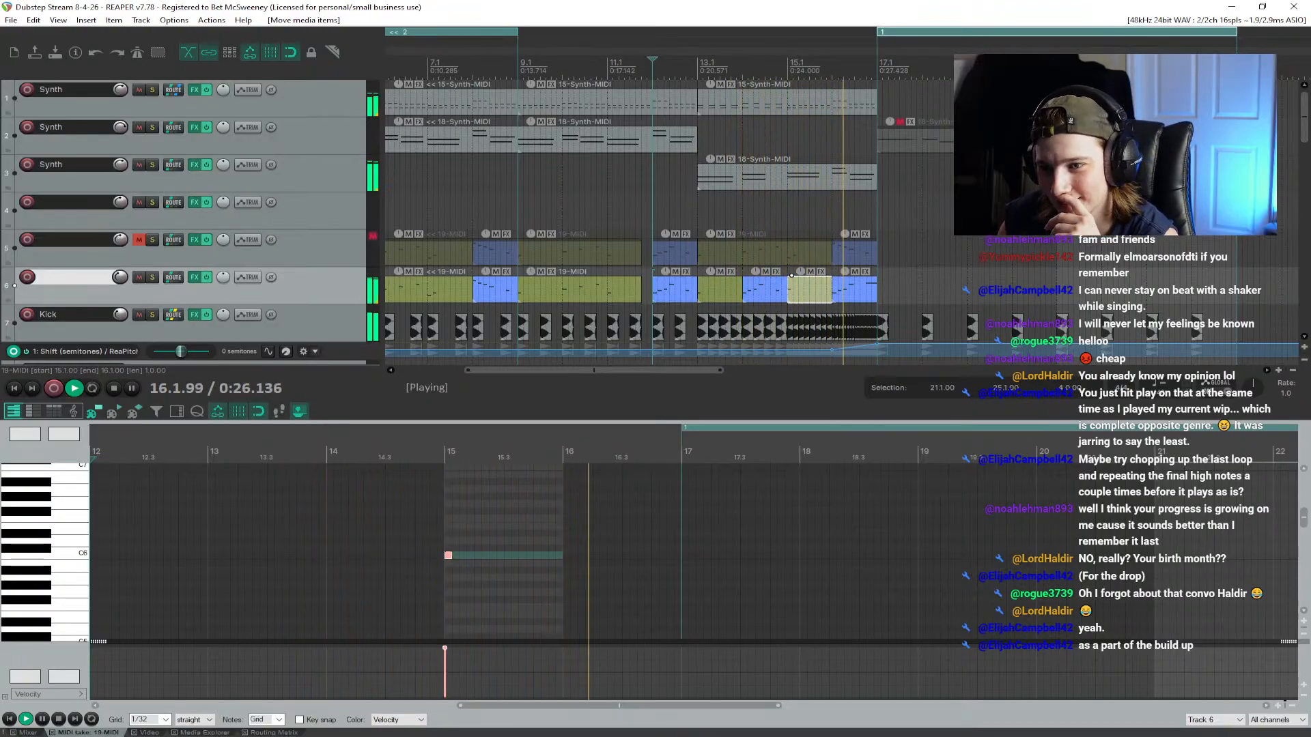
Step: Play the build-up from bar 13 to check the swapped track 6 items
{"action": "key", "text": "space"}
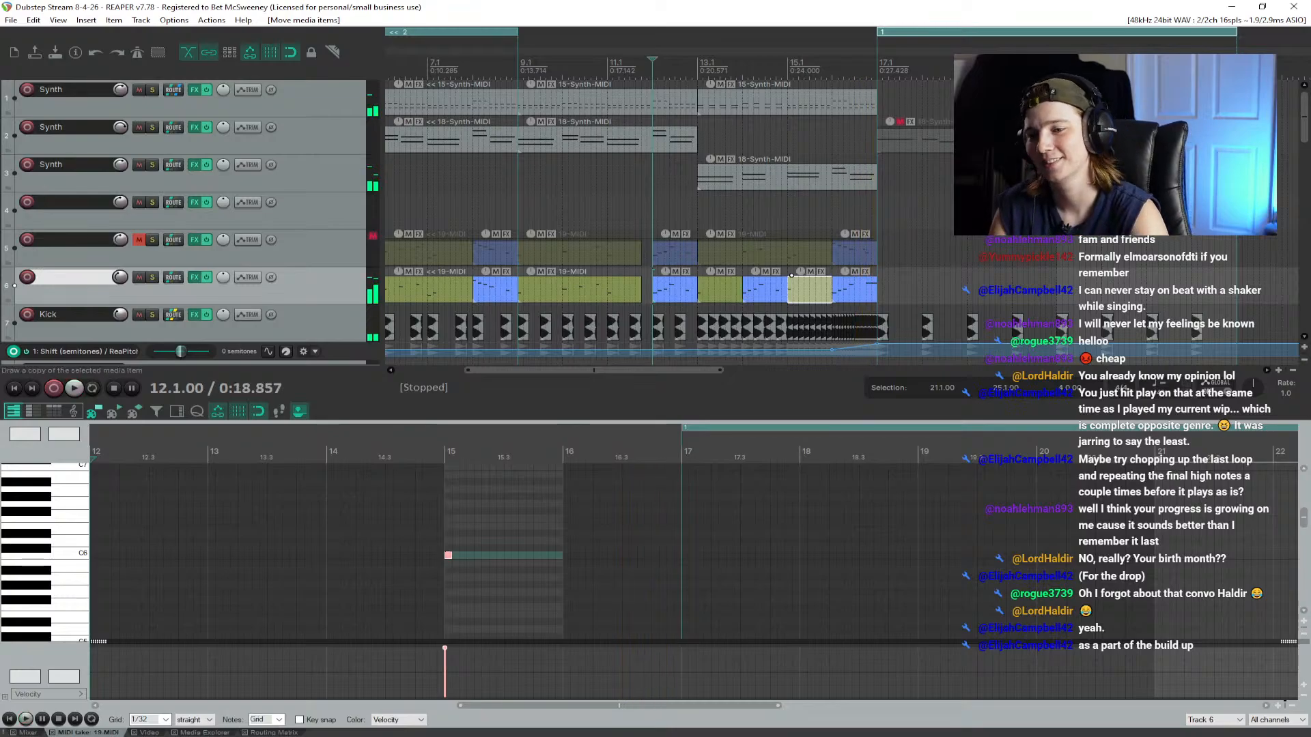
{"action": "left_click", "coordinate": [698, 63]}
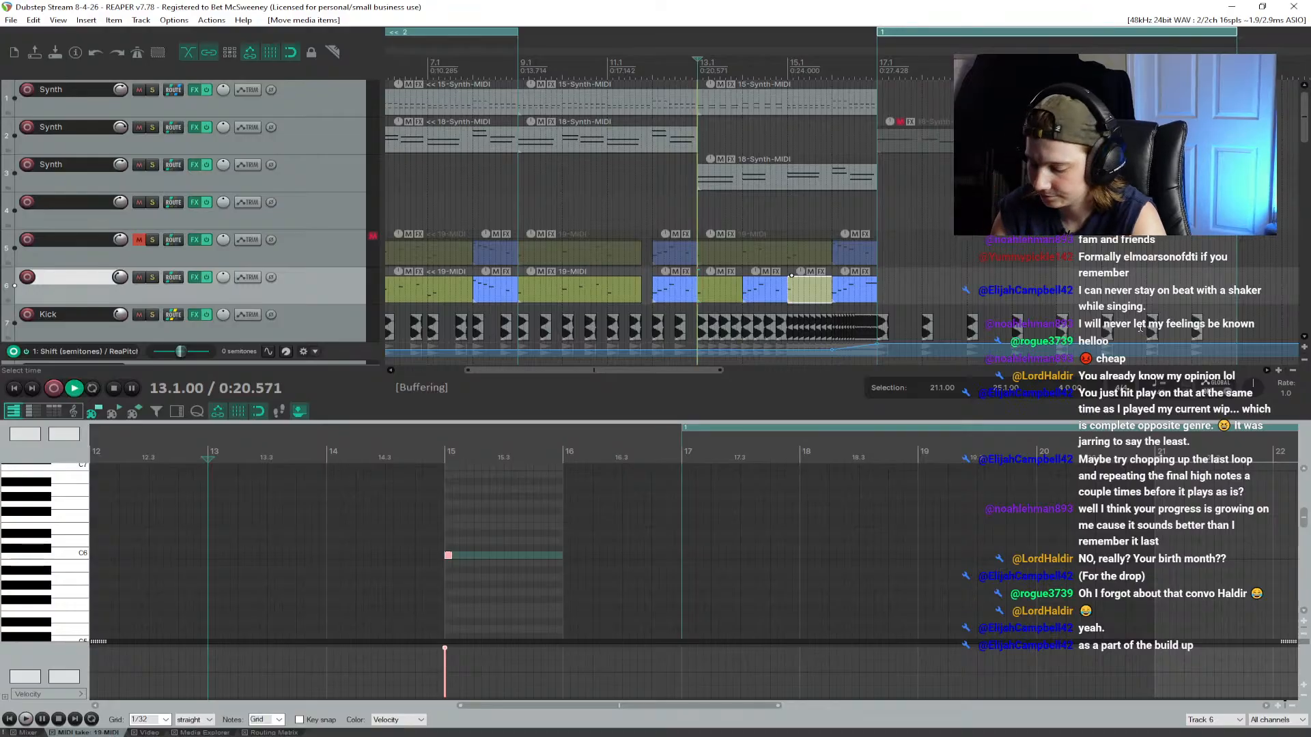
{"action": "key", "text": "space"}
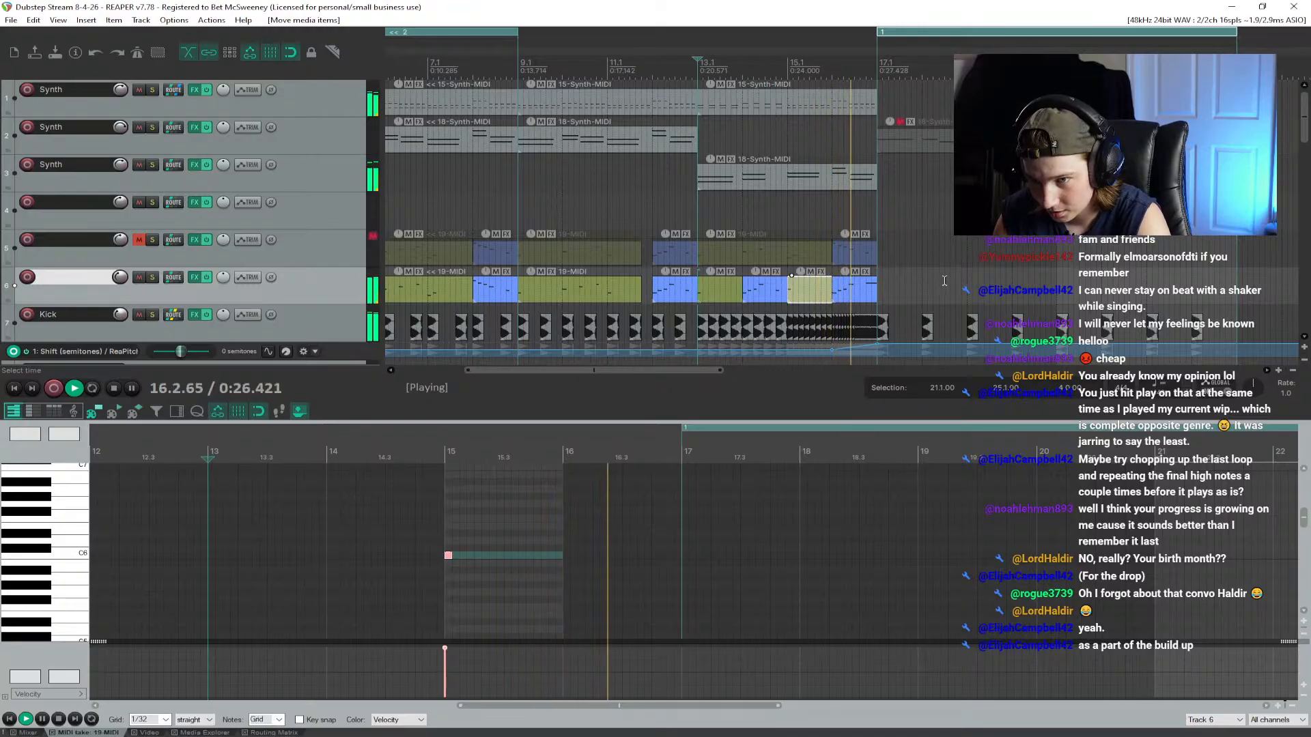
{"action": "key", "text": "space"}
Step: Audition bar 16, and shorten the MIDI items on synth tracks 1 and 3 so both end at 16.3
{"action": "scroll", "coordinate": [902, 319], "scroll_direction": "up", "scroll_amount": 5}
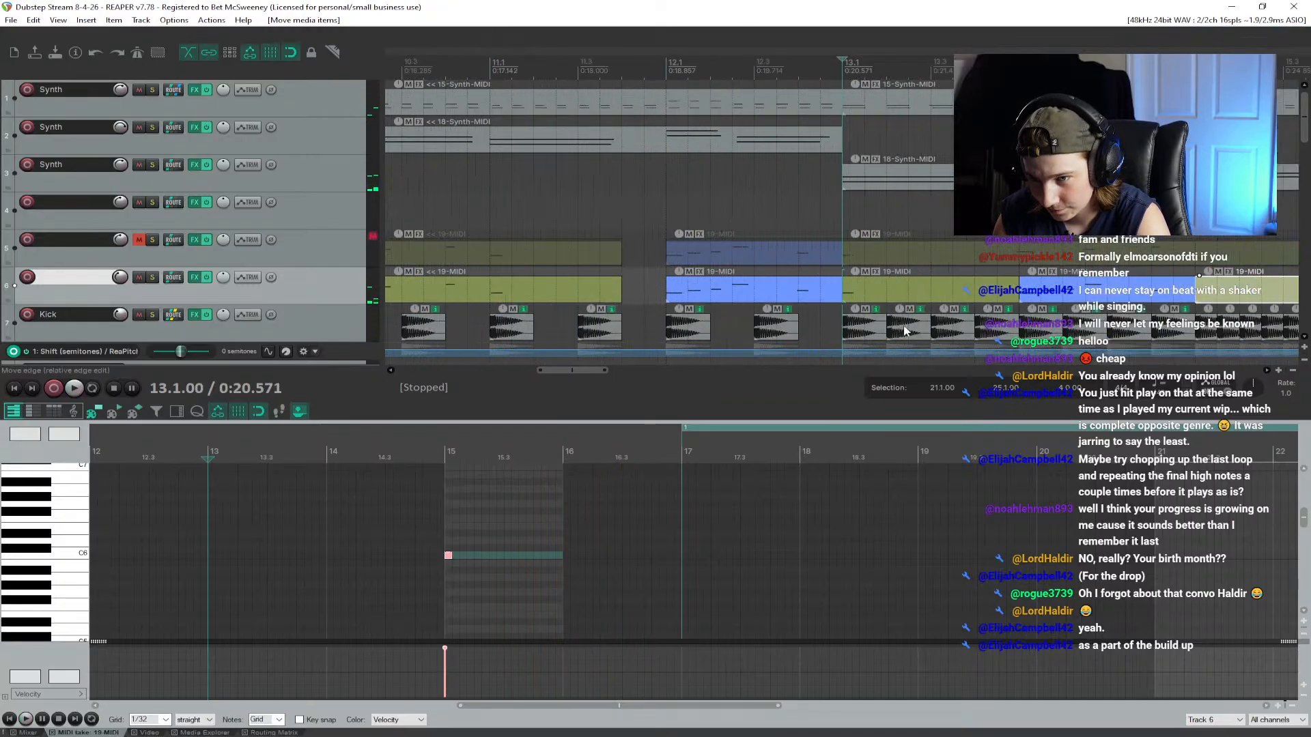
{"action": "left_click_drag", "start_coordinate": [597, 371], "coordinate": [614, 373]}
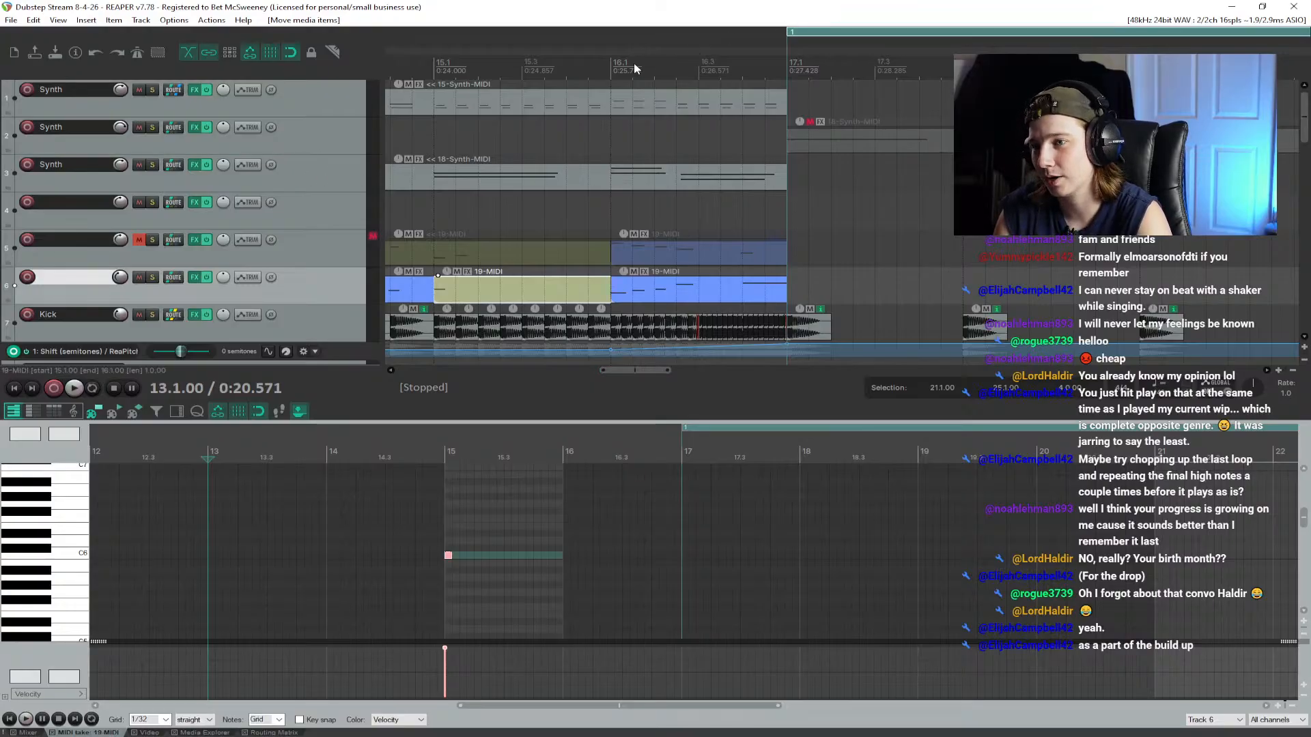
{"action": "left_click", "coordinate": [612, 66]}
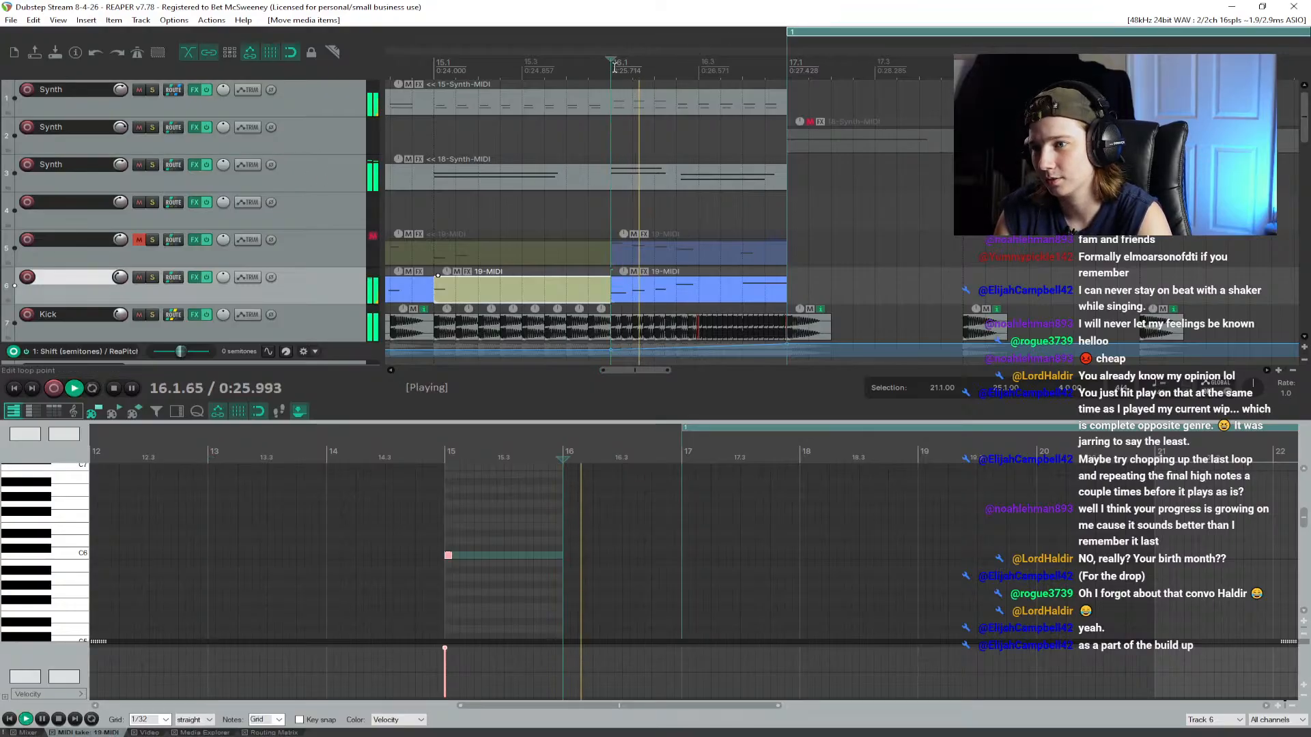
{"action": "left_click", "coordinate": [699, 67]}
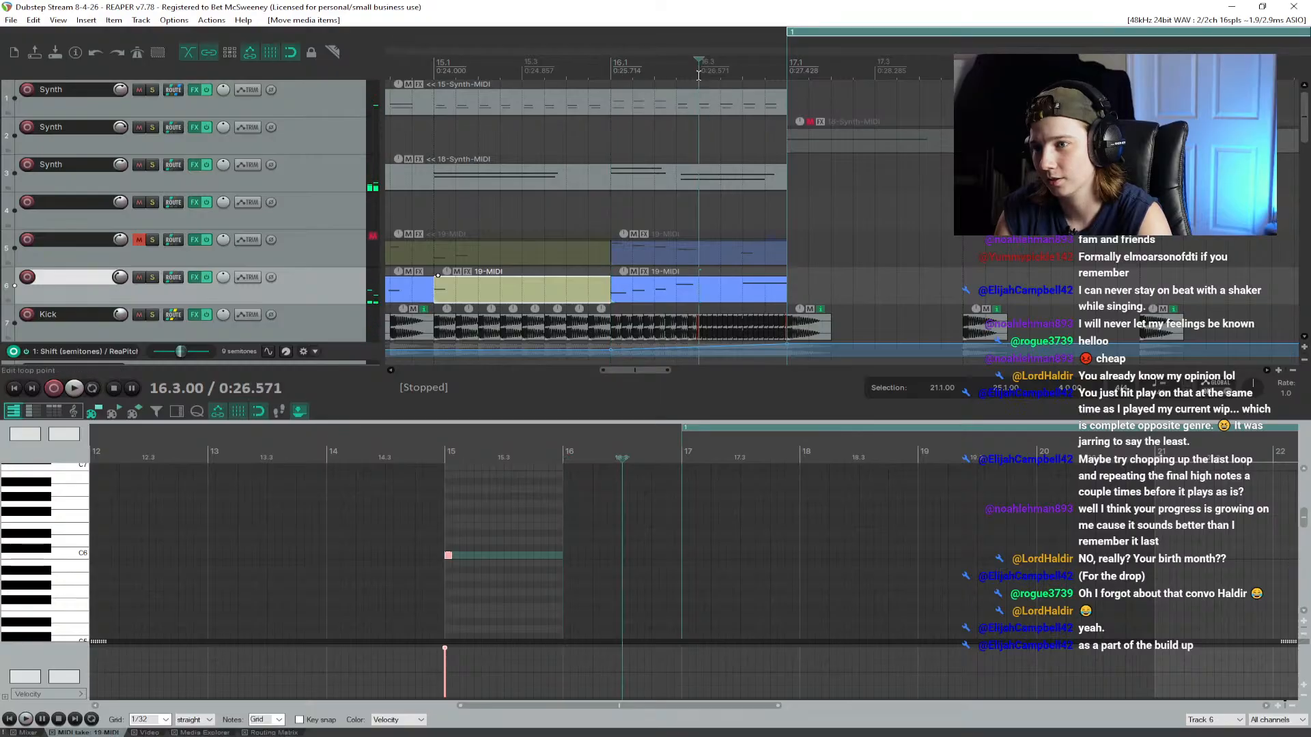
{"action": "left_click_drag", "start_coordinate": [786, 102], "coordinate": [699, 104]}
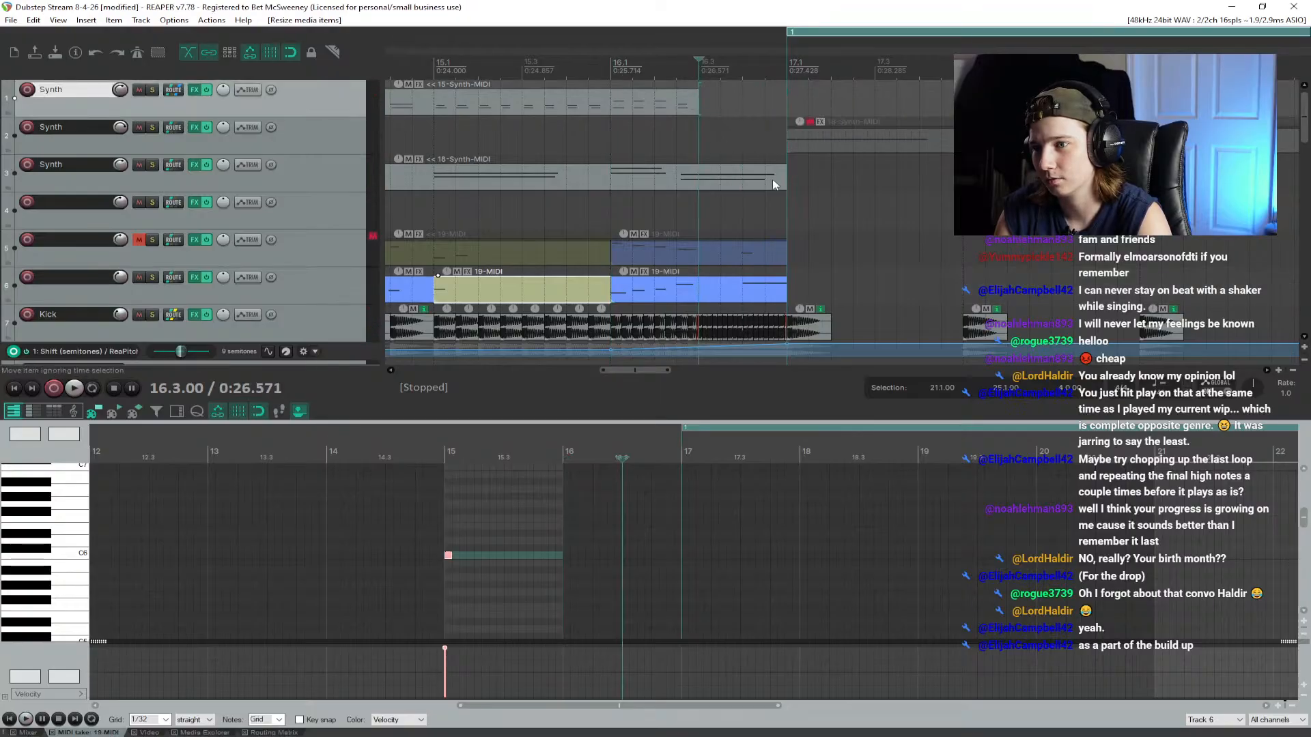
{"action": "left_click_drag", "start_coordinate": [786, 179], "coordinate": [700, 183]}
Step: Play the shortened synth ending from 16.3 and again from bar 16
{"action": "key", "text": "space"}
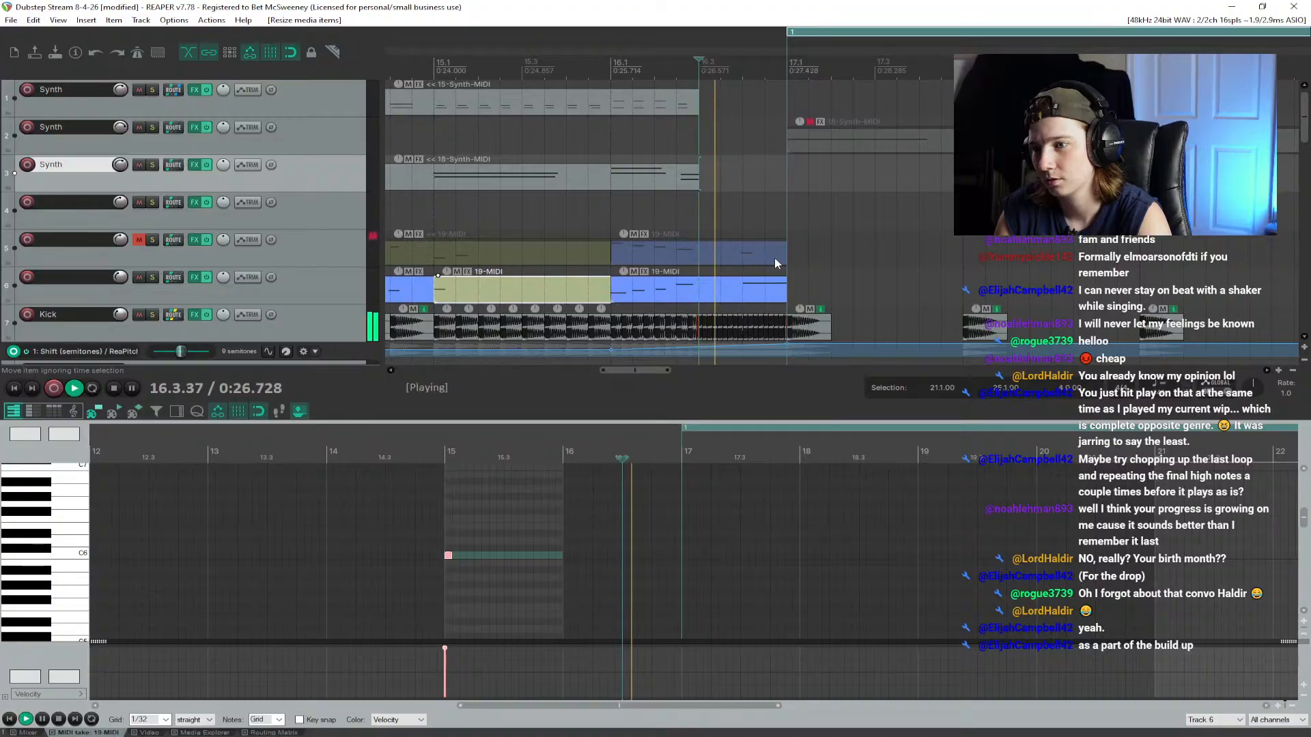
{"action": "key", "text": "space"}
{"action": "left_click", "coordinate": [610, 66]}
{"action": "scroll", "coordinate": [235, 247], "scroll_direction": "down", "scroll_amount": 2}
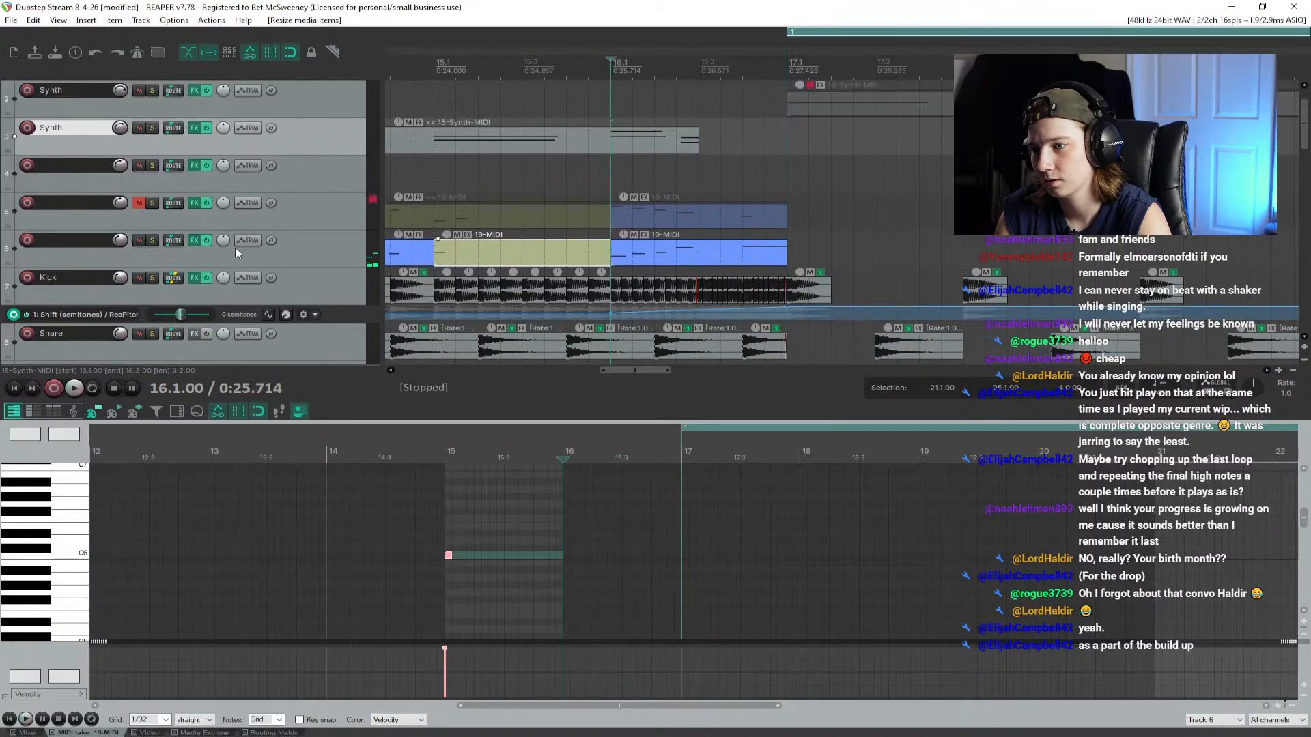
{"action": "key", "text": "space"}
{"action": "key", "text": "space"}
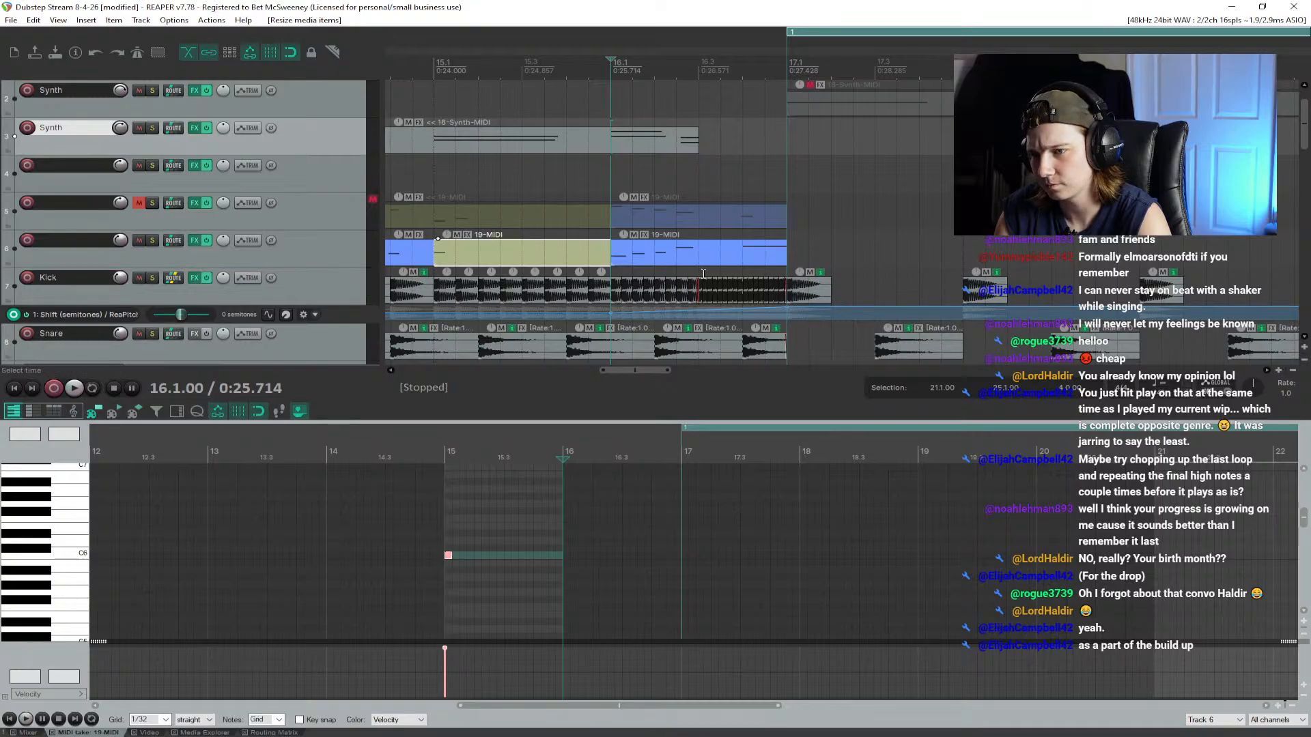
Step: Mute the run of rapid Kick items between 16.3 and the bar 17 drop
{"action": "scroll", "coordinate": [703, 271], "scroll_direction": "up", "scroll_amount": 3}
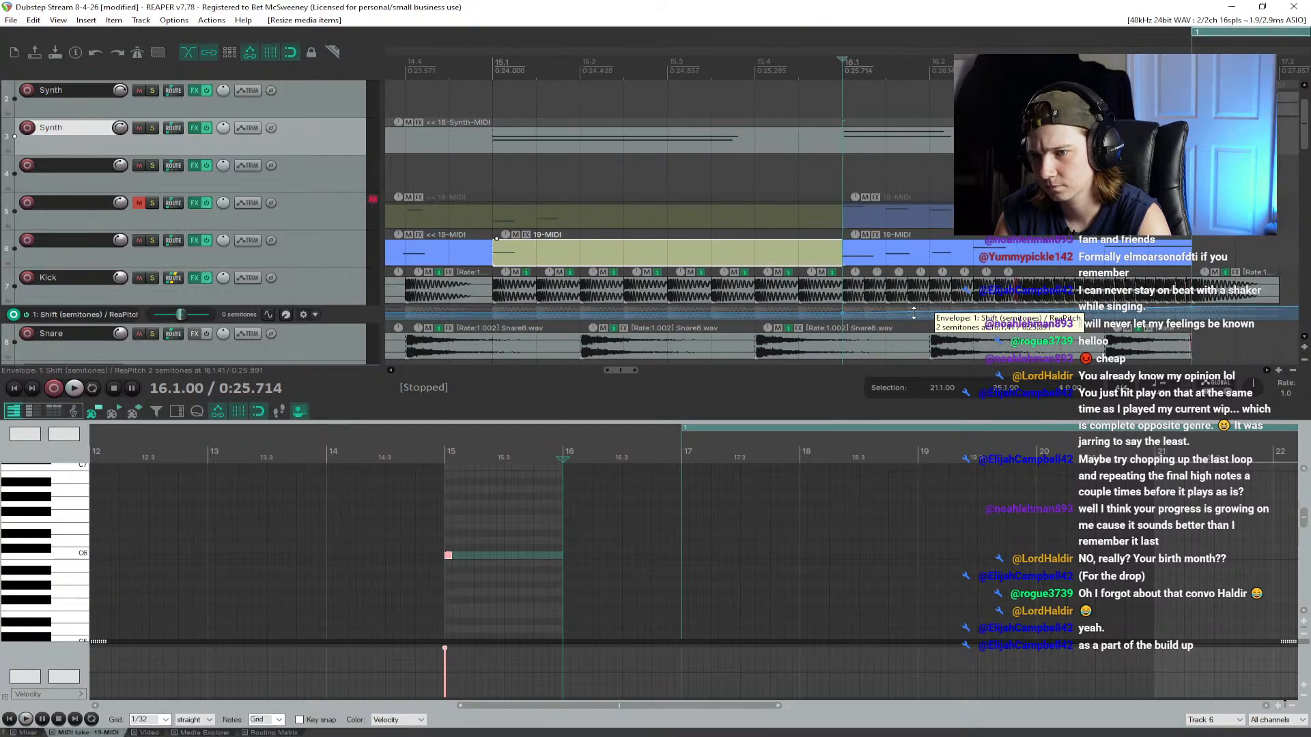
{"action": "left_click_drag", "start_coordinate": [1023, 271], "coordinate": [1189, 307]}
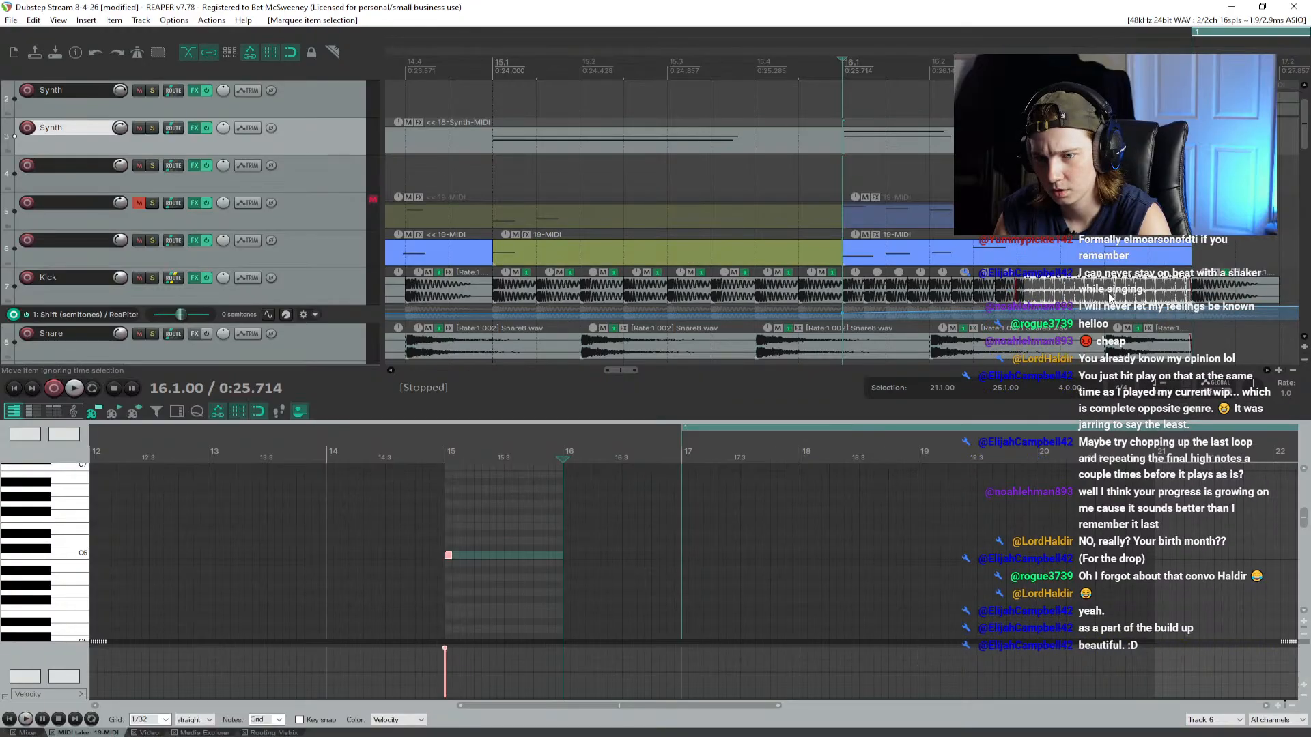
{"action": "left_click", "coordinate": [1022, 287]}
{"action": "scroll", "coordinate": [1050, 301], "scroll_direction": "up", "scroll_amount": 5}
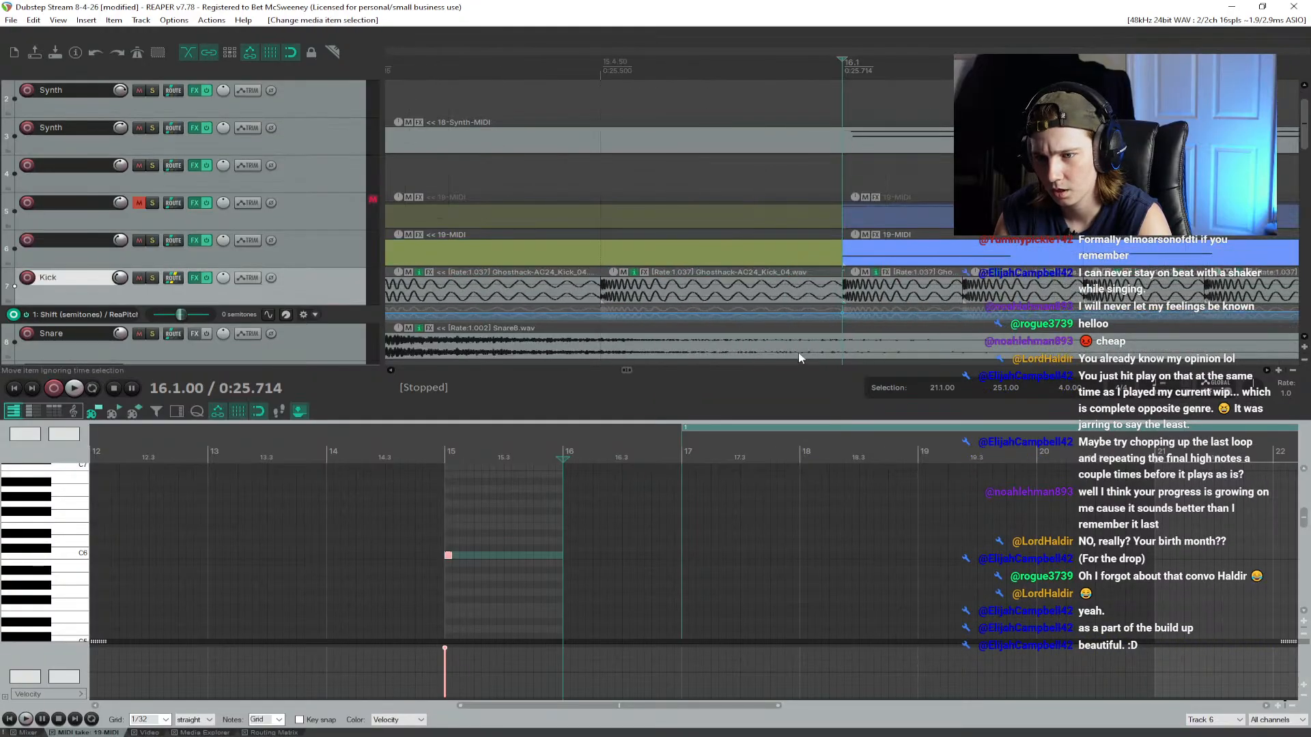
{"action": "scroll", "coordinate": [809, 303], "scroll_direction": "up", "scroll_amount": 6}
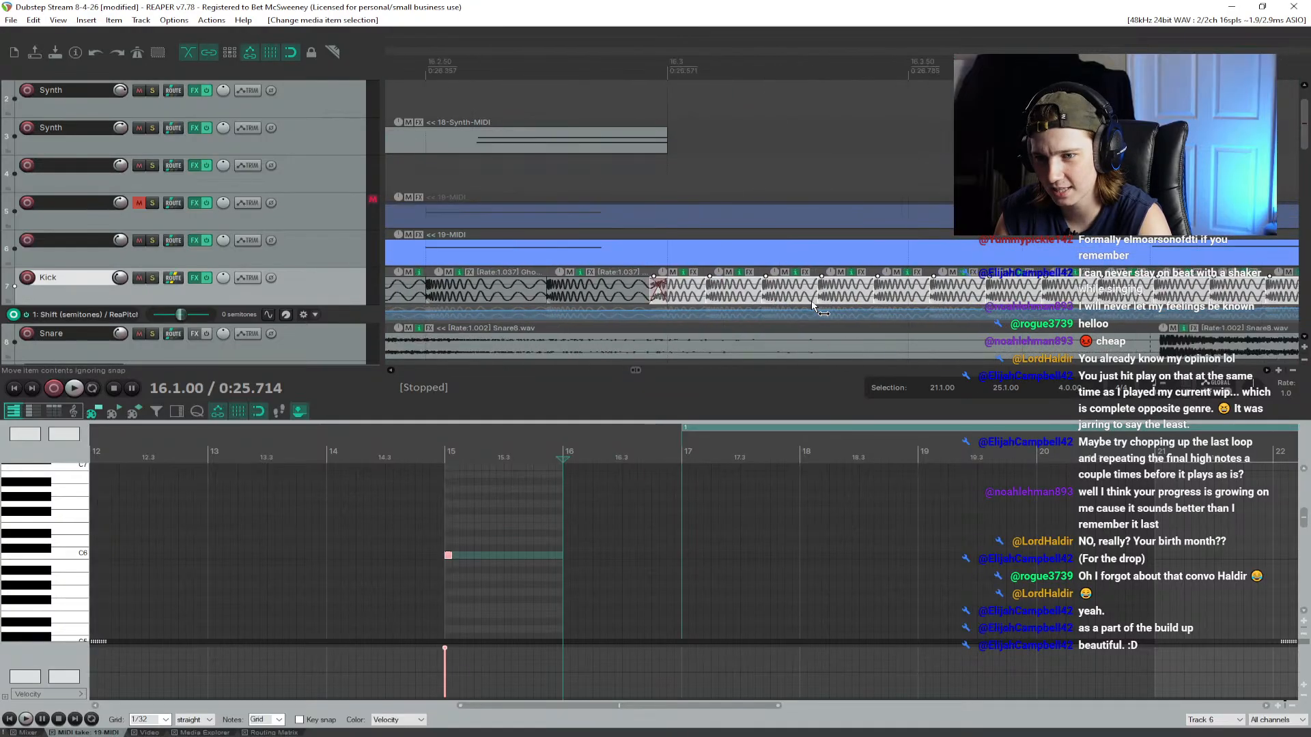
{"action": "left_click", "coordinate": [842, 273]}
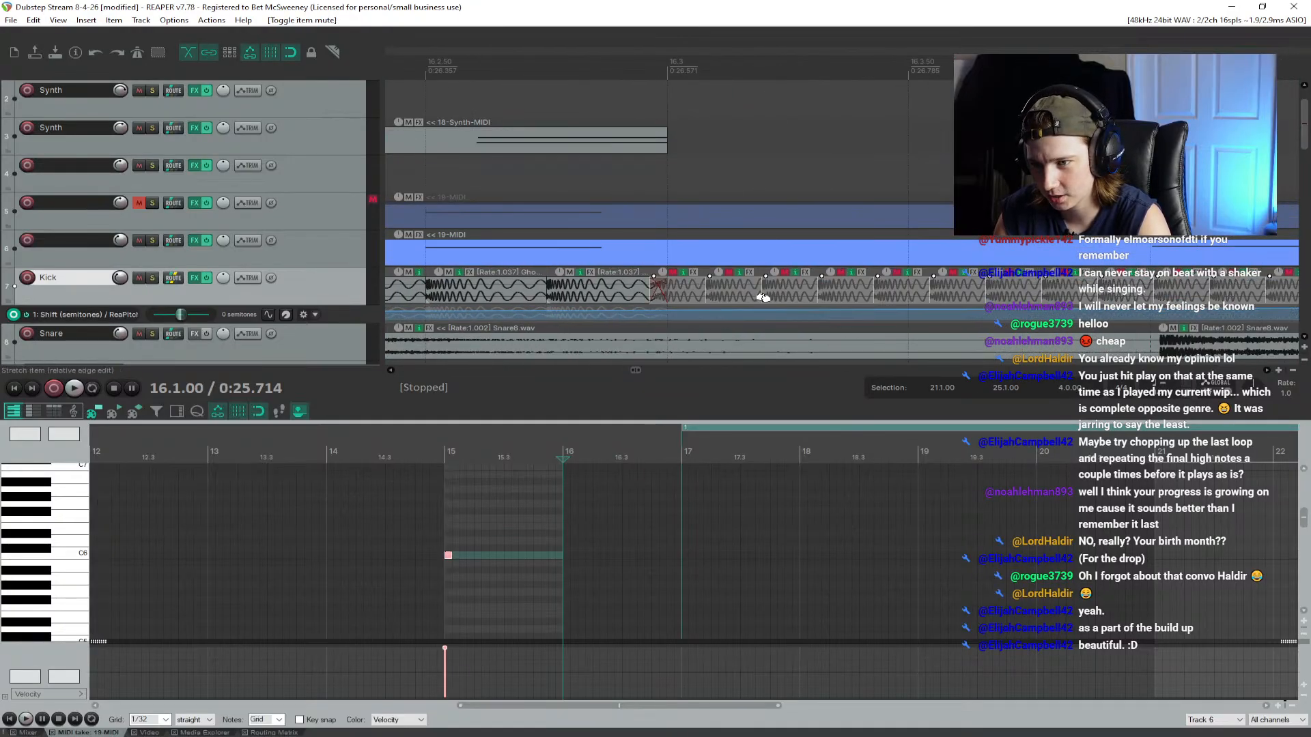
Step: Split the Snare item at 16.3 and mute the snare pieces from there to bar 17
{"action": "scroll", "coordinate": [764, 298], "scroll_direction": "left", "scroll_amount": 5}
{"action": "scroll", "coordinate": [764, 298], "scroll_direction": "down", "scroll_amount": 4}
{"action": "scroll", "coordinate": [844, 345], "scroll_direction": "down", "scroll_amount": 4}
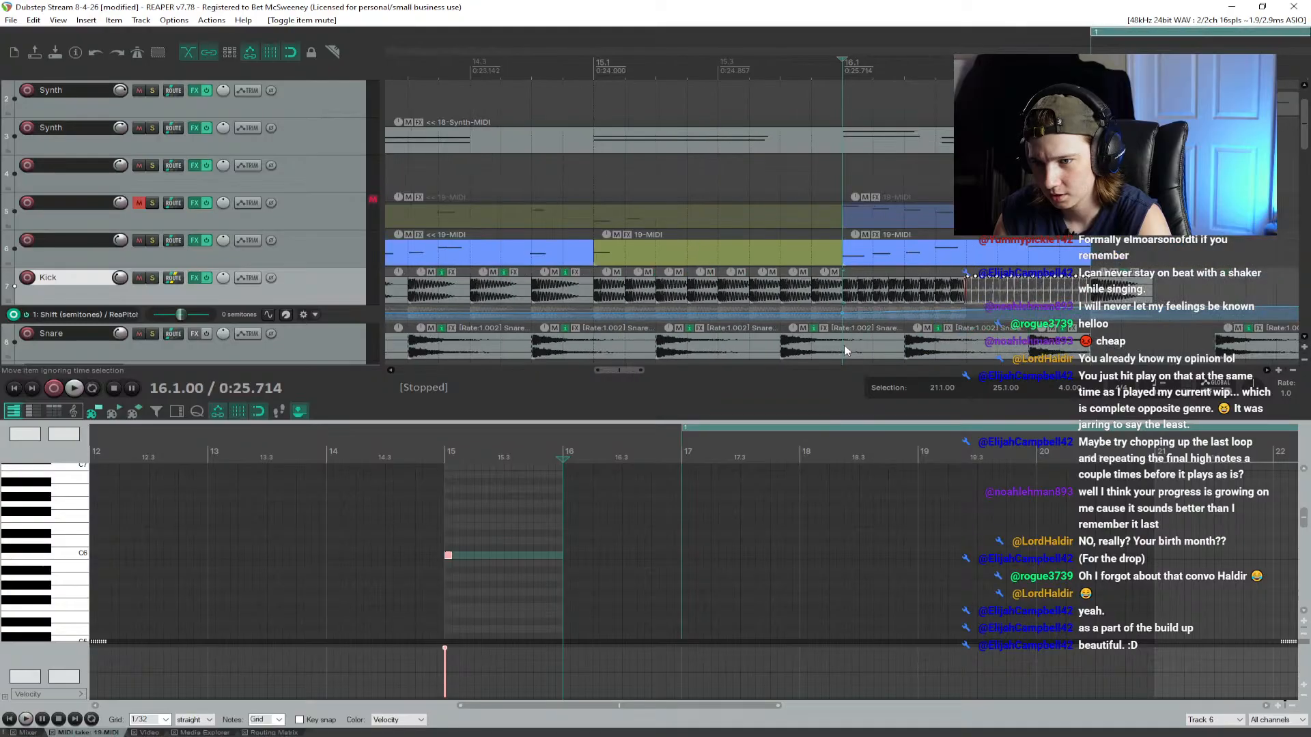
{"action": "left_click", "coordinate": [932, 344]}
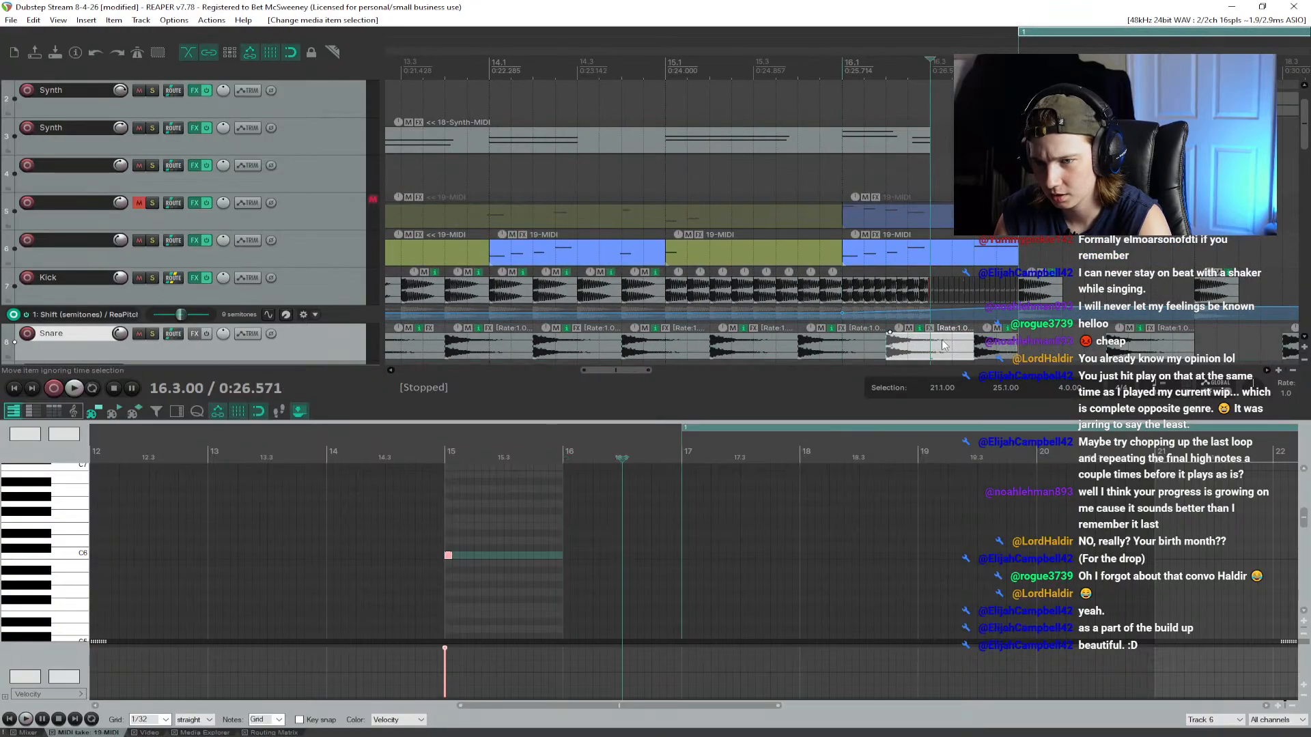
{"action": "key", "text": "s"}
{"action": "left_click", "coordinate": [953, 329]}
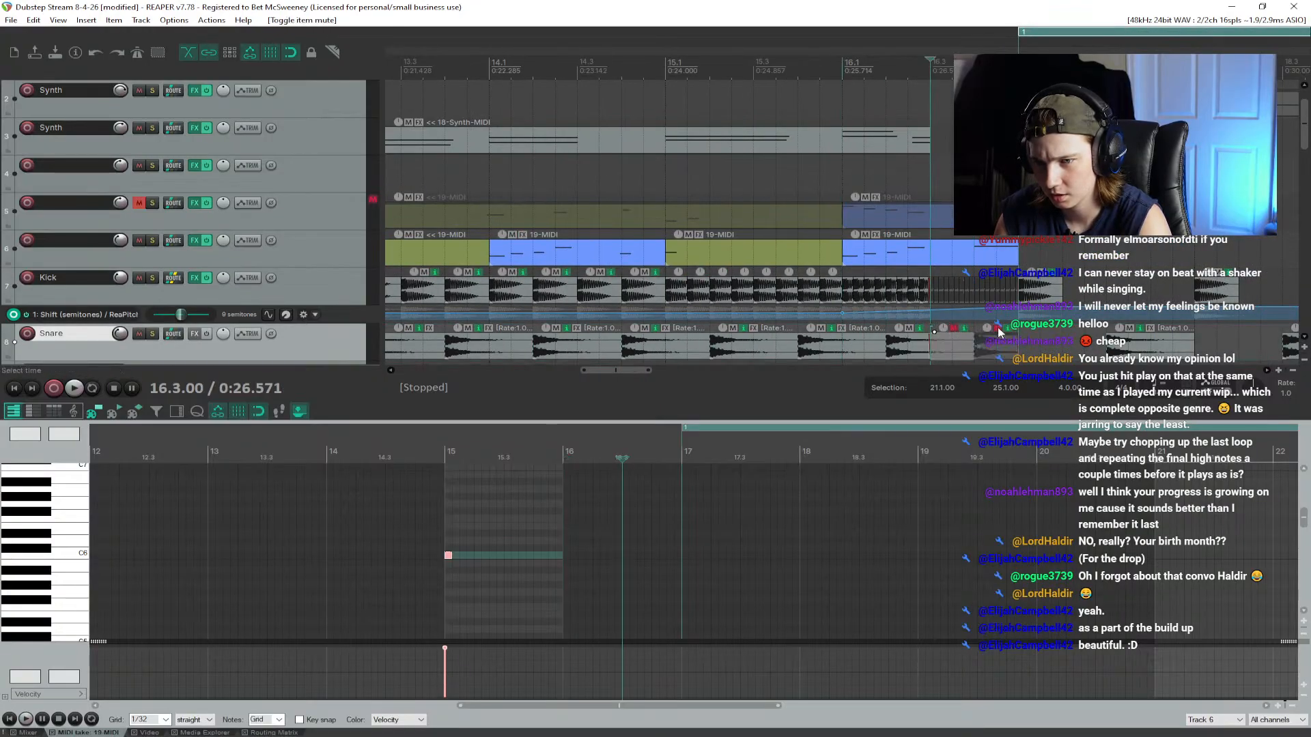
Step: Delete the last Clap item before the bar 17 drop
{"action": "scroll", "coordinate": [917, 203], "scroll_direction": "down", "scroll_amount": 5}
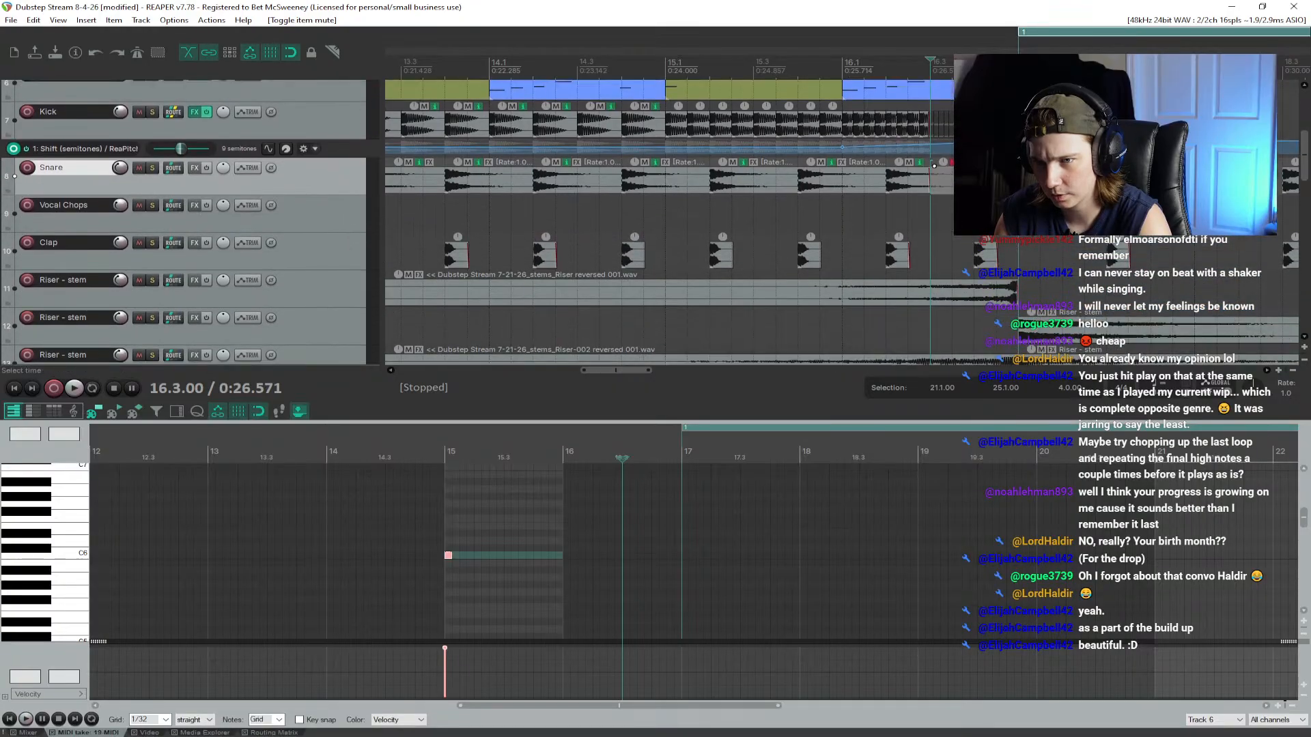
{"action": "left_click", "coordinate": [999, 241]}
{"action": "key", "text": "Delete"}
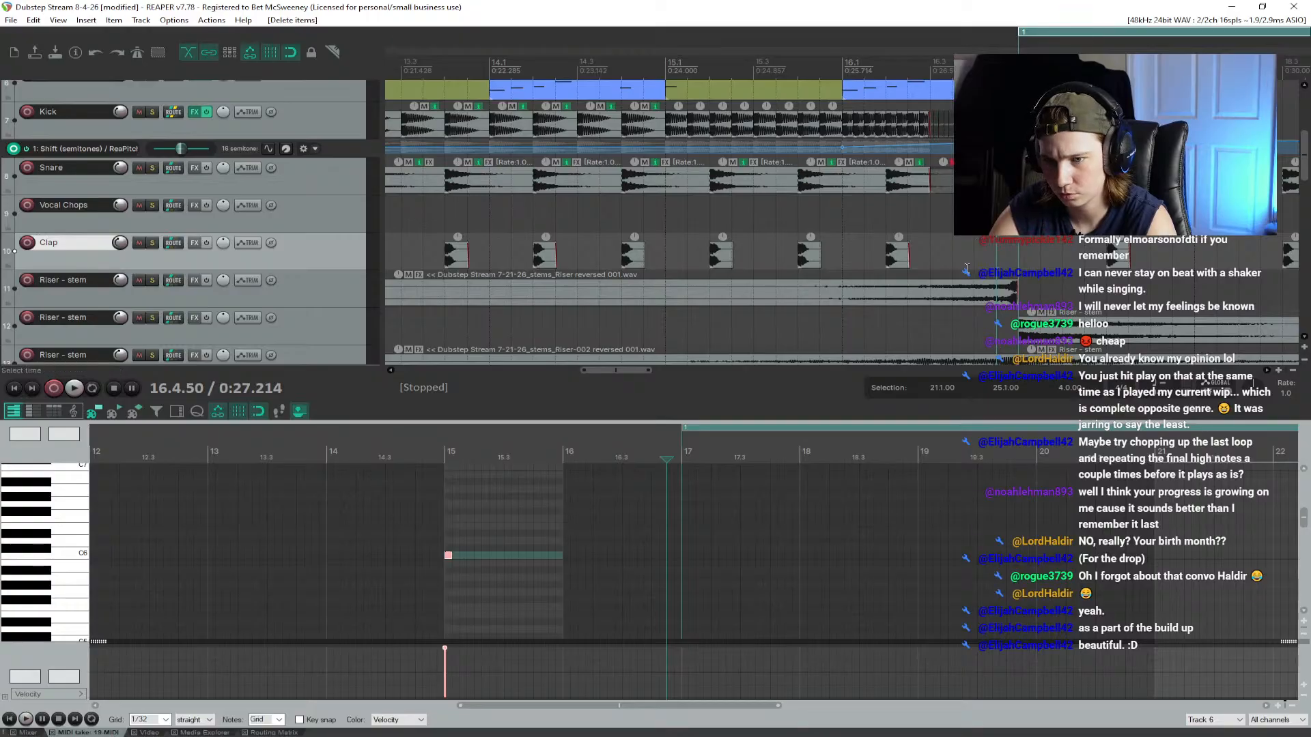
Step: Play the thinned-out end of the build-up from 16.3 and again from 15.4.50
{"action": "left_click", "coordinate": [931, 295]}
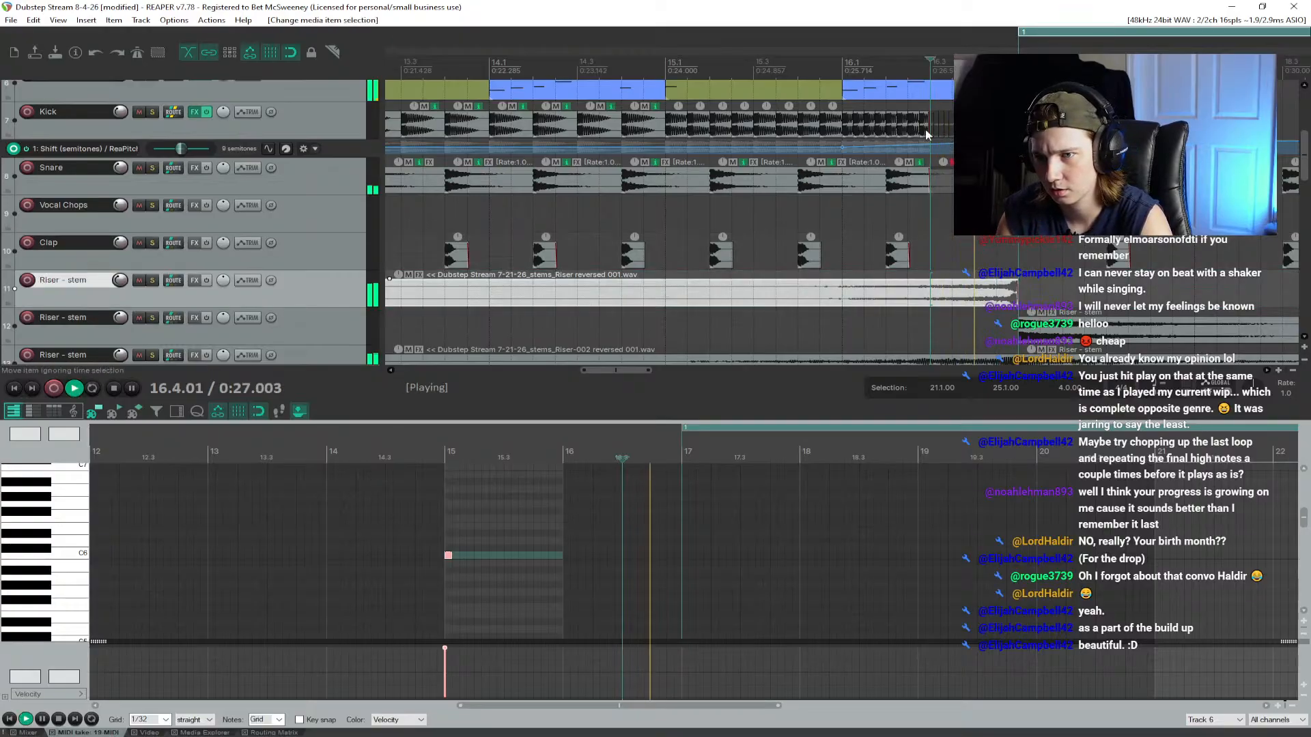
{"action": "left_click", "coordinate": [827, 68]}
{"action": "key", "text": "space"}
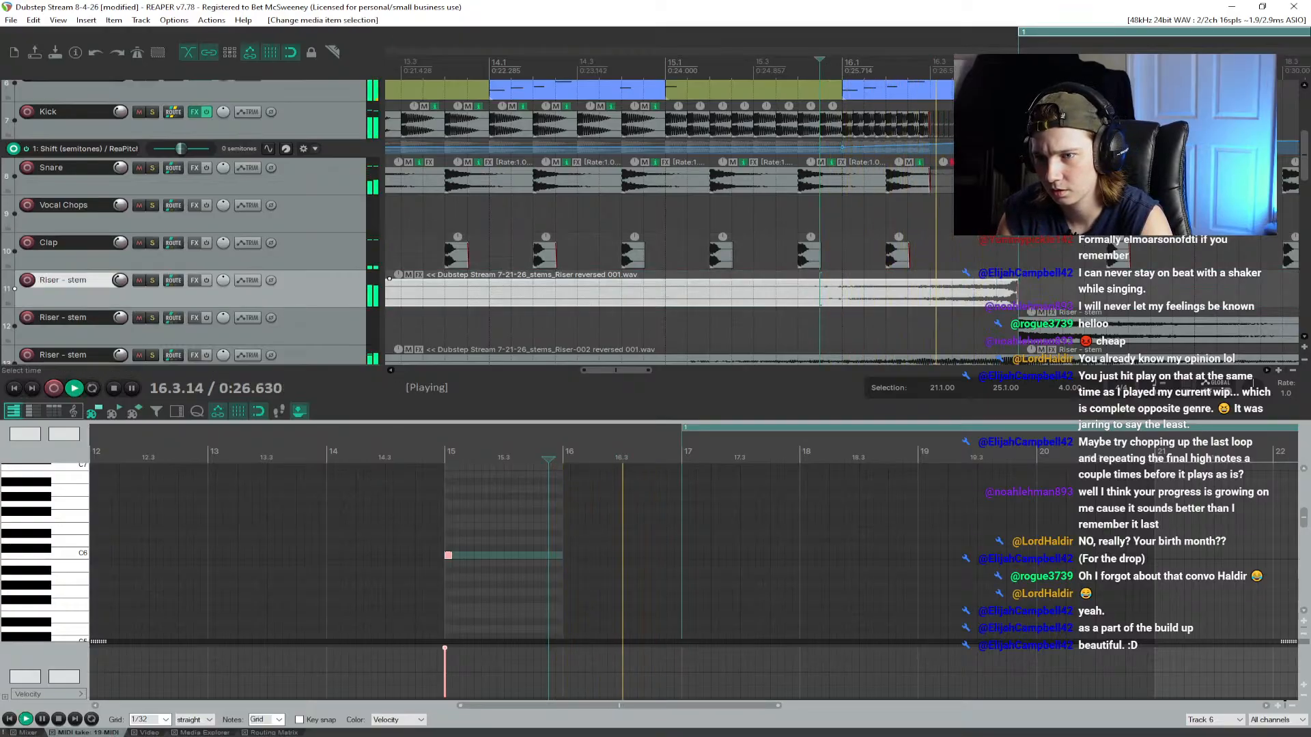
{"action": "key", "text": "space"}
Step: Move the two reversed riser stem items on tracks 11 and 13 two beats earlier so both end at 16.3
{"action": "scroll", "coordinate": [983, 306], "scroll_direction": "down", "scroll_amount": 2}
{"action": "scroll", "coordinate": [285, 332], "scroll_direction": "down", "scroll_amount": 3}
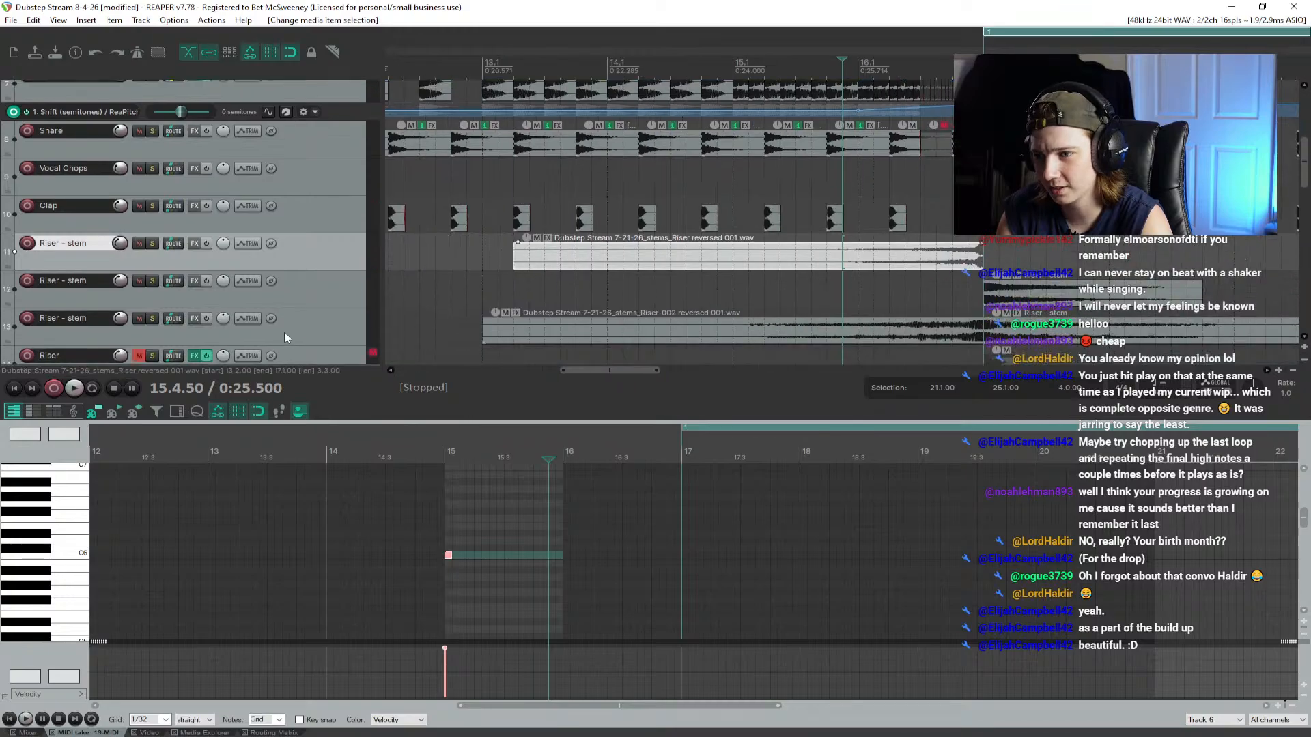
{"action": "scroll", "coordinate": [285, 332], "scroll_direction": "up", "scroll_amount": 2}
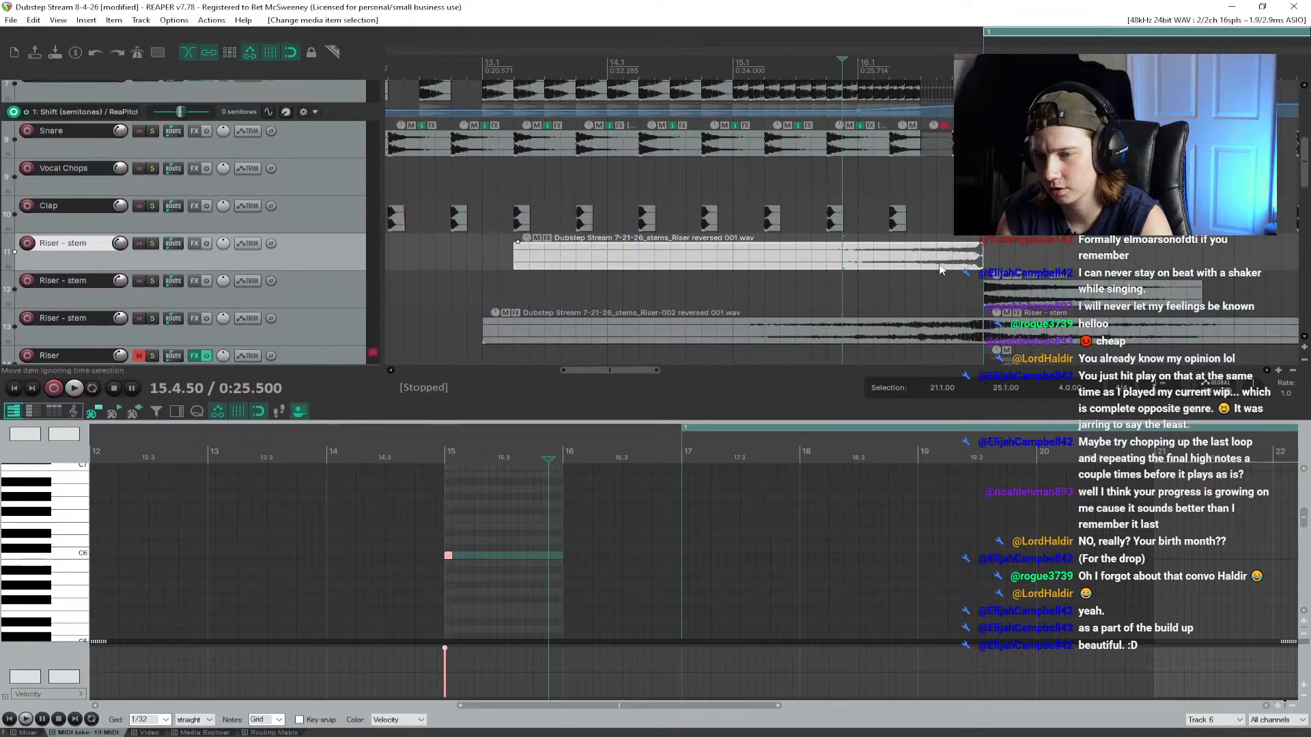
{"action": "left_click_drag", "start_coordinate": [962, 256], "coordinate": [896, 262]}
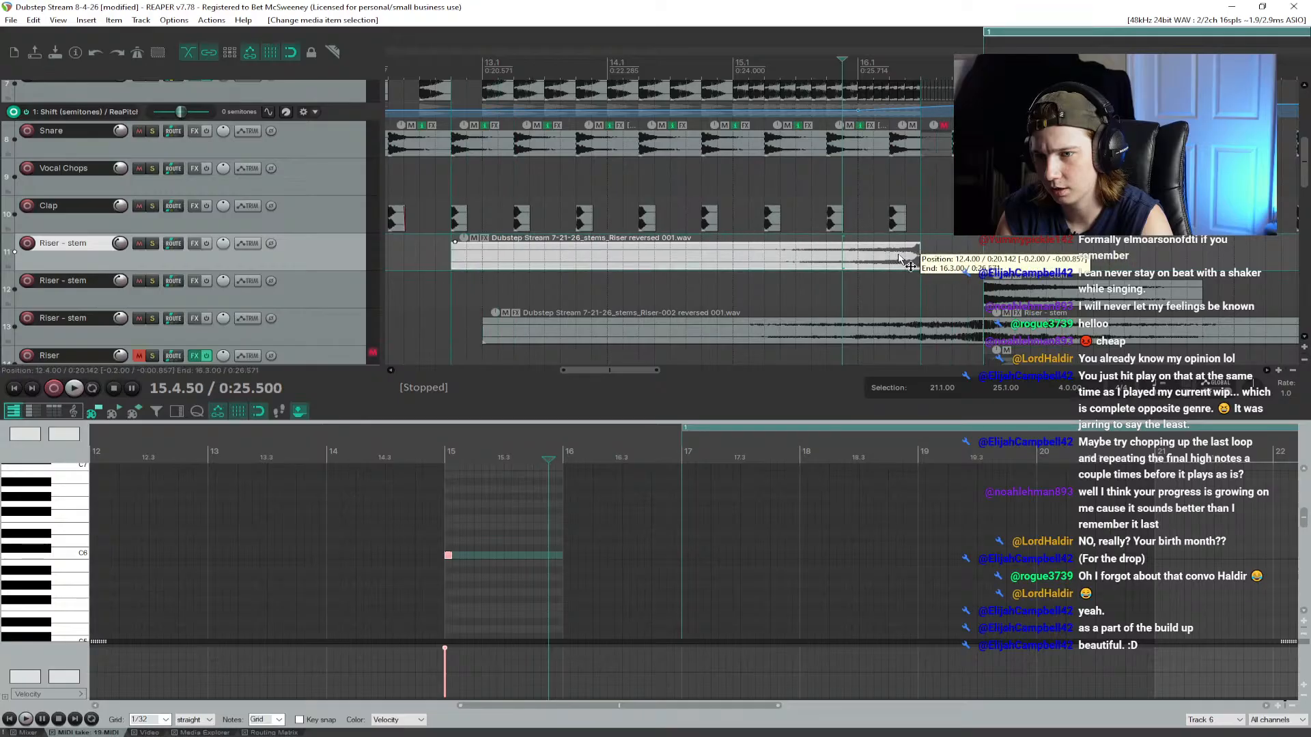
{"action": "left_click_drag", "start_coordinate": [963, 335], "coordinate": [900, 333]}
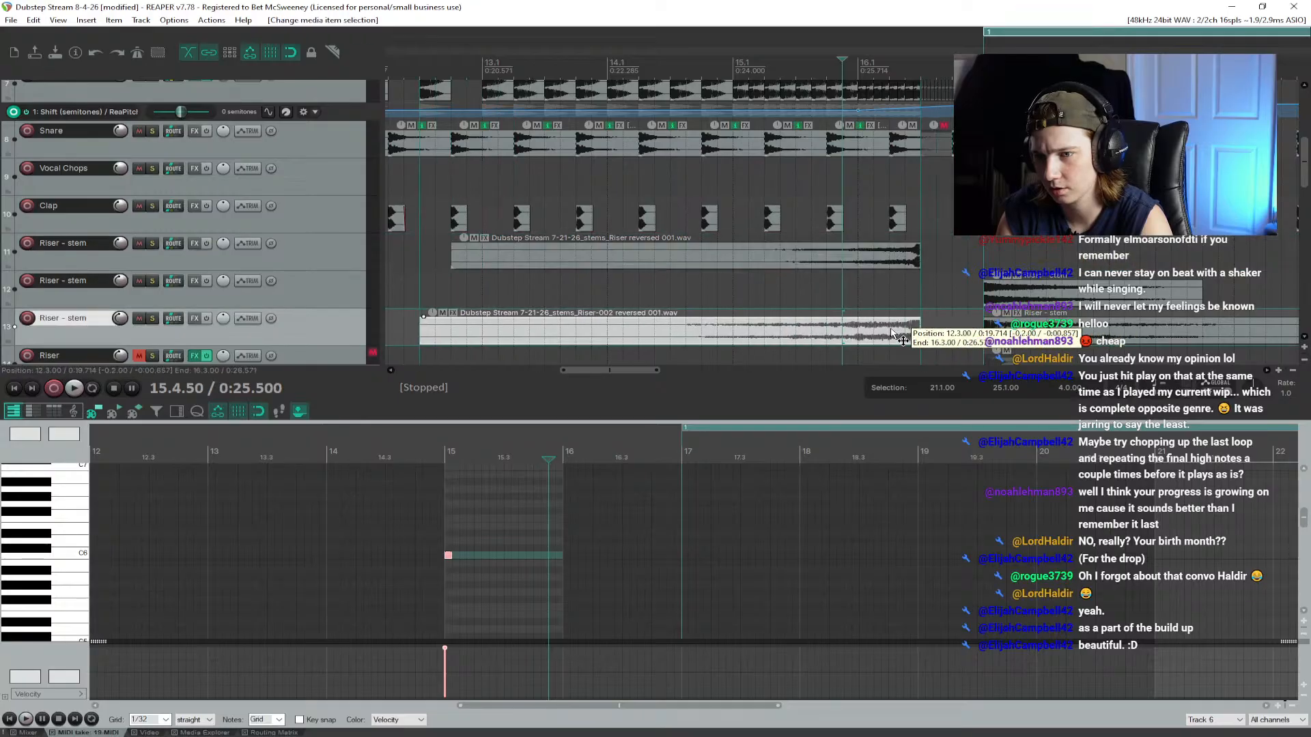
{"action": "key", "text": "space"}
{"action": "key", "text": "space"}
Step: Adjust the Riser Noise.wav item and the WA_CBA_FX riser item so both end at 16.3
{"action": "scroll", "coordinate": [302, 301], "scroll_direction": "down", "scroll_amount": 8}
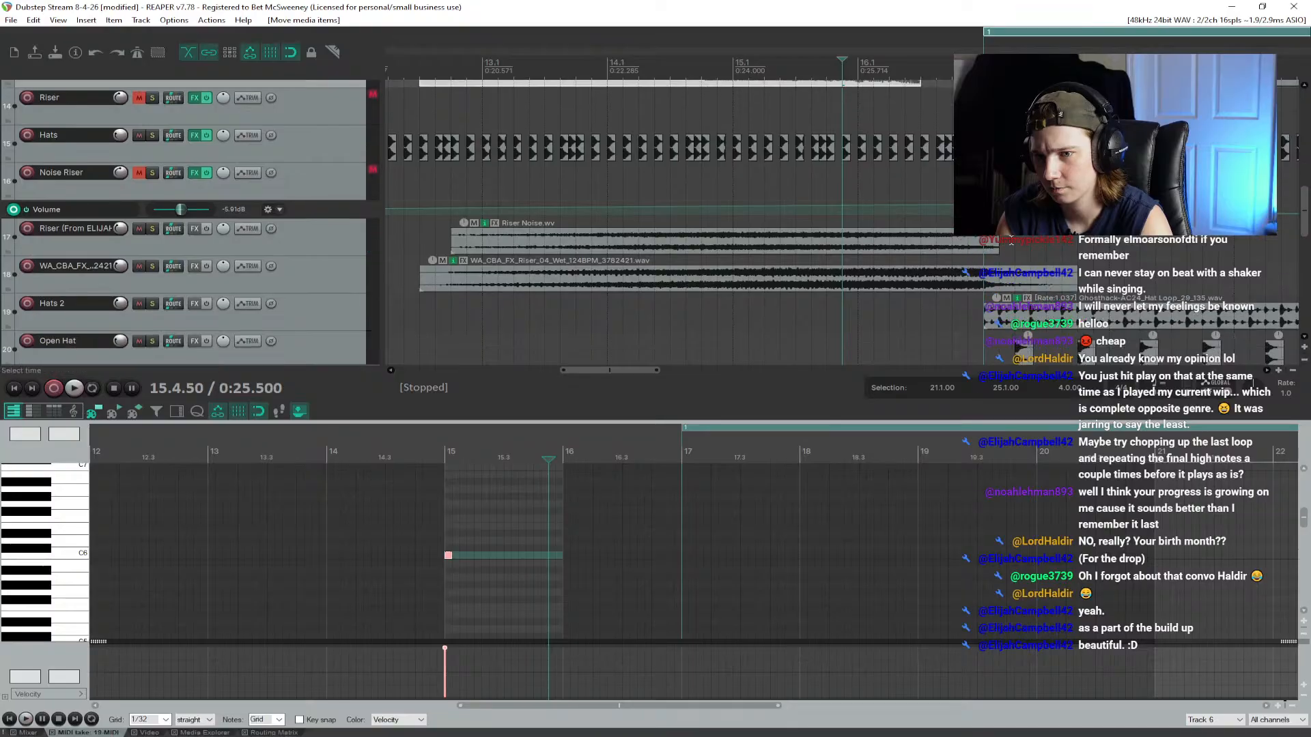
{"action": "left_click_drag", "start_coordinate": [961, 246], "coordinate": [885, 247]}
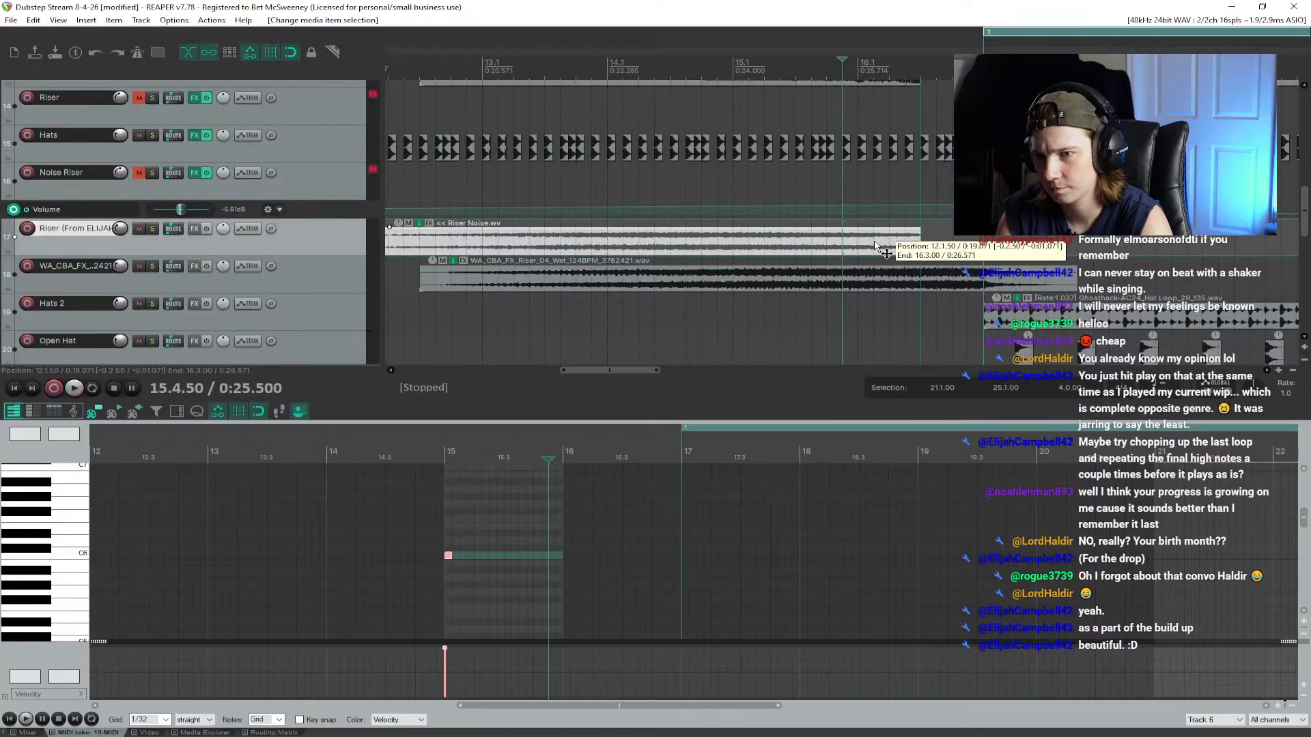
{"action": "left_click", "coordinate": [978, 283]}
{"action": "left_click_drag", "start_coordinate": [978, 283], "coordinate": [923, 279]}
Step: Play the build-up from 11.3.50 and check the track levels through the gap before the drop
{"action": "scroll", "coordinate": [755, 170], "scroll_direction": "down", "scroll_amount": 3}
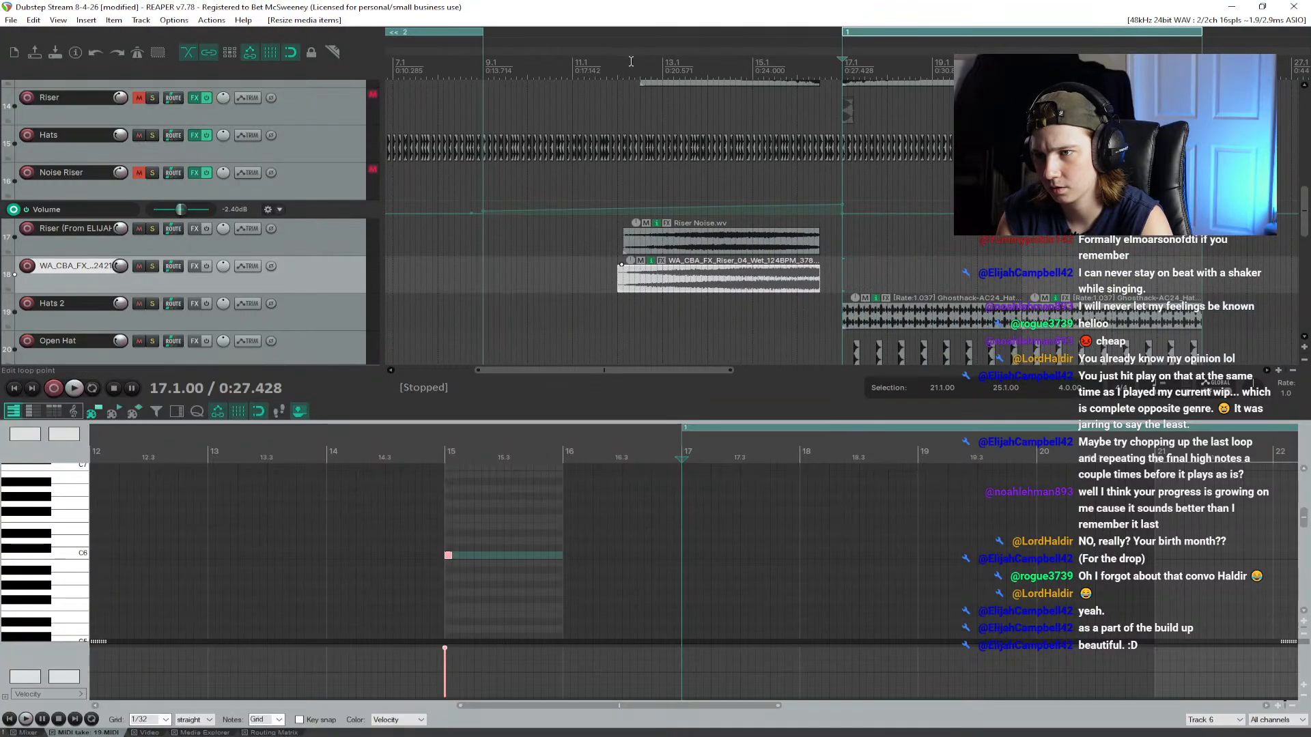
{"action": "left_click", "coordinate": [598, 65]}
{"action": "key", "text": "space"}
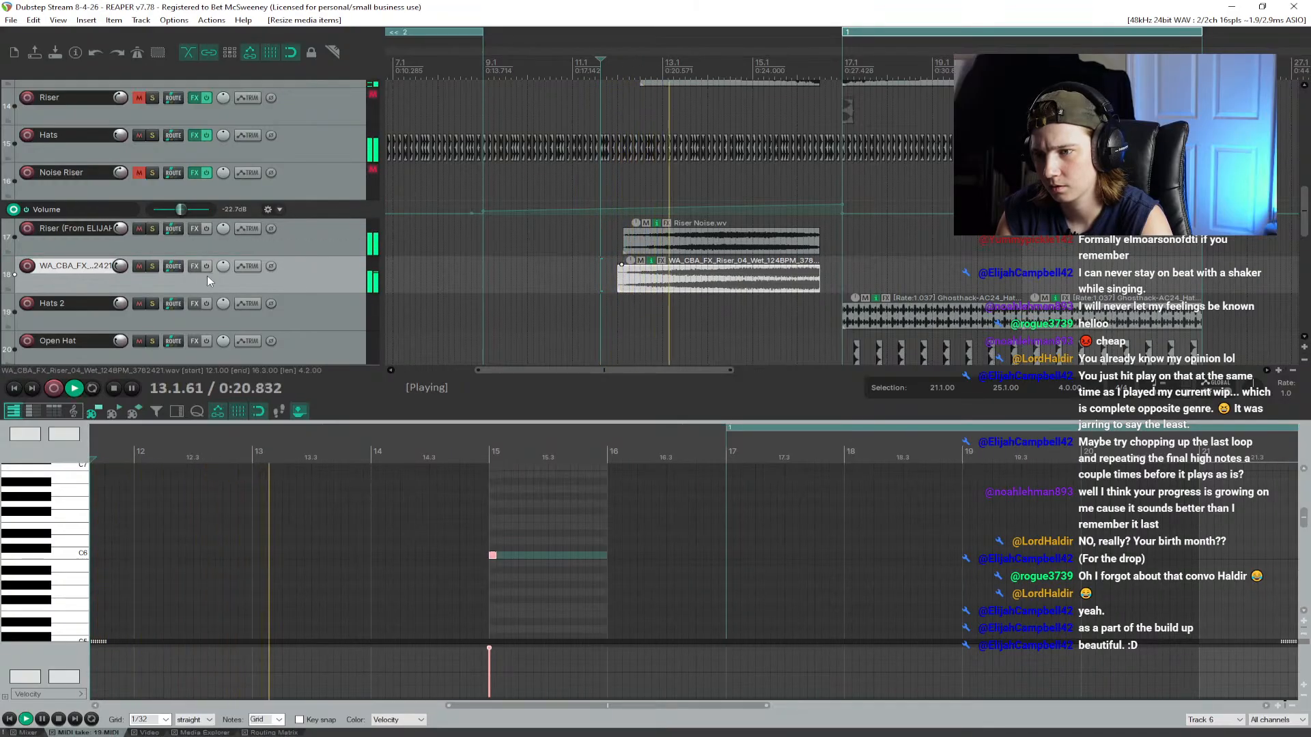
{"action": "scroll", "coordinate": [208, 277], "scroll_direction": "up", "scroll_amount": 3}
{"action": "scroll", "coordinate": [209, 277], "scroll_direction": "up", "scroll_amount": 2}
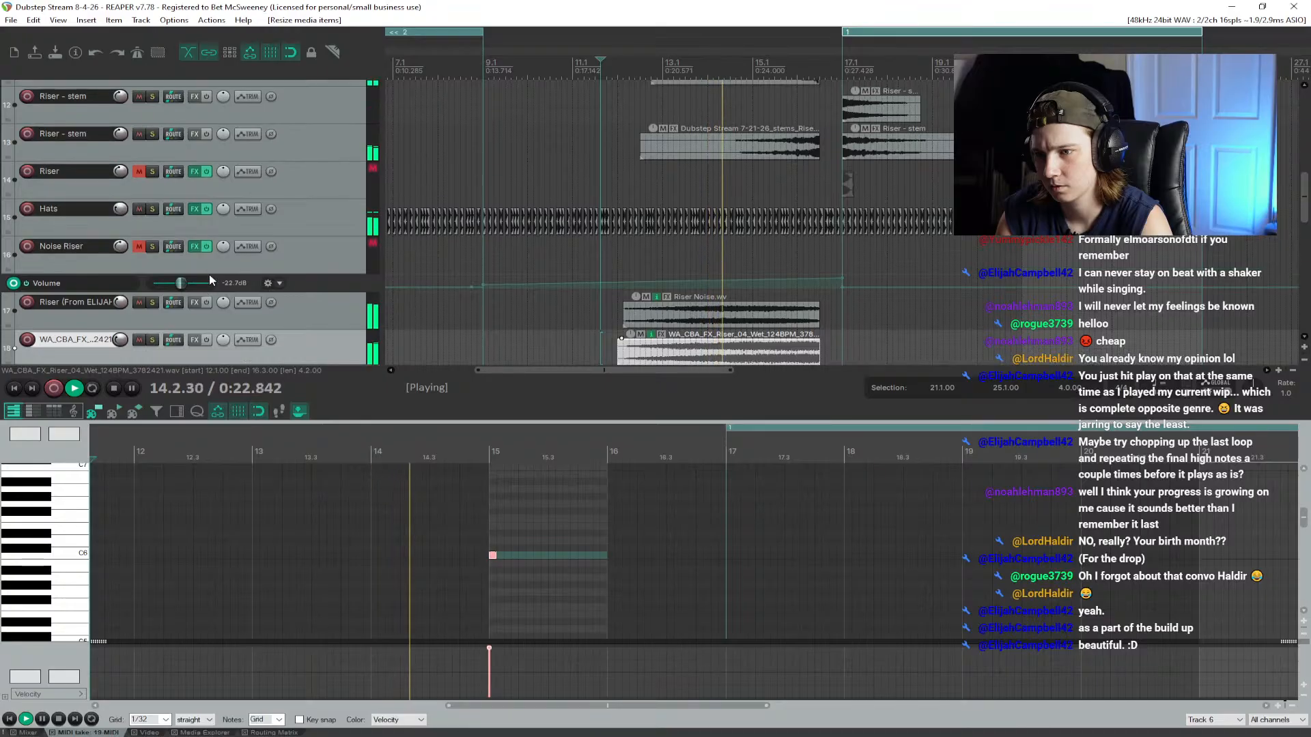
{"action": "scroll", "coordinate": [216, 272], "scroll_direction": "up", "scroll_amount": 3}
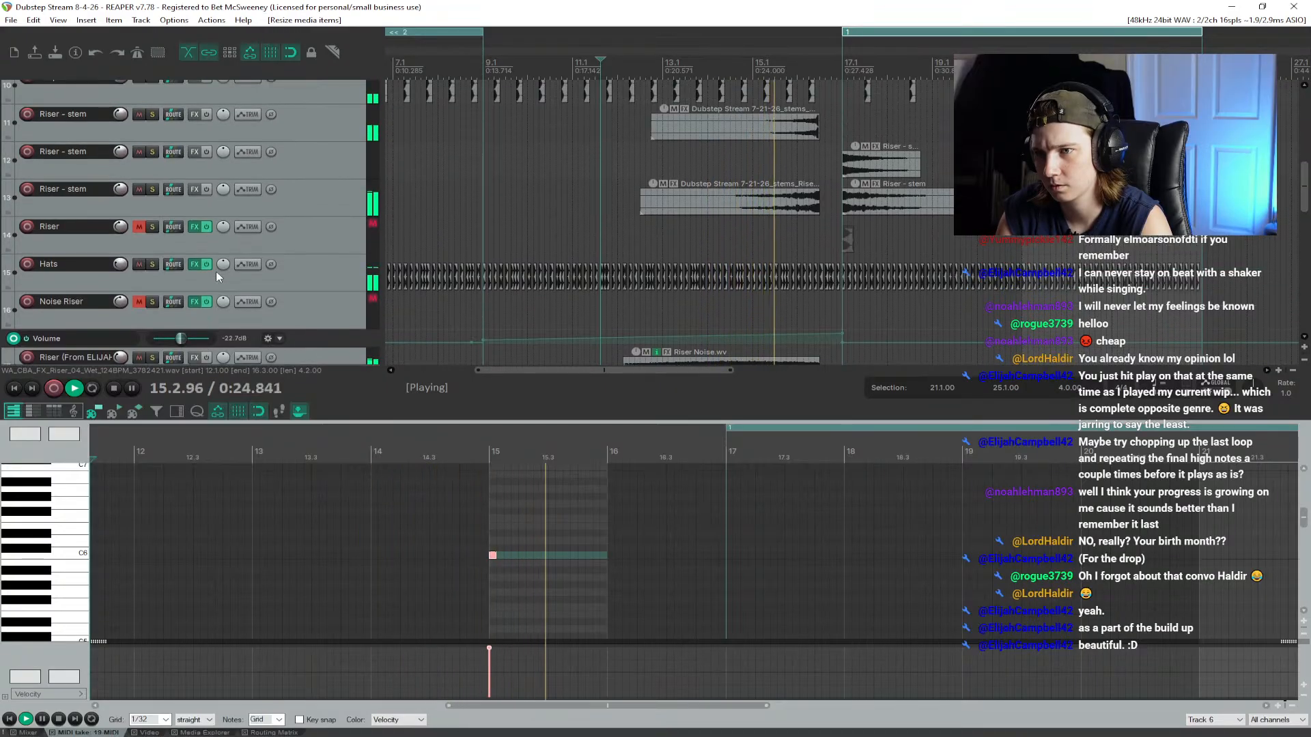
{"action": "scroll", "coordinate": [213, 269], "scroll_direction": "up", "scroll_amount": 2}
{"action": "scroll", "coordinate": [213, 269], "scroll_direction": "up", "scroll_amount": 2}
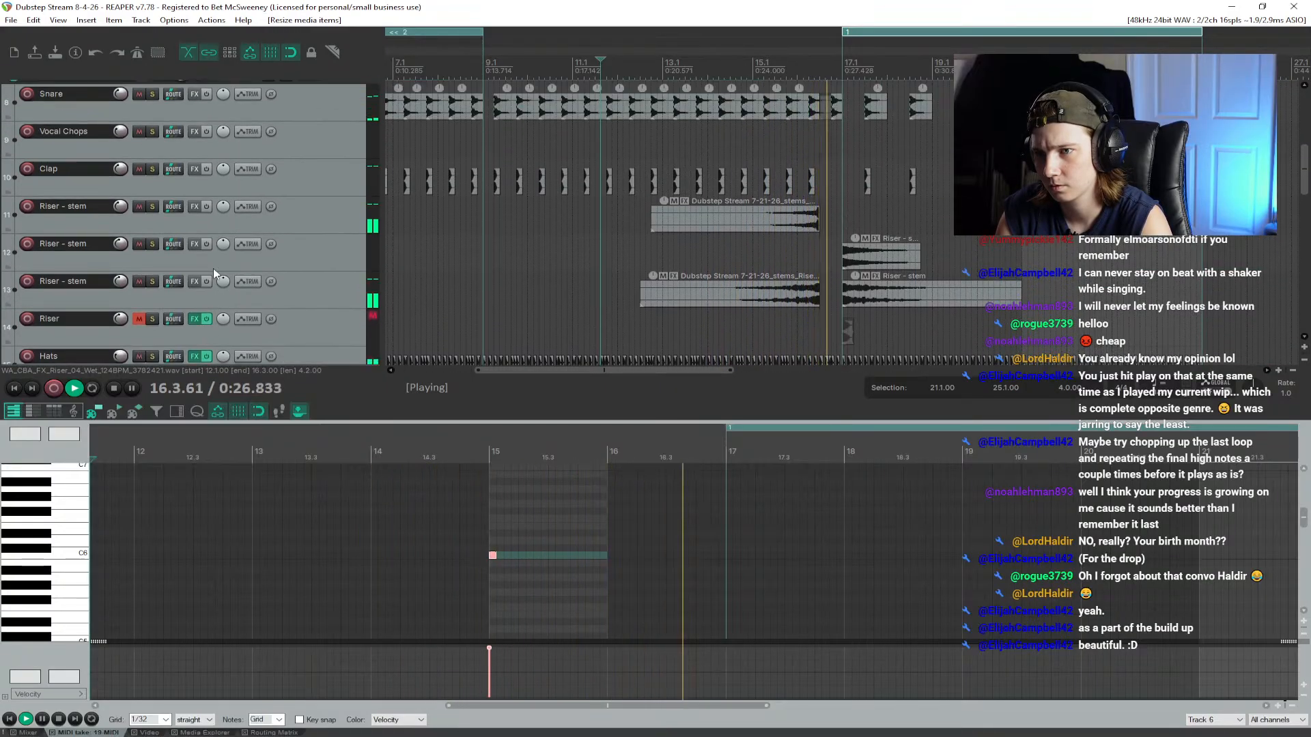
{"action": "key", "text": "space"}
{"action": "scroll", "coordinate": [290, 209], "scroll_direction": "up", "scroll_amount": 9}
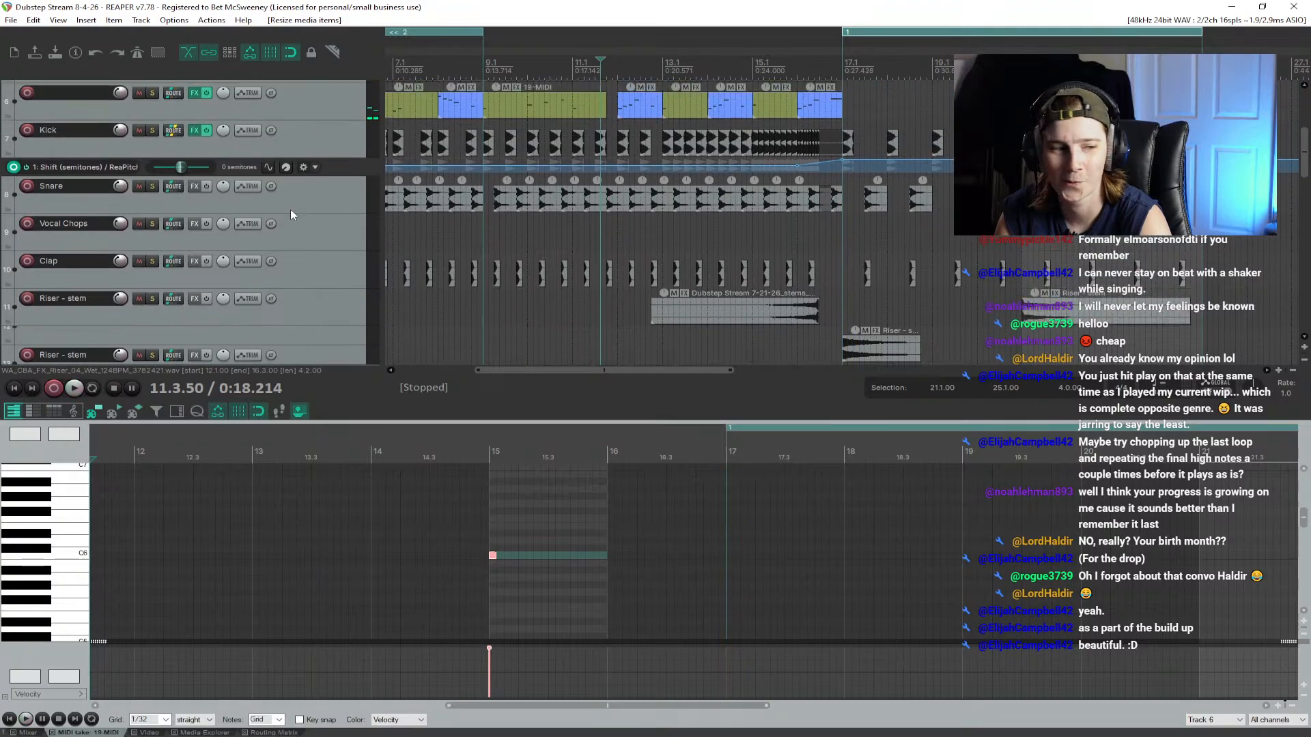
Step: Review the tracks around the gap and play the end of the build-up from 16.1 towards the drop
{"action": "scroll", "coordinate": [290, 209], "scroll_direction": "up", "scroll_amount": 1}
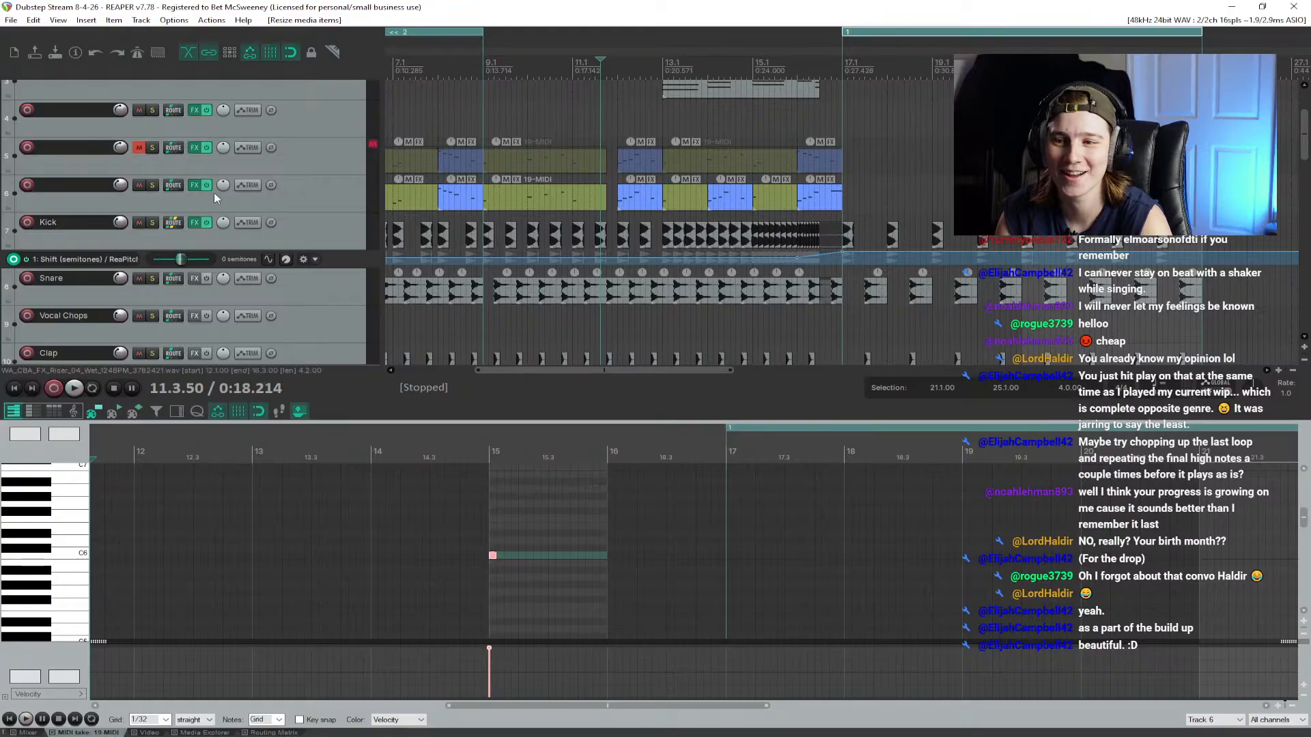
{"action": "scroll", "coordinate": [214, 198], "scroll_direction": "up", "scroll_amount": 5}
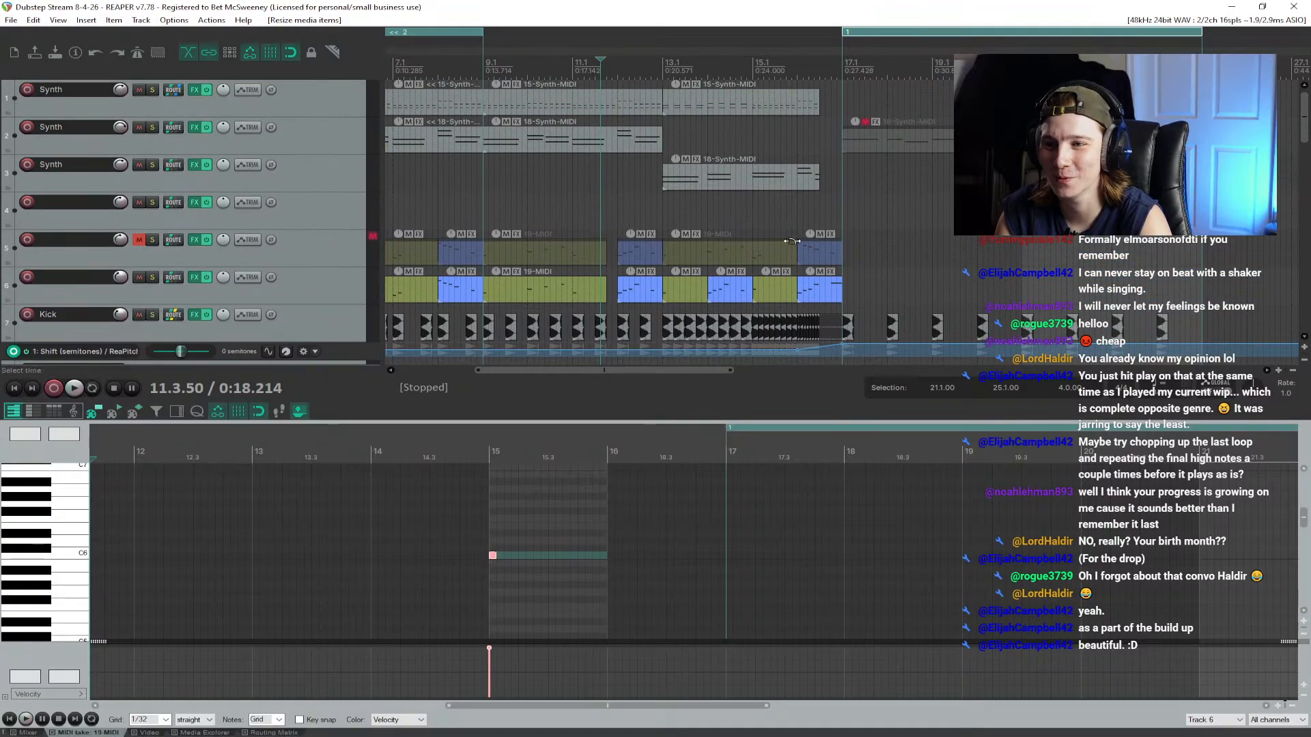
{"action": "scroll", "coordinate": [273, 231], "scroll_direction": "down", "scroll_amount": 12}
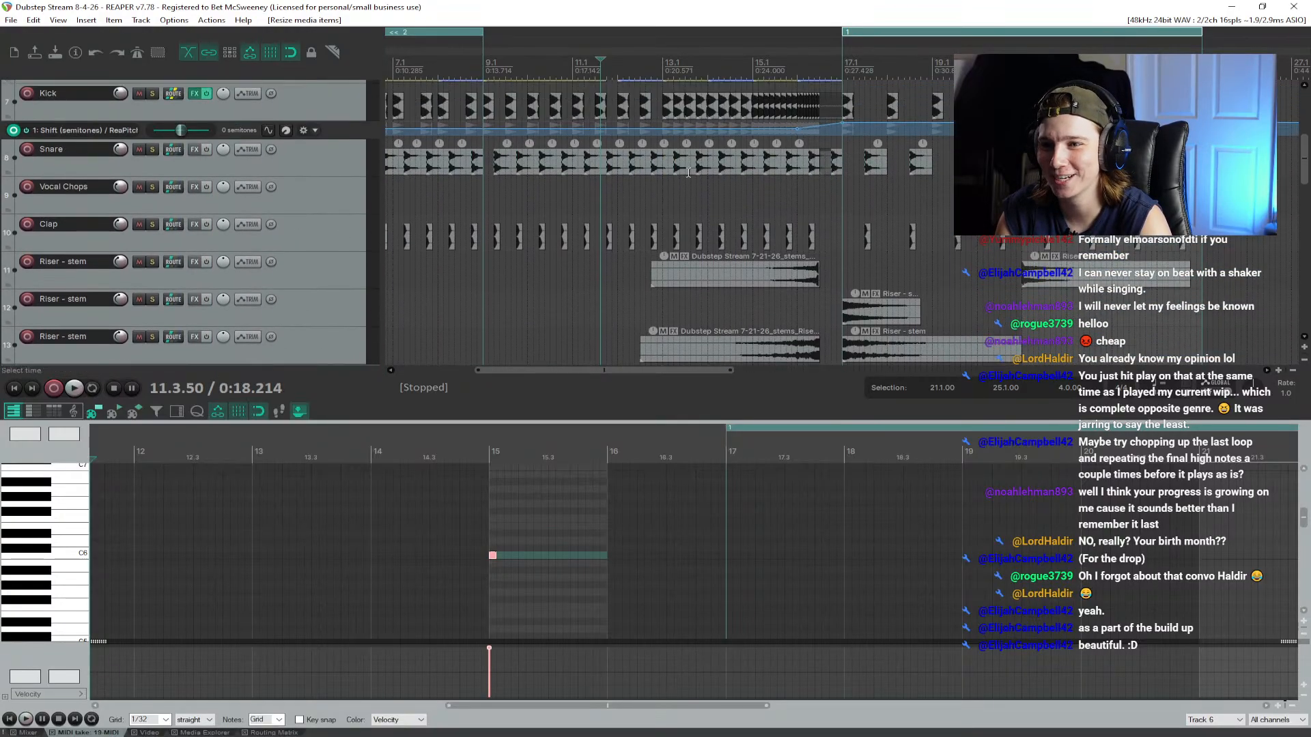
{"action": "left_click", "coordinate": [796, 52]}
{"action": "key", "text": "space"}
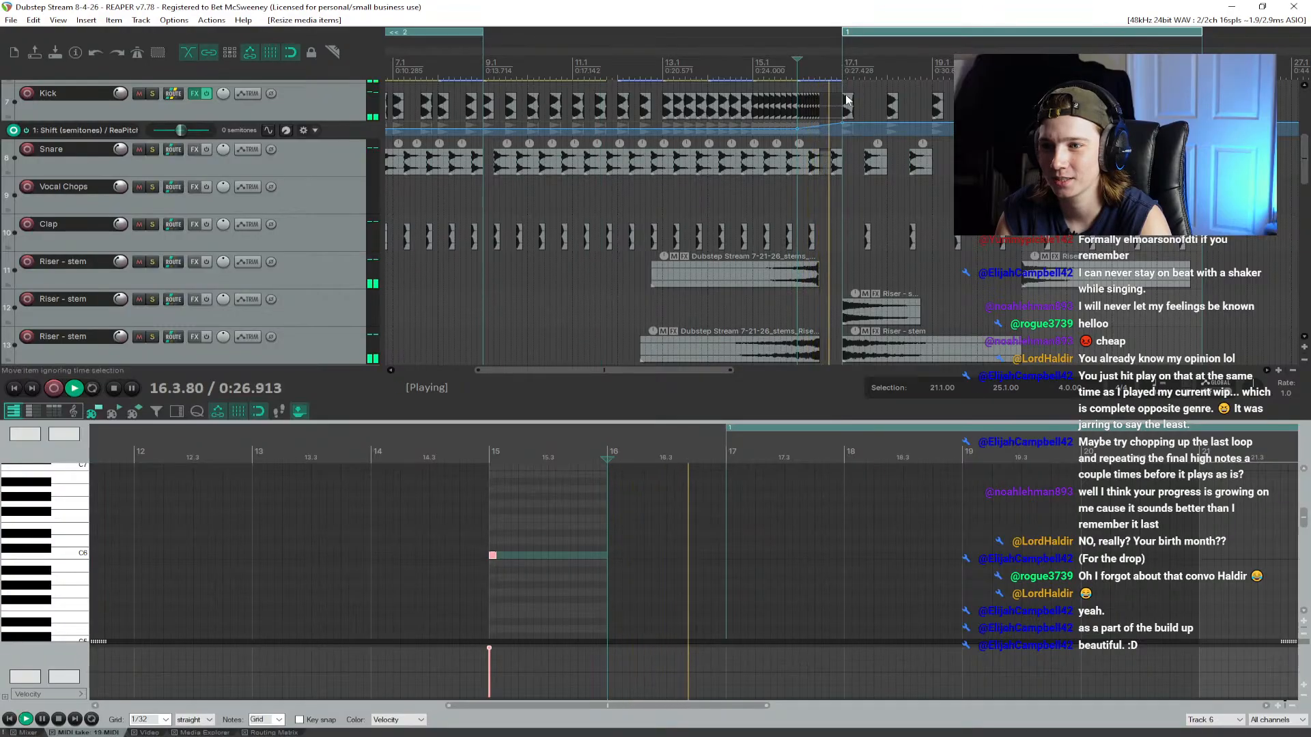
{"action": "key", "text": "space"}
Step: Mute the Snare track item at 16.4, just before the bar 17 drop
{"action": "left_click", "coordinate": [838, 161]}
{"action": "scroll", "coordinate": [816, 144], "scroll_direction": "up", "scroll_amount": 3}
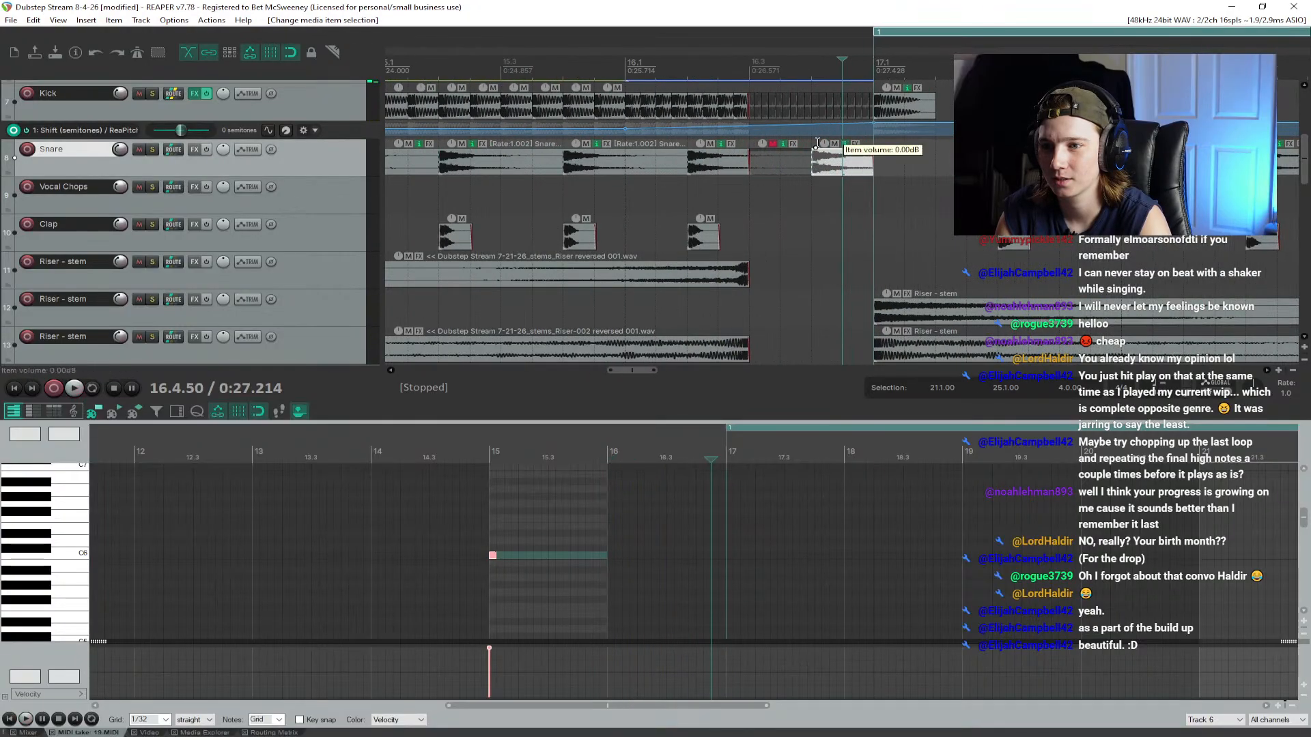
{"action": "left_click", "coordinate": [834, 144]}
Step: Play the transition into the drop from 16.1 and save the project
{"action": "left_click", "coordinate": [626, 202]}
{"action": "key", "text": "space"}
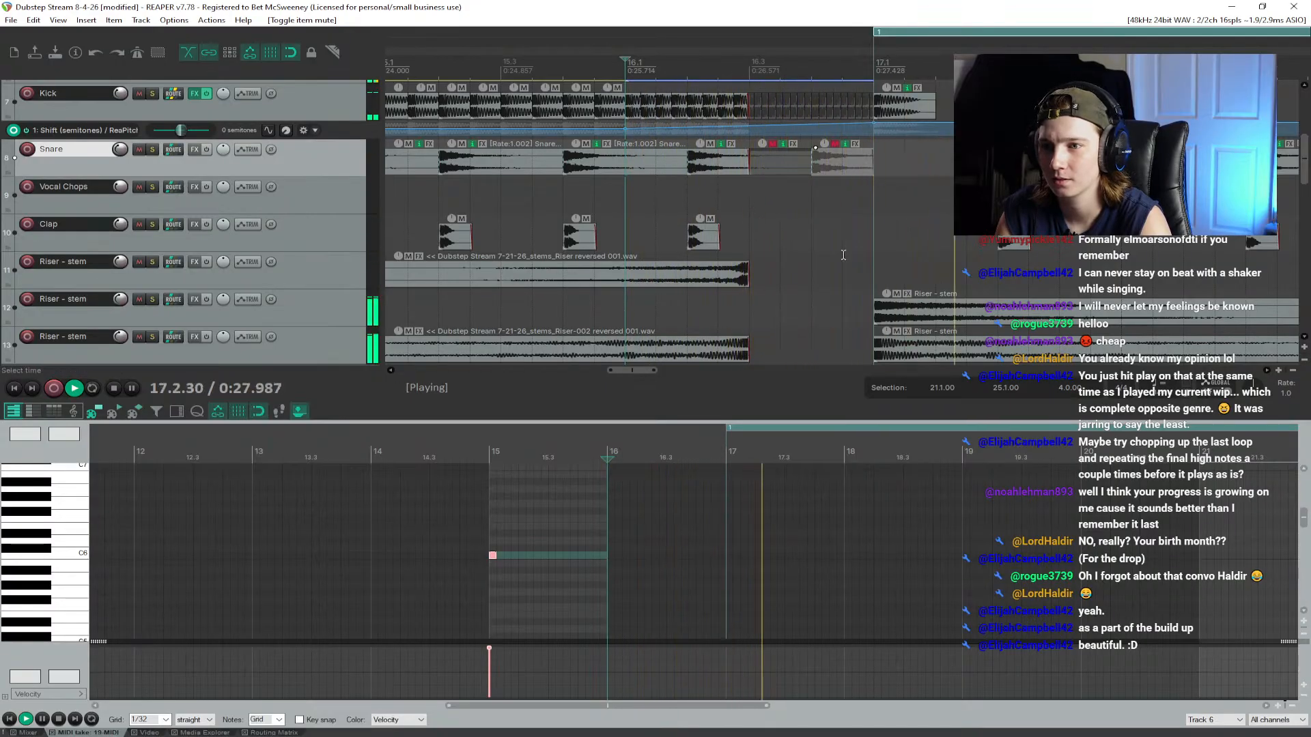
{"action": "key", "text": "space"}
{"action": "scroll", "coordinate": [845, 259], "scroll_direction": "down", "scroll_amount": 5}
{"action": "key", "text": "ctrl+s"}
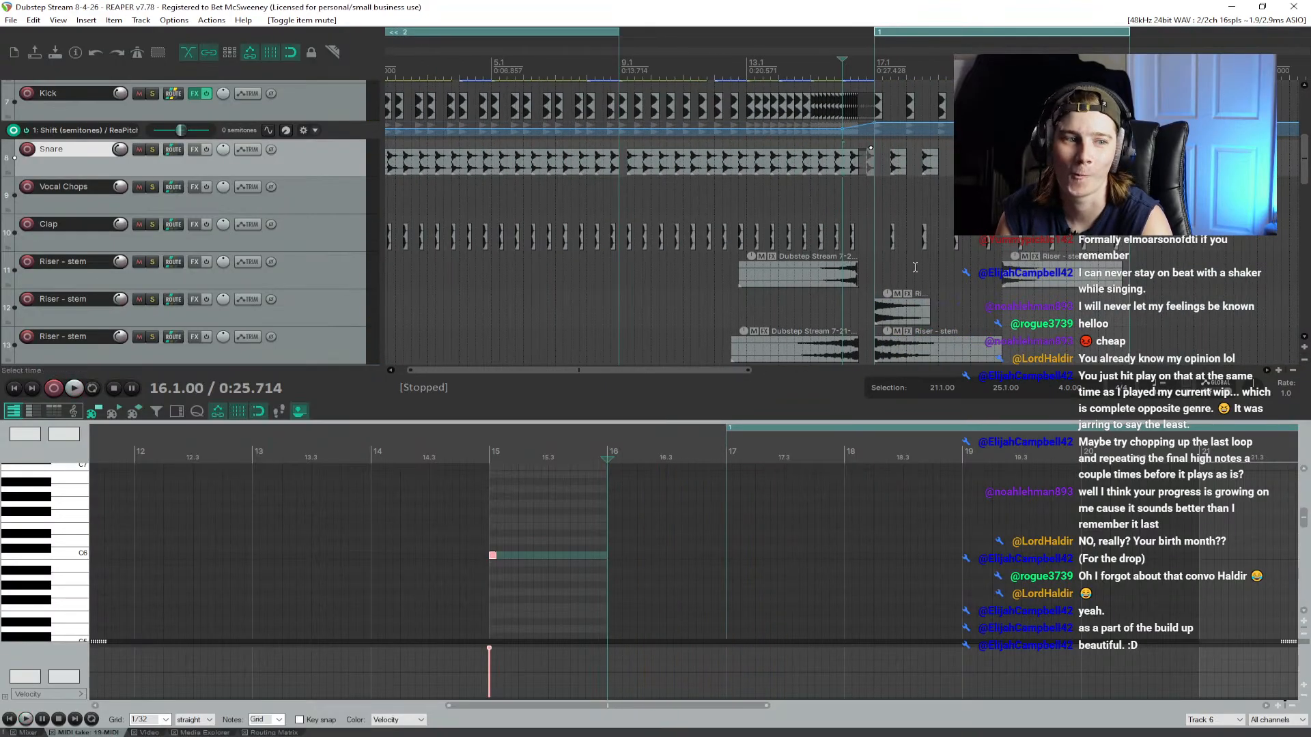
{"action": "scroll", "coordinate": [865, 216], "scroll_direction": "down", "scroll_amount": 2}
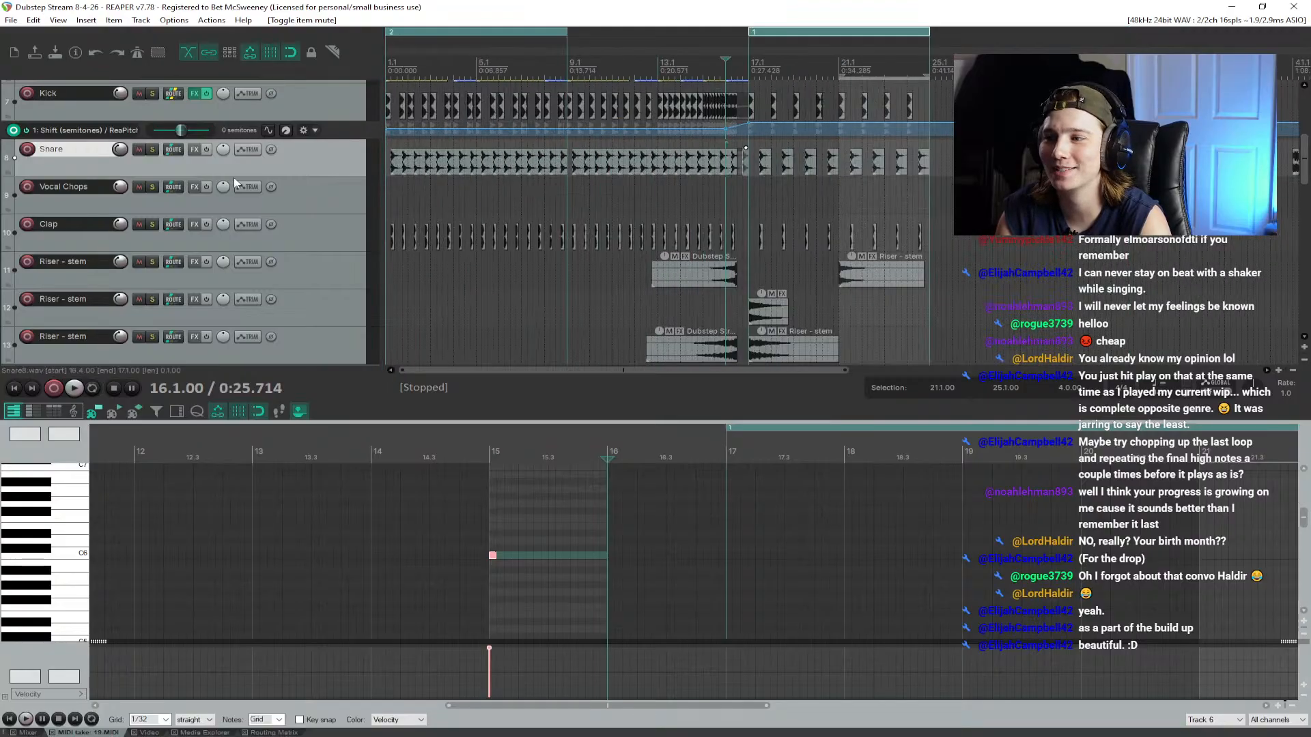
Step: Shorten the final high note of the bar 16 MIDI item on track 6 to about a sixteenth note, auditioning from 15.1
{"action": "scroll", "coordinate": [541, 159], "scroll_direction": "up", "scroll_amount": 3}
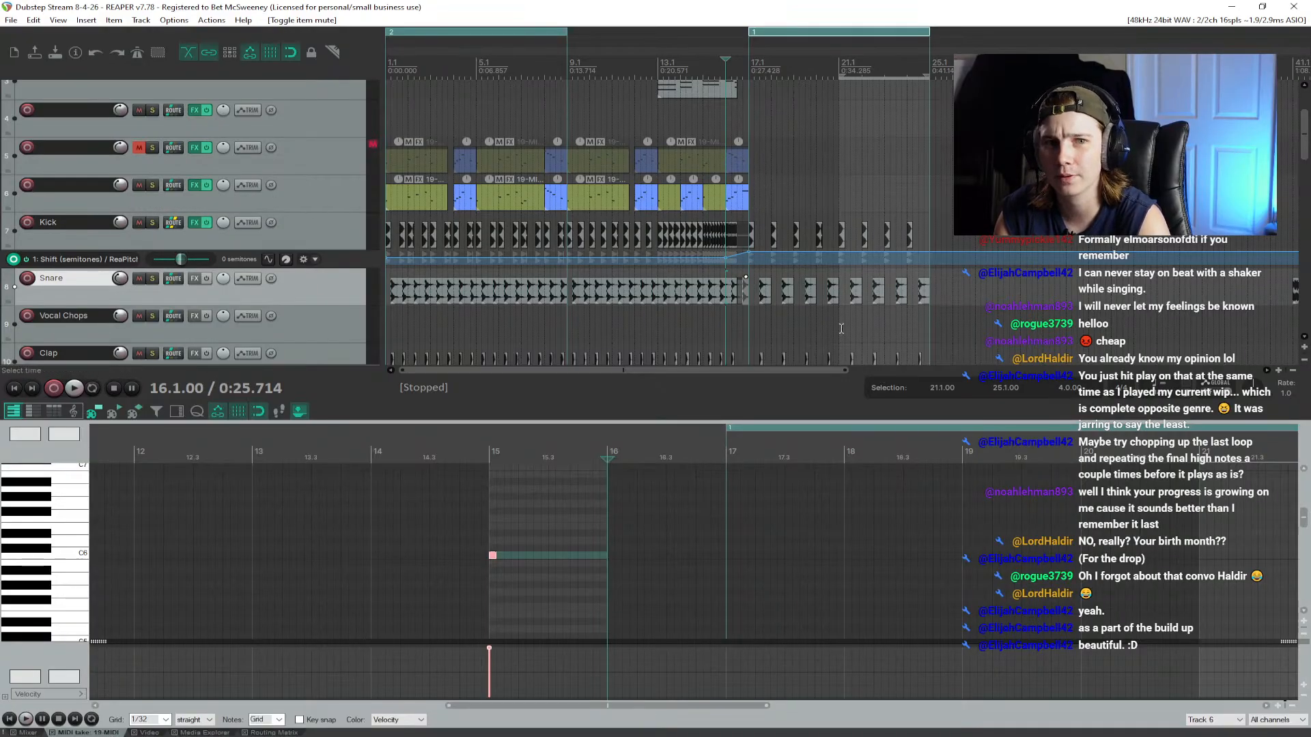
{"action": "left_click", "coordinate": [738, 201]}
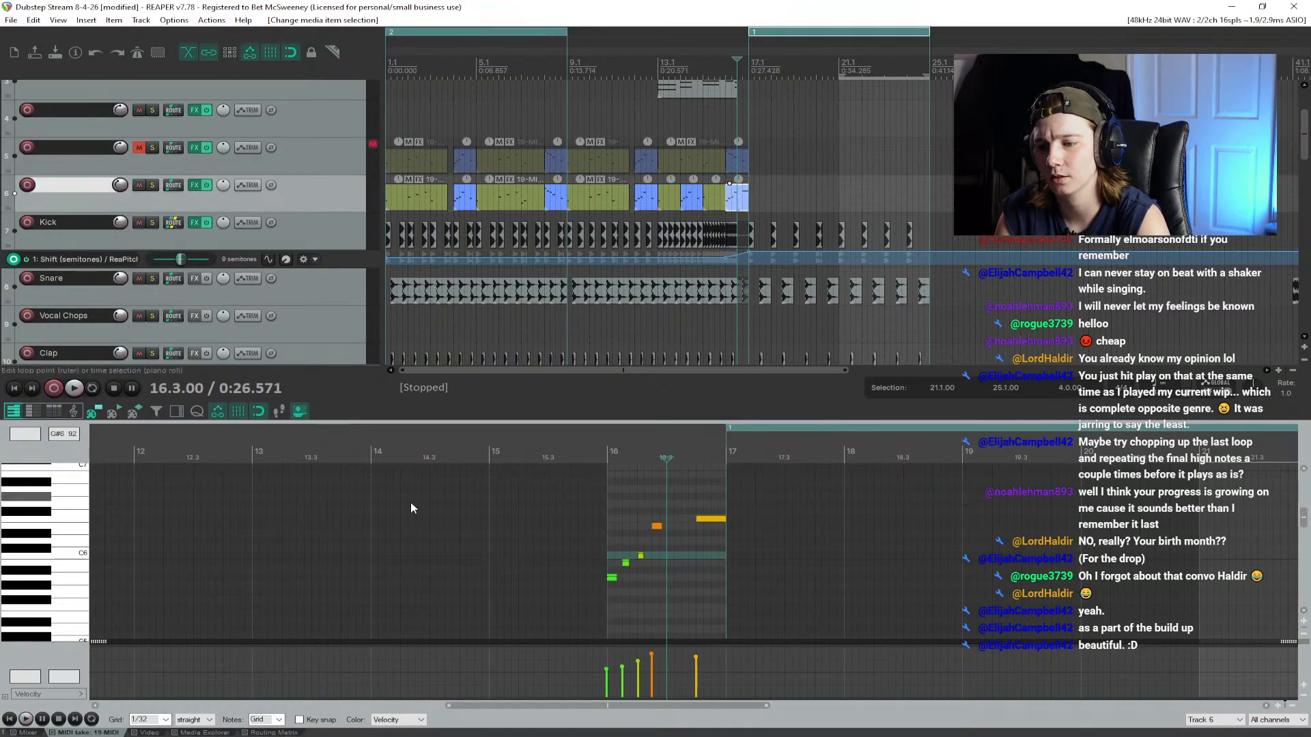
{"action": "scroll", "coordinate": [412, 550], "scroll_direction": "up", "scroll_amount": 1}
{"action": "left_click", "coordinate": [737, 520]}
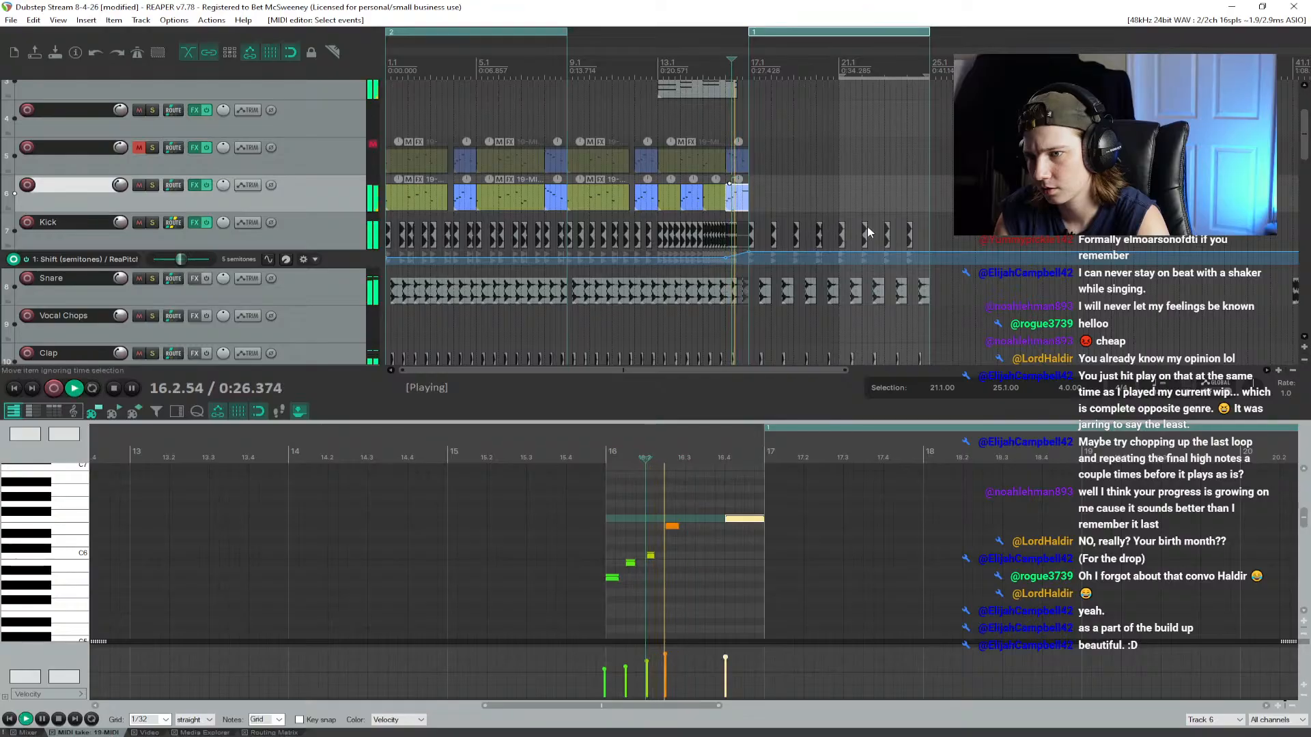
{"action": "scroll", "coordinate": [729, 56], "scroll_direction": "up", "scroll_amount": 4}
{"action": "left_click", "coordinate": [685, 63]}
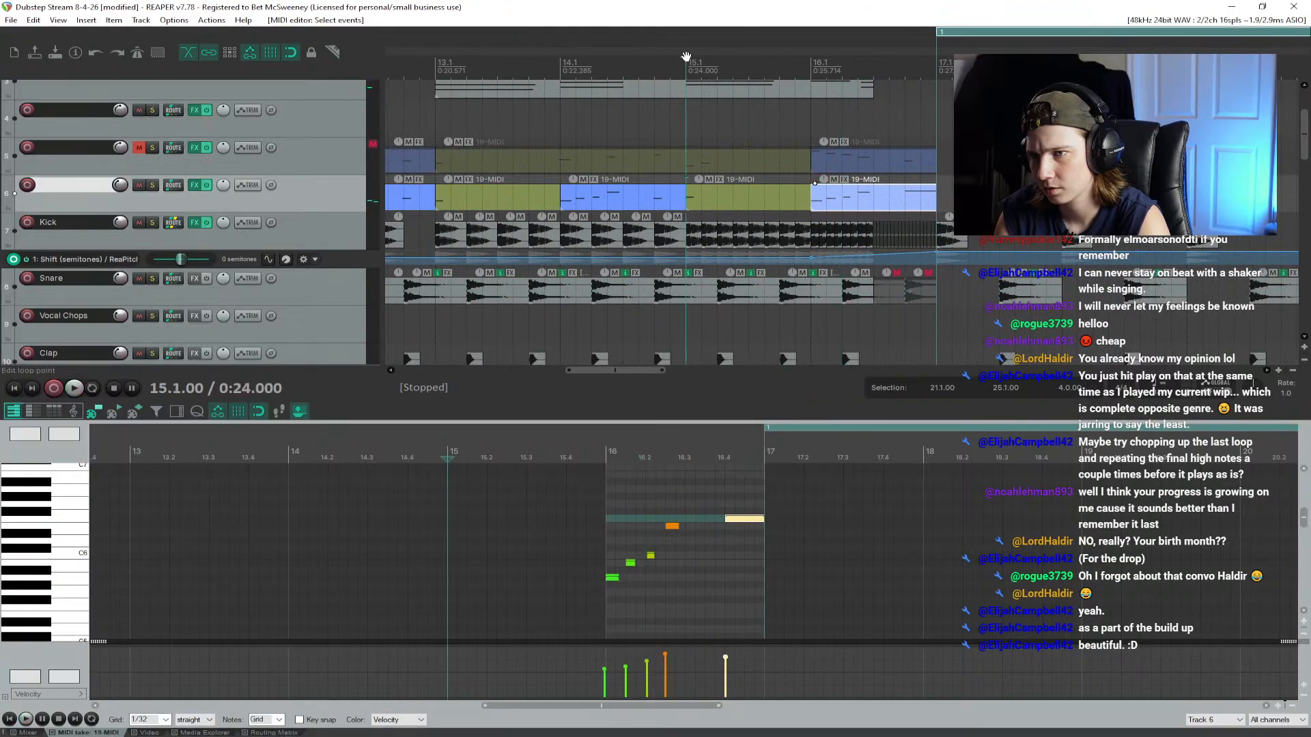
{"action": "key", "text": "space"}
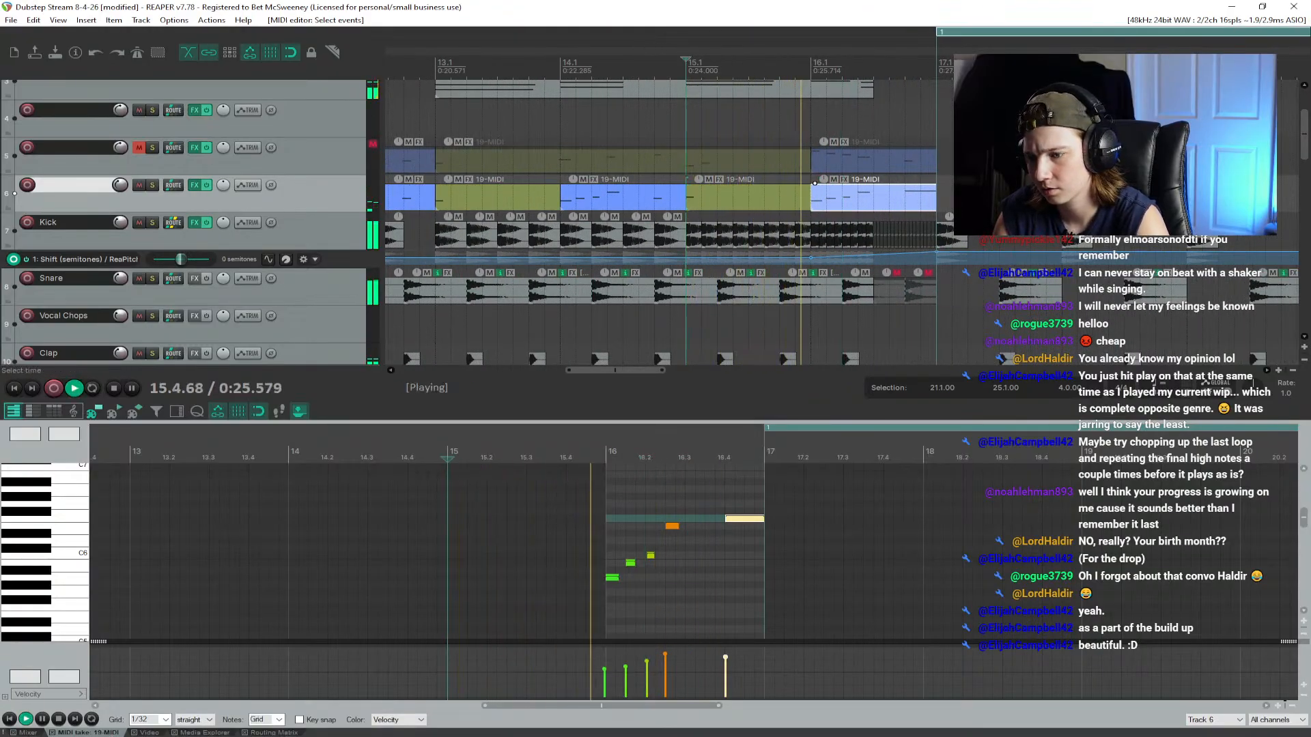
{"action": "key", "text": "space"}
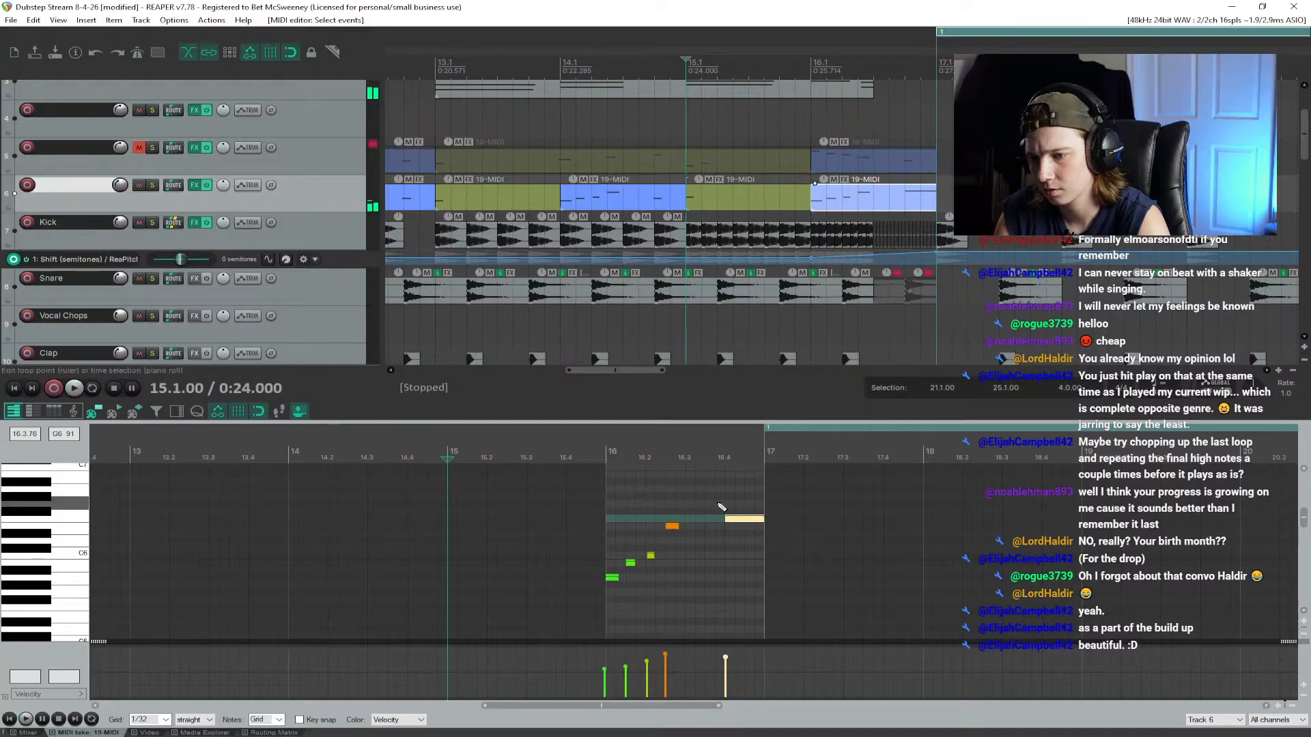
{"action": "key", "text": "space"}
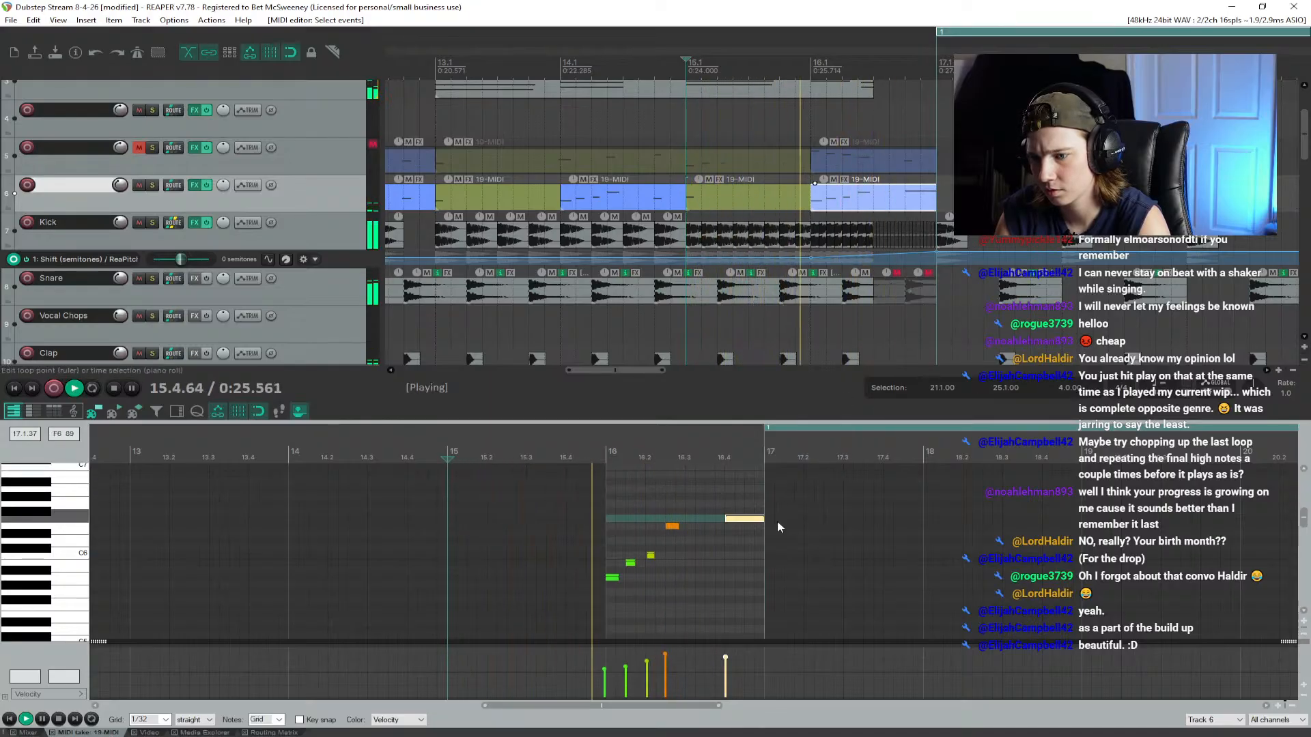
{"action": "left_click_drag", "start_coordinate": [761, 520], "coordinate": [734, 520]}
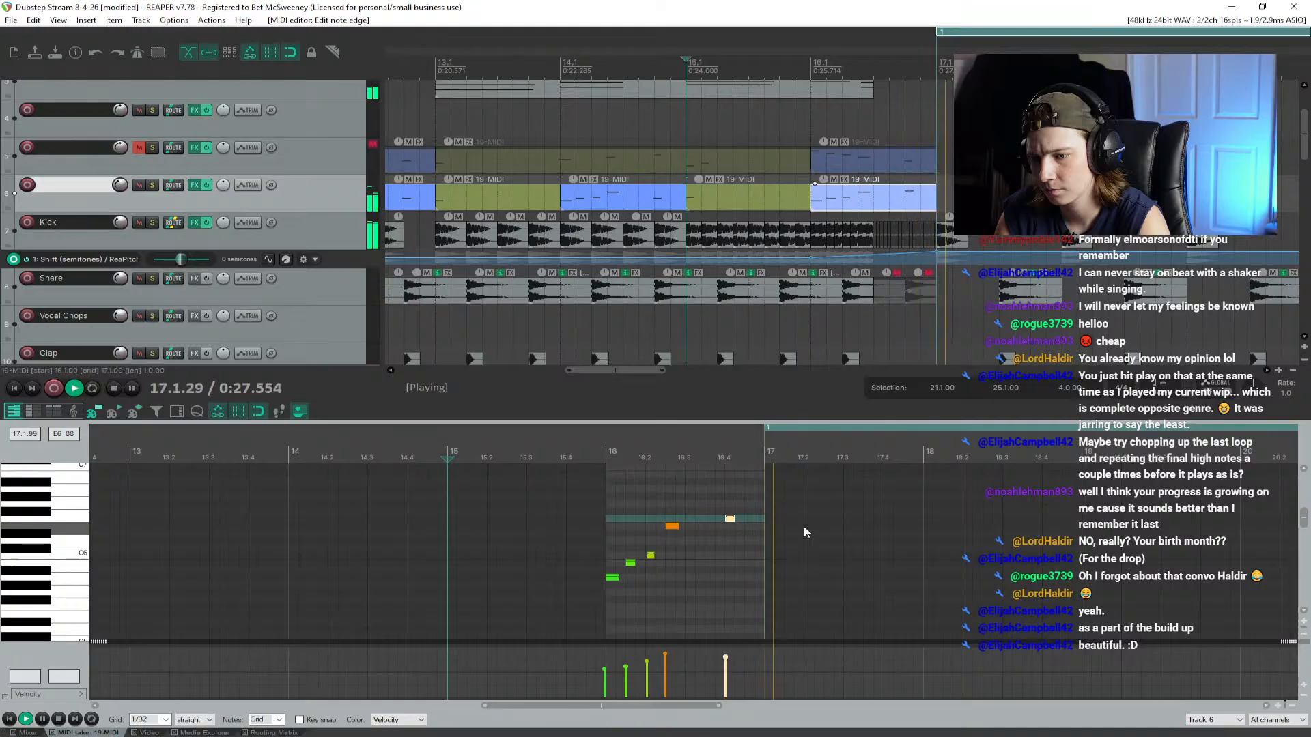
{"action": "key", "text": "space"}
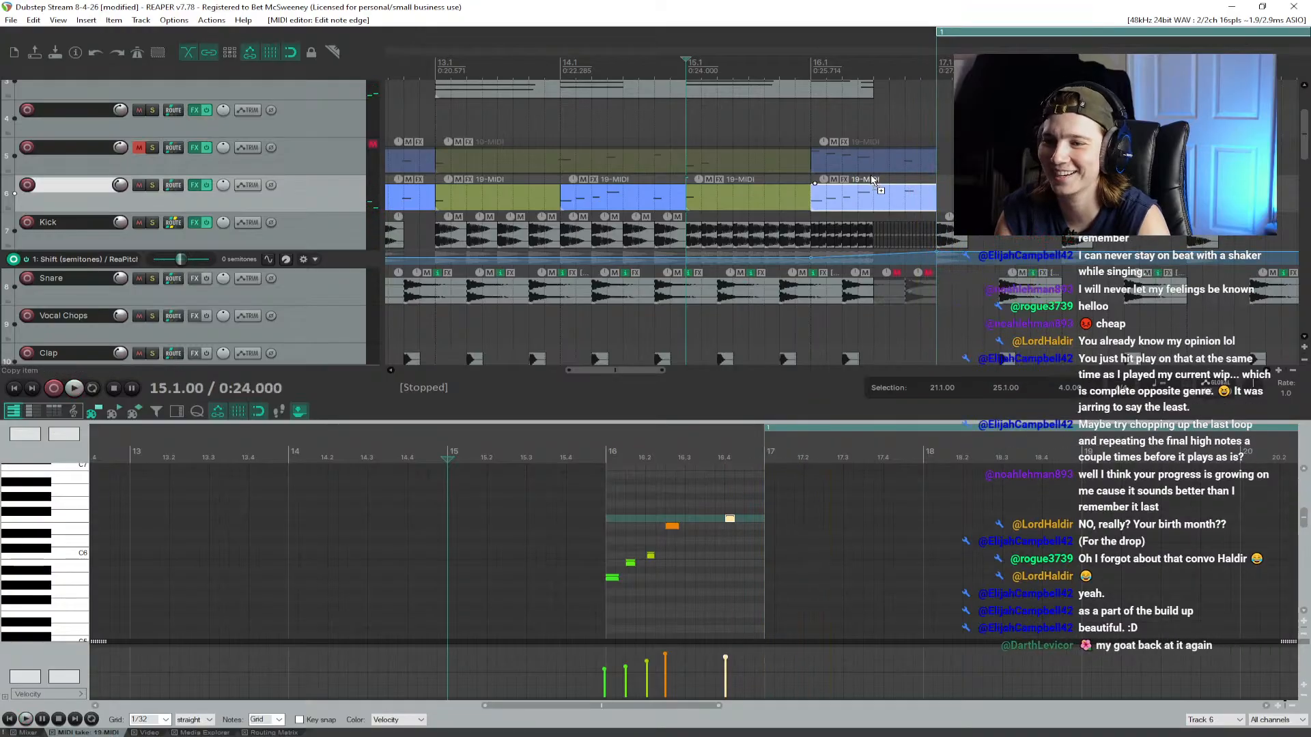
Step: Play the build-up from 15.1 and check the lower tracks' level meters through the gap into the drop
{"action": "scroll", "coordinate": [867, 179], "scroll_direction": "down", "scroll_amount": 5}
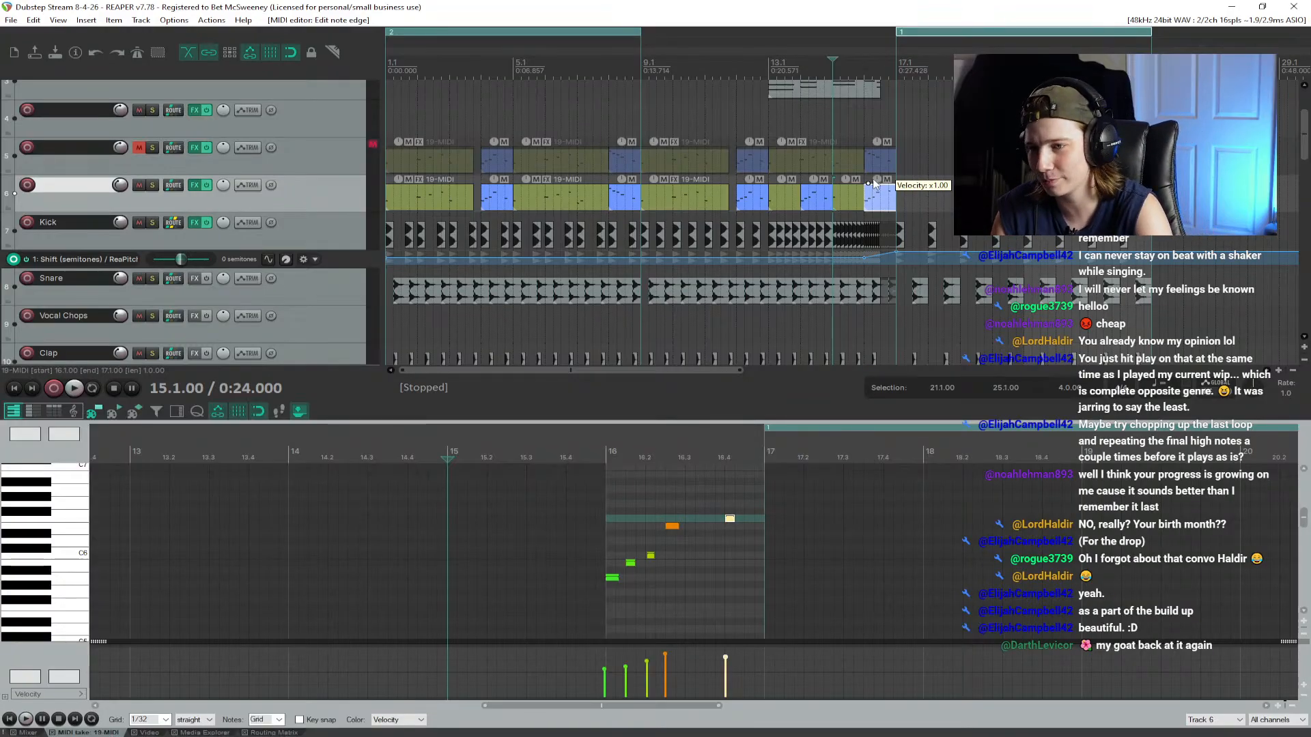
{"action": "key", "text": "space"}
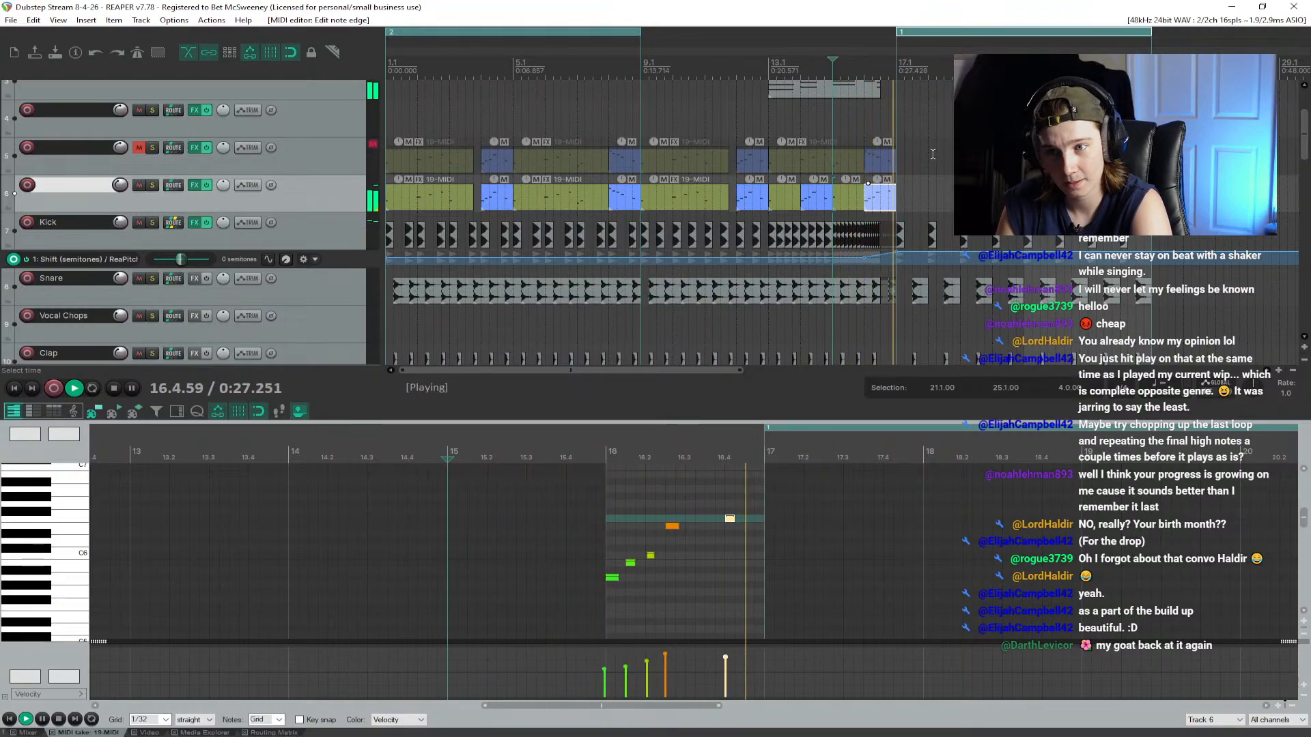
{"action": "key", "text": "space"}
{"action": "scroll", "coordinate": [240, 211], "scroll_direction": "down", "scroll_amount": 3}
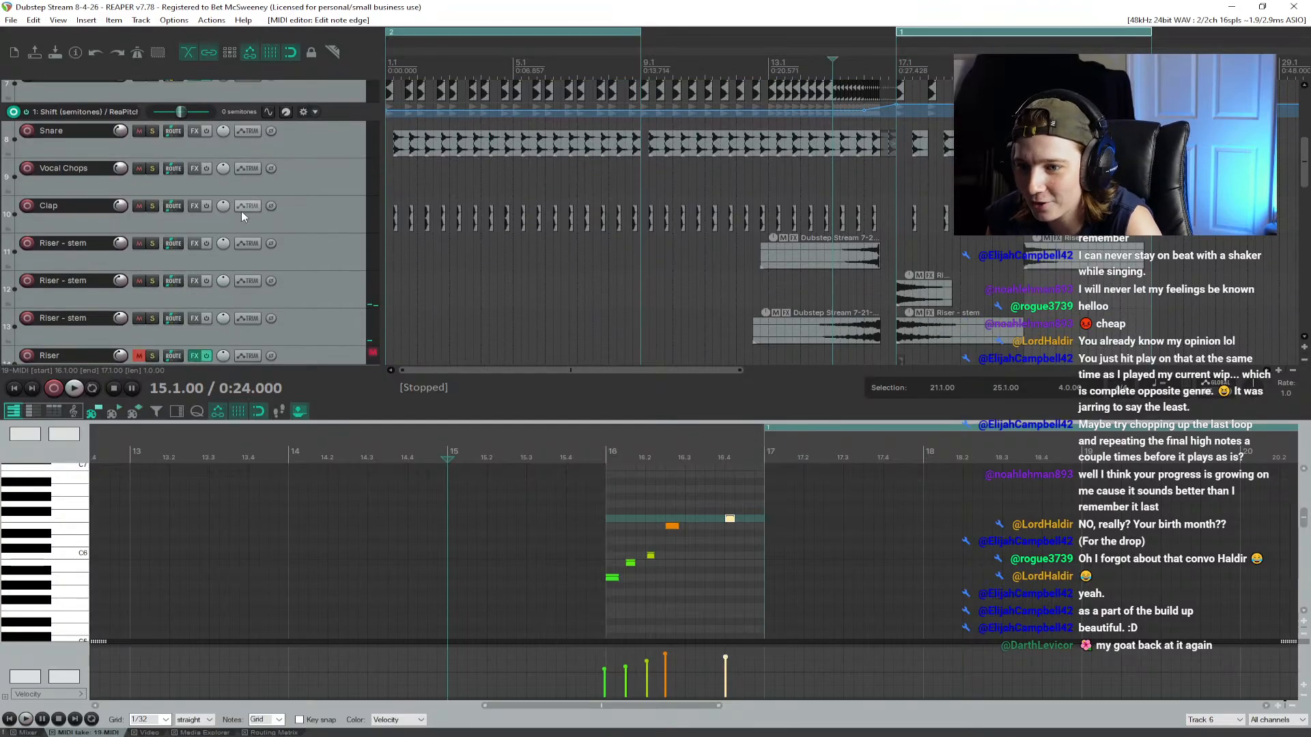
{"action": "scroll", "coordinate": [242, 211], "scroll_direction": "down", "scroll_amount": 10}
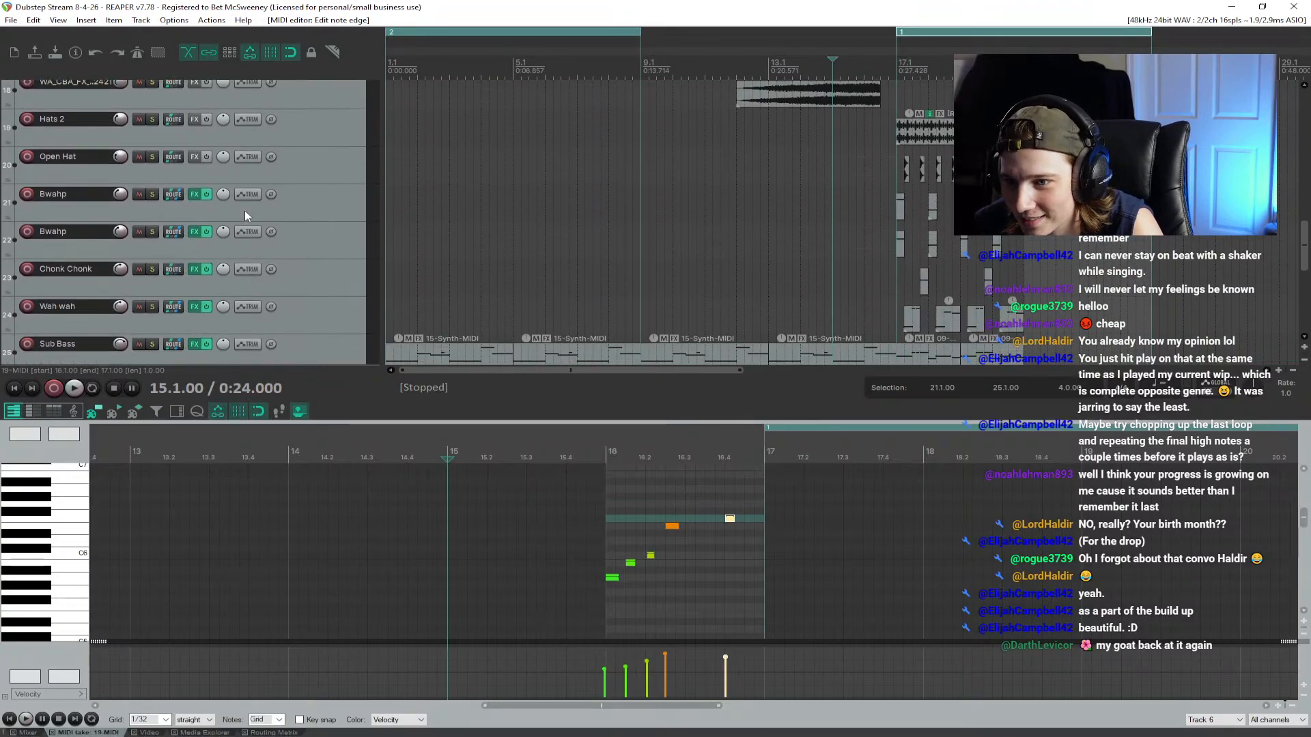
{"action": "scroll", "coordinate": [244, 211], "scroll_direction": "down", "scroll_amount": 3}
{"action": "key", "text": "space"}
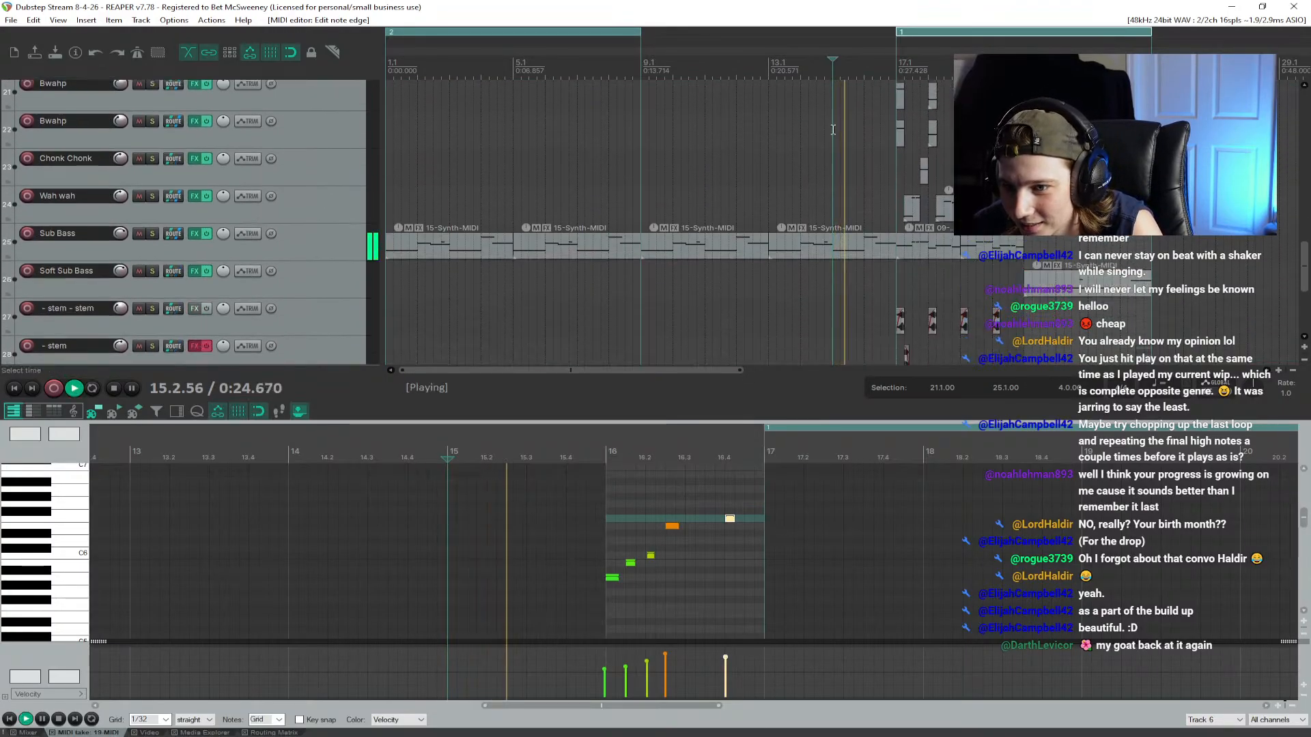
{"action": "scroll", "coordinate": [223, 281], "scroll_direction": "down", "scroll_amount": 1}
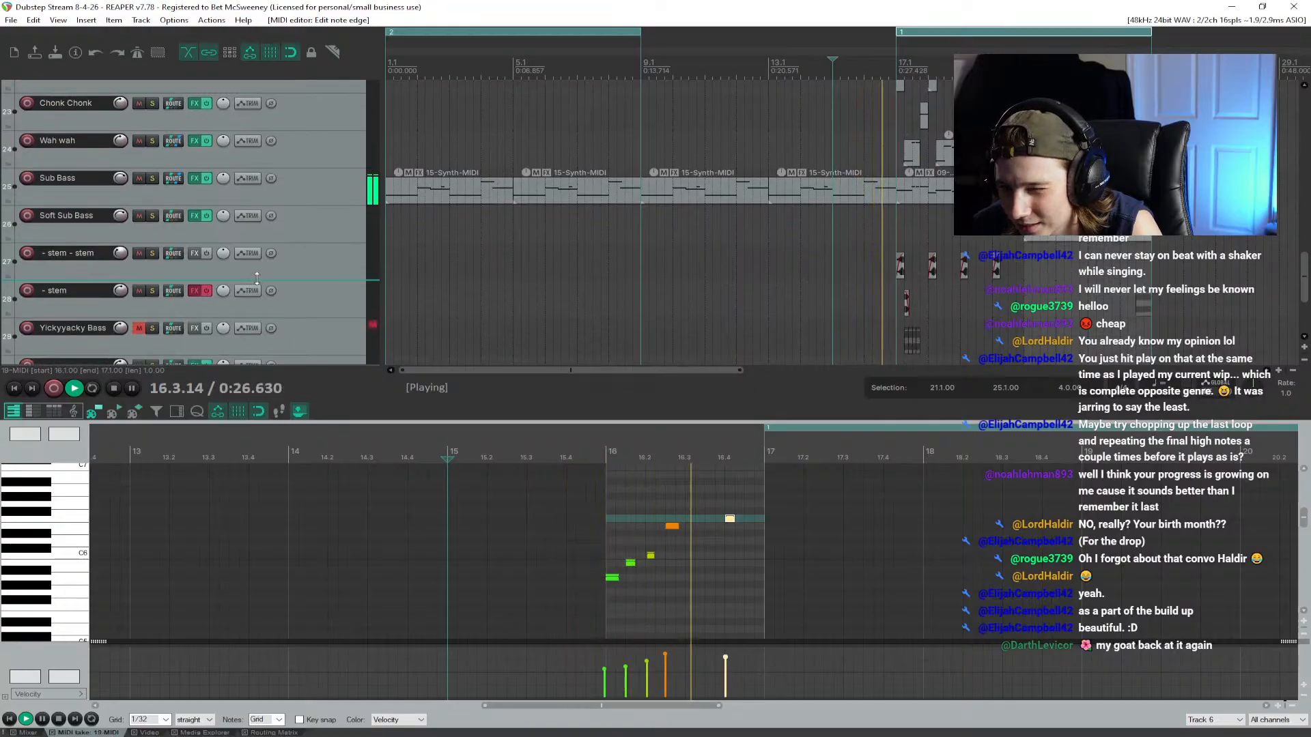
{"action": "scroll", "coordinate": [258, 276], "scroll_direction": "up", "scroll_amount": 9}
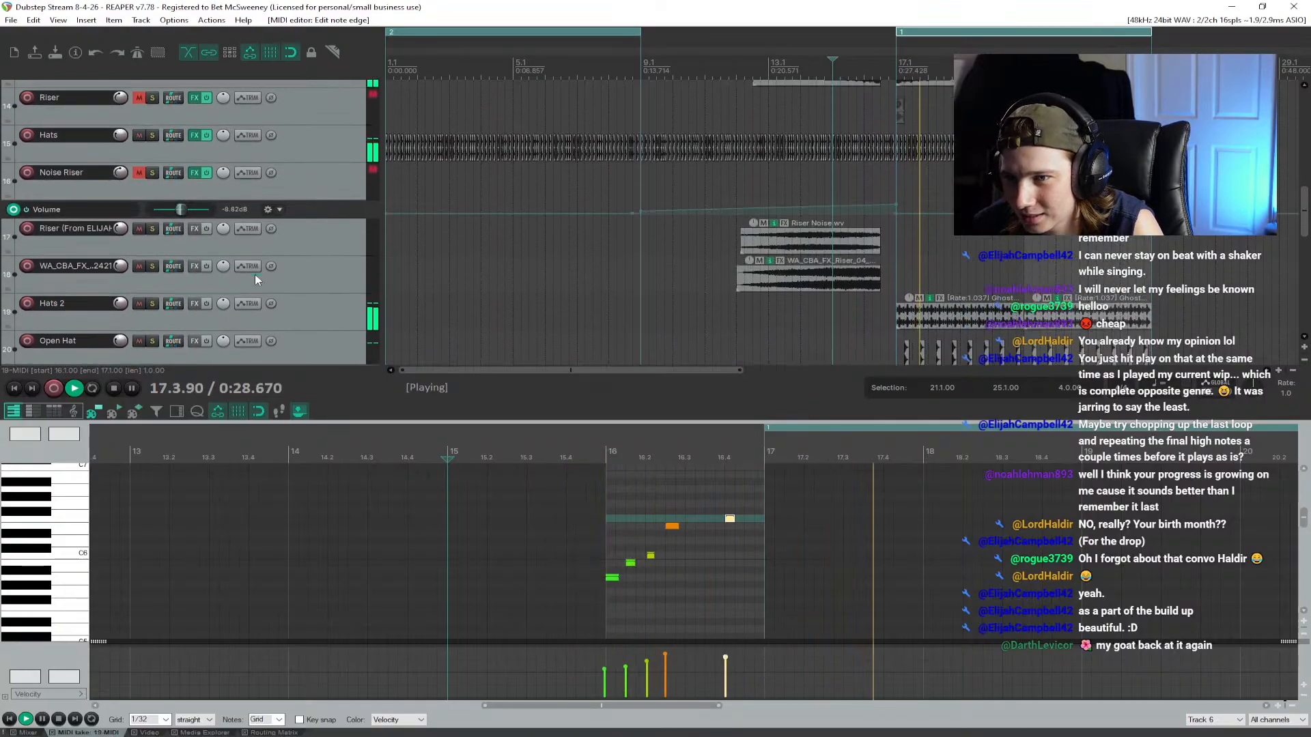
{"action": "scroll", "coordinate": [256, 276], "scroll_direction": "up", "scroll_amount": 6}
{"action": "key", "text": "space"}
Step: Adjust the item edges at the drop boundary so the bar 16 MIDI item on track 6 ends at 17.1
{"action": "scroll", "coordinate": [1033, 277], "scroll_direction": "up", "scroll_amount": 5}
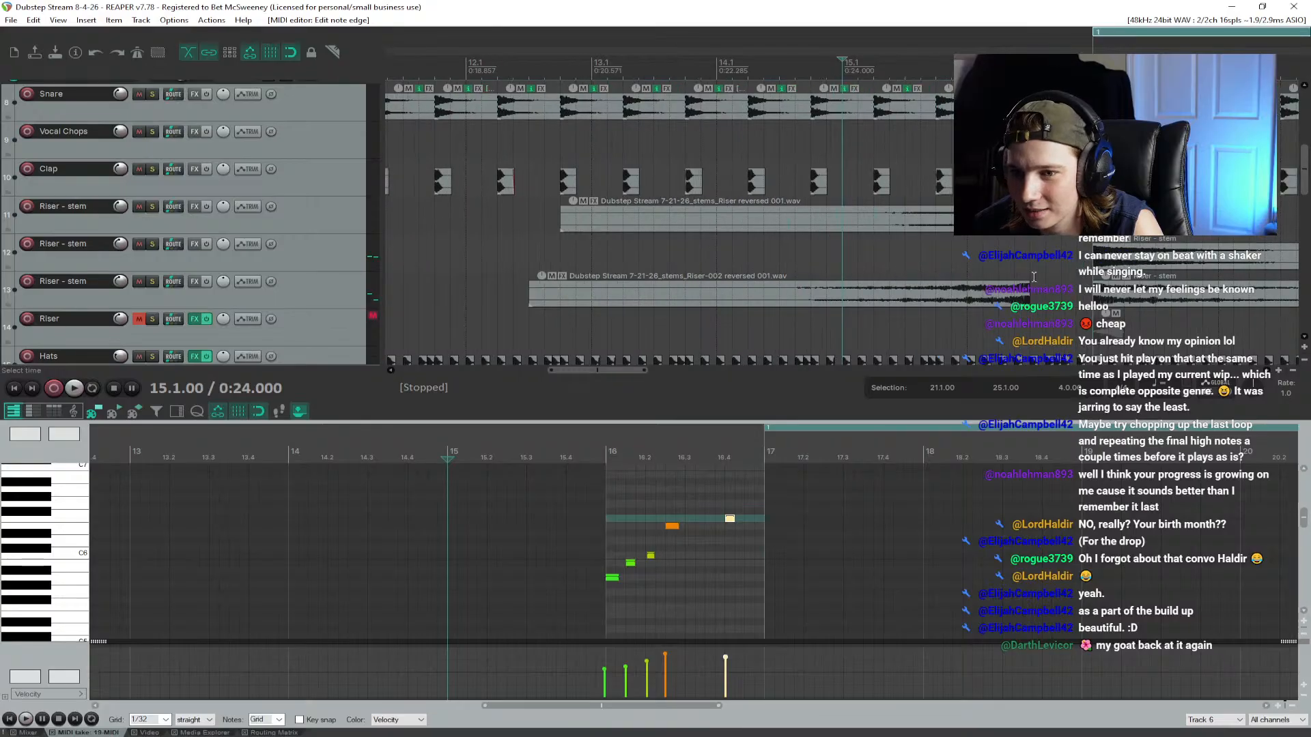
{"action": "scroll", "coordinate": [294, 247], "scroll_direction": "up", "scroll_amount": 4}
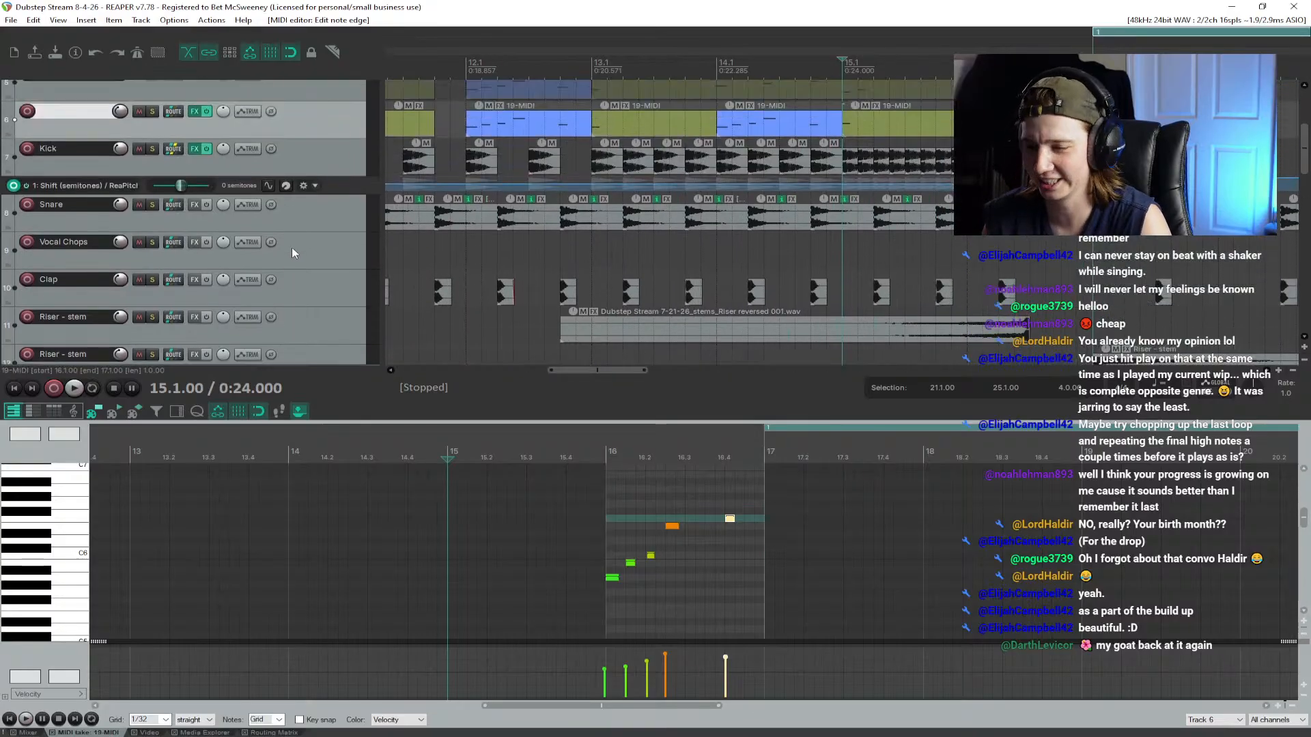
{"action": "scroll", "coordinate": [842, 222], "scroll_direction": "down", "scroll_amount": 4}
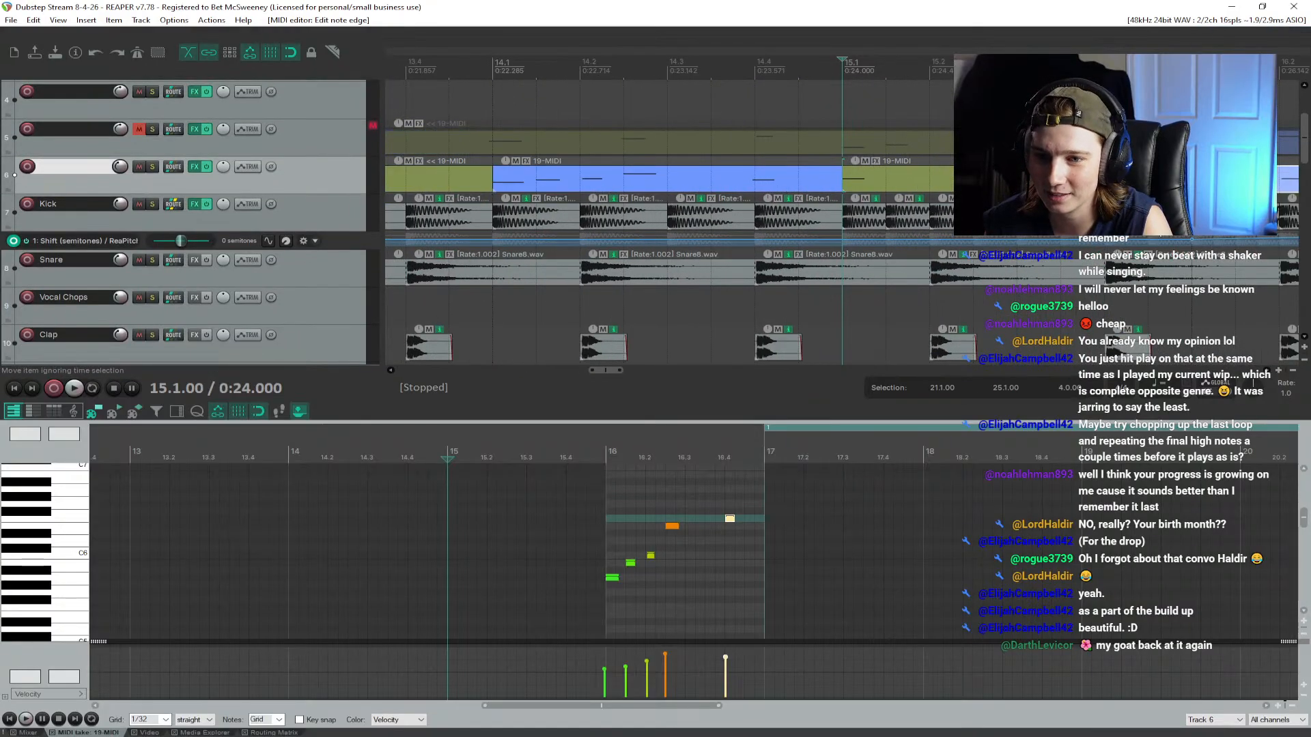
{"action": "left_click", "coordinate": [1020, 63]}
{"action": "scroll", "coordinate": [989, 143], "scroll_direction": "up", "scroll_amount": 10}
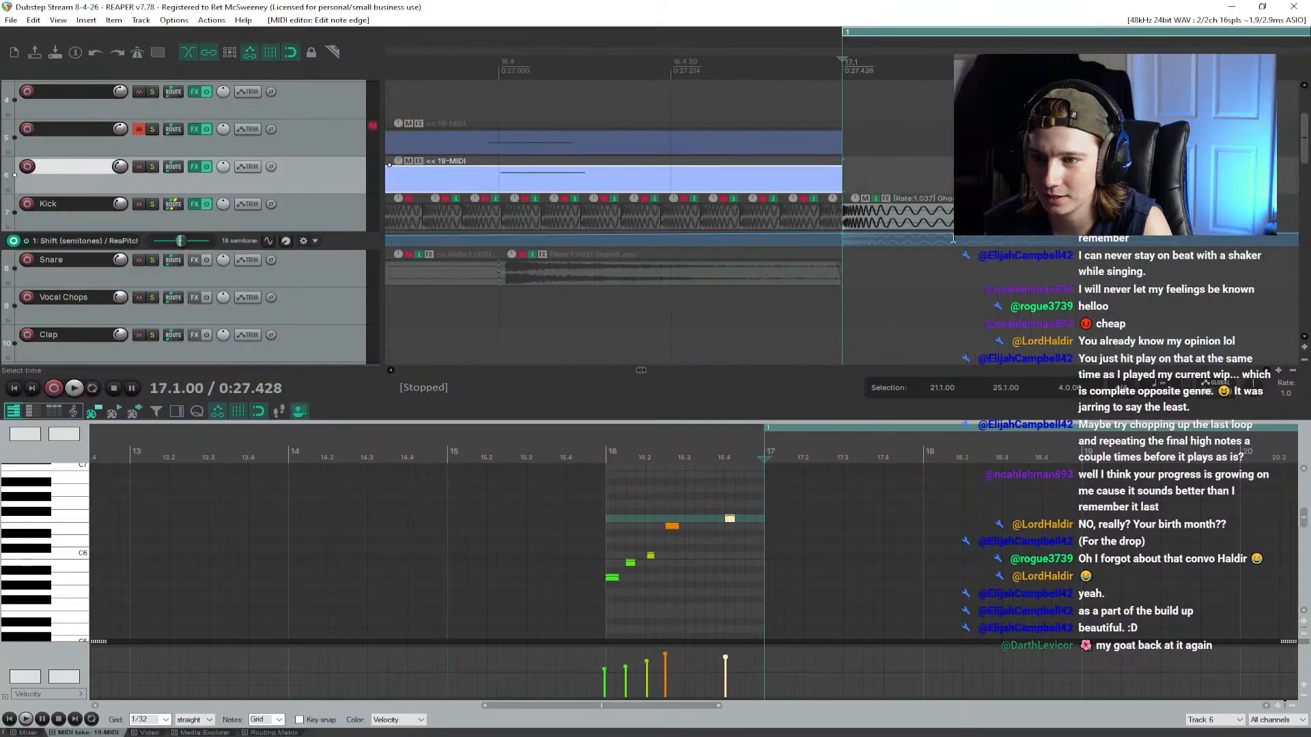
{"action": "left_click_drag", "start_coordinate": [837, 216], "coordinate": [842, 175]}
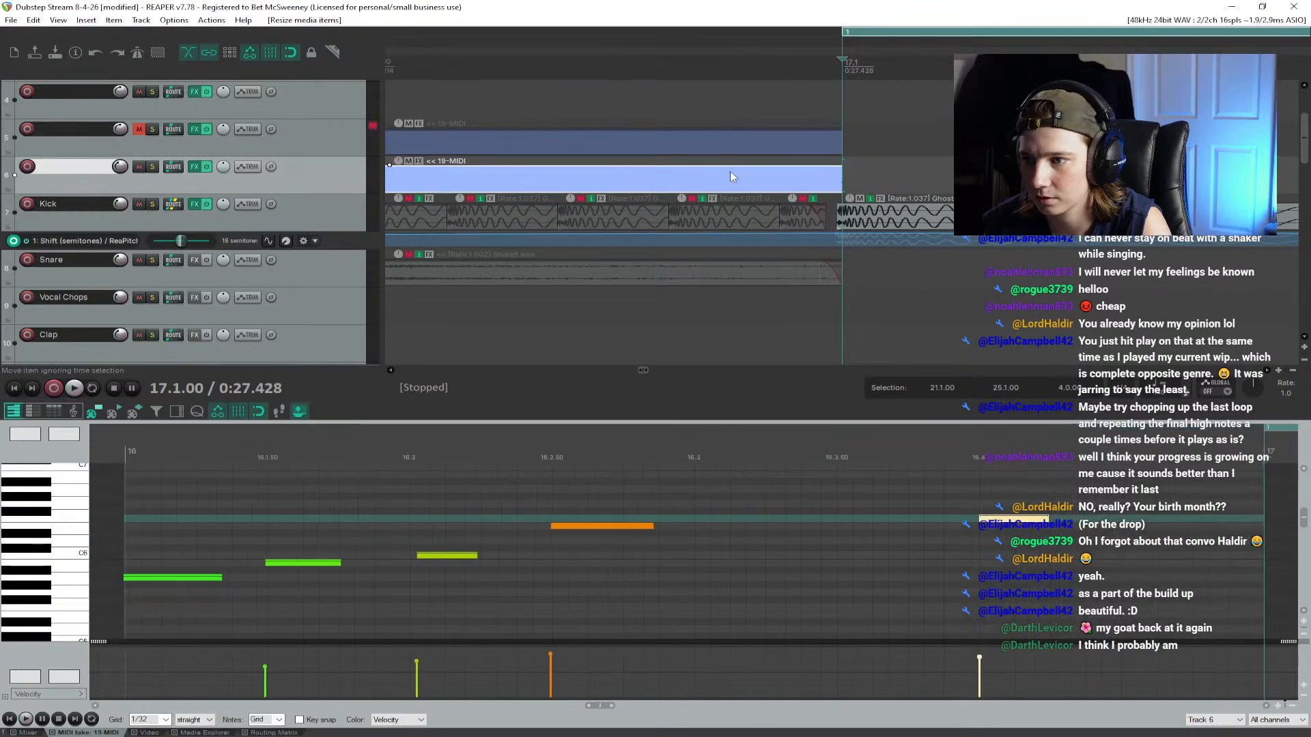
{"action": "scroll", "coordinate": [1069, 535], "scroll_direction": "down", "scroll_amount": 2}
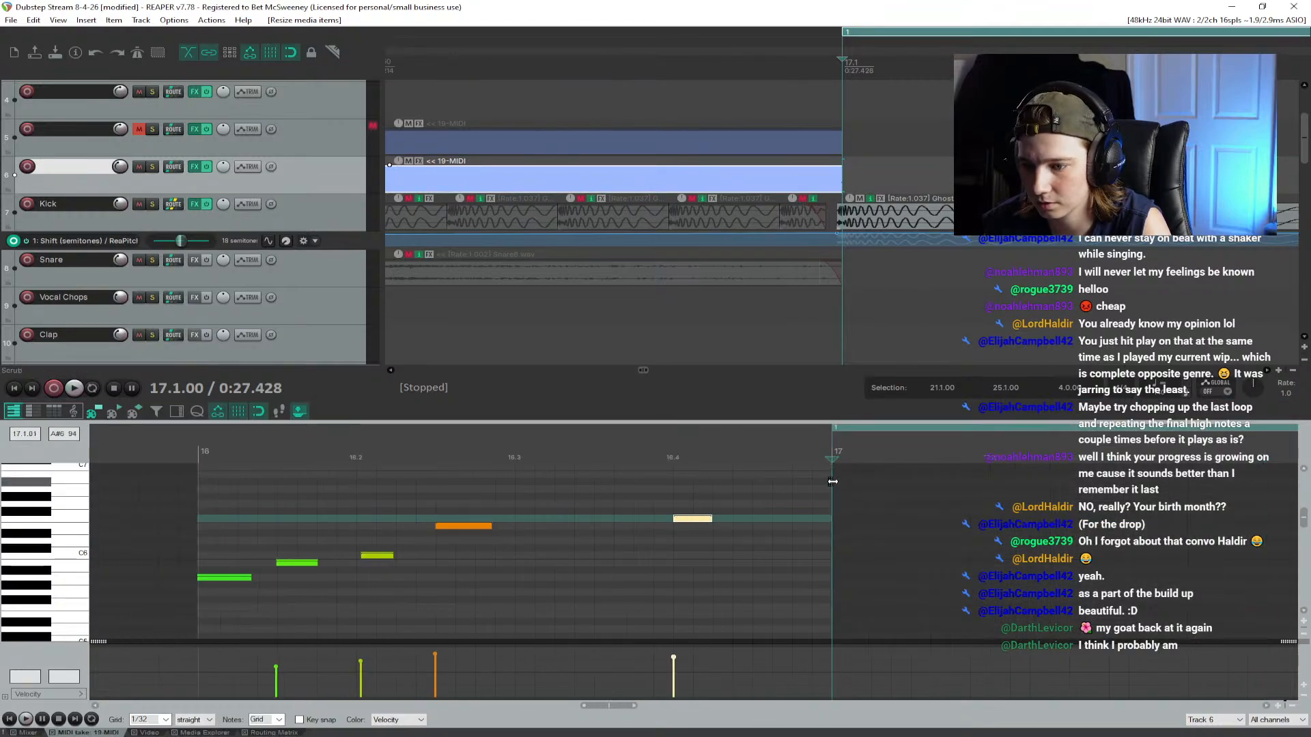
{"action": "left_click_drag", "start_coordinate": [833, 481], "coordinate": [872, 482]}
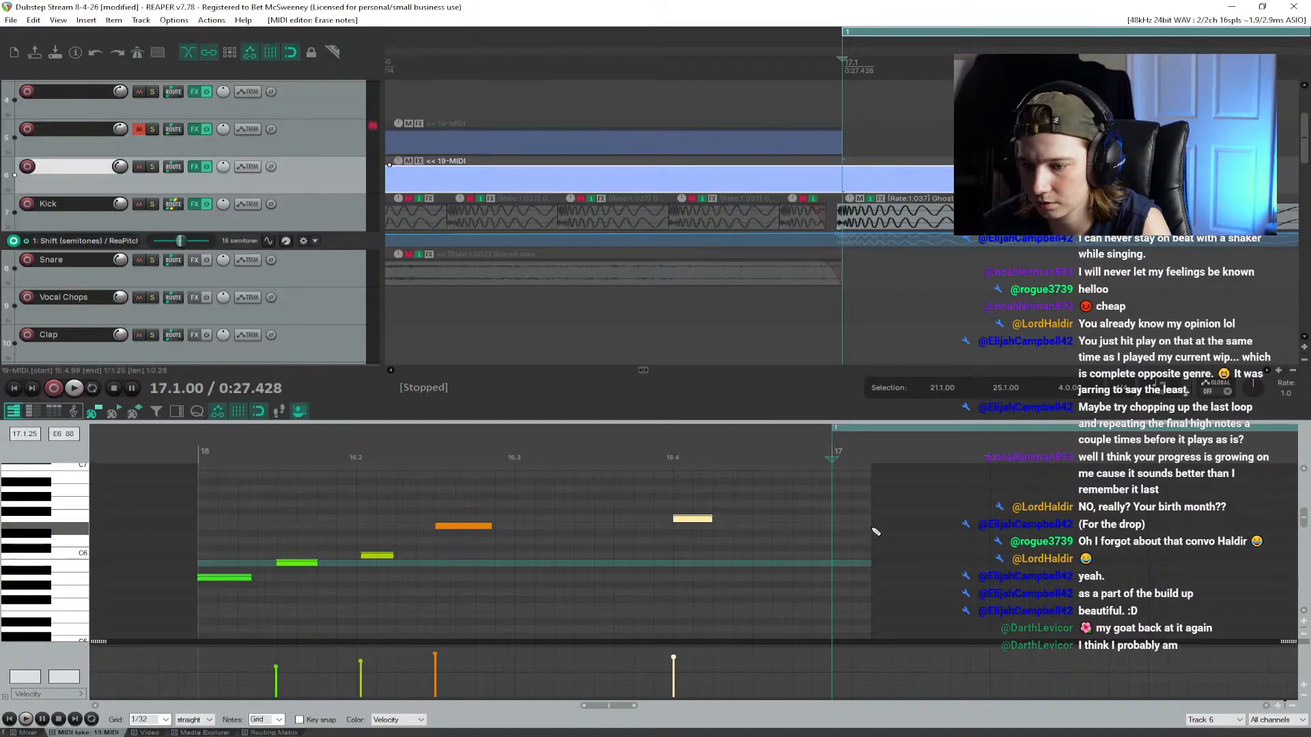
{"action": "left_click_drag", "start_coordinate": [876, 532], "coordinate": [833, 532]}
Step: Play the bar 16 melody phrase from 16.1 through the gap before the drop
{"action": "scroll", "coordinate": [866, 175], "scroll_direction": "up", "scroll_amount": 3}
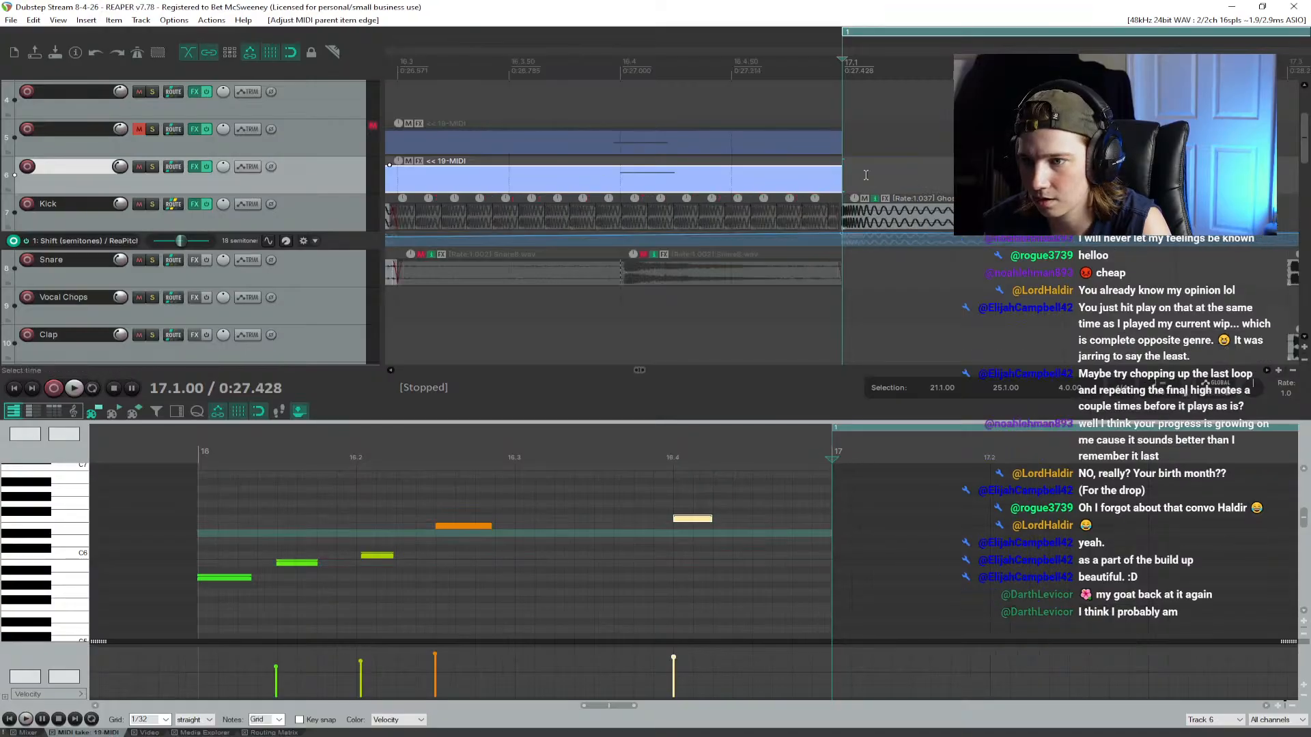
{"action": "scroll", "coordinate": [865, 175], "scroll_direction": "down", "scroll_amount": 3}
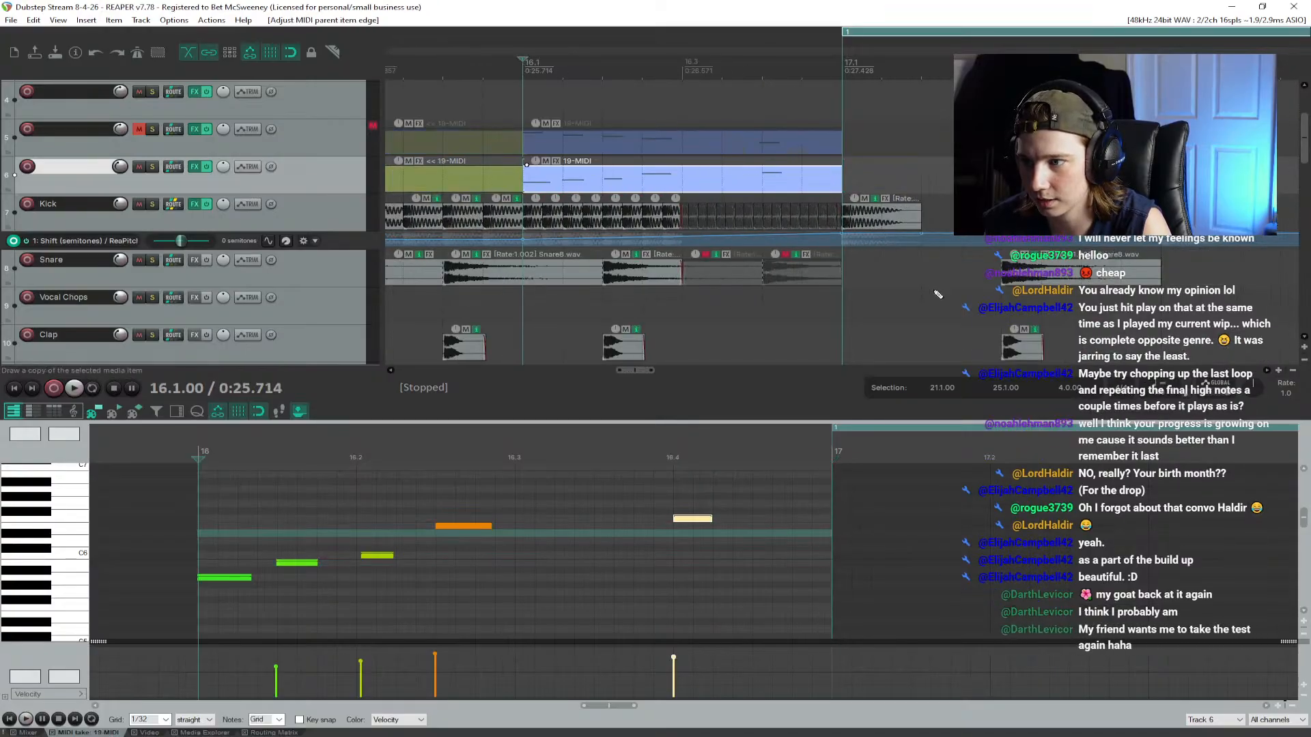
{"action": "key", "text": "space"}
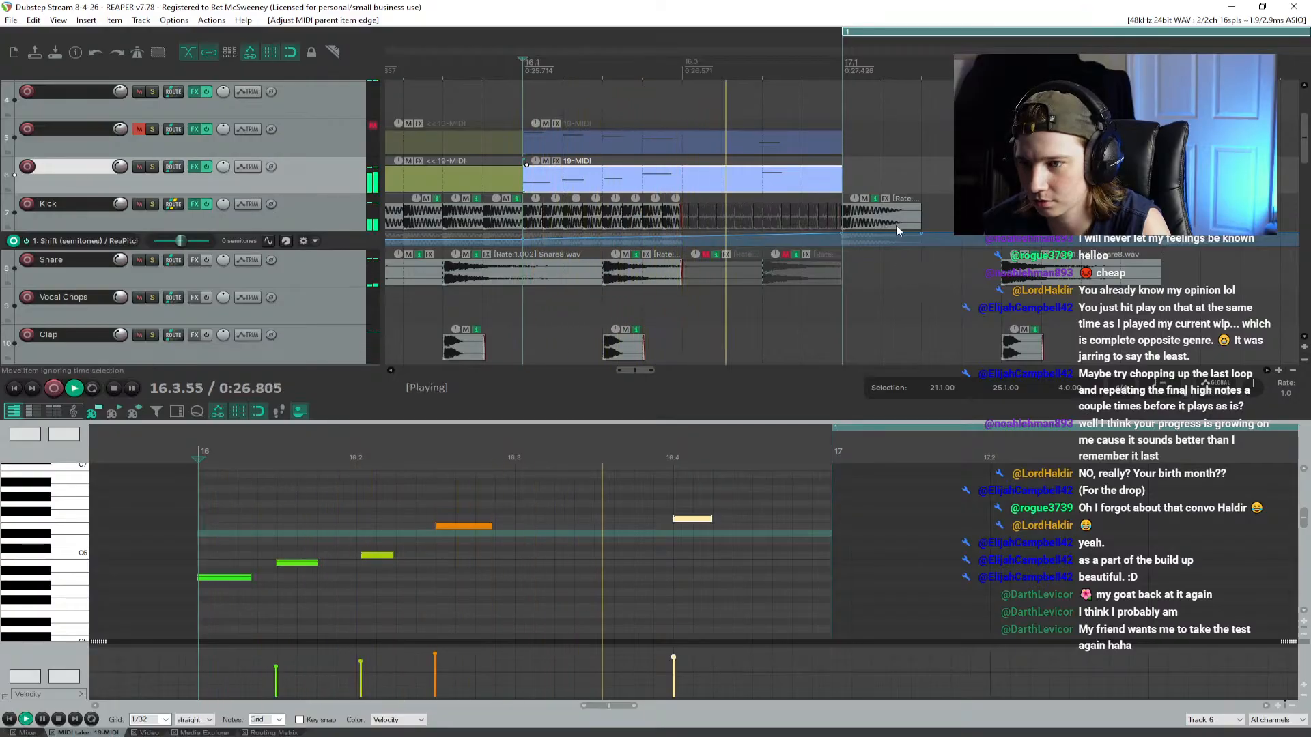
{"action": "key", "text": "space"}
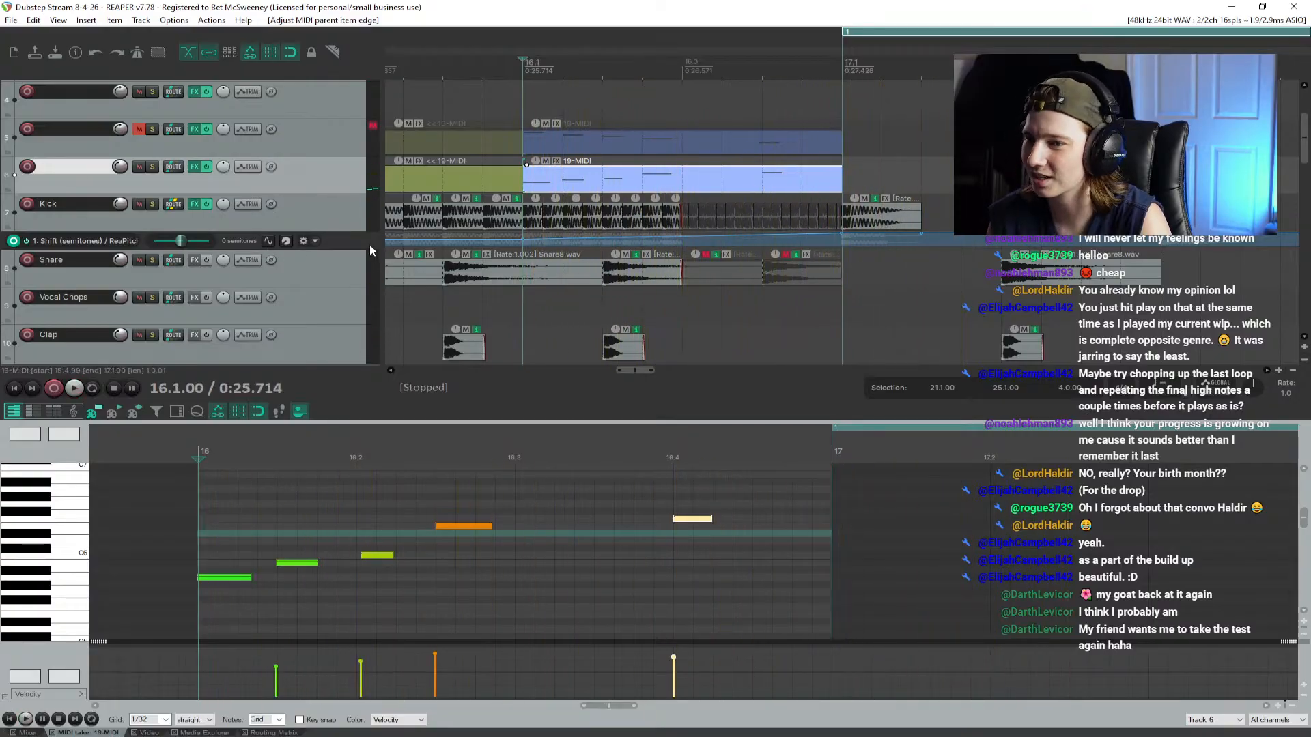
Step: Move the two Riser - stem items at the bar 17 drop slightly earlier, audition from 16.2.50, and save the project
{"action": "scroll", "coordinate": [273, 258], "scroll_direction": "down", "scroll_amount": 6}
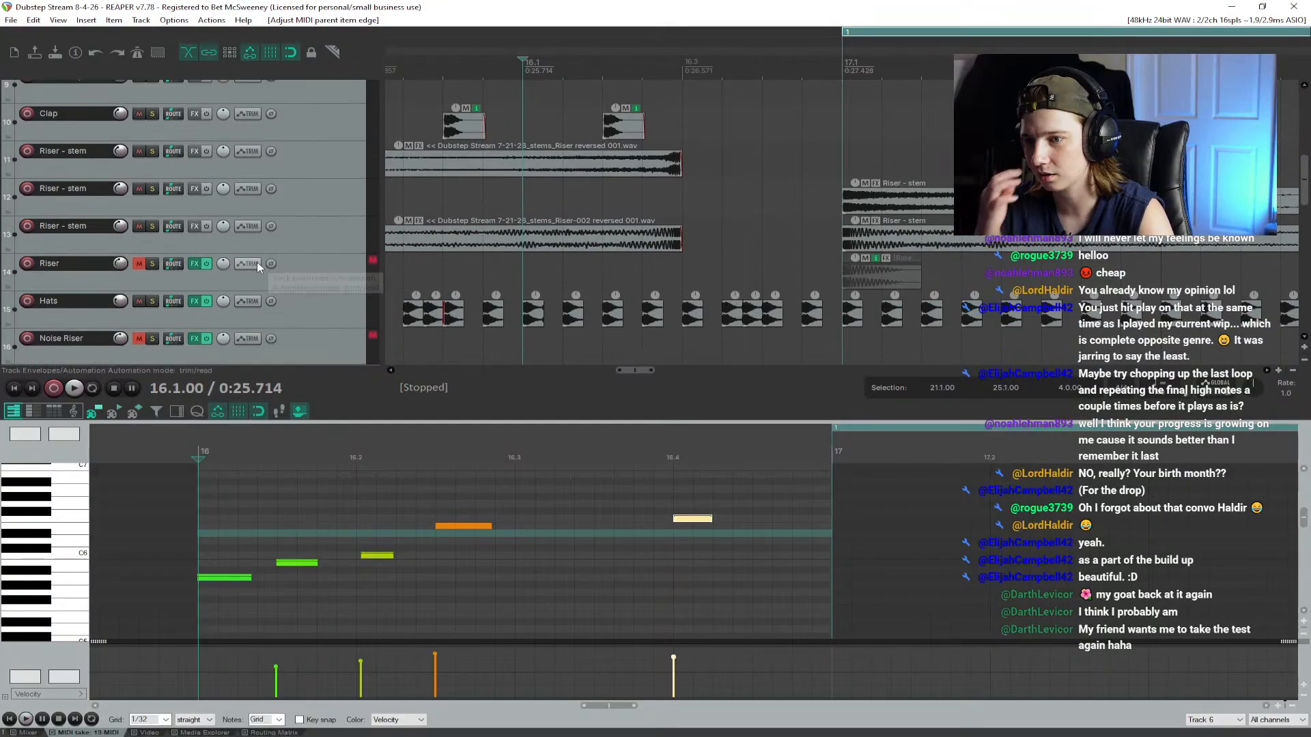
{"action": "left_click", "coordinate": [903, 208]}
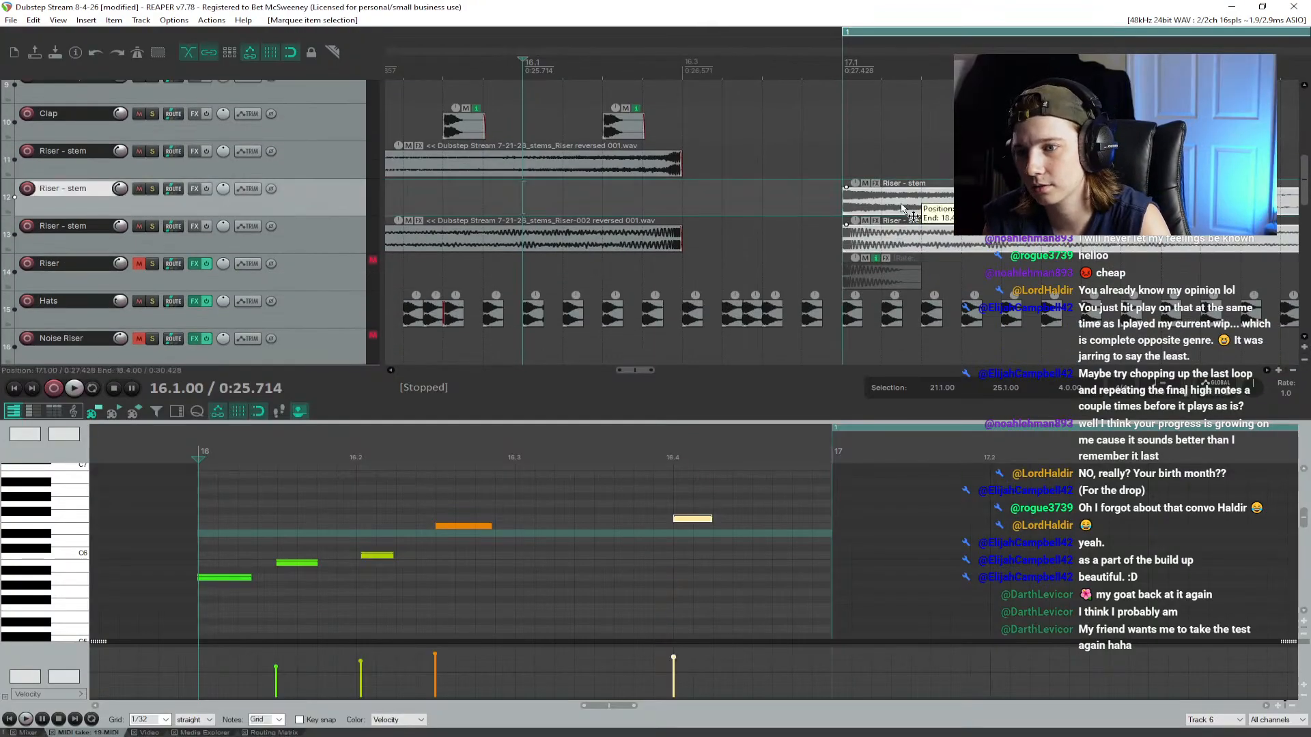
{"action": "mouse_move", "coordinate": [901, 213]}
{"action": "left_mouse_down"}
{"action": "mouse_move", "coordinate": [912, 203]}
{"action": "mouse_move", "coordinate": [892, 203]}
{"action": "left_mouse_up"}
{"action": "left_click", "coordinate": [642, 60]}
{"action": "key", "text": "space"}
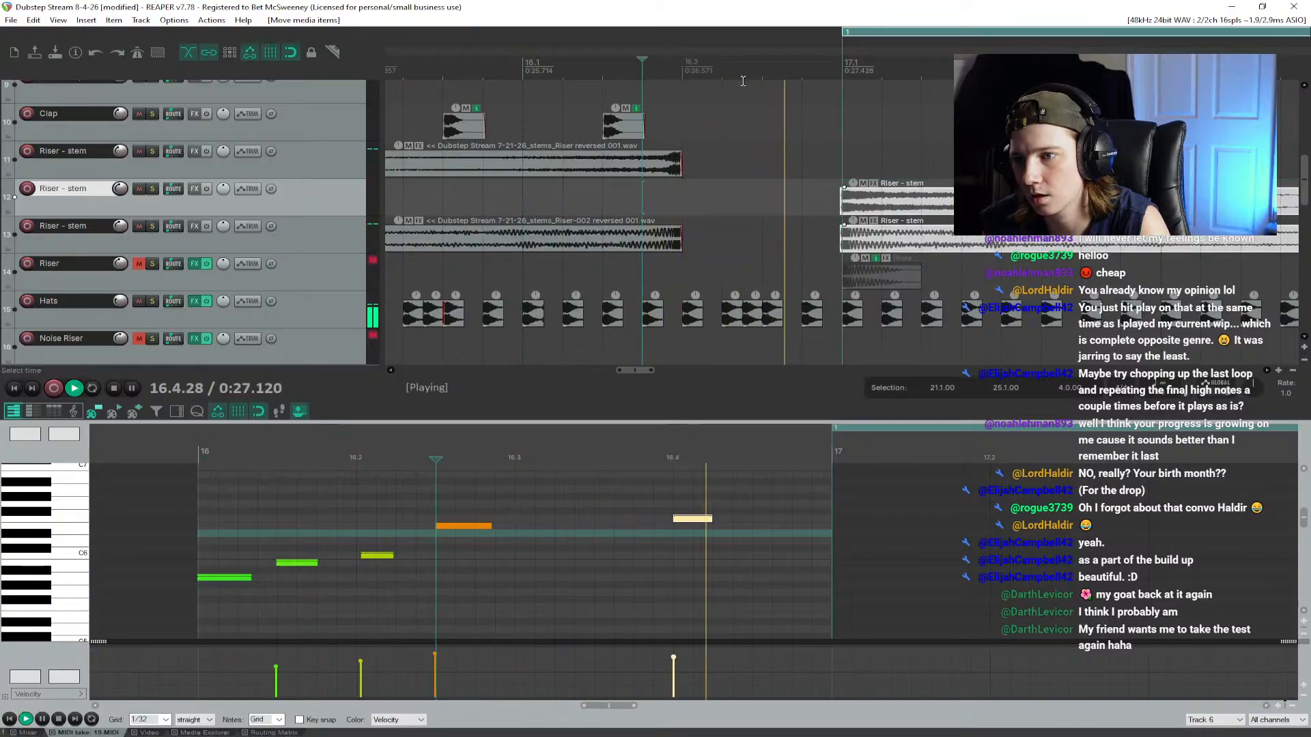
{"action": "key", "text": "space"}
{"action": "key", "text": "ctrl+s"}
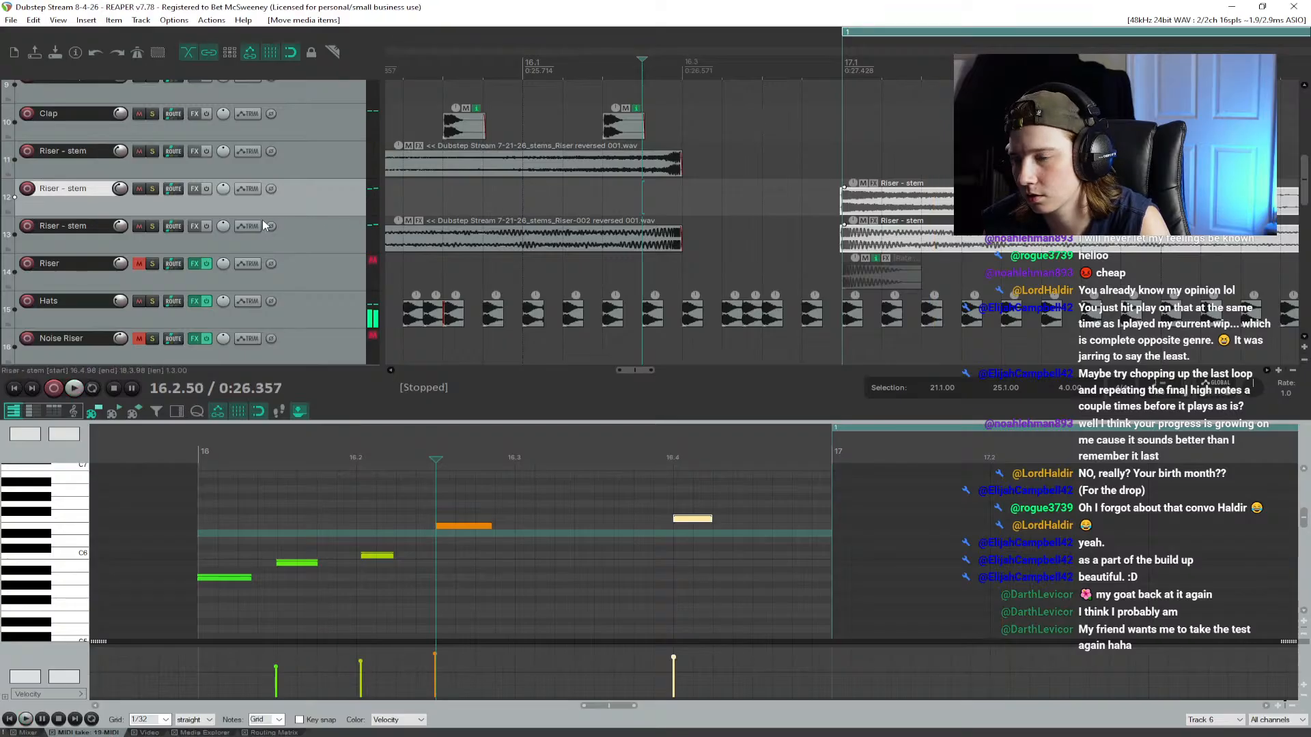
Step: Play the end of bar 16 and check the track meters for sounds spilling into the gap
{"action": "scroll", "coordinate": [266, 225], "scroll_direction": "down", "scroll_amount": 3}
{"action": "scroll", "coordinate": [266, 225], "scroll_direction": "up", "scroll_amount": 3}
{"action": "key", "text": "space"}
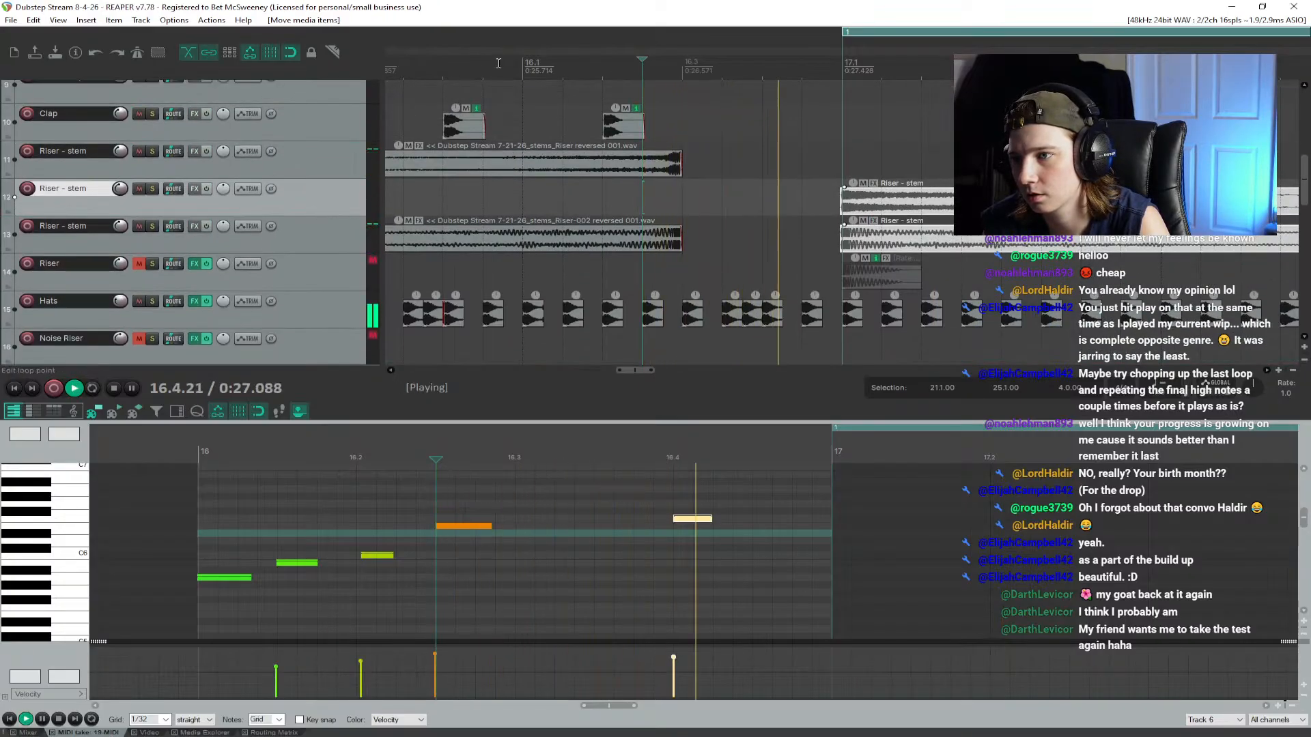
{"action": "scroll", "coordinate": [254, 210], "scroll_direction": "up", "scroll_amount": 2}
{"action": "scroll", "coordinate": [256, 205], "scroll_direction": "up", "scroll_amount": 7}
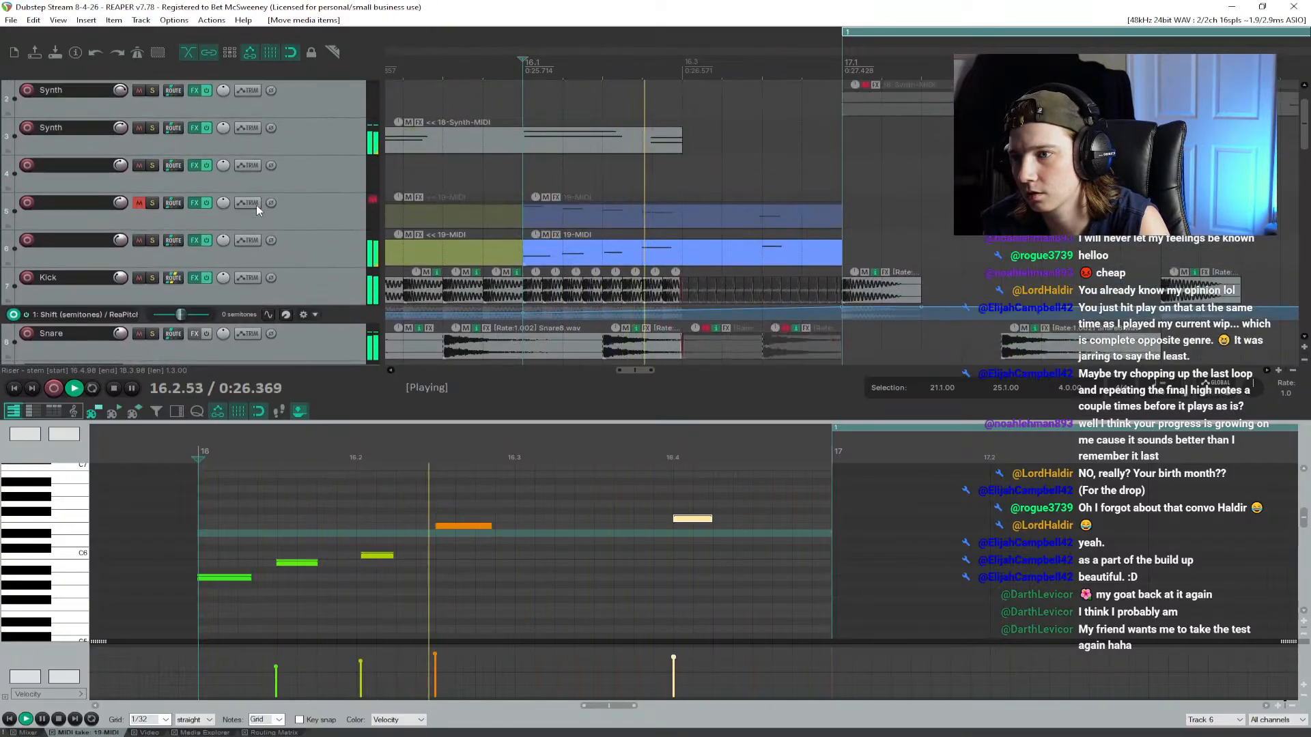
{"action": "key", "text": "space"}
Step: Show the third Synth track's volume envelope and cut it abruptly to -inf dB from 16.3 onward
{"action": "left_click", "coordinate": [684, 179]}
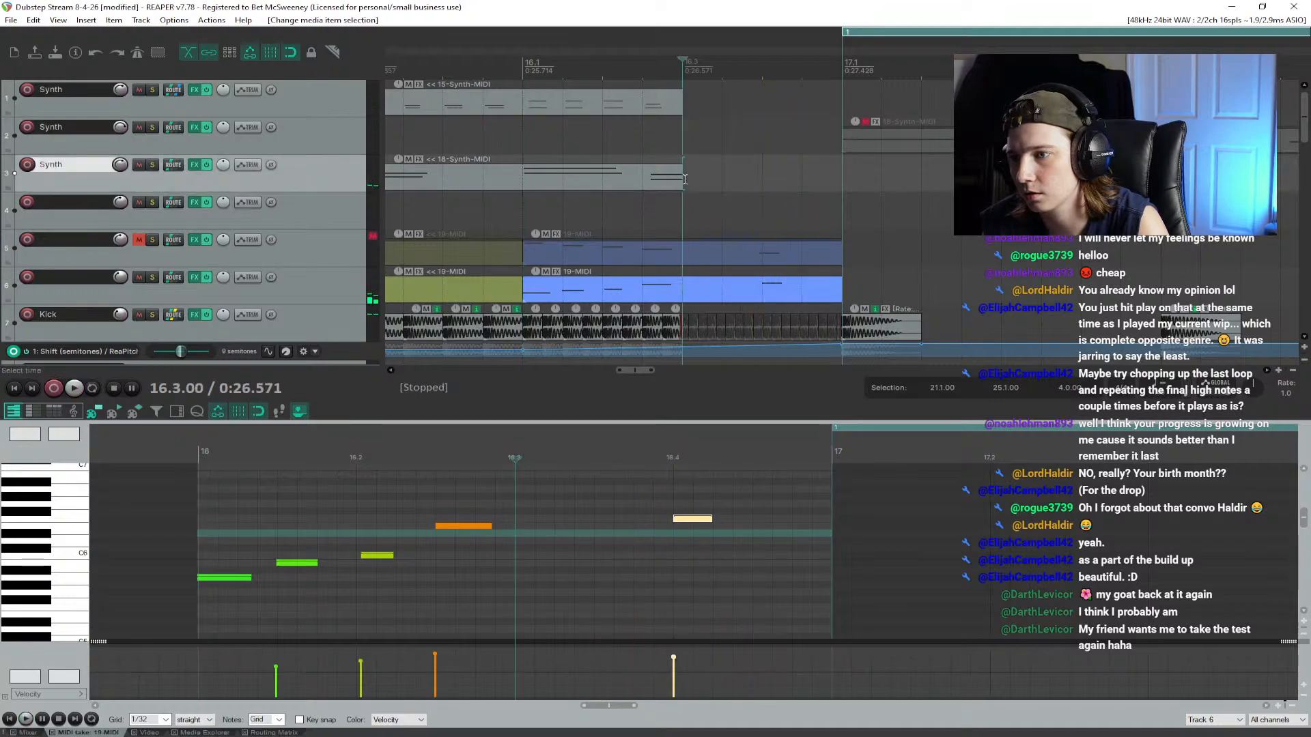
{"action": "key", "text": "v"}
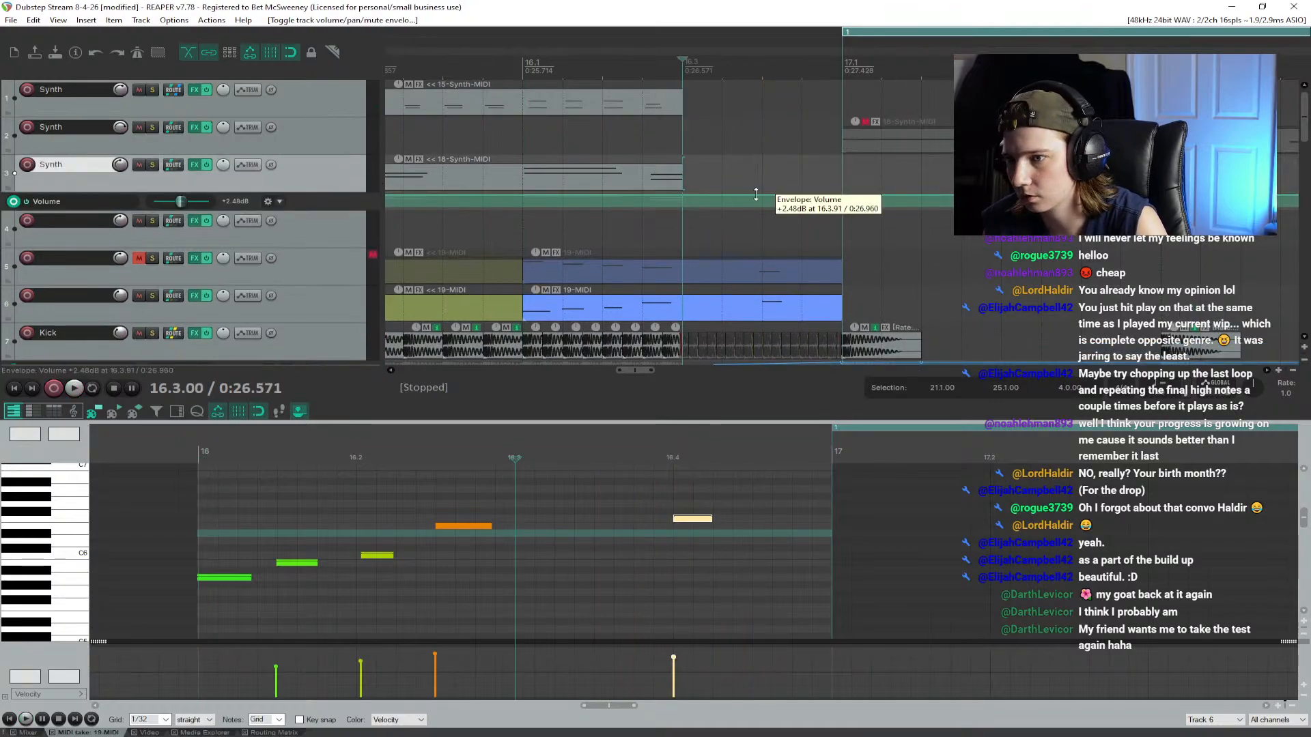
{"action": "left_click", "coordinate": [684, 195]}
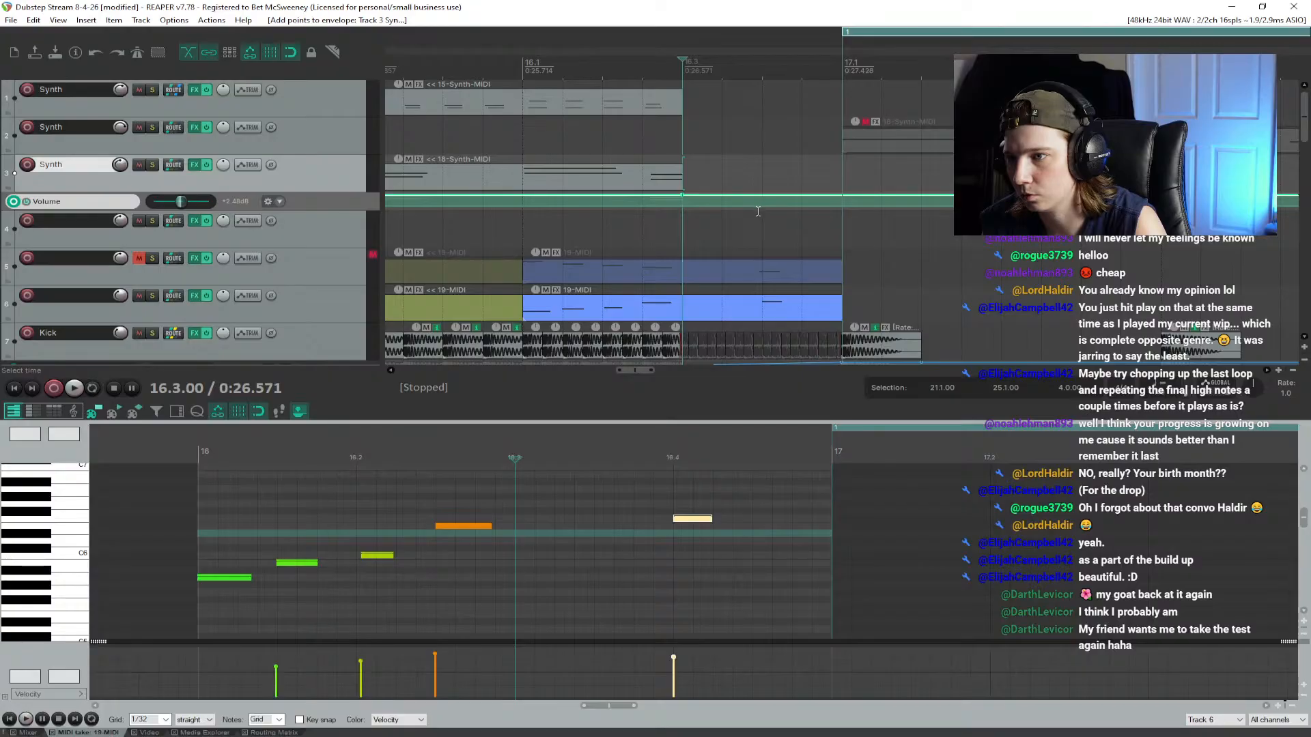
{"action": "left_click_drag", "start_coordinate": [721, 197], "coordinate": [748, 334]}
{"action": "left_click_drag", "start_coordinate": [722, 204], "coordinate": [682, 204]}
Step: Audition the synth cut from 16.1.50 and save the project
{"action": "left_click", "coordinate": [563, 73]}
{"action": "key", "text": "space"}
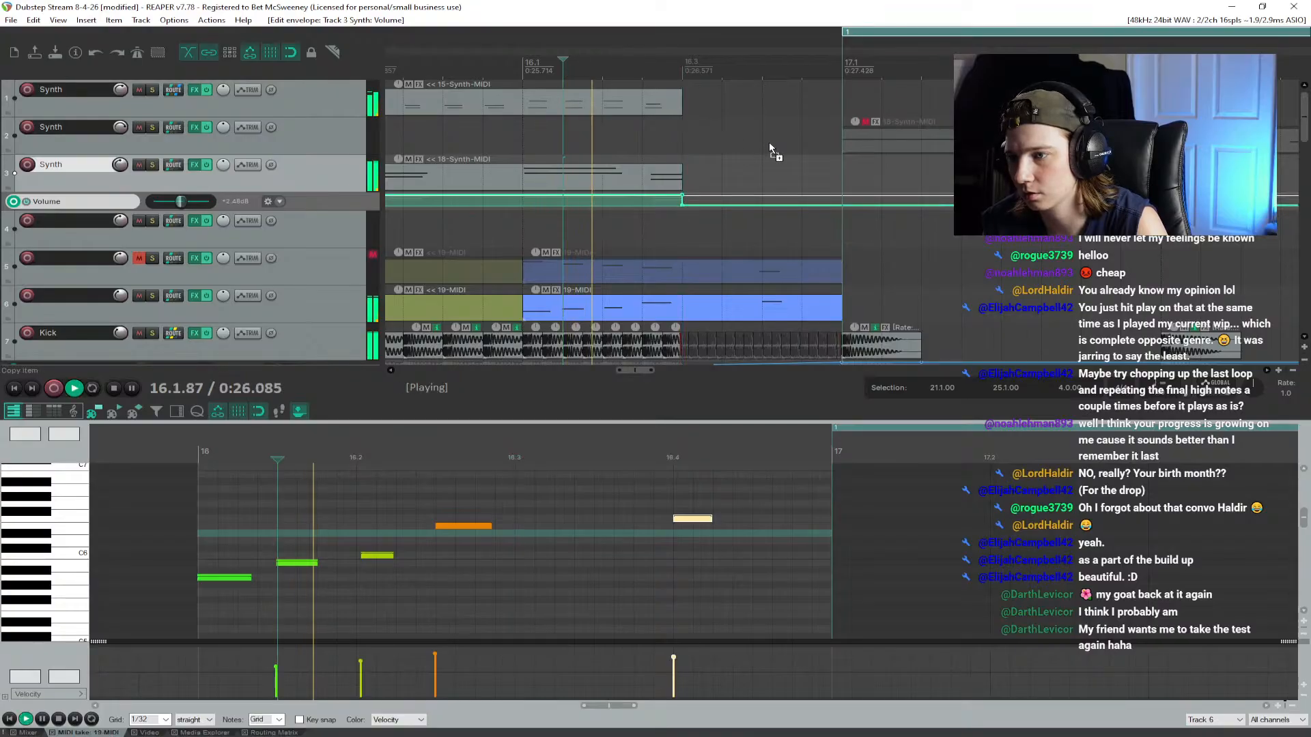
{"action": "key", "text": "ctrl+s"}
{"action": "key", "text": "space"}
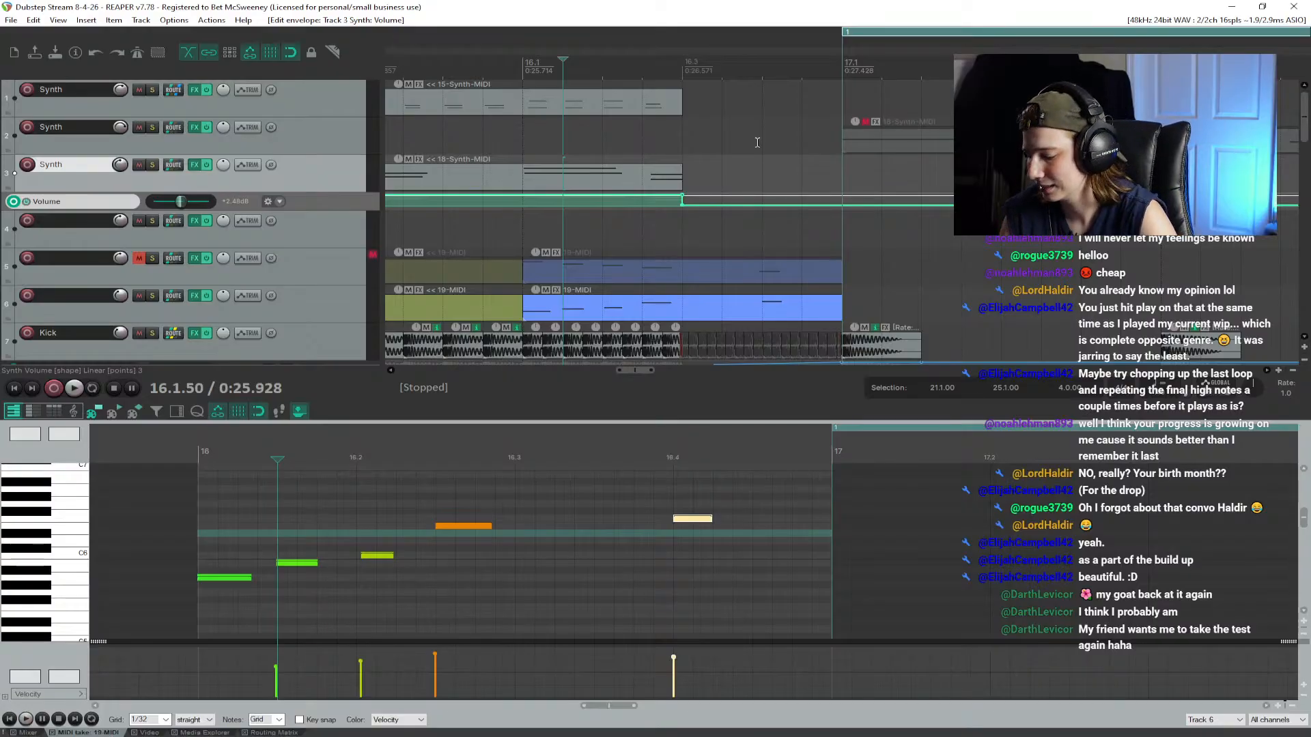
Step: Play from 16.1 through the gap and into the drop
{"action": "scroll", "coordinate": [672, 117], "scroll_direction": "down", "scroll_amount": 3}
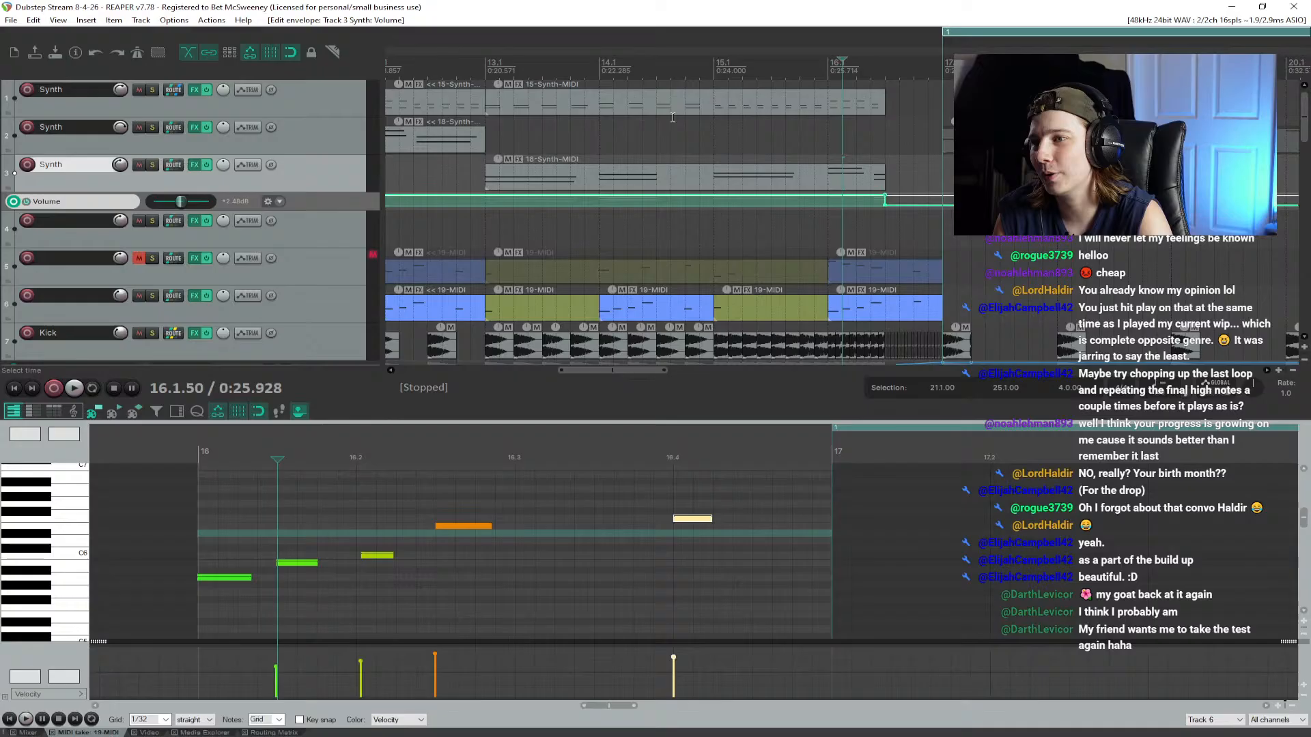
{"action": "left_click", "coordinate": [828, 60]}
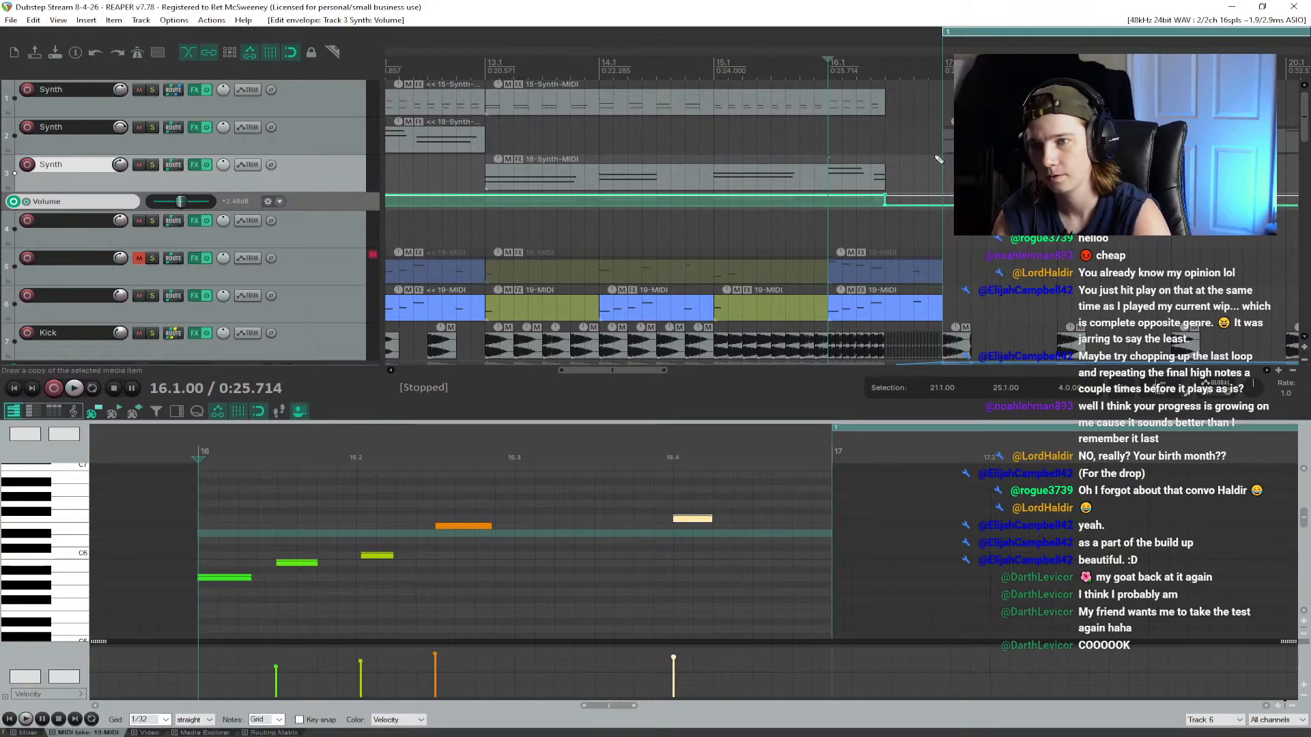
{"action": "key", "text": "space"}
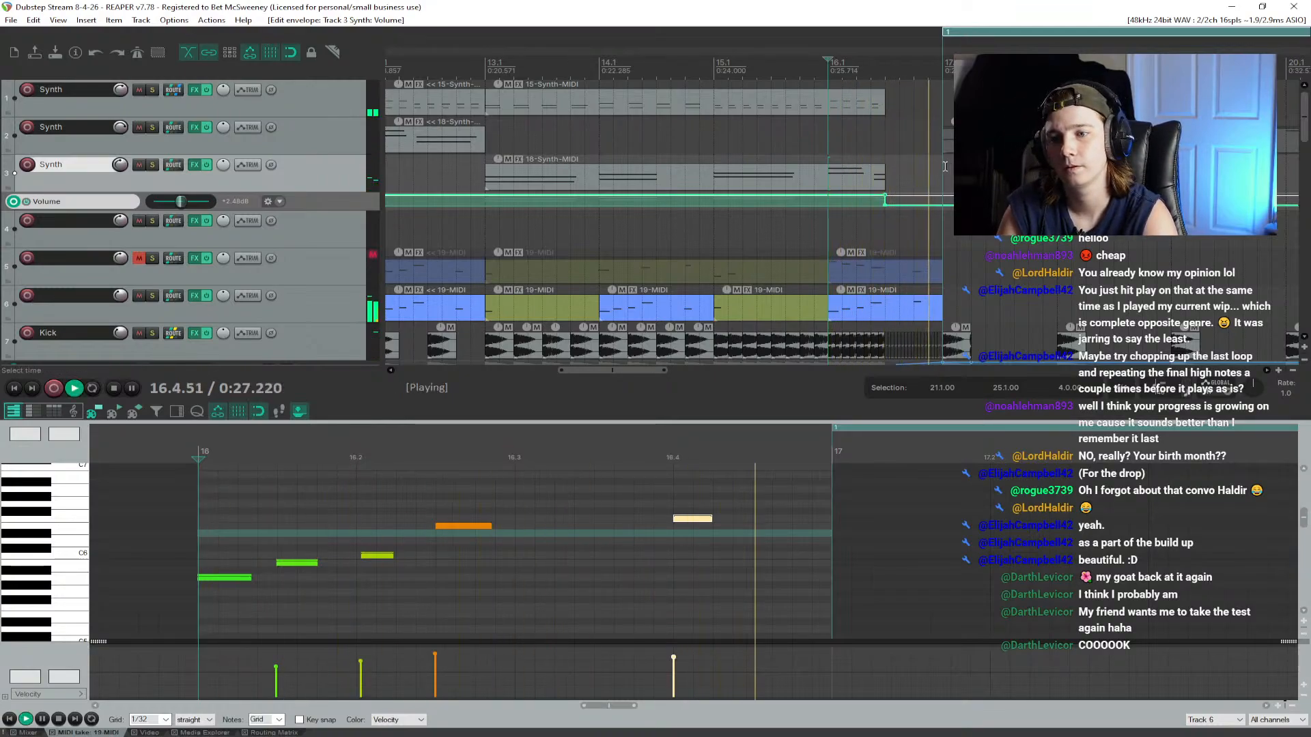
{"action": "scroll", "coordinate": [918, 167], "scroll_direction": "down", "scroll_amount": 3}
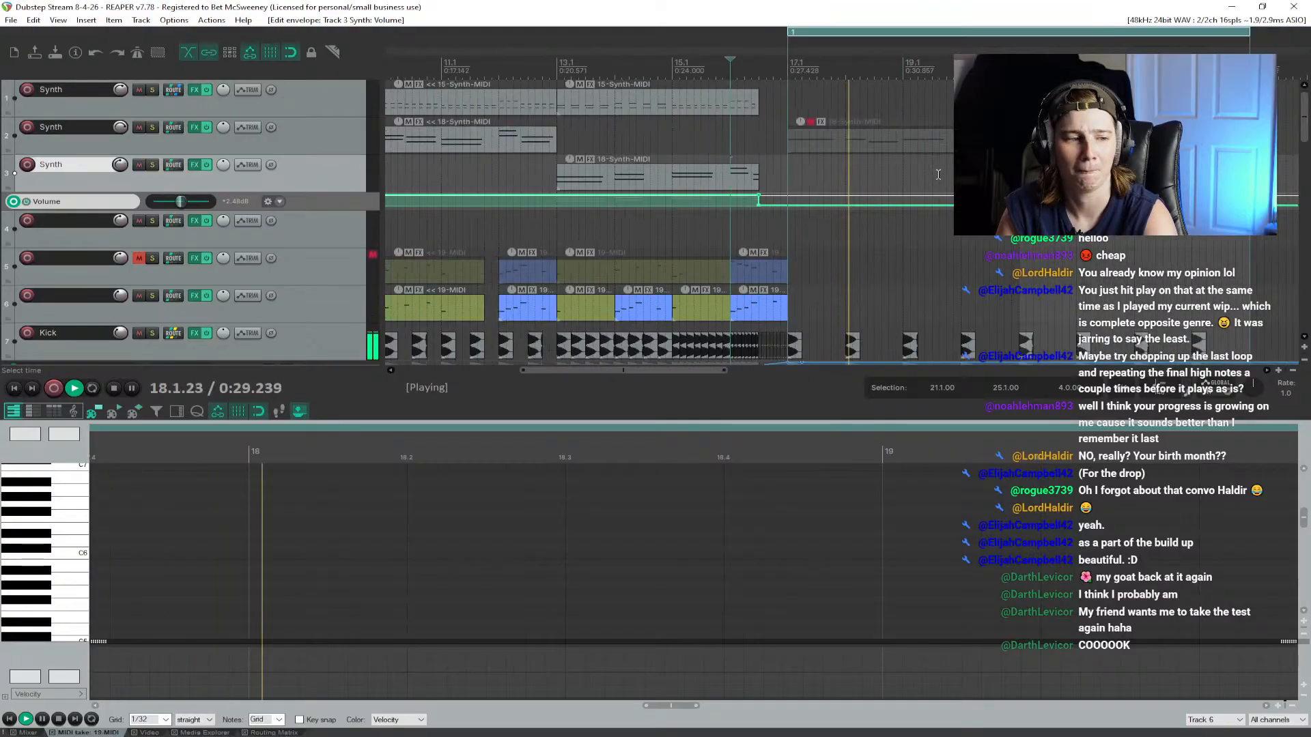
Step: Play the build-up from 13.1 into the drop and set the Sub Bass track volume to +7.16 dB
{"action": "left_click", "coordinate": [639, 60]}
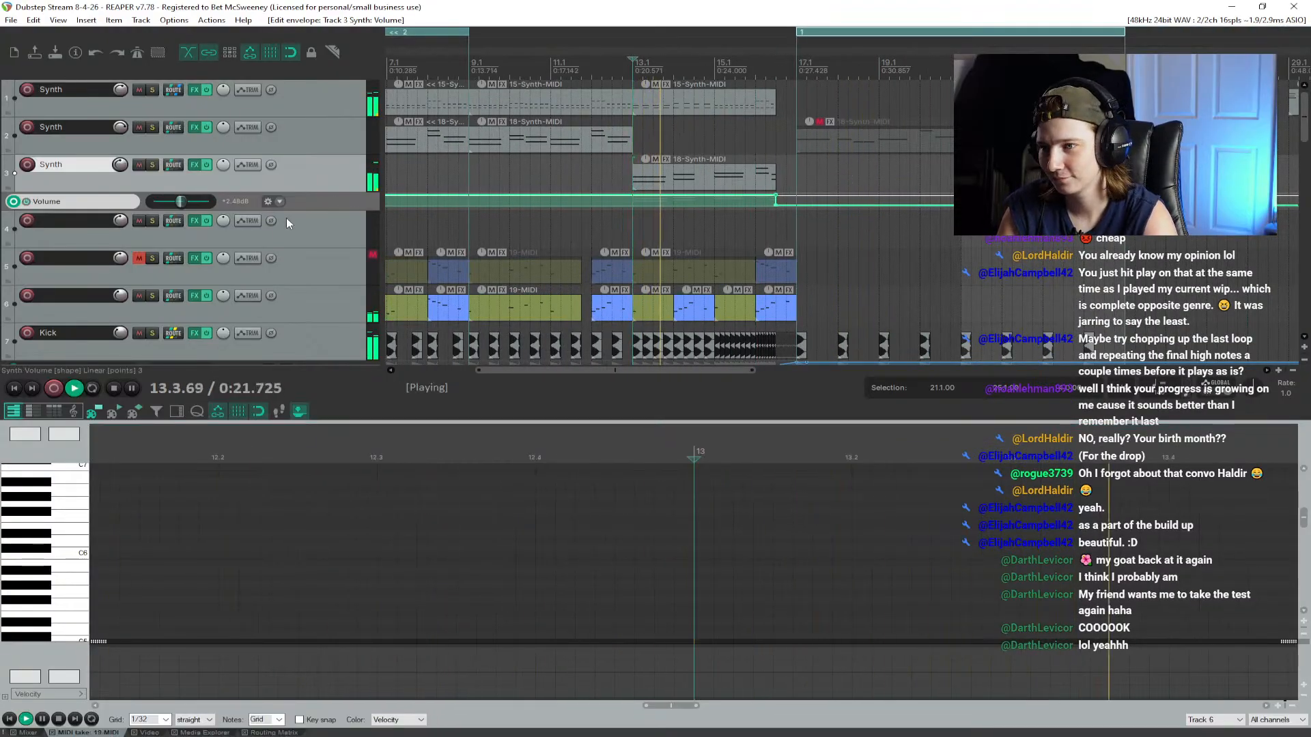
{"action": "scroll", "coordinate": [285, 276], "scroll_direction": "down", "scroll_amount": 2}
{"action": "scroll", "coordinate": [284, 275], "scroll_direction": "down", "scroll_amount": 12}
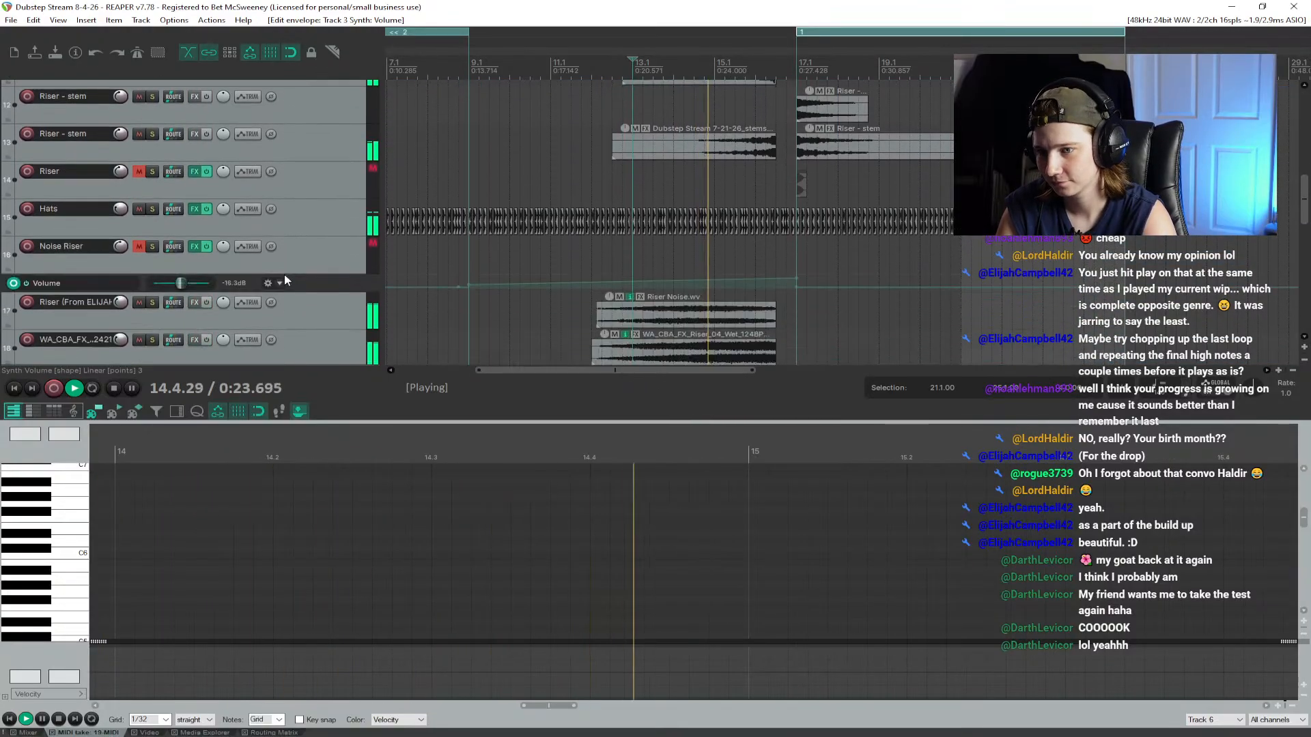
{"action": "scroll", "coordinate": [281, 275], "scroll_direction": "down", "scroll_amount": 2}
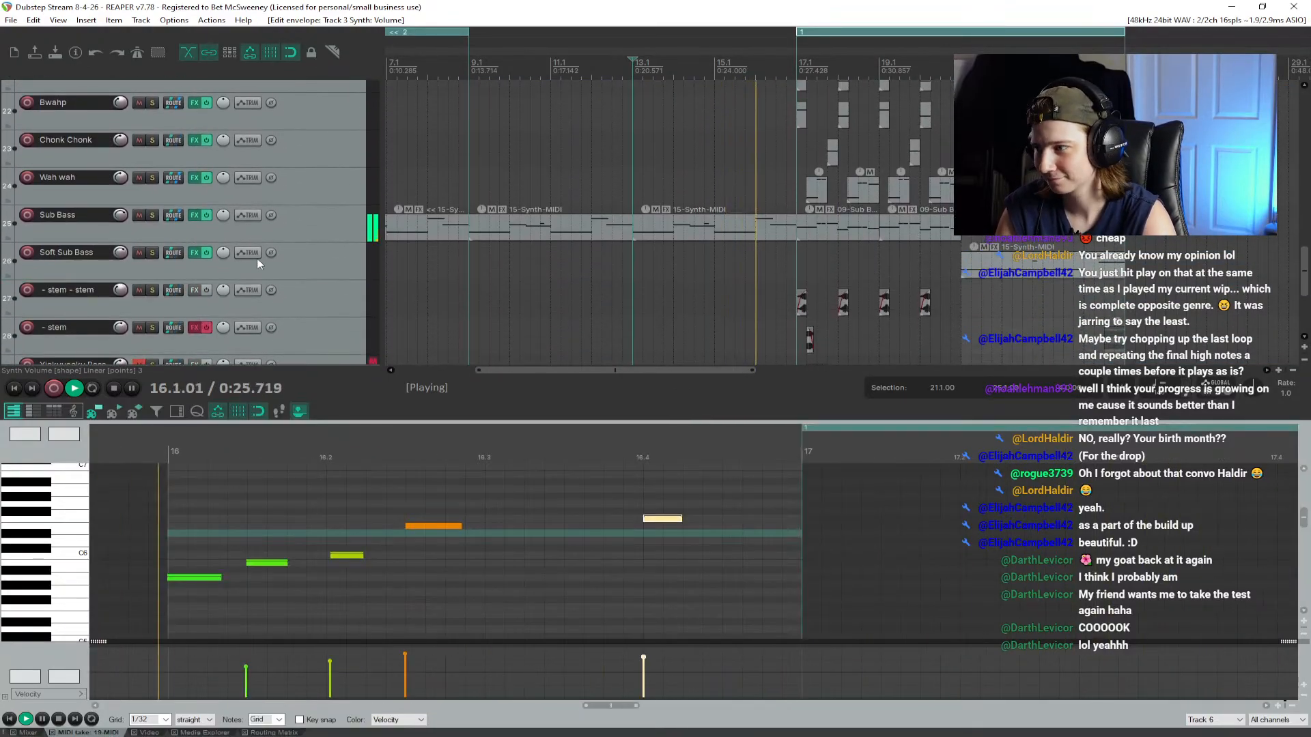
{"action": "mouse_move", "coordinate": [121, 215]}
{"action": "left_mouse_down"}
{"action": "mouse_move", "coordinate": [121, 203]}
{"action": "mouse_move", "coordinate": [121, 216]}
{"action": "left_mouse_up"}
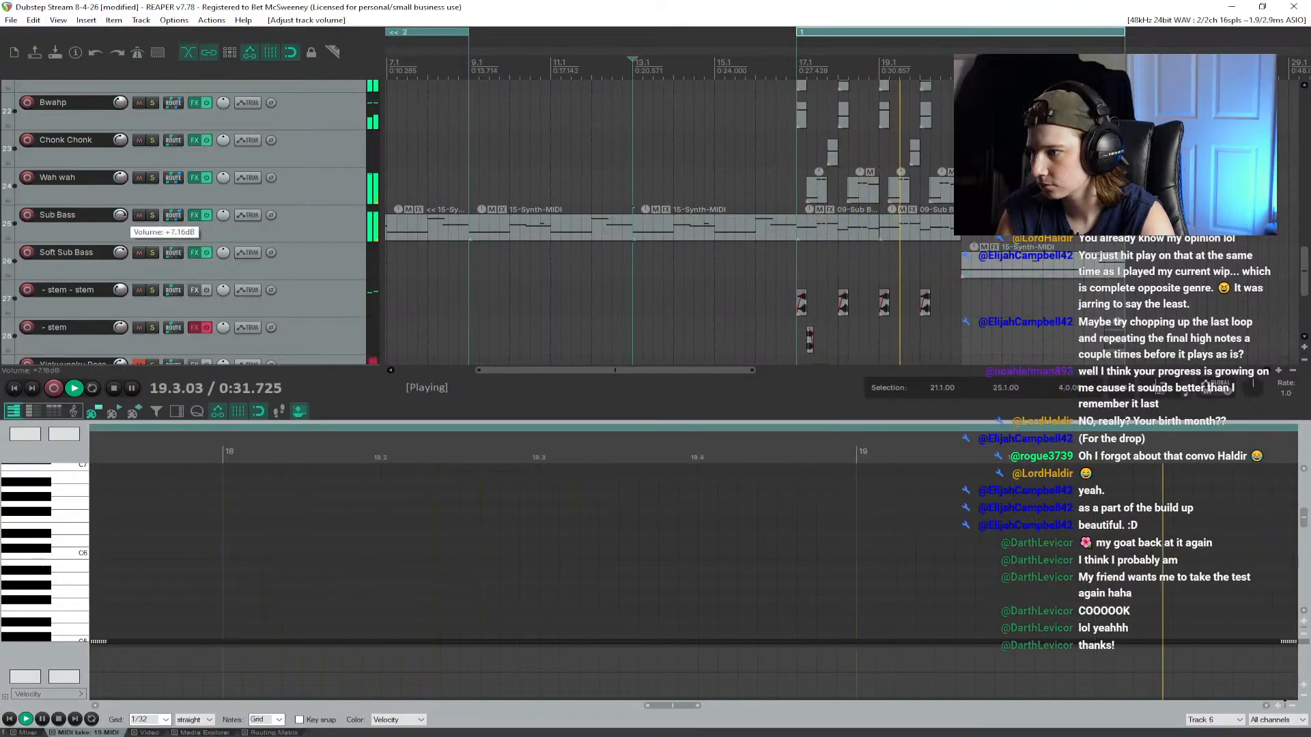
Step: Review the remaining tracks' meters in the drop, and play the whole arrangement from the project start to bar 20
{"action": "scroll", "coordinate": [316, 246], "scroll_direction": "up", "scroll_amount": 8}
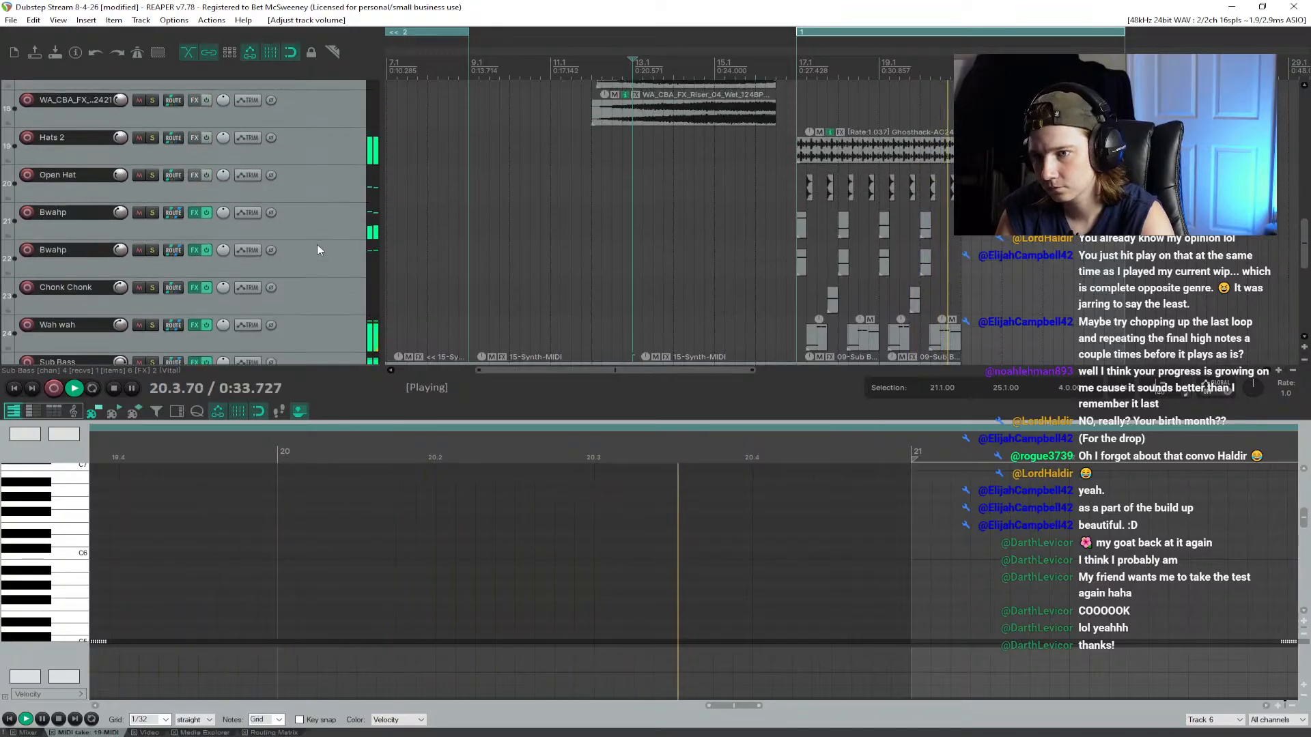
{"action": "scroll", "coordinate": [315, 244], "scroll_direction": "up", "scroll_amount": 10}
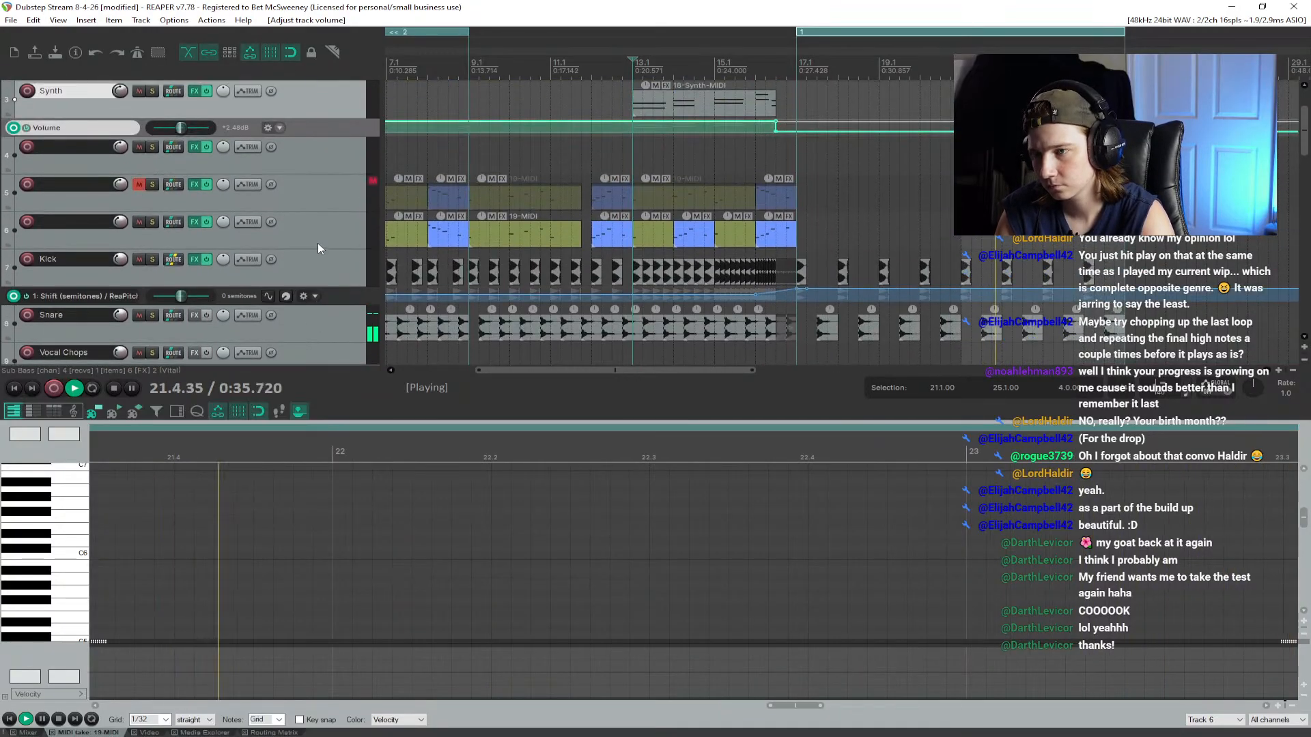
{"action": "key", "text": "space"}
{"action": "left_click", "coordinate": [14, 388]}
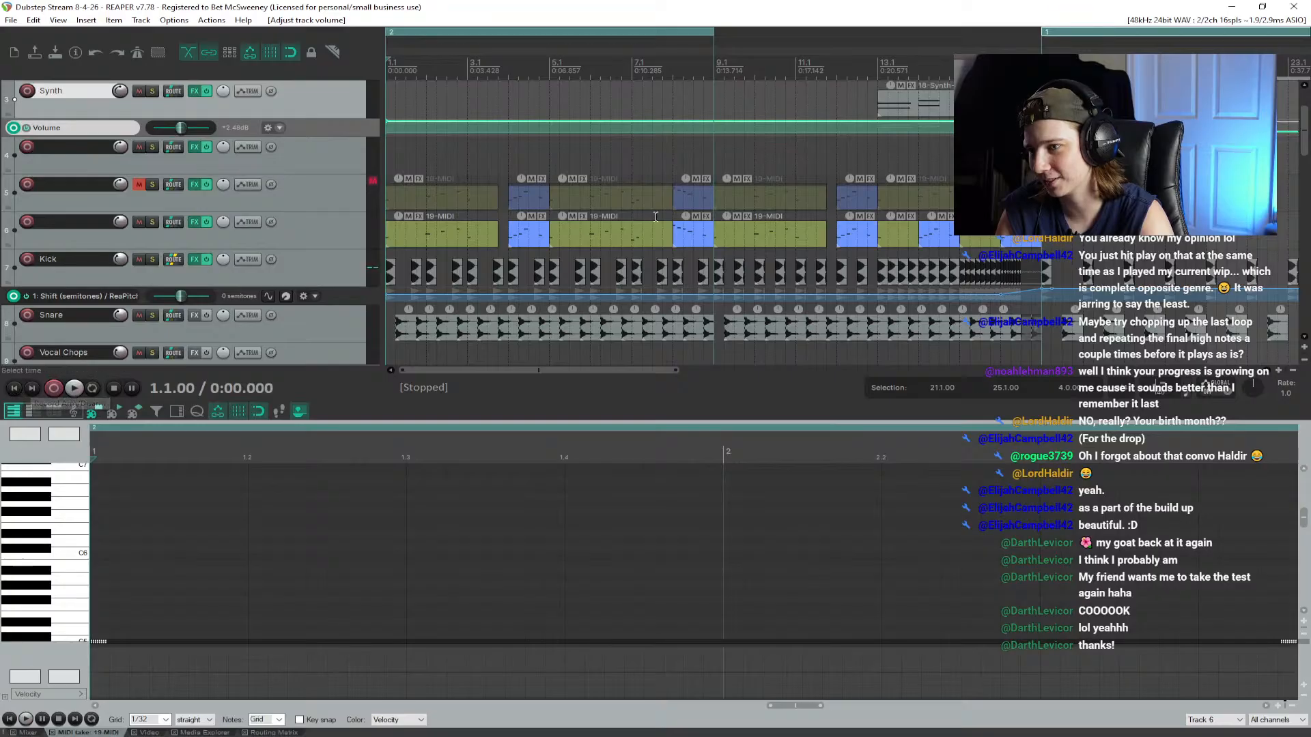
{"action": "scroll", "coordinate": [760, 223], "scroll_direction": "down", "scroll_amount": 2}
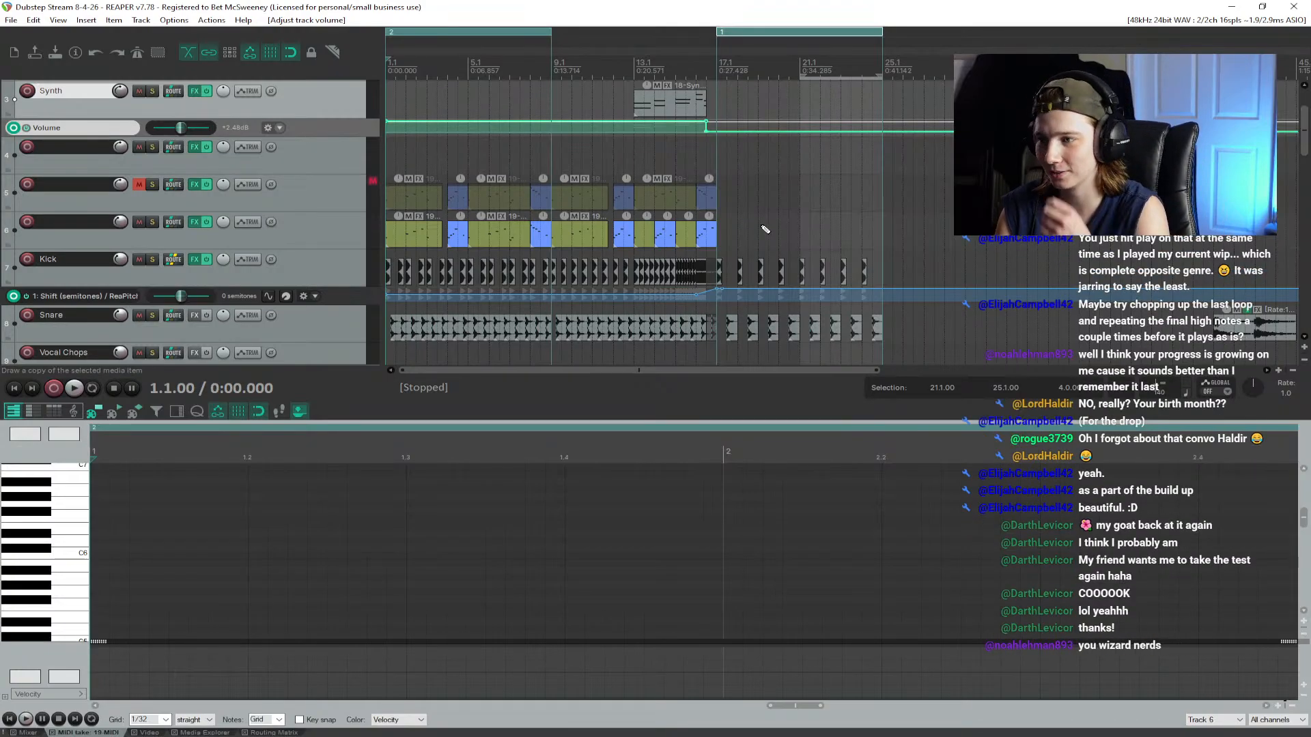
{"action": "key", "text": "space"}
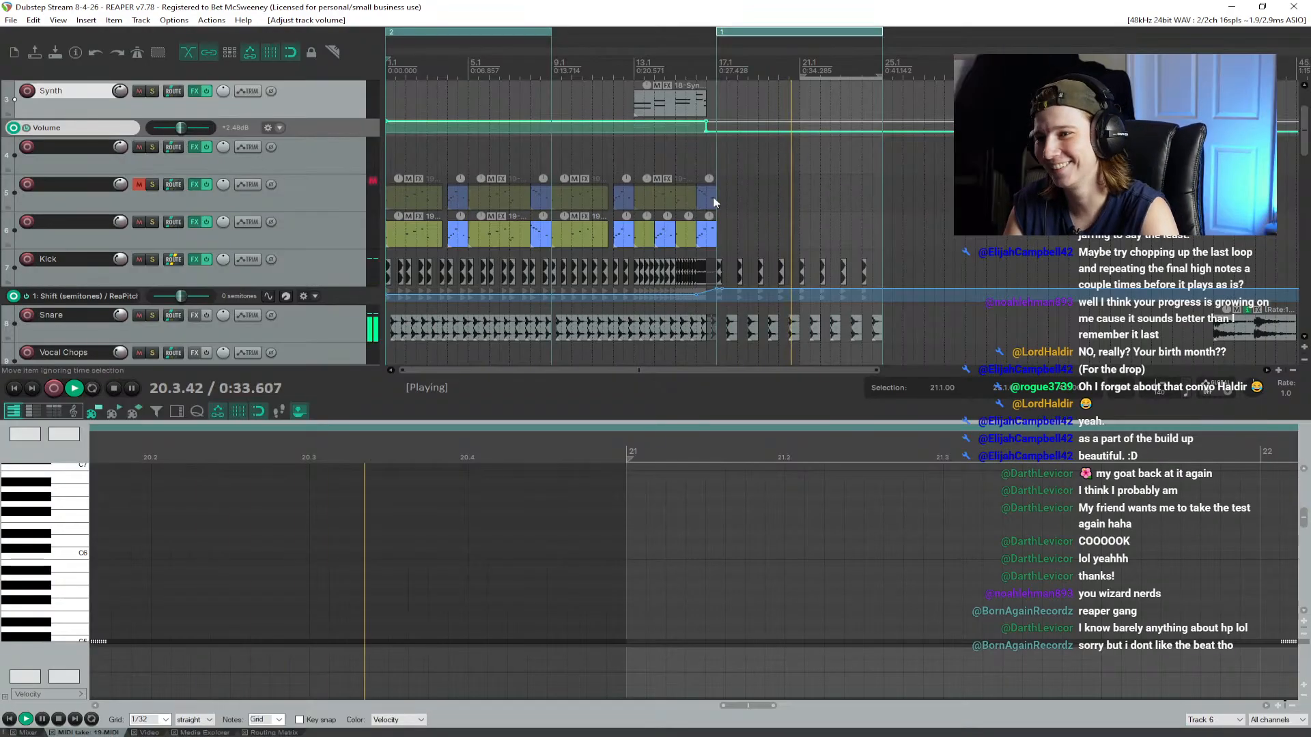
{"action": "key", "text": "space"}
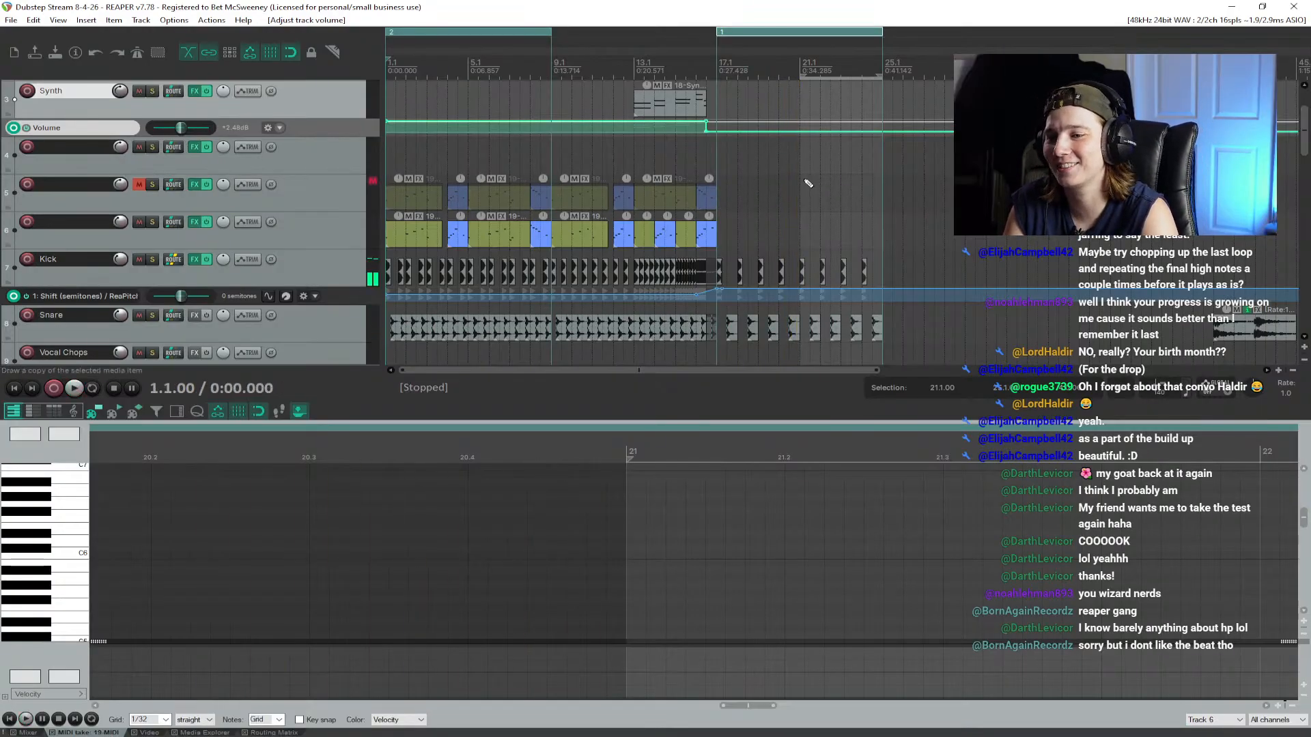
Step: Replay the track from 1.1 and check the lower tracks during bars 19 and 20 of the drop
{"action": "left_click_drag", "start_coordinate": [862, 243], "coordinate": [865, 307]}
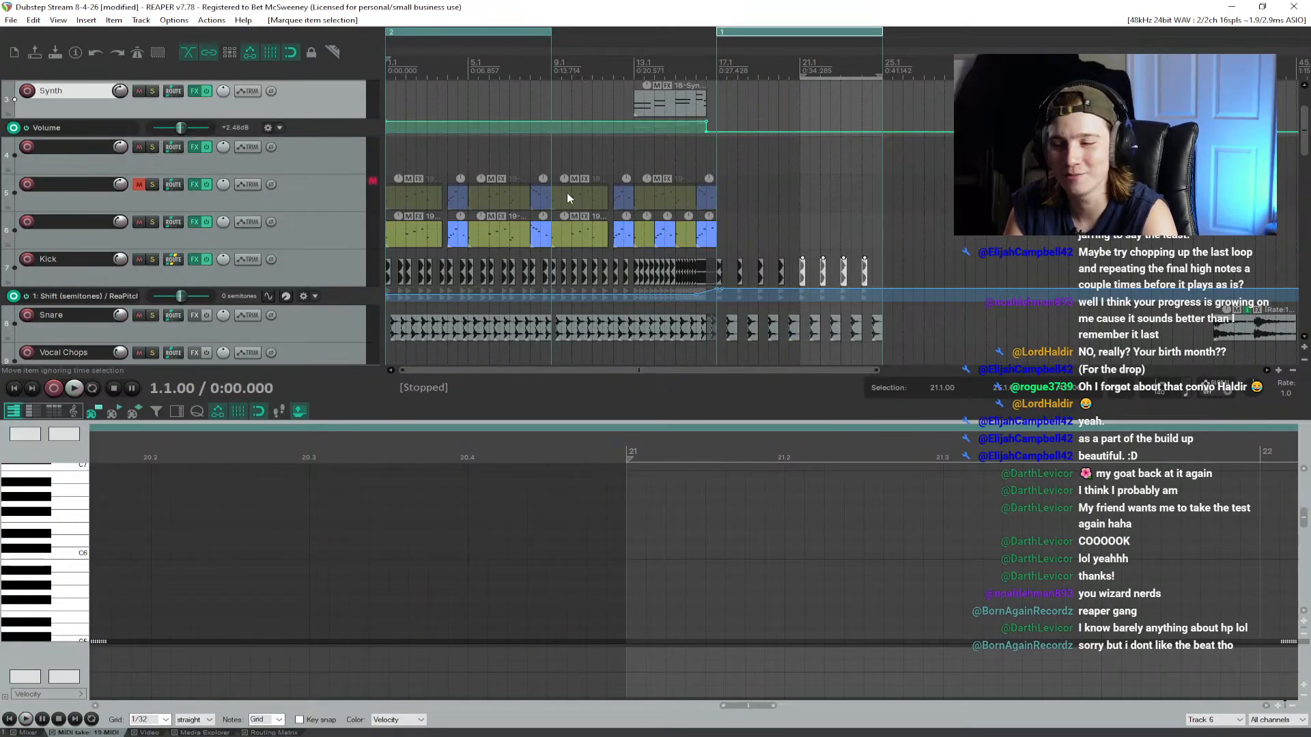
{"action": "scroll", "coordinate": [263, 174], "scroll_direction": "up", "scroll_amount": 2}
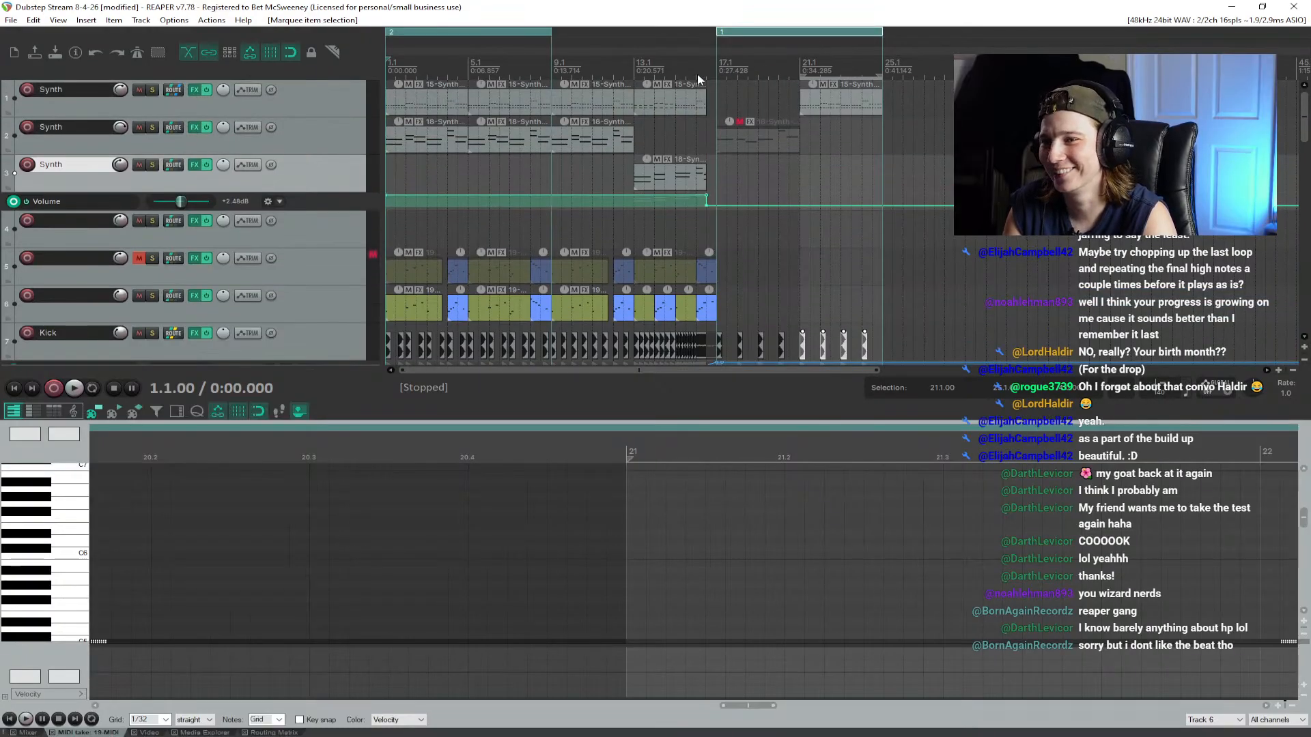
{"action": "left_click", "coordinate": [635, 72]}
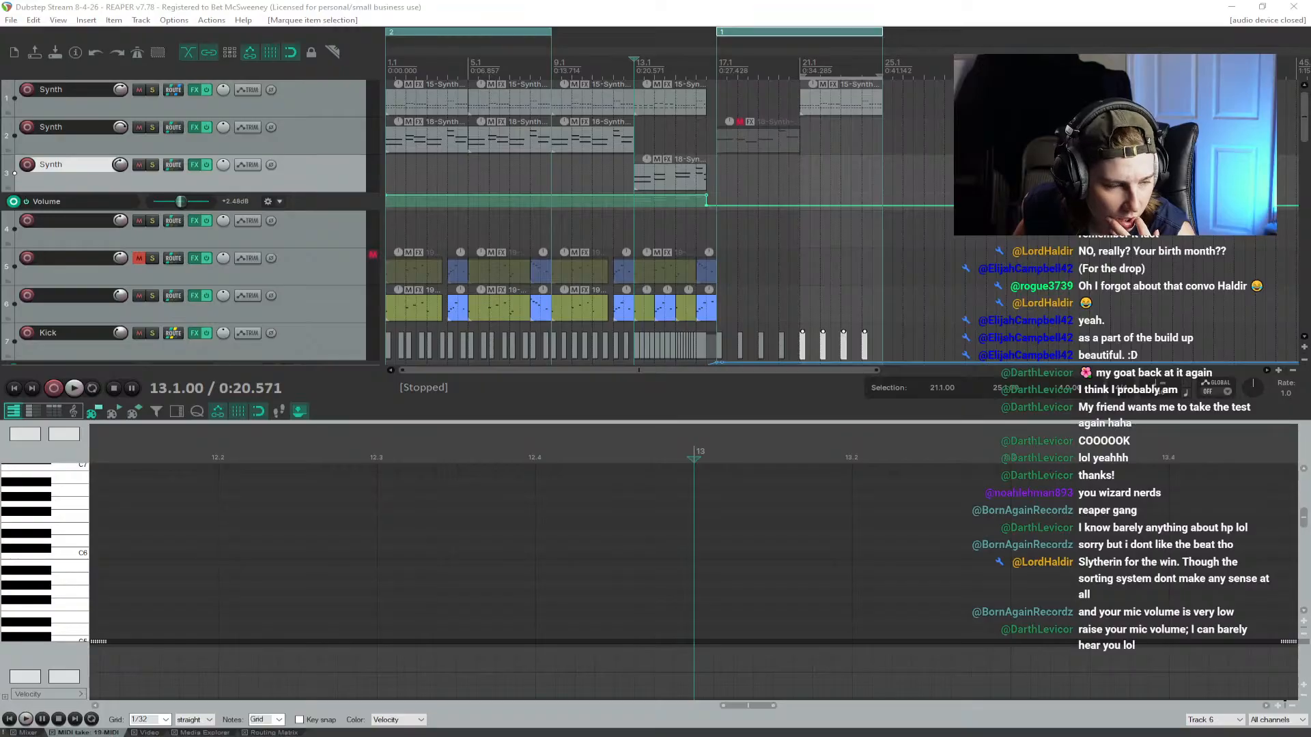
{"action": "left_click", "coordinate": [14, 388]}
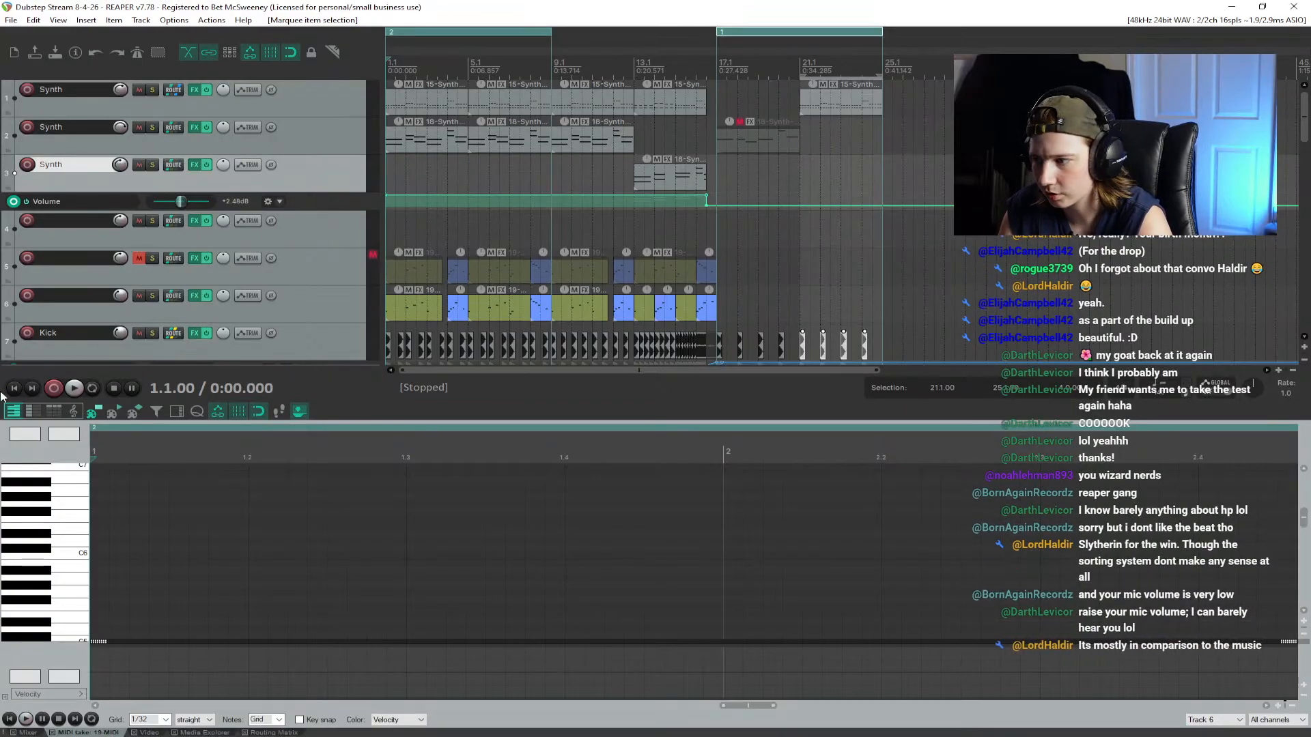
{"action": "key", "text": "space"}
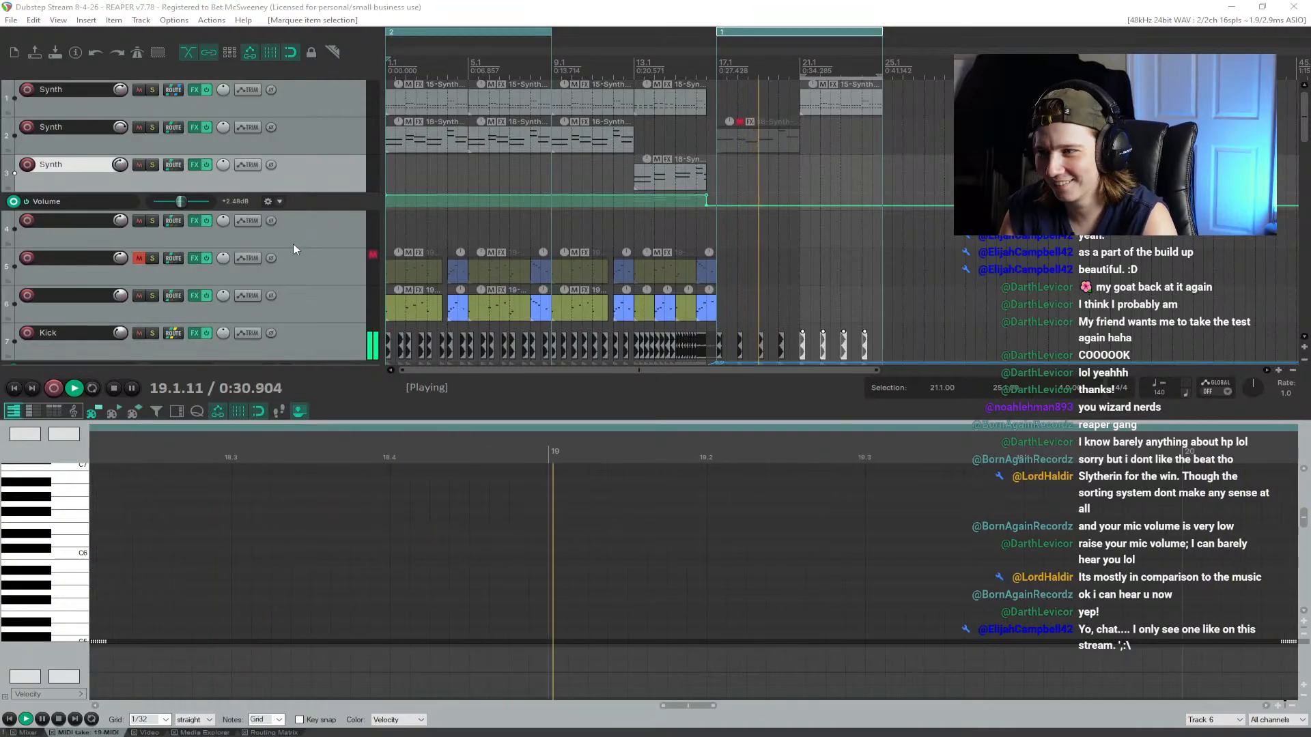
{"action": "scroll", "coordinate": [302, 246], "scroll_direction": "down", "scroll_amount": 5}
{"action": "scroll", "coordinate": [299, 273], "scroll_direction": "up", "scroll_amount": 5}
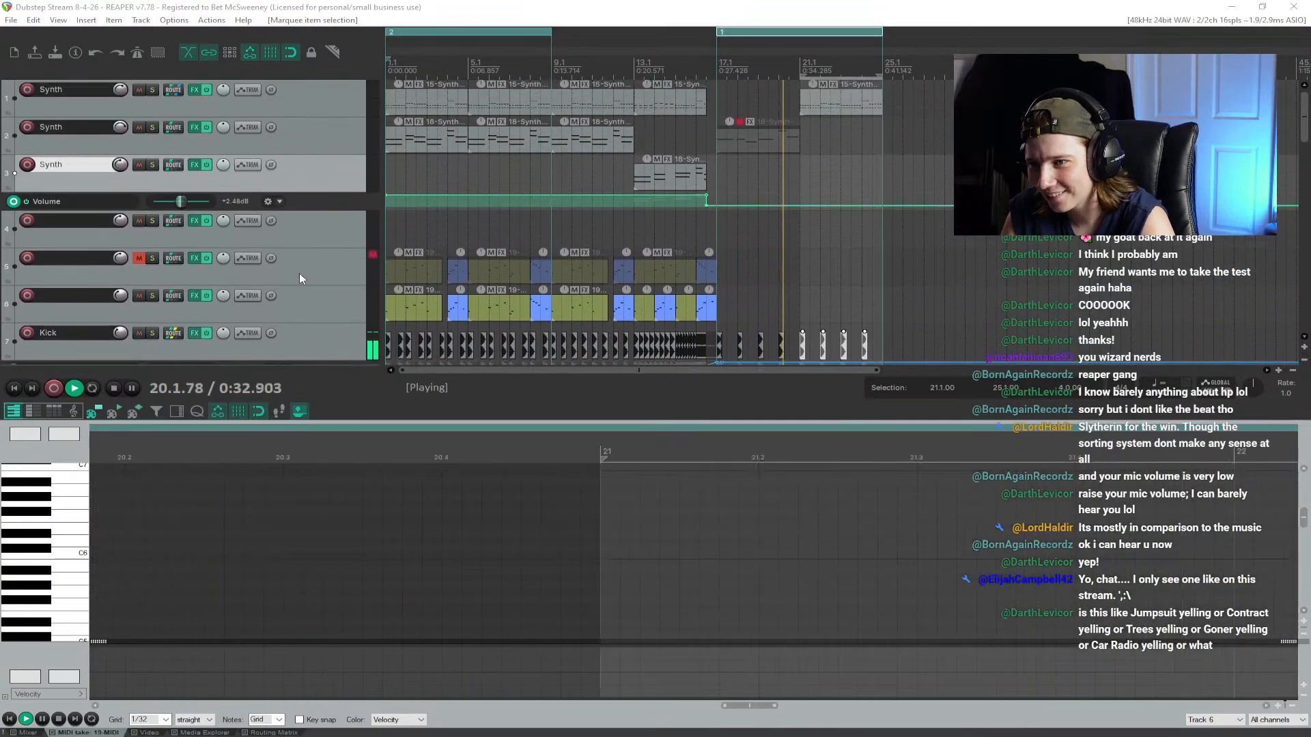
{"action": "left_click", "coordinate": [117, 390]}
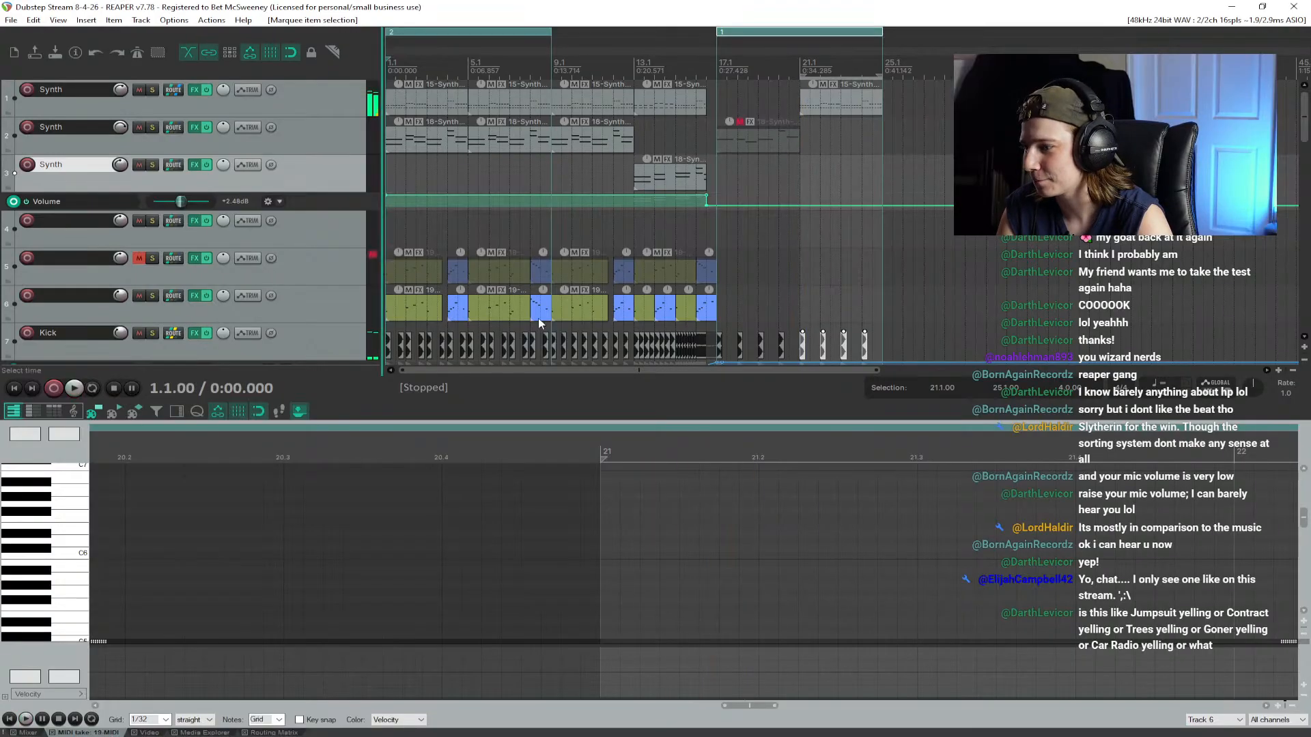
Step: Select the bar 16 MIDI item on track 6, audition the transition, and place the edit cursor at 17.1
{"action": "left_click", "coordinate": [736, 322]}
{"action": "scroll", "coordinate": [764, 332], "scroll_direction": "down", "scroll_amount": 2}
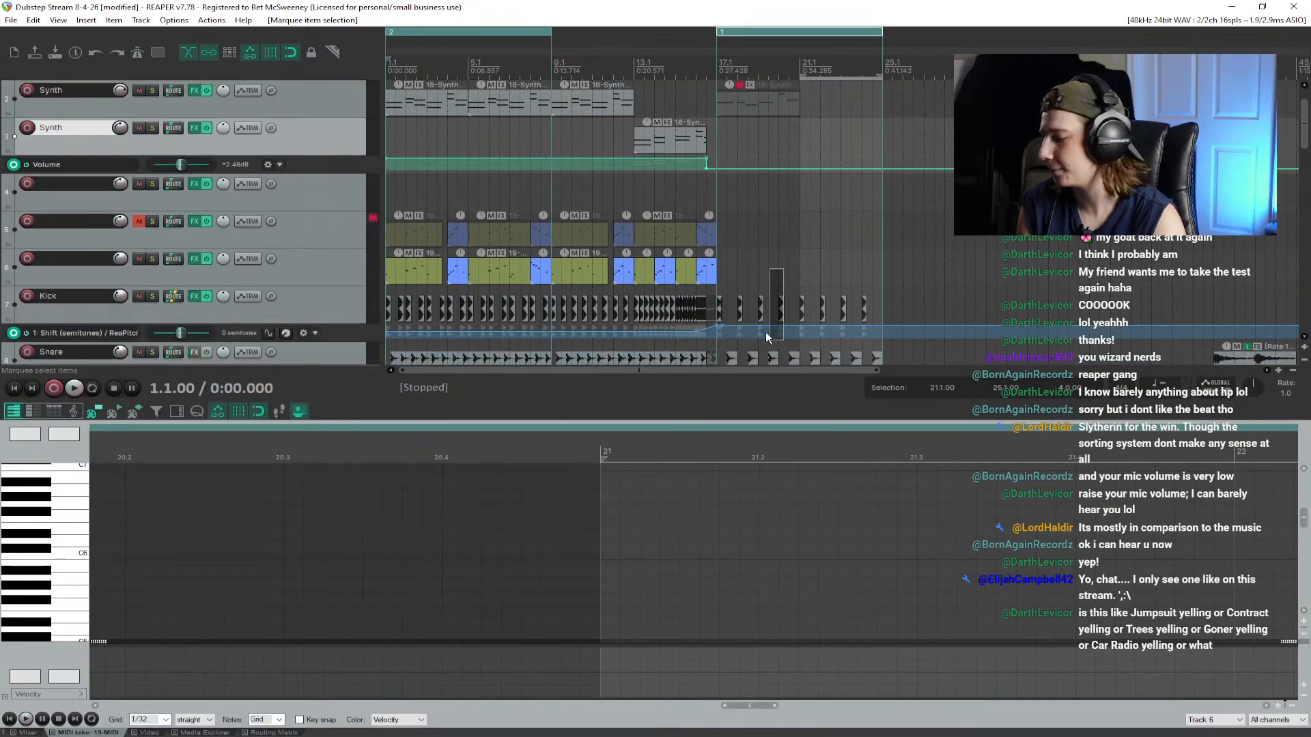
{"action": "left_click_drag", "start_coordinate": [698, 258], "coordinate": [713, 259]}
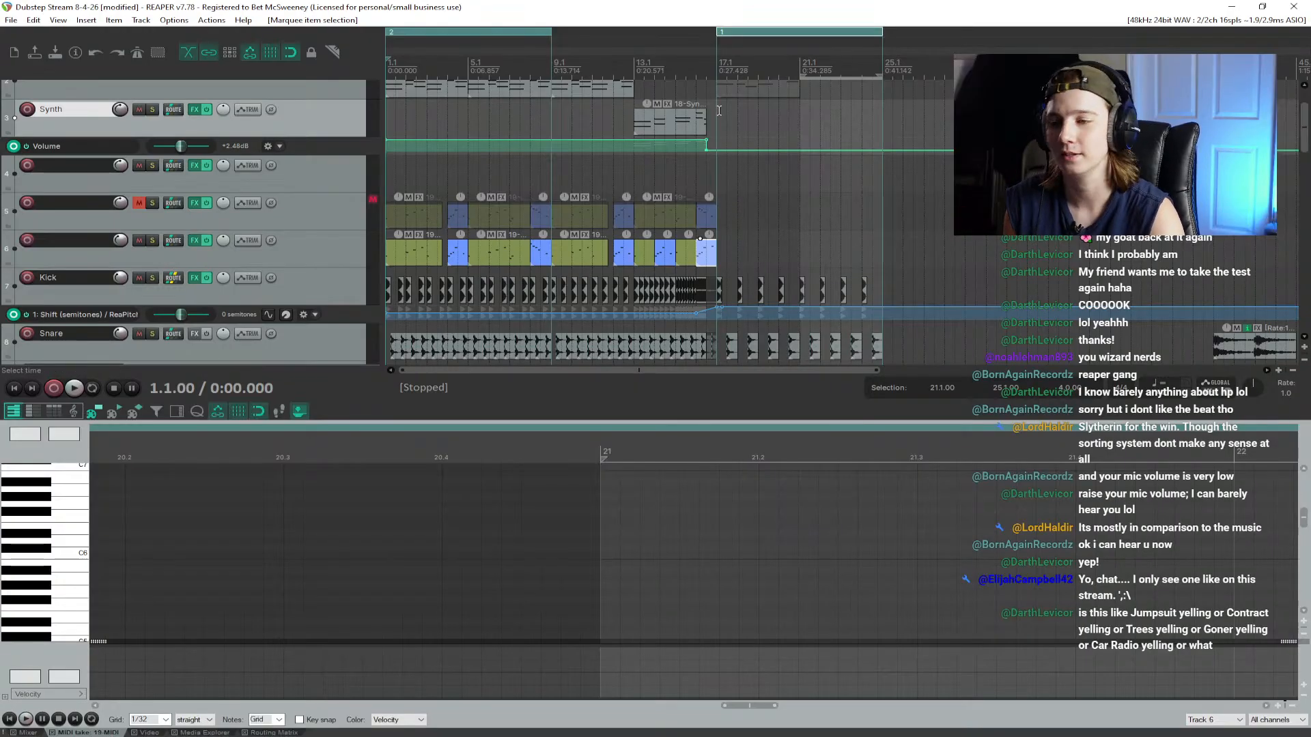
{"action": "key", "text": "space"}
{"action": "key", "text": "space"}
{"action": "left_click", "coordinate": [718, 67]}
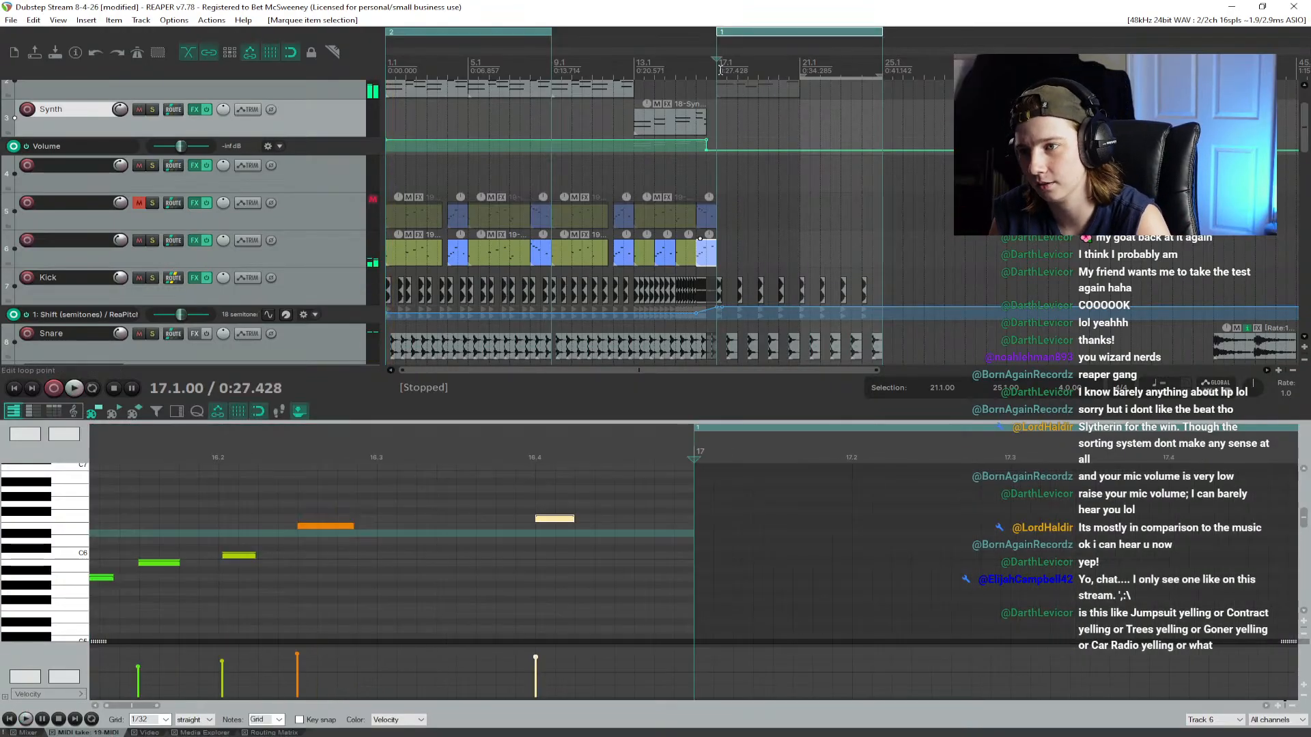
Step: Copy the bar 9 MIDI item on track 6 to 17.1 and audition it in the drop
{"action": "key", "text": "space"}
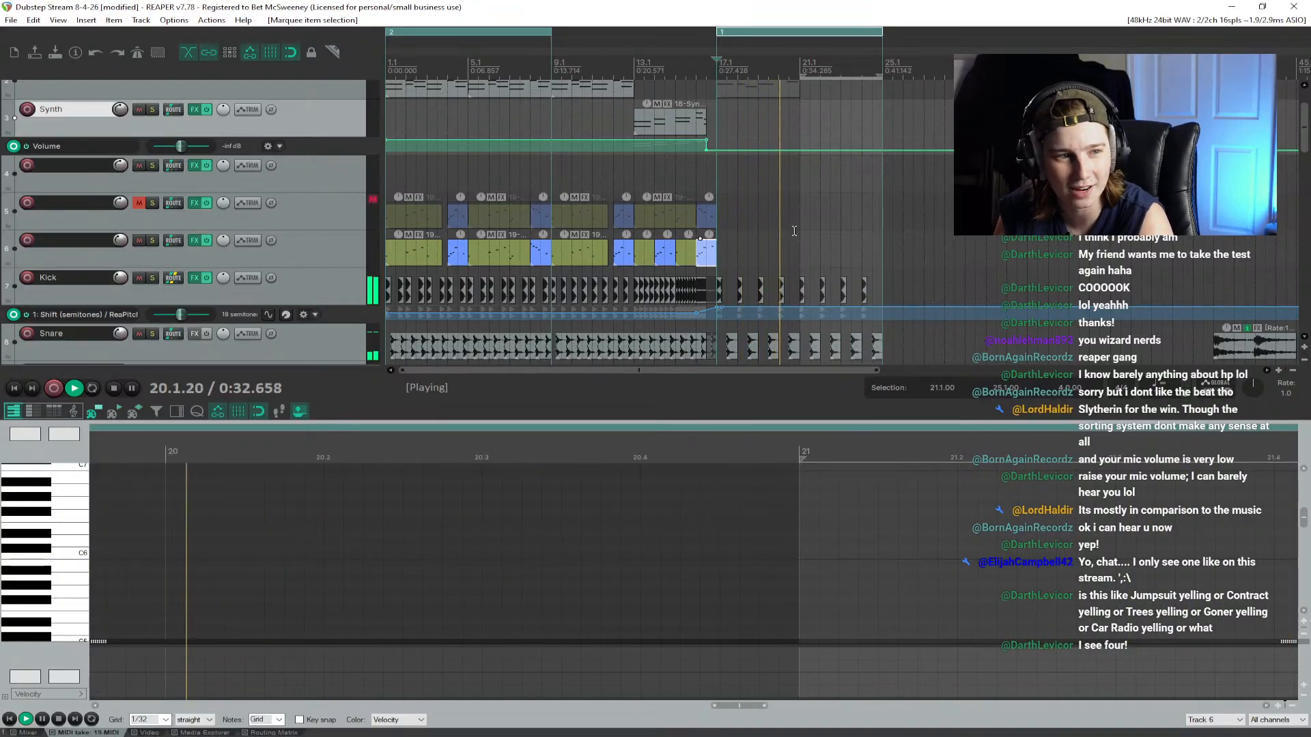
{"action": "key", "text": "space"}
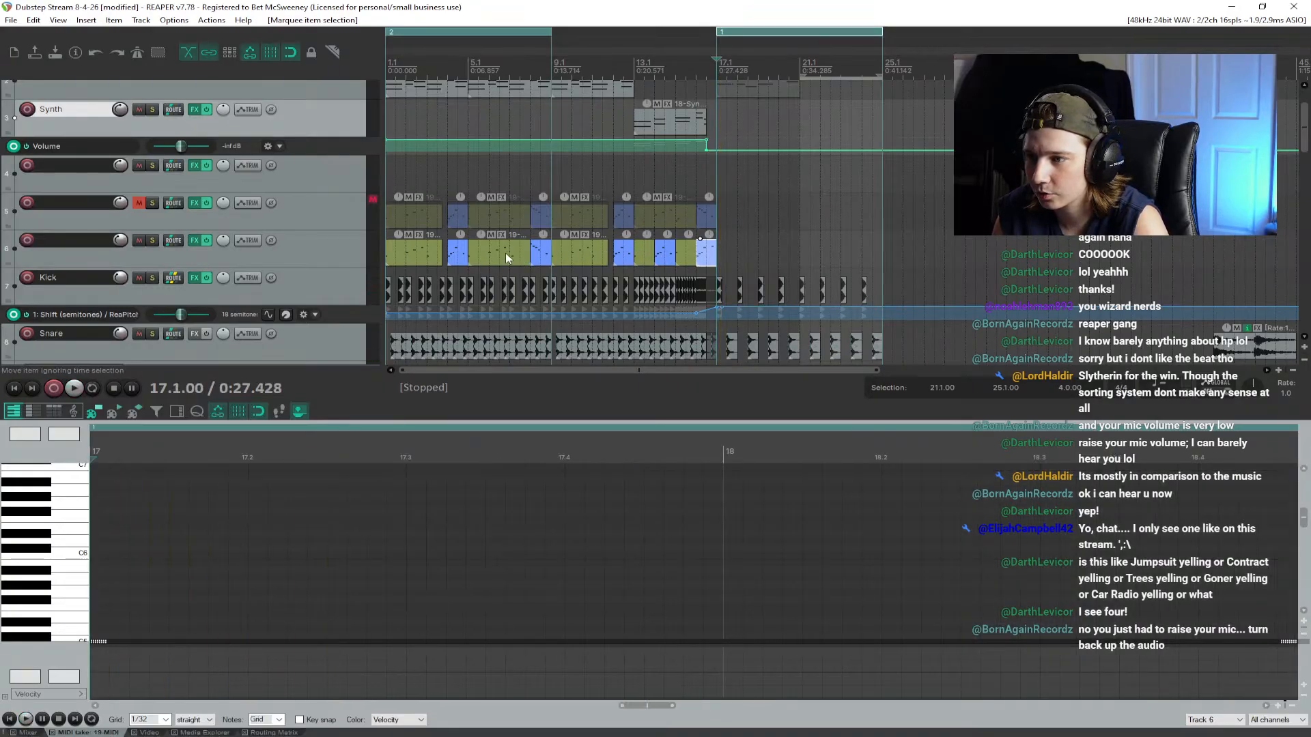
{"action": "left_click_drag", "start_coordinate": [574, 254], "coordinate": [751, 254]}
{"action": "key", "text": "space"}
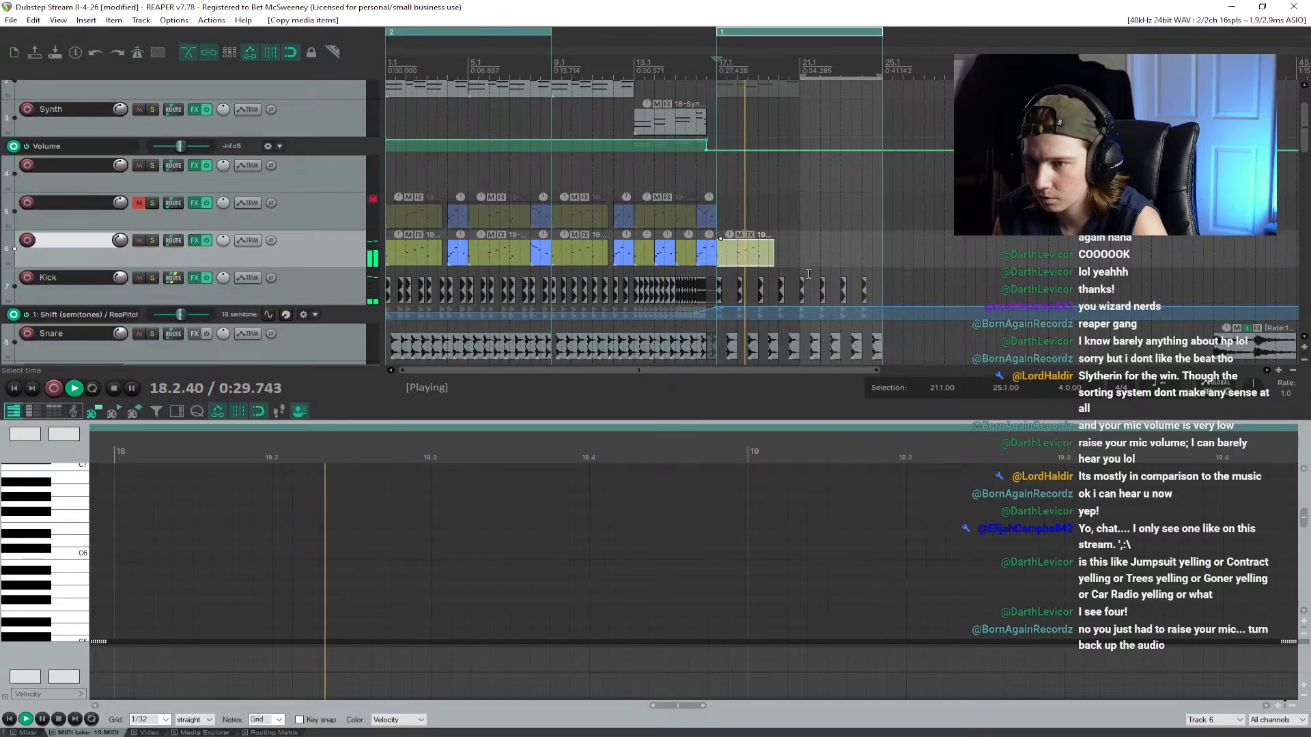
{"action": "key", "text": "space"}
{"action": "key", "text": "space"}
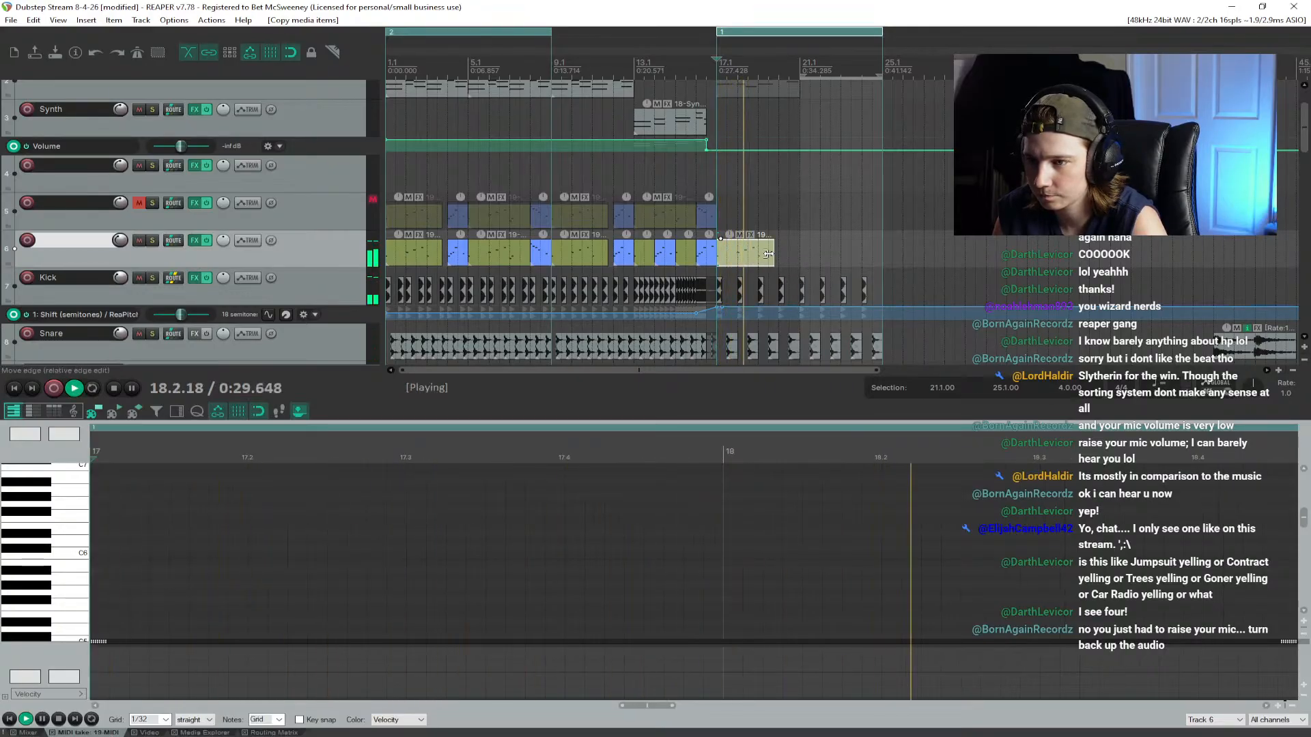
{"action": "key", "text": "space"}
Step: Open the copied item at 17.1 in the MIDI editor and play it from its start
{"action": "double_click", "coordinate": [754, 253]}
{"action": "scroll", "coordinate": [794, 559], "scroll_direction": "down", "scroll_amount": 3}
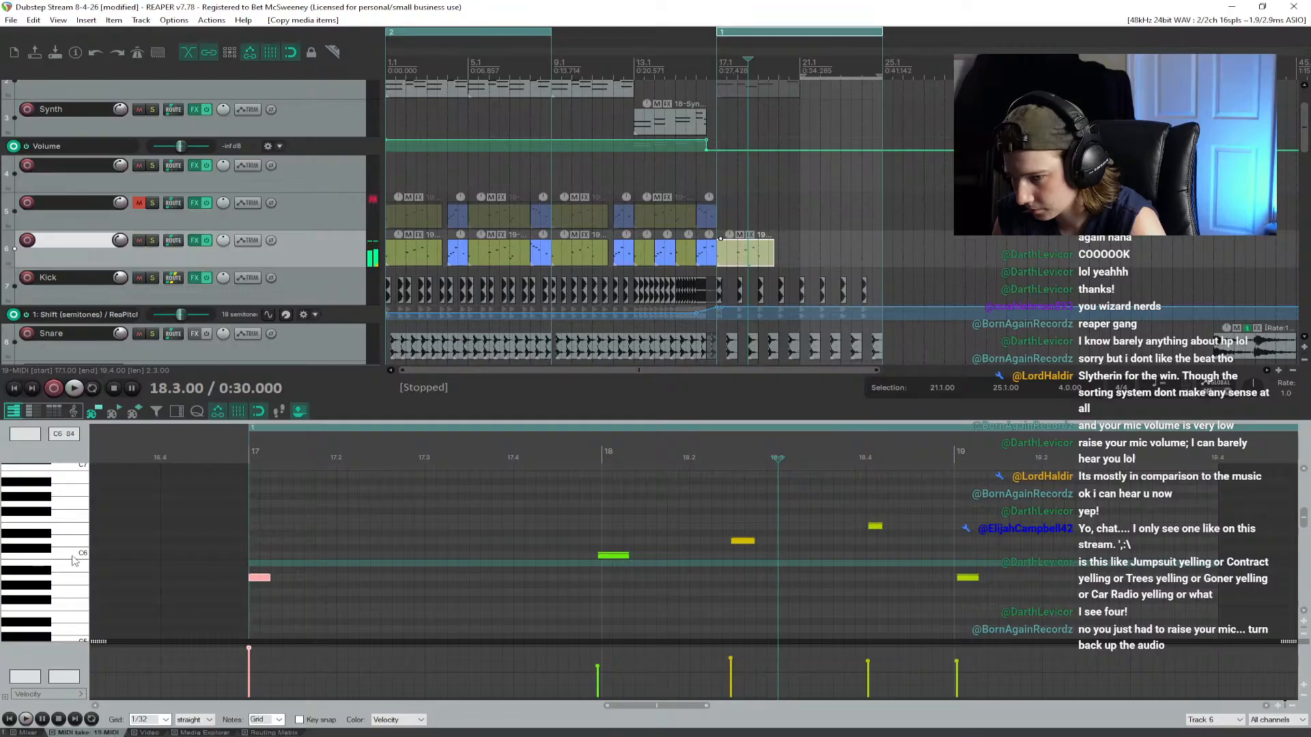
{"action": "left_click", "coordinate": [246, 453]}
{"action": "key", "text": "space"}
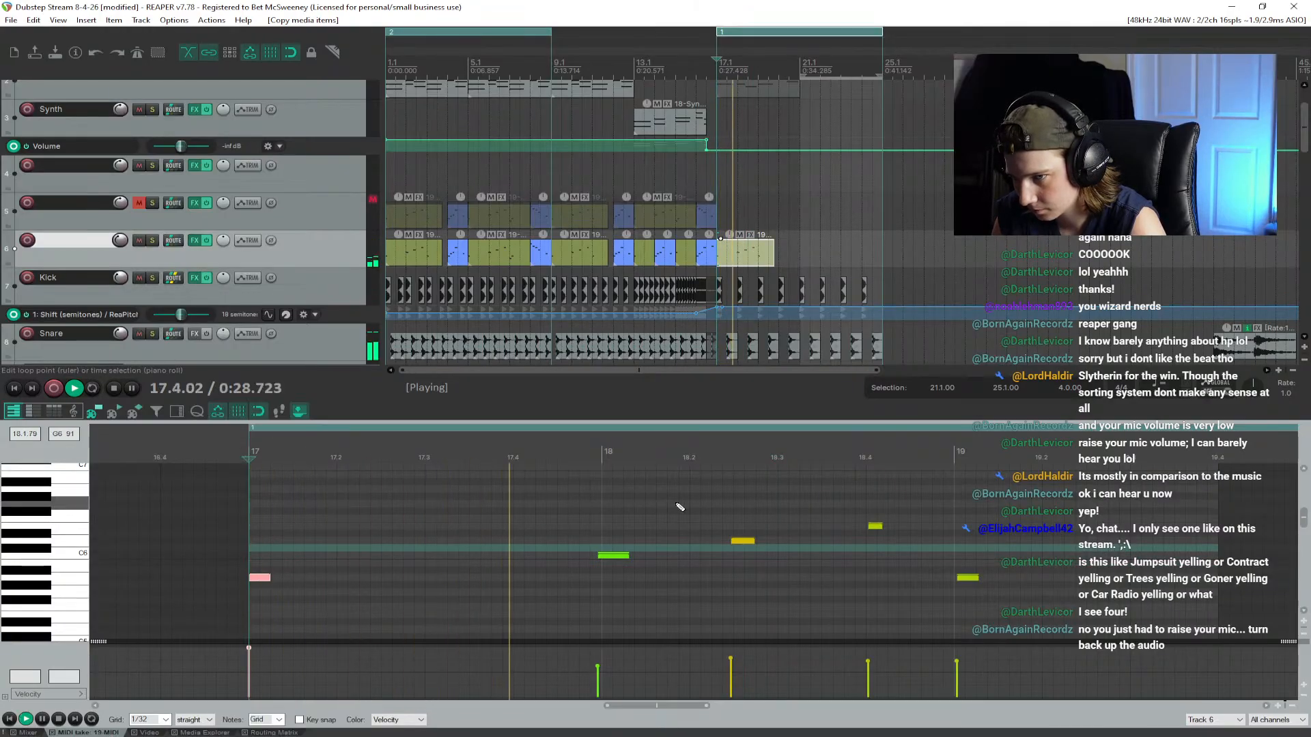
{"action": "key", "text": "space"}
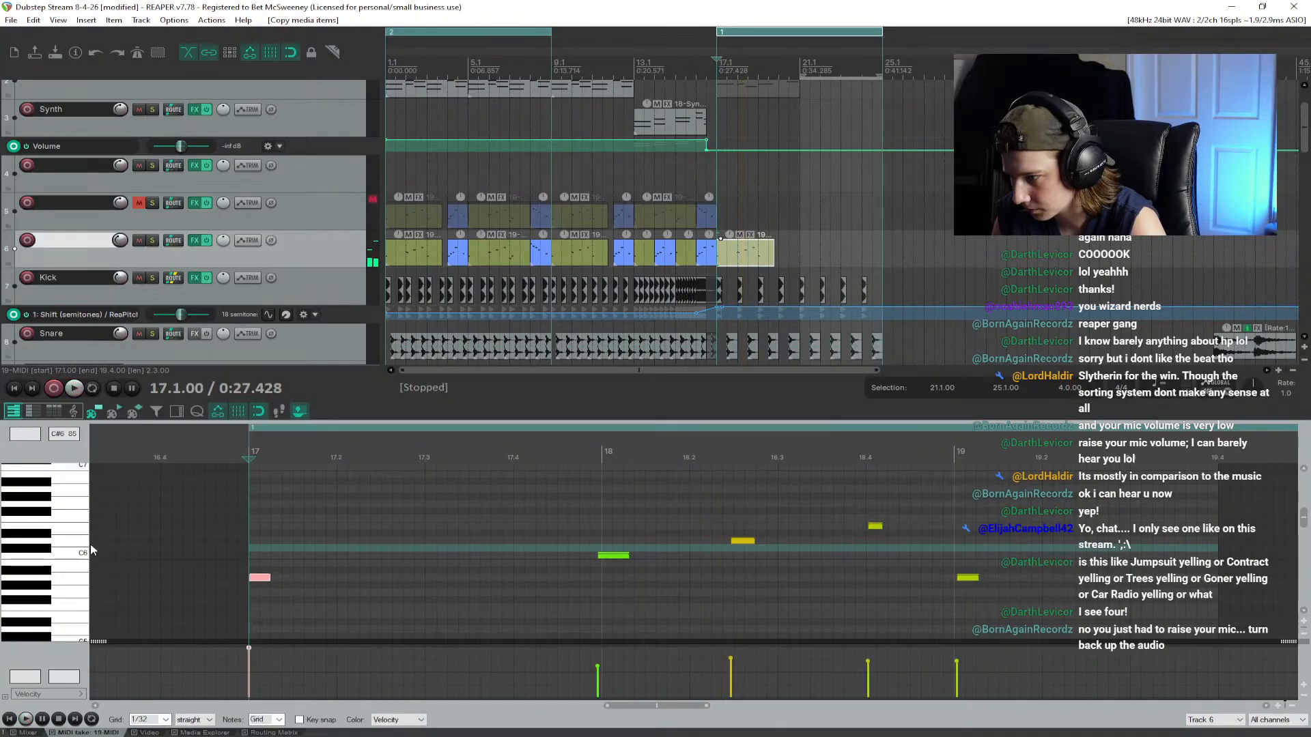
Step: Preview the C6 pitch, lower the copied item's third note by three semitones, and audition the change
{"action": "left_click", "coordinate": [40, 554]}
{"action": "left_click", "coordinate": [37, 554]}
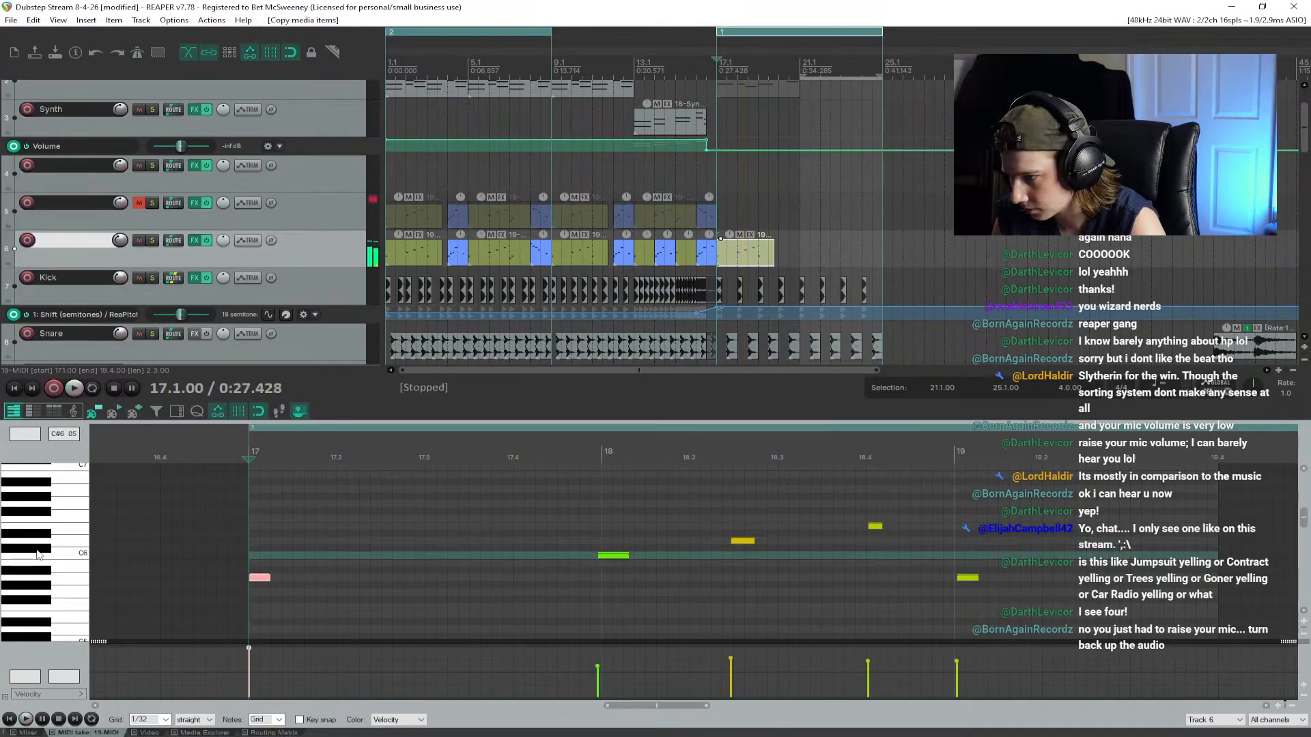
{"action": "left_click_drag", "start_coordinate": [743, 541], "coordinate": [745, 564]}
{"action": "key", "text": "space"}
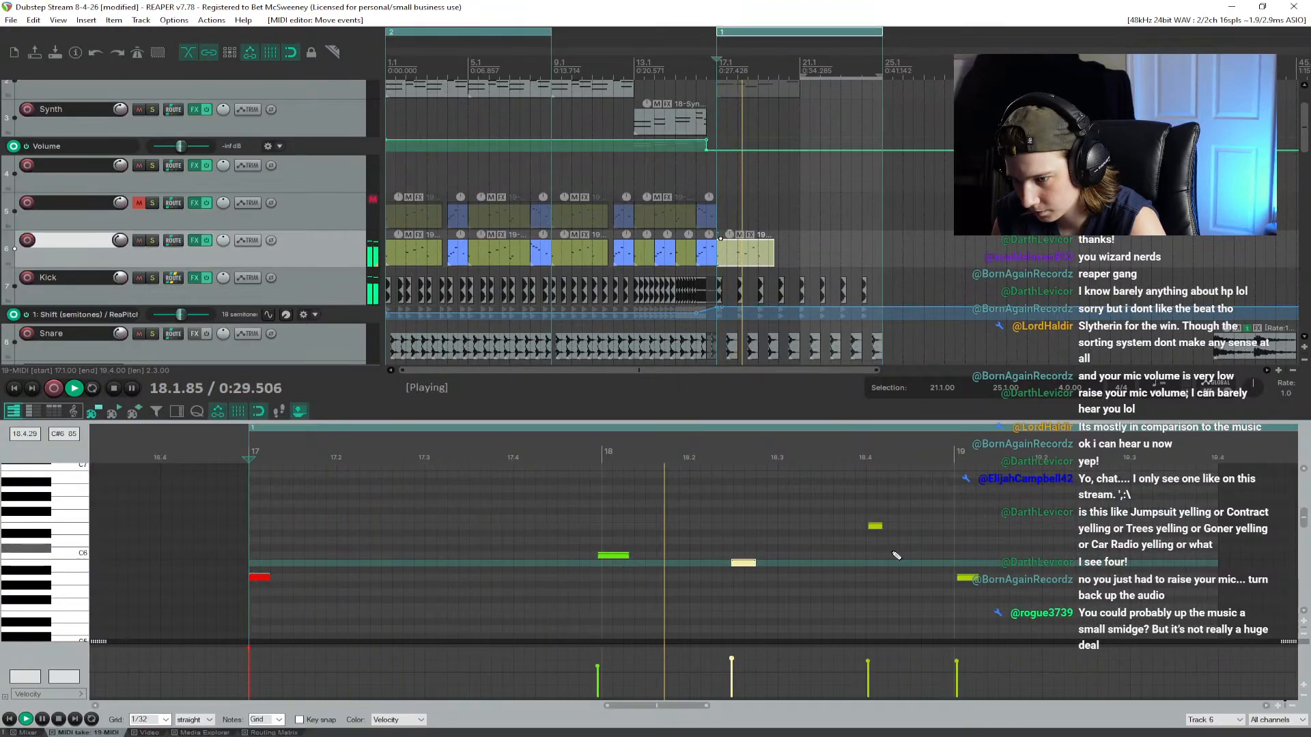
{"action": "key", "text": "space"}
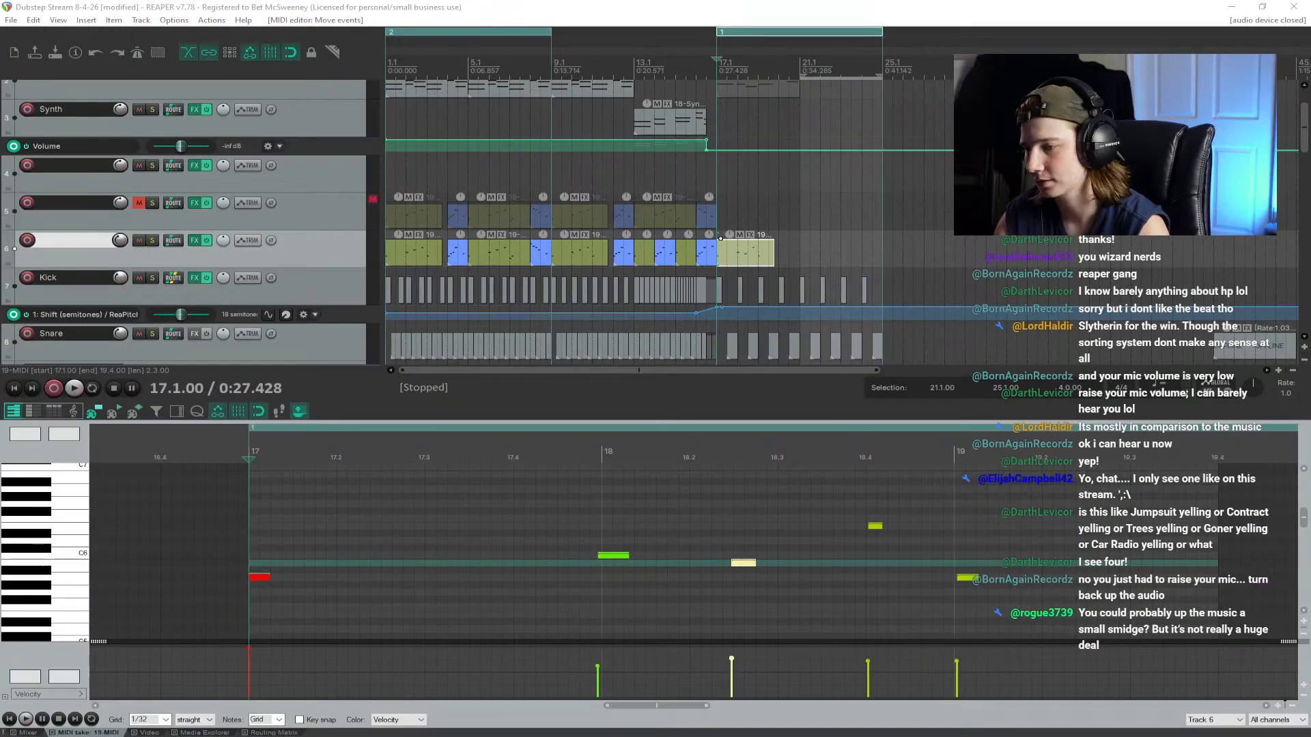
Step: Play the arrangement from 8.3 through the build-up into the drop
{"action": "left_click", "coordinate": [540, 54]}
{"action": "key", "text": "space"}
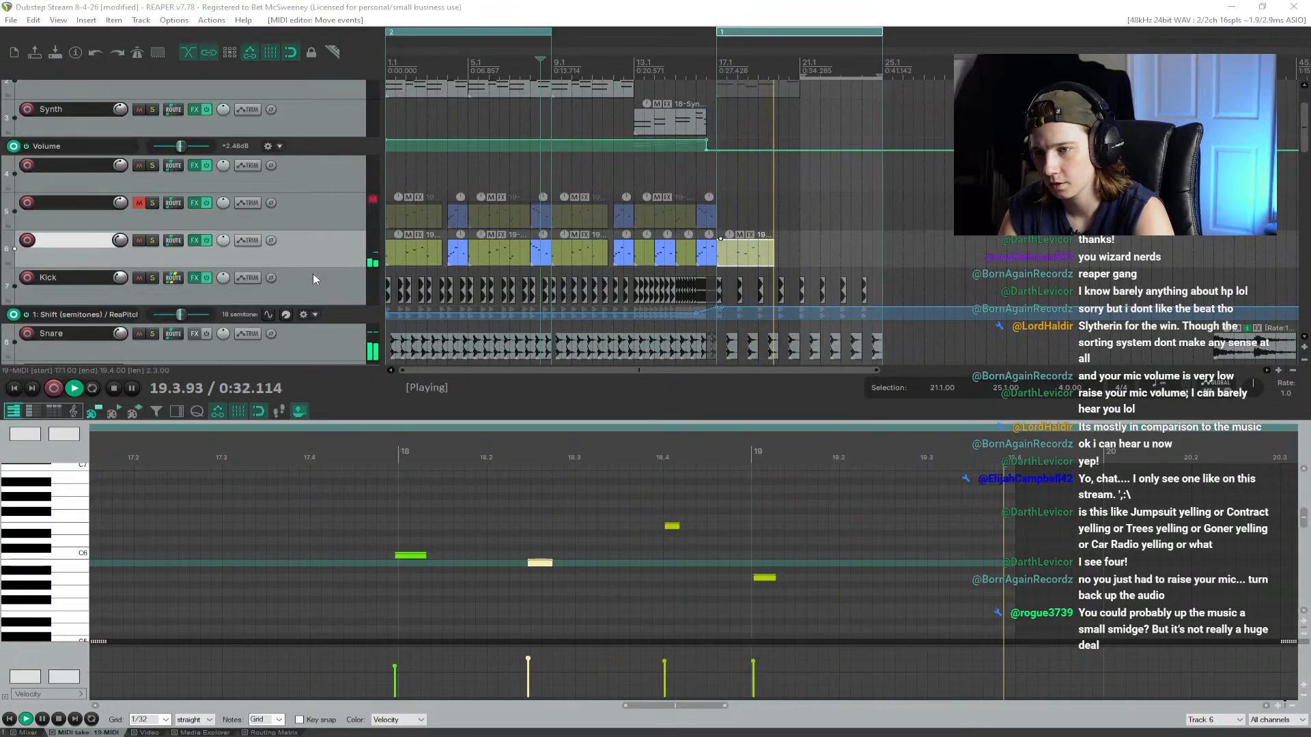
{"action": "left_click", "coordinate": [112, 388]}
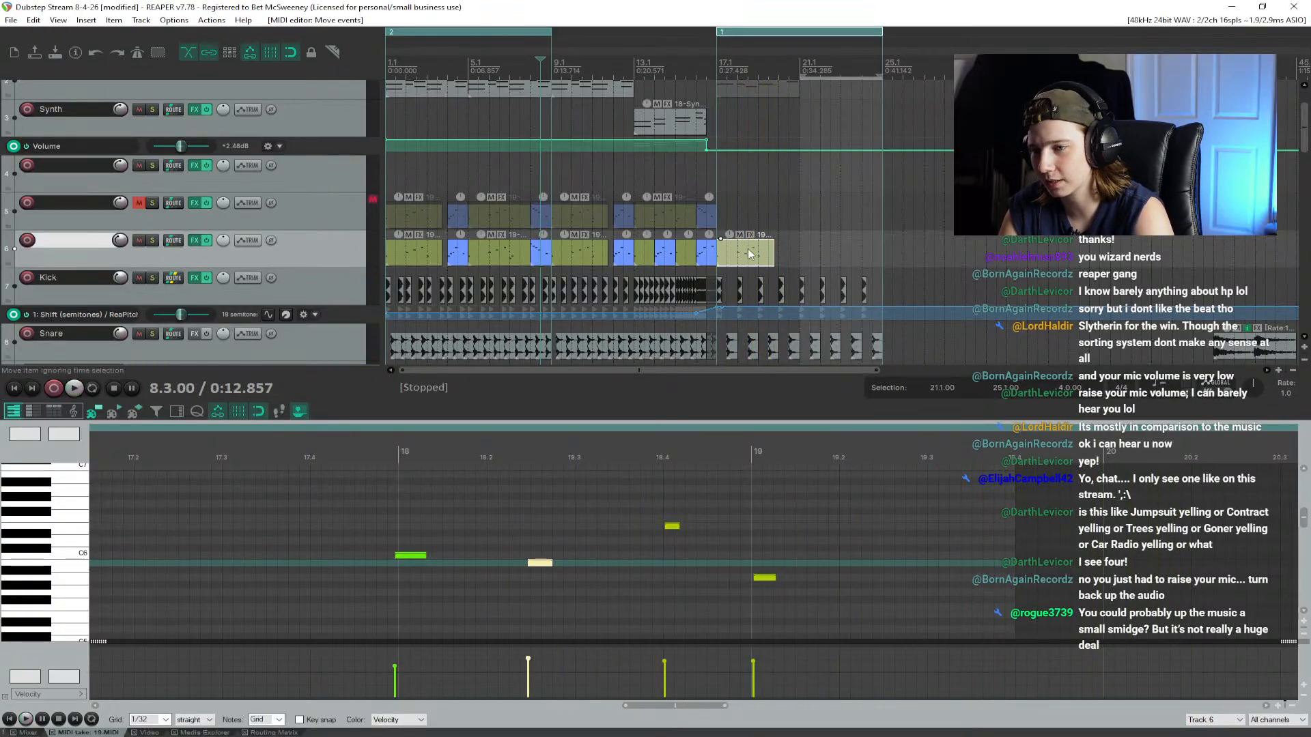
Step: Arm track 6 for recording and name it Lead
{"action": "left_click", "coordinate": [27, 241]}
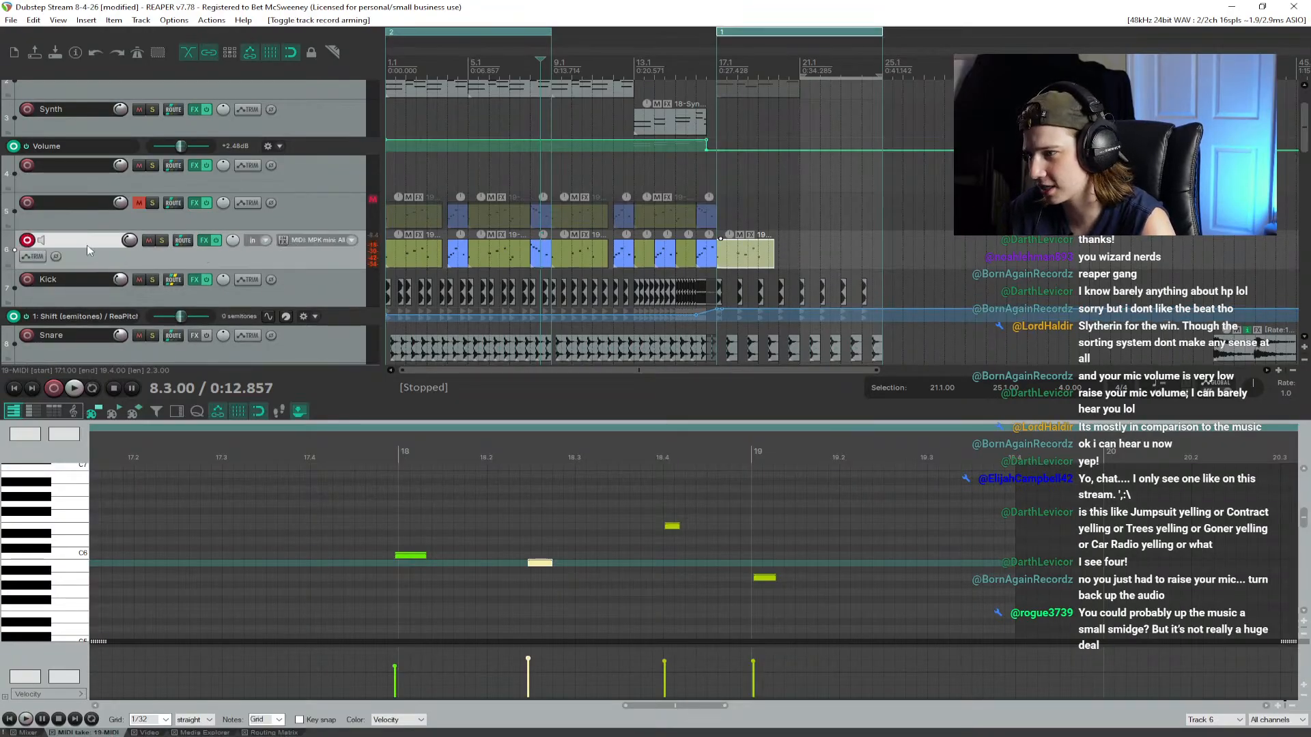
{"action": "double_click", "coordinate": [89, 244]}
{"action": "type", "text": "Lead"}
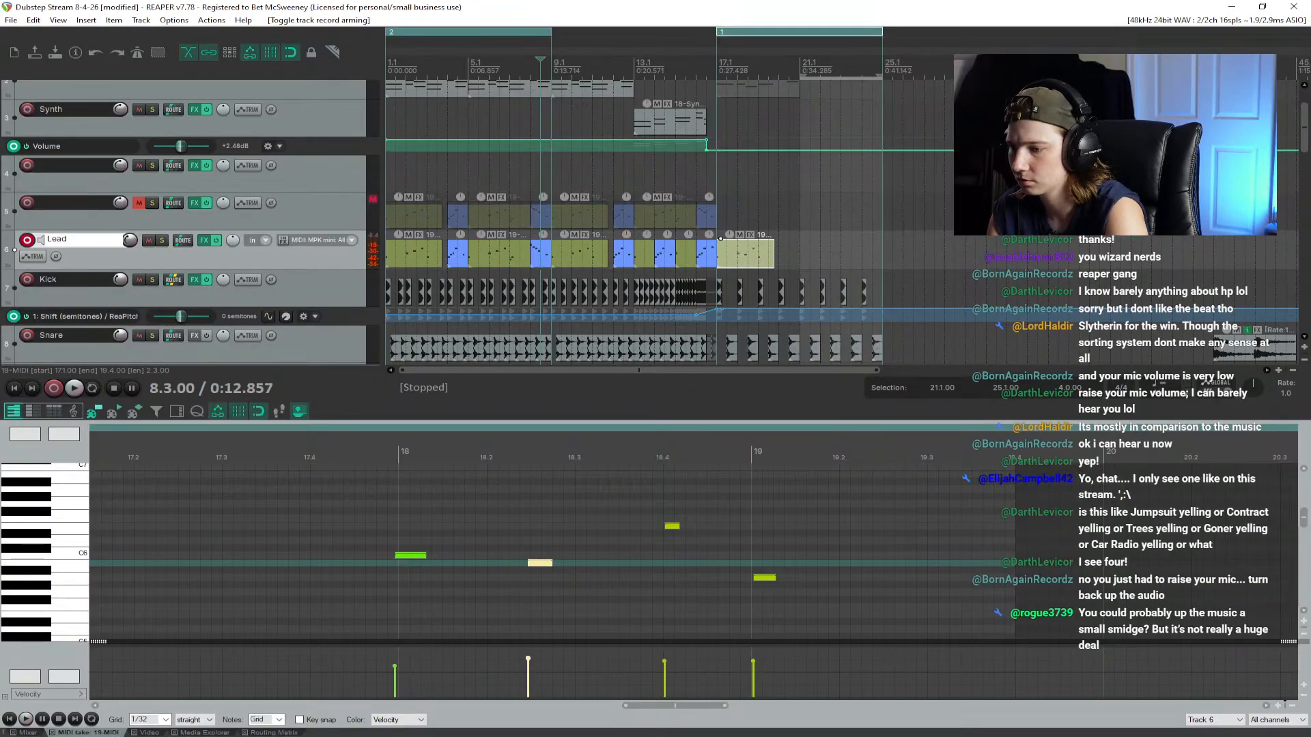
{"action": "key", "text": "Return"}
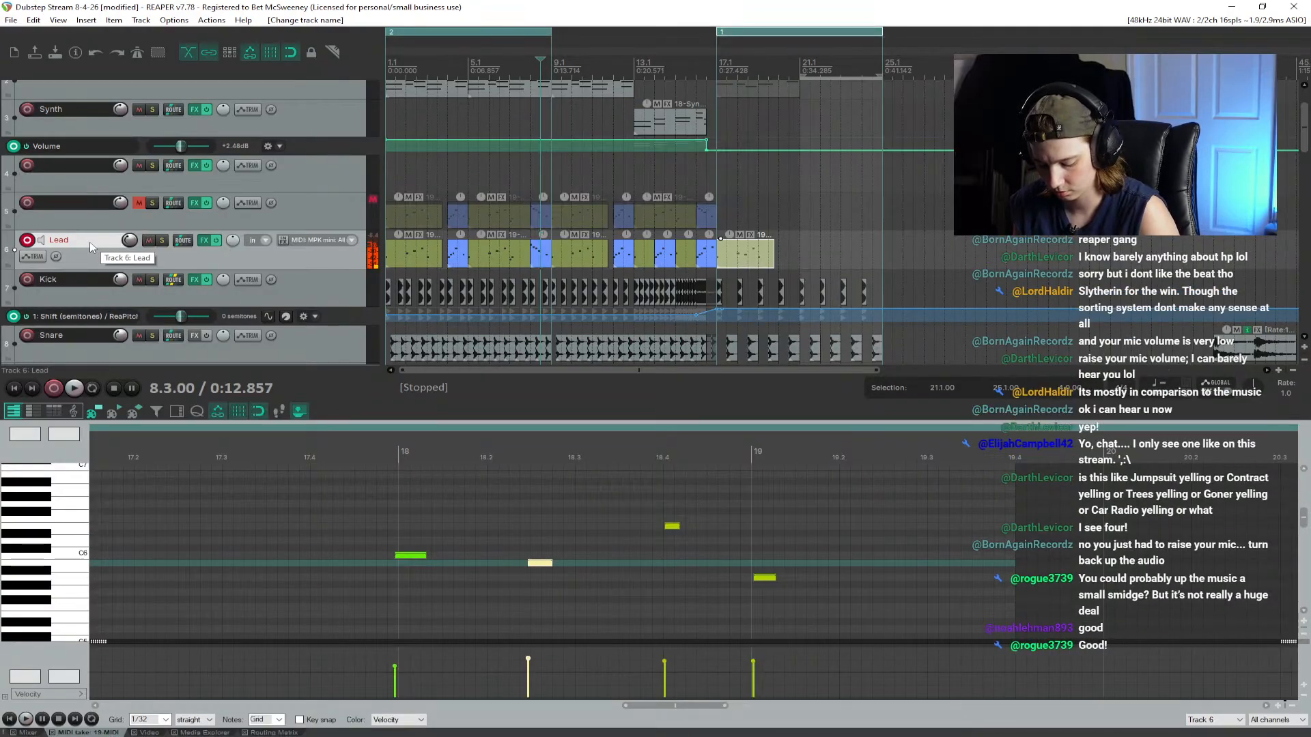
Step: Mute the Lead item at 17.1 and listen to the drop without it
{"action": "key", "text": "space"}
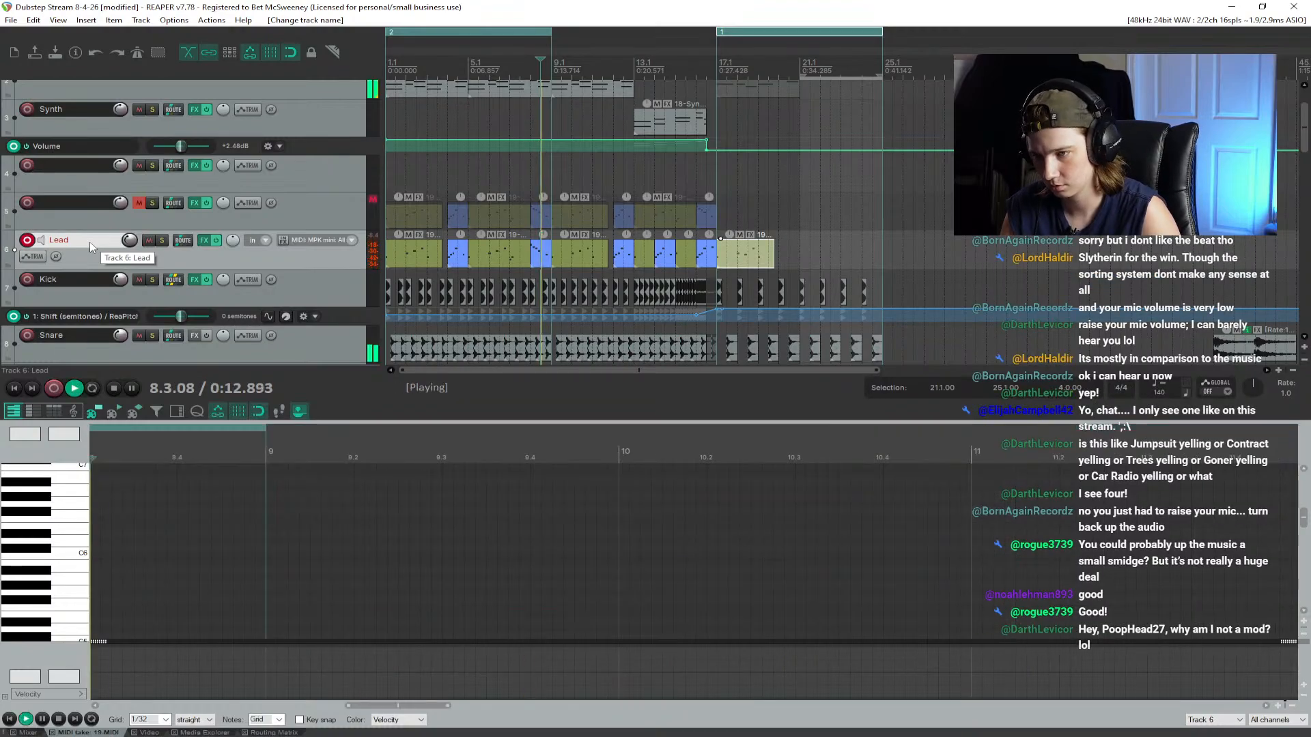
{"action": "left_click", "coordinate": [739, 234]}
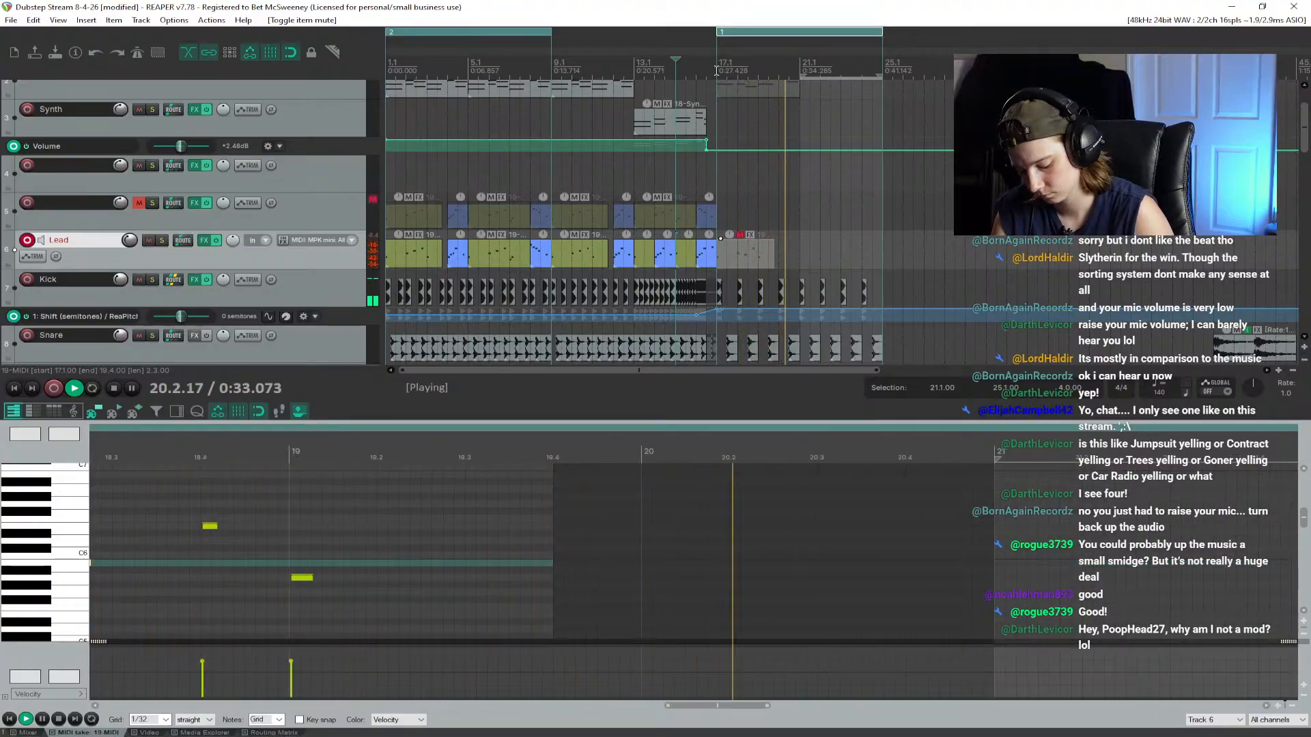
{"action": "key", "text": "space"}
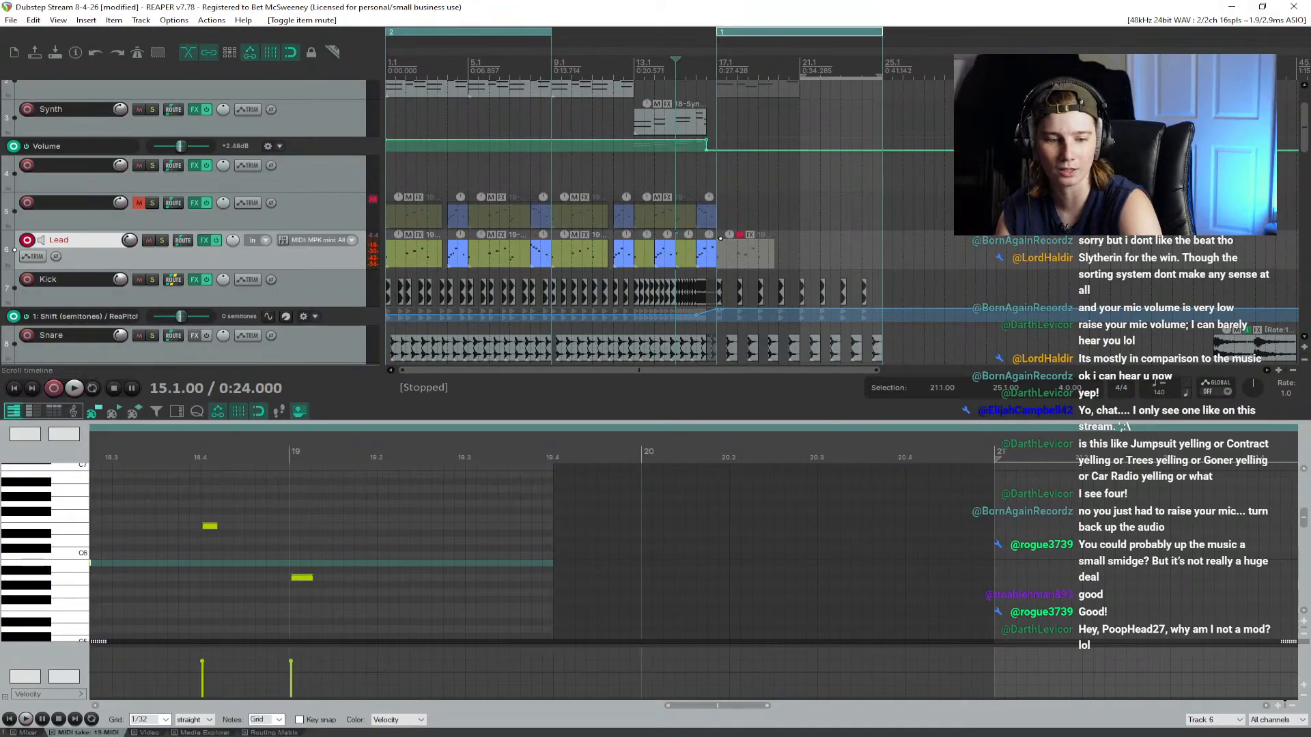
{"action": "key", "text": "alt+Tab"}
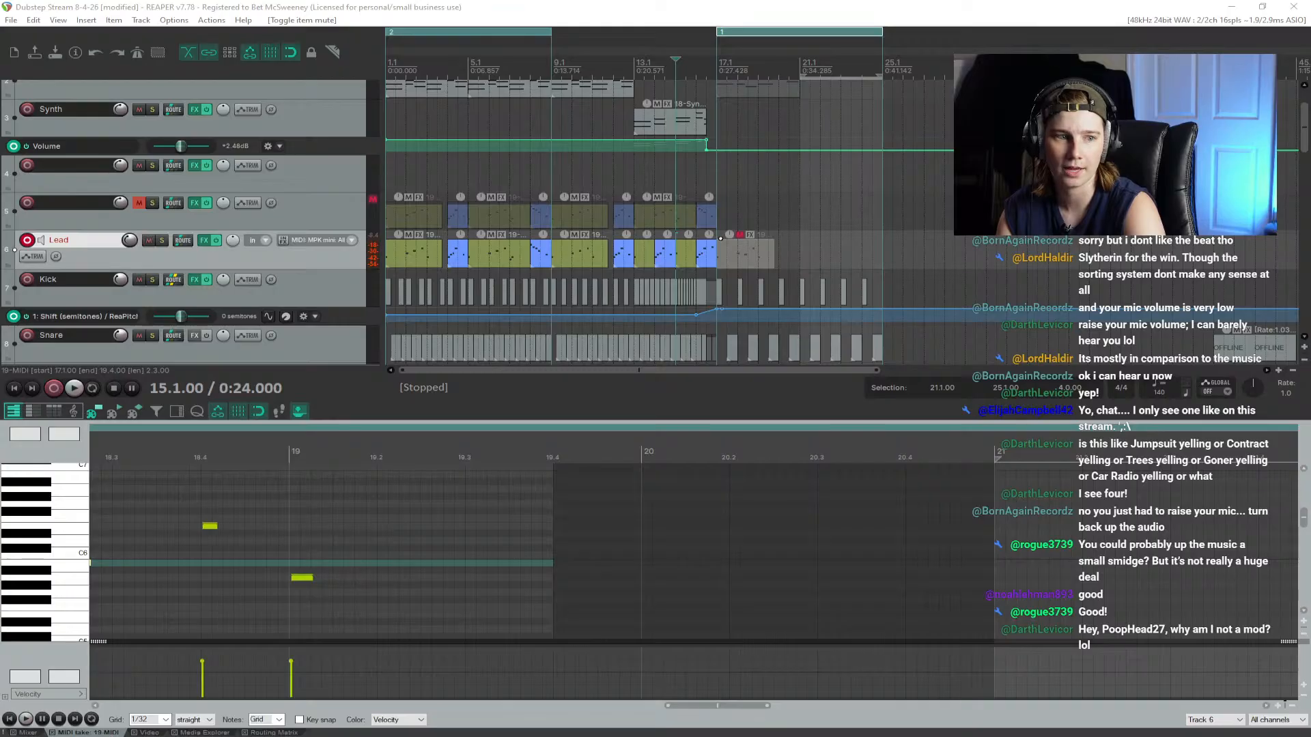
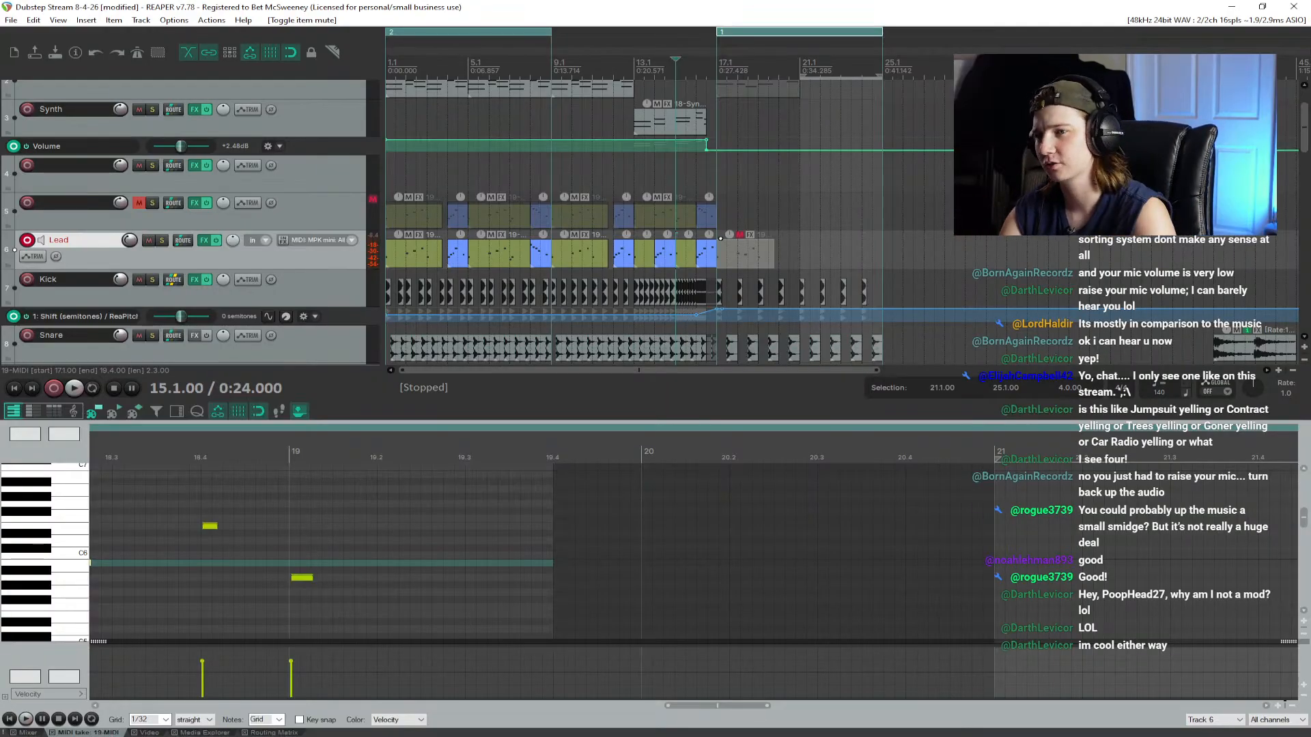
Step: Save the project and audition the start of the drop from 17.1
{"action": "left_click", "coordinate": [632, 67]}
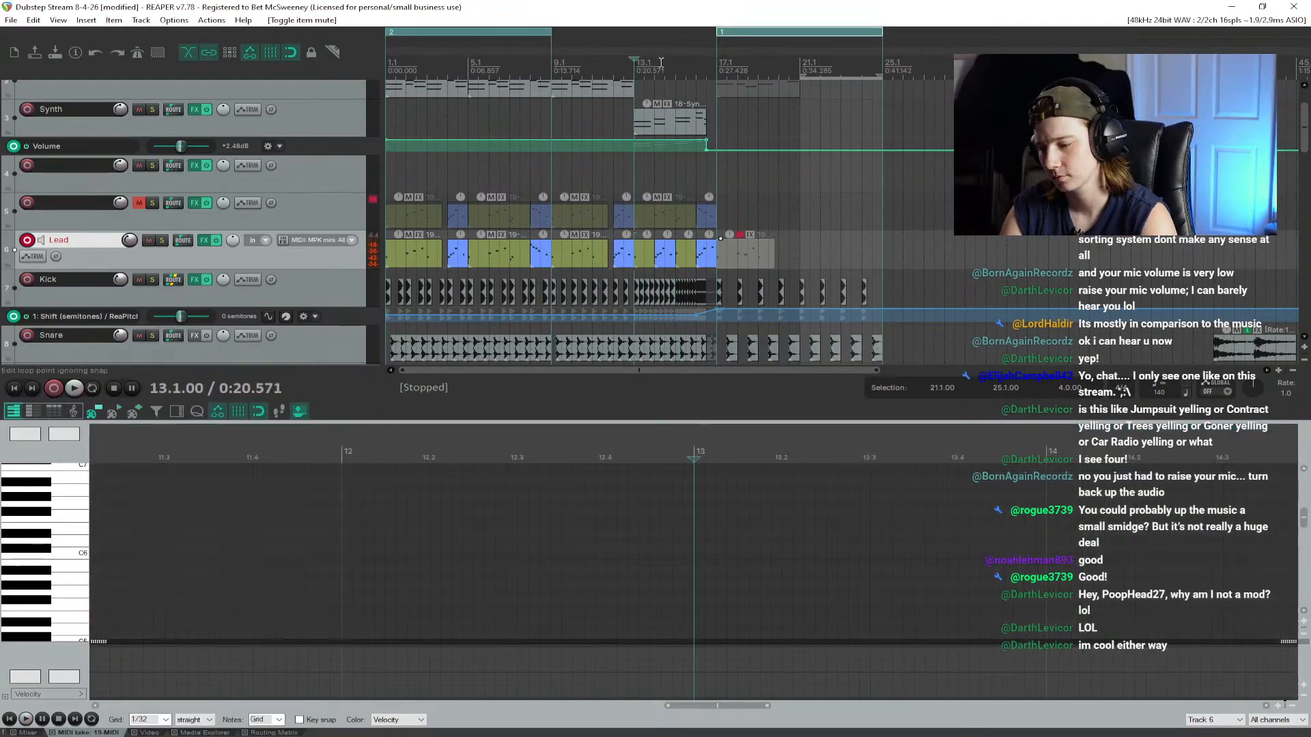
{"action": "key", "text": "ctrl+s"}
{"action": "left_click", "coordinate": [715, 64]}
{"action": "key", "text": "space"}
{"action": "key", "text": "space"}
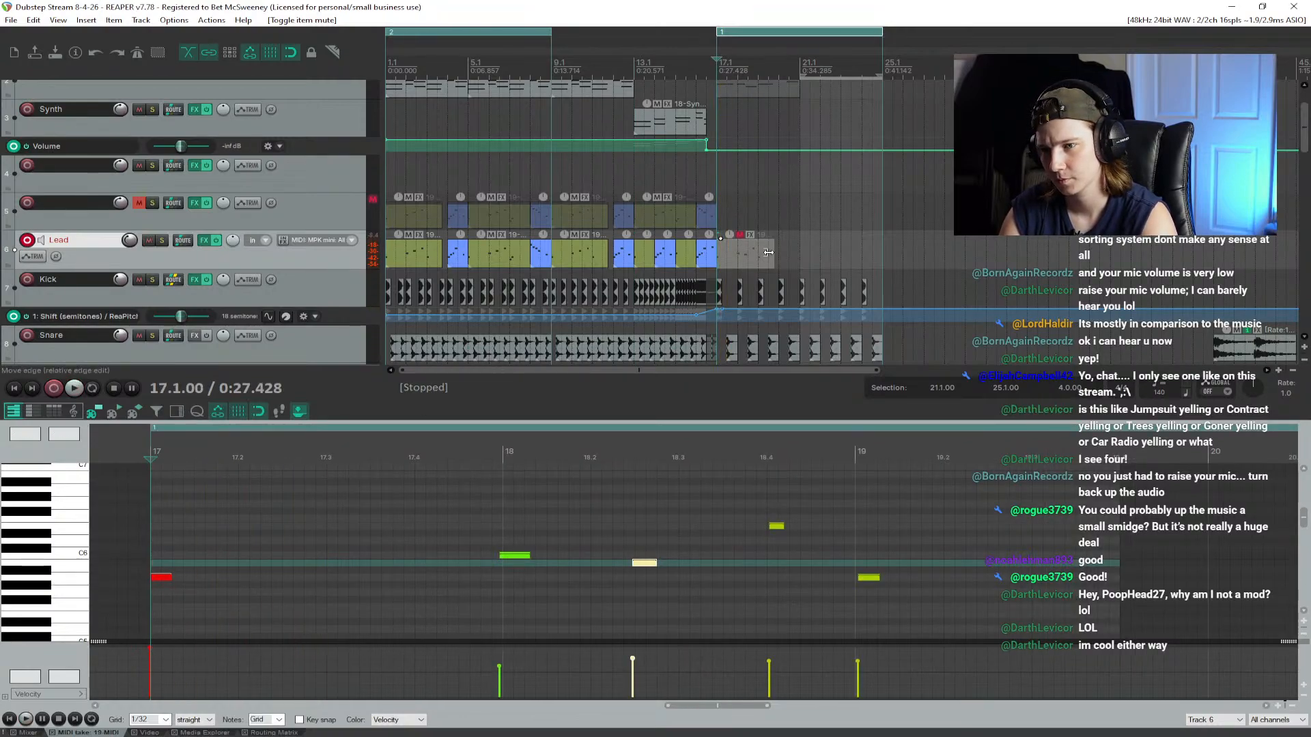
Step: Unmute the Lead item at 17.1 and audition its opening note
{"action": "left_click", "coordinate": [732, 255]}
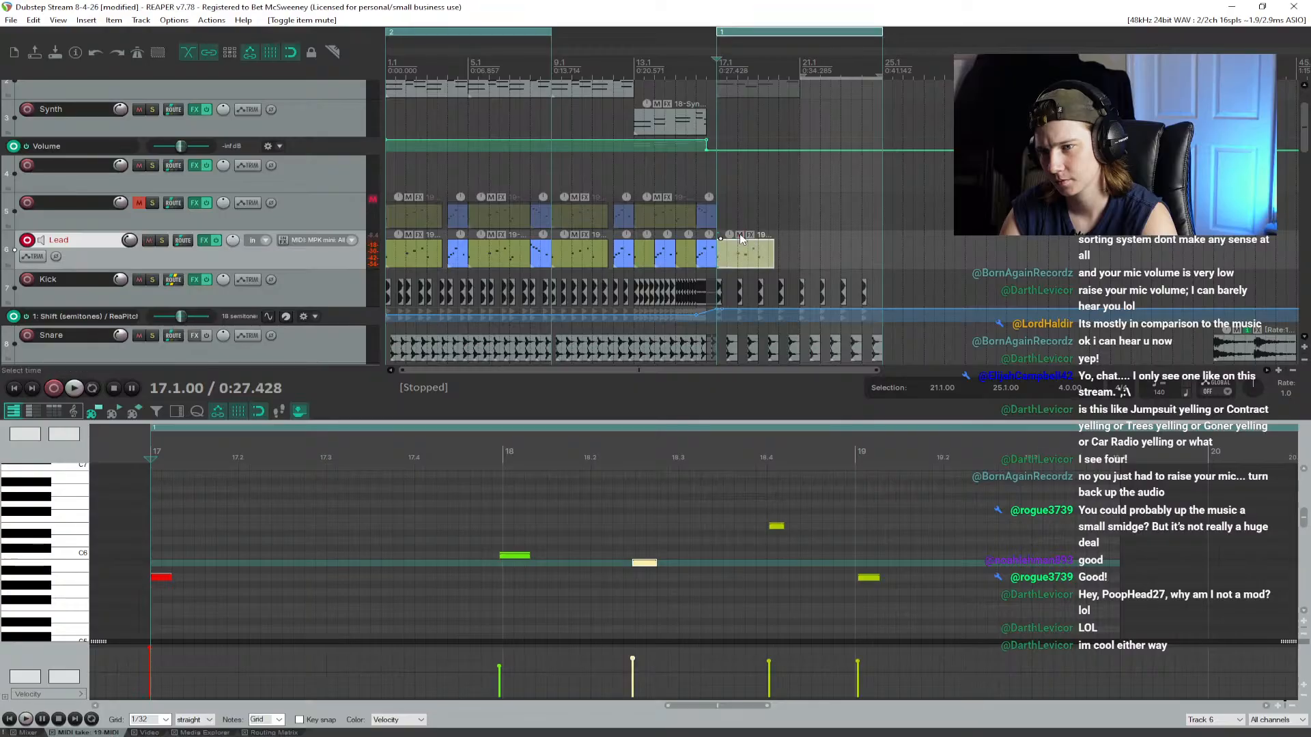
{"action": "key", "text": "space"}
{"action": "key", "text": "space"}
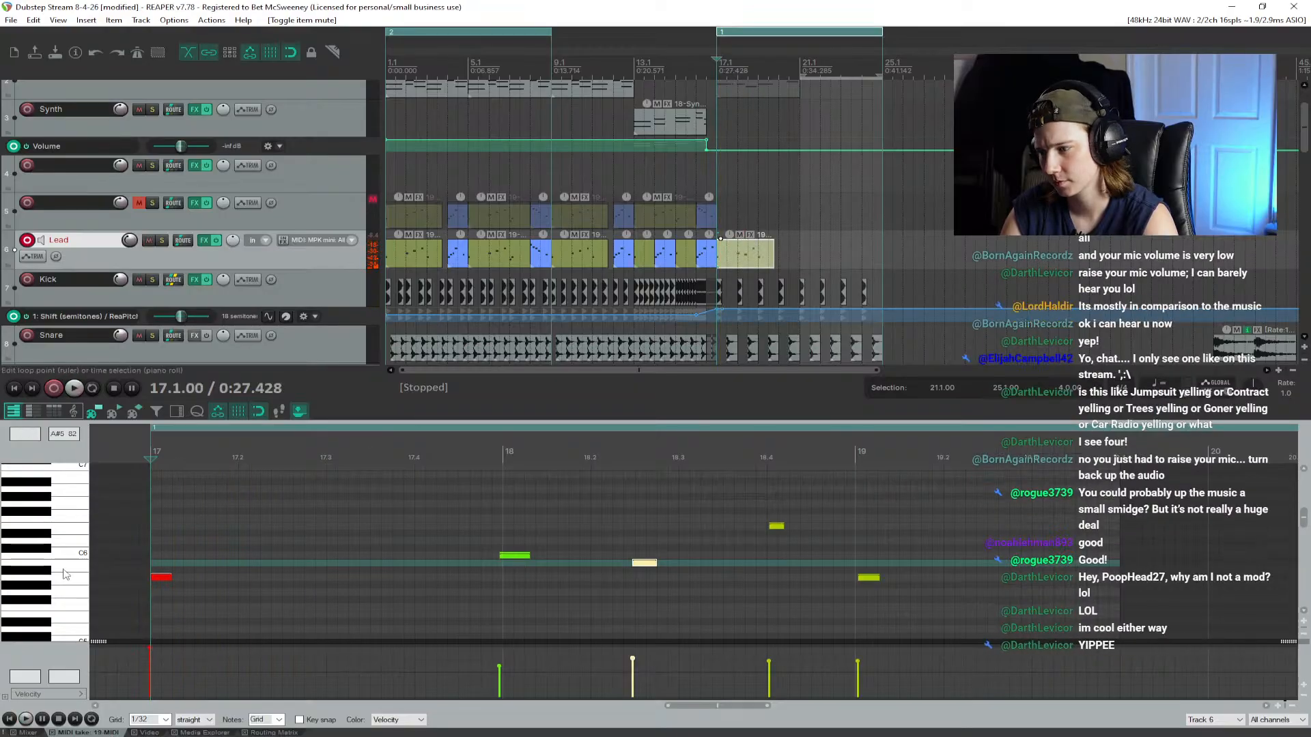
Step: Raise the Lead note at 17.1 to C6 and play the transition from 14.3 into the drop
{"action": "left_click_drag", "start_coordinate": [167, 582], "coordinate": [167, 560]}
{"action": "key", "text": "space"}
{"action": "left_click", "coordinate": [665, 86]}
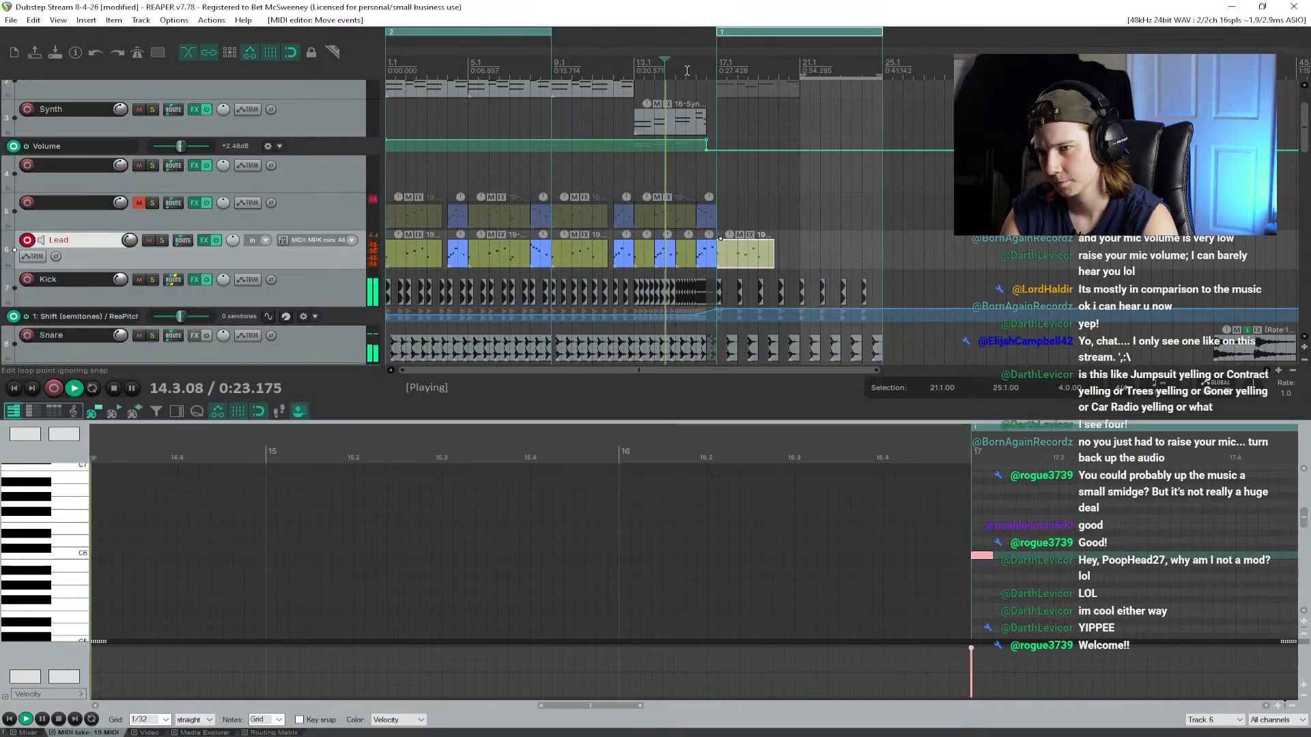
{"action": "left_click_drag", "start_coordinate": [725, 369], "coordinate": [798, 367]}
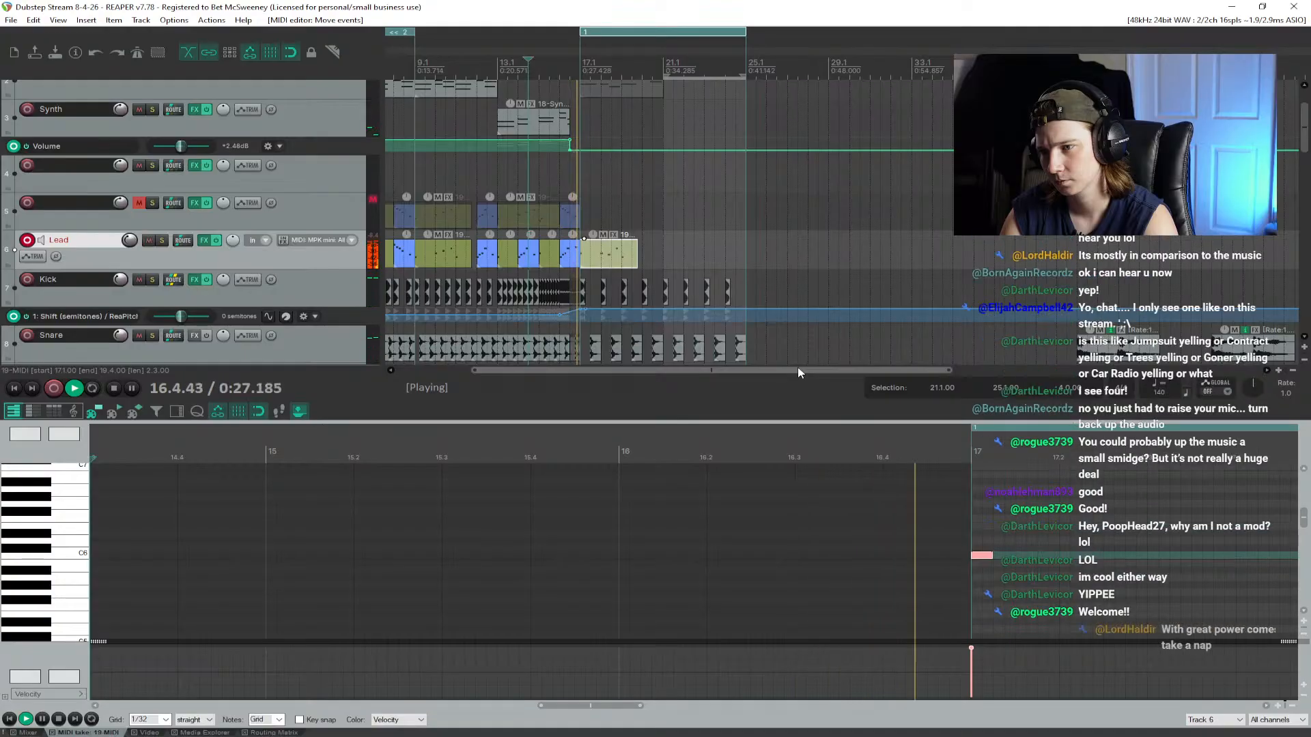
{"action": "key", "text": "space"}
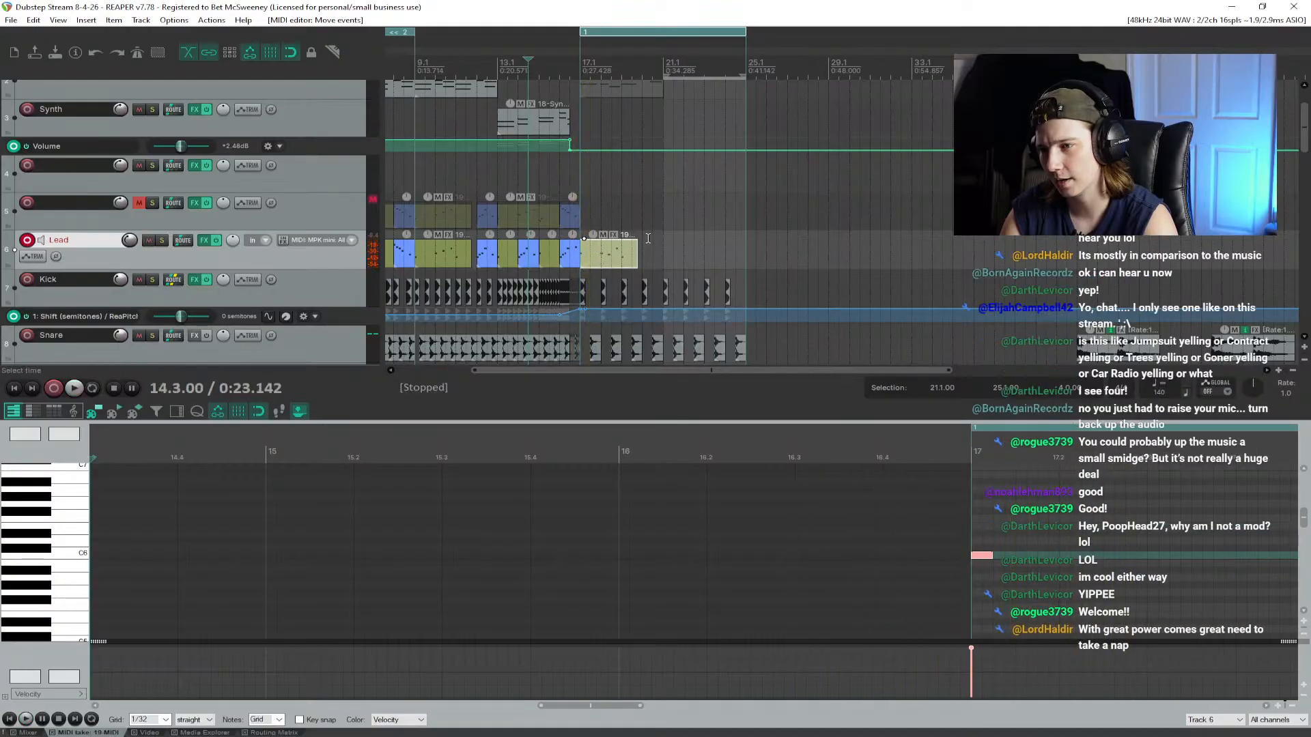
Step: Adjust the item edge at 17.1 on the Lead track and replay the transition from 14.3
{"action": "mouse_move", "coordinate": [580, 256]}
{"action": "left_mouse_down"}
{"action": "mouse_move", "coordinate": [602, 257]}
{"action": "mouse_move", "coordinate": [584, 257]}
{"action": "left_mouse_up"}
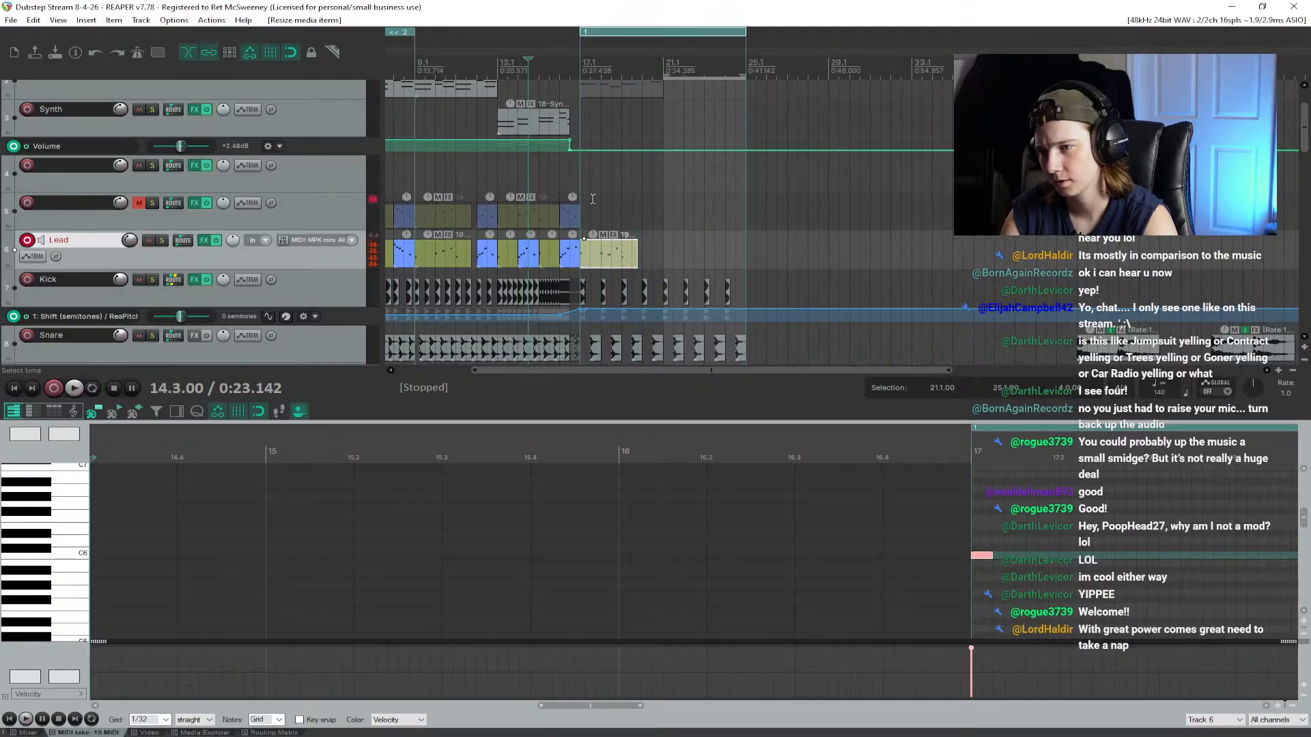
{"action": "key", "text": "space"}
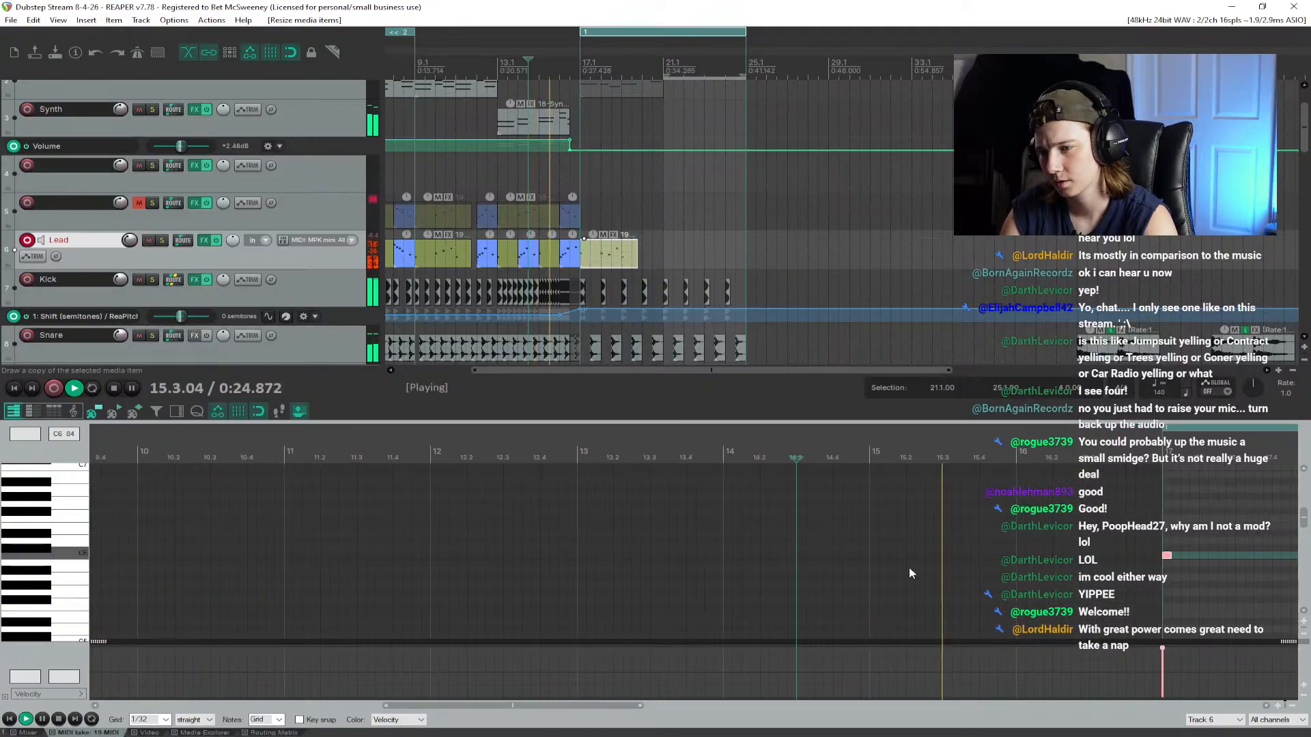
{"action": "left_click_drag", "start_coordinate": [587, 705], "coordinate": [723, 698]}
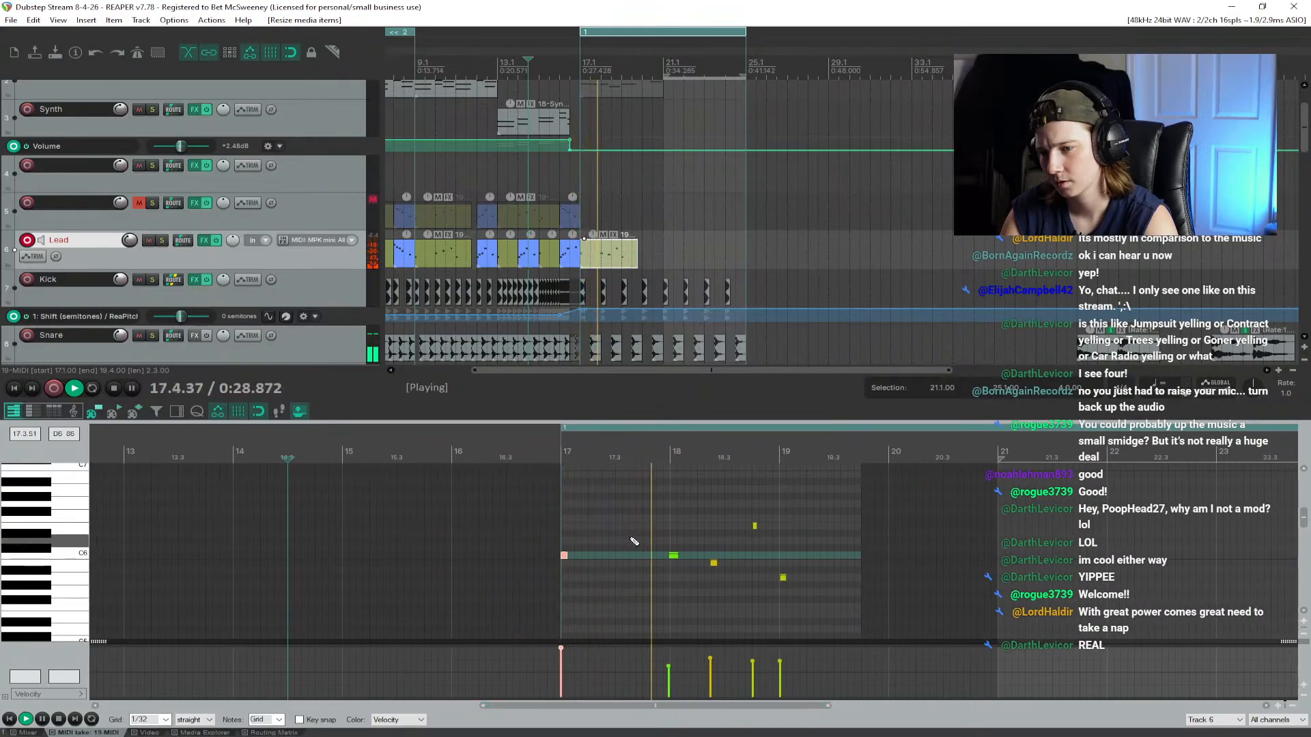
Step: Erase the Lead note at 17.1 and audition the item from the start of bar 17
{"action": "key", "text": "space"}
{"action": "left_click_drag", "start_coordinate": [599, 540], "coordinate": [568, 553]}
{"action": "key", "text": "space"}
{"action": "left_click", "coordinate": [559, 453]}
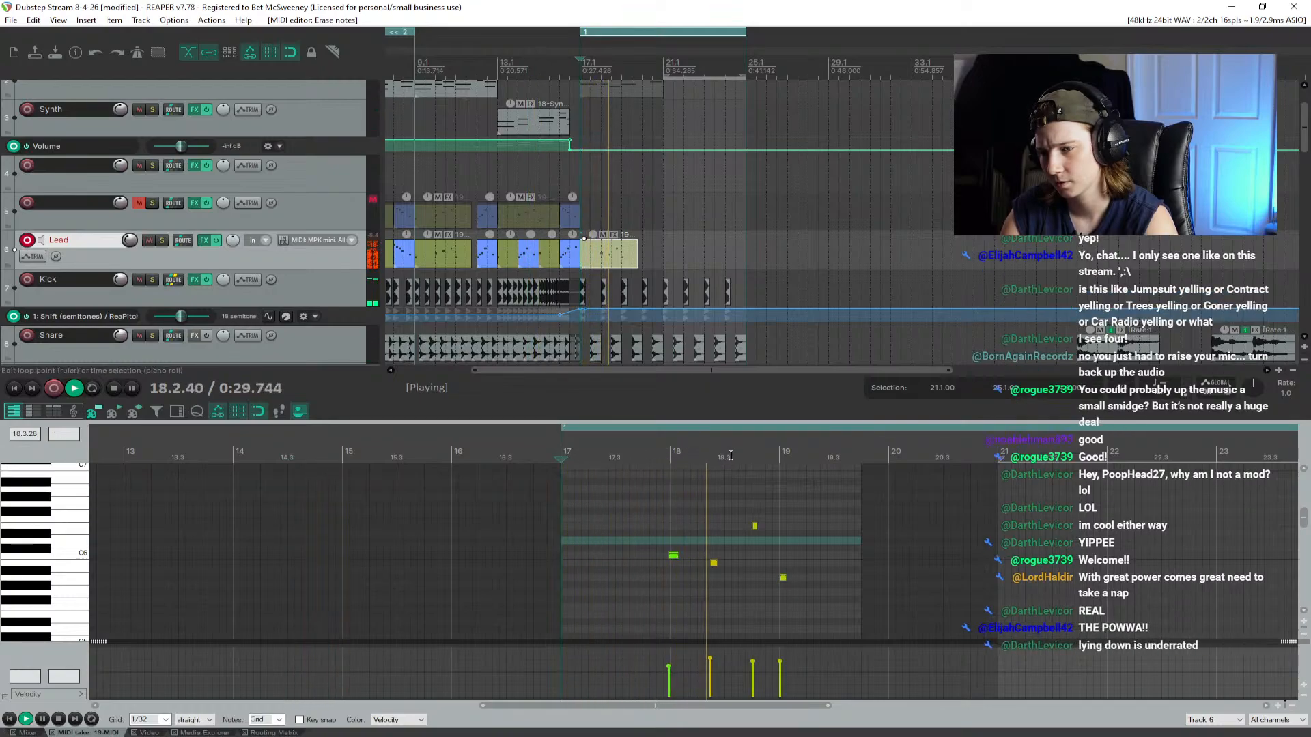
{"action": "key", "text": "space"}
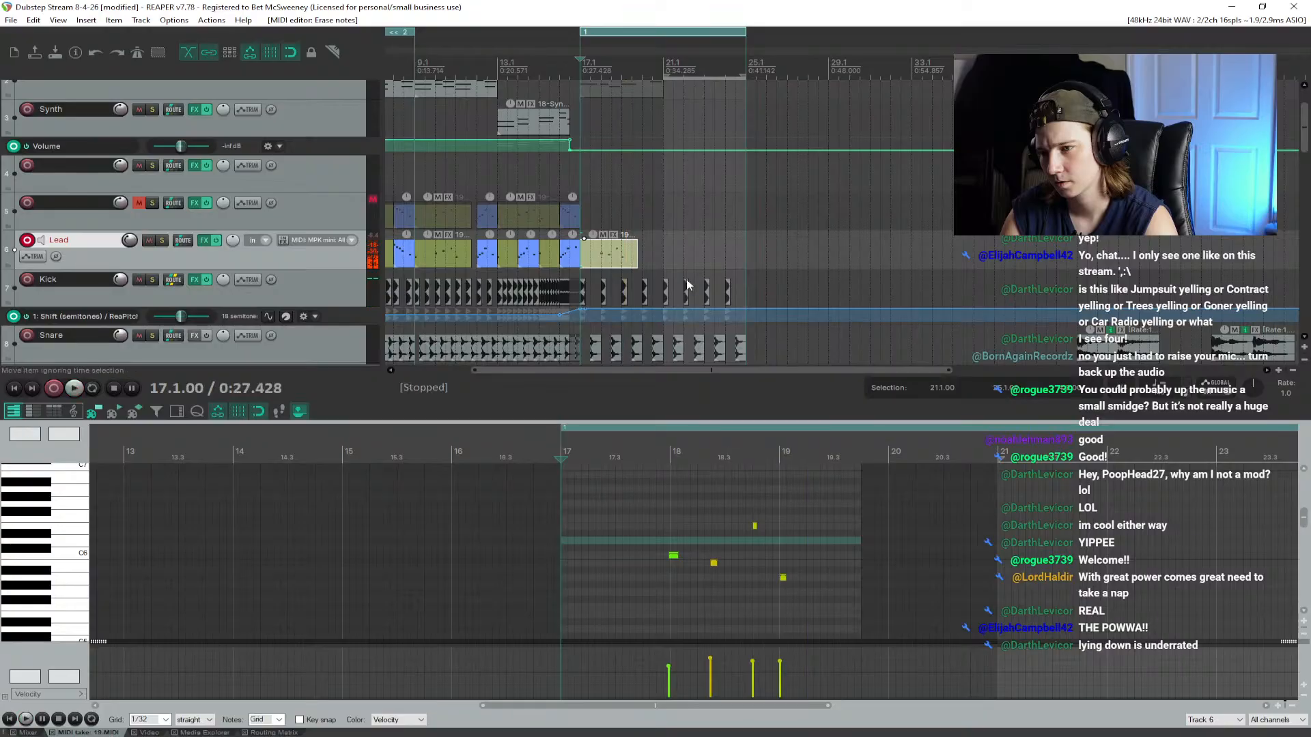
Step: Play the drop from 17.1 while viewing the bass tracks, stopping at 17.4
{"action": "scroll", "coordinate": [311, 299], "scroll_direction": "up", "scroll_amount": 1}
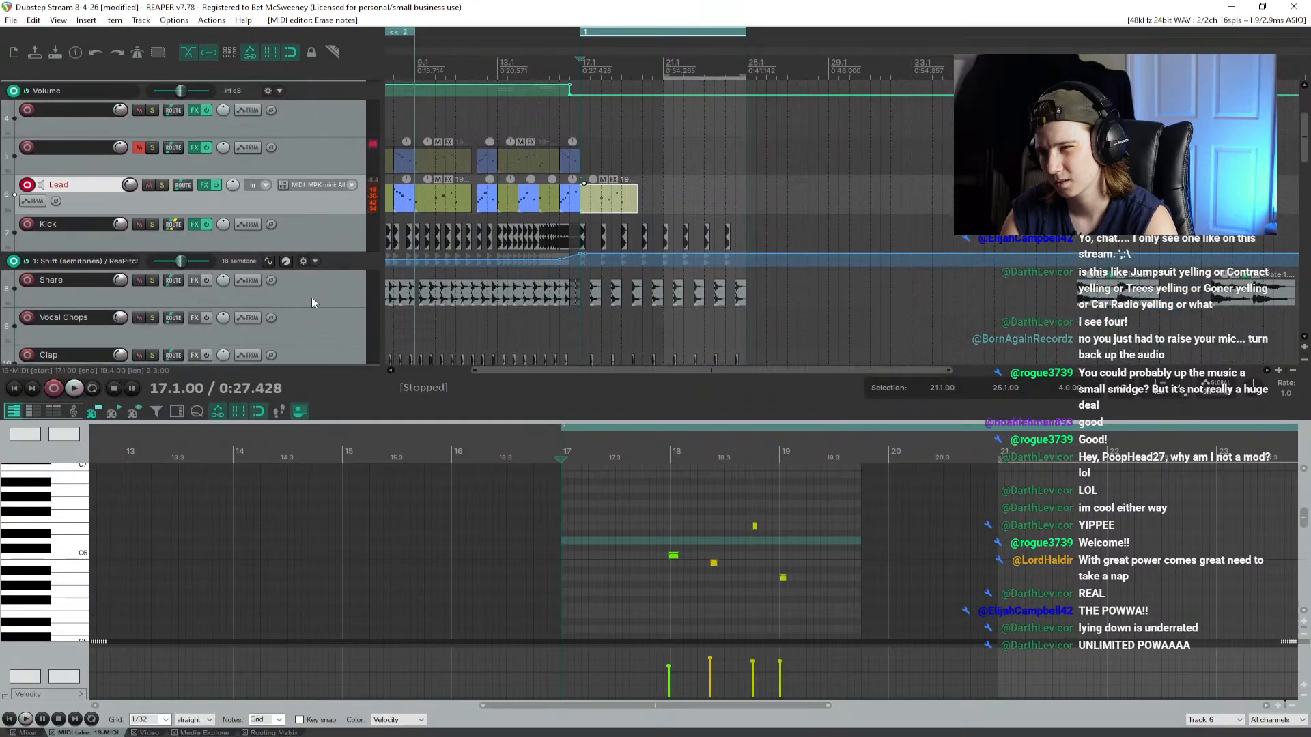
{"action": "scroll", "coordinate": [303, 298], "scroll_direction": "down", "scroll_amount": 10}
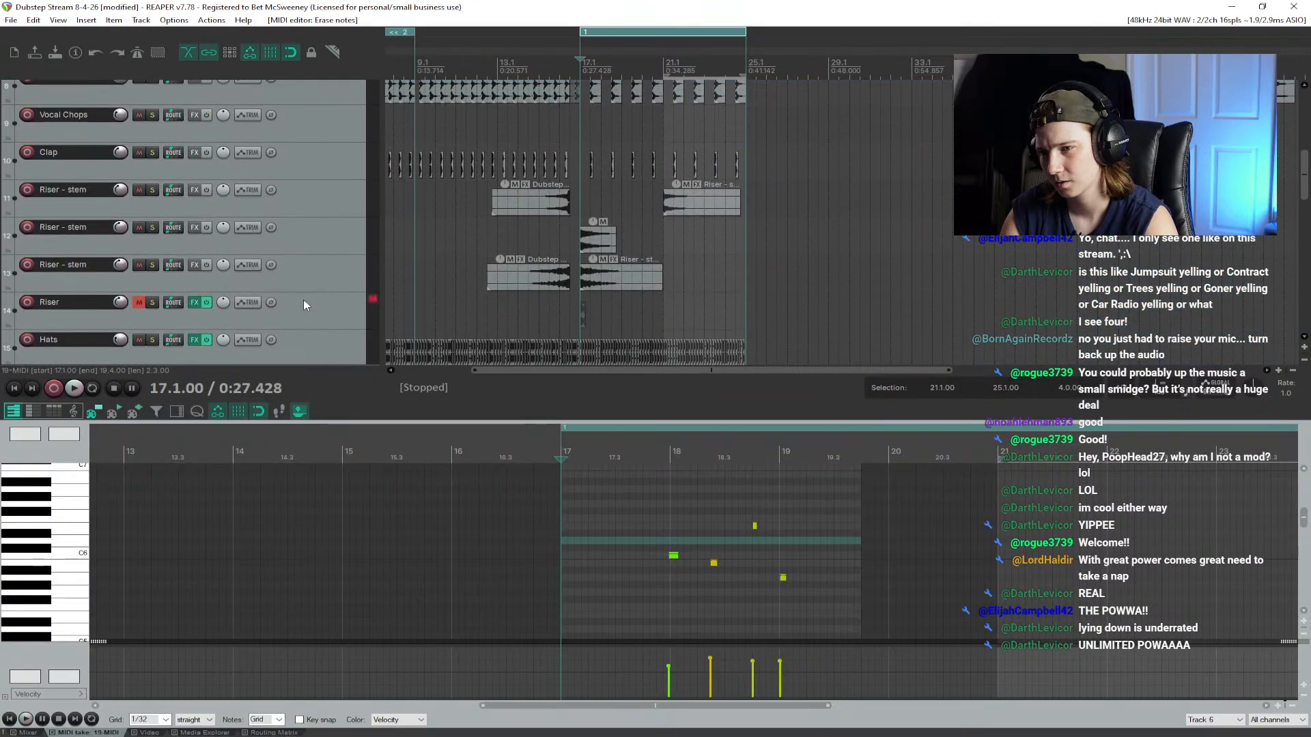
{"action": "scroll", "coordinate": [303, 300], "scroll_direction": "down", "scroll_amount": 7}
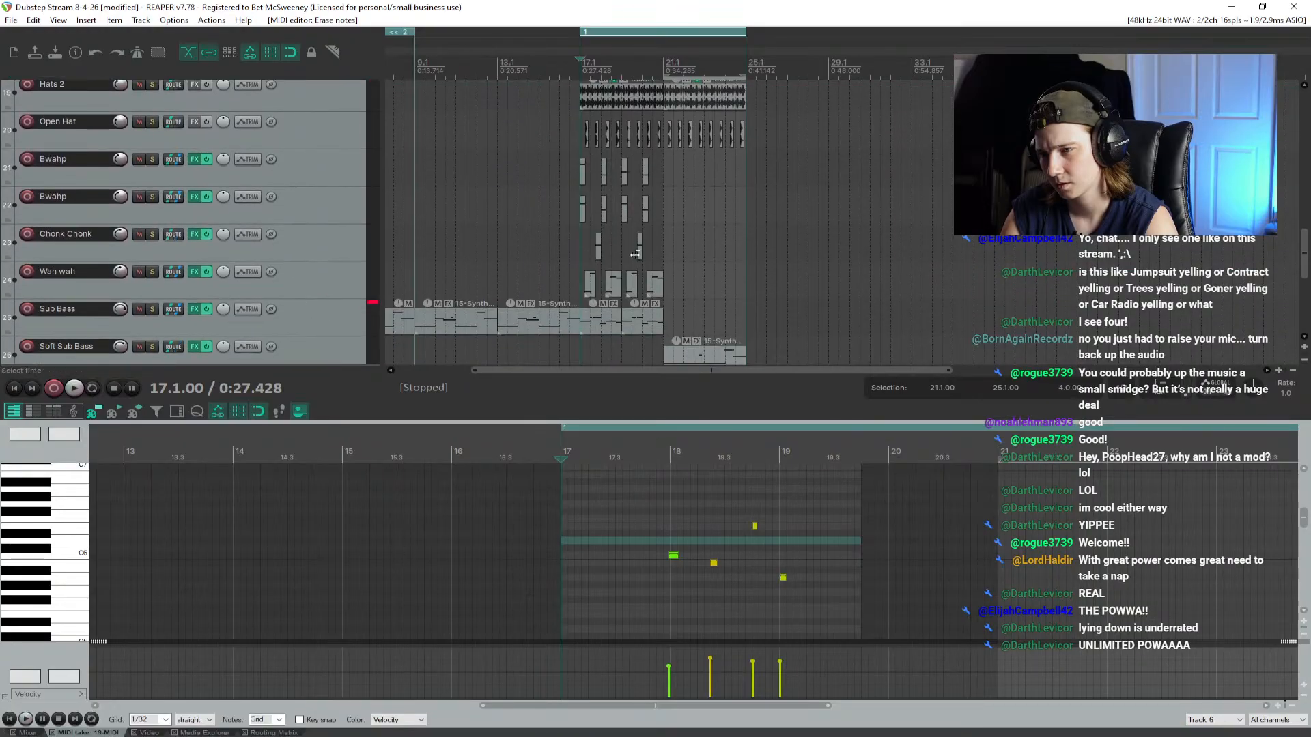
{"action": "scroll", "coordinate": [658, 253], "scroll_direction": "up", "scroll_amount": 2}
{"action": "key", "text": "space"}
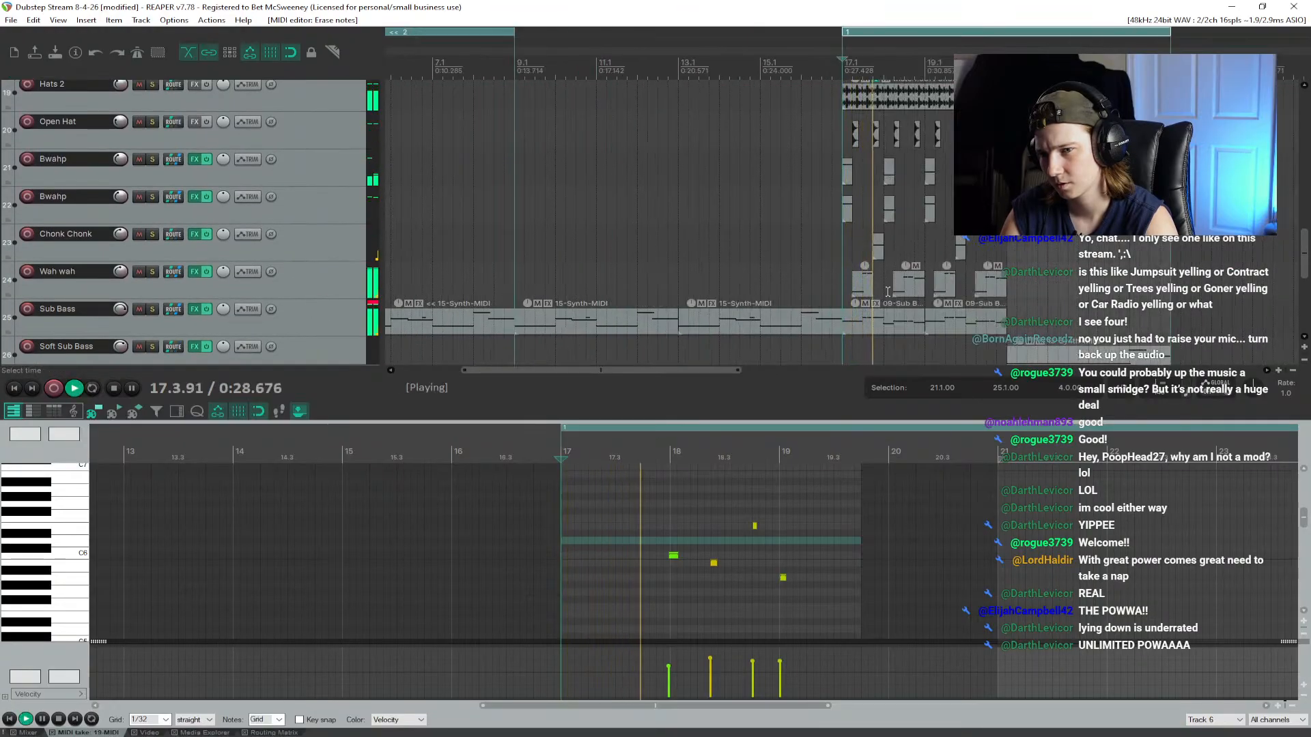
{"action": "key", "text": "space"}
Step: Open the Sub Bass item at 17.1 in the MIDI editor and audition its notes across bars 17 and 18
{"action": "left_click", "coordinate": [870, 326]}
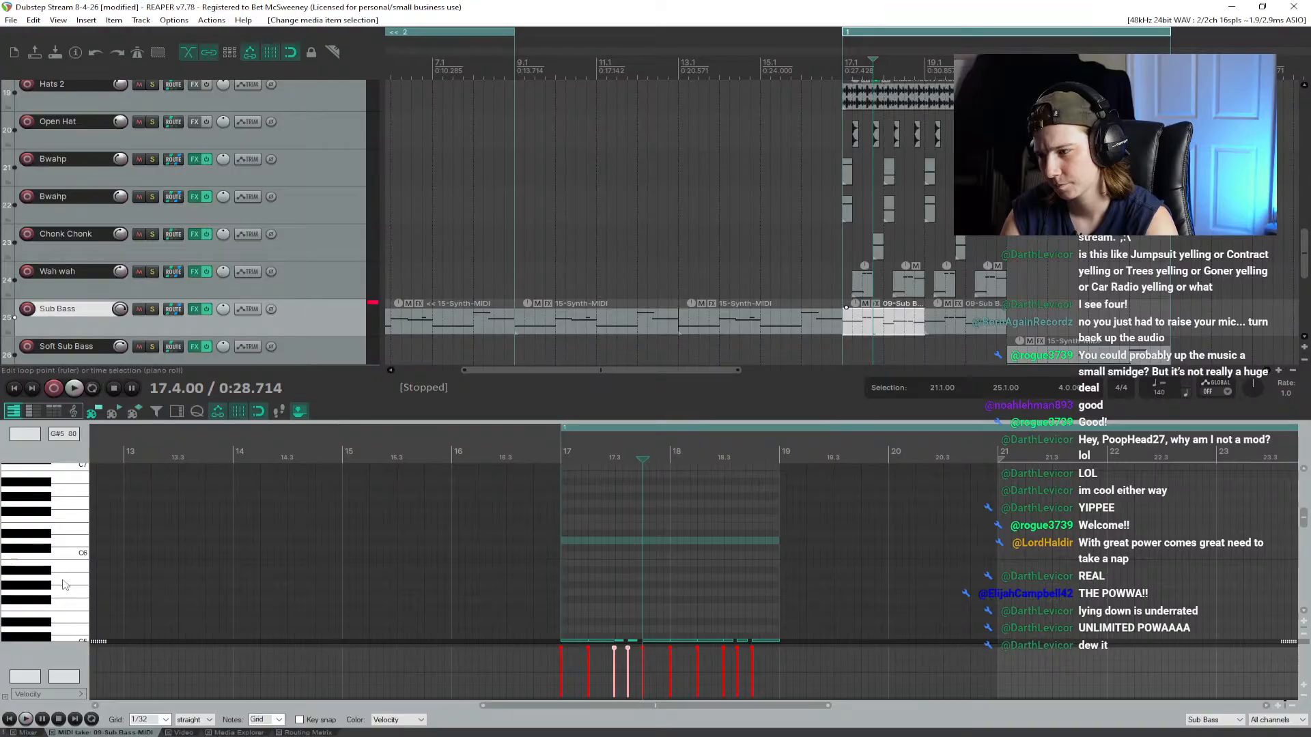
{"action": "scroll", "coordinate": [68, 579], "scroll_direction": "down", "scroll_amount": 10}
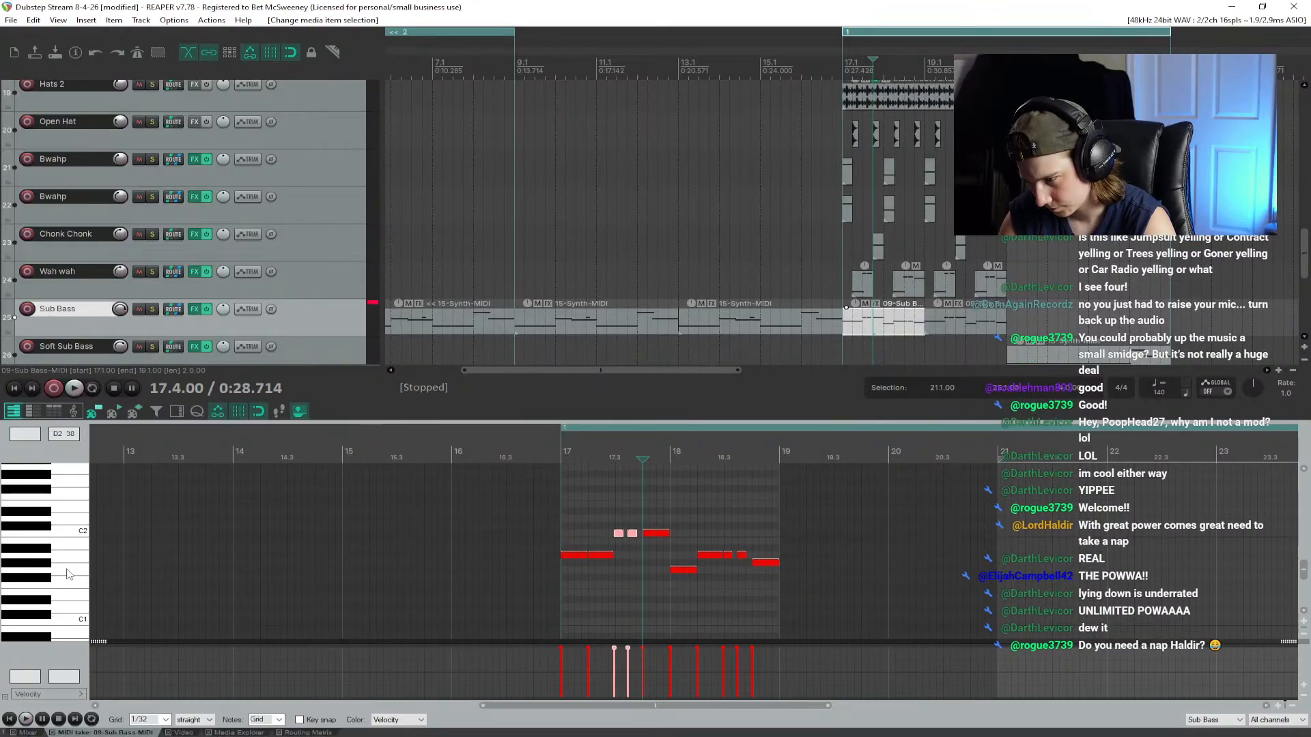
{"action": "left_click", "coordinate": [575, 526]}
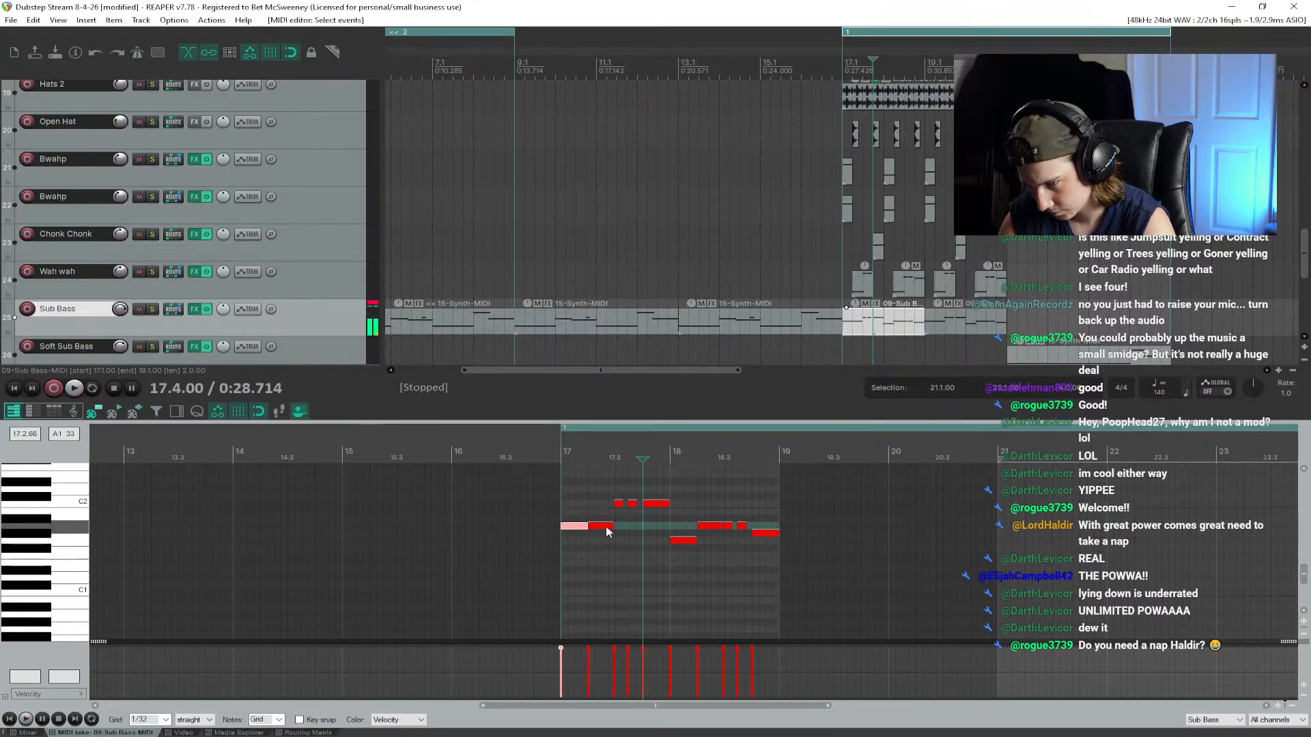
{"action": "left_click", "coordinate": [617, 504]}
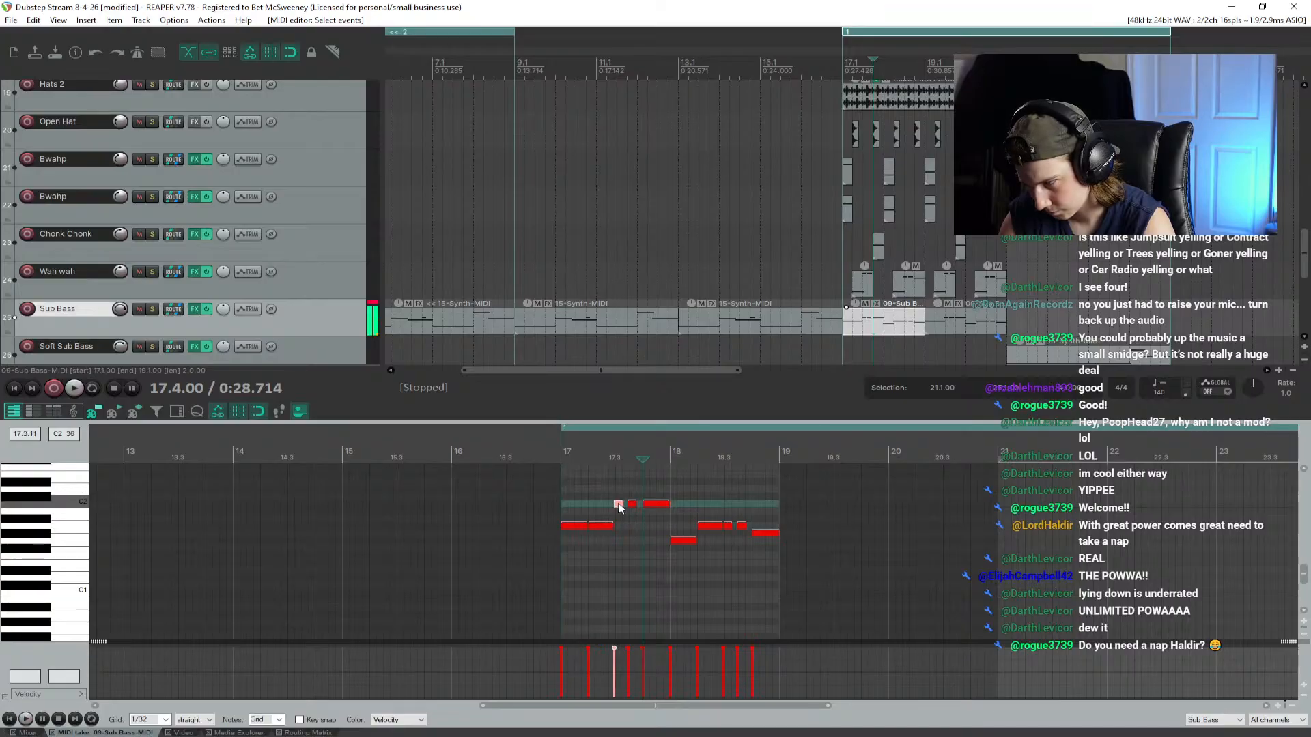
{"action": "left_click", "coordinate": [581, 527]}
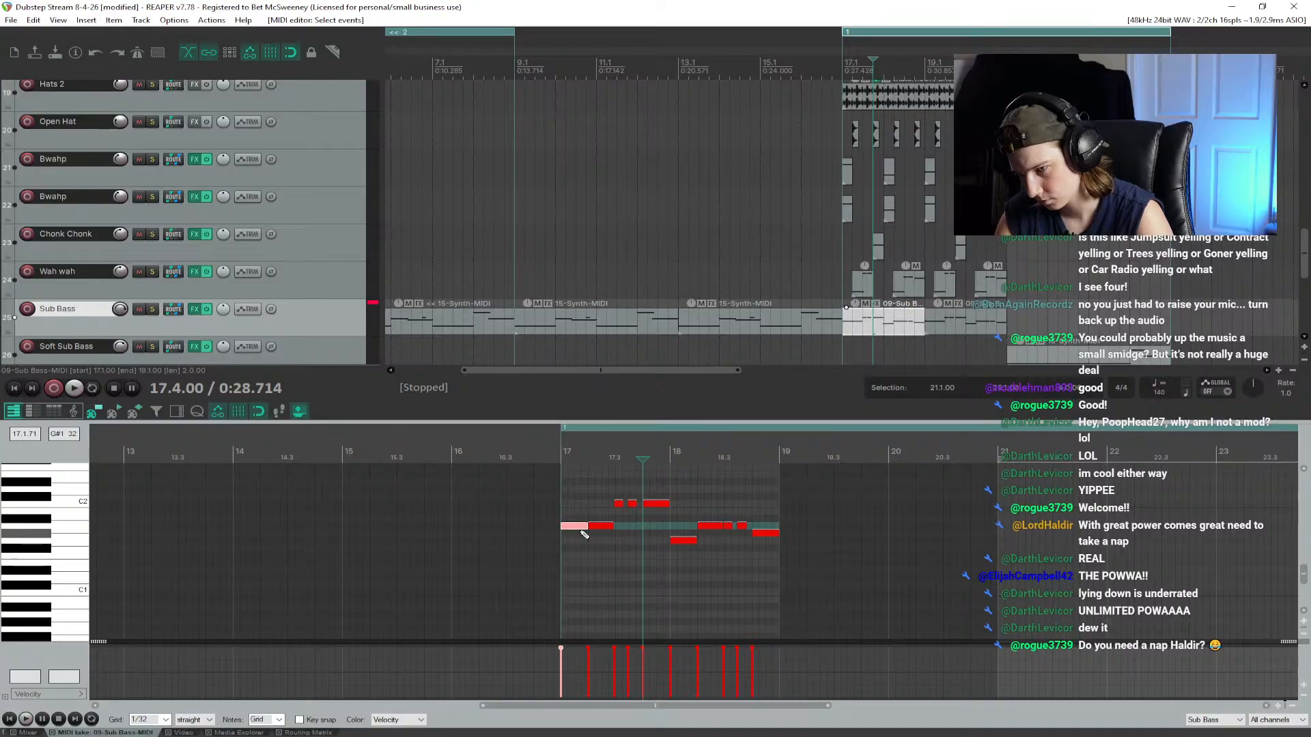
{"action": "left_click", "coordinate": [73, 542]}
{"action": "left_click", "coordinate": [73, 540]}
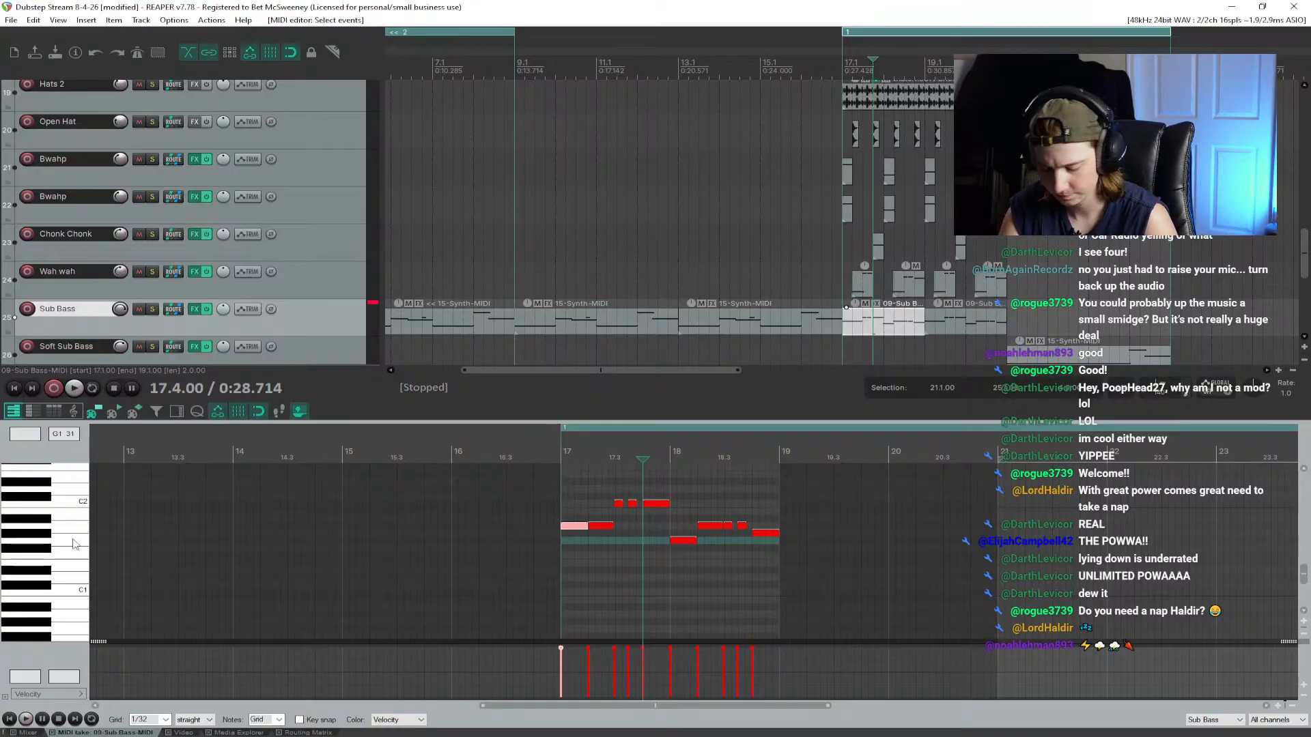
{"action": "left_click", "coordinate": [715, 527]}
{"action": "left_click", "coordinate": [766, 534]}
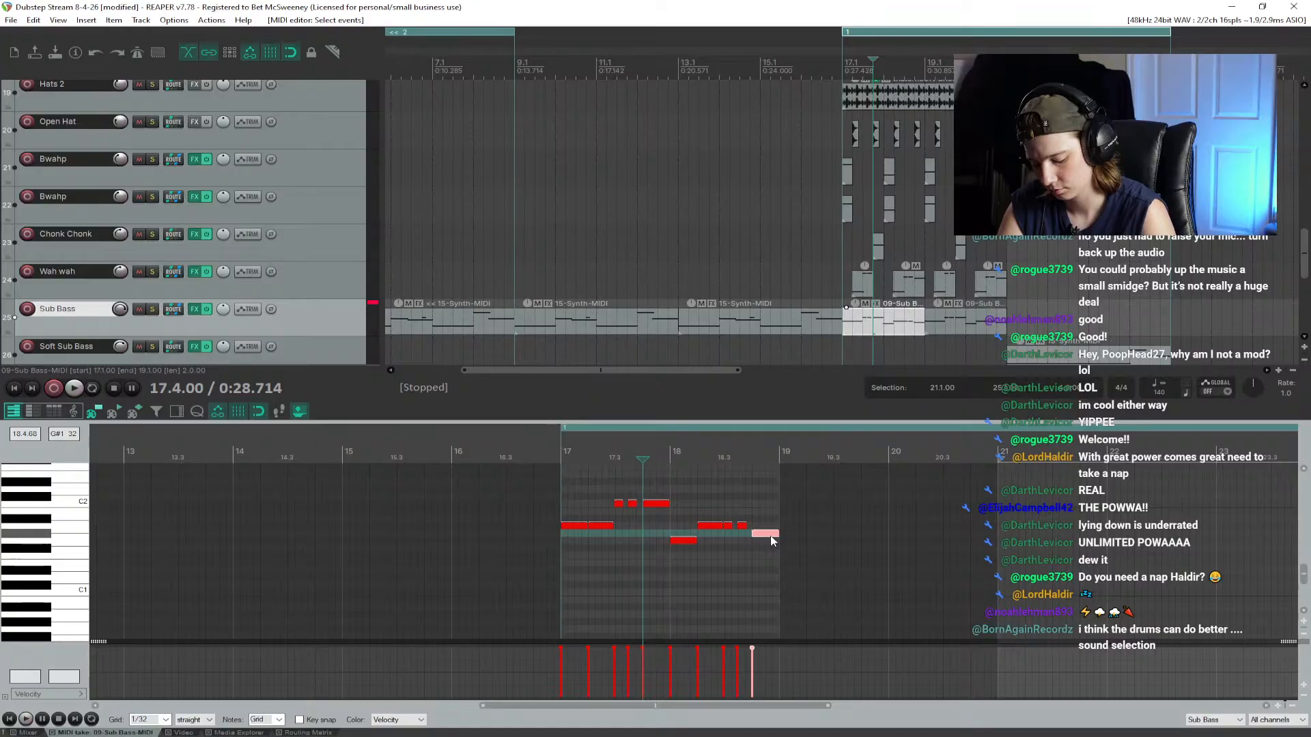
Step: Audition the Lead melody in the drop from 18.1 and again from 17.1
{"action": "scroll", "coordinate": [311, 193], "scroll_direction": "up", "scroll_amount": 5}
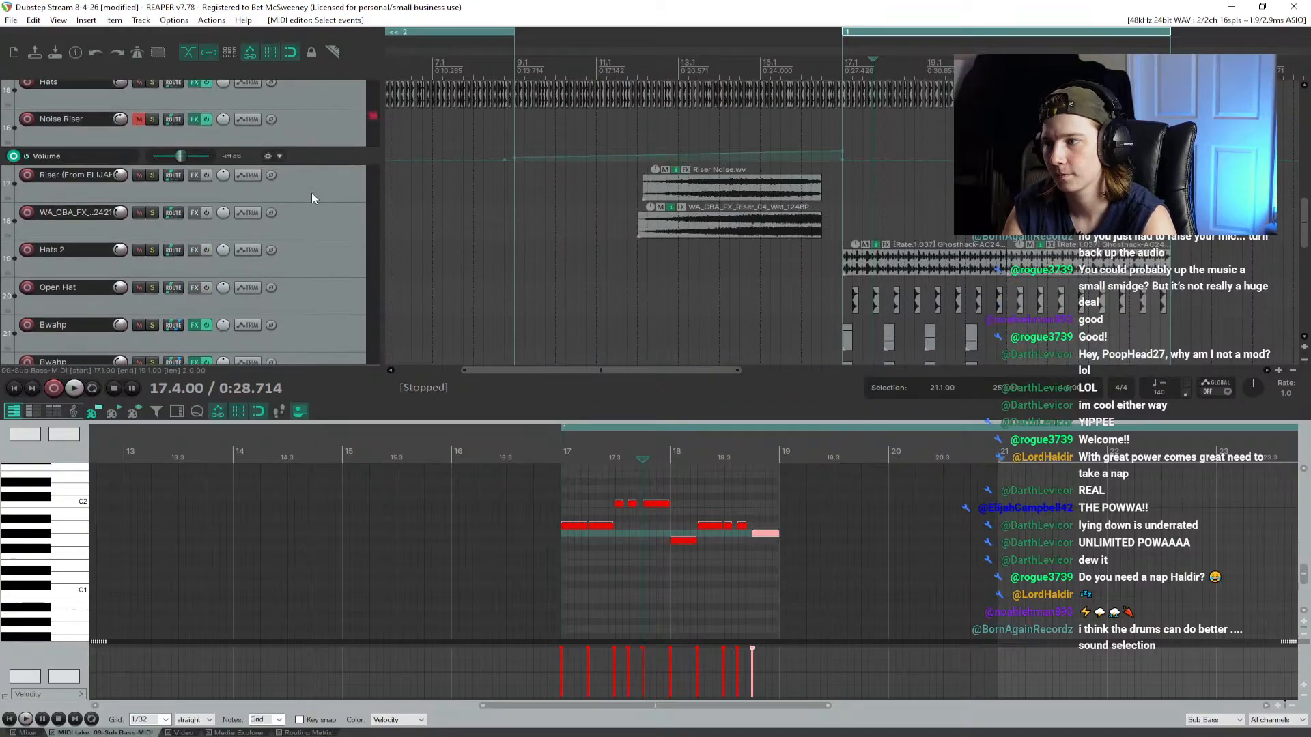
{"action": "scroll", "coordinate": [268, 193], "scroll_direction": "up", "scroll_amount": 6}
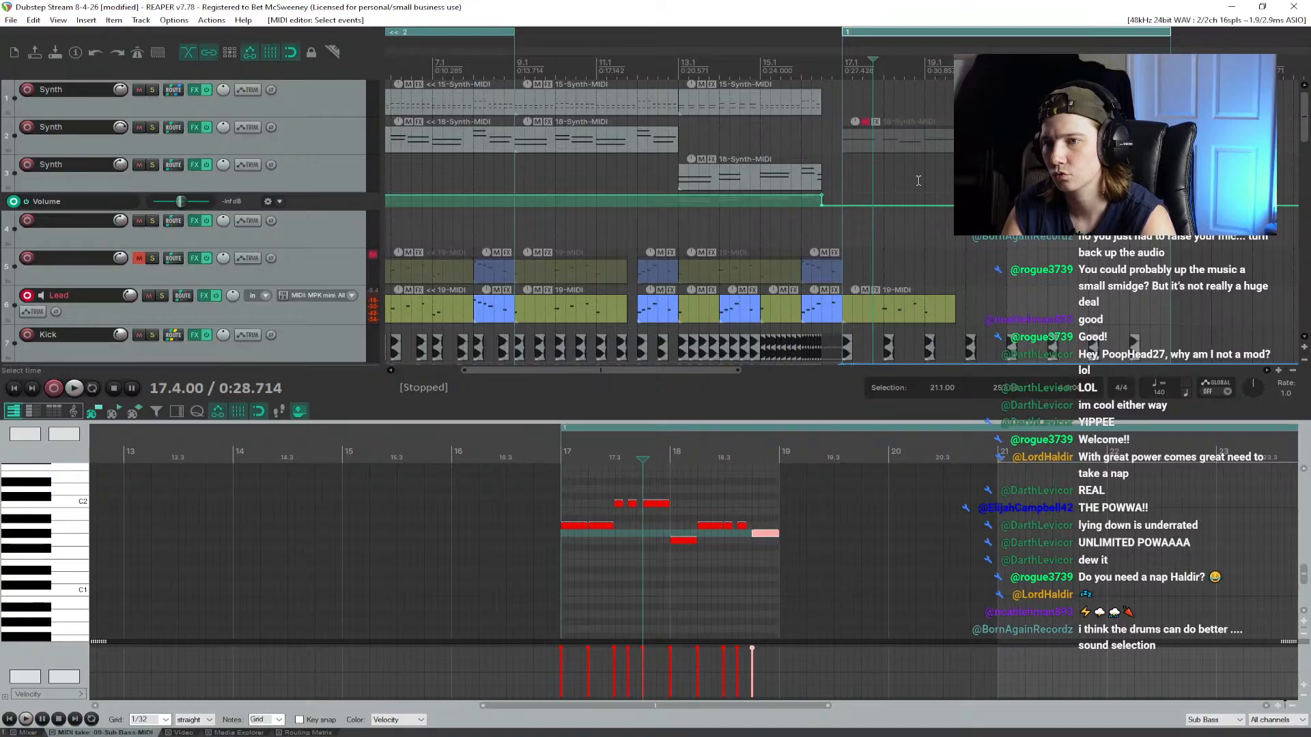
{"action": "scroll", "coordinate": [919, 181], "scroll_direction": "up", "scroll_amount": 4}
{"action": "left_click", "coordinate": [872, 63]}
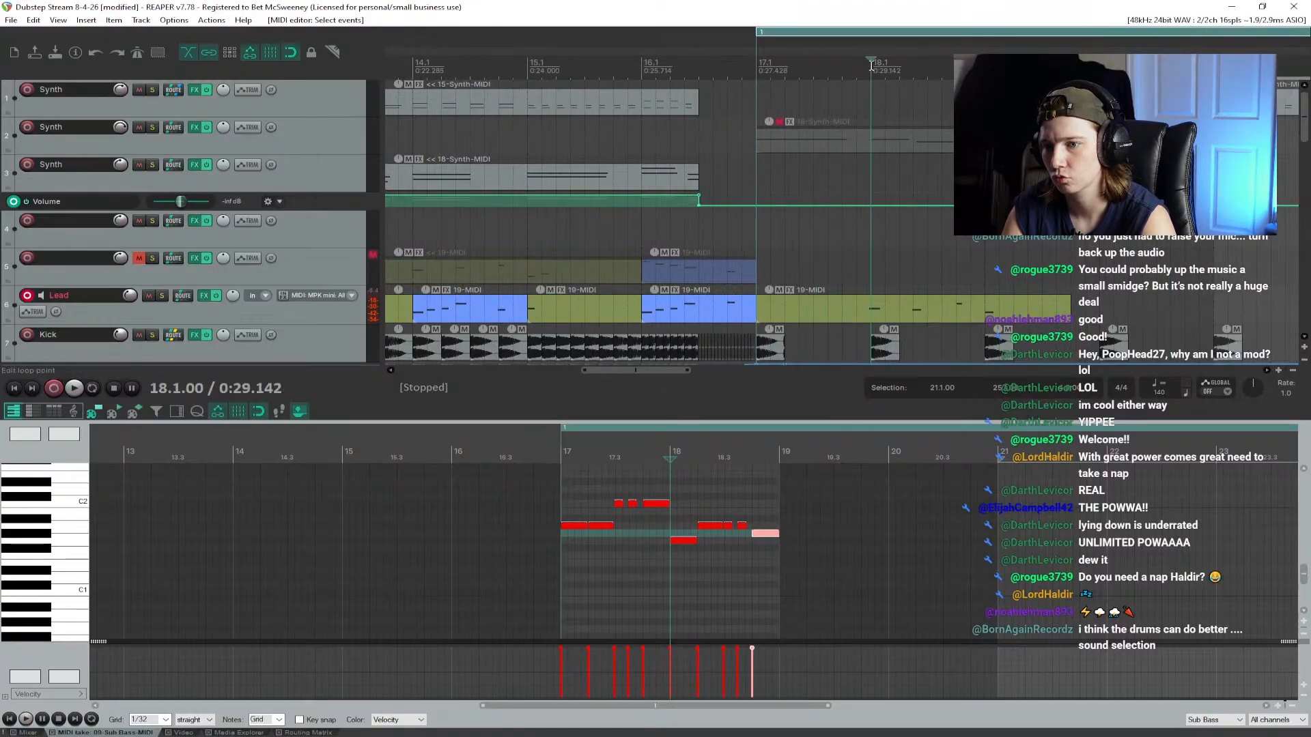
{"action": "key", "text": "space"}
{"action": "key", "text": "space"}
{"action": "left_click", "coordinate": [757, 65]}
{"action": "key", "text": "space"}
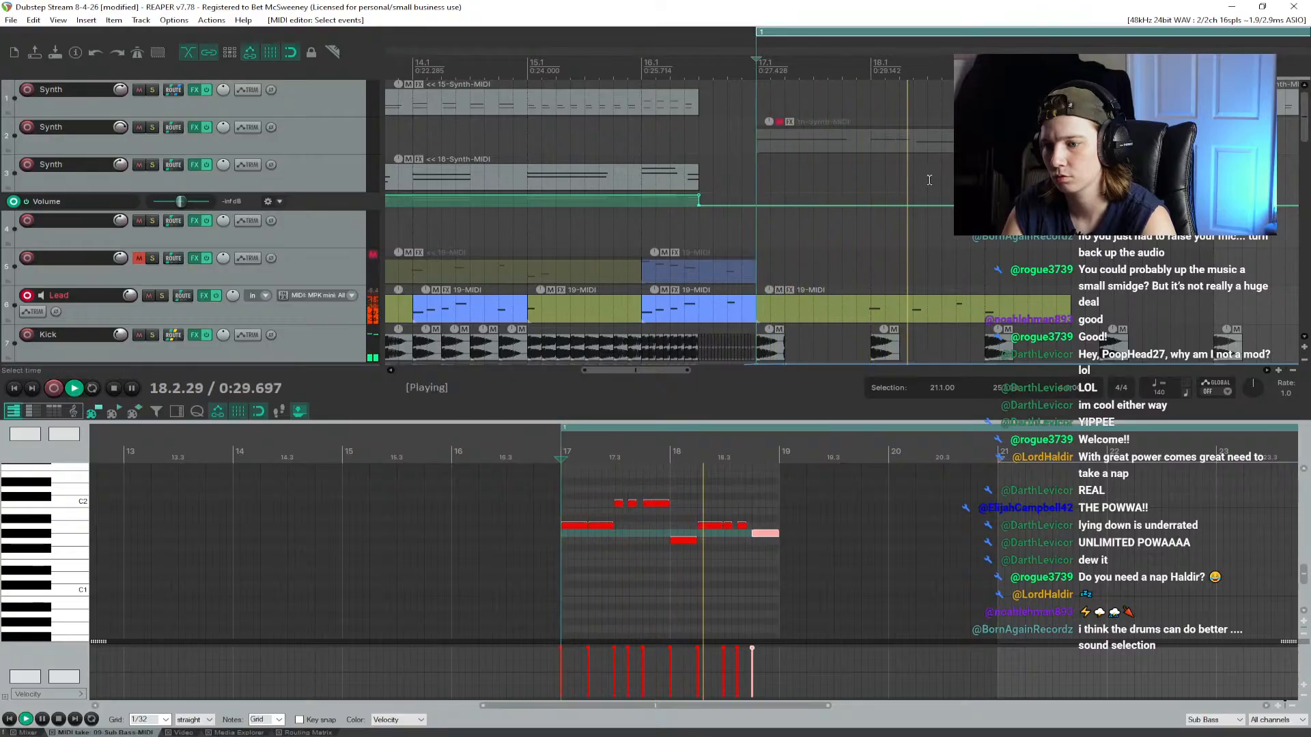
{"action": "key", "text": "space"}
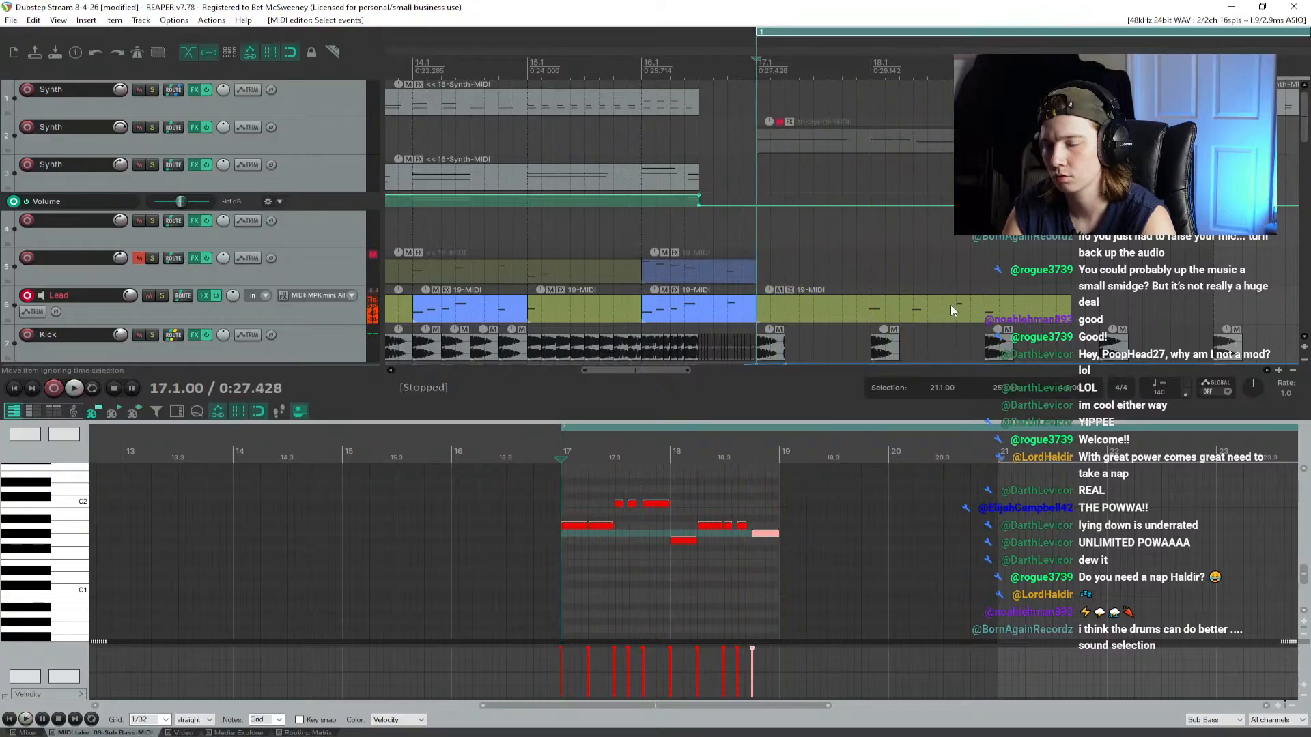
Step: Open the Lead item at 17.1 in the MIDI editor, audition it briefly, and mute the item
{"action": "left_click", "coordinate": [910, 313]}
{"action": "double_click", "coordinate": [909, 312]}
{"action": "scroll", "coordinate": [66, 544], "scroll_direction": "up", "scroll_amount": 4}
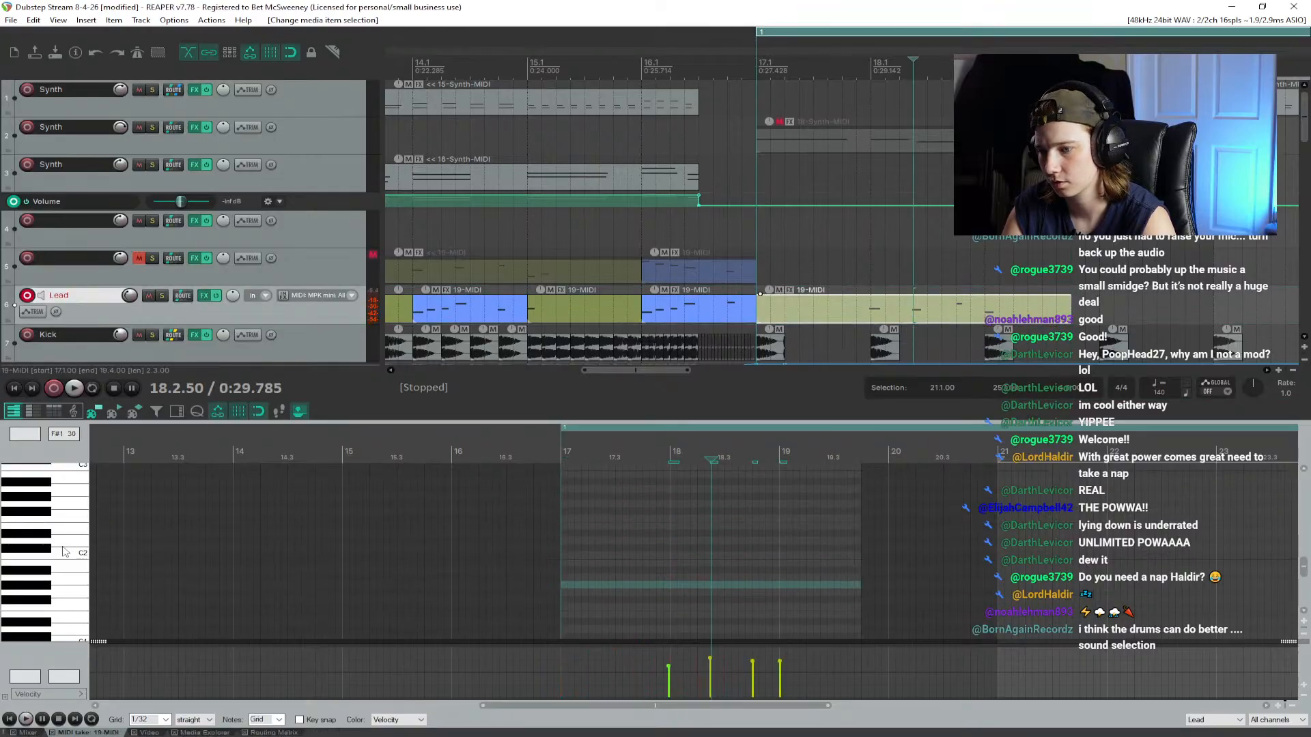
{"action": "key", "text": "space"}
{"action": "key", "text": "space"}
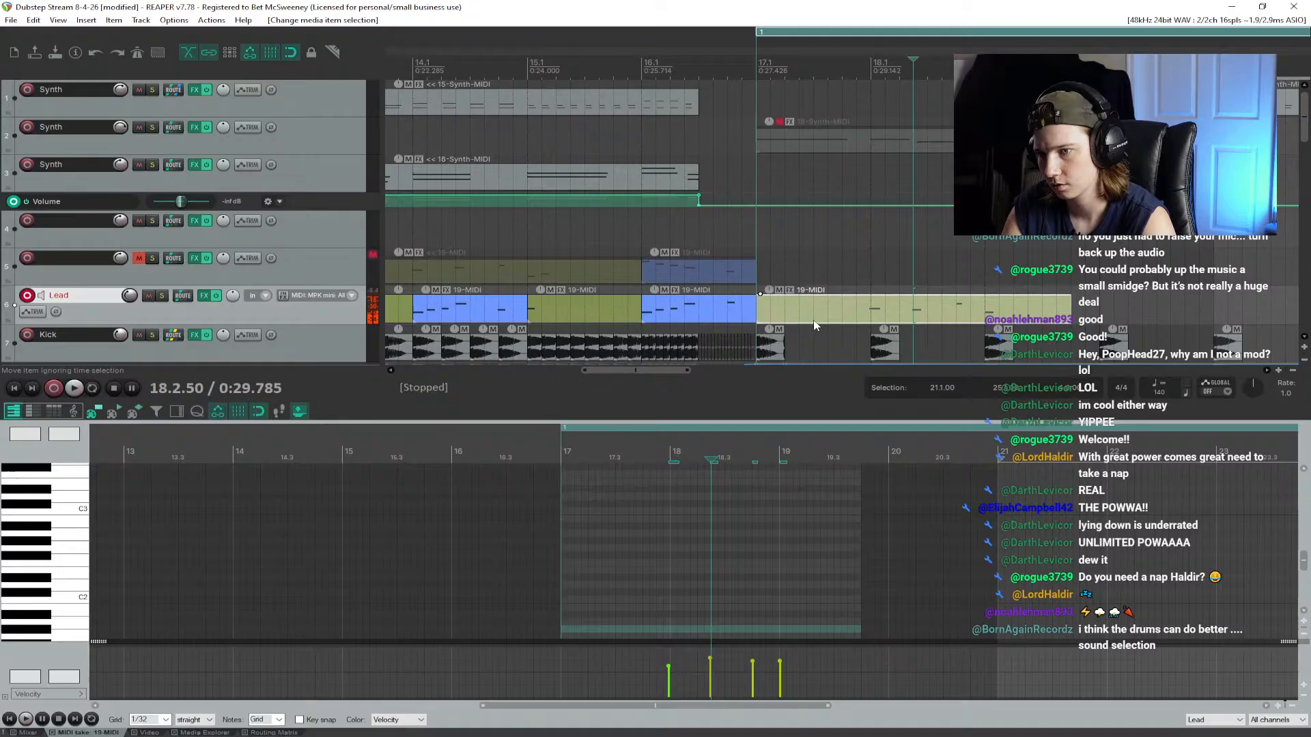
{"action": "left_click", "coordinate": [779, 291]}
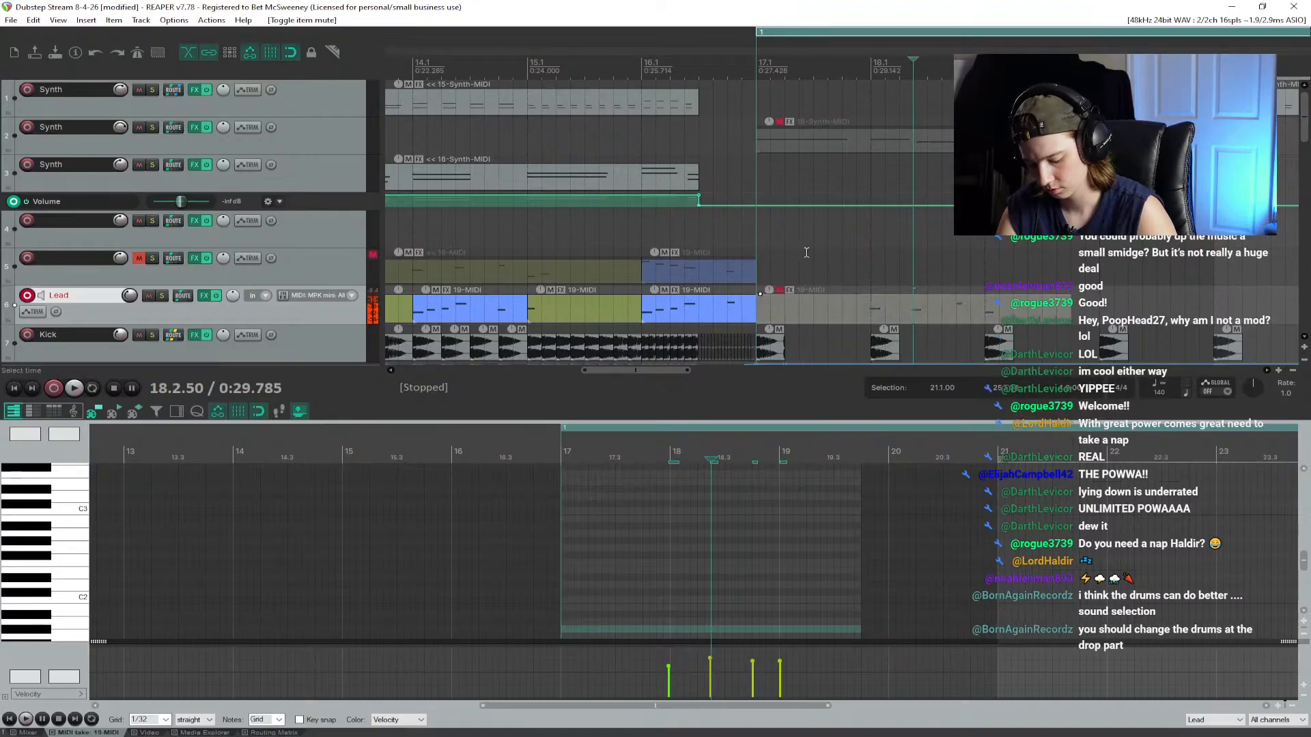
Step: Play the drop repeatedly from 17.1.50 with the Lead item muted to work out a replacement melody
{"action": "left_click", "coordinate": [763, 73]}
{"action": "key", "text": "space"}
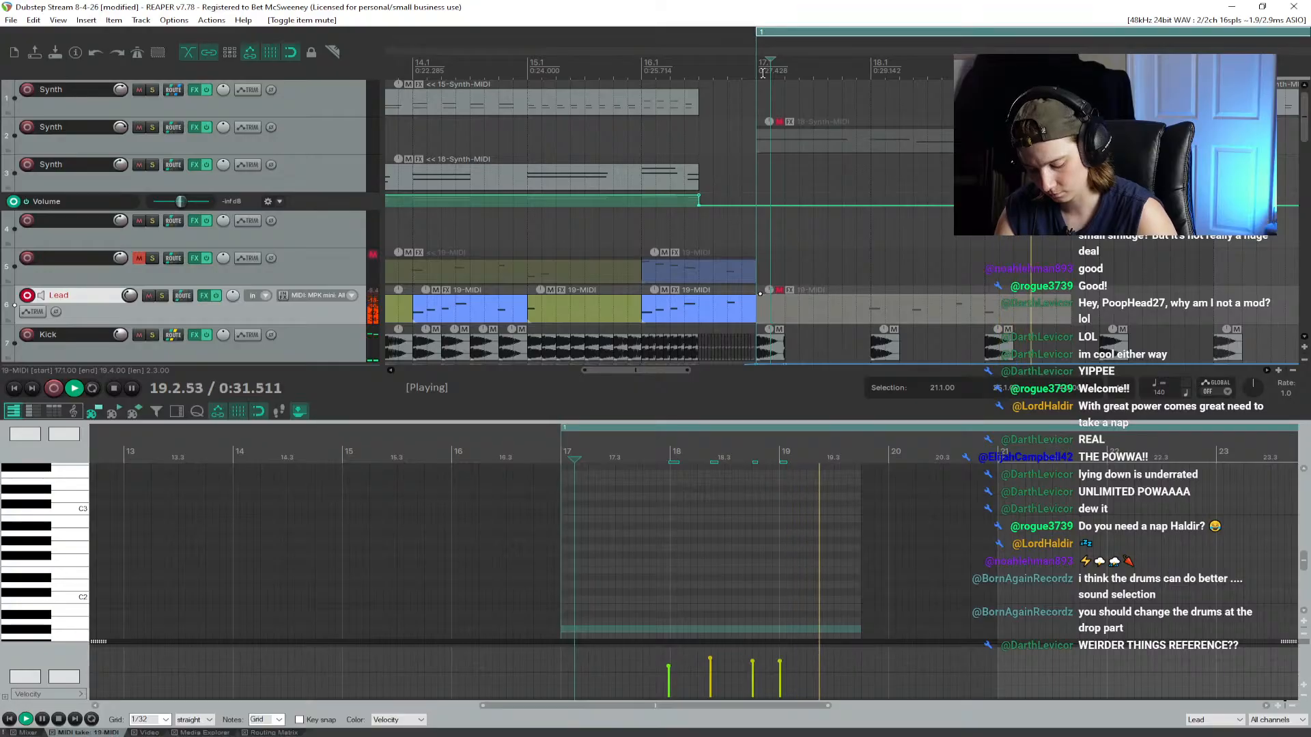
{"action": "key", "text": "space"}
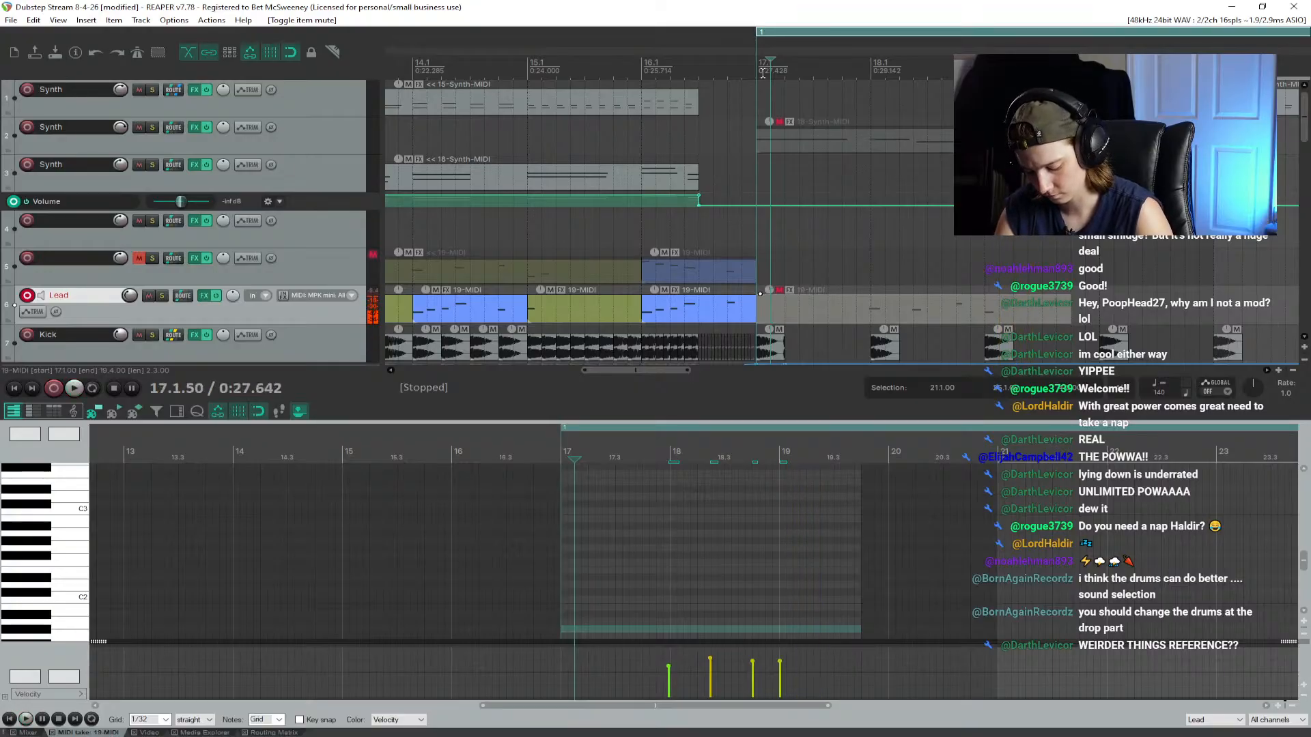
{"action": "key", "text": "space"}
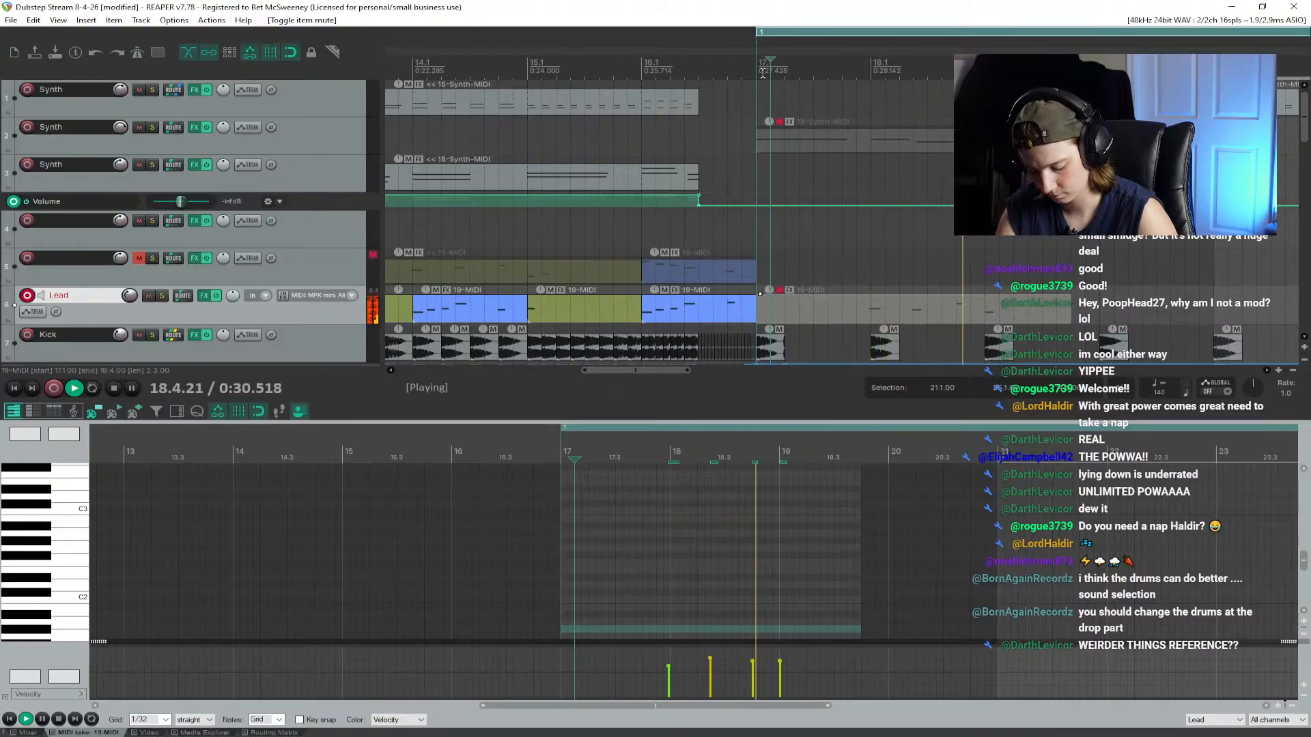
{"action": "key", "text": "space"}
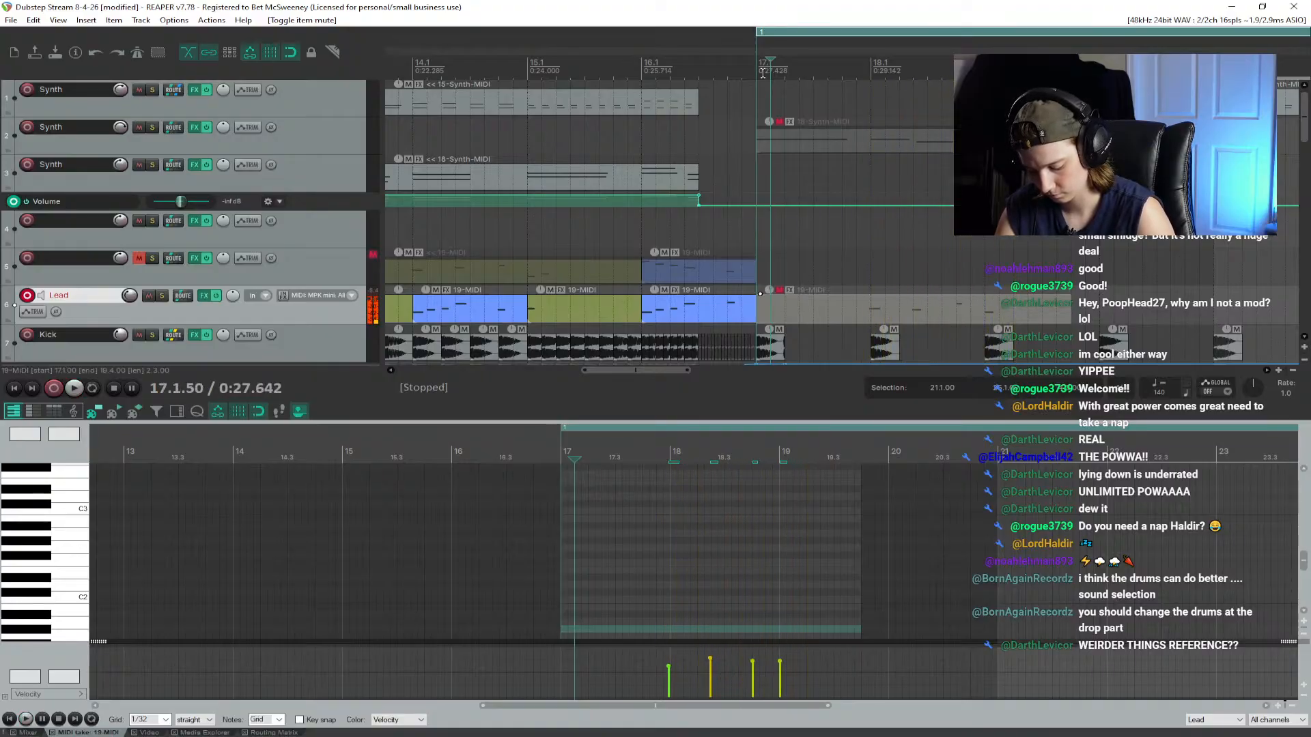
{"action": "key", "text": "space"}
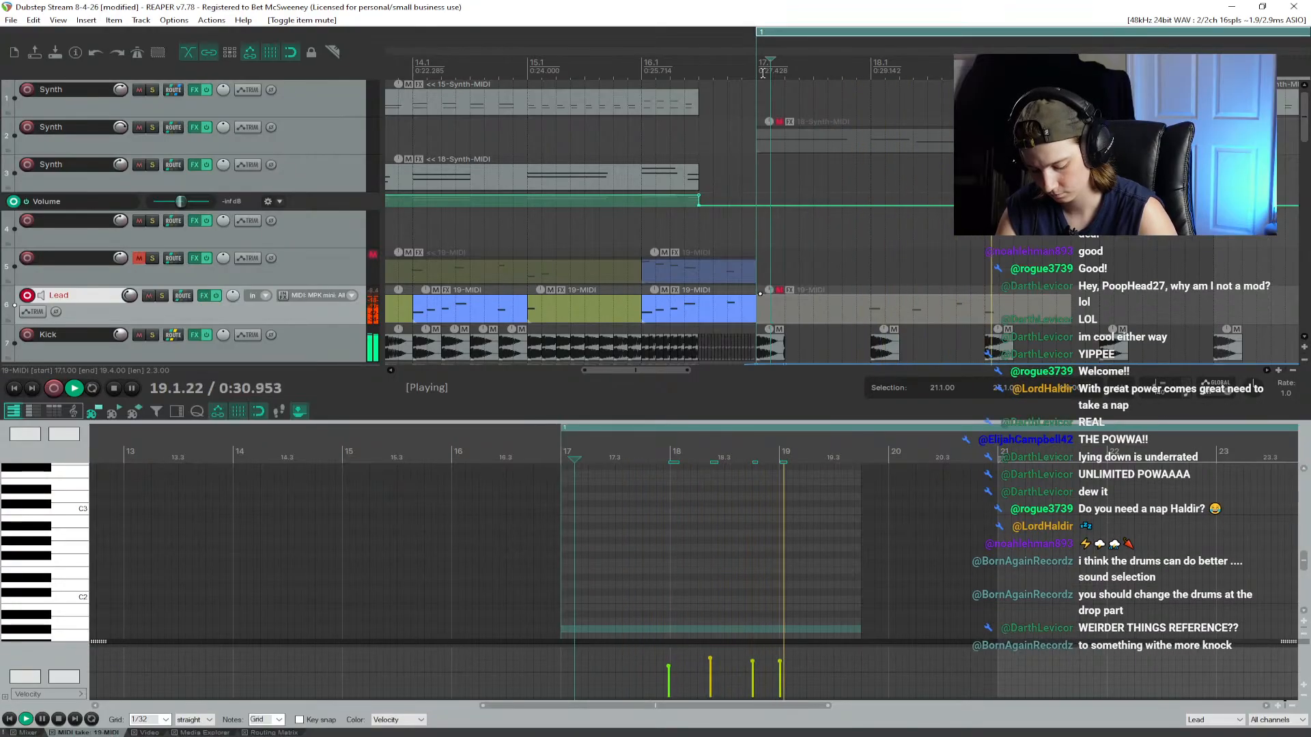
{"action": "key", "text": "space"}
{"action": "key", "text": "space"}
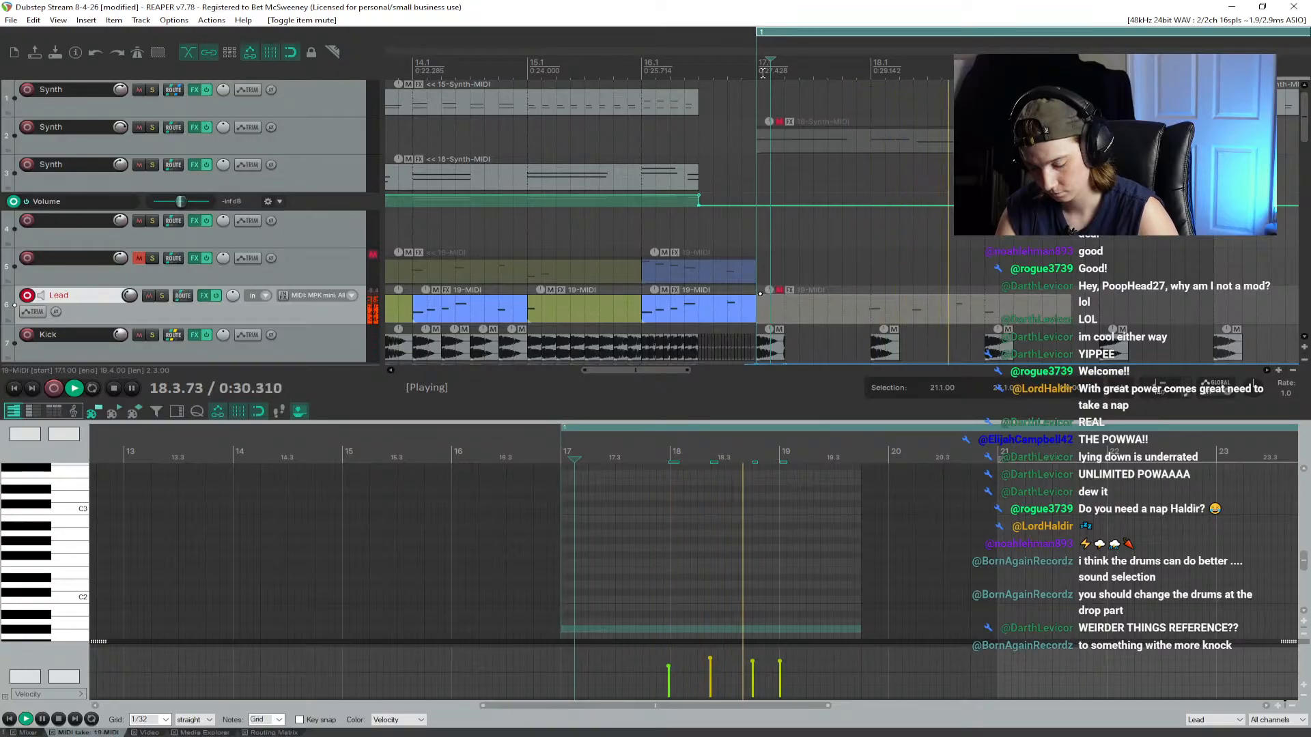
{"action": "key", "text": "space"}
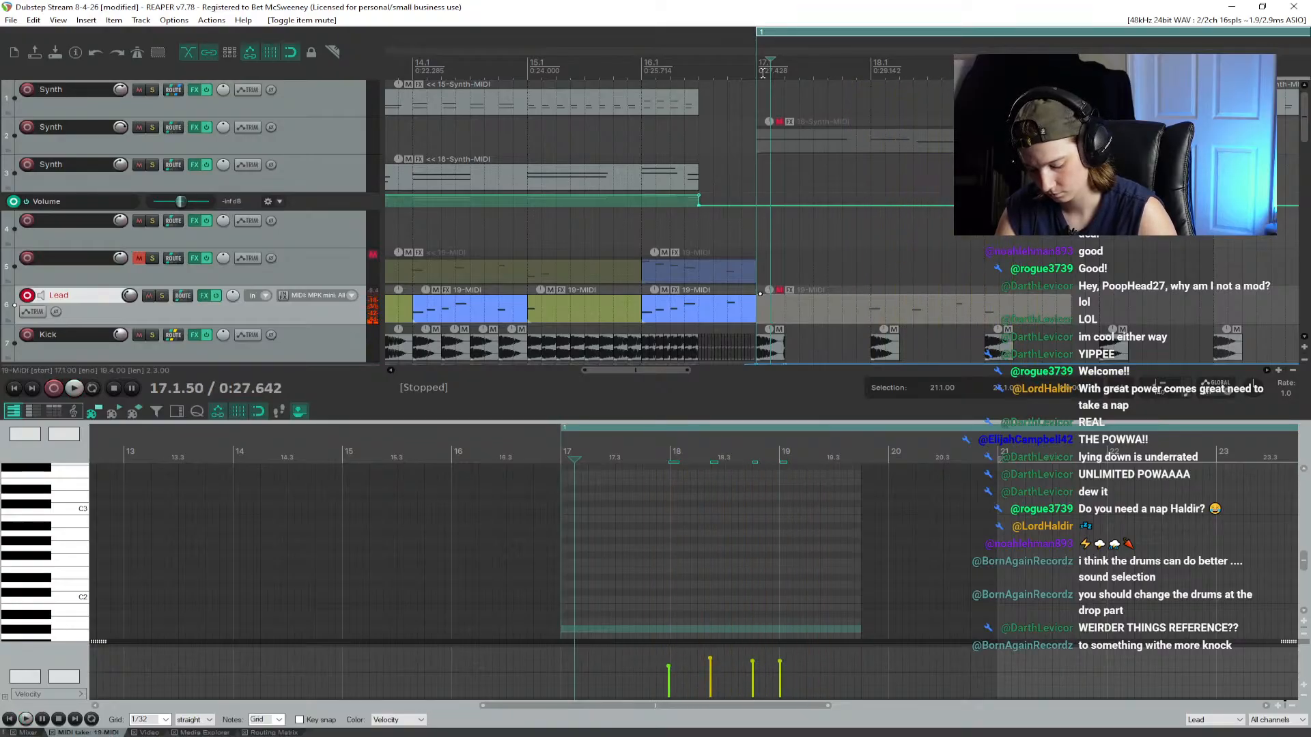
{"action": "key", "text": "space"}
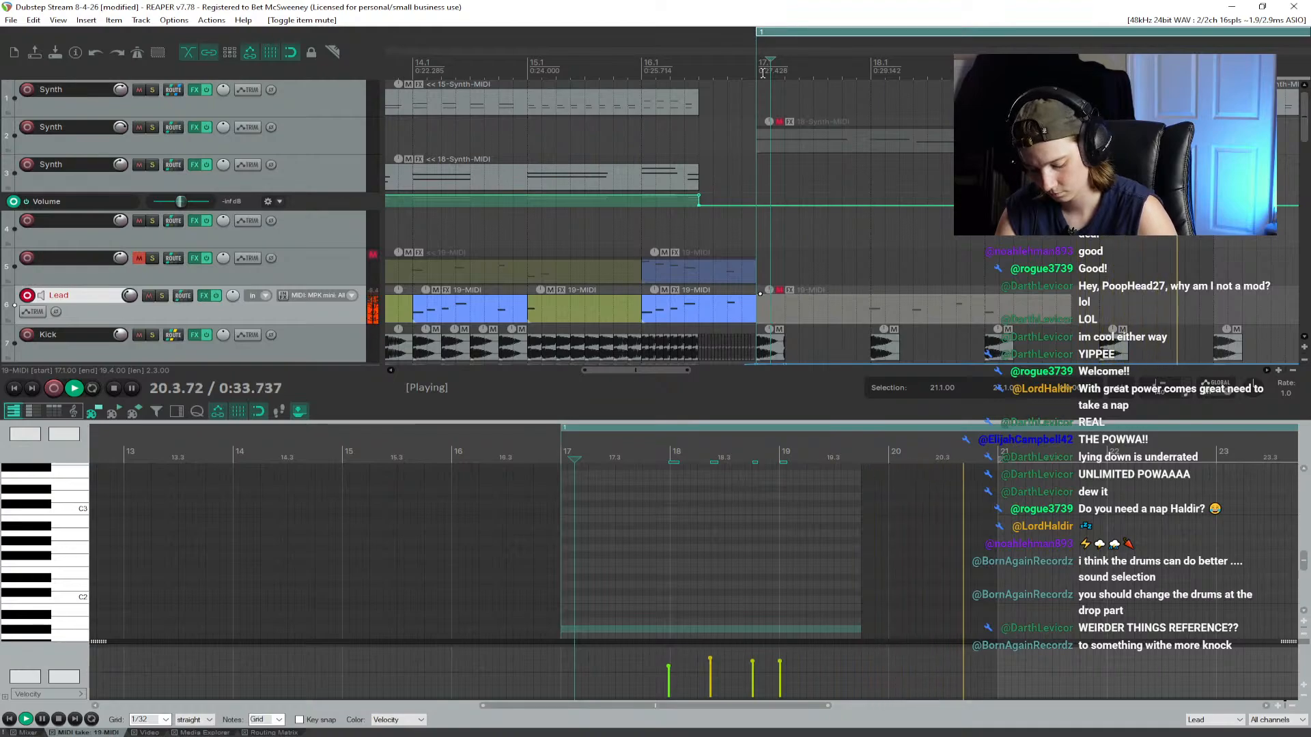
{"action": "key", "text": "space"}
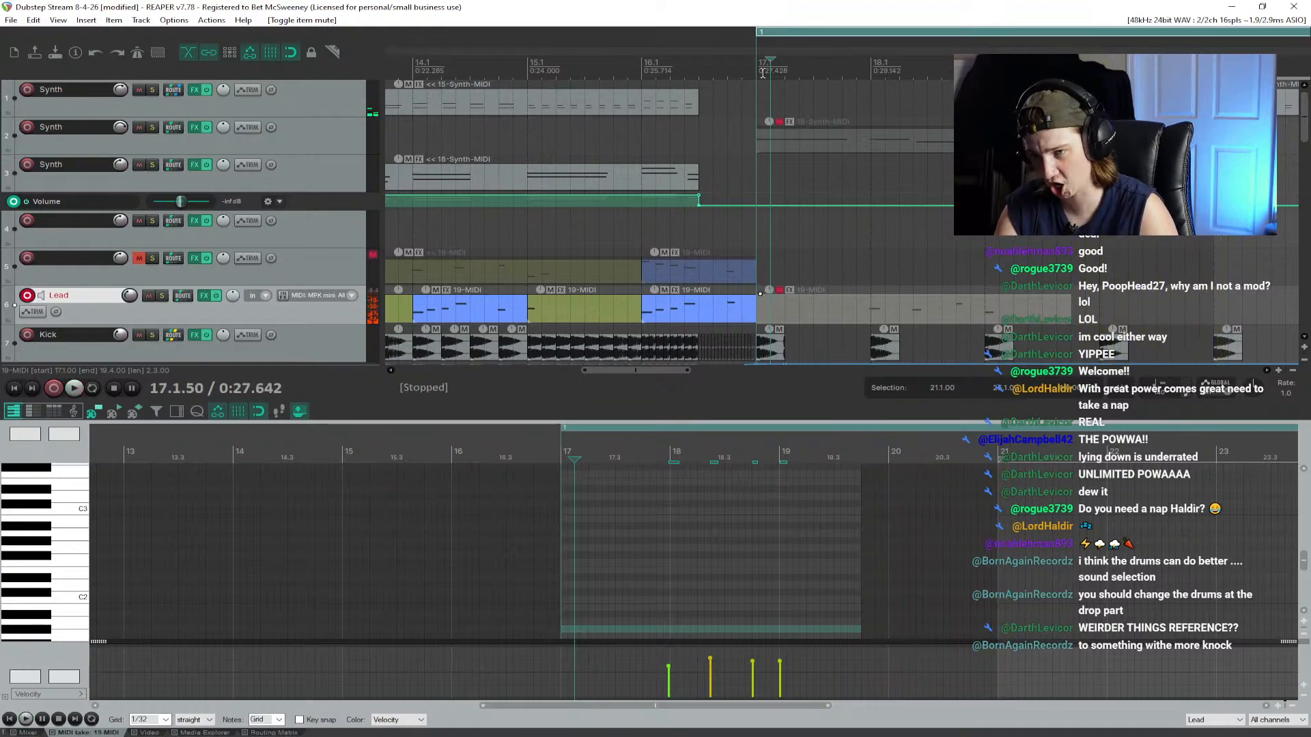
{"action": "key", "text": "space"}
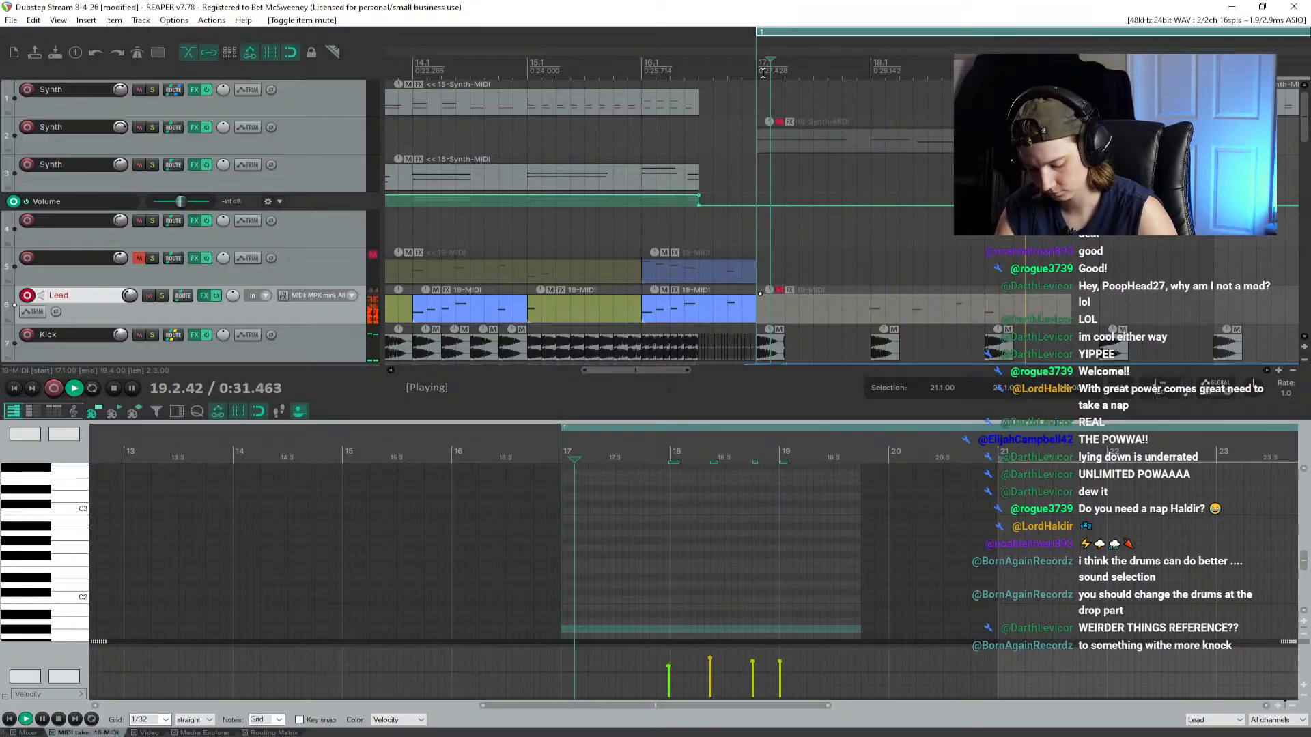
{"action": "key", "text": "space"}
{"action": "key", "text": "space"}
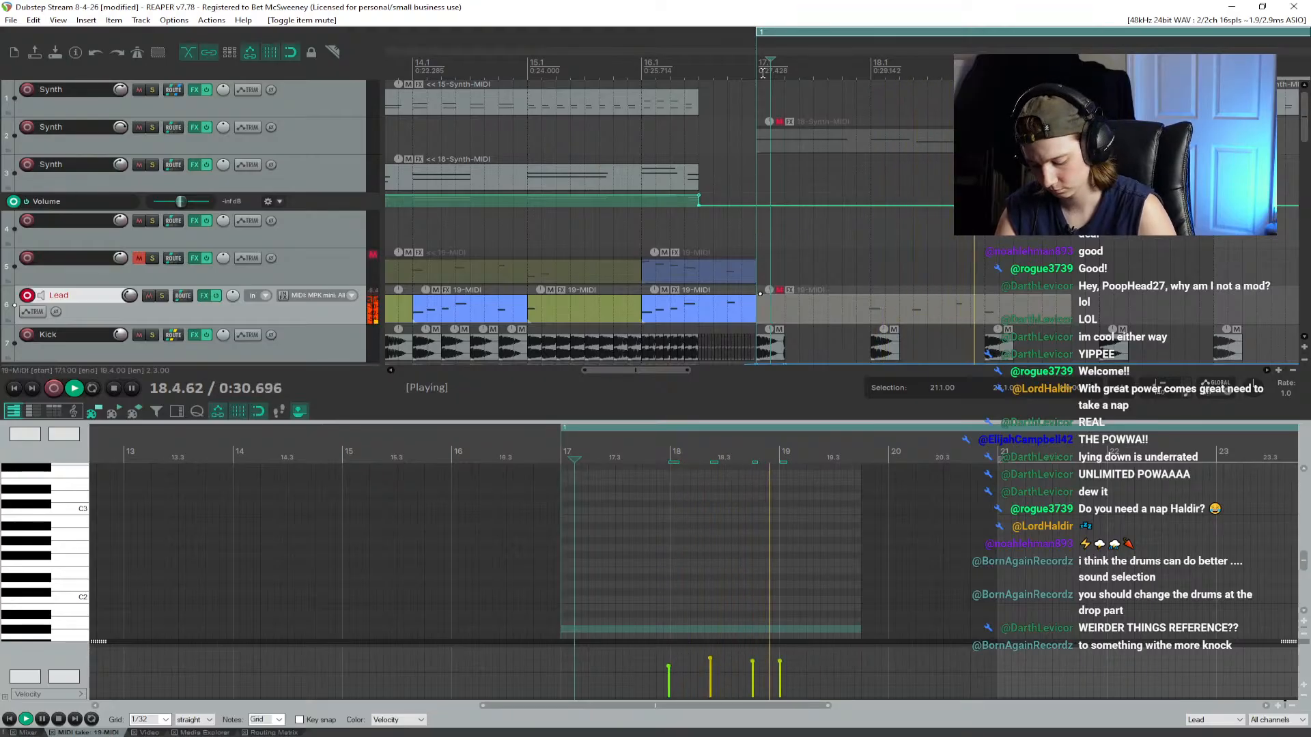
{"action": "key", "text": "space"}
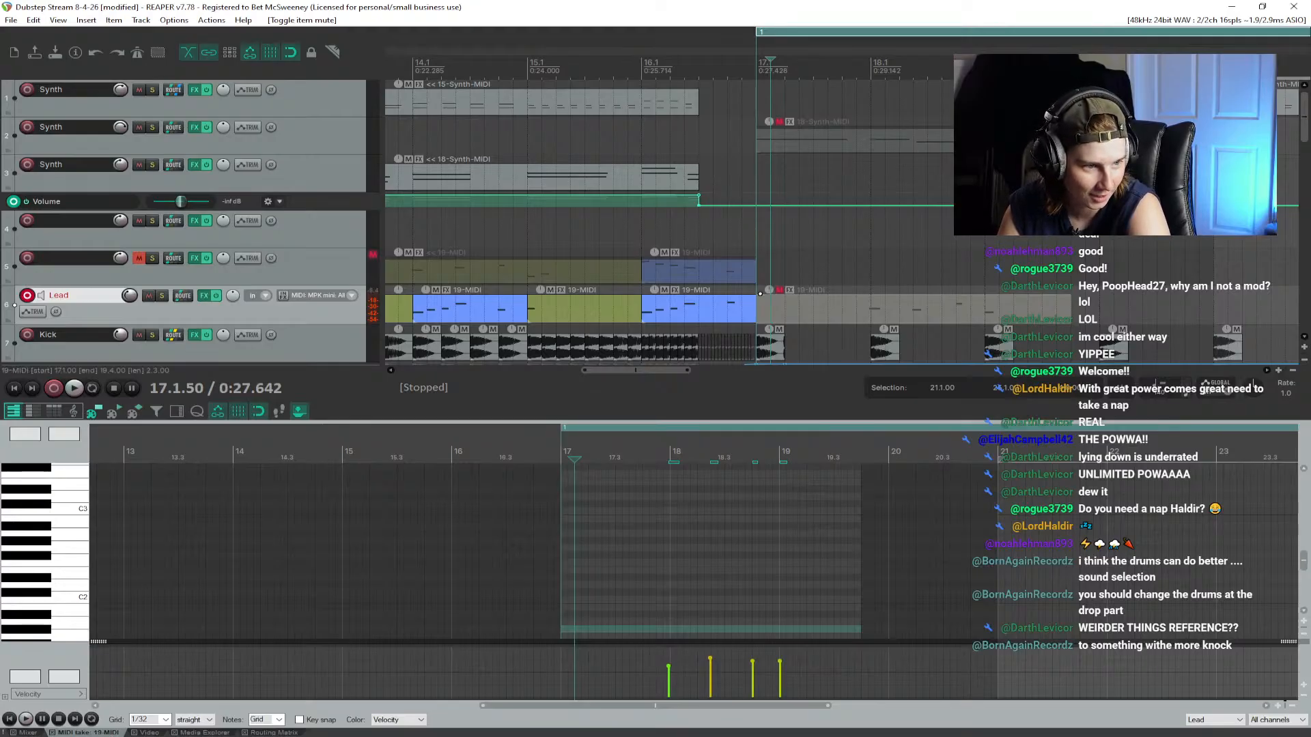
Step: Bring the kick, snare and clap items around 17.1 into view, save the project, and switch to another window
{"action": "scroll", "coordinate": [268, 253], "scroll_direction": "down", "scroll_amount": 8}
{"action": "scroll", "coordinate": [873, 244], "scroll_direction": "up", "scroll_amount": 2}
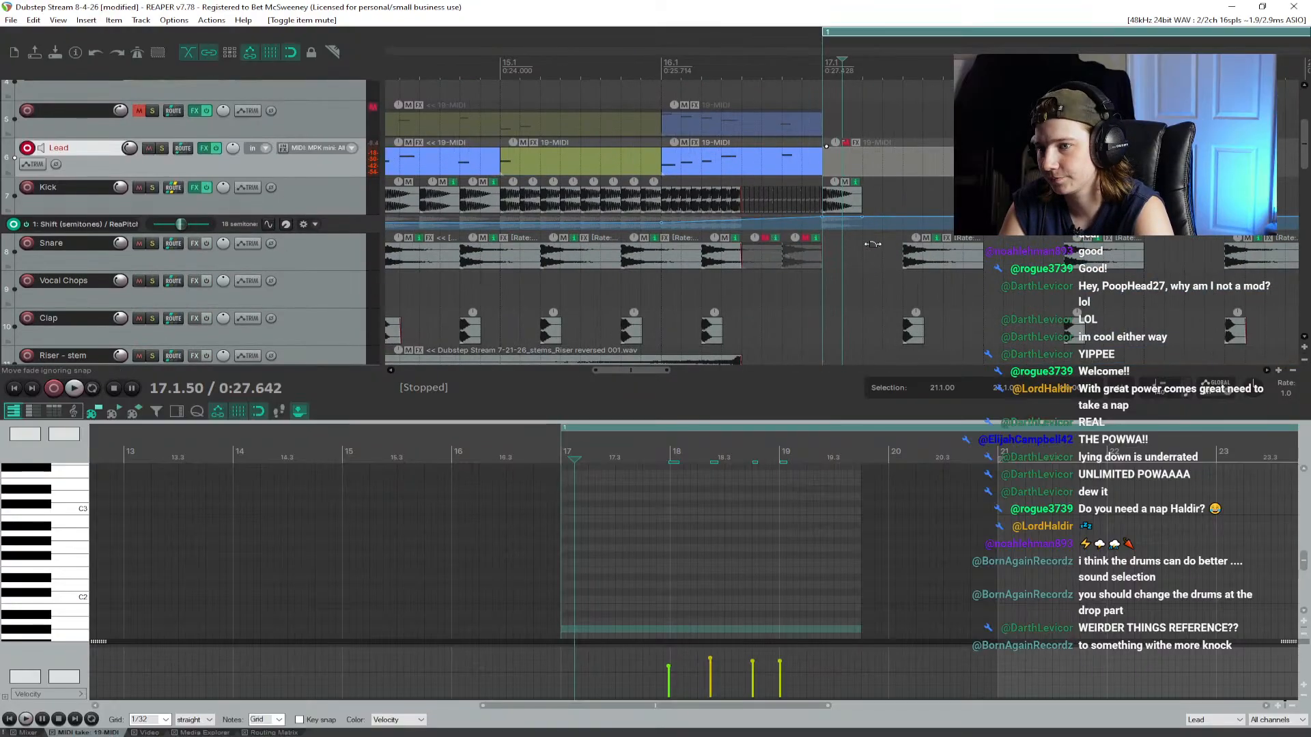
{"action": "scroll", "coordinate": [881, 243], "scroll_direction": "up", "scroll_amount": 2}
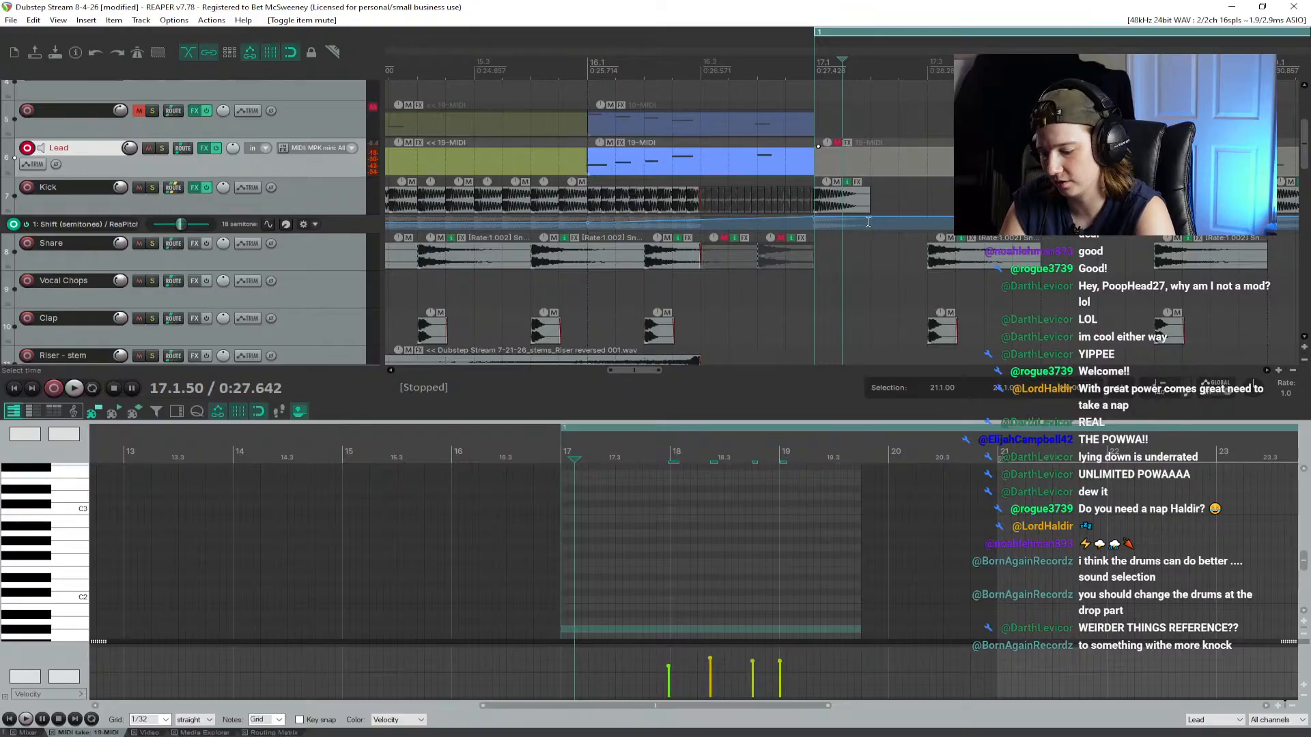
{"action": "key", "text": "ctrl+s"}
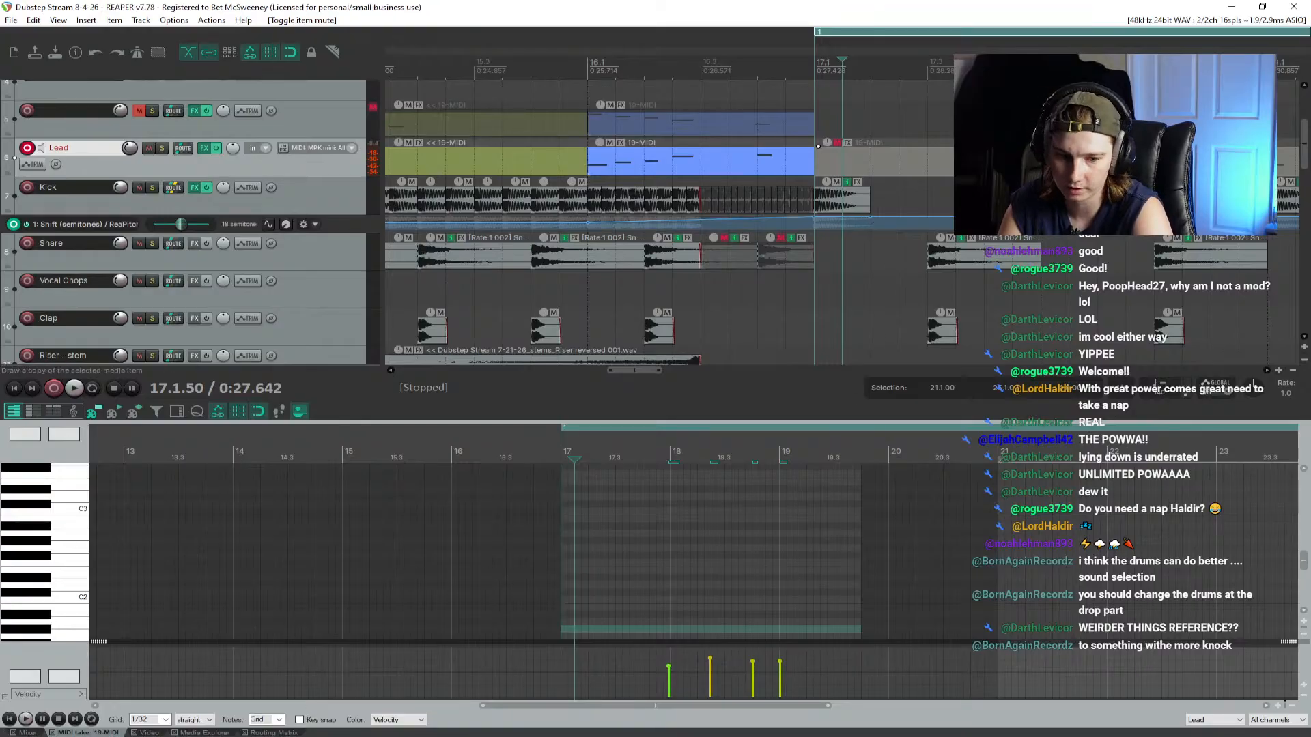
{"action": "key", "text": "alt+Tab"}
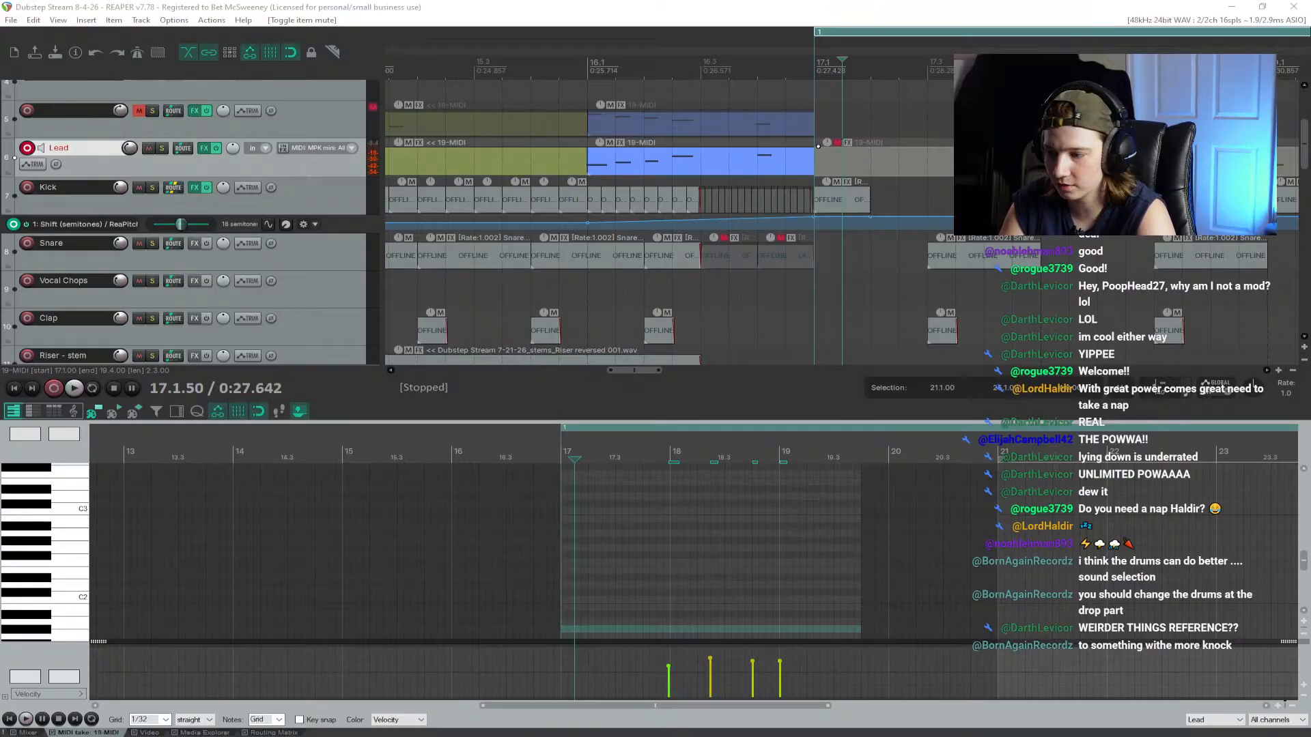
Step: Browse the Kicks sample folder in the Media Explorer and preview the junglist kick and oldshool-reggaeton-kick_90bpm.wav
{"action": "left_click", "coordinate": [205, 732]}
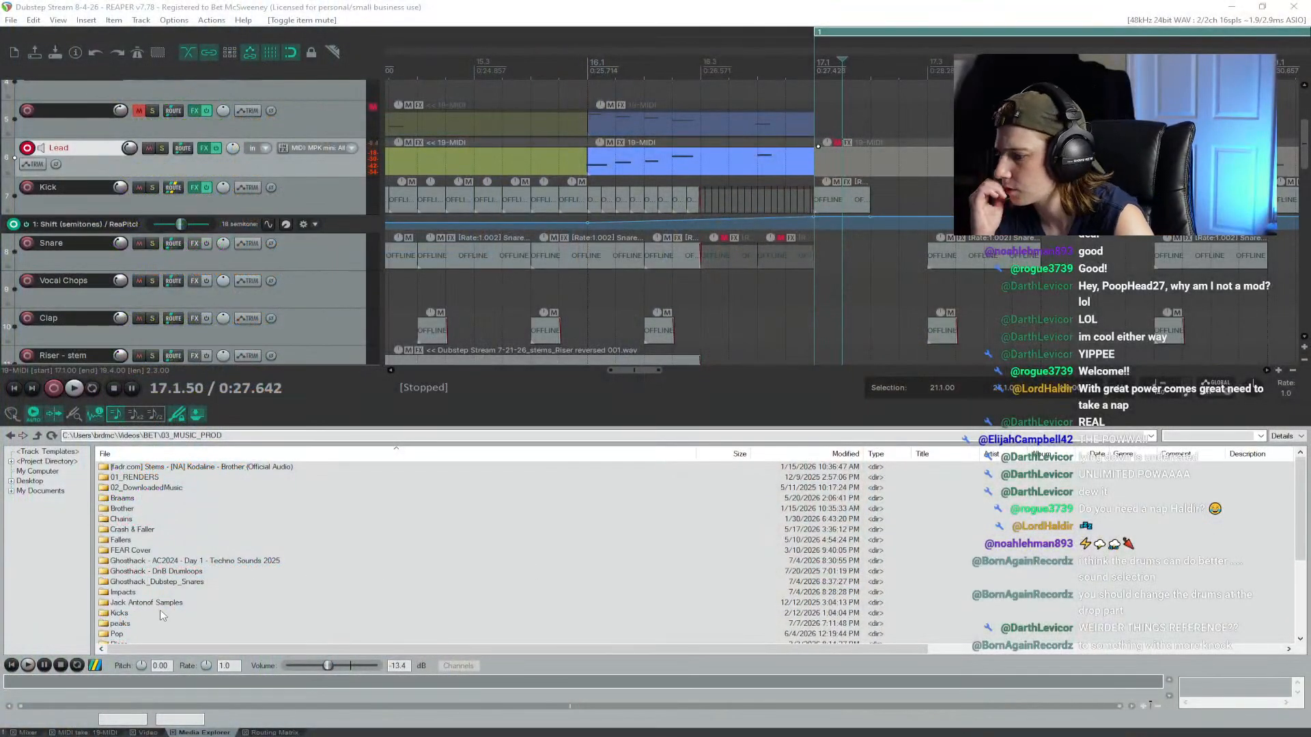
{"action": "double_click", "coordinate": [120, 613]}
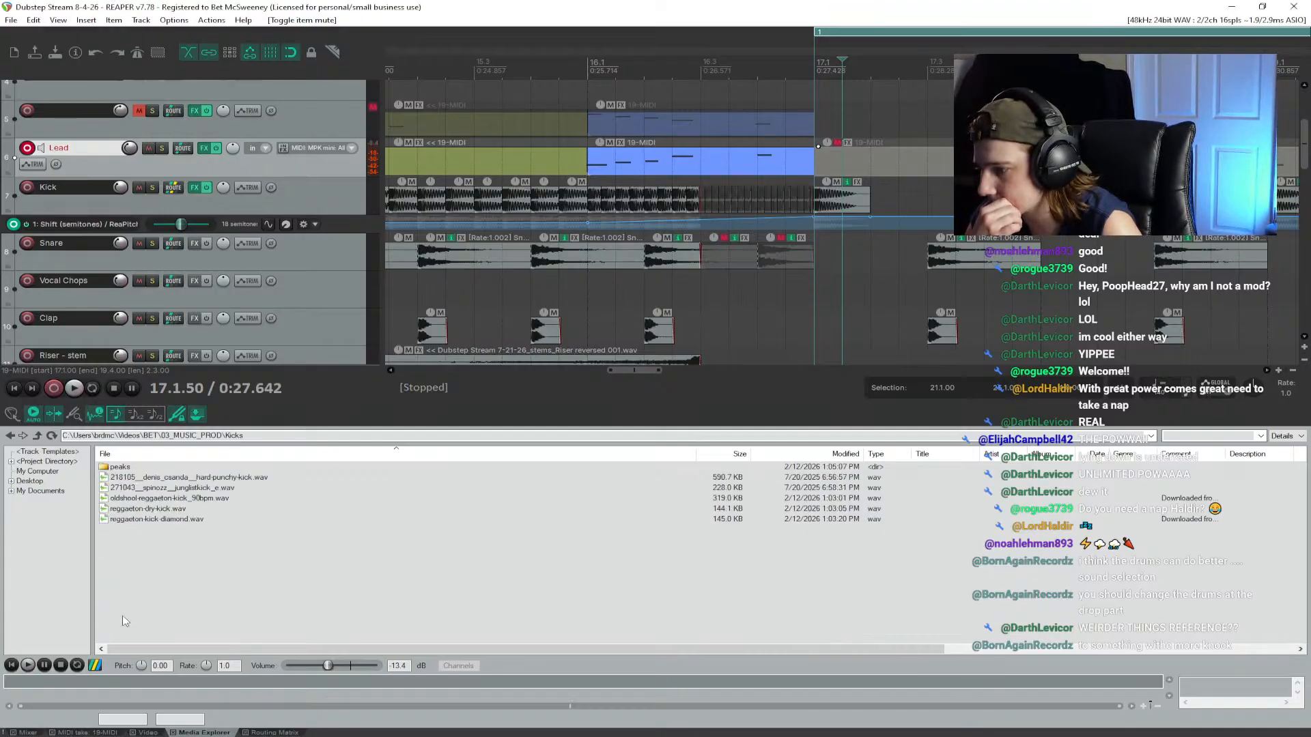
{"action": "key", "text": "Down"}
{"action": "left_click", "coordinate": [225, 488]}
{"action": "left_click", "coordinate": [220, 499]}
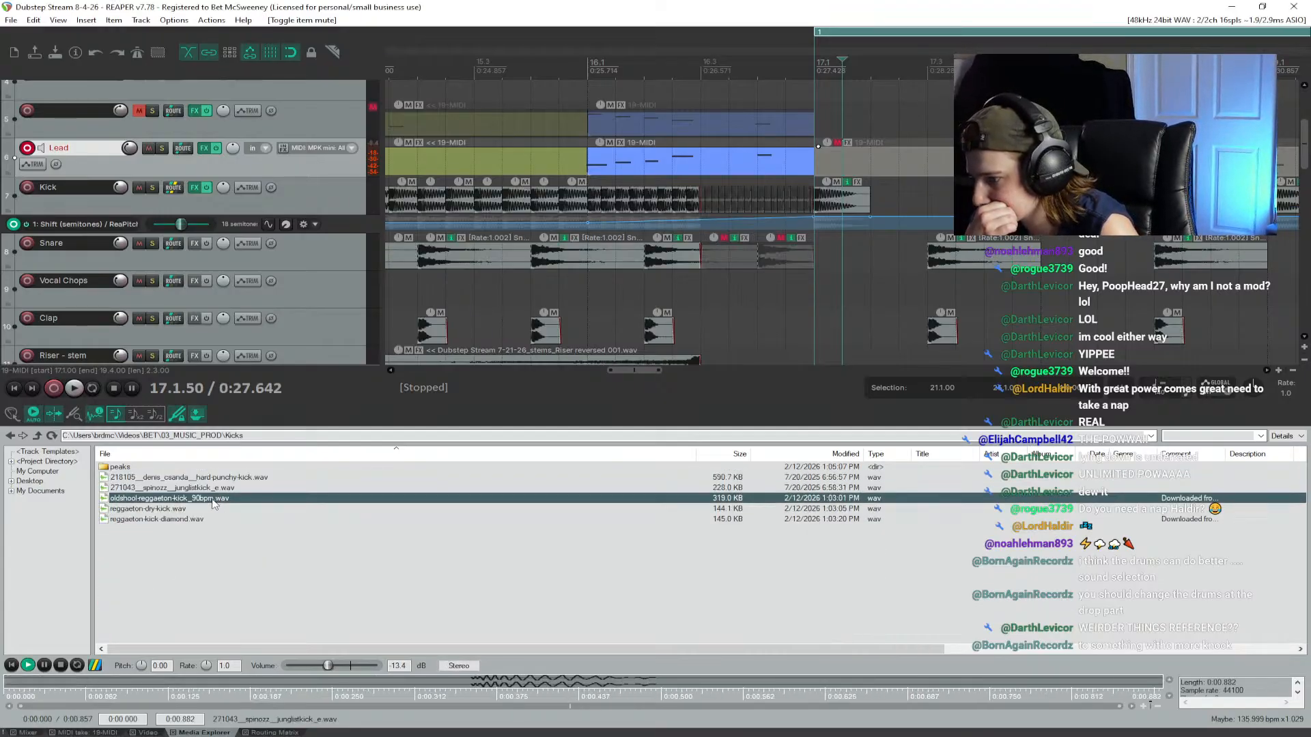
Step: Delete the leftover item sliver at 25.1 on the Kick track
{"action": "scroll", "coordinate": [676, 316], "scroll_direction": "down", "scroll_amount": 5}
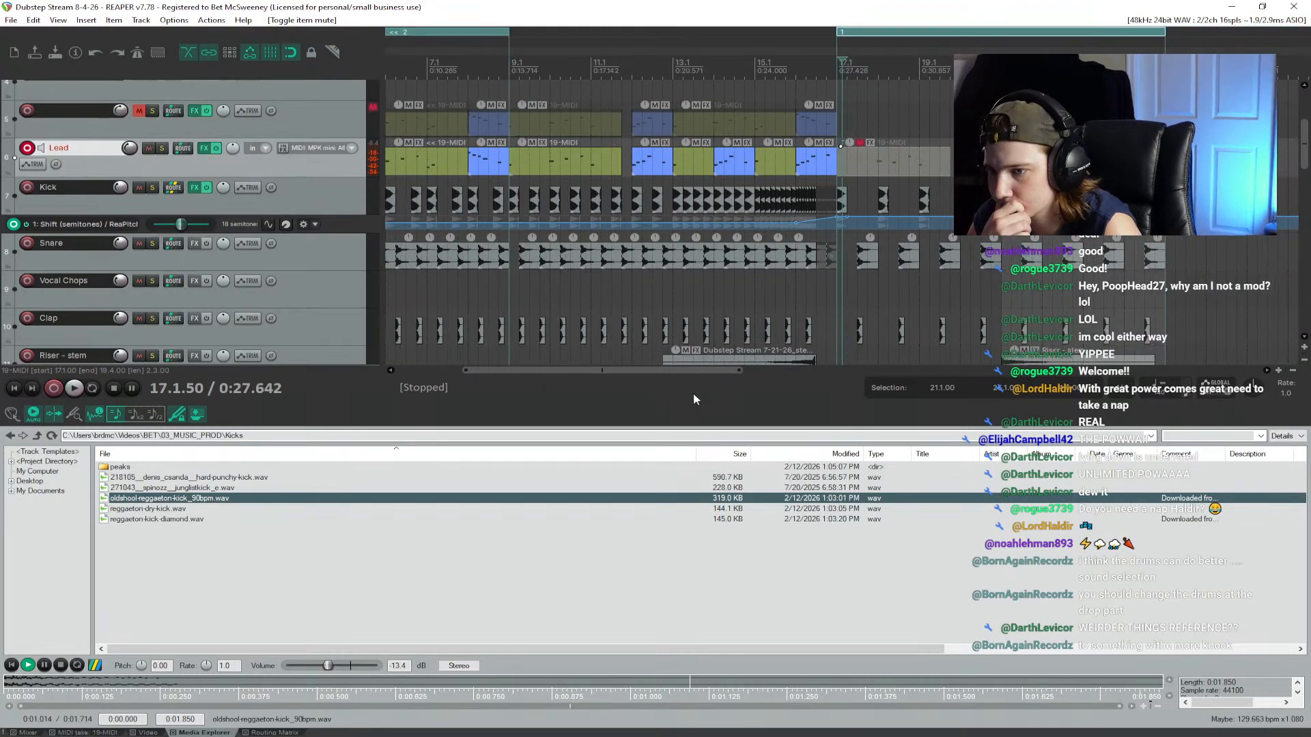
{"action": "left_click_drag", "start_coordinate": [691, 372], "coordinate": [871, 371]}
{"action": "scroll", "coordinate": [294, 197], "scroll_direction": "up", "scroll_amount": 4}
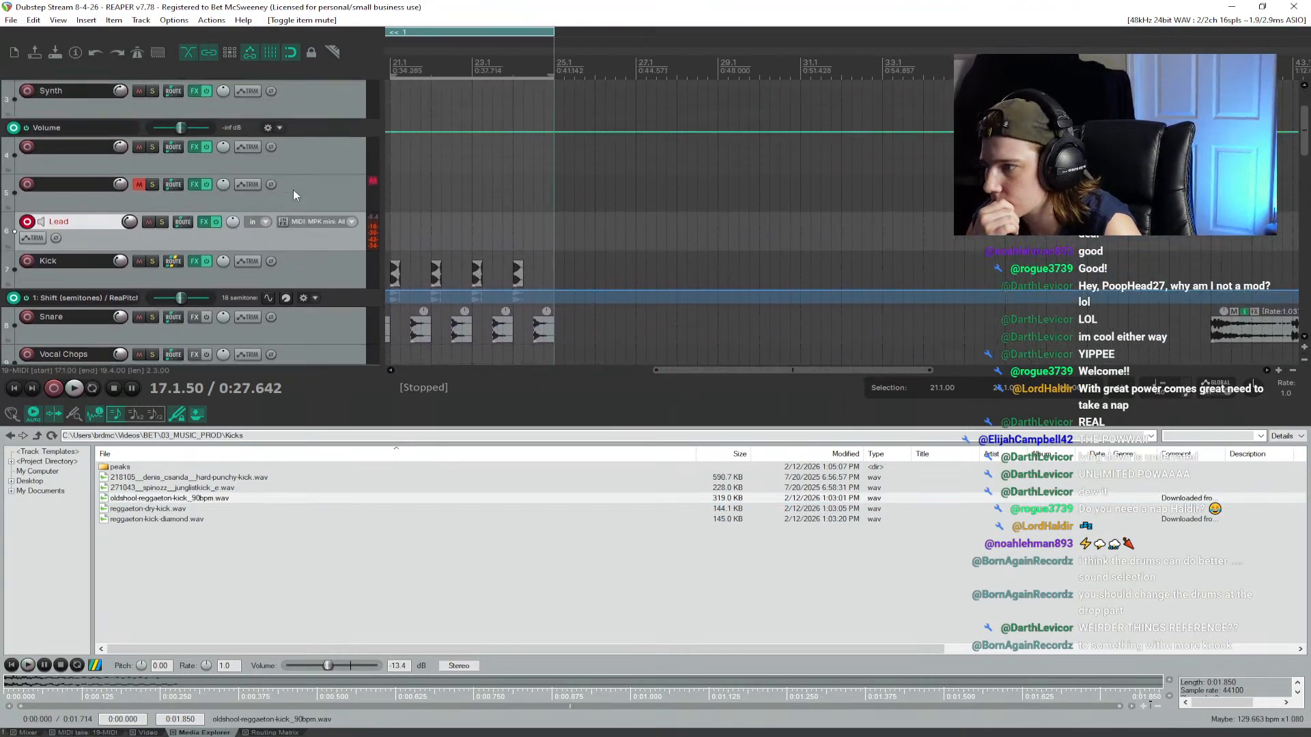
{"action": "scroll", "coordinate": [314, 210], "scroll_direction": "down", "scroll_amount": 3}
{"action": "scroll", "coordinate": [429, 223], "scroll_direction": "up", "scroll_amount": 5}
{"action": "scroll", "coordinate": [777, 242], "scroll_direction": "up", "scroll_amount": 8}
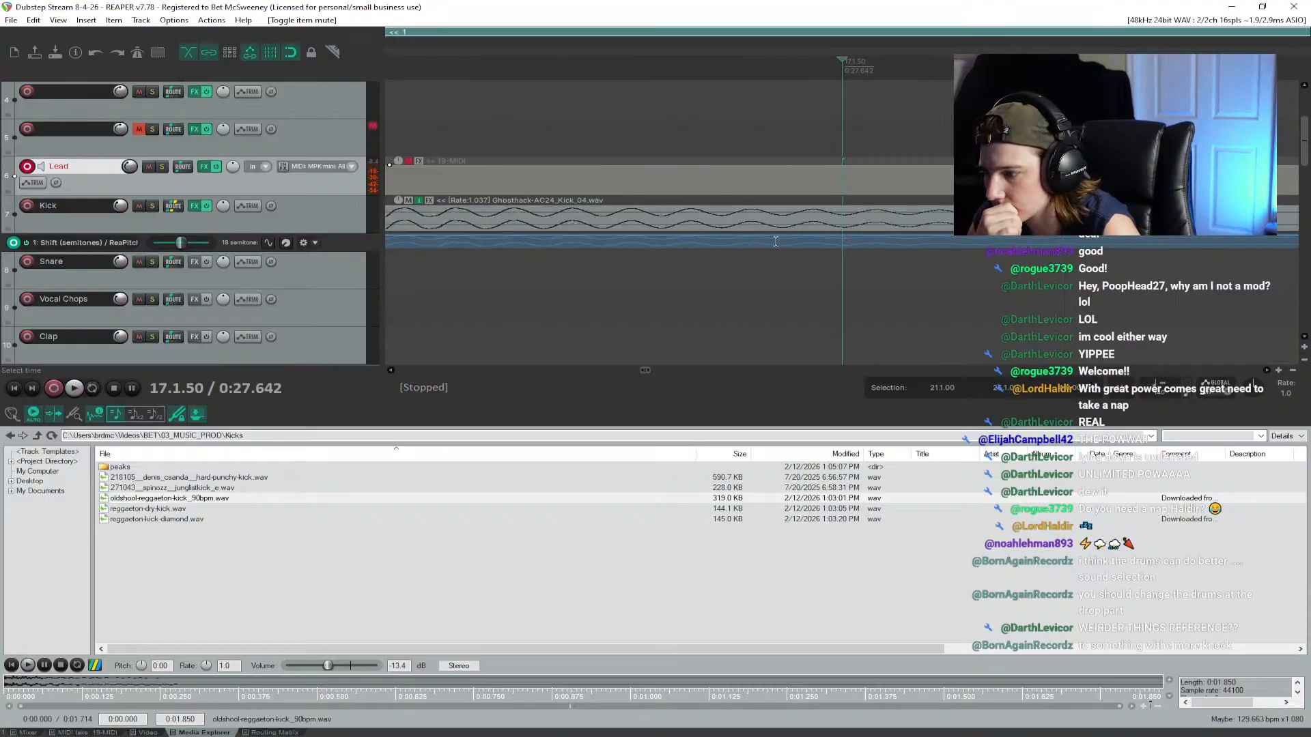
{"action": "scroll", "coordinate": [777, 241], "scroll_direction": "down", "scroll_amount": 7}
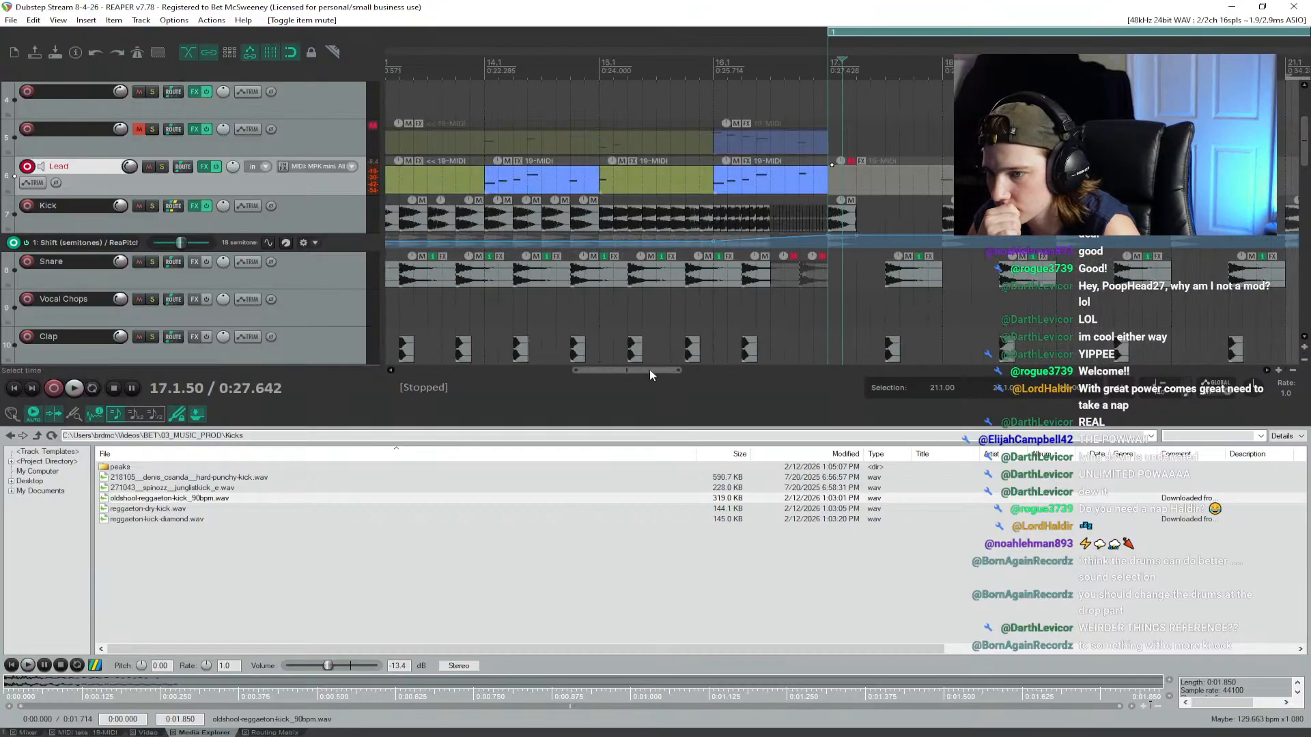
{"action": "left_click_drag", "start_coordinate": [649, 370], "coordinate": [793, 370]}
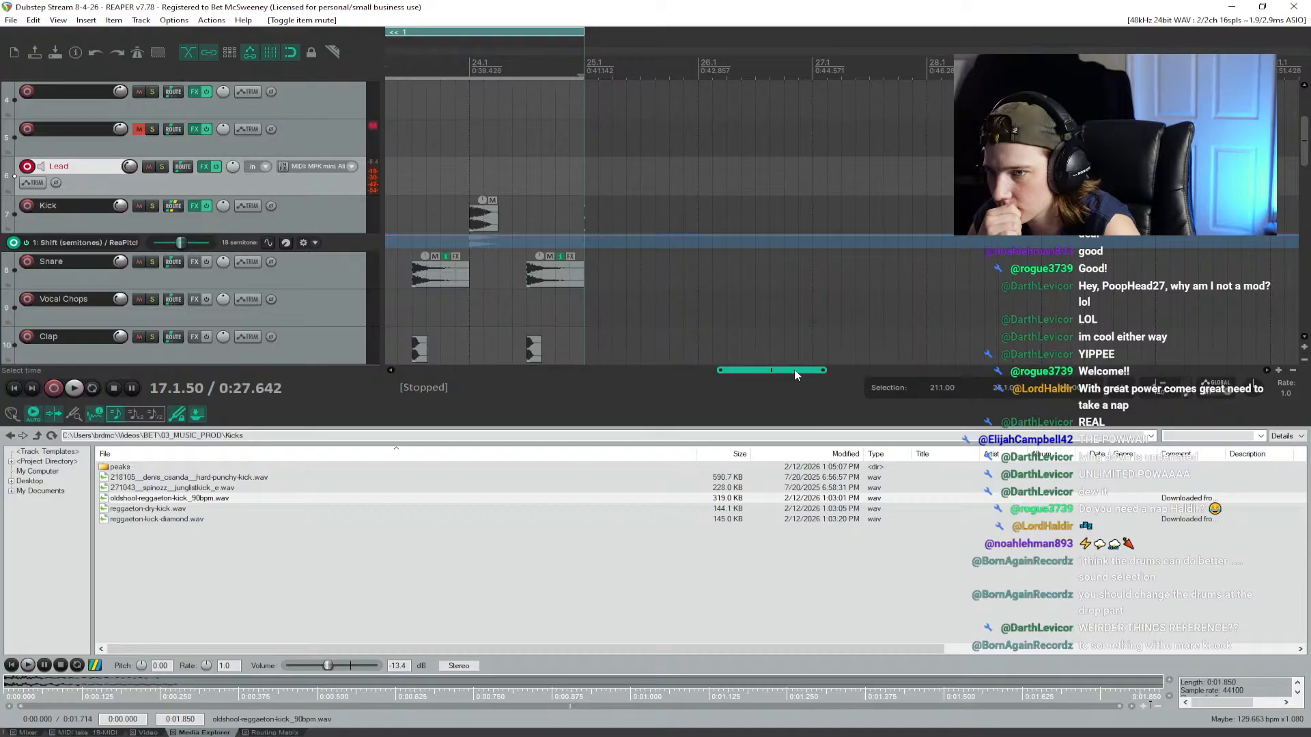
{"action": "left_click", "coordinate": [335, 222]}
{"action": "left_click_drag", "start_coordinate": [604, 211], "coordinate": [579, 222]}
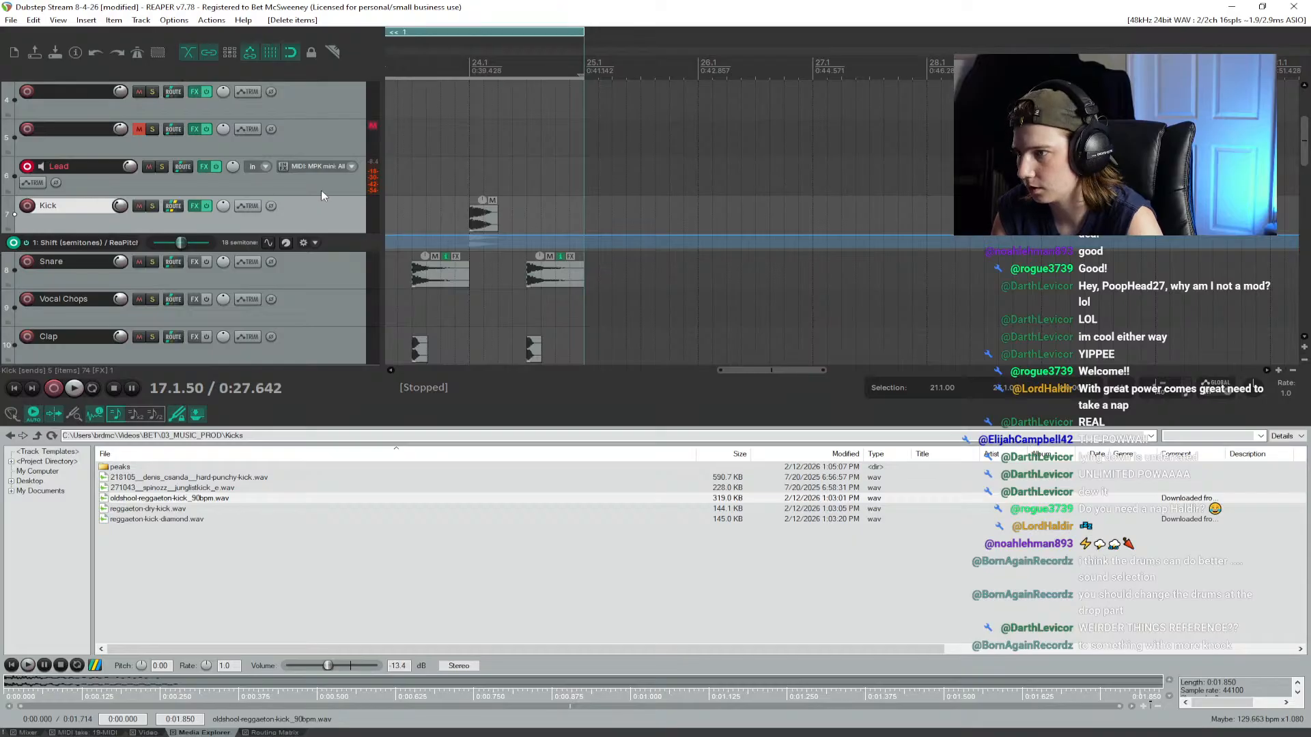
Step: Add a track named "Kick samples" below the Kick track and disarm the Lead track for recording
{"action": "key", "text": "ctrl+t"}
{"action": "left_click", "coordinate": [31, 166]}
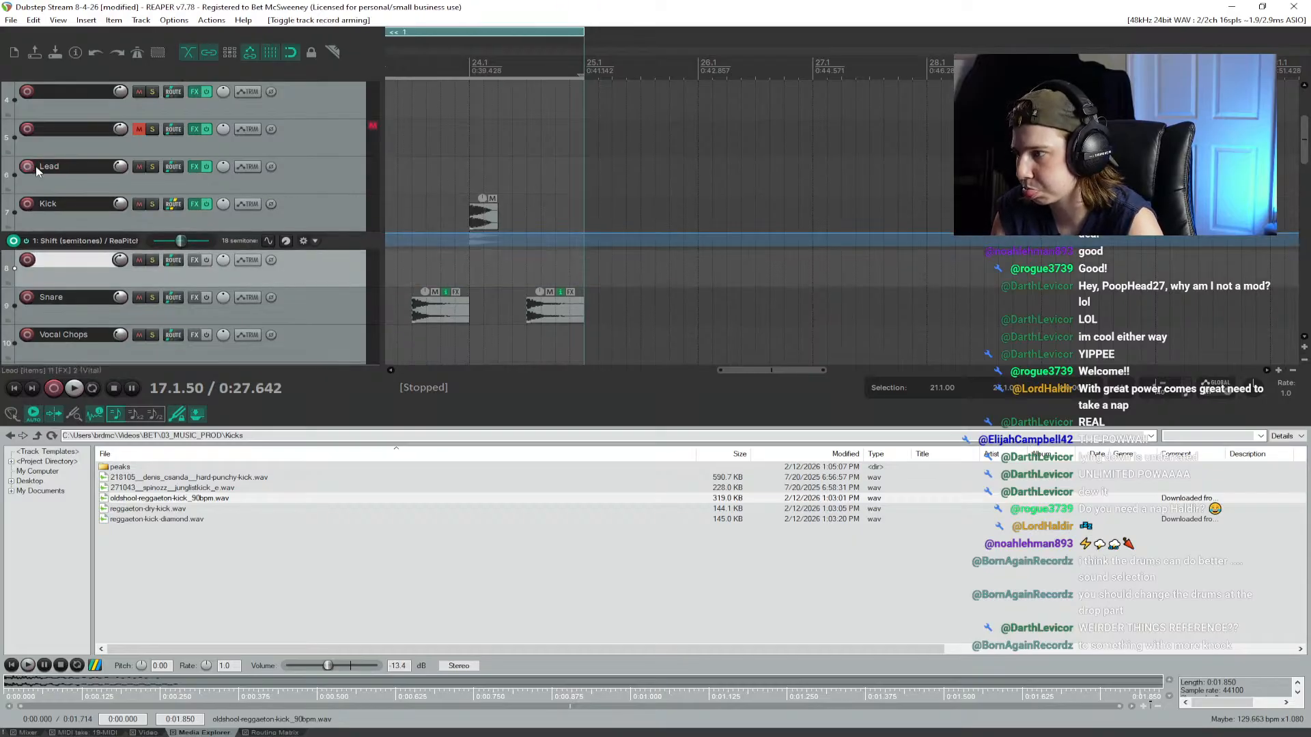
{"action": "type", "text": "Kick"}
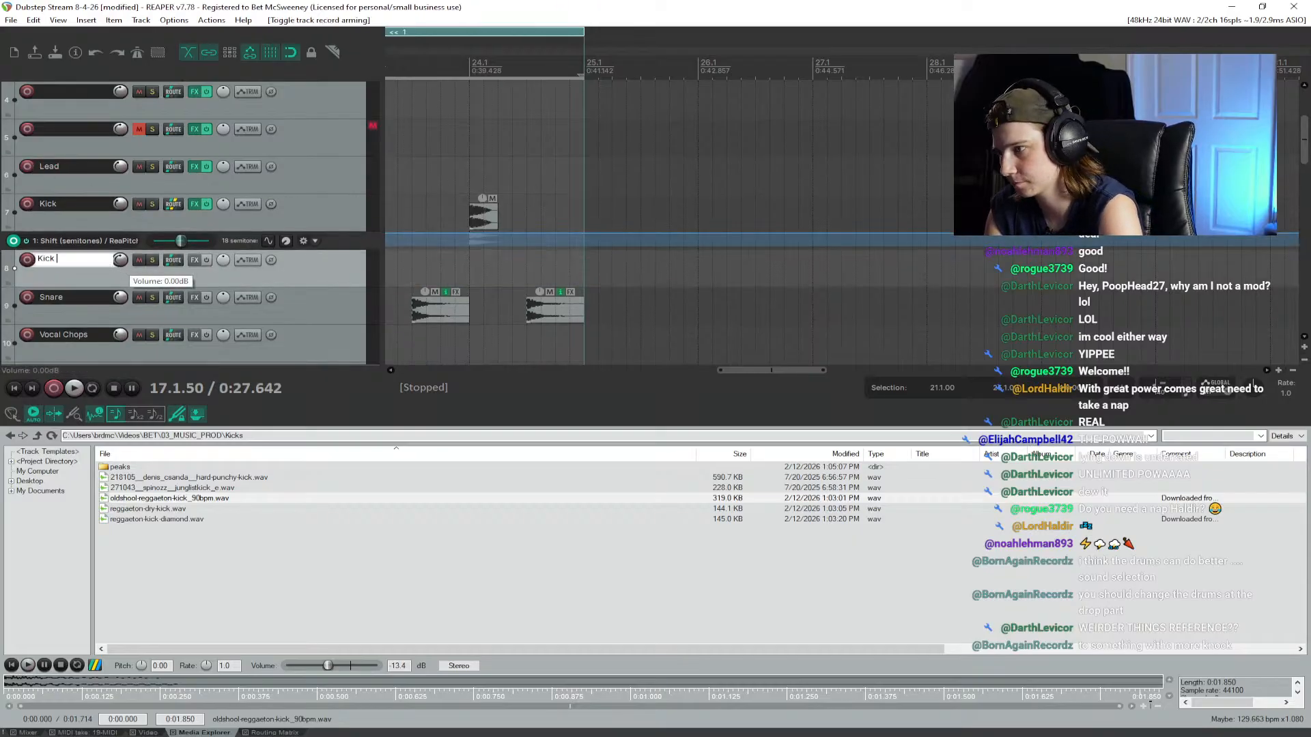
{"action": "type", "text": " samples"}
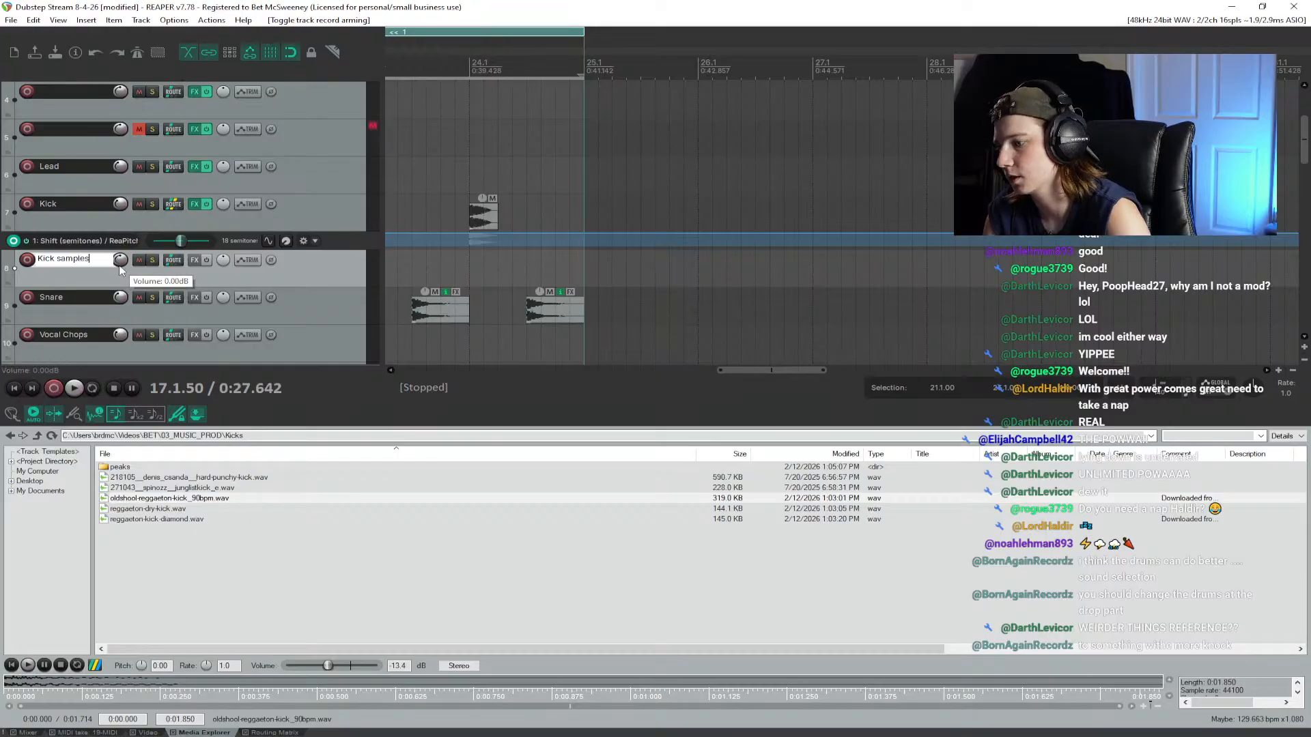
Step: Insert the hard-punchy-kick sample at 25.1.00 on the Kick samples track and trim its end to 25.1.50
{"action": "left_click", "coordinate": [262, 479]}
{"action": "left_click_drag", "start_coordinate": [263, 484], "coordinate": [590, 258]}
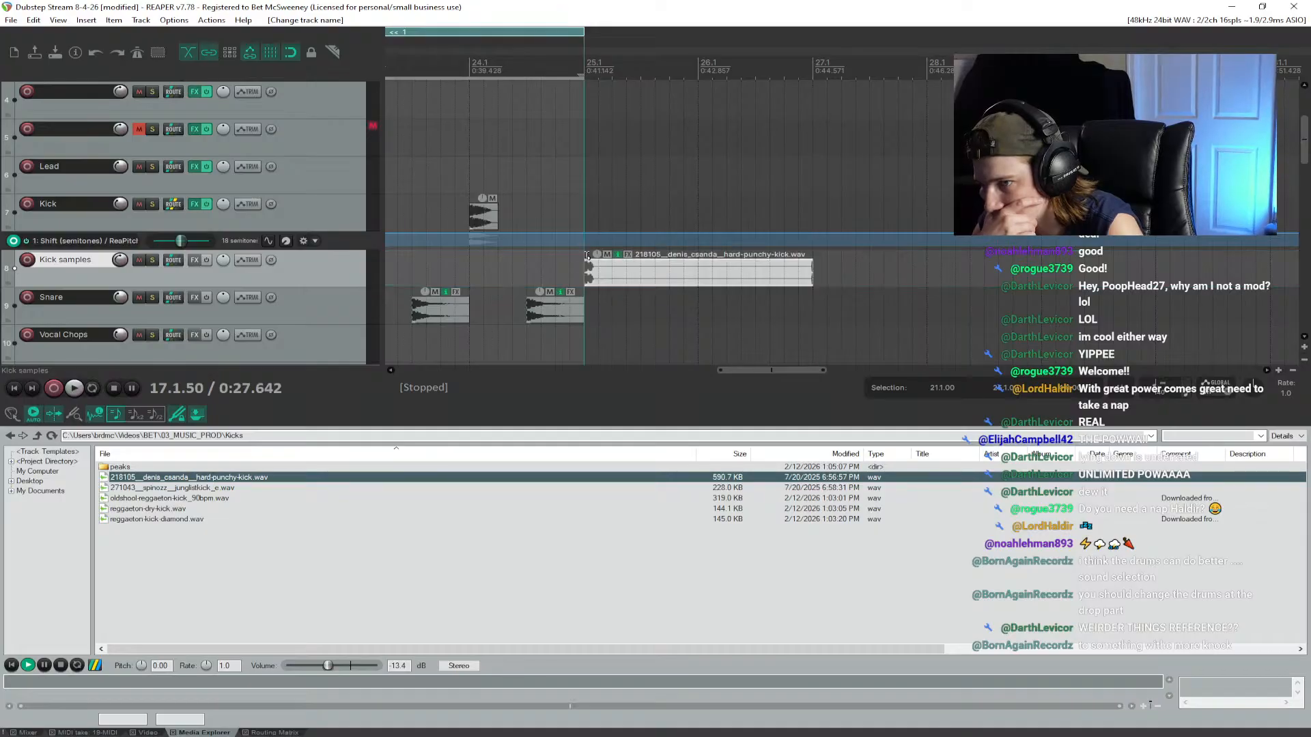
{"action": "scroll", "coordinate": [914, 125], "scroll_direction": "down", "scroll_amount": 5}
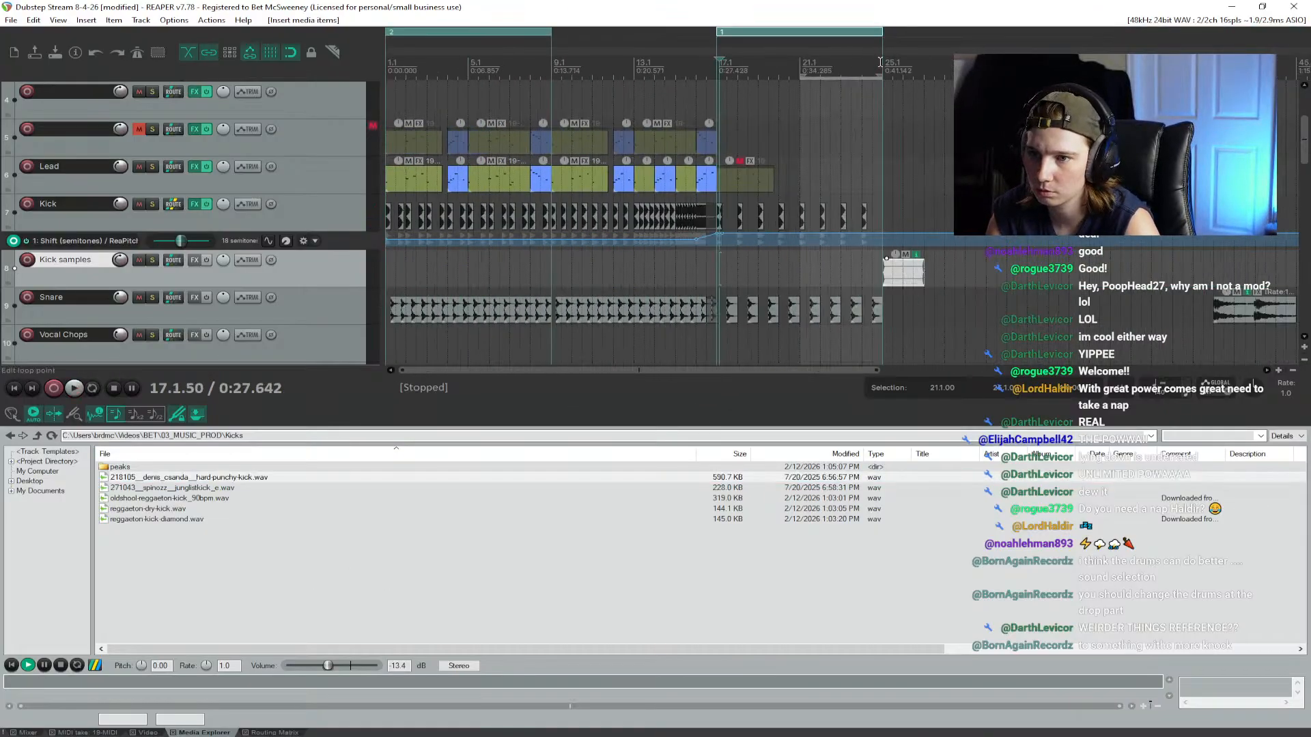
{"action": "left_click", "coordinate": [880, 62]}
{"action": "scroll", "coordinate": [880, 63], "scroll_direction": "up", "scroll_amount": 5}
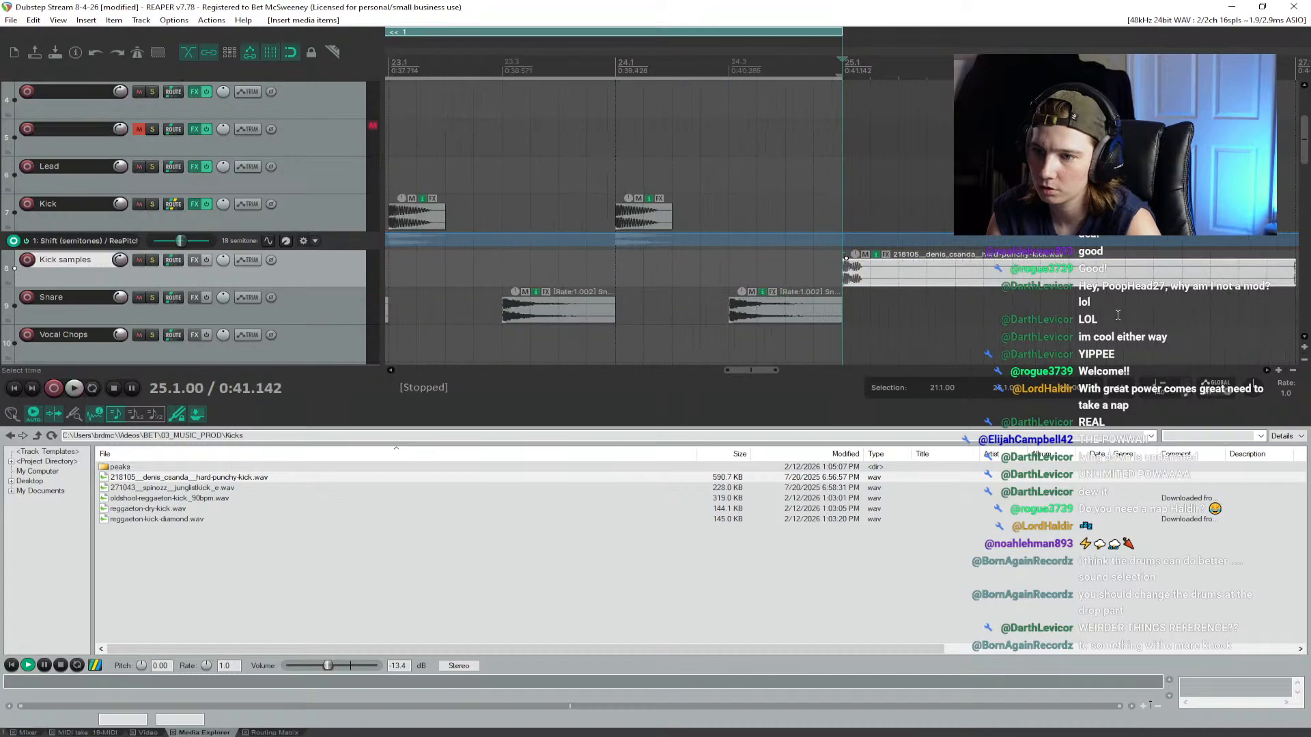
{"action": "scroll", "coordinate": [1027, 292], "scroll_direction": "down", "scroll_amount": 2}
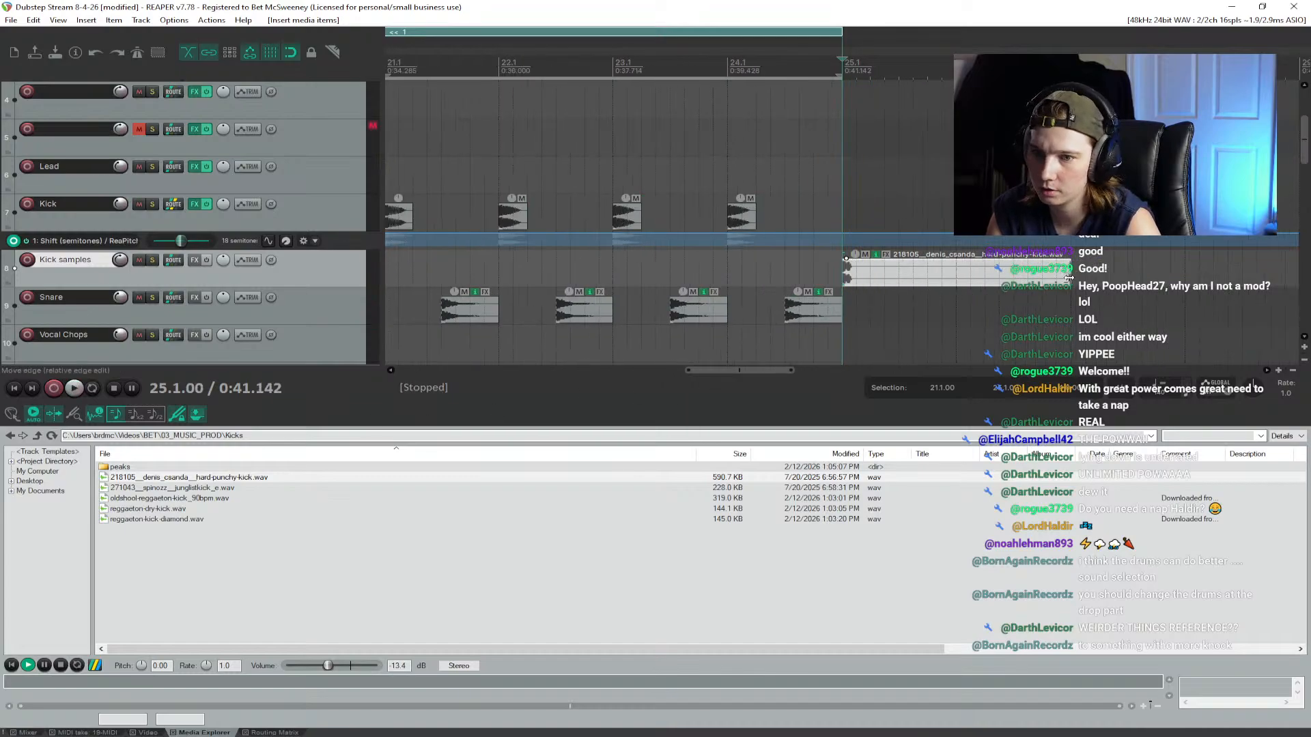
{"action": "left_click_drag", "start_coordinate": [1068, 278], "coordinate": [856, 278]}
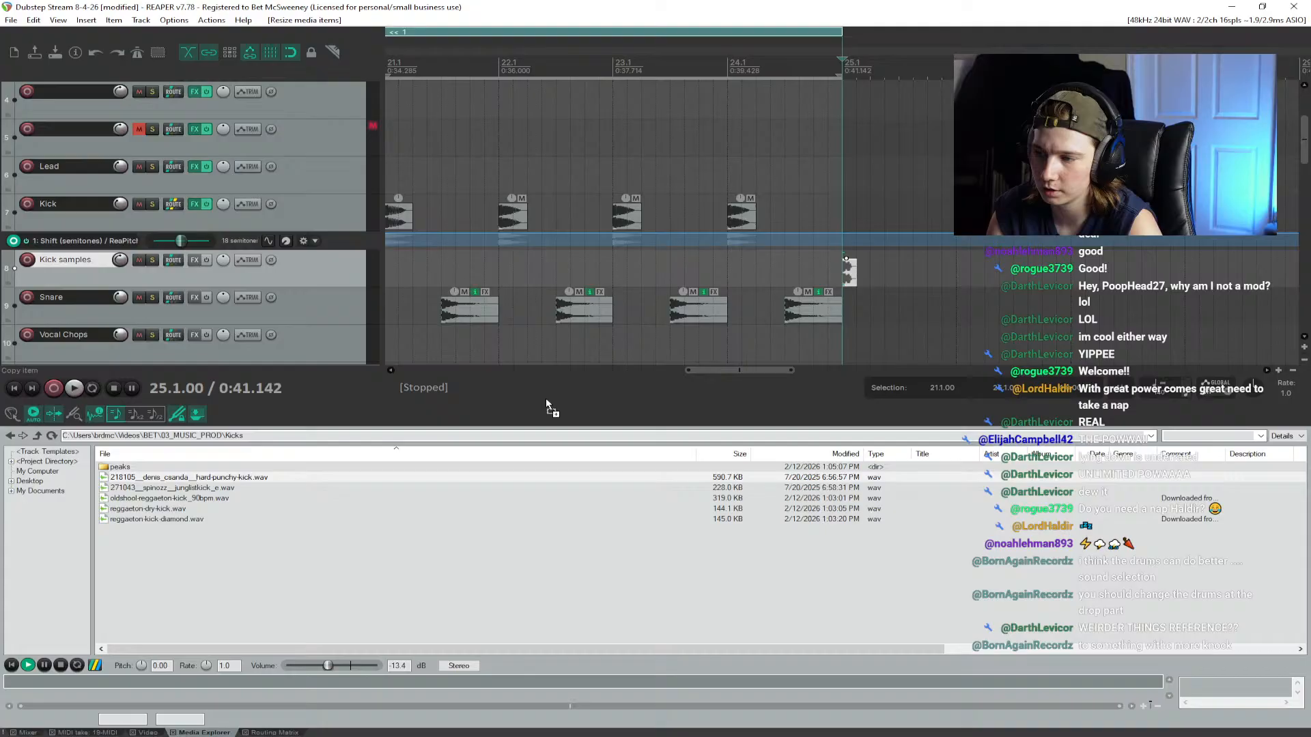
Step: Insert oldshool-reggaeton-kick_90bpm.wav at 25.2 on the Kick samples track, adjust its item volume while auditioning, and trim it to one beat
{"action": "left_click", "coordinate": [195, 499]}
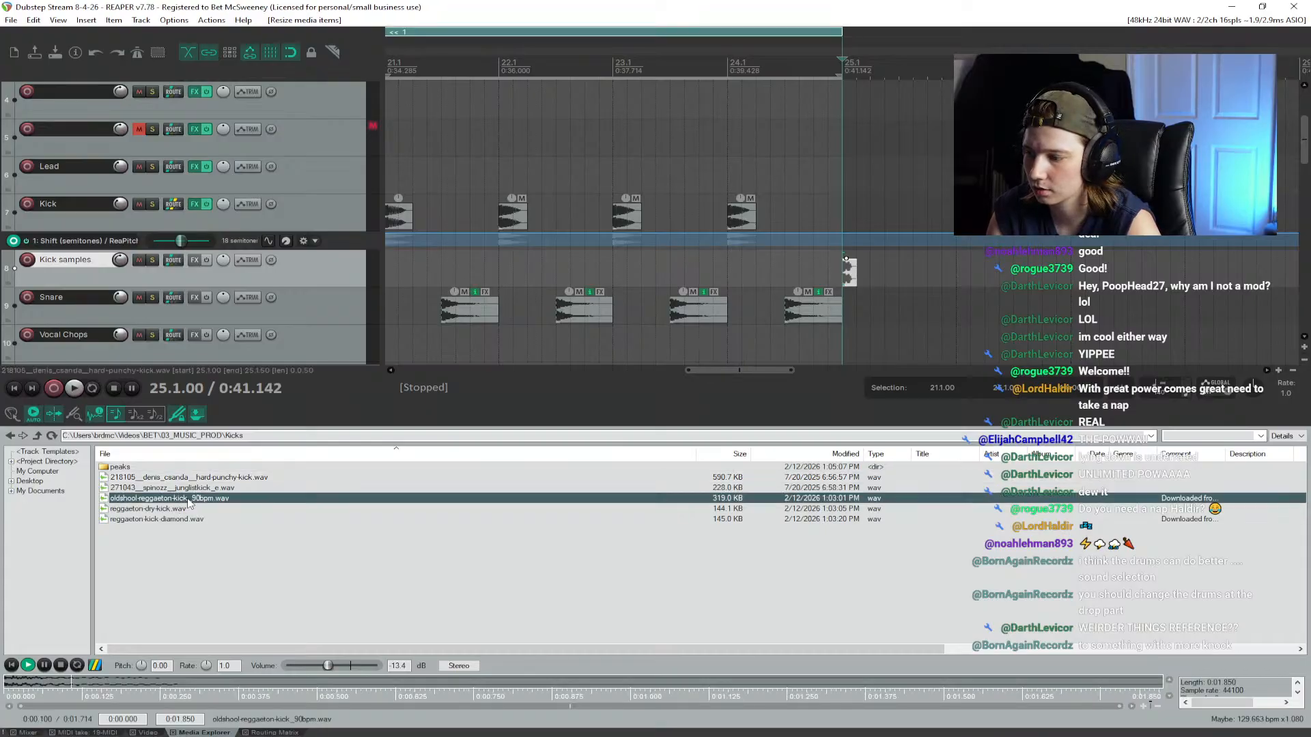
{"action": "left_click_drag", "start_coordinate": [195, 501], "coordinate": [902, 240]}
{"action": "key", "text": "space"}
{"action": "key", "text": "space"}
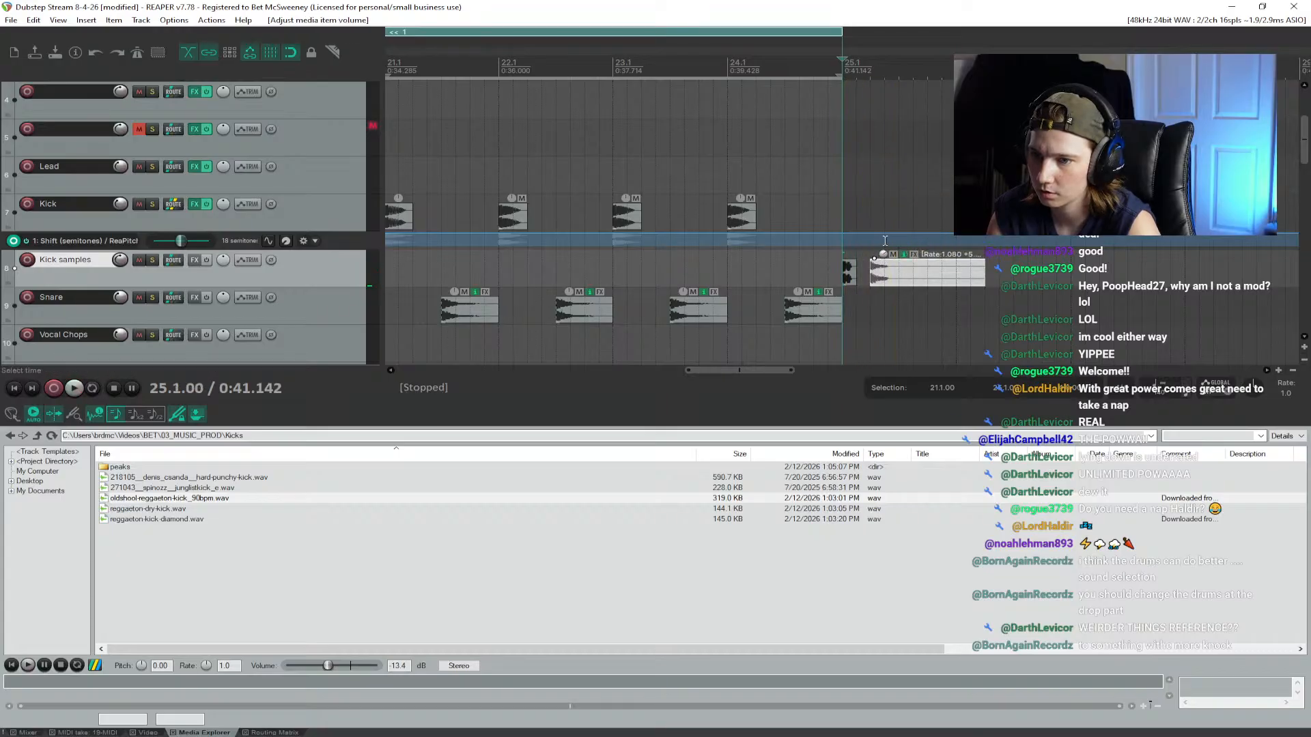
{"action": "key", "text": "space"}
{"action": "key", "text": "space"}
{"action": "left_click_drag", "start_coordinate": [987, 277], "coordinate": [899, 278]}
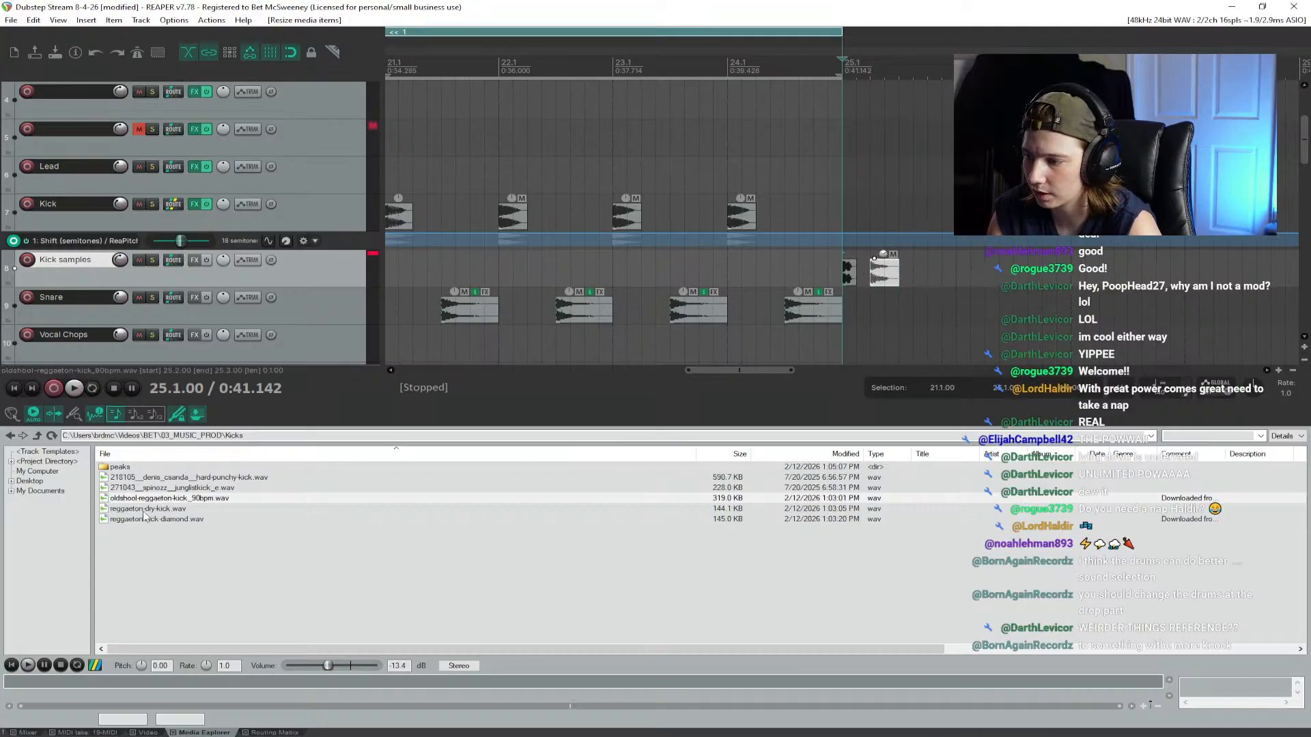
Step: Insert reggaeton-dry-kick.wav at 25.3.50 and reggaeton-kick-diamond.wav after it on the Kick samples track, and audition the row
{"action": "left_click_drag", "start_coordinate": [147, 511], "coordinate": [920, 271]}
{"action": "key", "text": "space"}
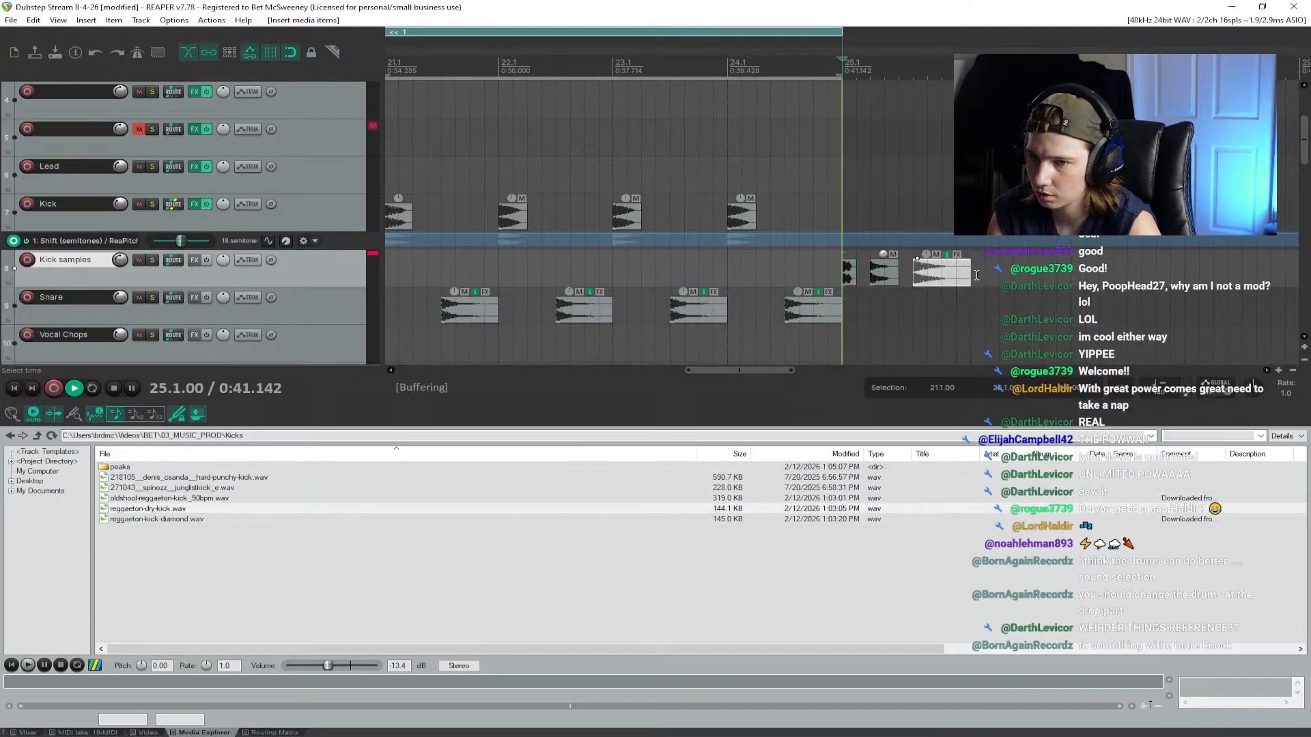
{"action": "key", "text": "space"}
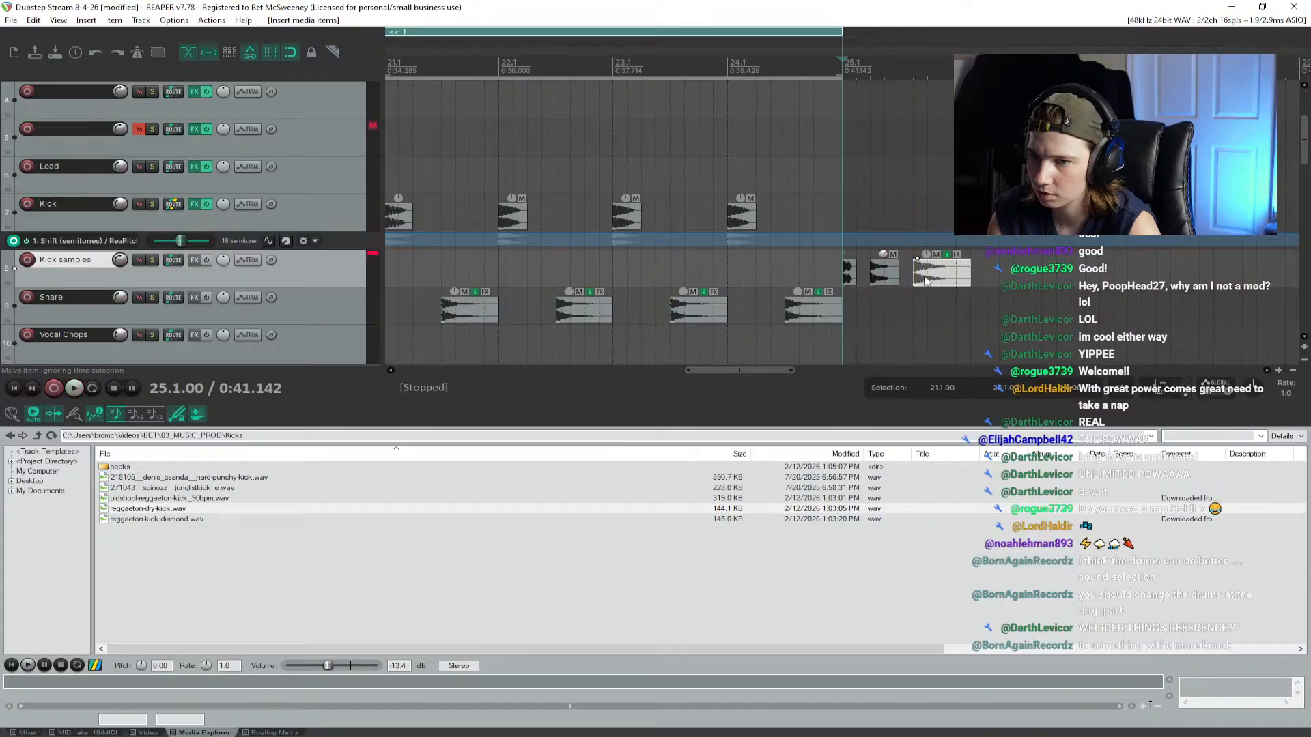
{"action": "left_click_drag", "start_coordinate": [185, 523], "coordinate": [996, 280]}
{"action": "key", "text": "space"}
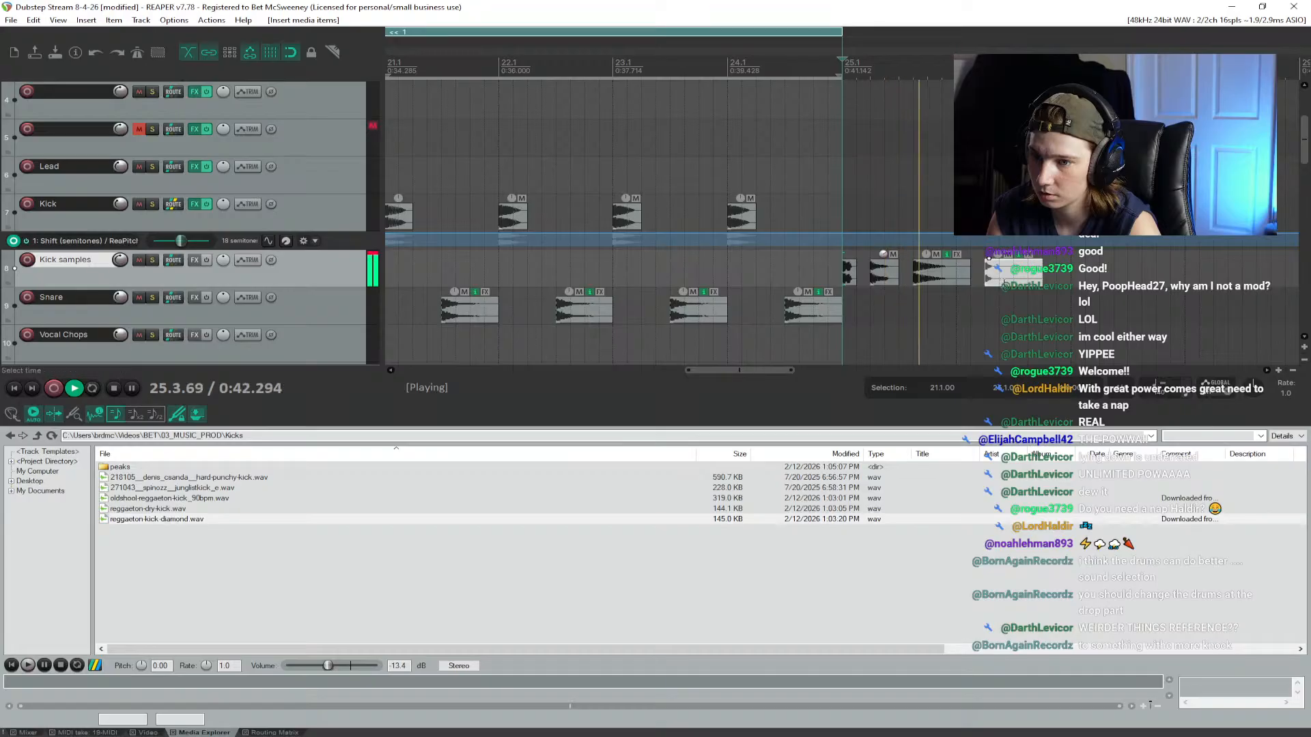
{"action": "key", "text": "space"}
Step: Adjust the Kick samples track volume while auditioning the dry kick from 25.3.50, and replay the samples from 25.1
{"action": "left_click", "coordinate": [924, 277]}
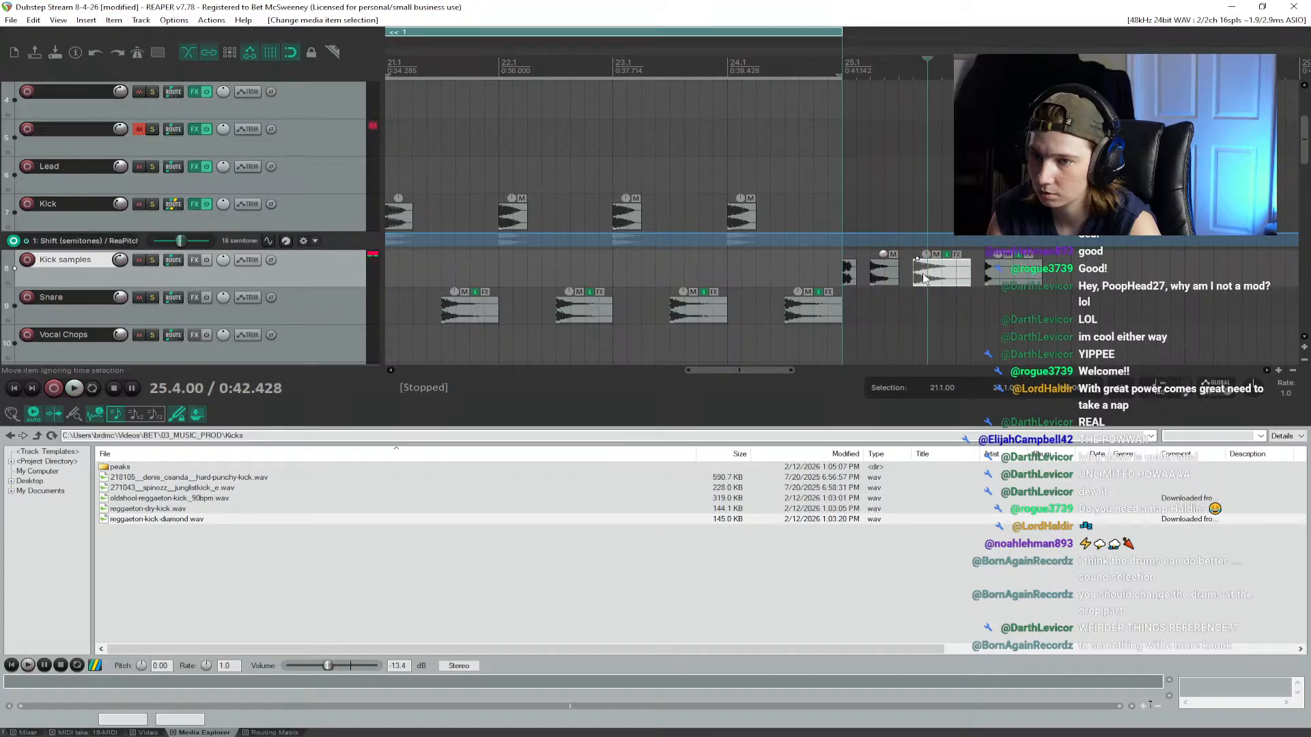
{"action": "left_click", "coordinate": [910, 110]}
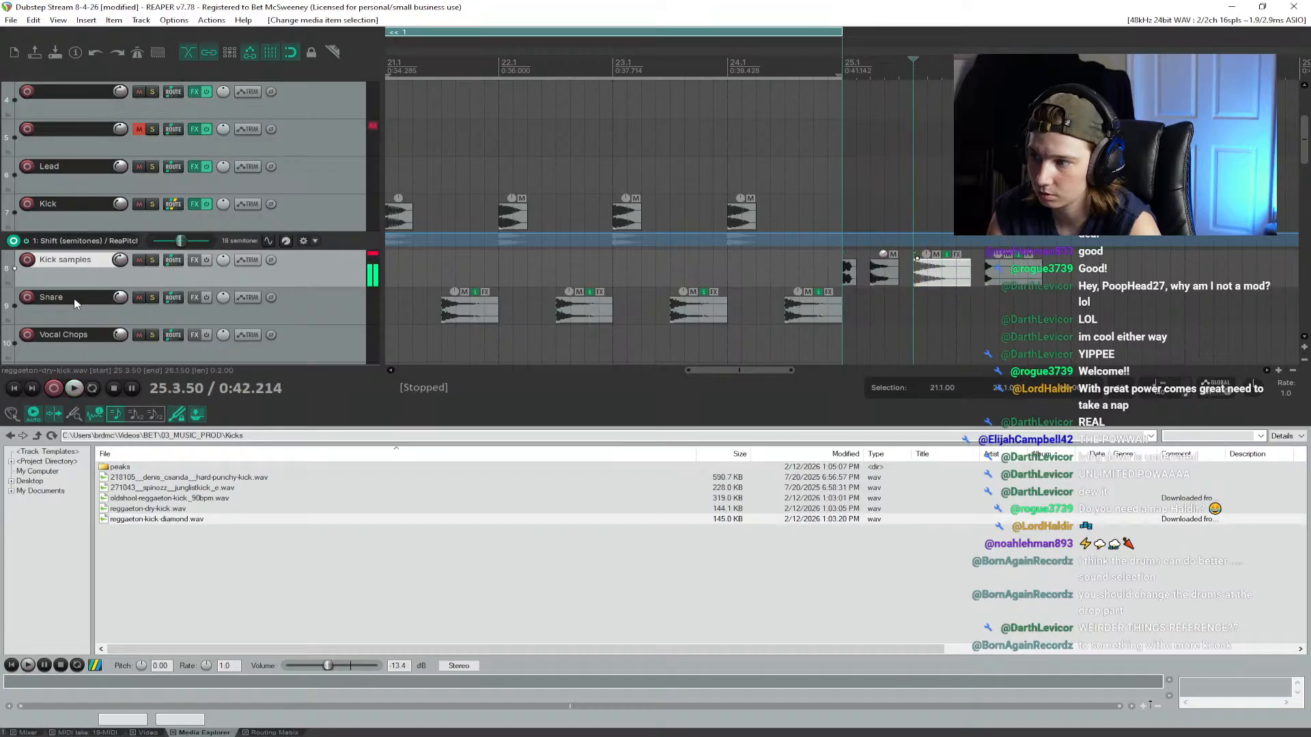
{"action": "left_click_drag", "start_coordinate": [115, 261], "coordinate": [117, 263]}
{"action": "key", "text": "space"}
{"action": "key", "text": "space"}
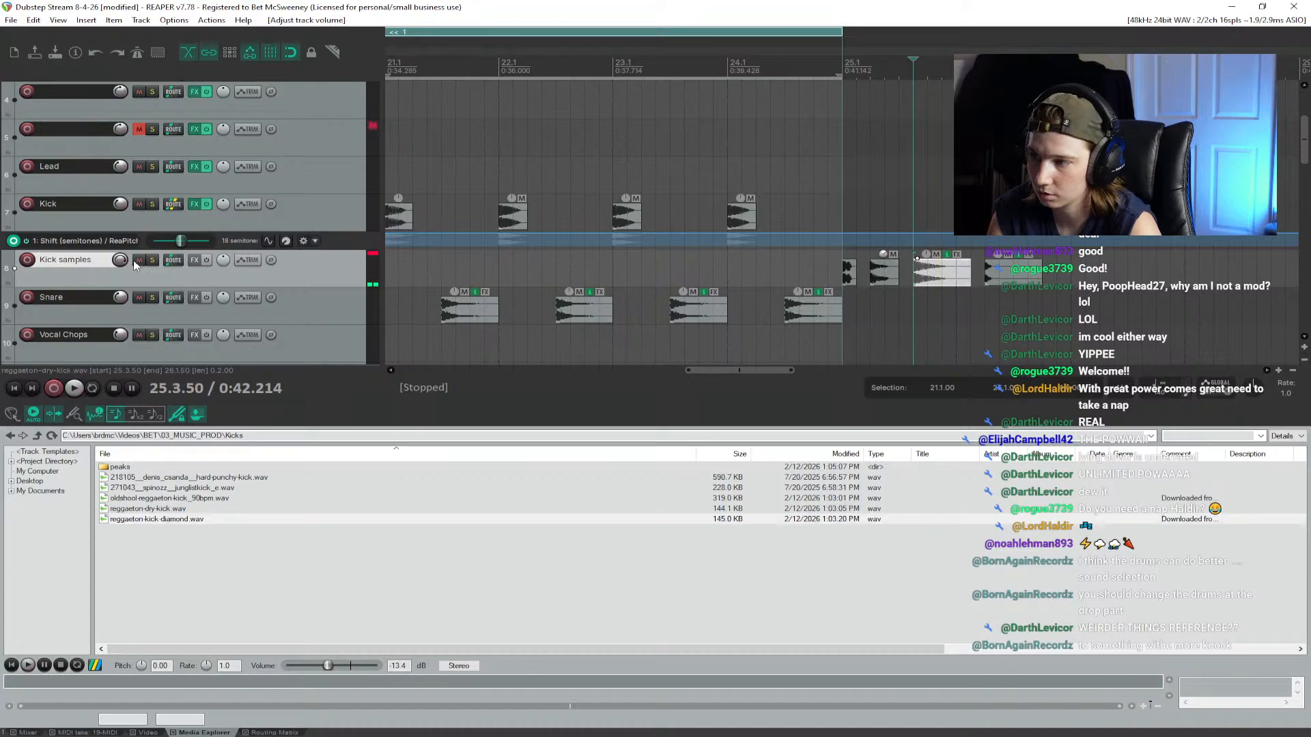
{"action": "left_click", "coordinate": [846, 68]}
{"action": "key", "text": "space"}
{"action": "key", "text": "space"}
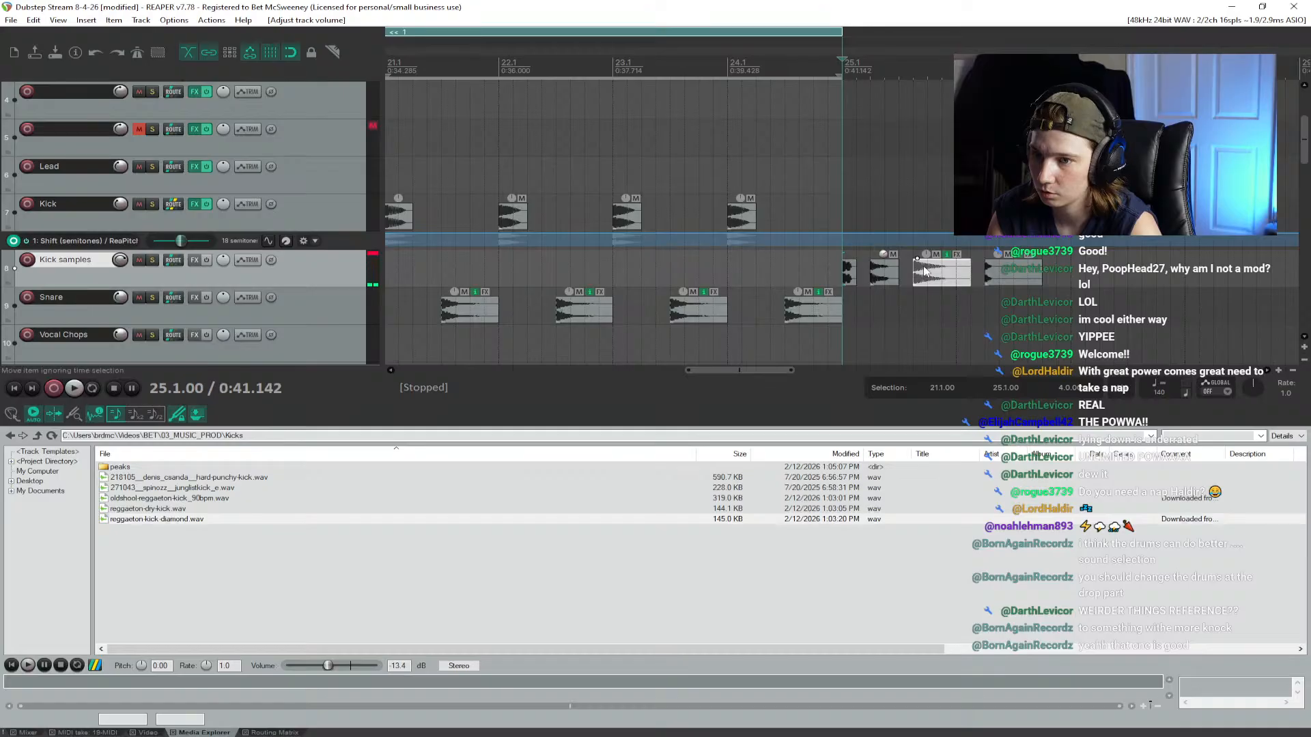
Step: Try layering the hard-punchy kick over the dry kick by moving it to 25.3.50 on the Kick track, and audition the combination
{"action": "left_click_drag", "start_coordinate": [849, 280], "coordinate": [927, 224]}
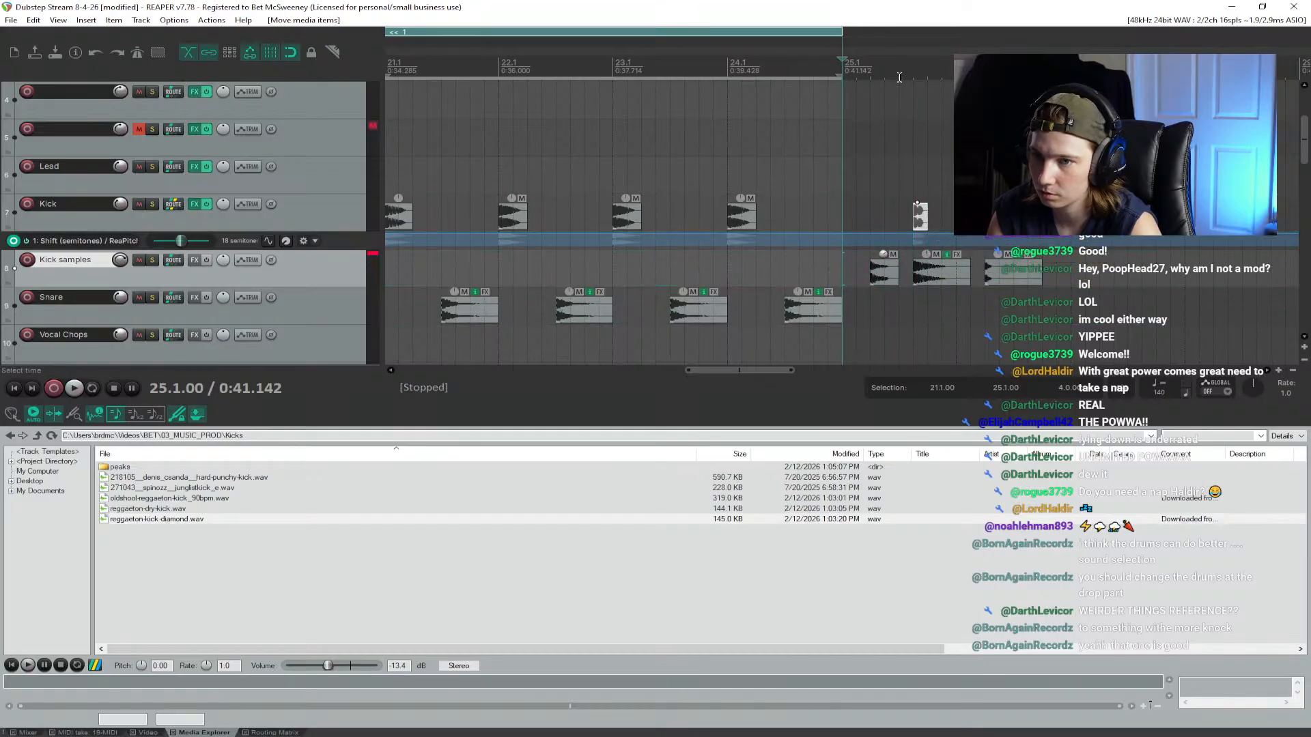
{"action": "left_click", "coordinate": [901, 74]}
{"action": "key", "text": "space"}
{"action": "key", "text": "space"}
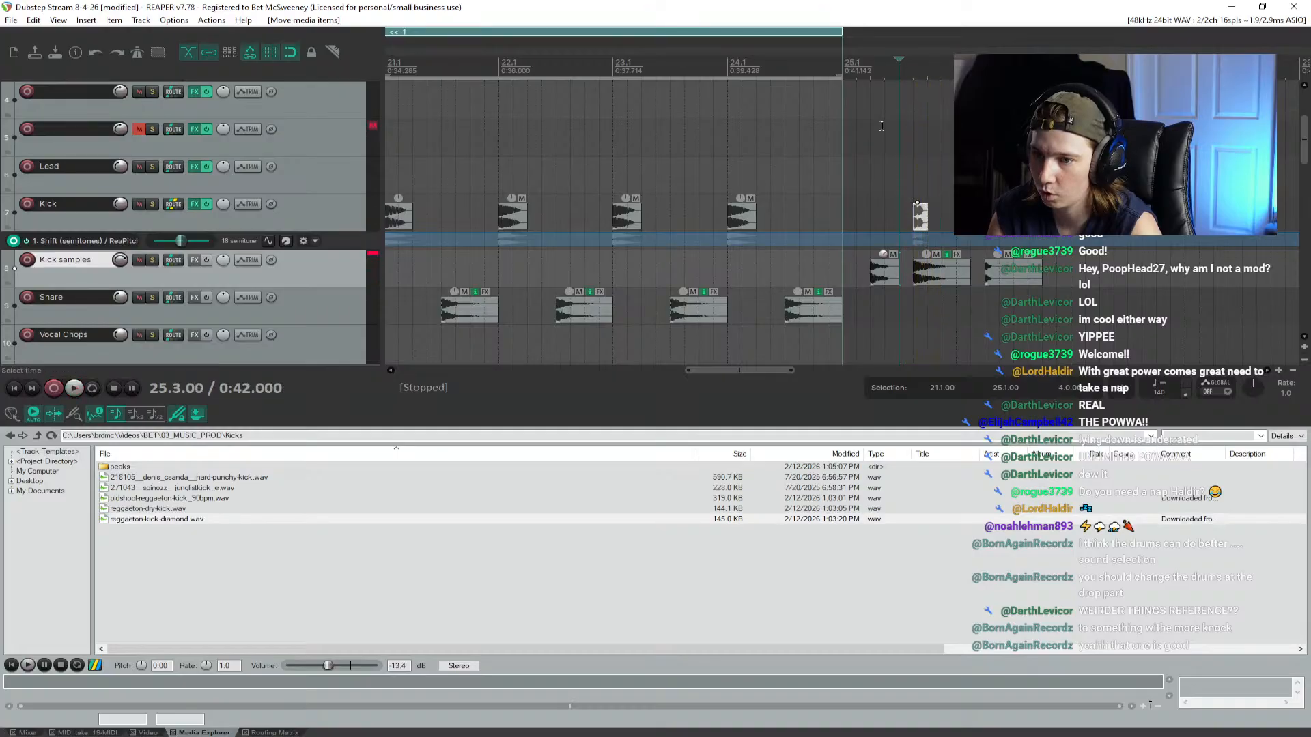
{"action": "left_click", "coordinate": [860, 71]}
{"action": "key", "text": "space"}
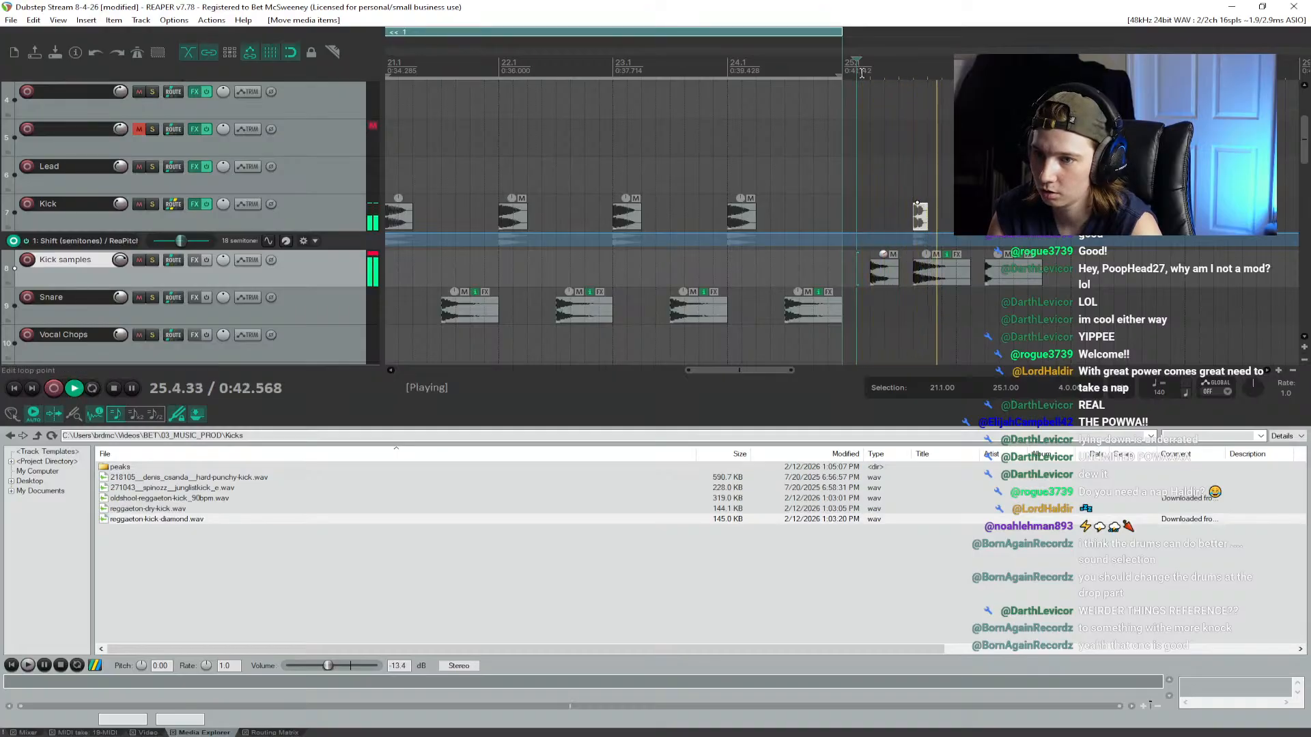
{"action": "key", "text": "space"}
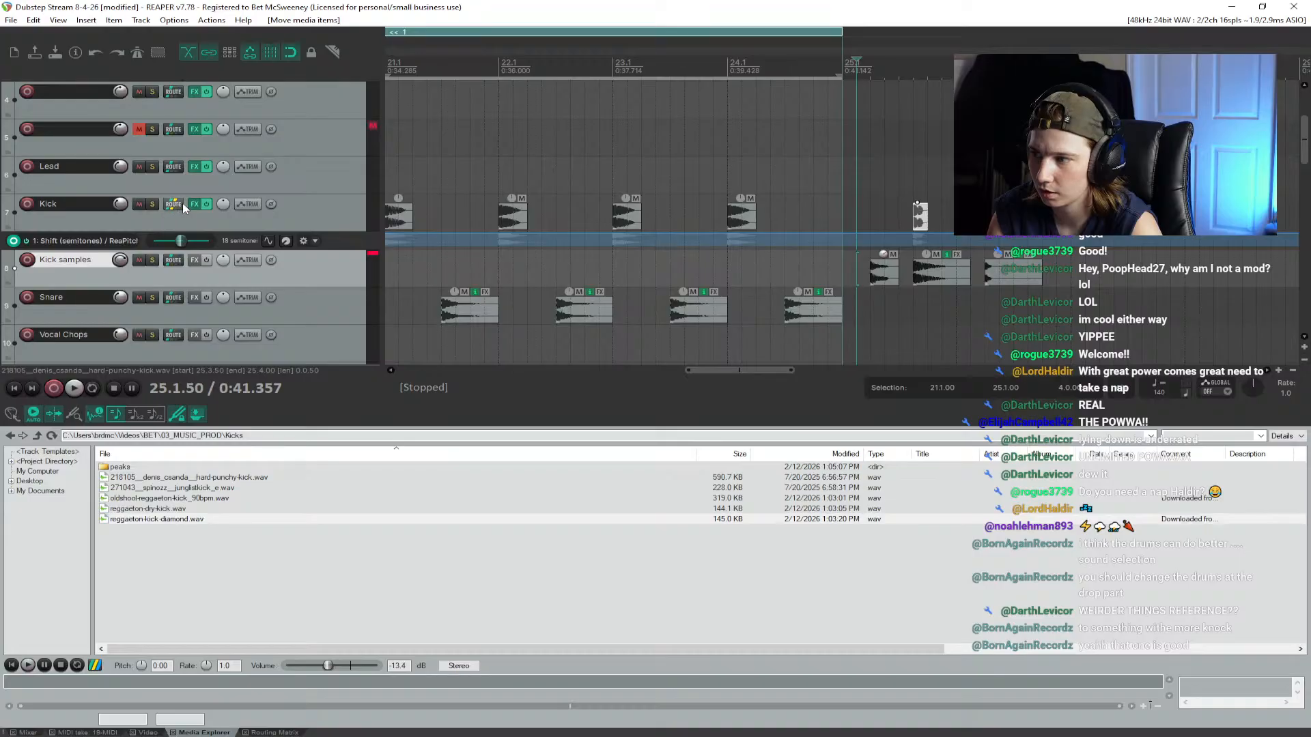
Step: Audition the samples without the layered hard-punchy kick and return that kick to 25.1 on the Kick samples track
{"action": "left_click", "coordinate": [920, 222]}
{"action": "key", "text": "Delete"}
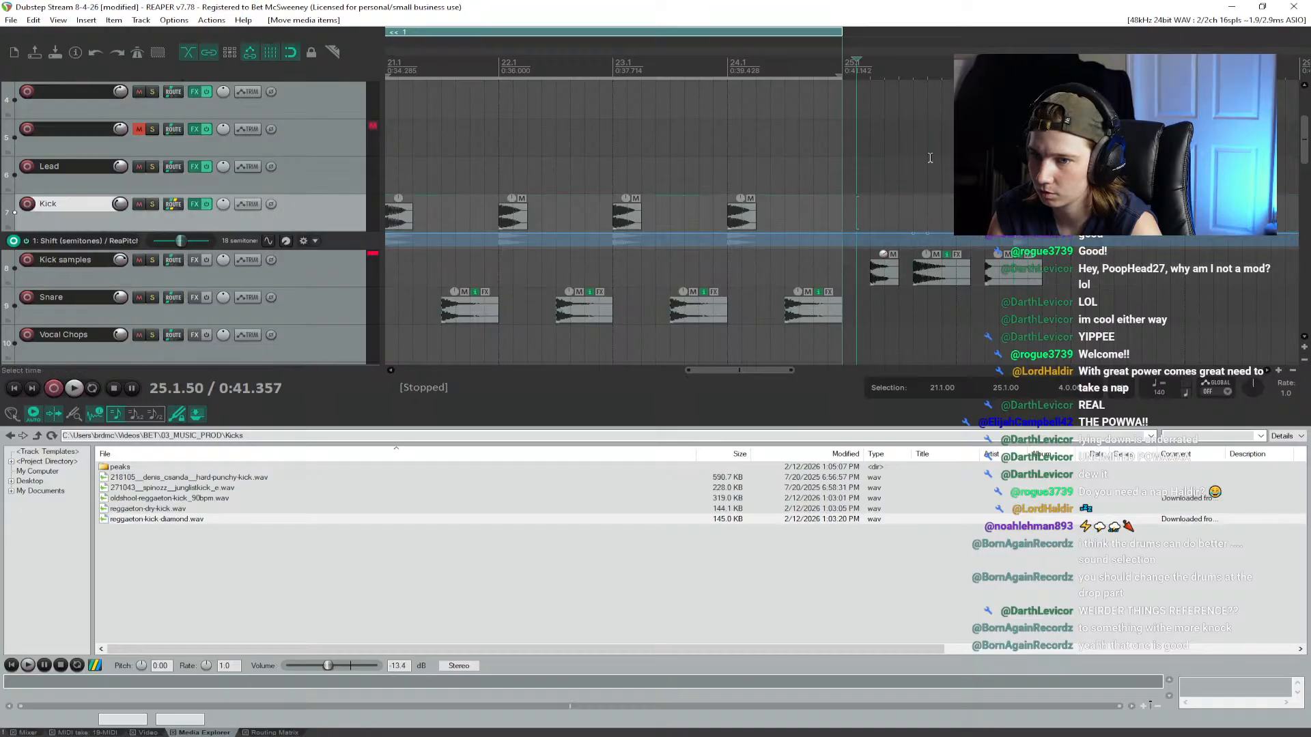
{"action": "key", "text": "space"}
{"action": "key", "text": "space"}
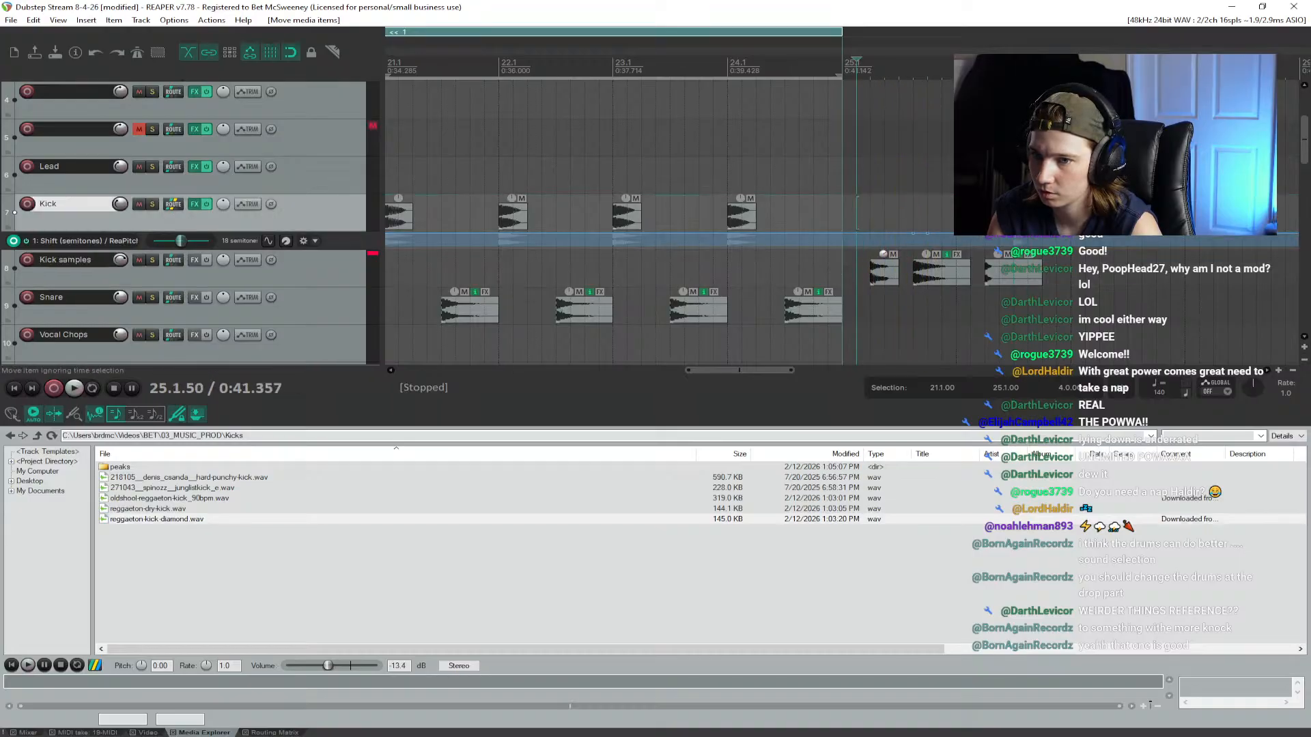
{"action": "left_click_drag", "start_coordinate": [964, 218], "coordinate": [851, 266]}
{"action": "key", "text": "space"}
{"action": "key", "text": "space"}
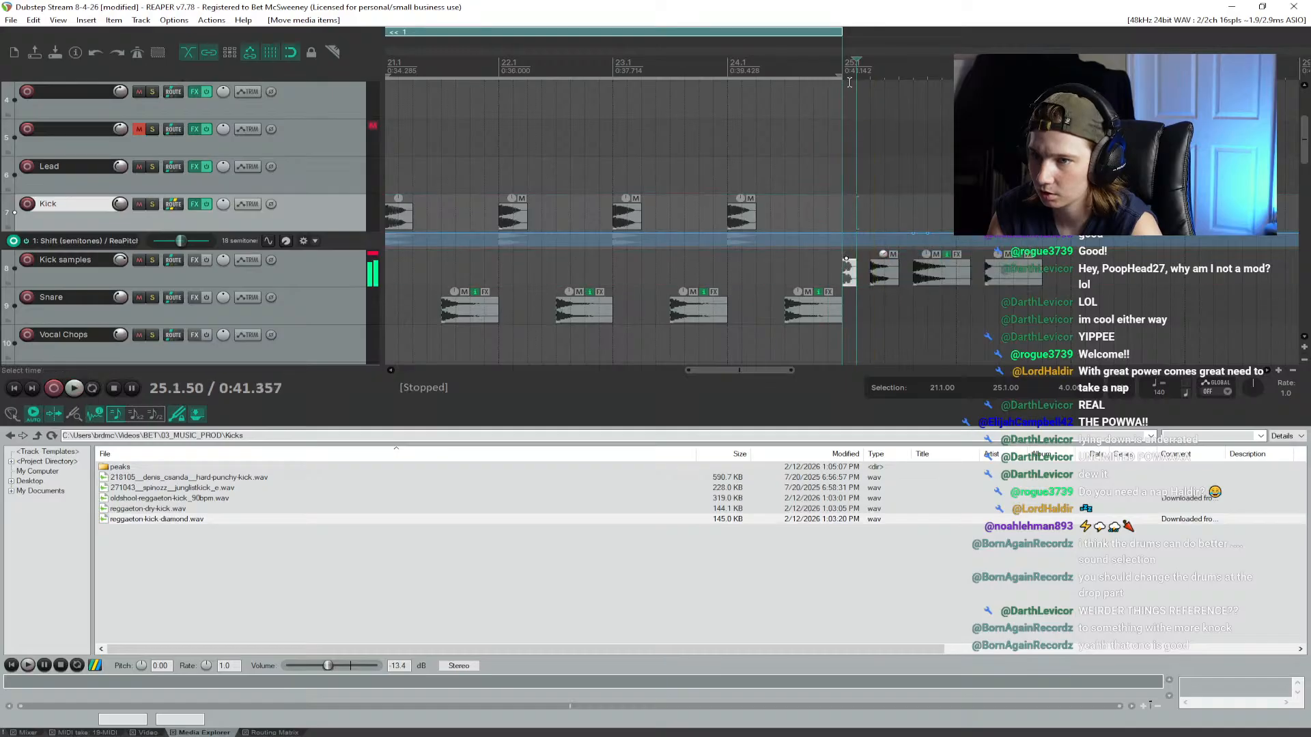
{"action": "left_click", "coordinate": [841, 71]}
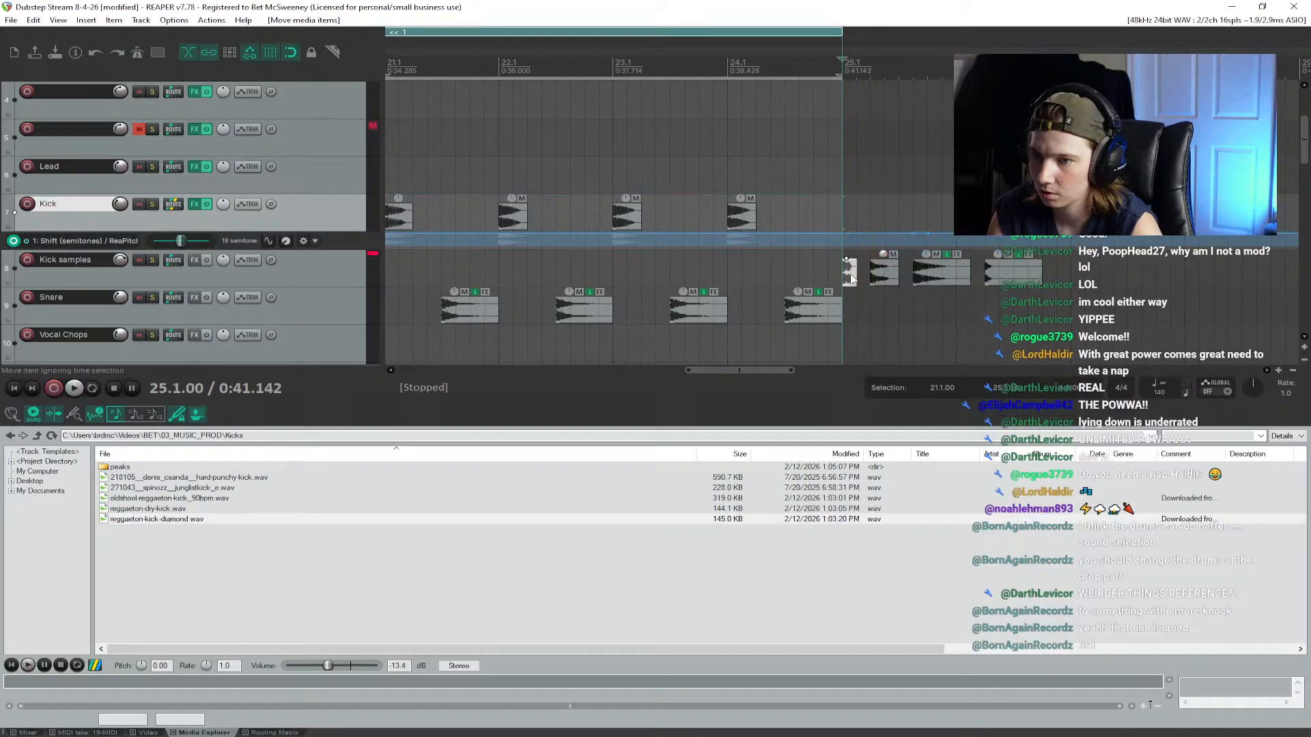
Step: Layer the hard-punchy kick over the dry kick by moving it to 25.3.50 on the Kick track, and audition the pair
{"action": "left_click_drag", "start_coordinate": [850, 278], "coordinate": [933, 224]}
{"action": "key", "text": "space"}
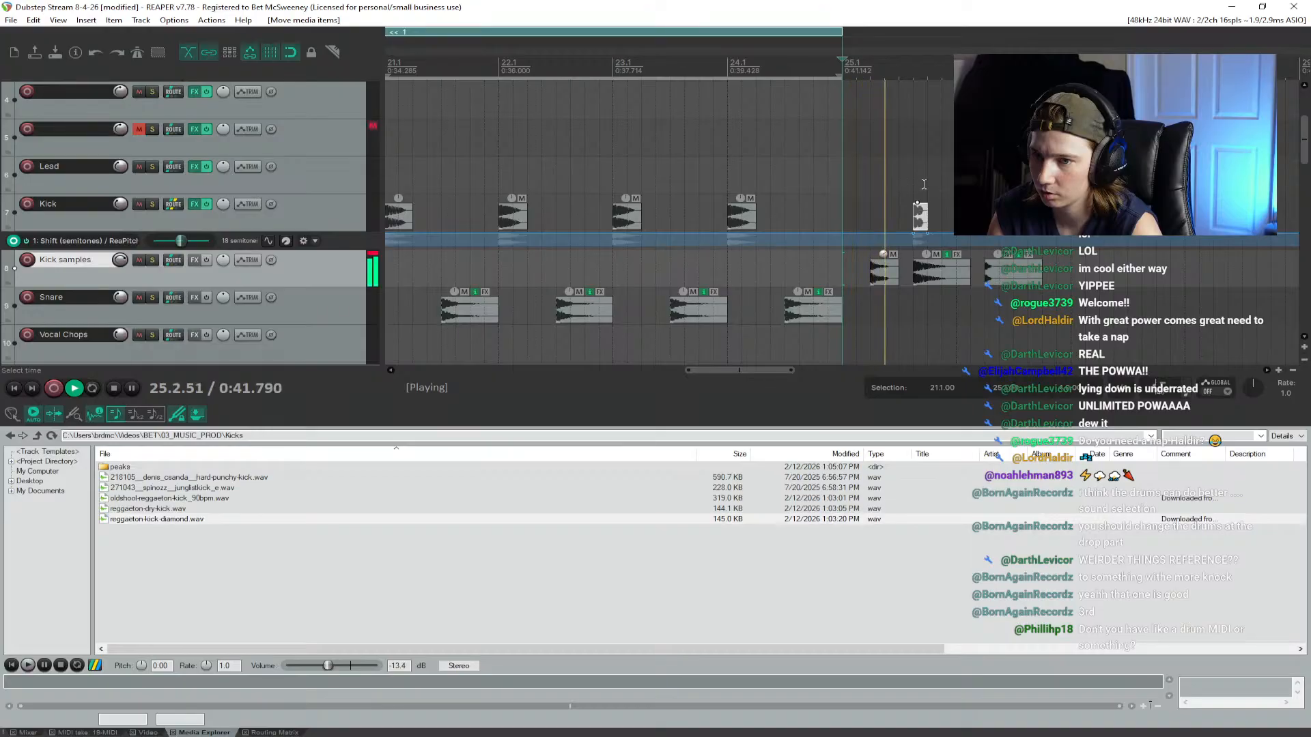
{"action": "key", "text": "space"}
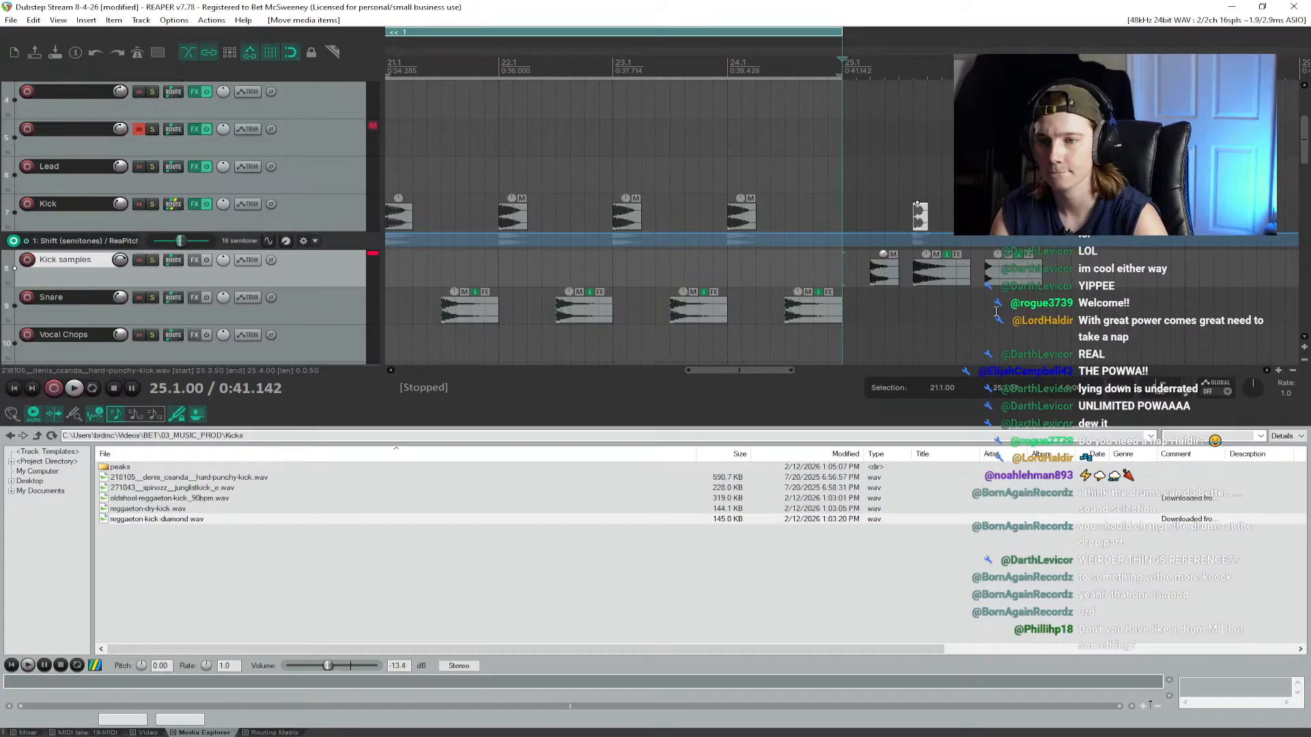
Step: Delete the selected pitch-shift envelope points on the Kick track and the existing kicks across bars 17 to 24
{"action": "left_click", "coordinate": [908, 232]}
{"action": "key", "text": "Delete"}
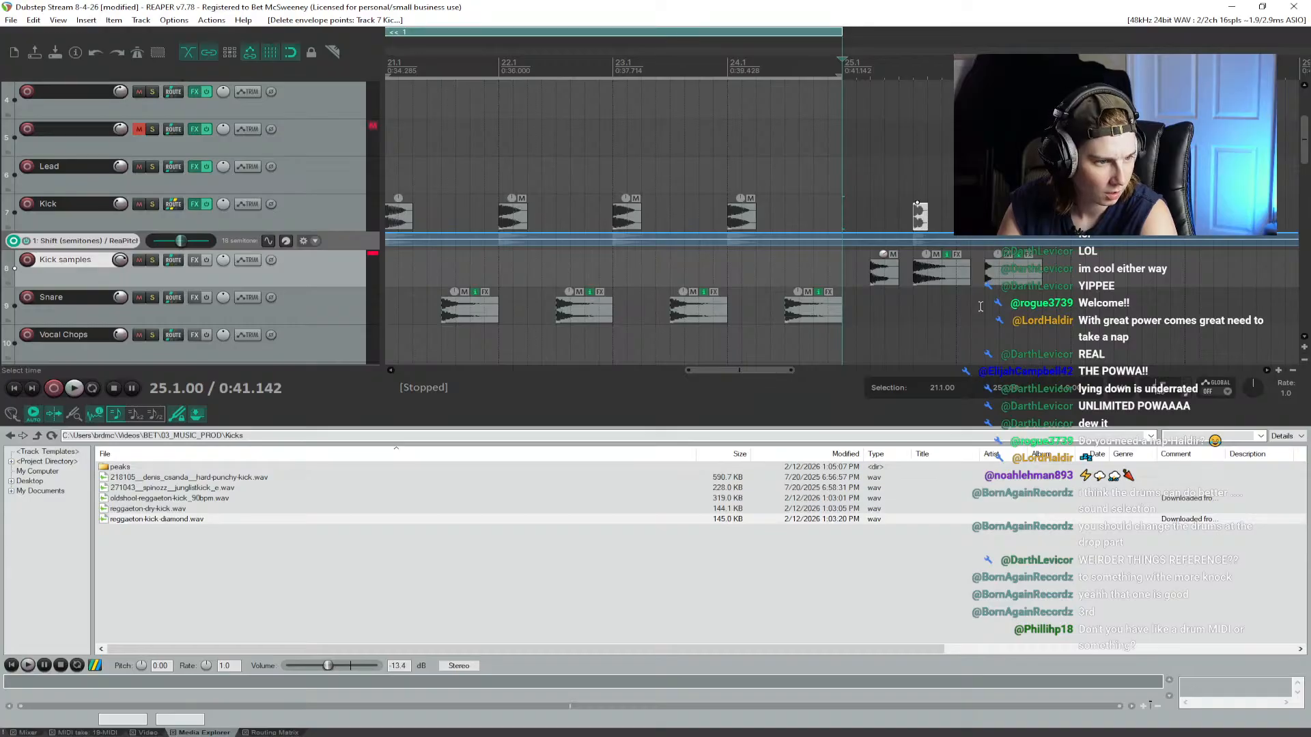
{"action": "left_click", "coordinate": [926, 270]}
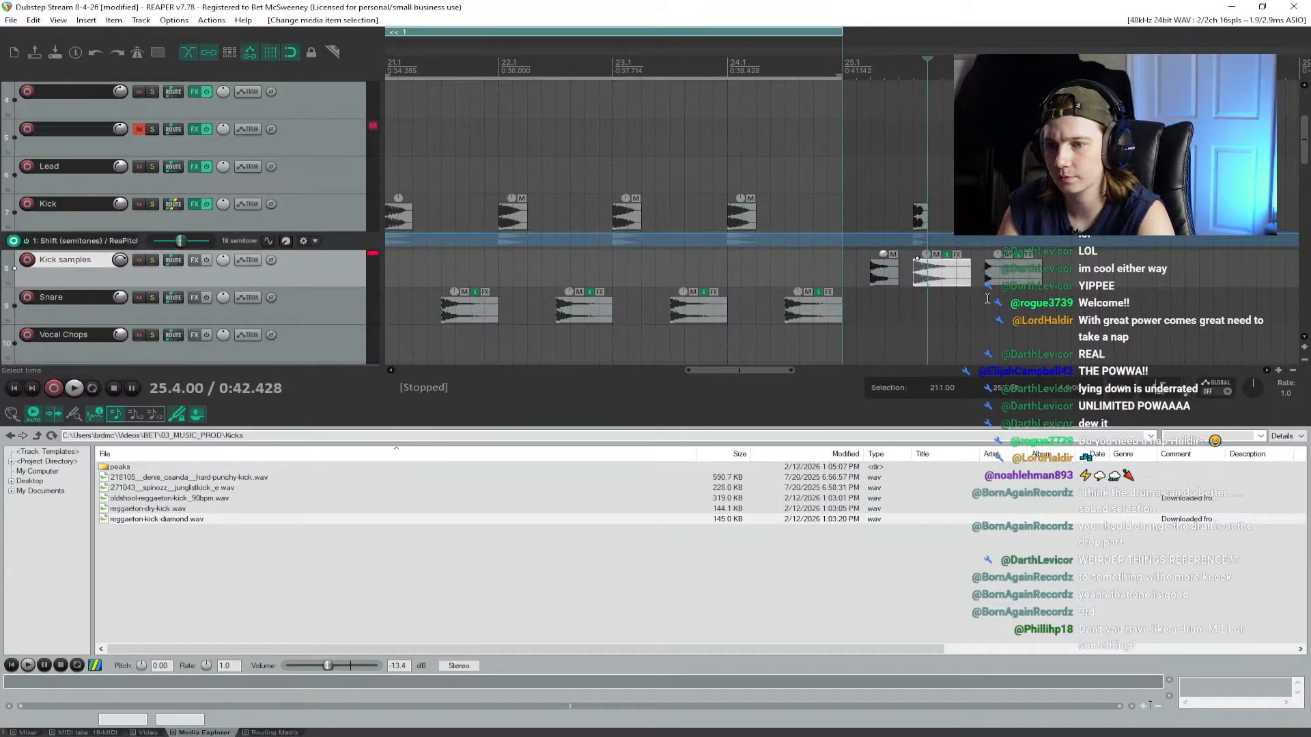
{"action": "scroll", "coordinate": [541, 267], "scroll_direction": "down", "scroll_amount": 2}
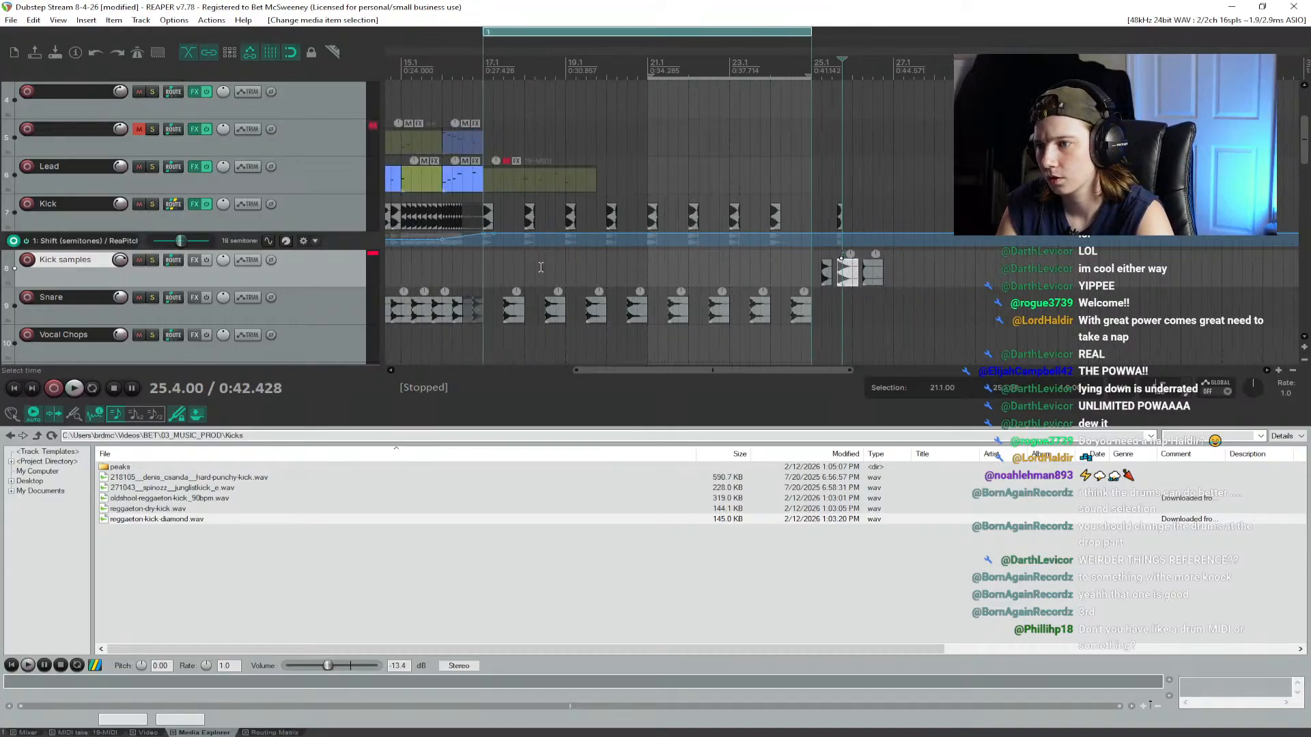
{"action": "left_click_drag", "start_coordinate": [787, 201], "coordinate": [490, 220]}
{"action": "key", "text": "Delete"}
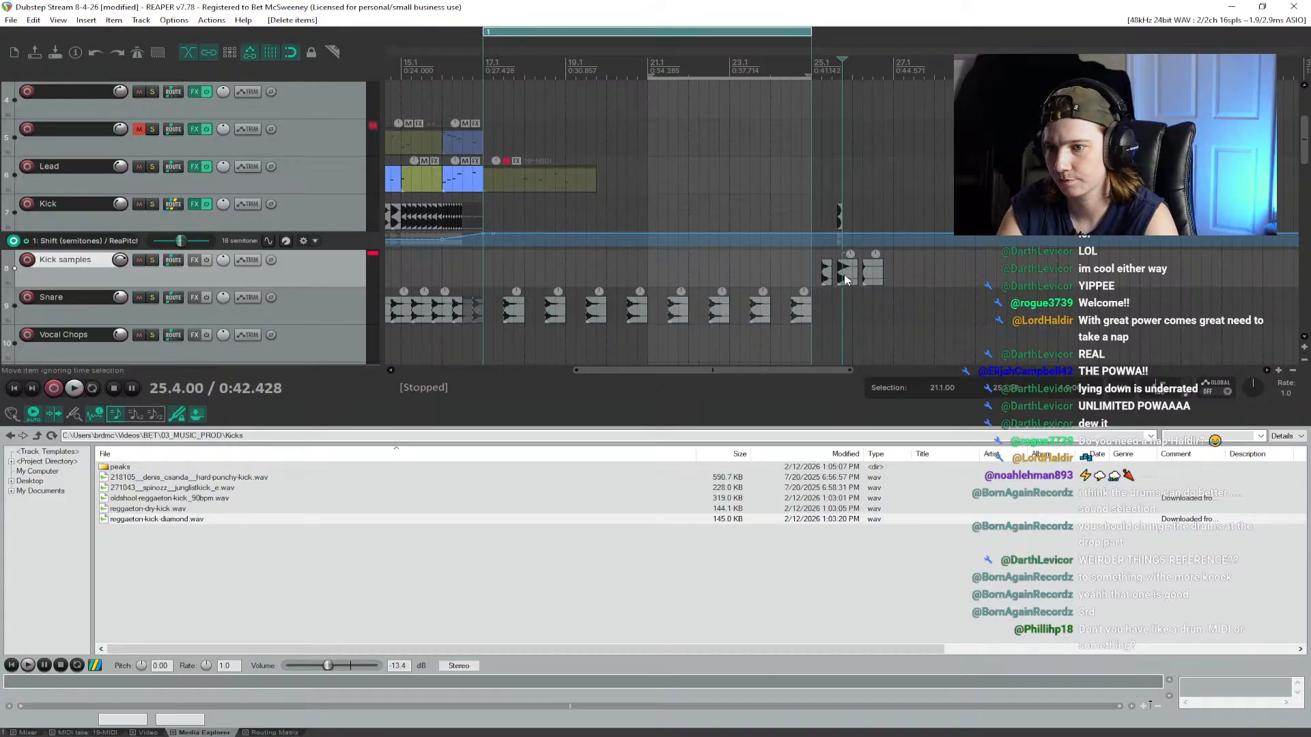
Step: Move the dry kick from the Kick samples track to 17.1 on the Kick track, at the start of the drop
{"action": "left_click_drag", "start_coordinate": [846, 272], "coordinate": [490, 216]}
{"action": "scroll", "coordinate": [556, 213], "scroll_direction": "up", "scroll_amount": 5}
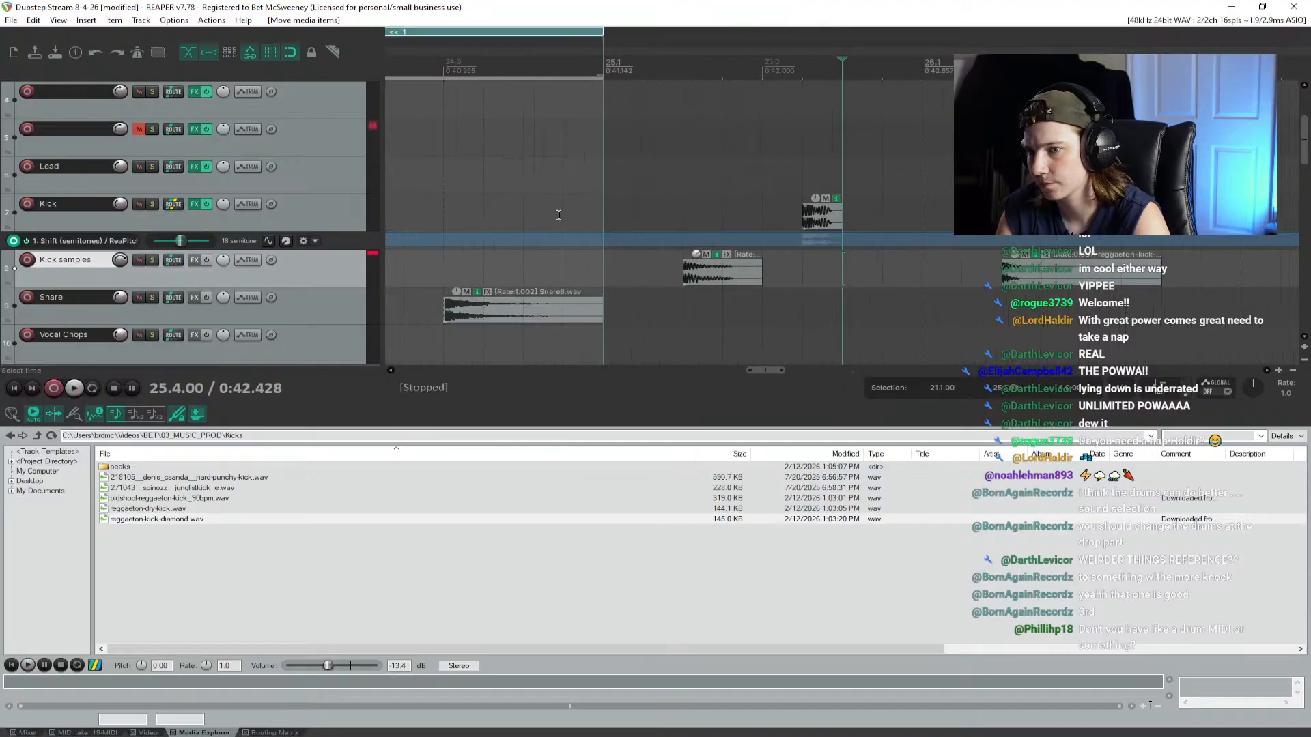
{"action": "scroll", "coordinate": [547, 191], "scroll_direction": "down", "scroll_amount": 7}
{"action": "left_click", "coordinate": [667, 58]}
{"action": "scroll", "coordinate": [737, 184], "scroll_direction": "up", "scroll_amount": 8}
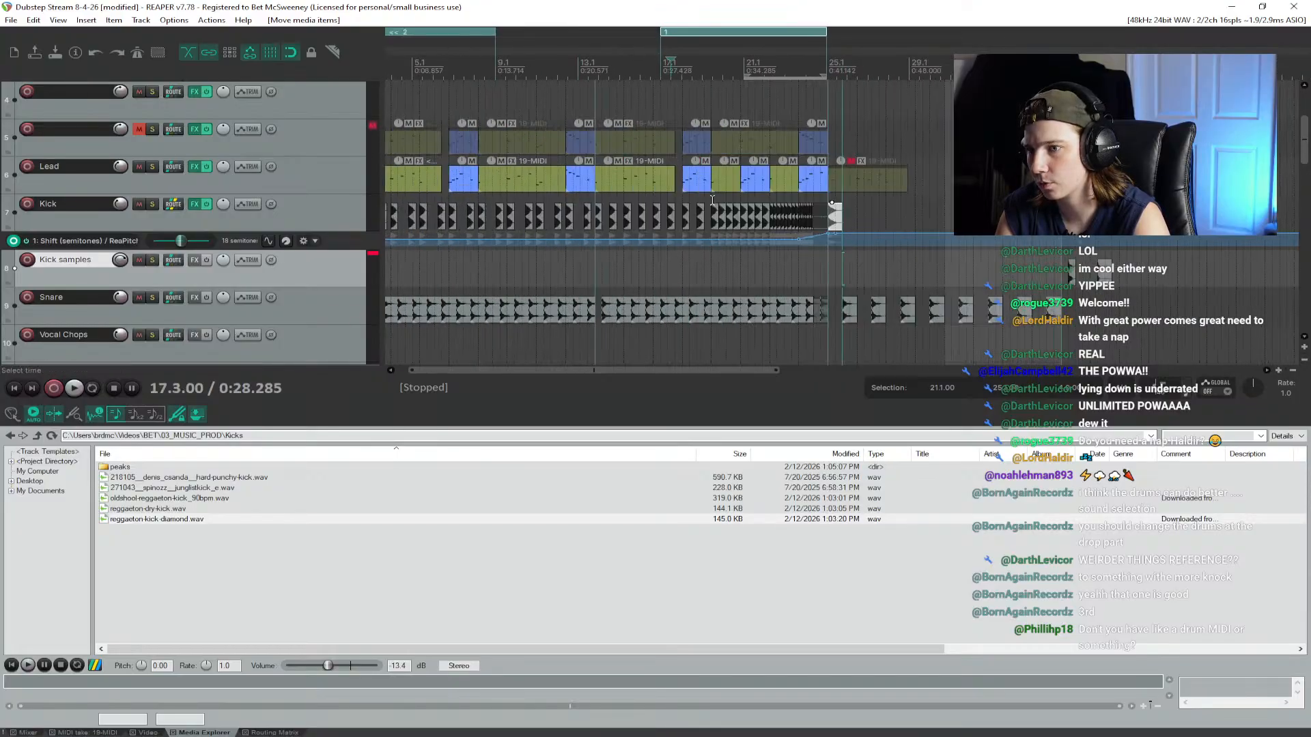
{"action": "left_click", "coordinate": [757, 52]}
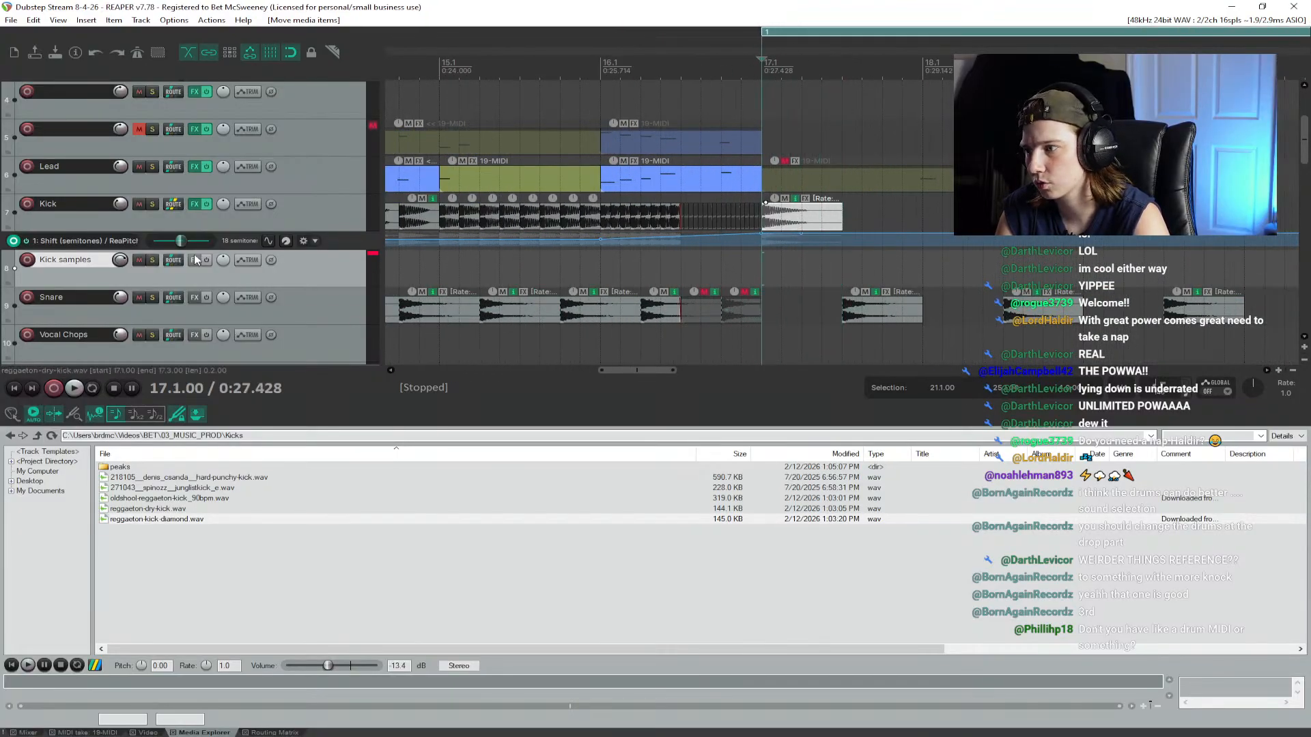
Step: Check the Kick track's ReaPitch settings and close its effects window
{"action": "left_click", "coordinate": [194, 204]}
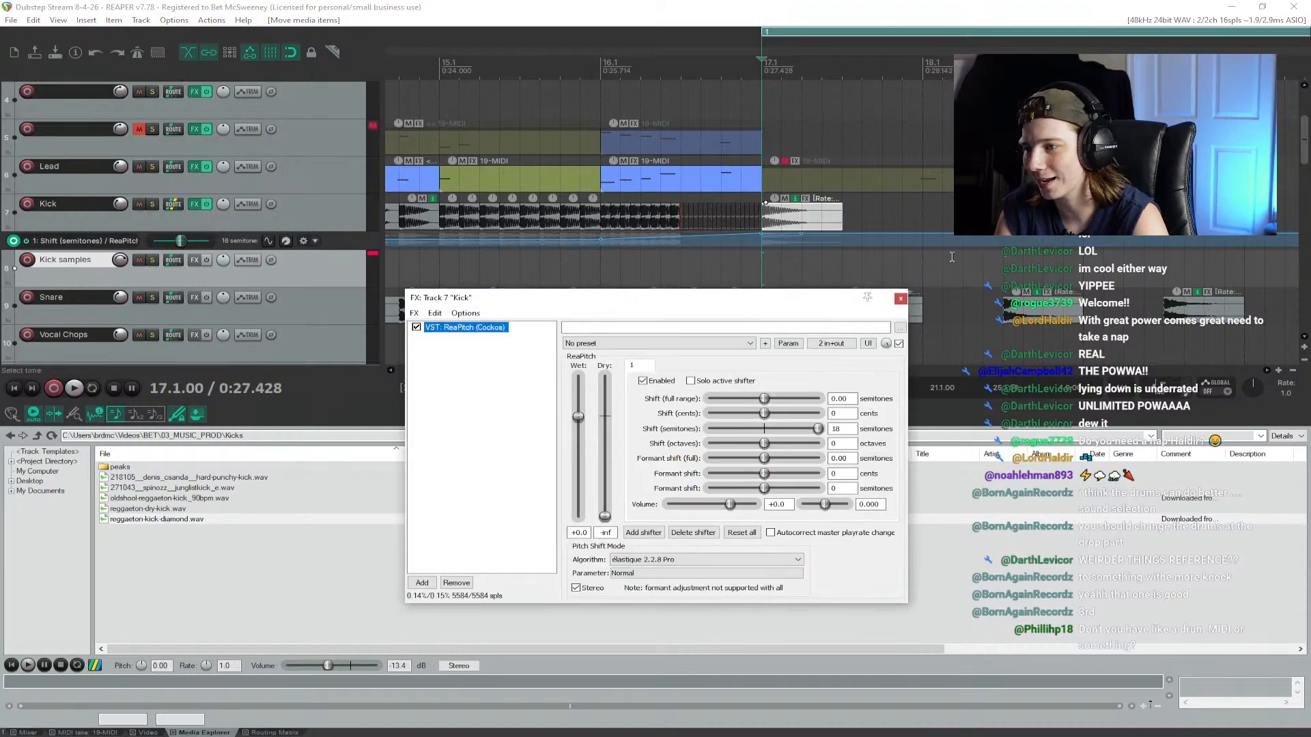
{"action": "left_click", "coordinate": [901, 299]}
{"action": "scroll", "coordinate": [940, 273], "scroll_direction": "down", "scroll_amount": 3}
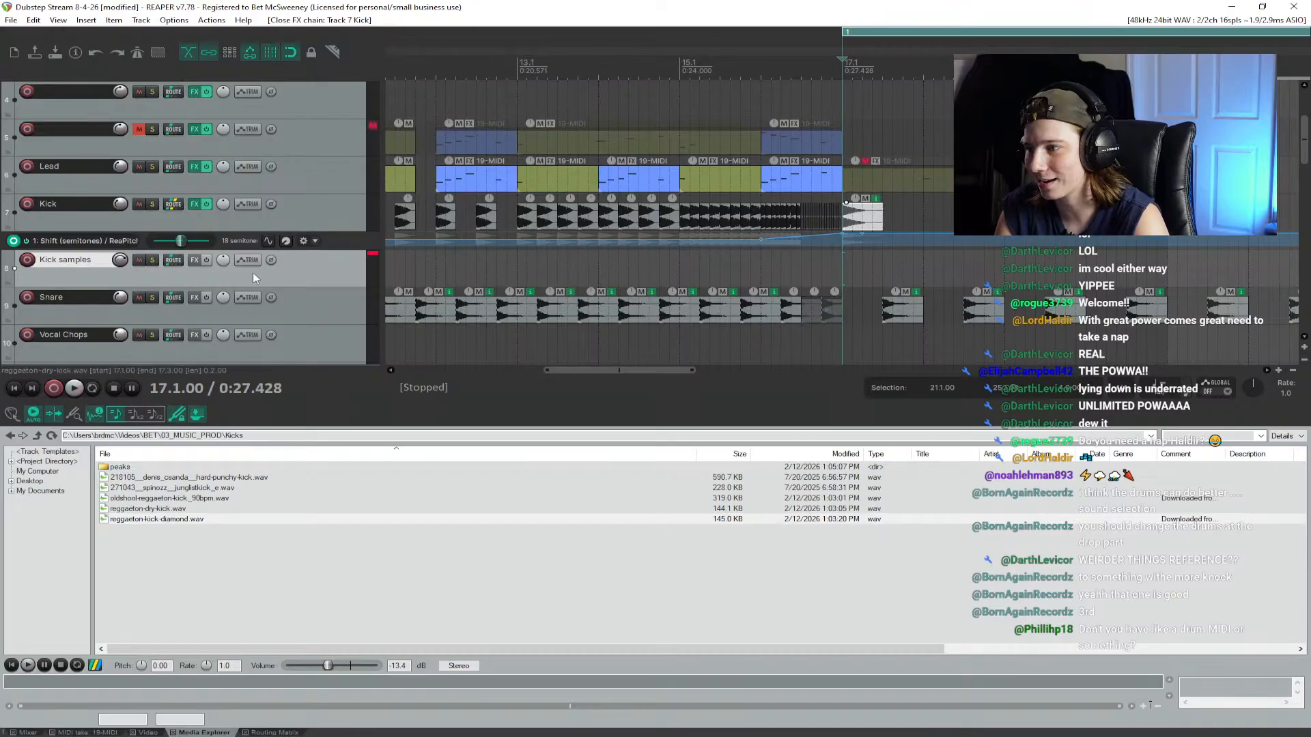
Step: Rename the Kick samples track to Drop Kick
{"action": "left_click", "coordinate": [67, 297]}
{"action": "left_click", "coordinate": [99, 262]}
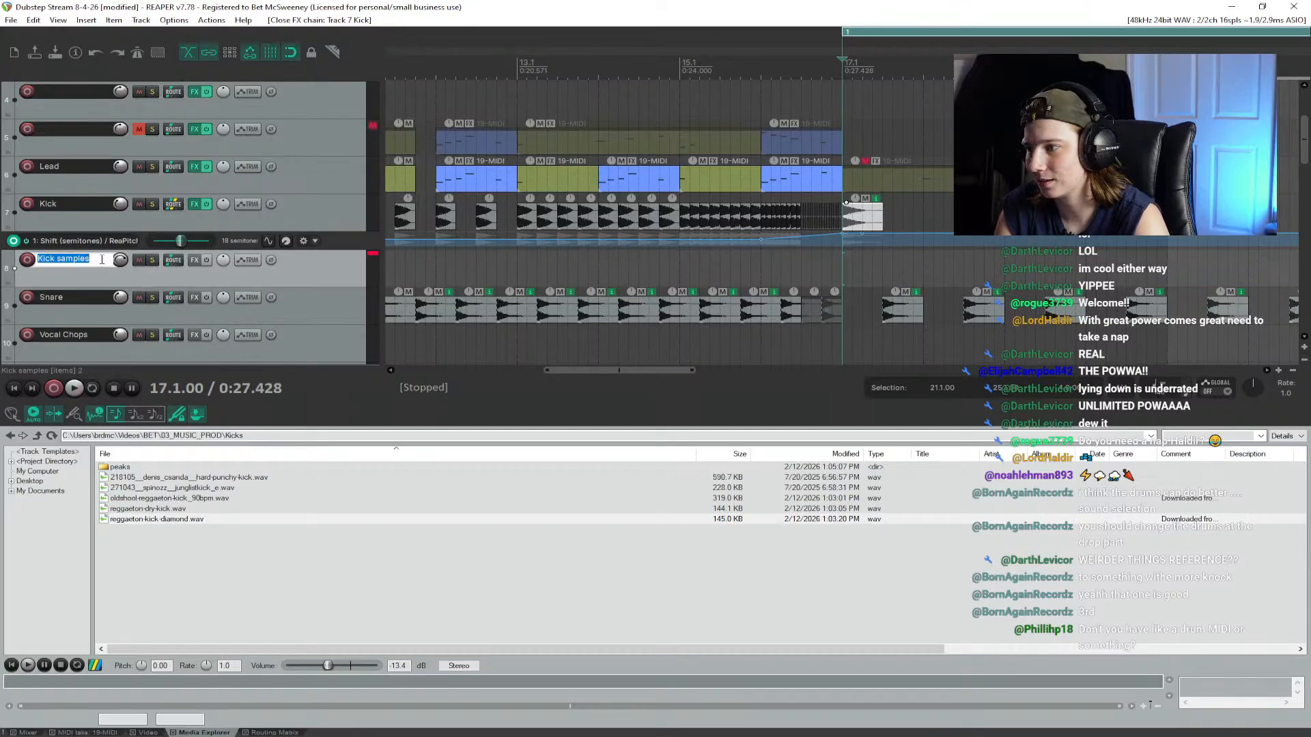
{"action": "type", "text": "Drop"}
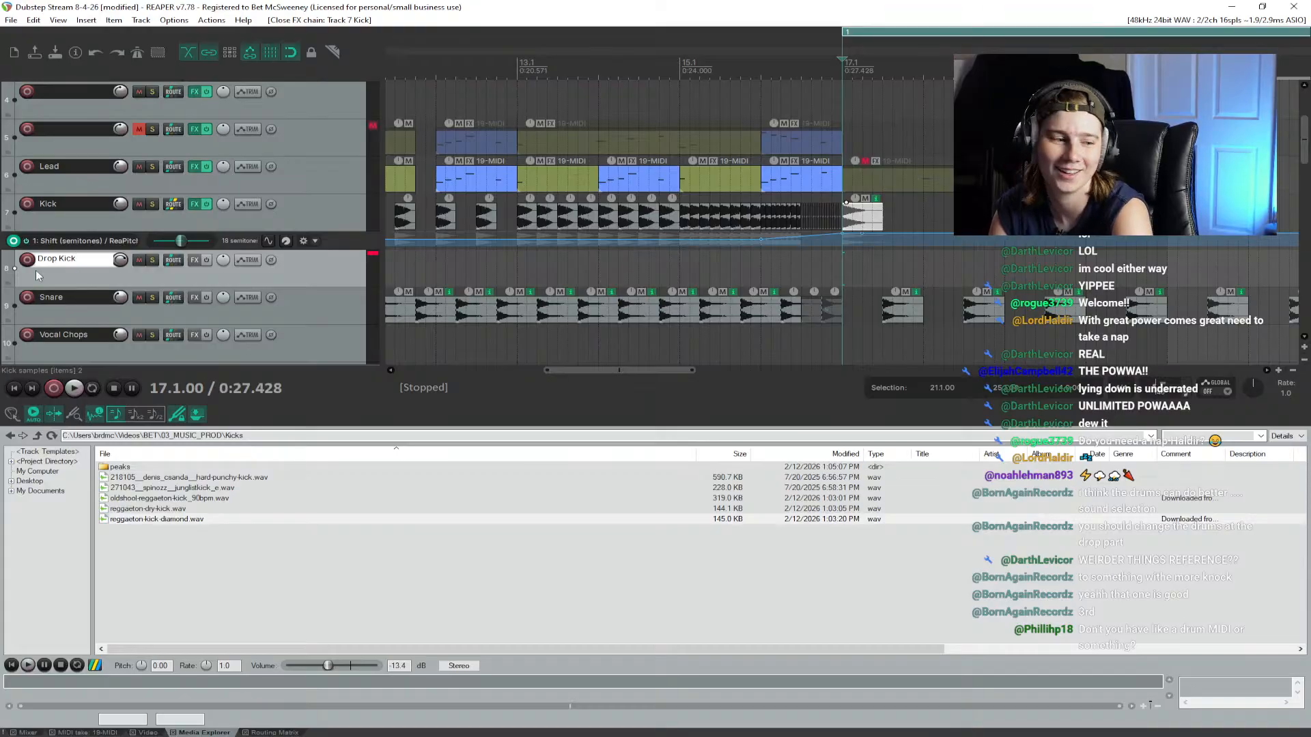
{"action": "type", "text": " Kick"}
{"action": "key", "text": "Return"}
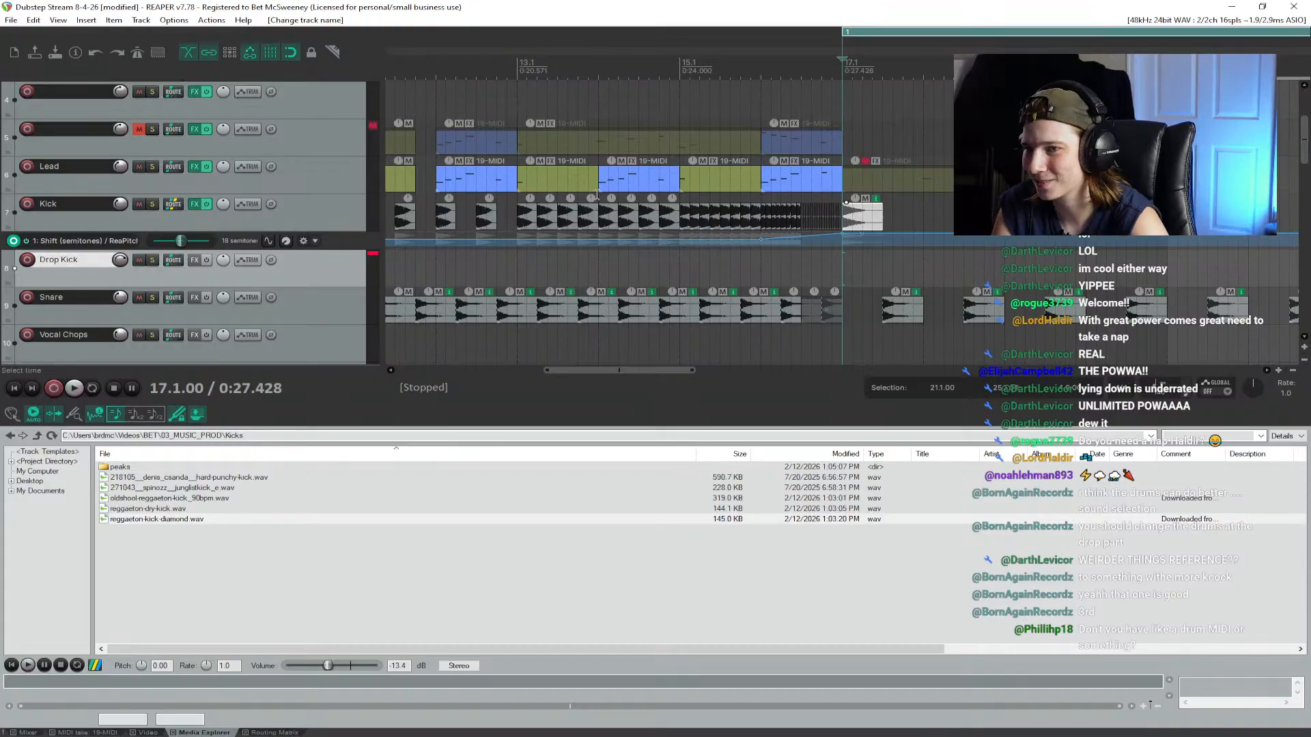
Step: Place the dry kick at 17.1 and the hard-punchy kick at 17.3.50 on the Drop Kick track, adjusting the track's volume
{"action": "left_click_drag", "start_coordinate": [877, 224], "coordinate": [877, 276]}
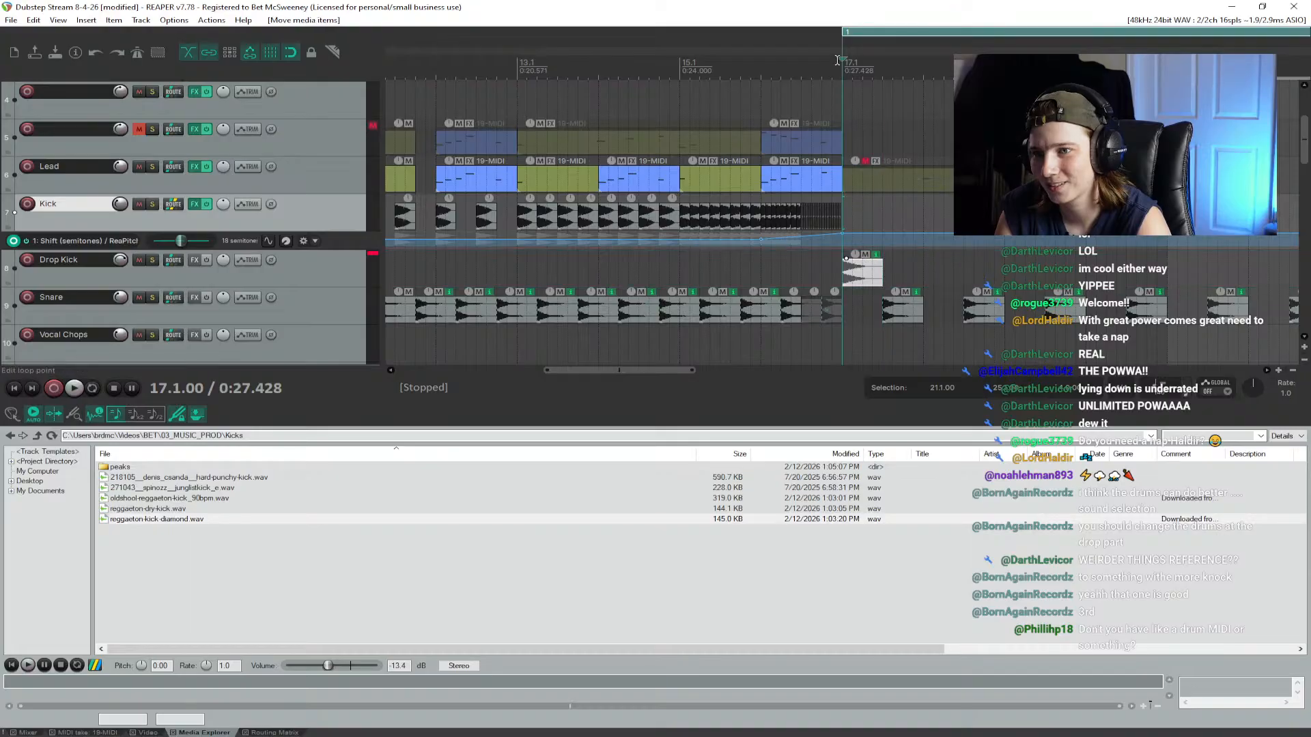
{"action": "key", "text": "space"}
{"action": "key", "text": "space"}
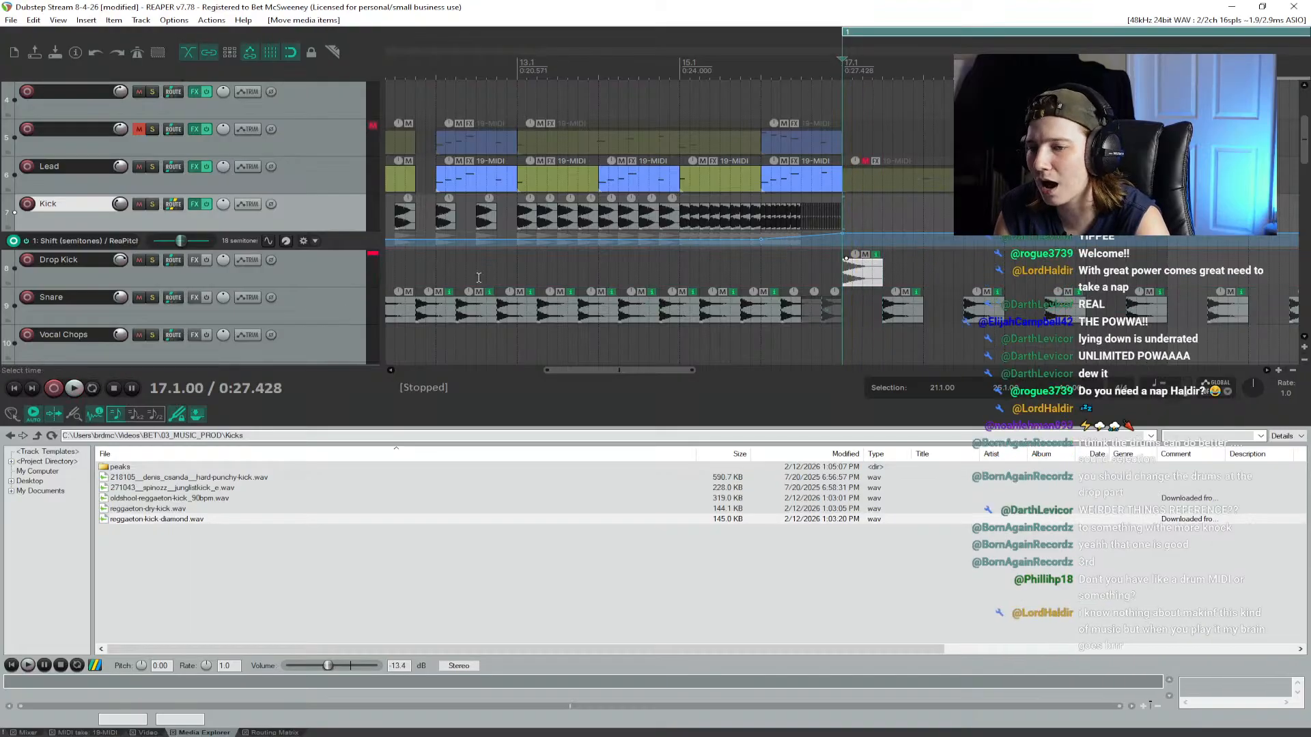
{"action": "left_click_drag", "start_coordinate": [120, 260], "coordinate": [120, 256]}
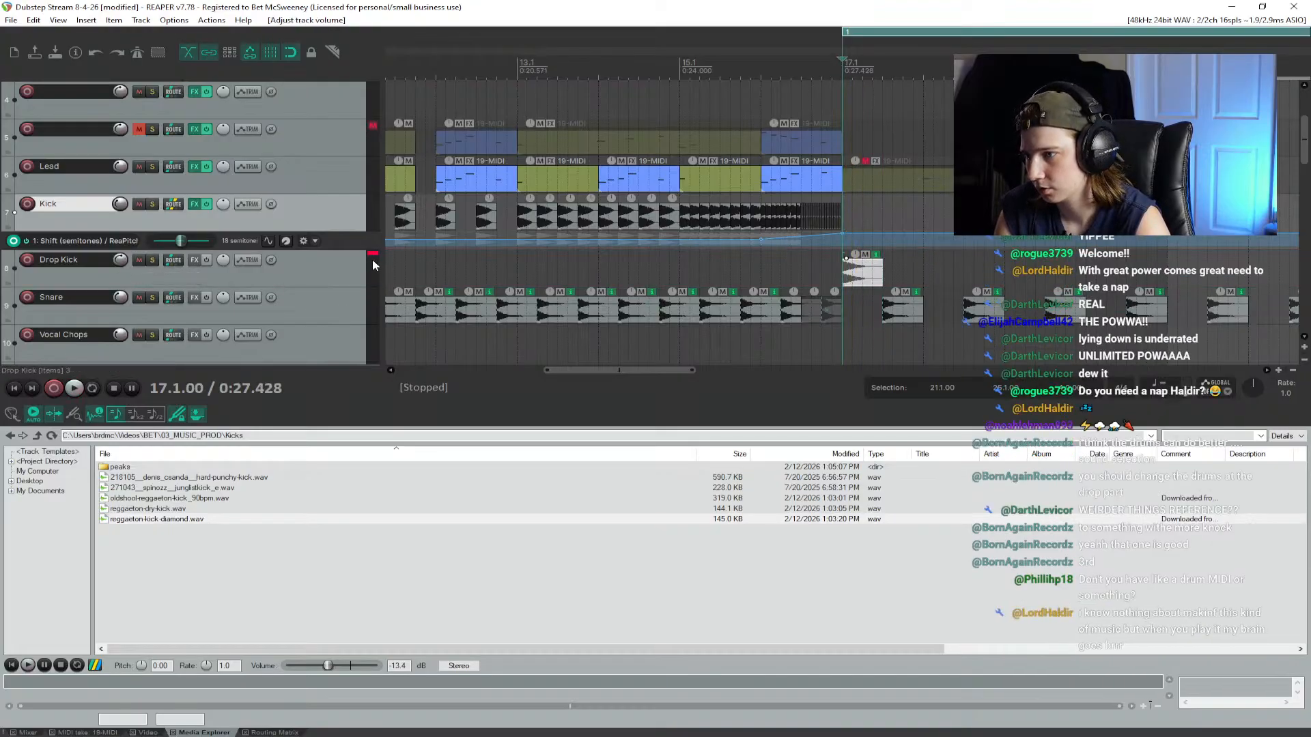
{"action": "left_click_drag", "start_coordinate": [661, 369], "coordinate": [719, 383]}
{"action": "left_click_drag", "start_coordinate": [491, 273], "coordinate": [542, 272]}
Step: Duplicate the Drop Kick track with its samples directly below the original
{"action": "left_click", "coordinate": [338, 267]}
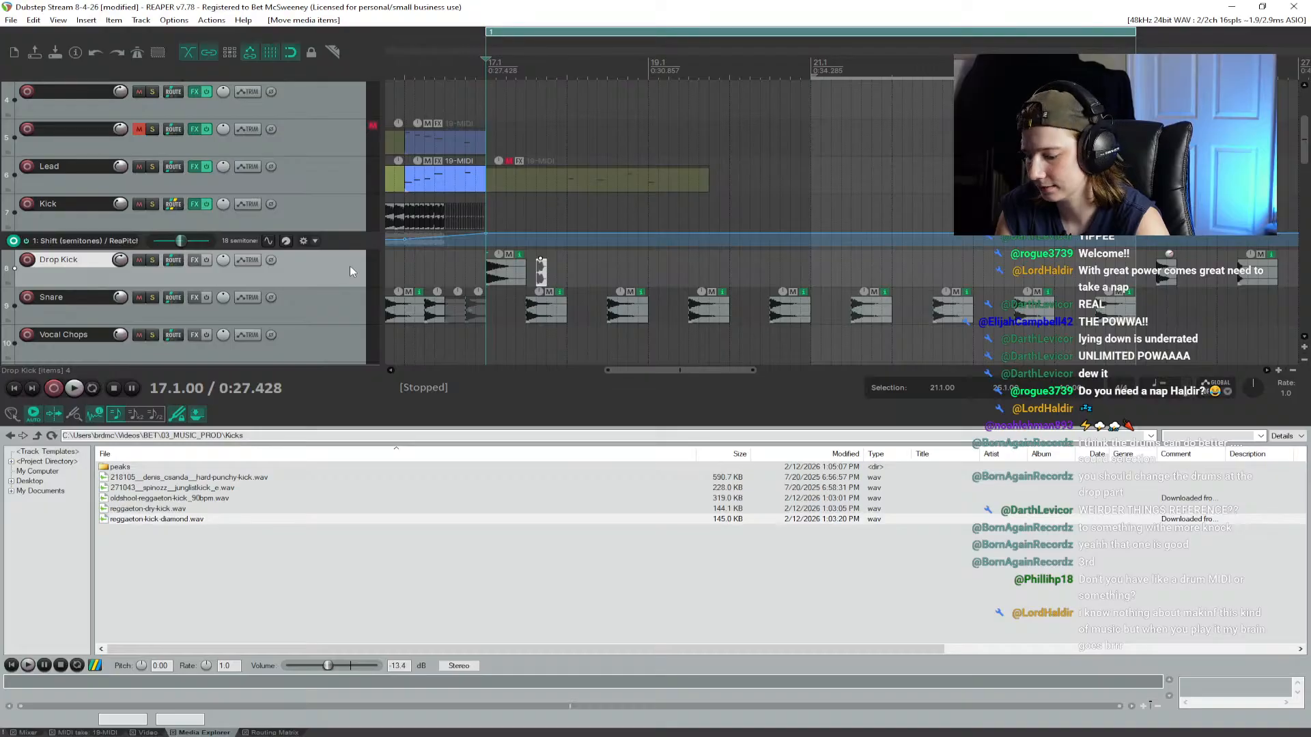
{"action": "scroll", "coordinate": [273, 338], "scroll_direction": "down", "scroll_amount": 8}
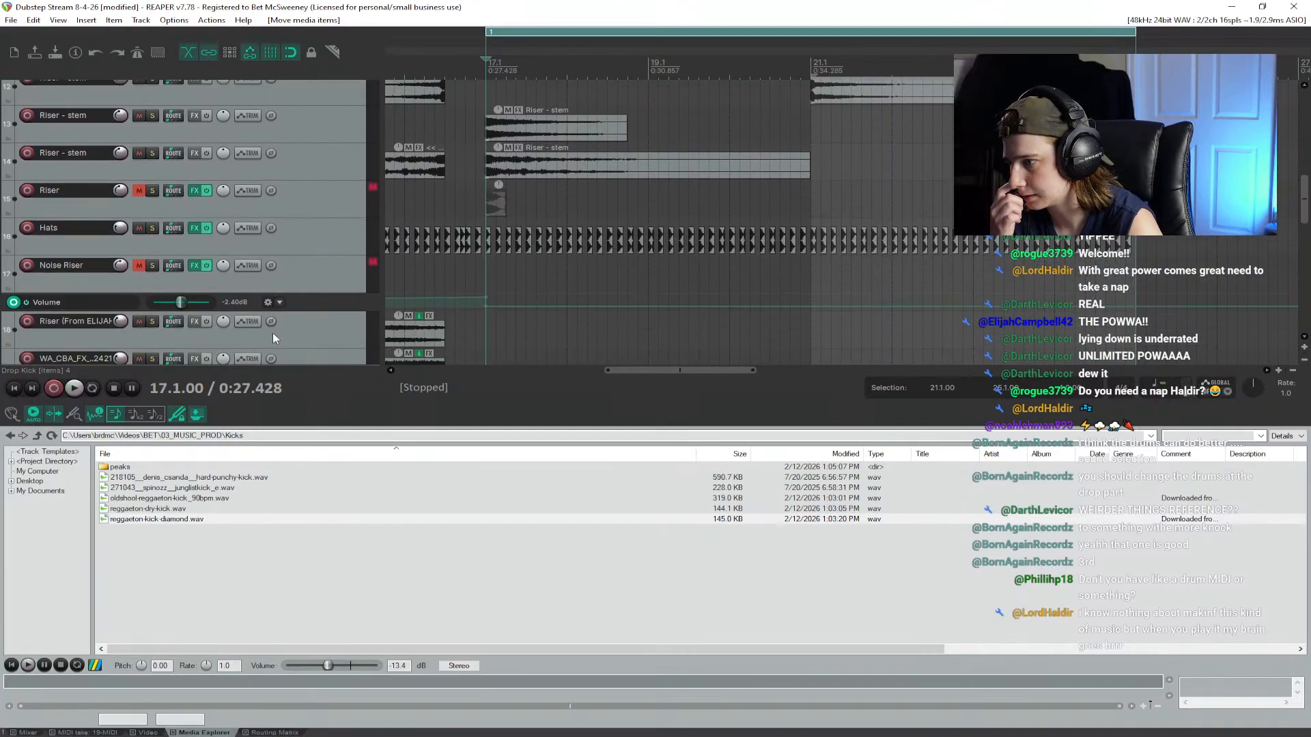
{"action": "scroll", "coordinate": [273, 334], "scroll_direction": "down", "scroll_amount": 6}
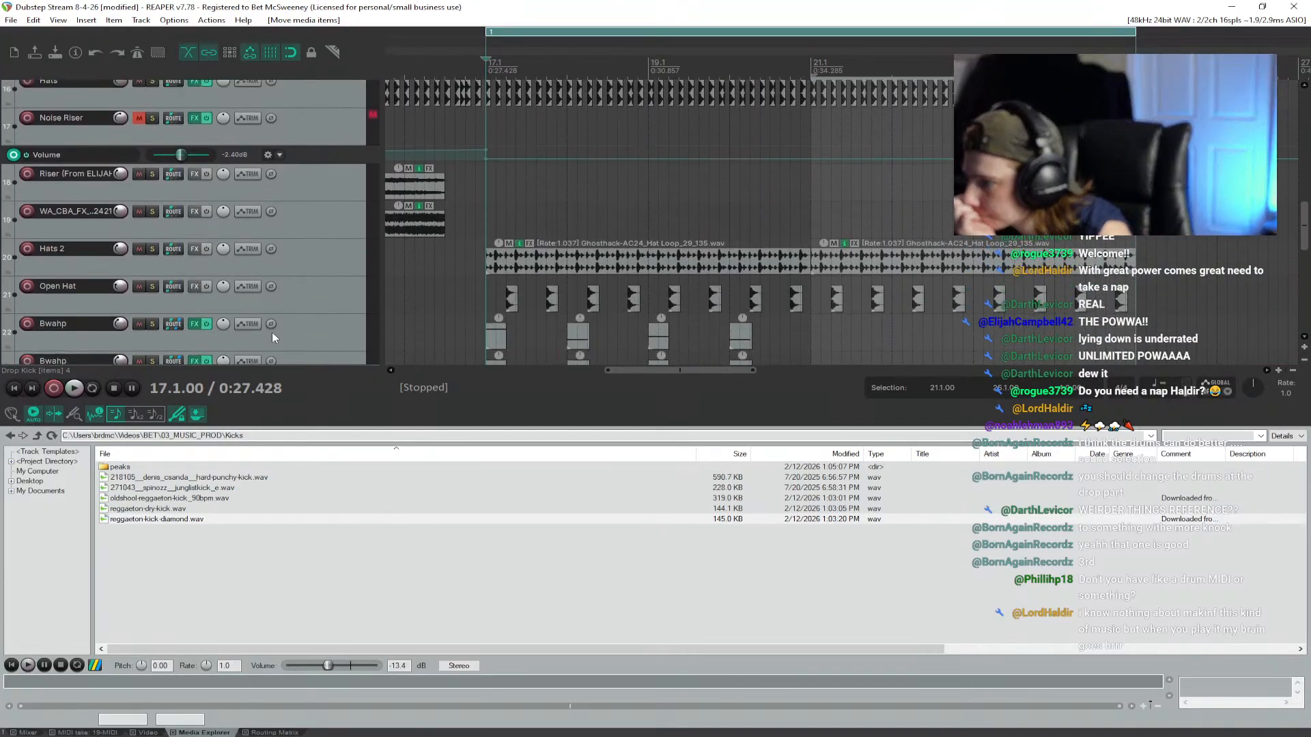
{"action": "scroll", "coordinate": [271, 332], "scroll_direction": "up", "scroll_amount": 11}
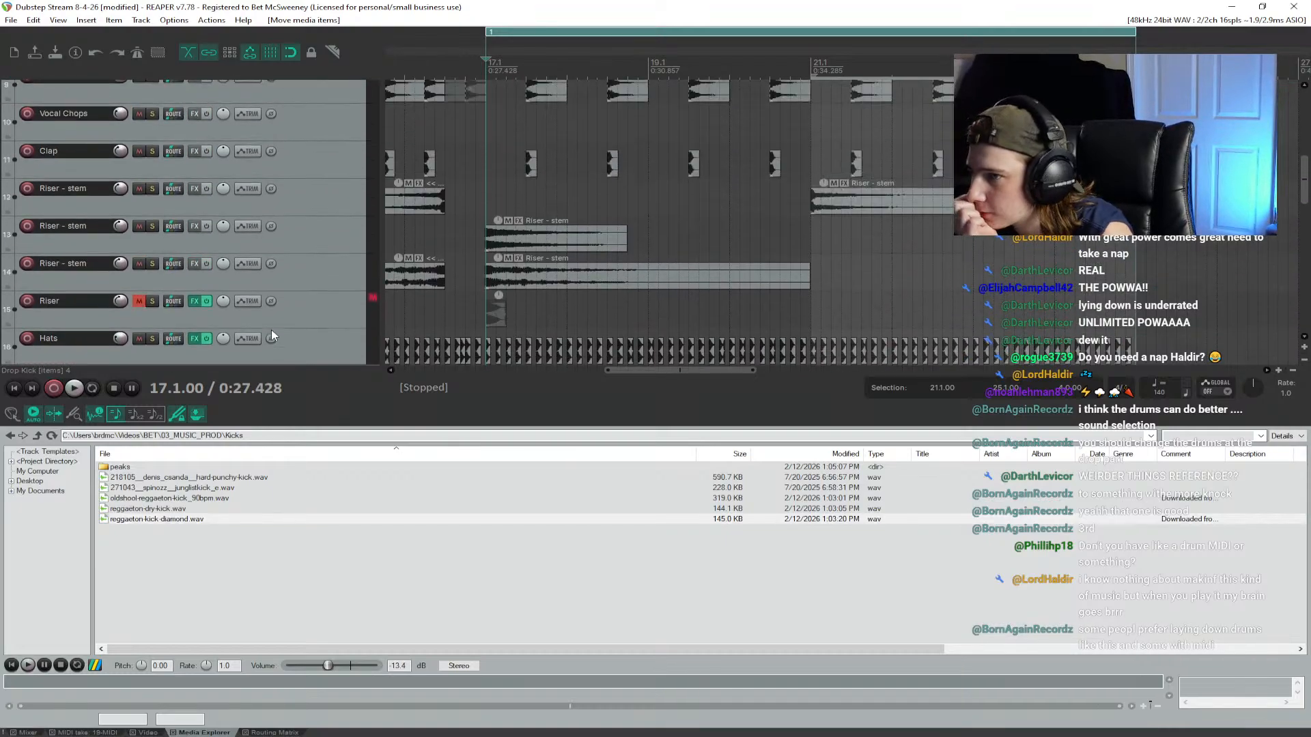
{"action": "scroll", "coordinate": [272, 328], "scroll_direction": "up", "scroll_amount": 3}
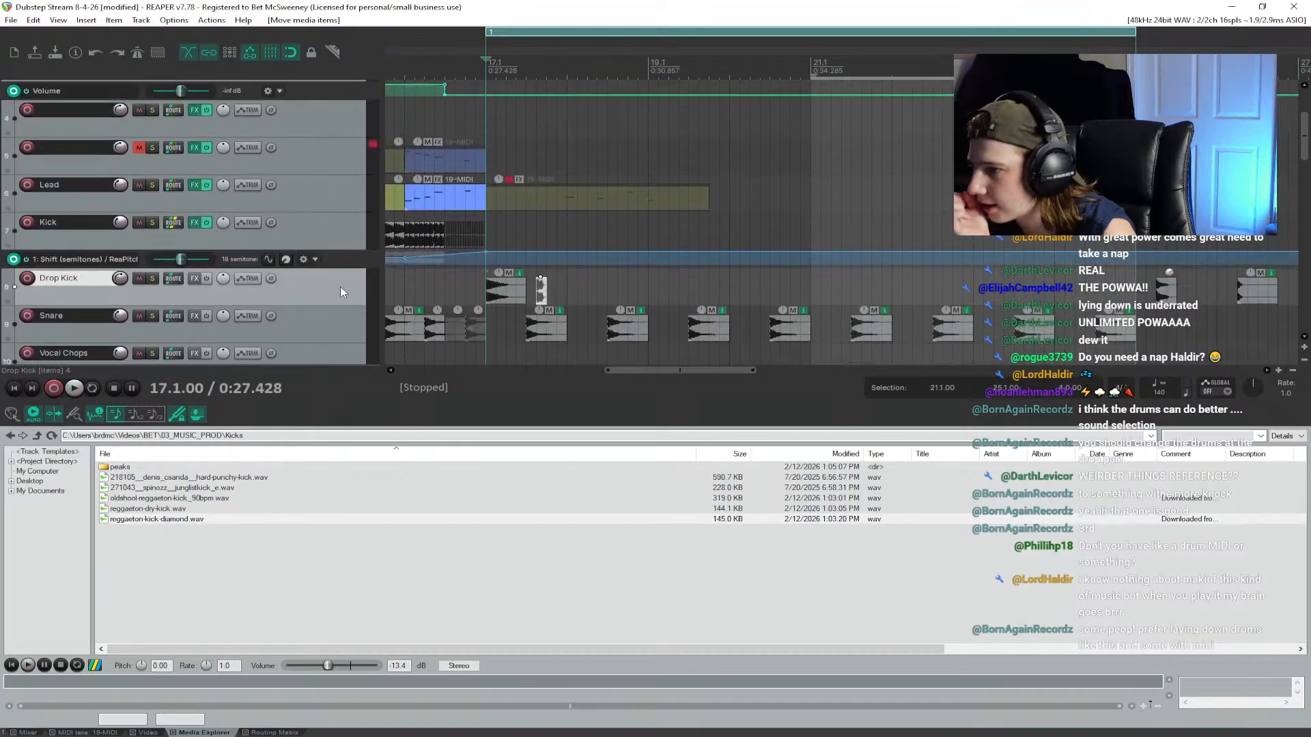
{"action": "key", "text": "ctrl+v"}
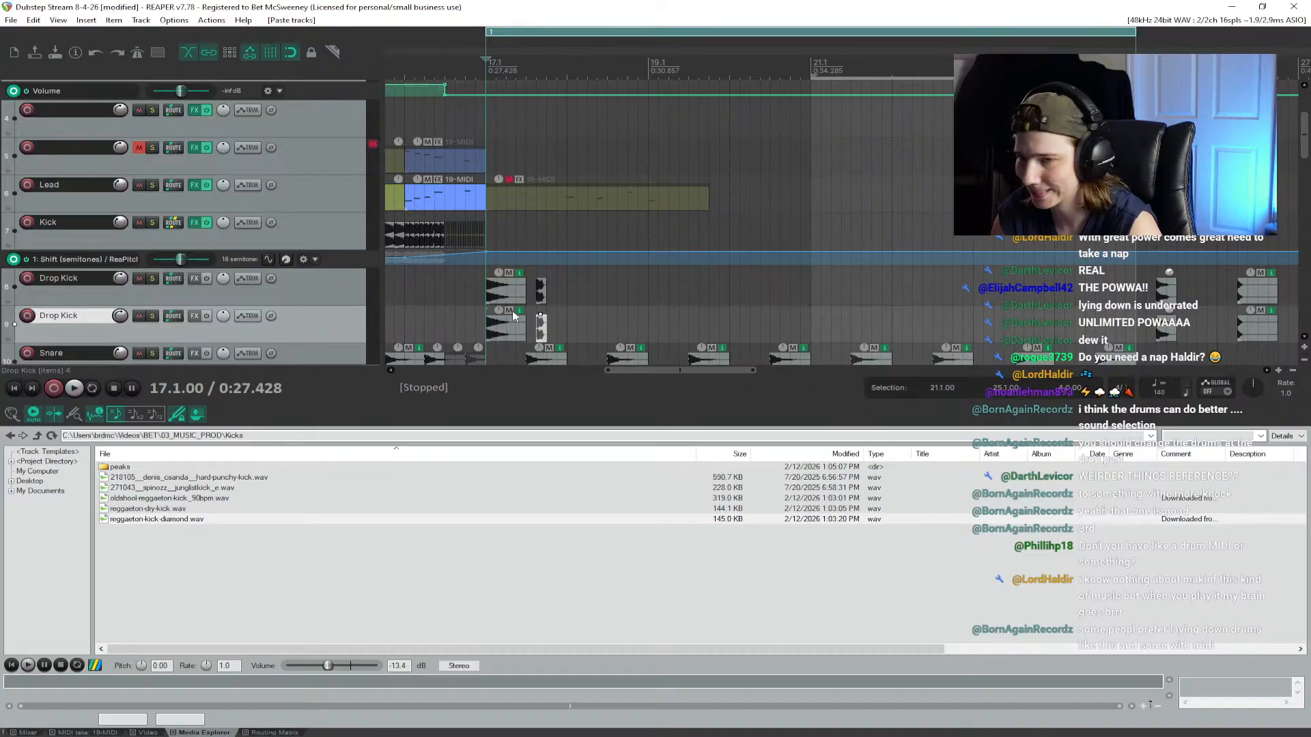
Step: Keep only the dry kick at 17.1 on the original Drop Kick track and only the hard-punchy kick, moved to 17.1, on the copy
{"action": "left_click", "coordinate": [493, 323]}
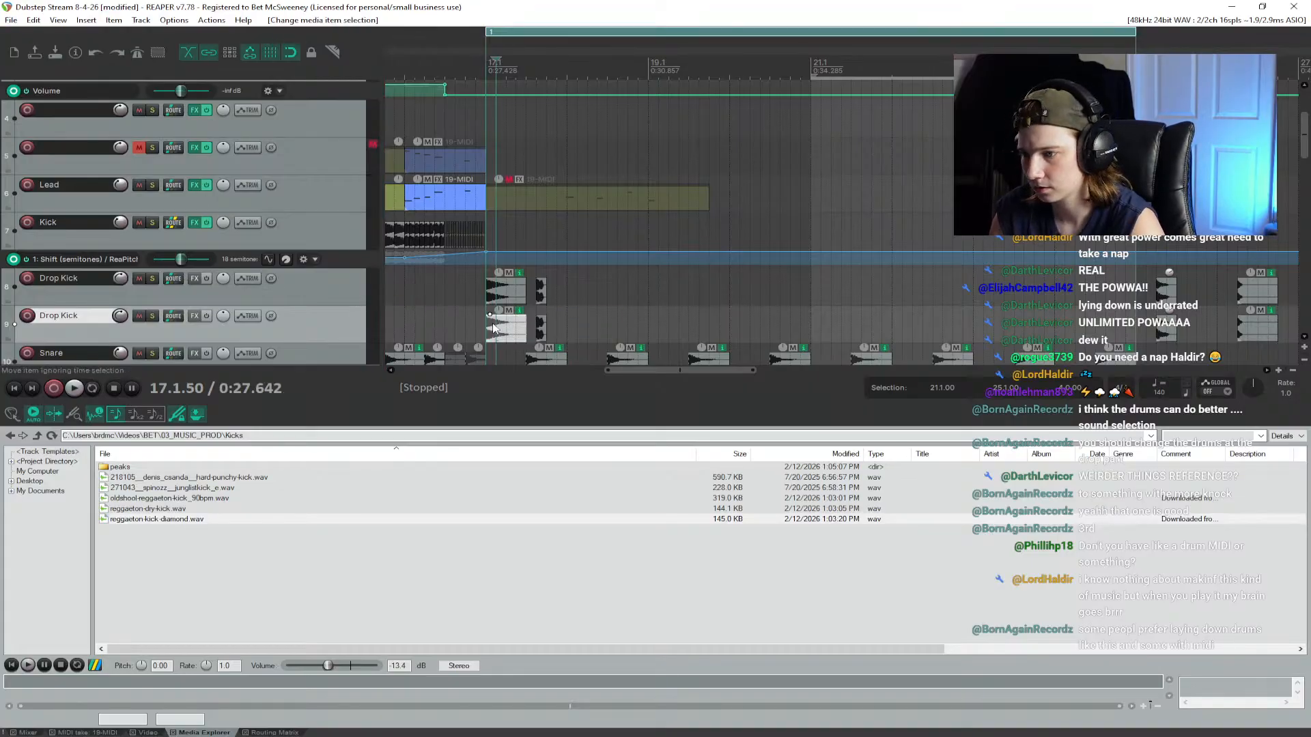
{"action": "key", "text": "Delete"}
{"action": "left_click", "coordinate": [542, 290]}
{"action": "key", "text": "Delete"}
{"action": "left_click_drag", "start_coordinate": [543, 327], "coordinate": [491, 326]}
Step: Solo both Drop Kick tracks, audition the layered kicks from 16.4, and compare them with the dry kick alone
{"action": "left_click", "coordinate": [152, 278]}
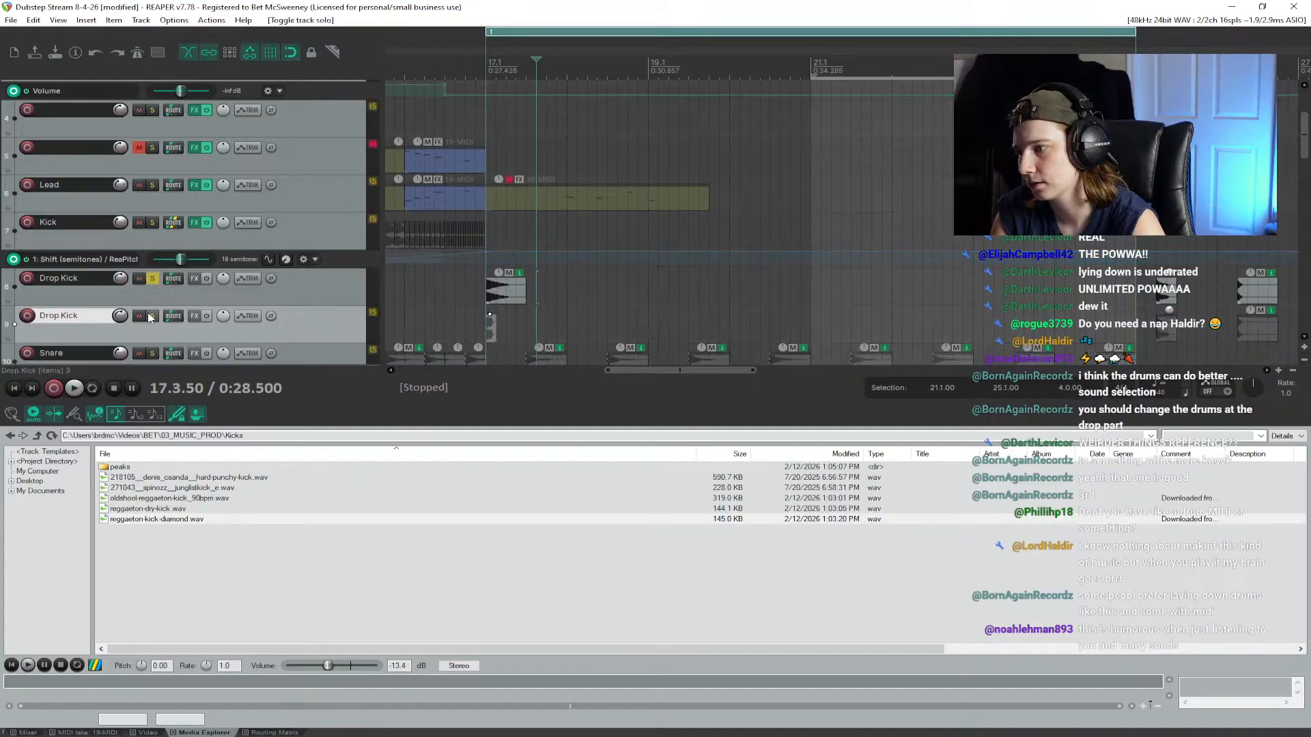
{"action": "left_click", "coordinate": [467, 69]}
{"action": "key", "text": "space"}
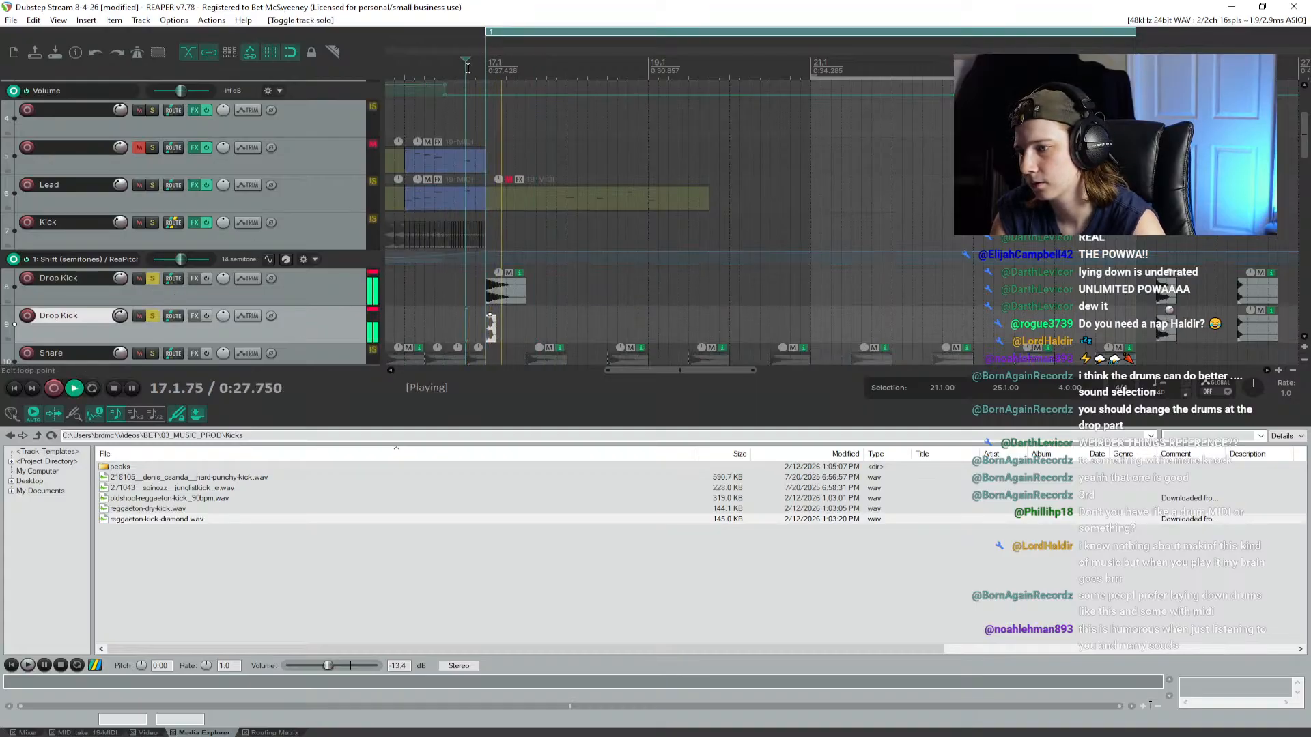
{"action": "key", "text": "space"}
{"action": "key", "text": "space"}
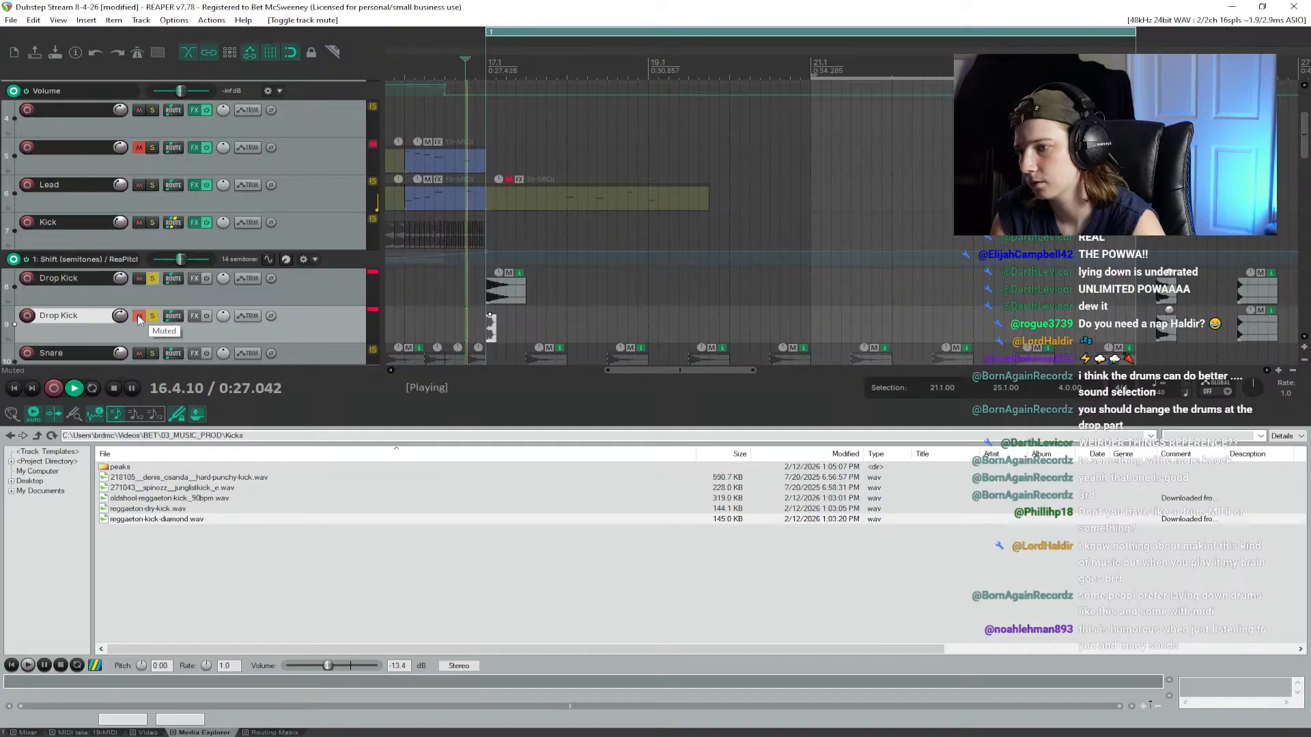
{"action": "key", "text": "space"}
{"action": "key", "text": "space"}
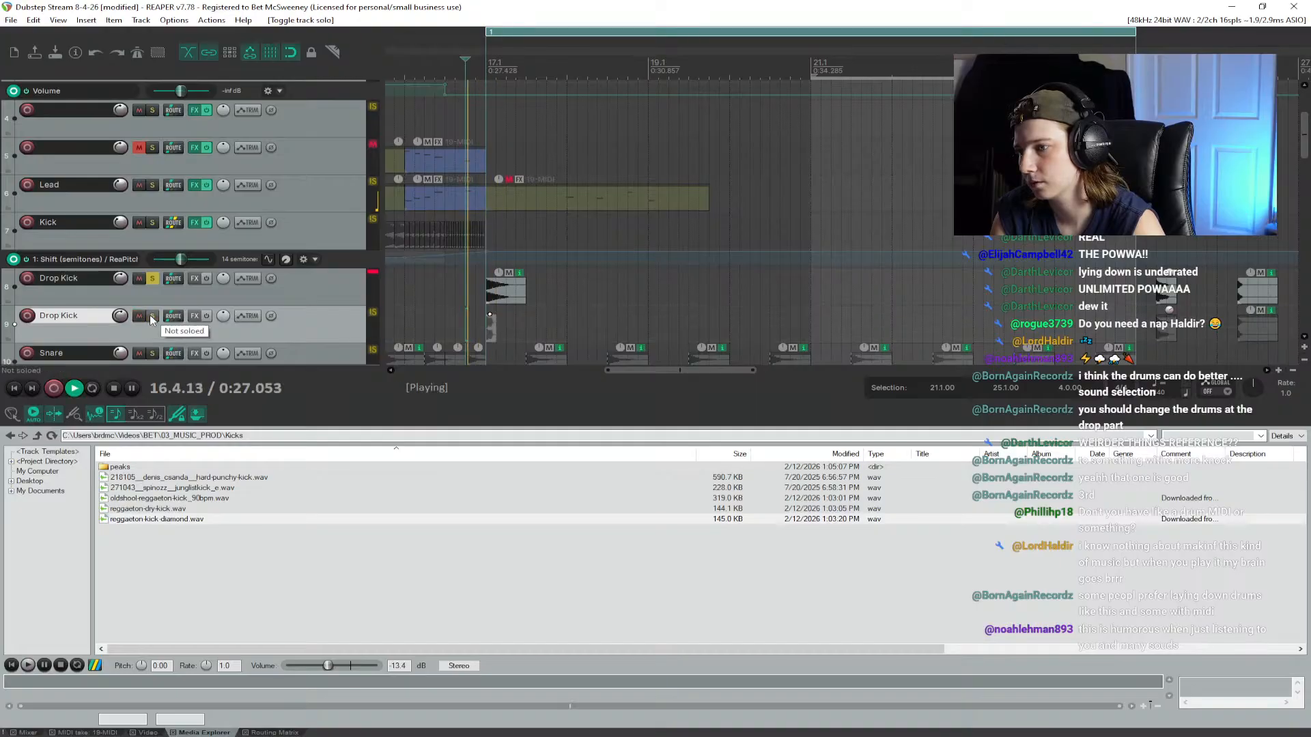
{"action": "key", "text": "space"}
Step: Audition the hard-punchy kick alone and again with the dry kick, and adjust the duplicate Drop Kick track's volume
{"action": "left_click", "coordinate": [154, 276]}
{"action": "key", "text": "space"}
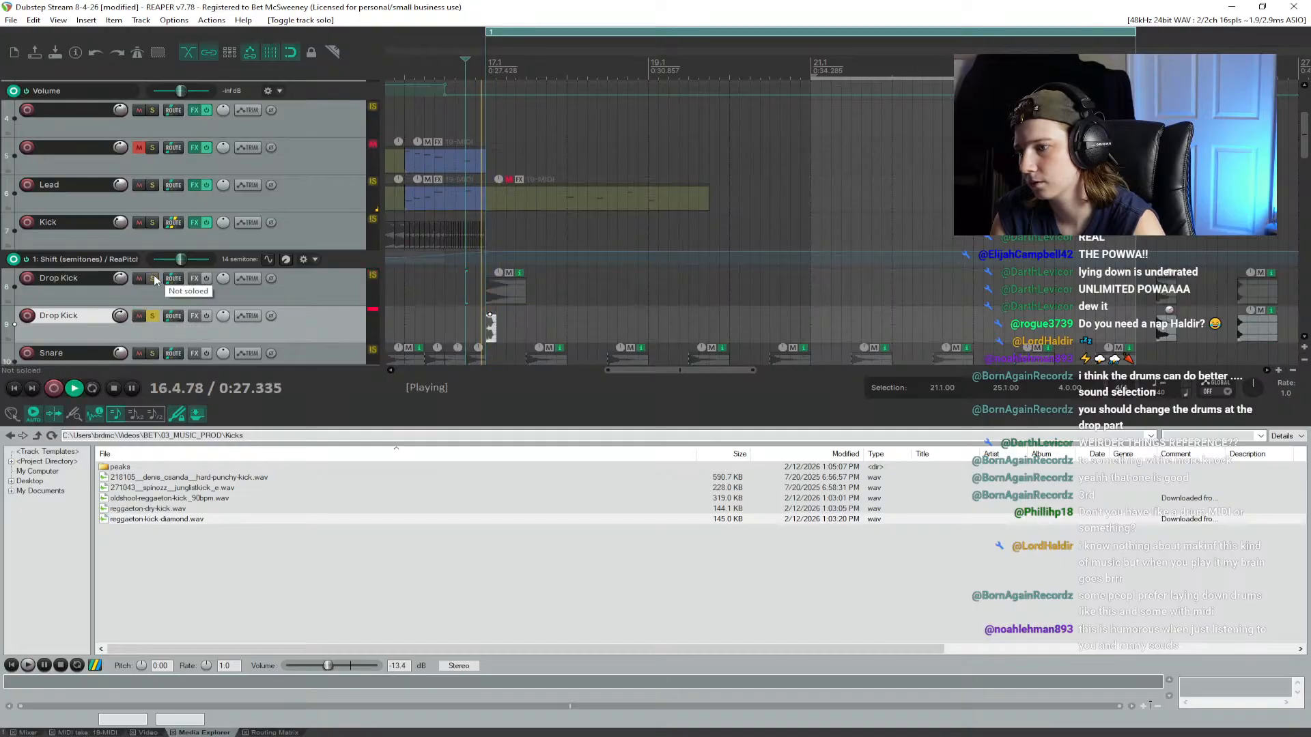
{"action": "key", "text": "space"}
{"action": "left_click", "coordinate": [153, 276]}
{"action": "key", "text": "space"}
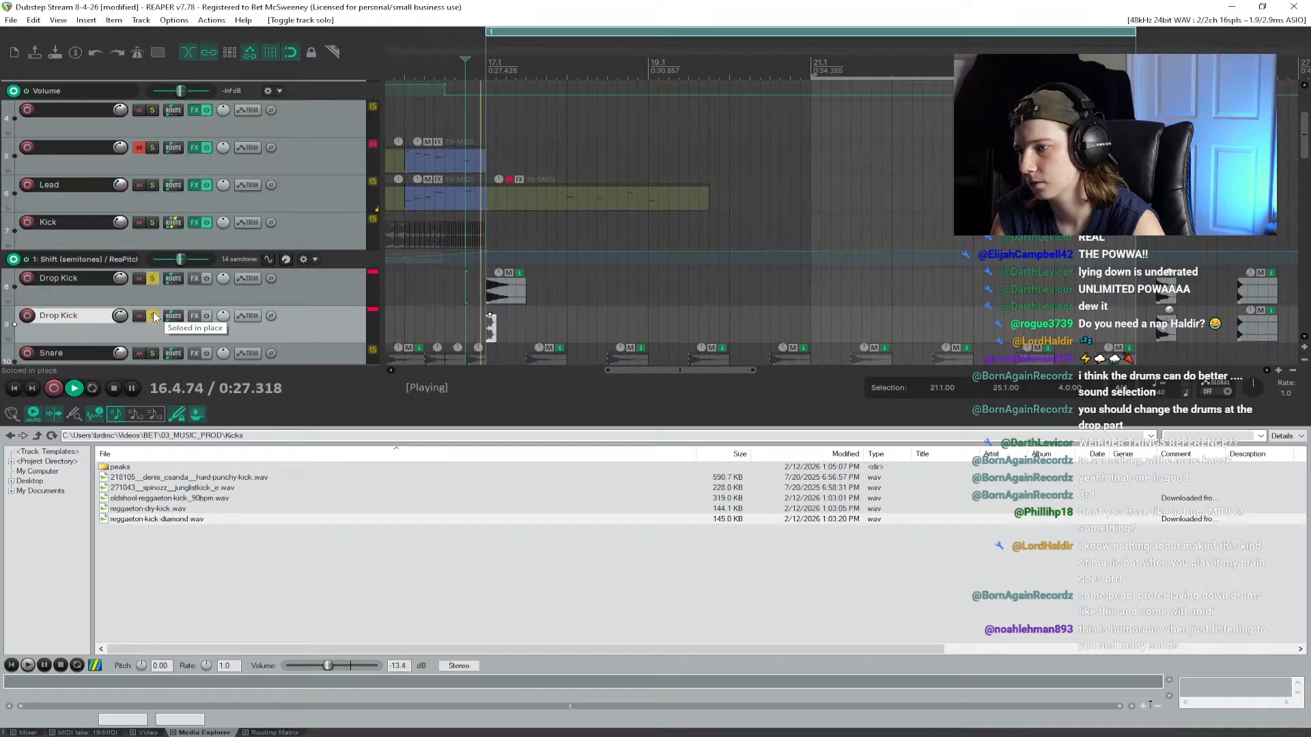
{"action": "key", "text": "space"}
{"action": "left_click_drag", "start_coordinate": [118, 319], "coordinate": [118, 310]}
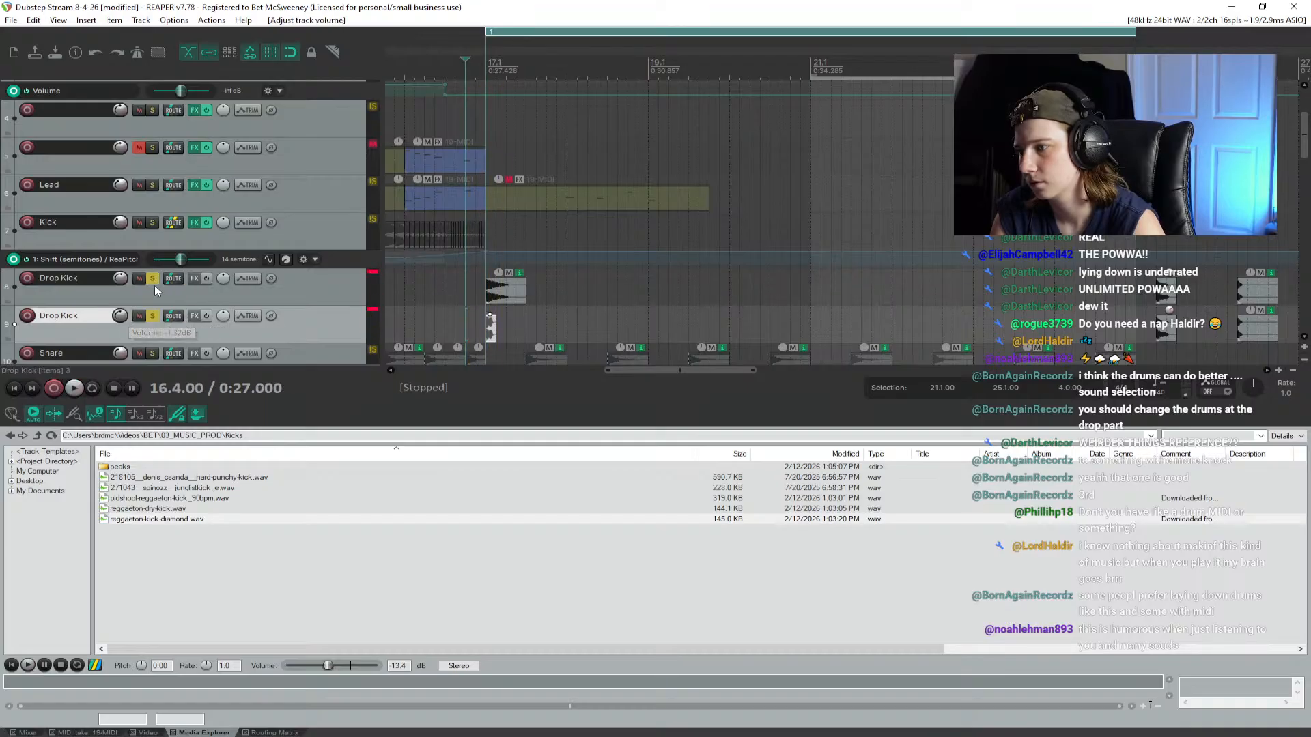
Step: Trim the start of the hard-punchy kick to 17.1.05 on the duplicate Drop Kick track and audition the layered kicks
{"action": "scroll", "coordinate": [557, 320], "scroll_direction": "up", "scroll_amount": 5}
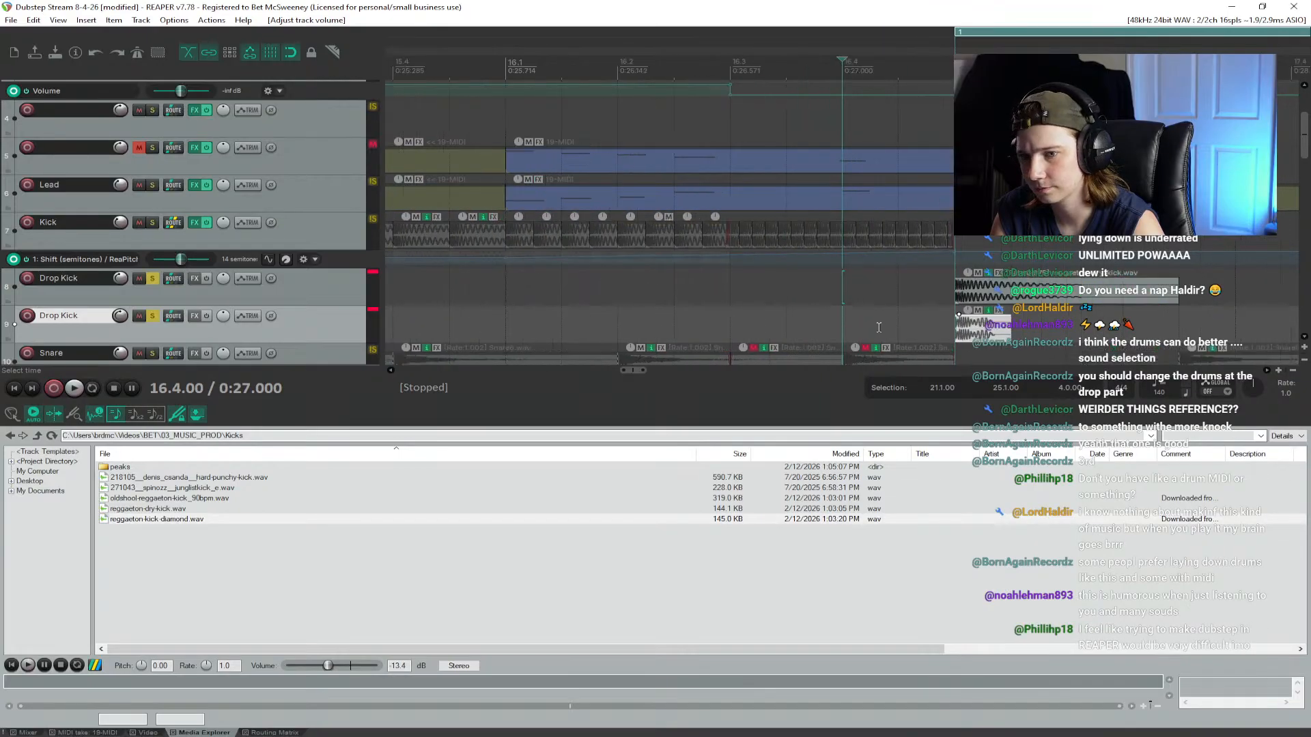
{"action": "left_click_drag", "start_coordinate": [1067, 329], "coordinate": [1079, 330]}
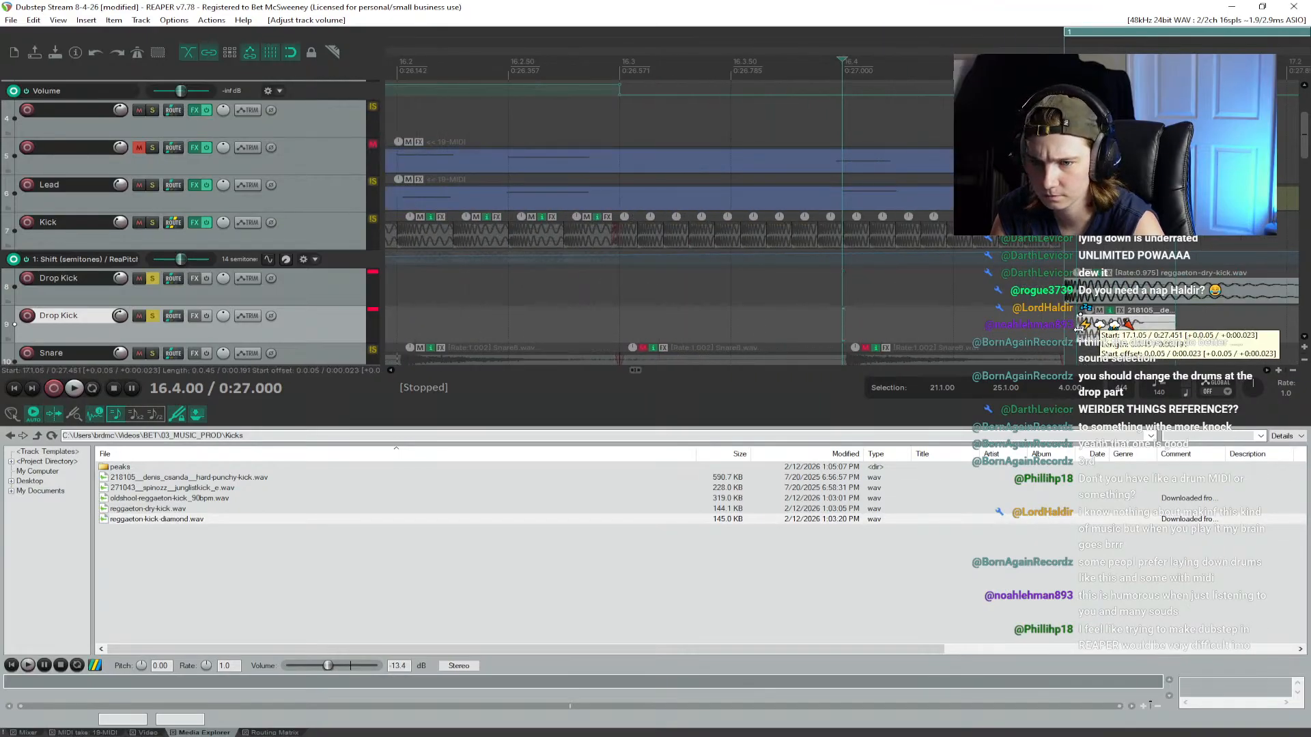
{"action": "key", "text": "space"}
{"action": "key", "text": "space"}
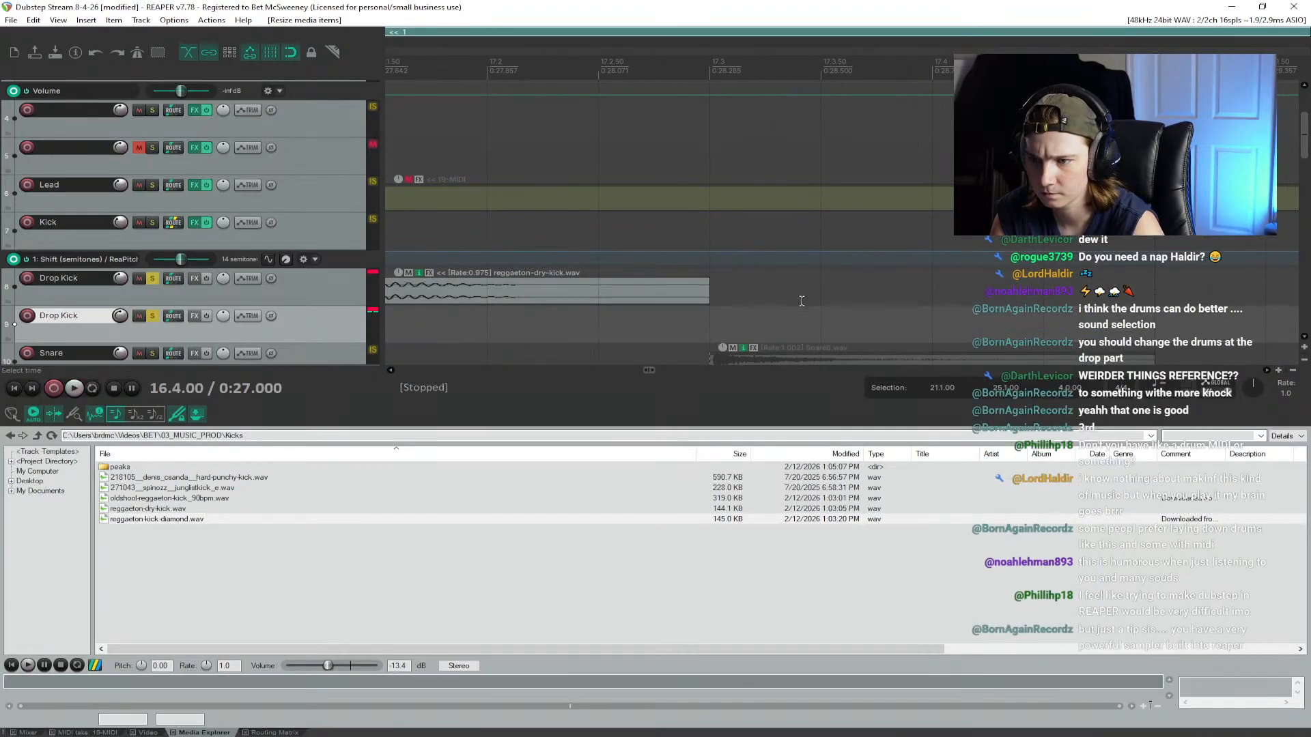
{"action": "scroll", "coordinate": [930, 321], "scroll_direction": "down", "scroll_amount": 4}
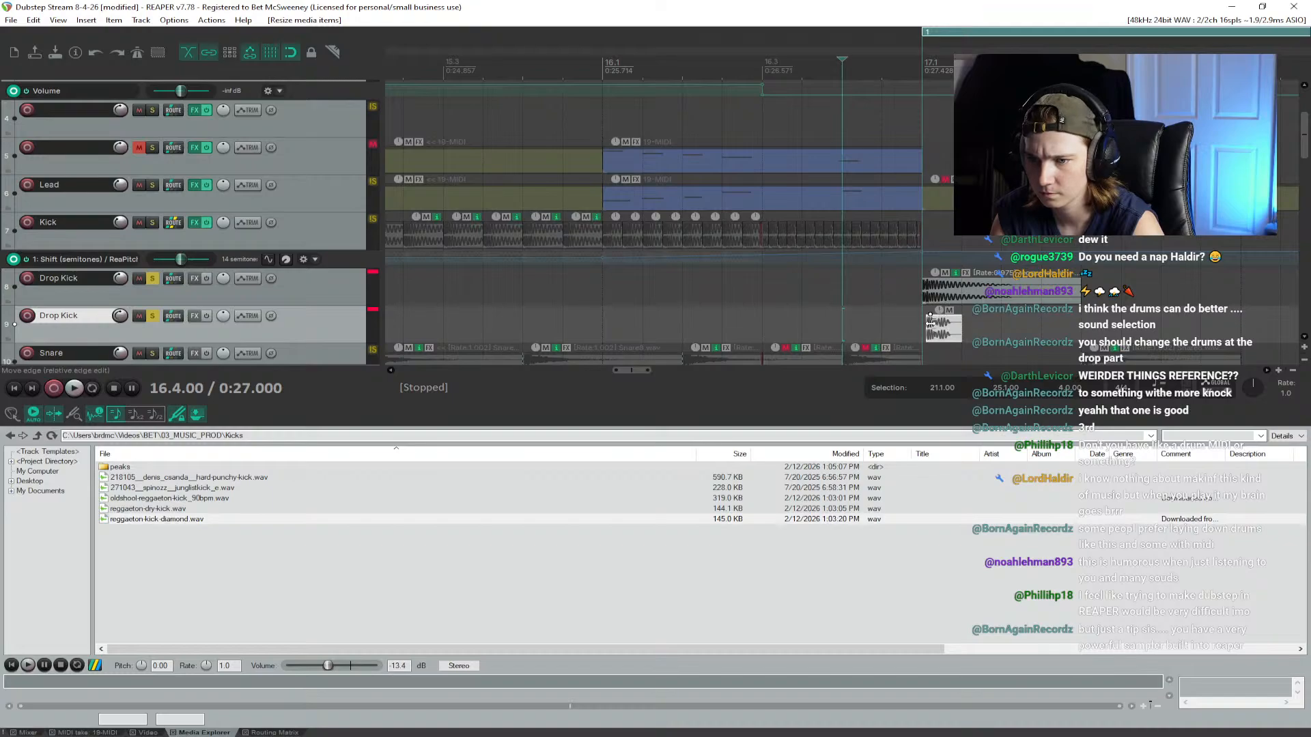
Step: Align the hard-punchy kick's start to 17.1 on the duplicate Drop Kick track, shorten its end to about 17.1.18, and audition the layered kicks
{"action": "left_click_drag", "start_coordinate": [930, 321], "coordinate": [935, 332]}
{"action": "key", "text": "space"}
{"action": "key", "text": "space"}
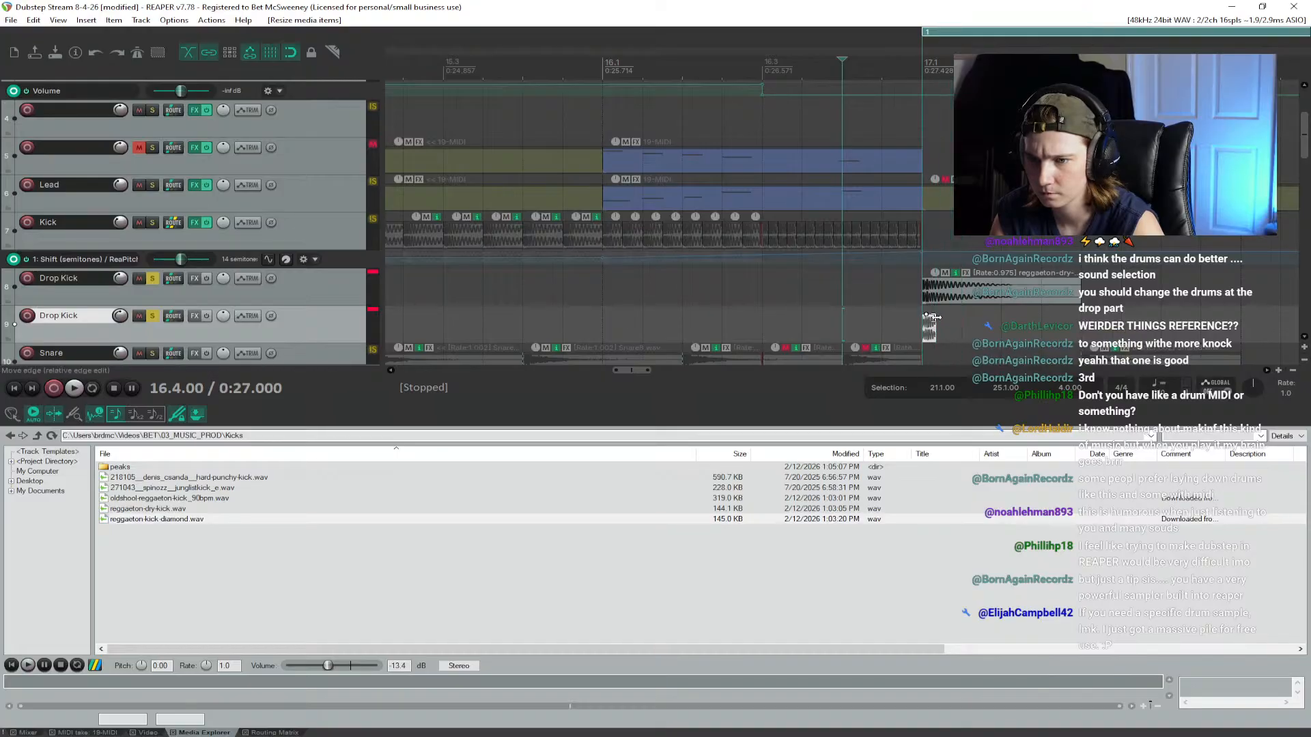
{"action": "left_click", "coordinate": [936, 318]}
{"action": "scroll", "coordinate": [936, 317], "scroll_direction": "up", "scroll_amount": 4}
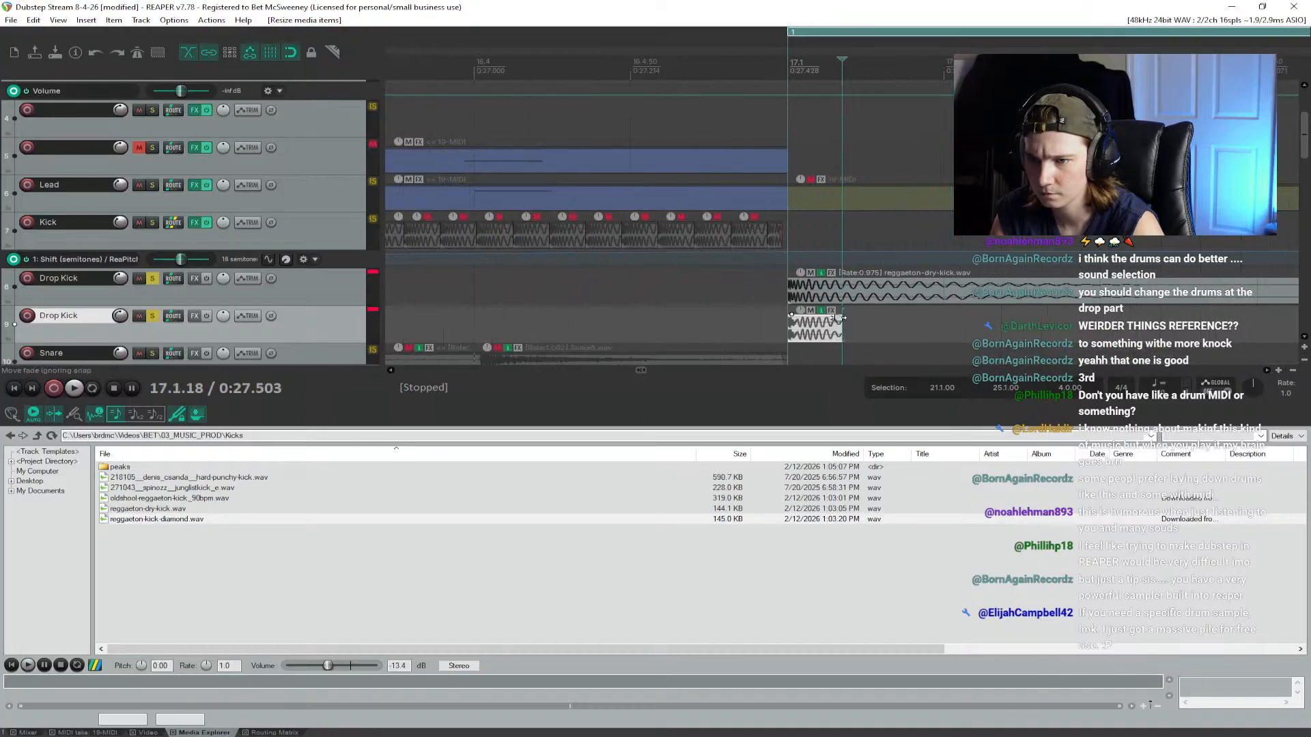
Step: Add a short fade-out to the end of the hard-punchy kick and audition the layered kicks from 16.4.50
{"action": "left_click_drag", "start_coordinate": [840, 318], "coordinate": [828, 319]}
{"action": "key", "text": "space"}
{"action": "key", "text": "space"}
{"action": "left_click", "coordinate": [589, 58]}
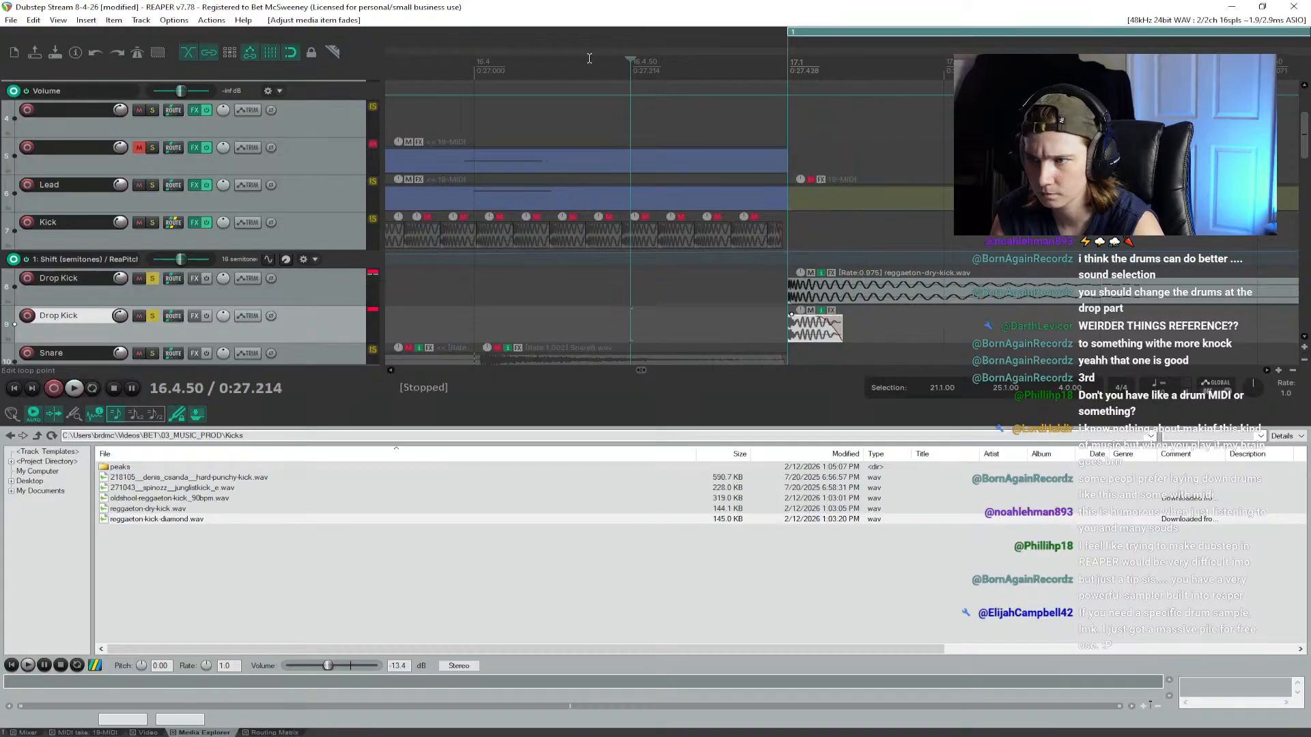
{"action": "key", "text": "space"}
{"action": "key", "text": "space"}
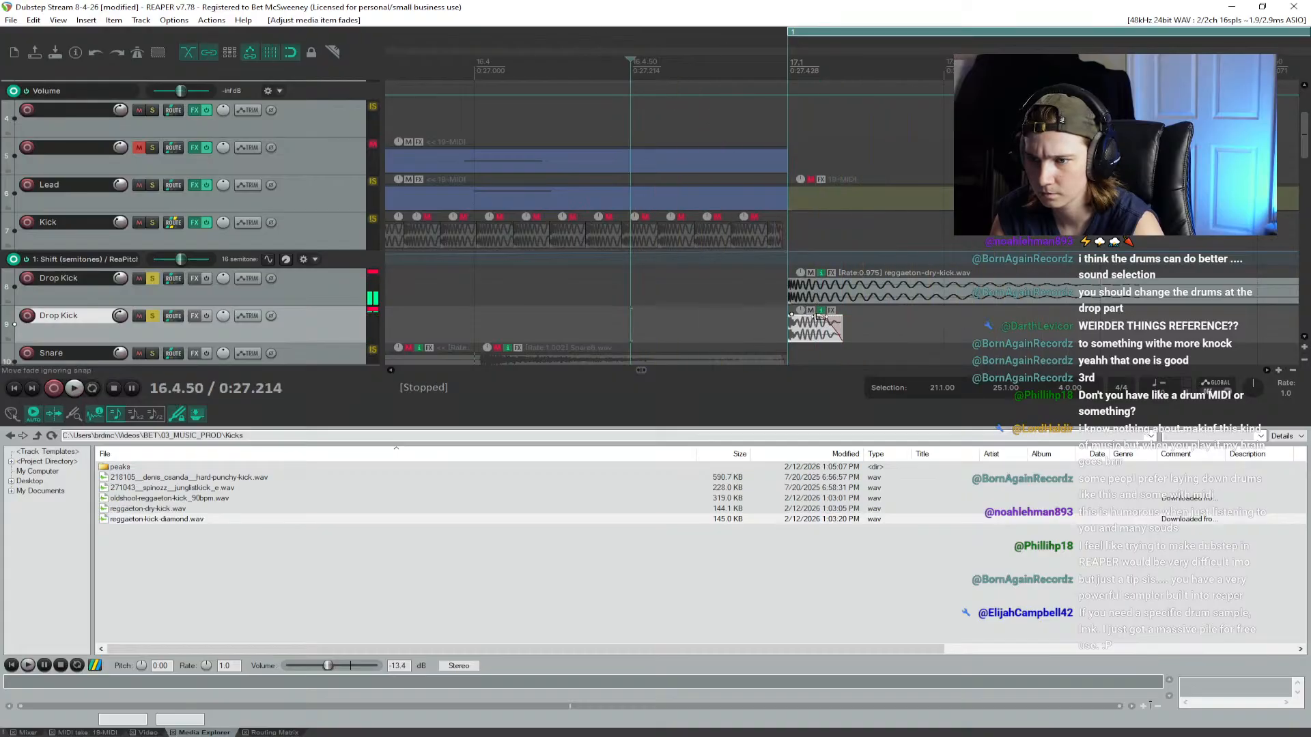
Step: Toggle the duplicate Drop Kick track's solo to compare the dry kick alone with the layered kicks
{"action": "left_click", "coordinate": [153, 316]}
{"action": "key", "text": "space"}
{"action": "key", "text": "space"}
{"action": "key", "text": "space"}
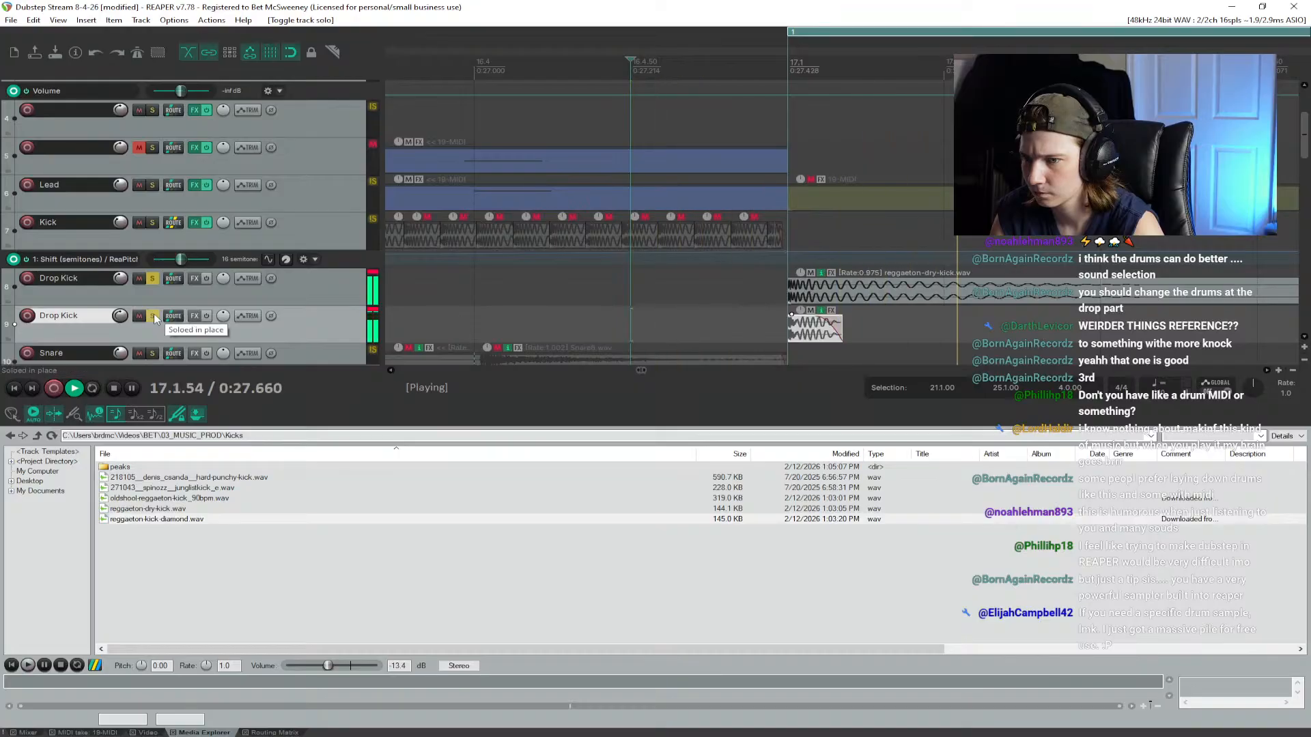
{"action": "key", "text": "space"}
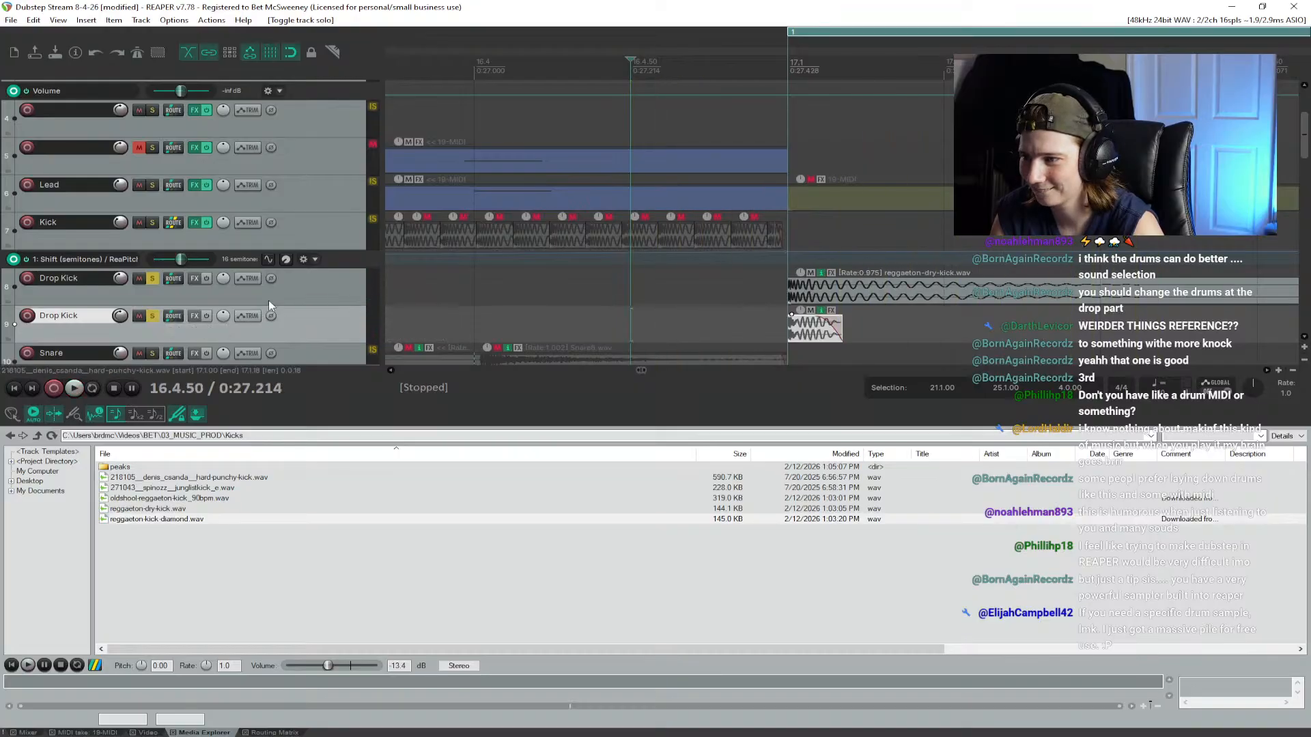
Step: Select both Drop Kick tracks together
{"action": "left_click", "coordinate": [300, 302]}
{"action": "left_click", "coordinate": [308, 318], "text": "shift"}
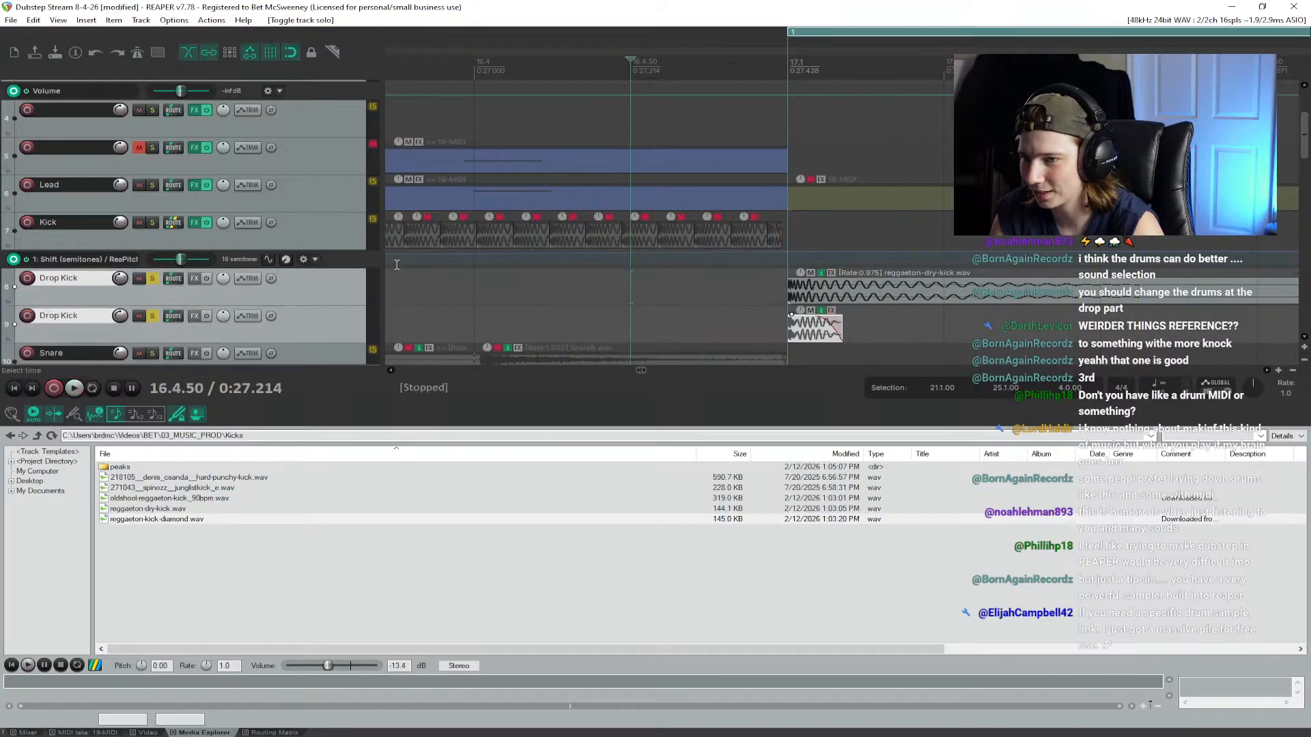
Step: Lower the reggaeton-dry-kick item to -0.80 dB and the kick item below it to -0.50 dB, auditioning the layered hit
{"action": "left_click_drag", "start_coordinate": [801, 273], "coordinate": [801, 277]}
{"action": "left_click", "coordinate": [801, 310]}
{"action": "key", "text": "space"}
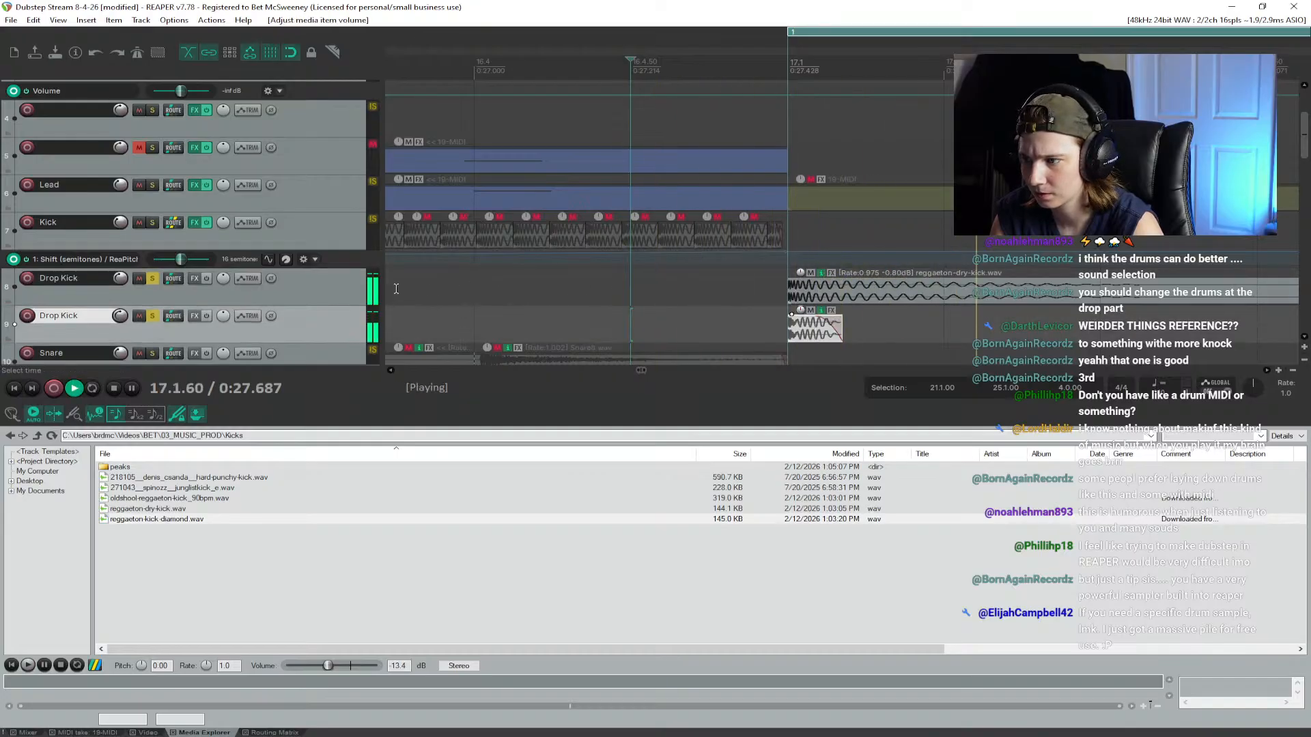
{"action": "key", "text": "space"}
{"action": "key", "text": "space"}
{"action": "key", "text": "space"}
{"action": "scroll", "coordinate": [889, 289], "scroll_direction": "down", "scroll_amount": 5}
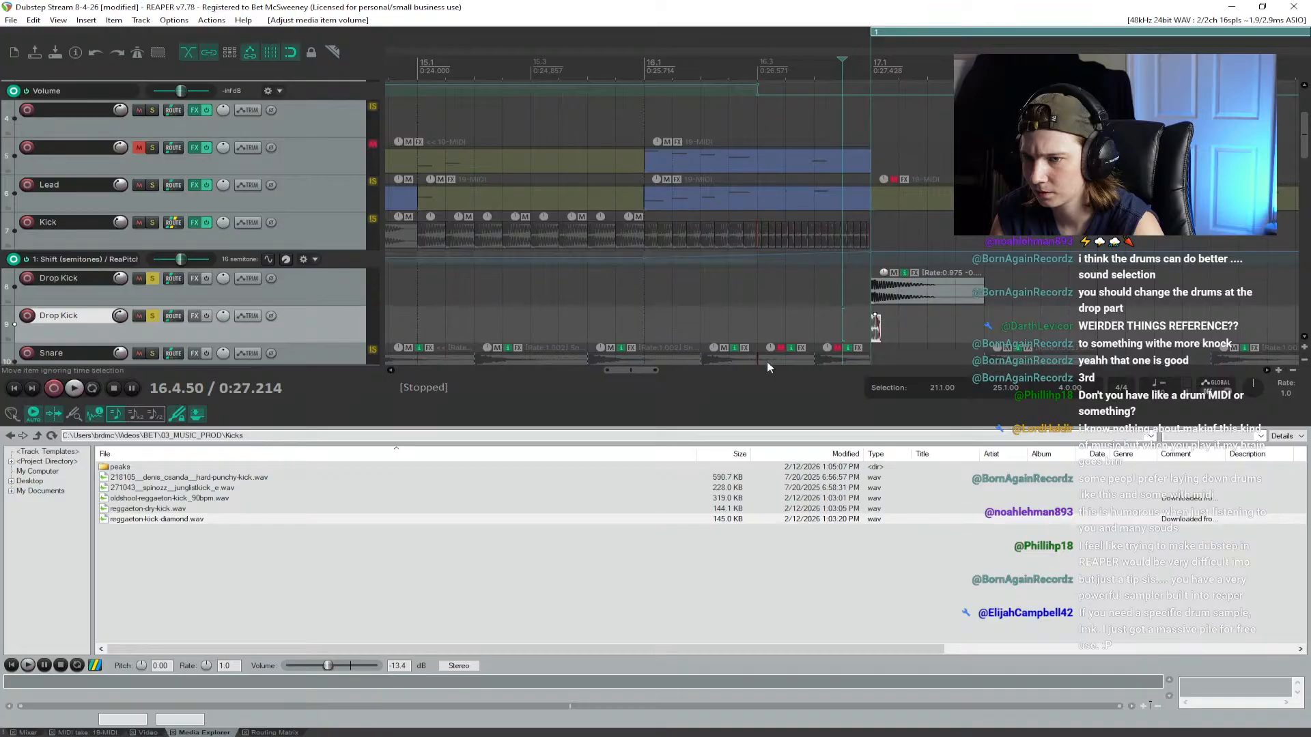
{"action": "left_click_drag", "start_coordinate": [615, 373], "coordinate": [639, 372]}
{"action": "key", "text": "space"}
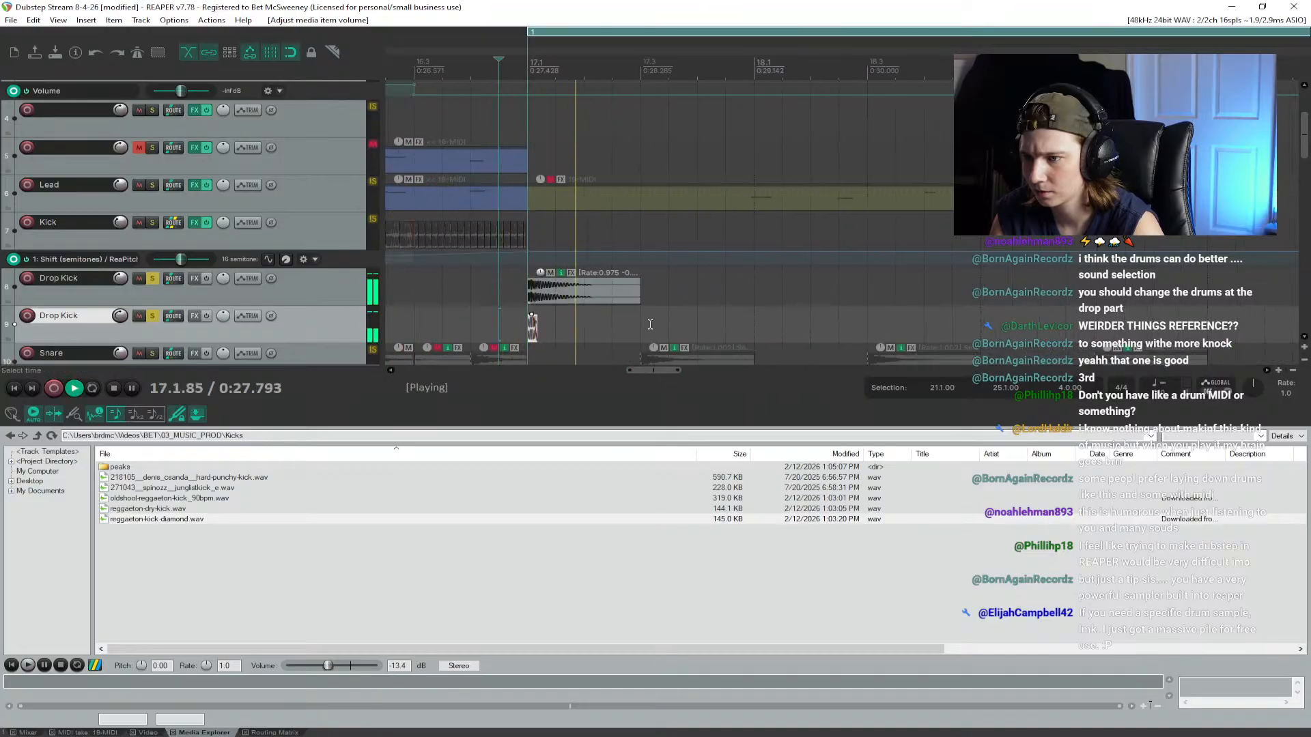
{"action": "key", "text": "space"}
Step: Lengthen the lower Drop Kick item at bar 17 to about half a beat, adjust its fade and audition it
{"action": "scroll", "coordinate": [536, 334], "scroll_direction": "up", "scroll_amount": 5}
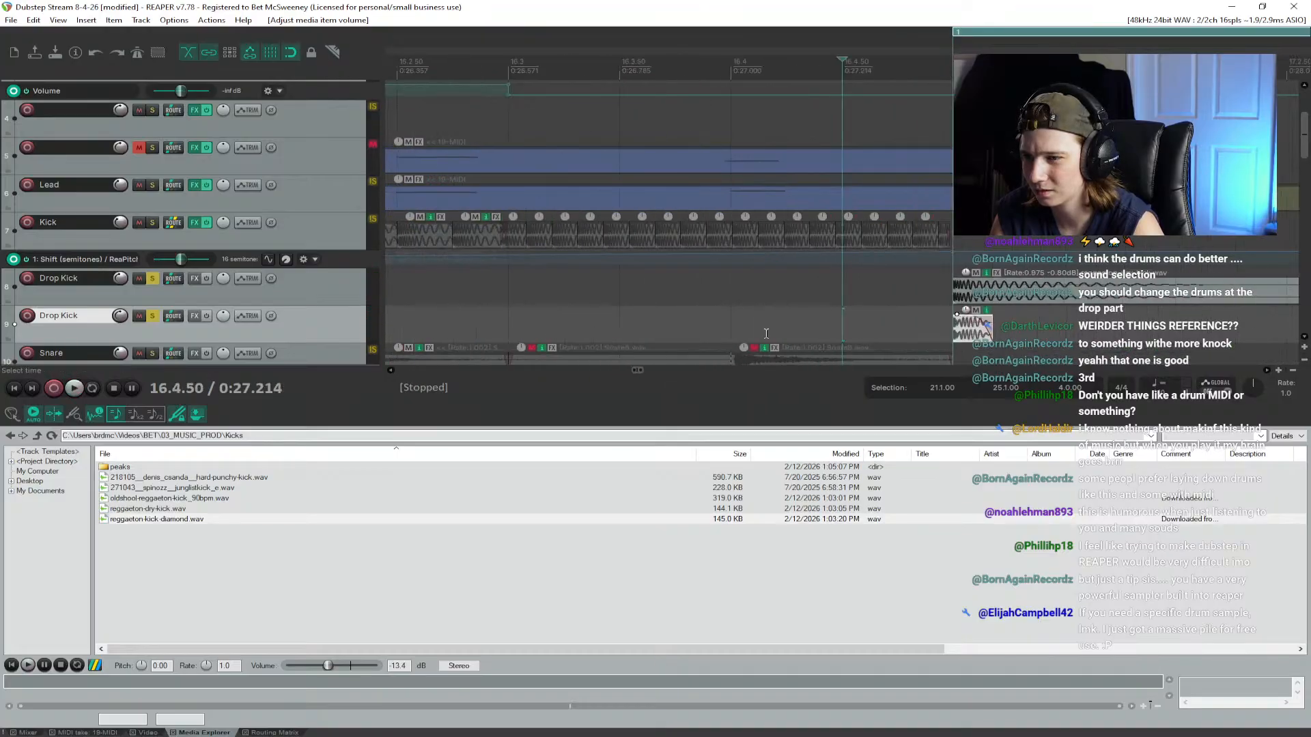
{"action": "left_click_drag", "start_coordinate": [988, 327], "coordinate": [1053, 321]}
{"action": "key", "text": "space"}
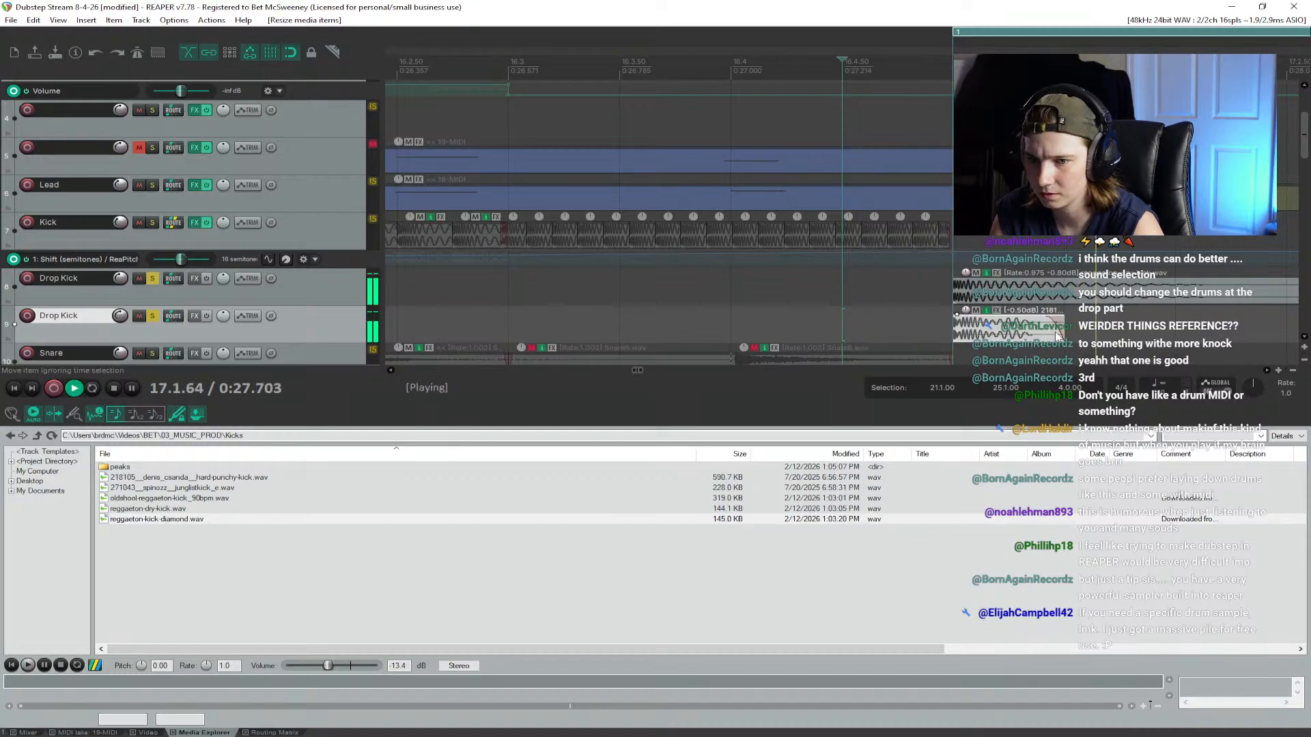
{"action": "key", "text": "space"}
{"action": "key", "text": "space"}
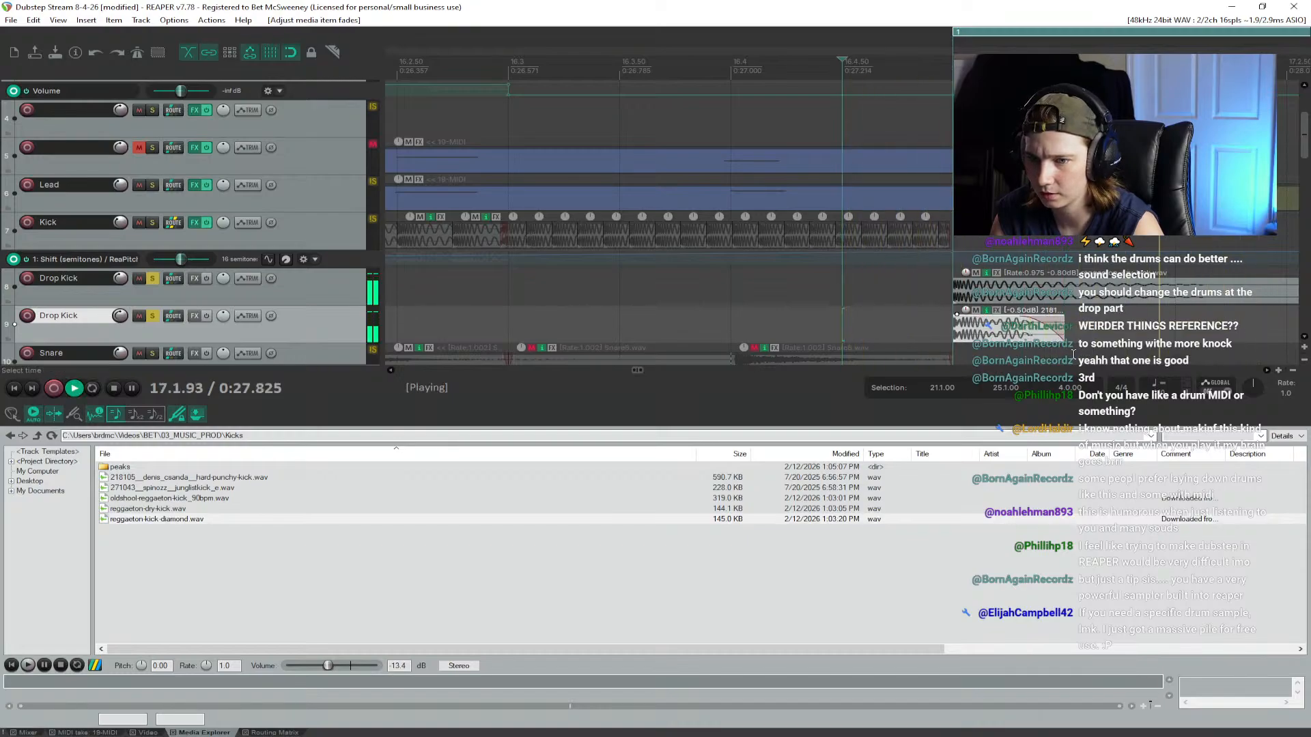
Step: Copy the layered pair of Drop Kick items from bar 17 to the starts of bars 18, 19 and 20
{"action": "scroll", "coordinate": [900, 320], "scroll_direction": "down", "scroll_amount": 4}
{"action": "key", "text": "space"}
{"action": "left_click_drag", "start_coordinate": [914, 296], "coordinate": [796, 326]}
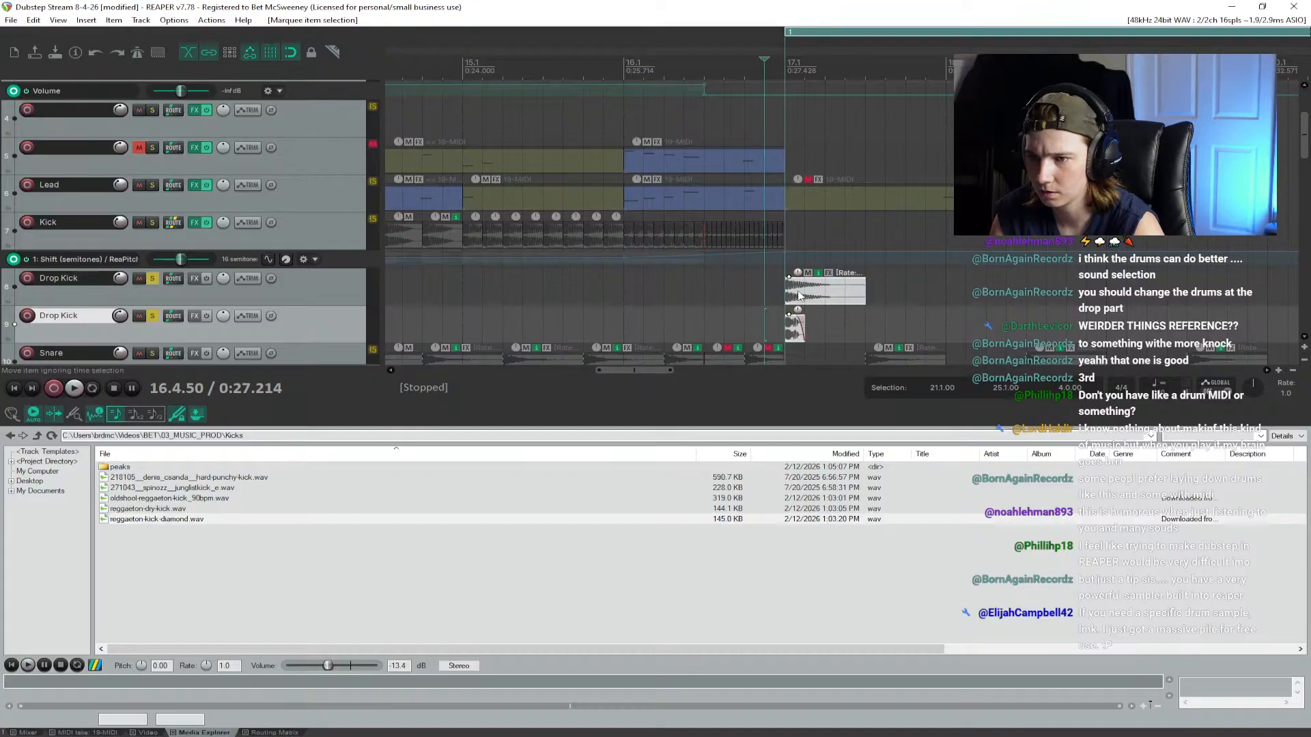
{"action": "key", "text": "ctrl"}
{"action": "left_click_drag", "start_coordinate": [794, 296], "coordinate": [958, 297]}
{"action": "key", "text": "space"}
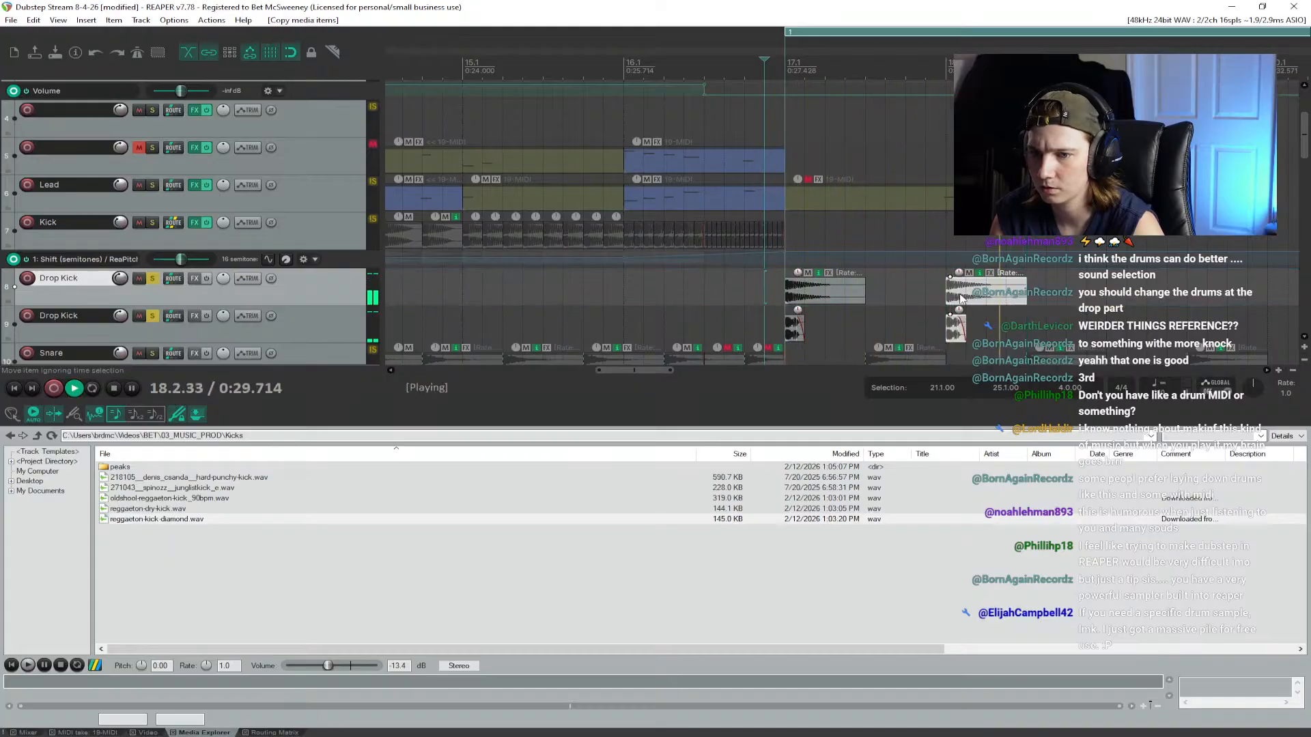
{"action": "key", "text": "space"}
{"action": "left_click", "coordinate": [956, 297]}
{"action": "left_click_drag", "start_coordinate": [956, 297], "coordinate": [1103, 297]}
{"action": "scroll", "coordinate": [990, 298], "scroll_direction": "down", "scroll_amount": 2}
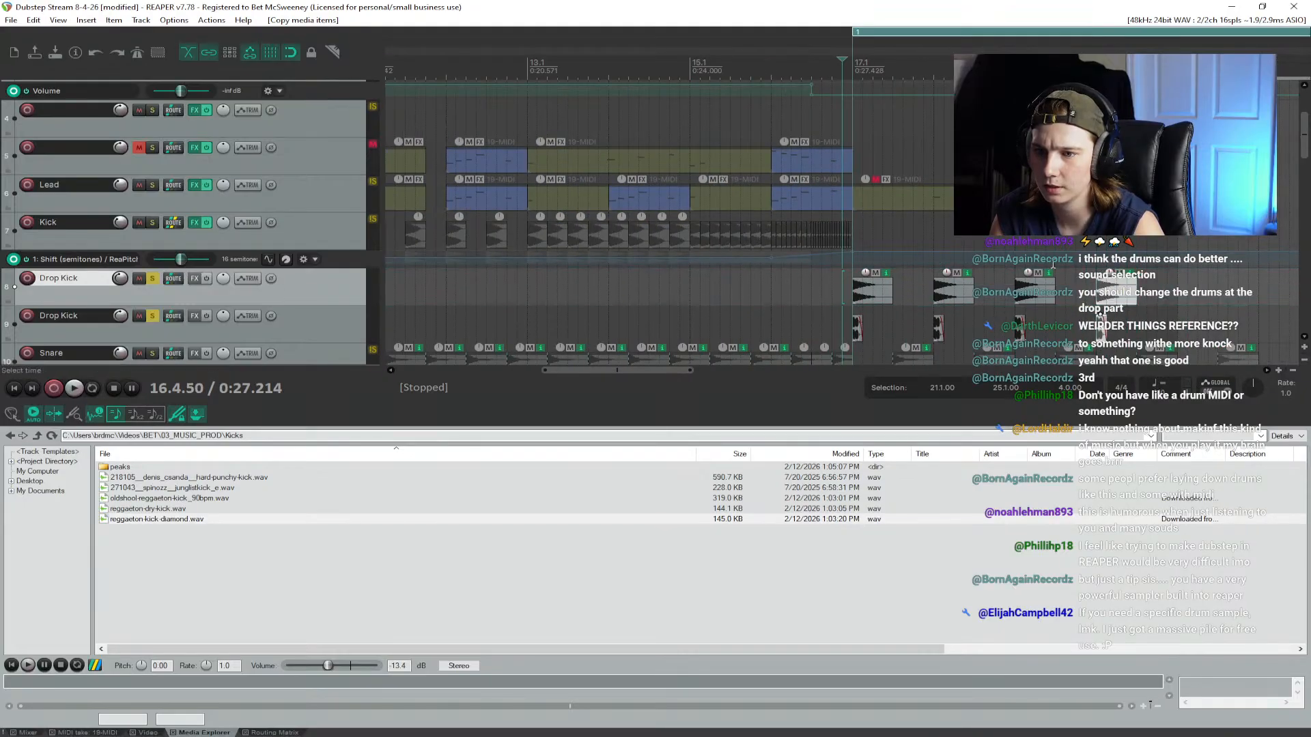
Step: Add the Raum (Native Instruments) reverb to the lower Drop Kick track, track 9
{"action": "left_click", "coordinate": [196, 278]}
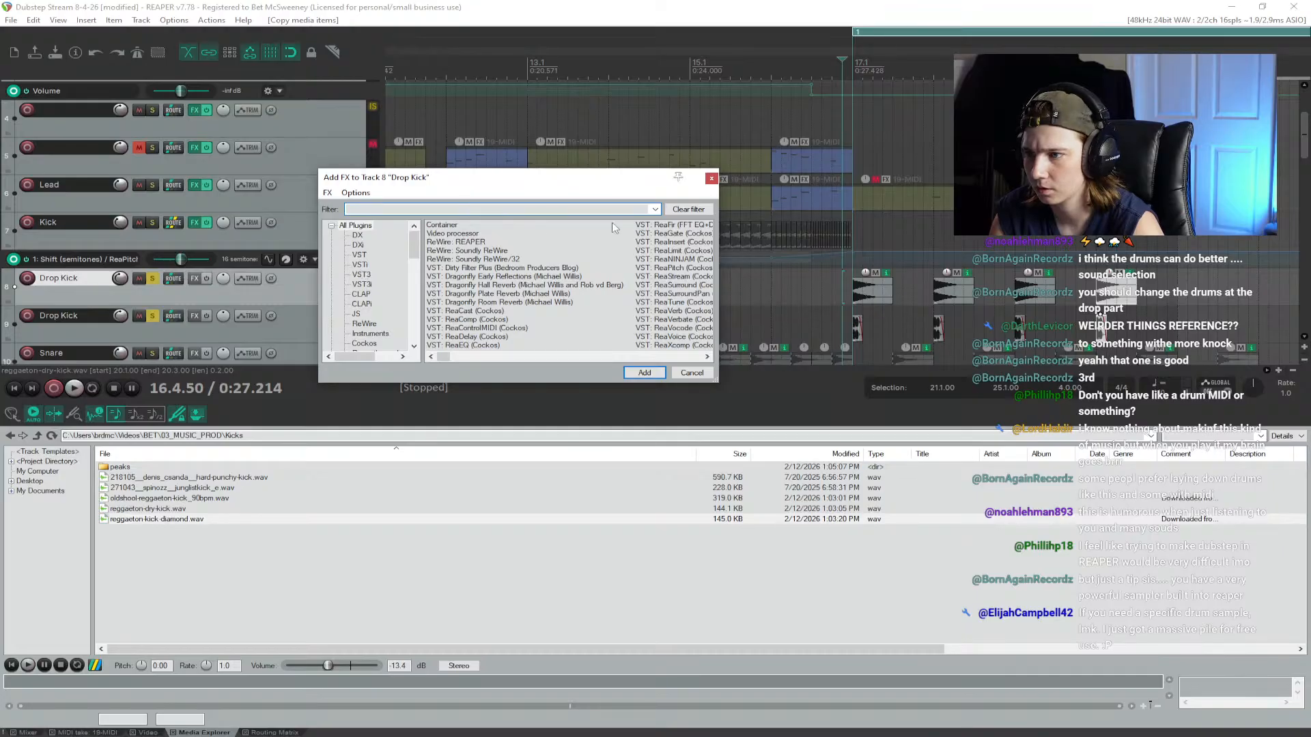
{"action": "left_click", "coordinate": [708, 179]}
{"action": "left_click", "coordinate": [195, 316]}
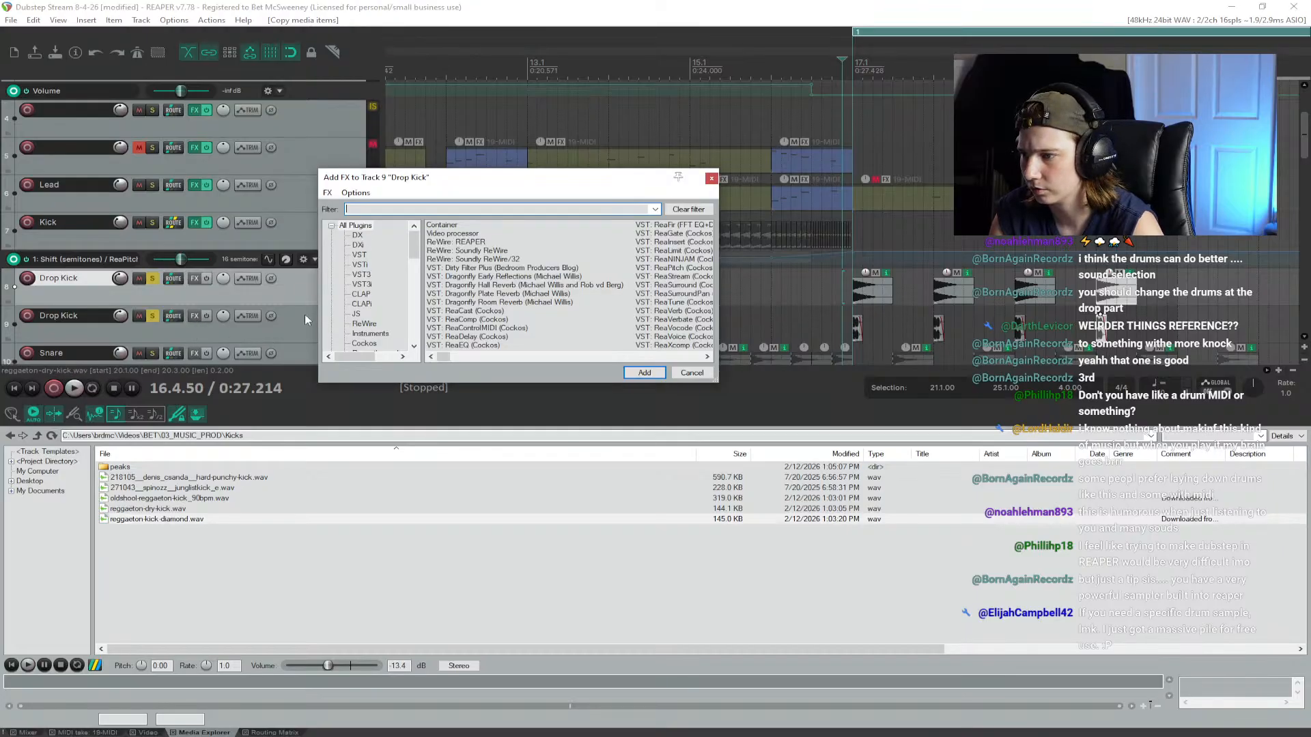
{"action": "type", "text": "raum"}
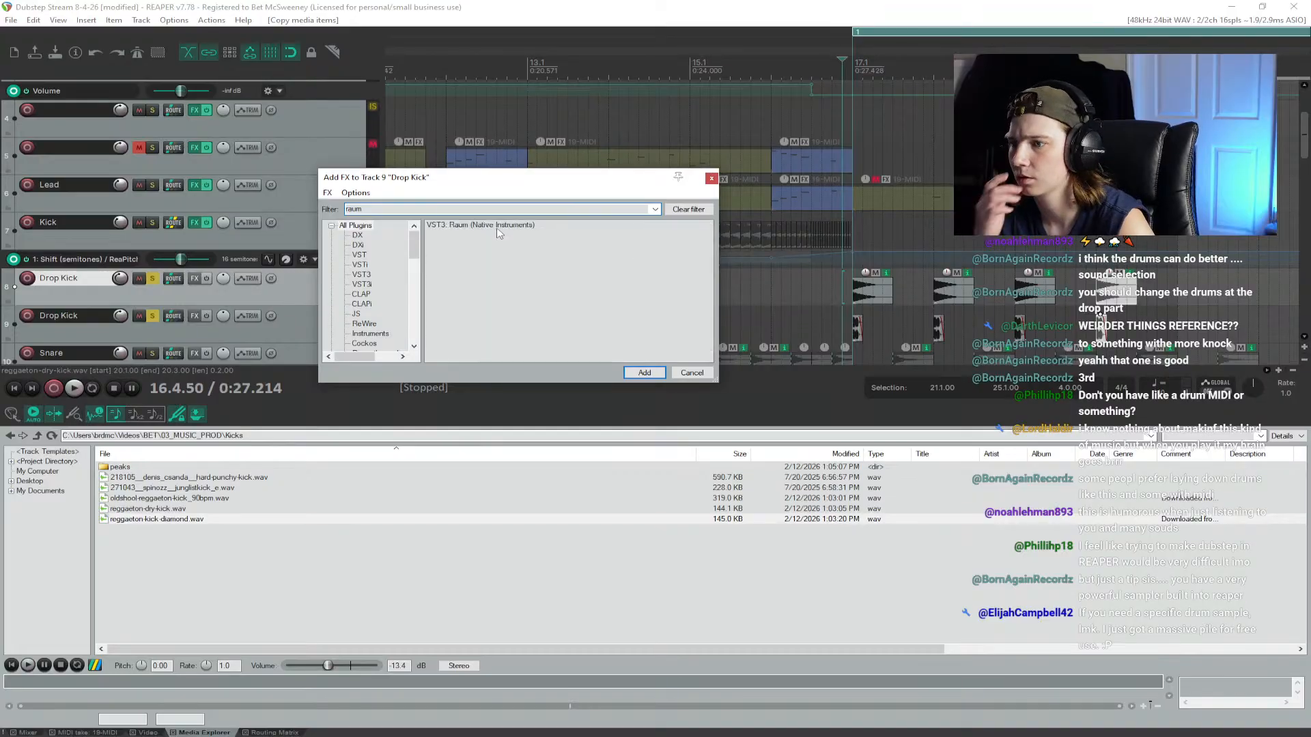
{"action": "left_click", "coordinate": [641, 373]}
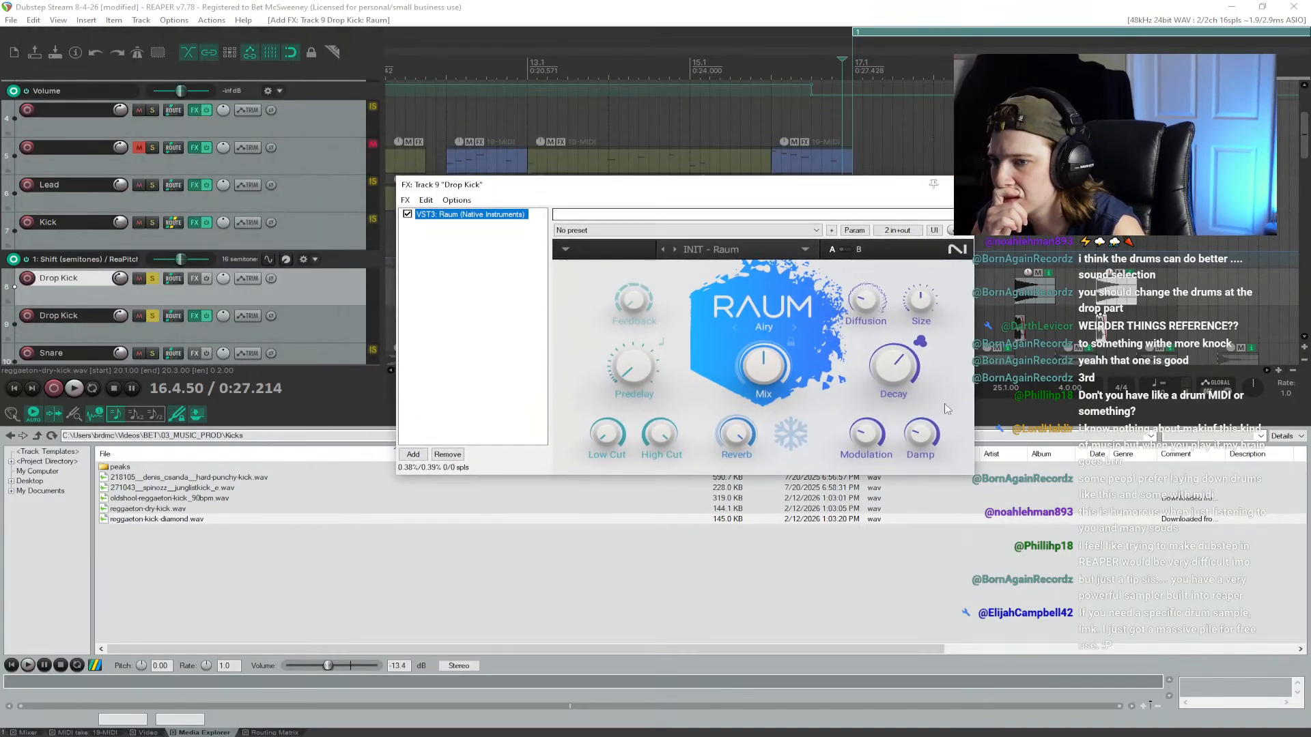
Step: Reduce the Decay of Raum on track 9 and audition the soloed kicks
{"action": "left_click_drag", "start_coordinate": [892, 366], "coordinate": [893, 393]}
{"action": "left_click_drag", "start_coordinate": [683, 184], "coordinate": [690, 309]}
{"action": "key", "text": "space"}
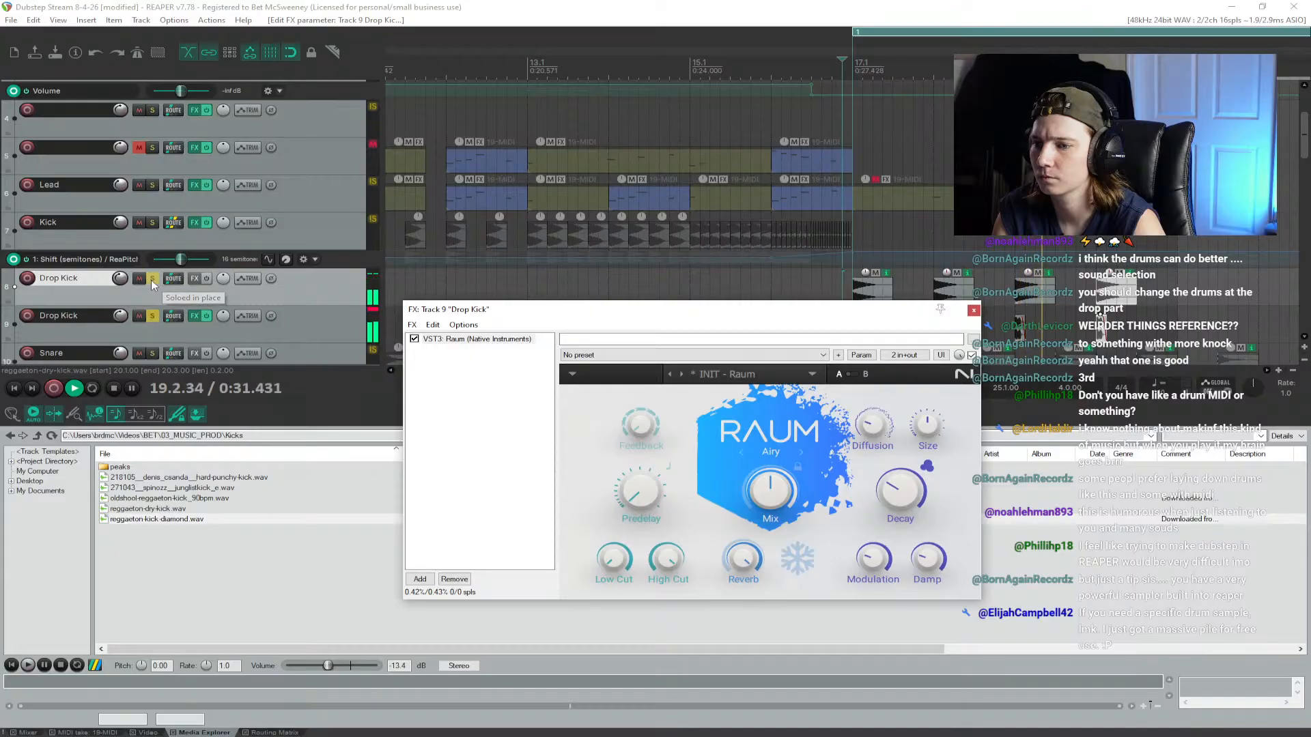
{"action": "key", "text": "space"}
Step: Copy the Raum effect from track 9 to the Drop Kick on track 8, bypass track 9's effects and audition
{"action": "left_click_drag", "start_coordinate": [195, 316], "coordinate": [195, 278]}
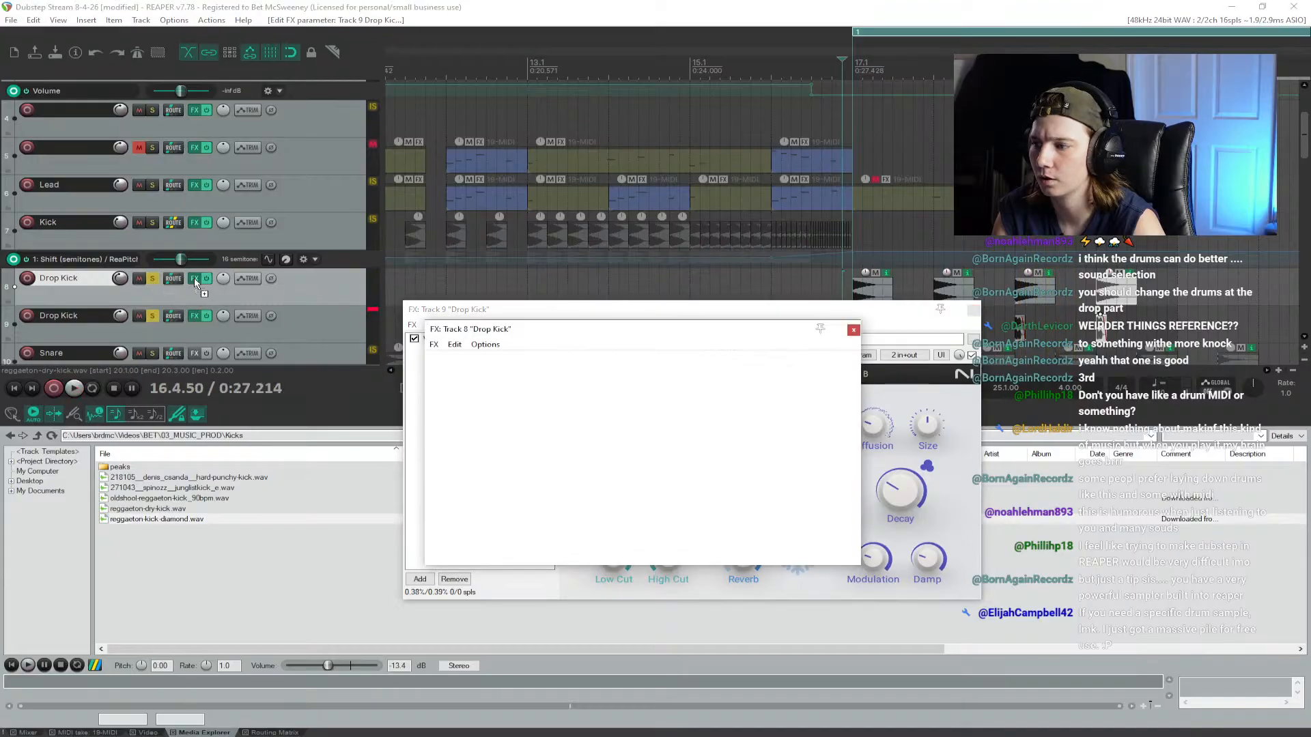
{"action": "left_click", "coordinate": [206, 316]}
{"action": "key", "text": "space"}
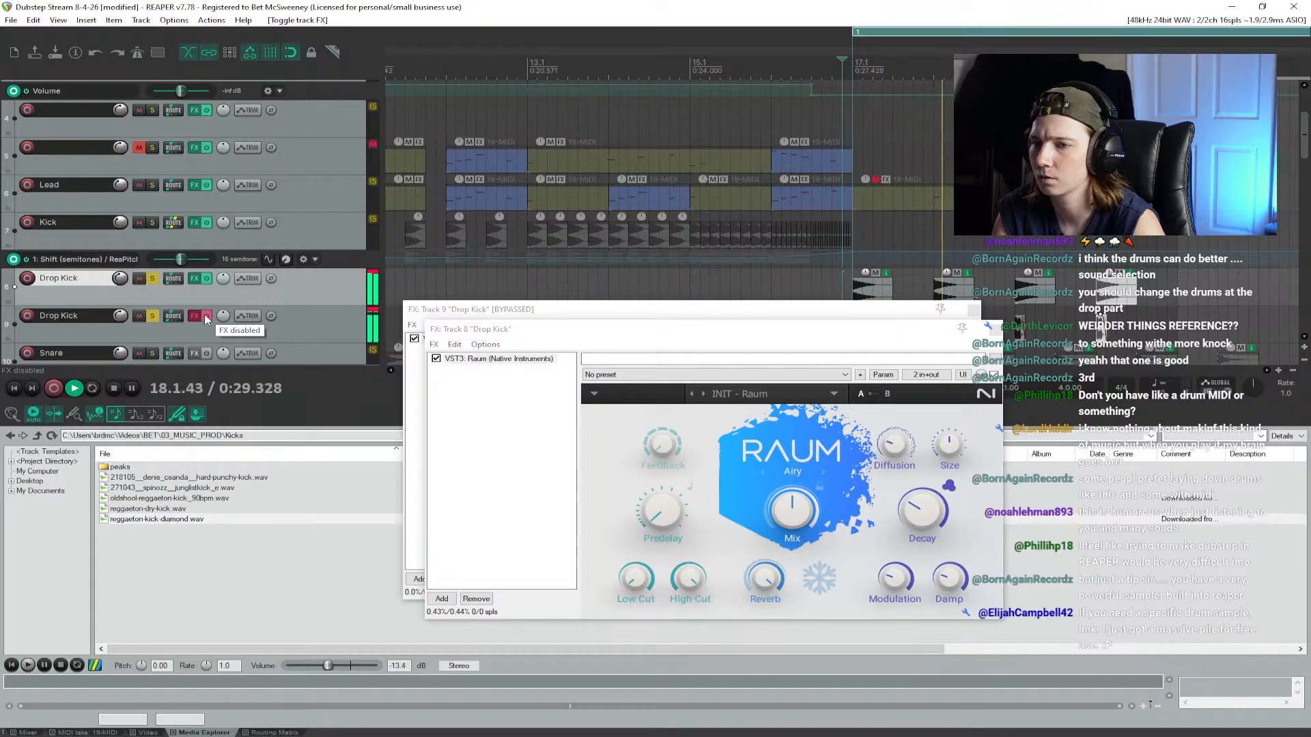
{"action": "key", "text": "space"}
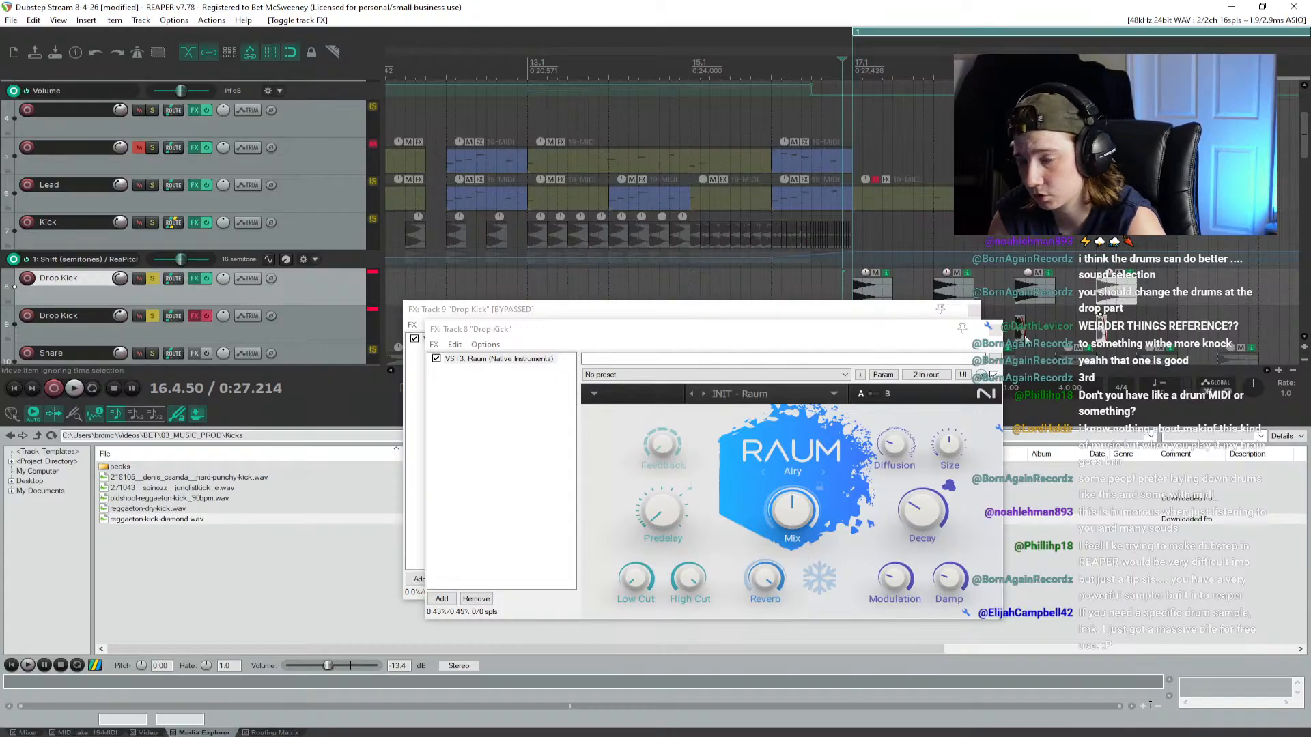
Step: Compare the kicks with each Drop Kick track's Raum toggled on and off, keeping it active only on track 8
{"action": "key", "text": "space"}
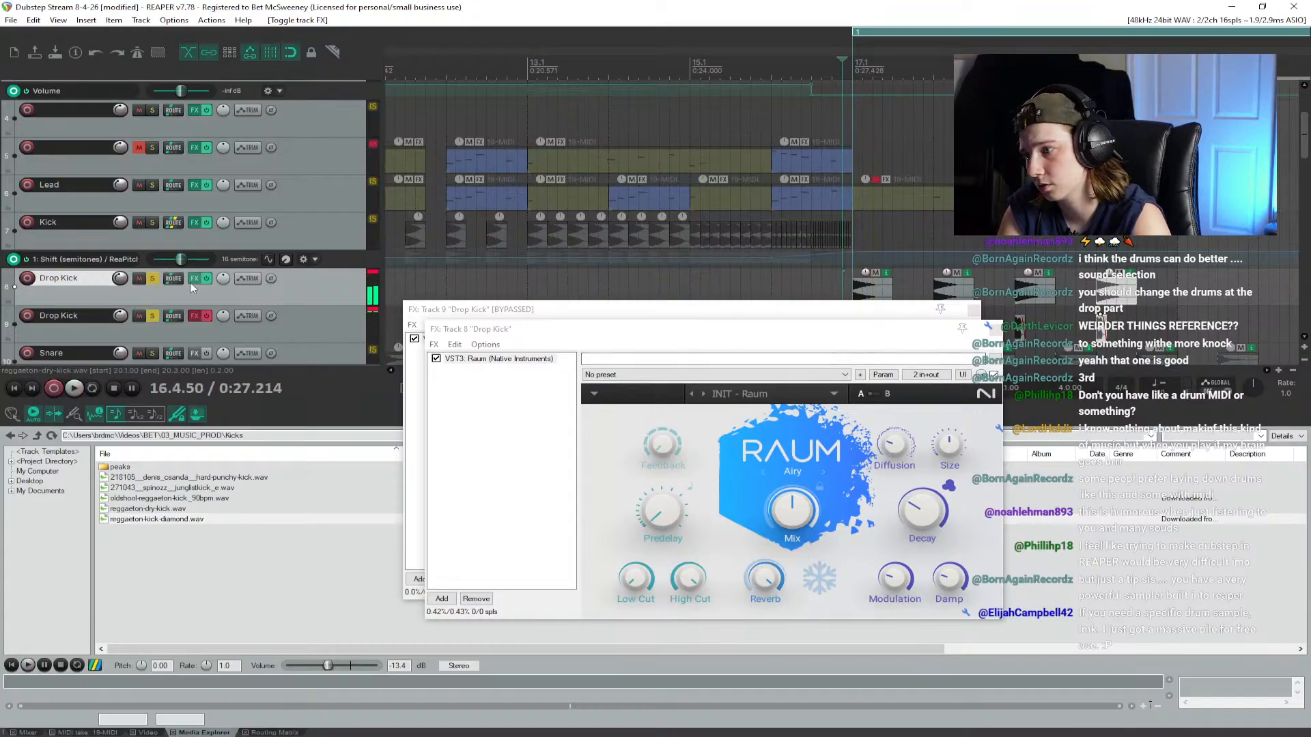
{"action": "left_click", "coordinate": [195, 315]}
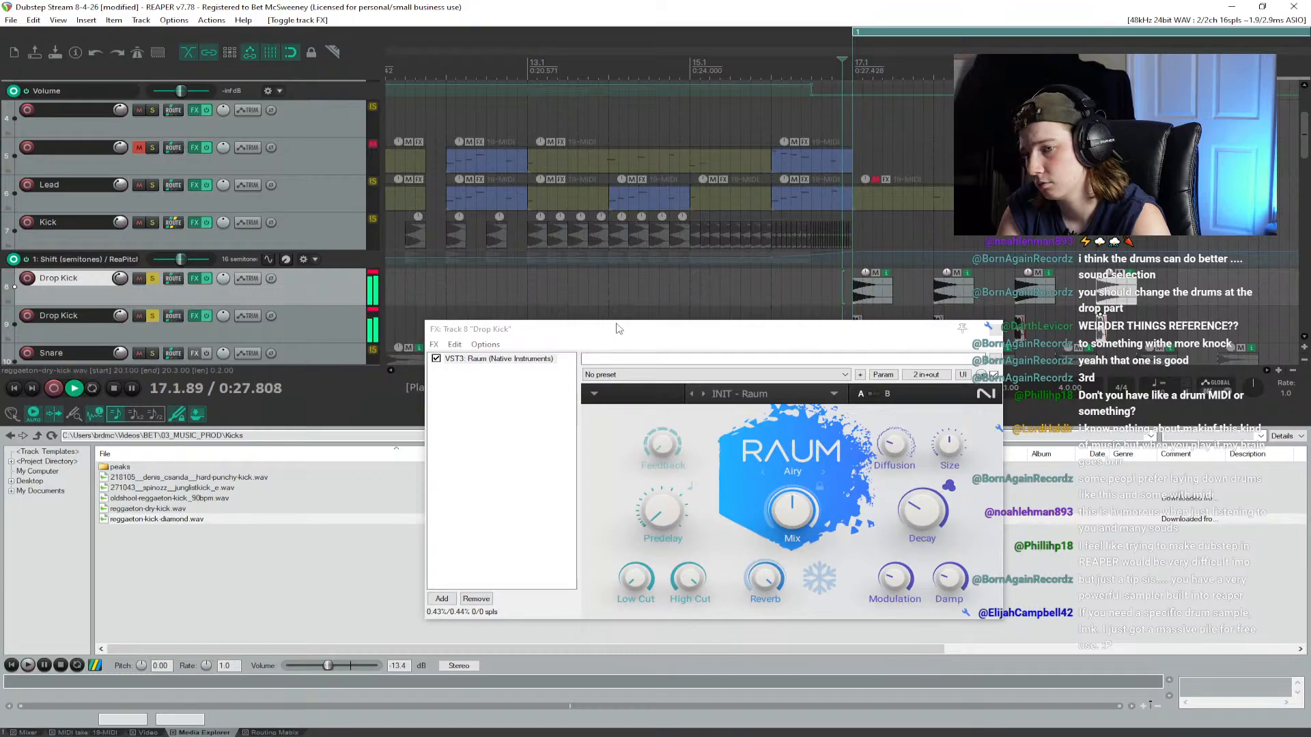
{"action": "key", "text": "space"}
{"action": "left_click", "coordinate": [206, 279]}
{"action": "key", "text": "space"}
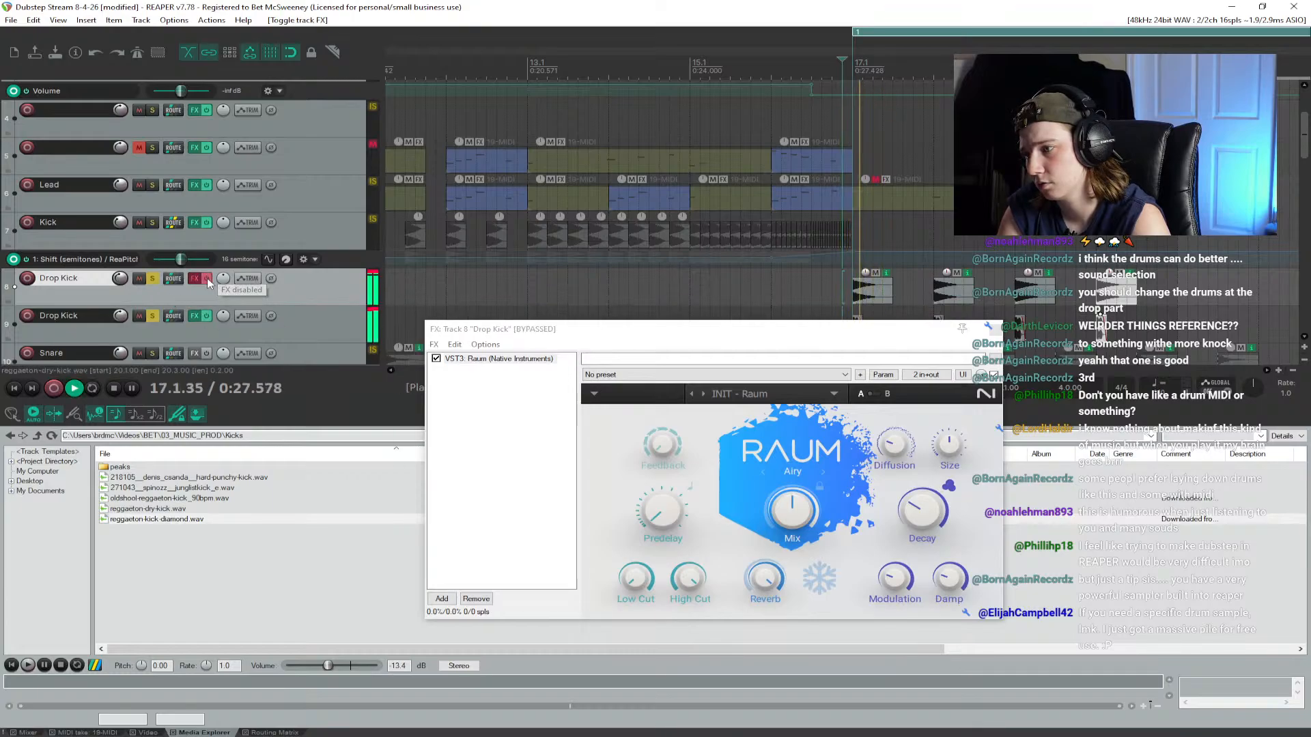
{"action": "key", "text": "space"}
{"action": "left_click", "coordinate": [206, 280]}
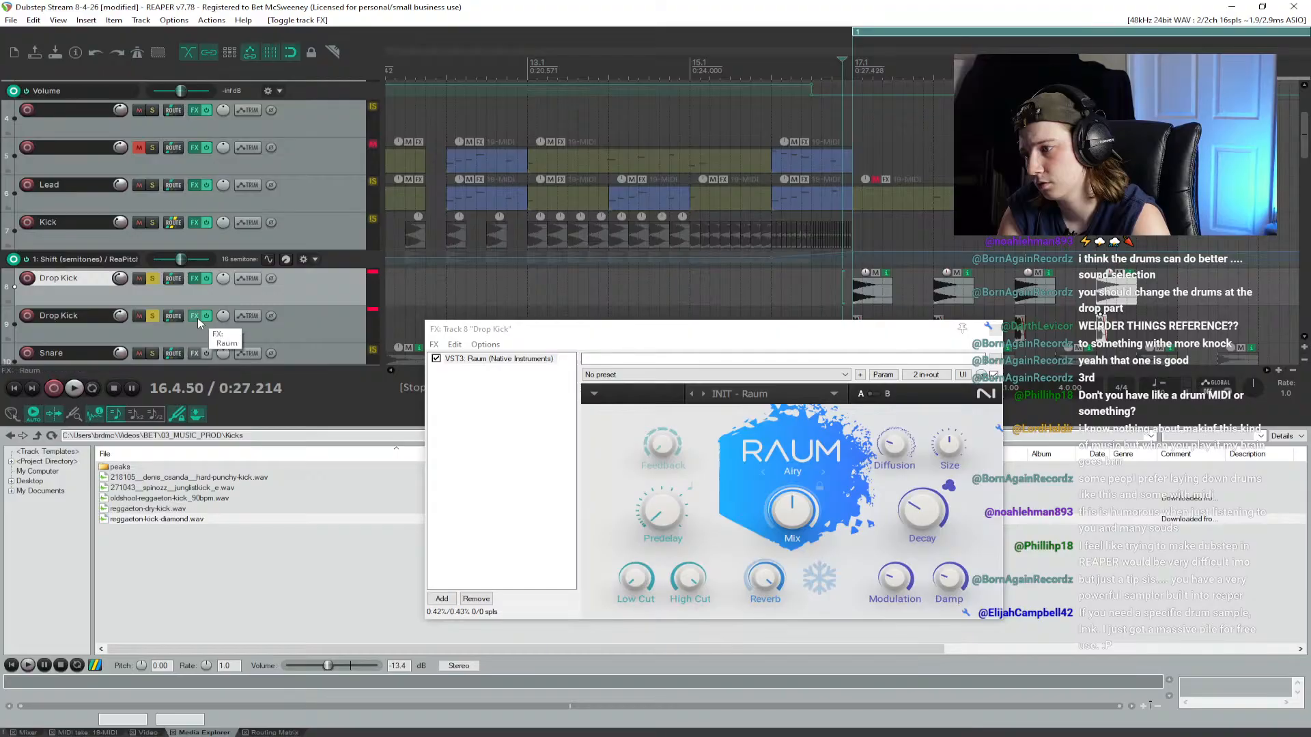
{"action": "left_click", "coordinate": [206, 316]}
{"action": "key", "text": "space"}
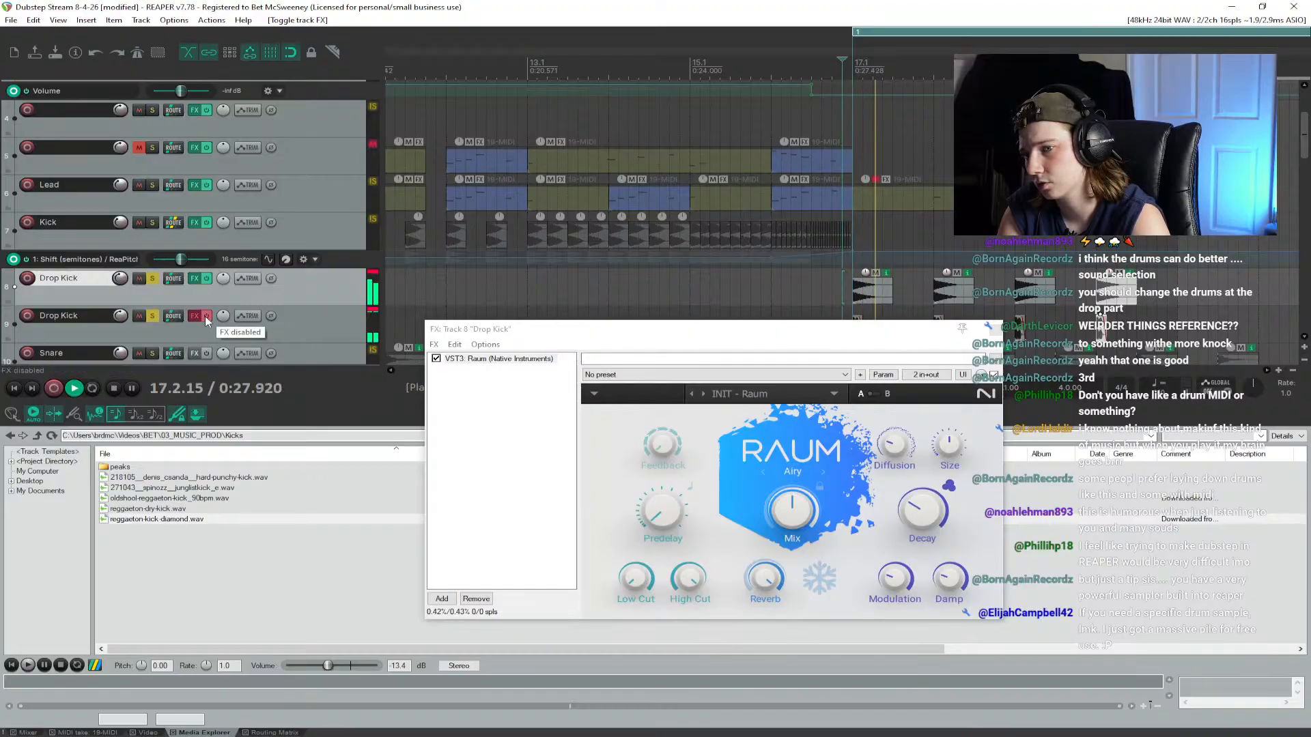
{"action": "key", "text": "space"}
Step: Unsolo both Drop Kick tracks and play the drop with the full mix
{"action": "left_click", "coordinate": [152, 279]}
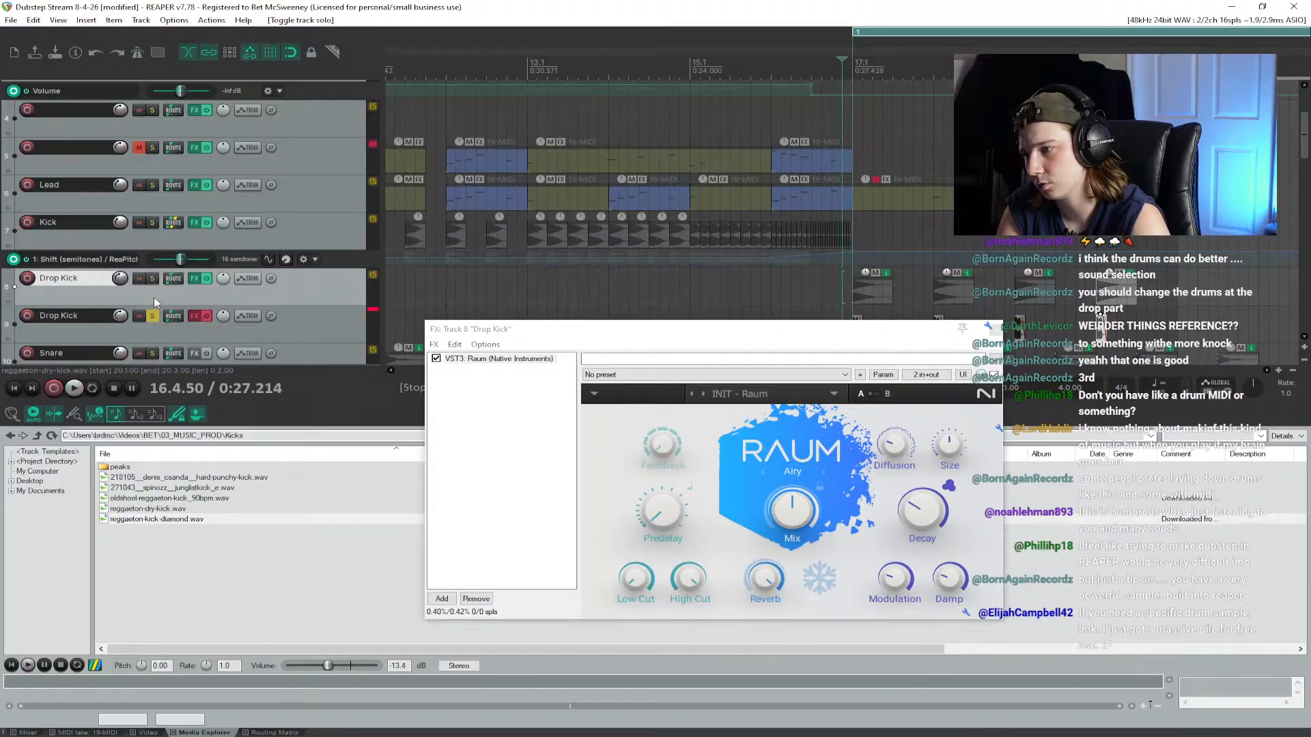
{"action": "left_click", "coordinate": [153, 315]}
{"action": "key", "text": "space"}
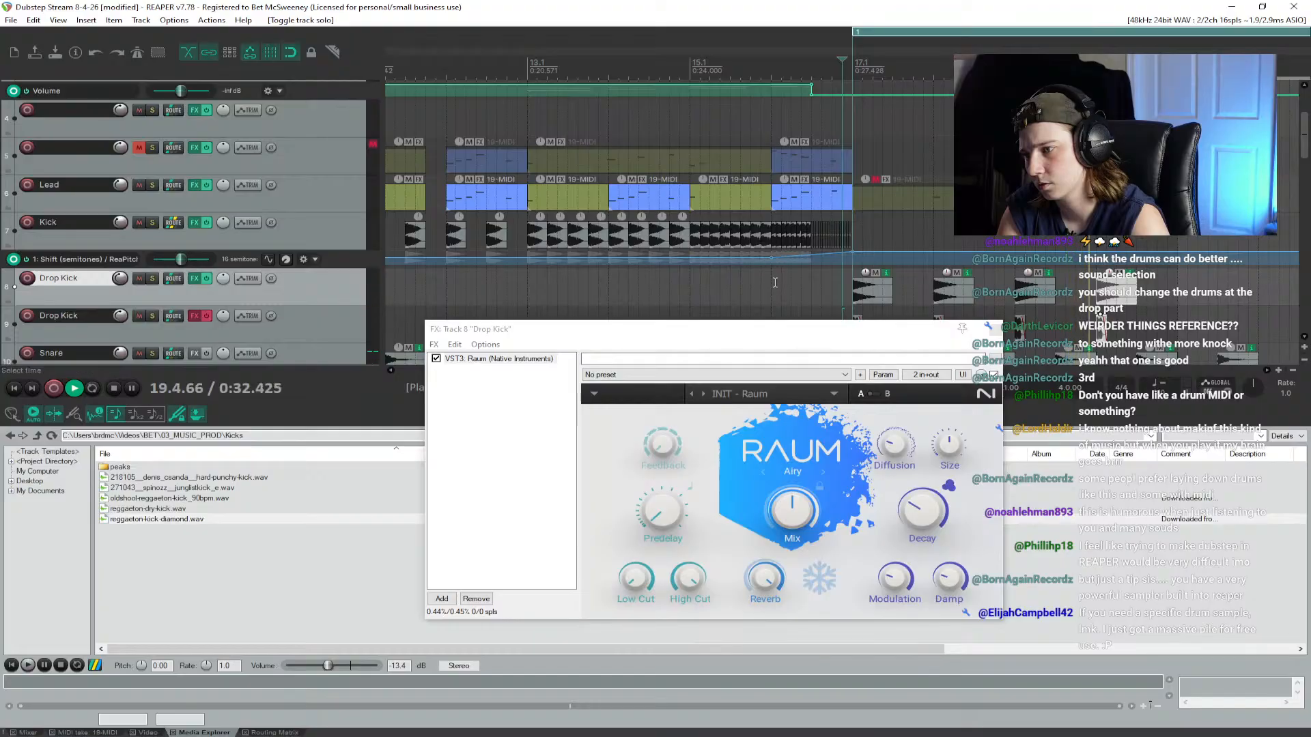
{"action": "scroll", "coordinate": [777, 282], "scroll_direction": "down", "scroll_amount": 3}
{"action": "scroll", "coordinate": [777, 283], "scroll_direction": "down", "scroll_amount": 2}
{"action": "key", "text": "space"}
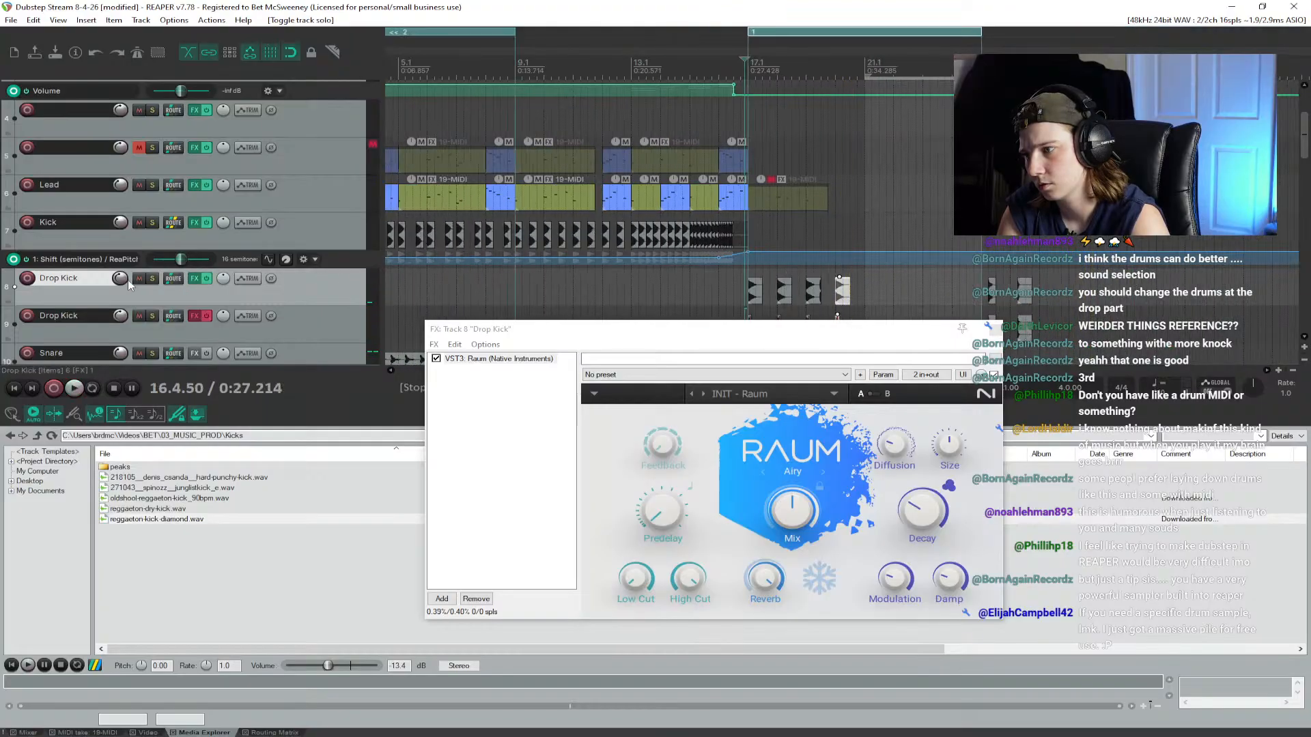
Step: Slightly lower the volume of the Drop Kick on track 8 and play the drop again
{"action": "left_click_drag", "start_coordinate": [122, 279], "coordinate": [123, 282]}
{"action": "left_click_drag", "start_coordinate": [518, 329], "coordinate": [507, 462]}
{"action": "scroll", "coordinate": [275, 314], "scroll_direction": "down", "scroll_amount": 4}
{"action": "scroll", "coordinate": [275, 309], "scroll_direction": "down", "scroll_amount": 7}
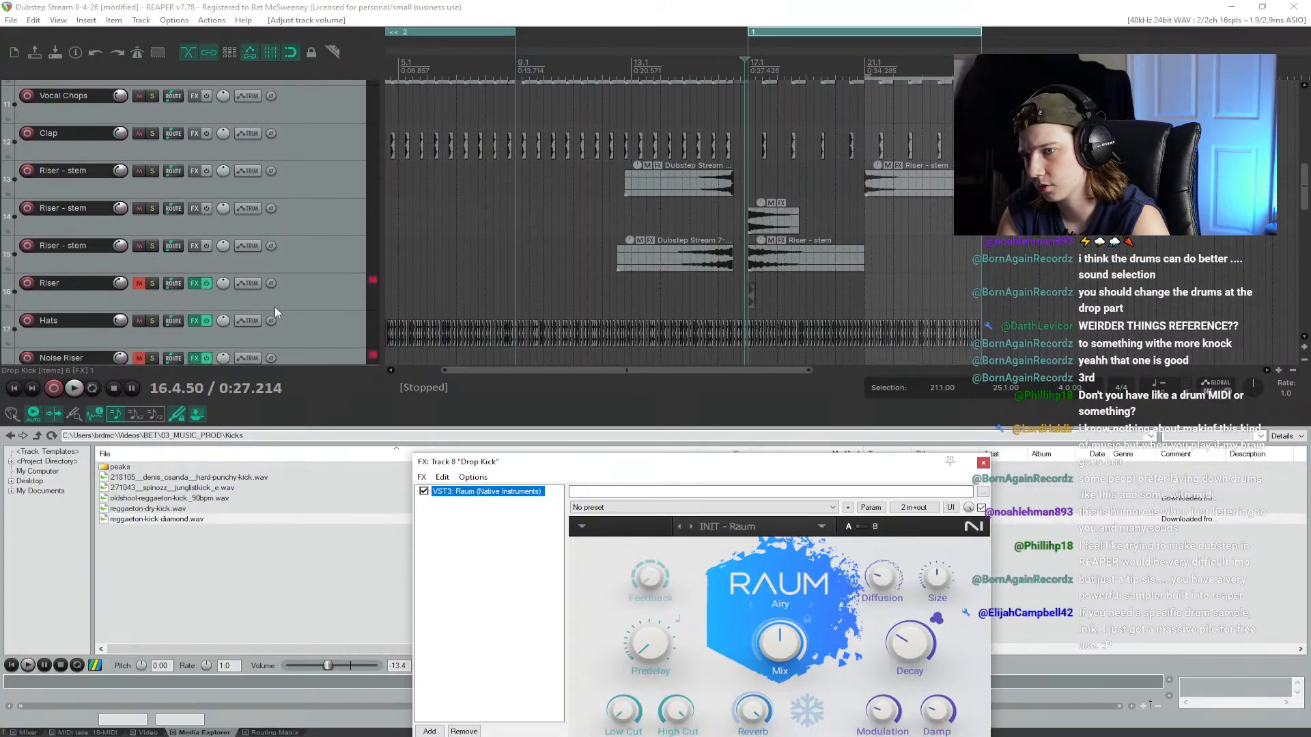
{"action": "key", "text": "space"}
{"action": "key", "text": "space"}
Step: Show the Supercharger compressor in the effects chain of the Bwahp on track 23 and check it during playback
{"action": "scroll", "coordinate": [280, 307], "scroll_direction": "down", "scroll_amount": 6}
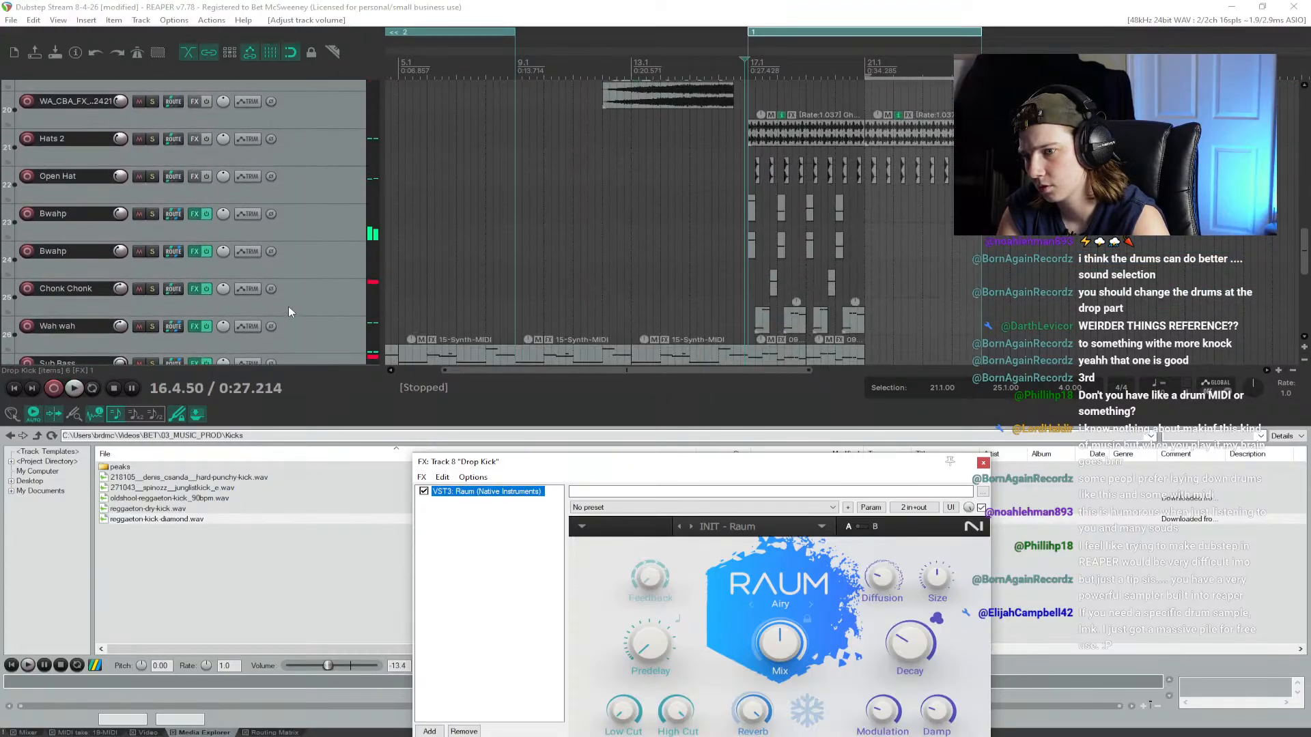
{"action": "left_click", "coordinate": [277, 266]}
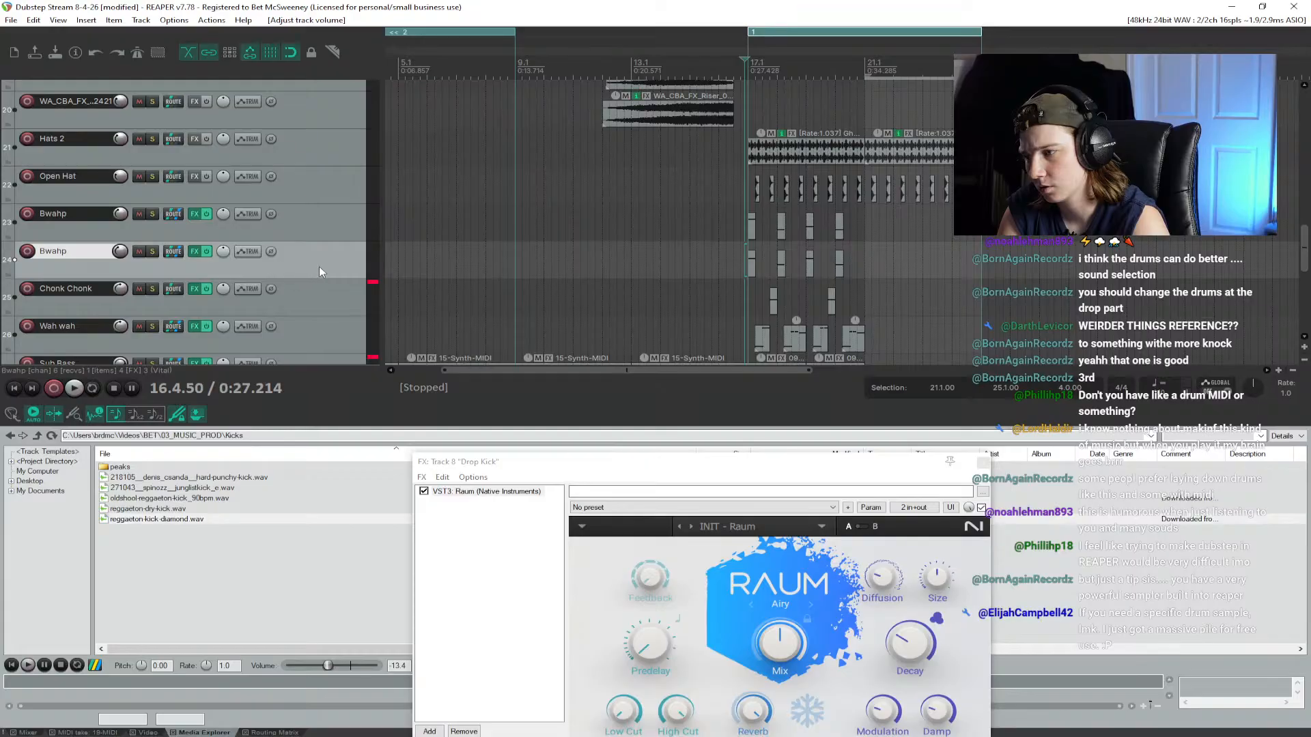
{"action": "left_click", "coordinate": [306, 224]}
{"action": "left_click", "coordinate": [194, 216]}
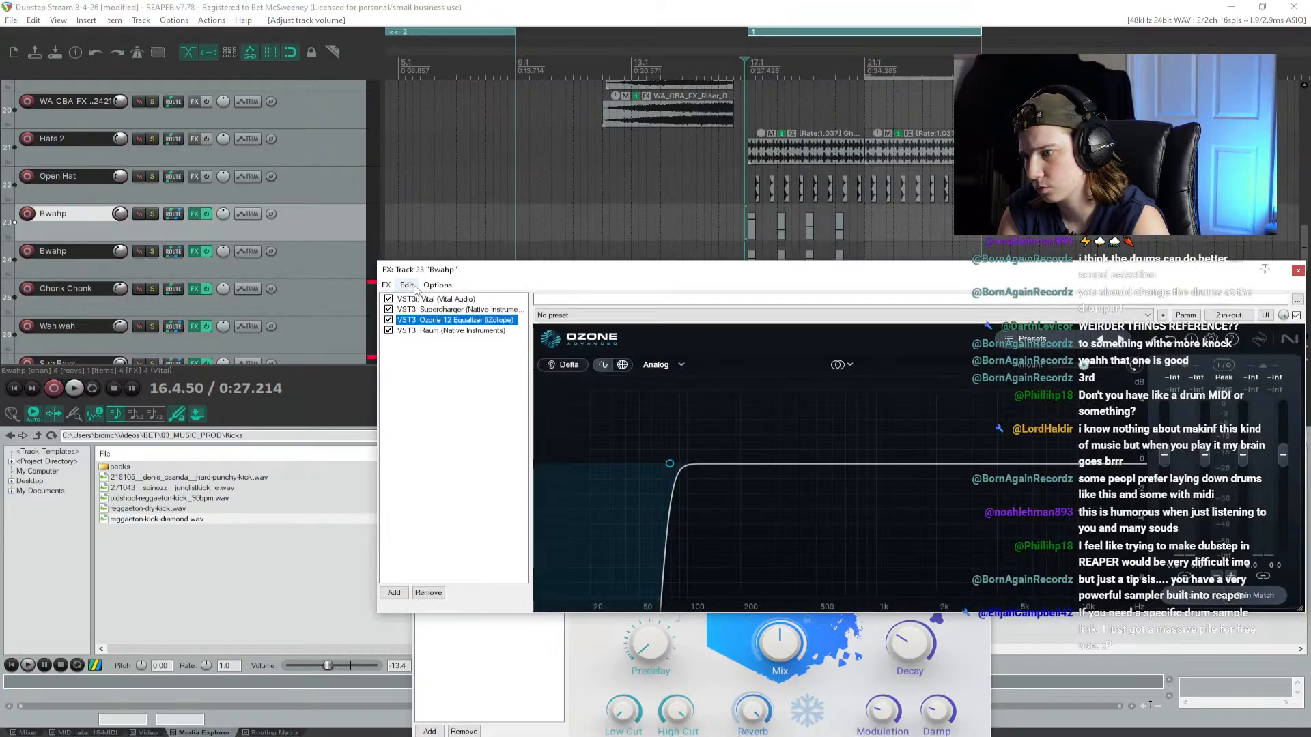
{"action": "left_click", "coordinate": [459, 311]}
{"action": "left_click_drag", "start_coordinate": [625, 274], "coordinate": [588, 190]}
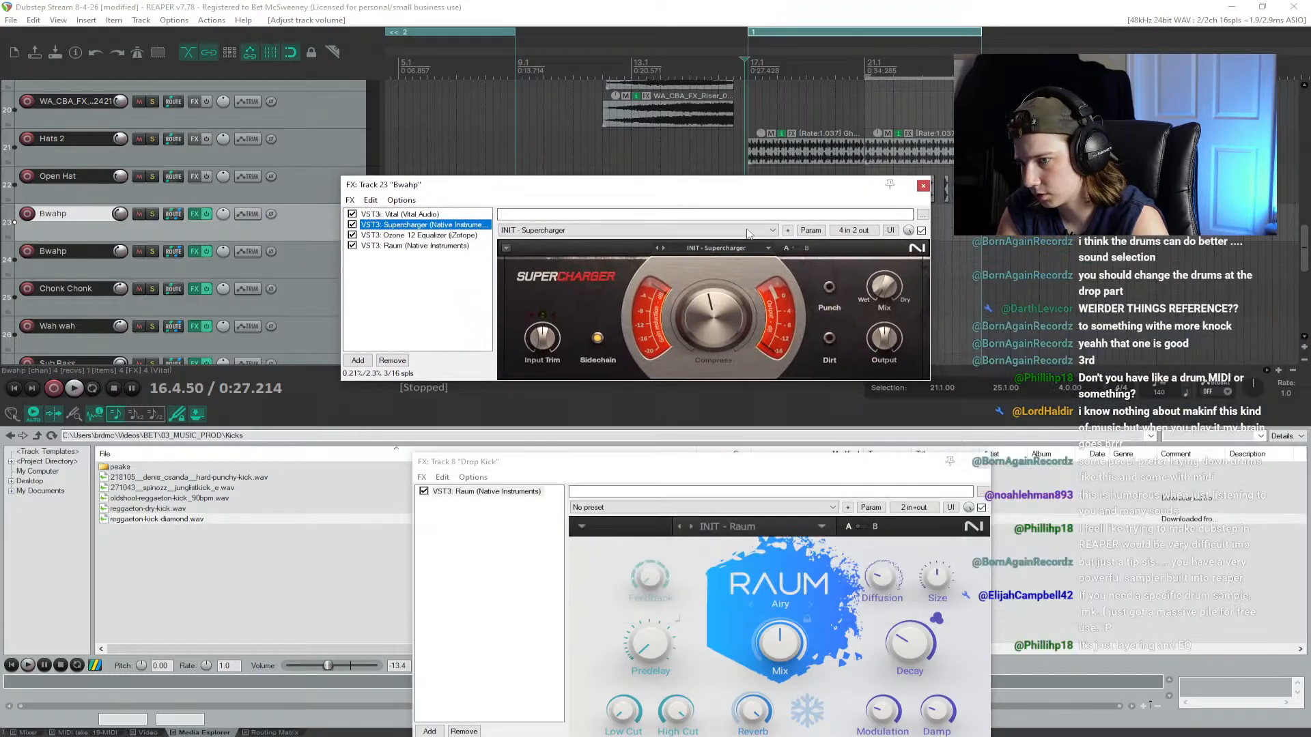
{"action": "key", "text": "space"}
{"action": "key", "text": "space"}
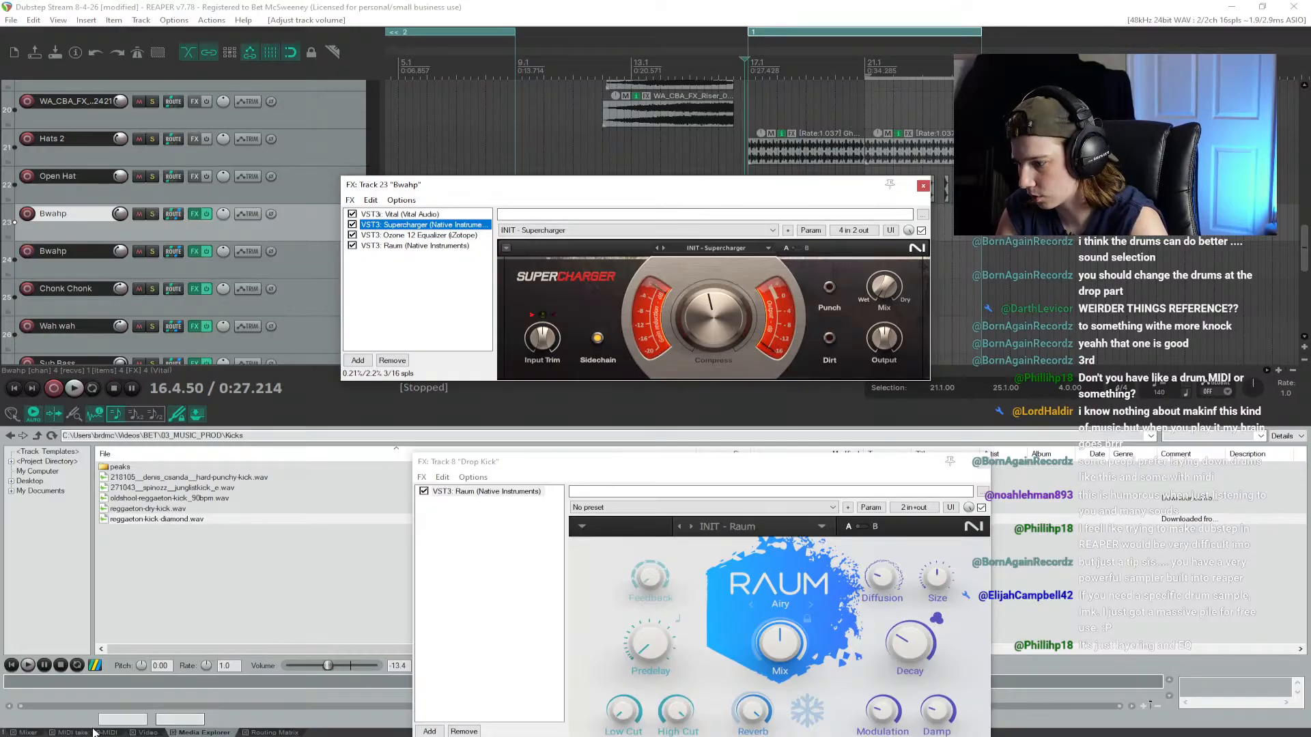
Step: Add a send from the Kick on track 7 to the Bwahp on track 23, routing channels 1/2 to 5/6, and audition it
{"action": "left_click", "coordinate": [31, 734]}
{"action": "left_click", "coordinate": [982, 462]}
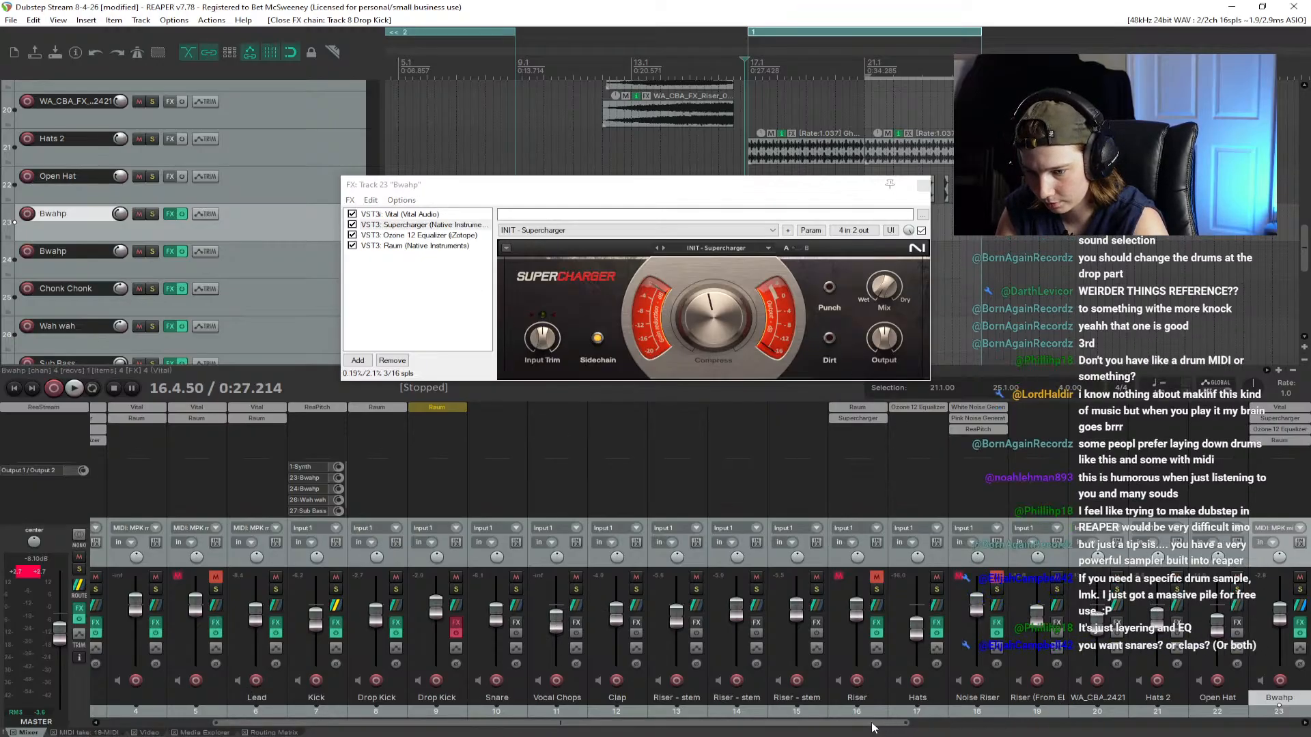
{"action": "left_click_drag", "start_coordinate": [874, 723], "coordinate": [938, 725]}
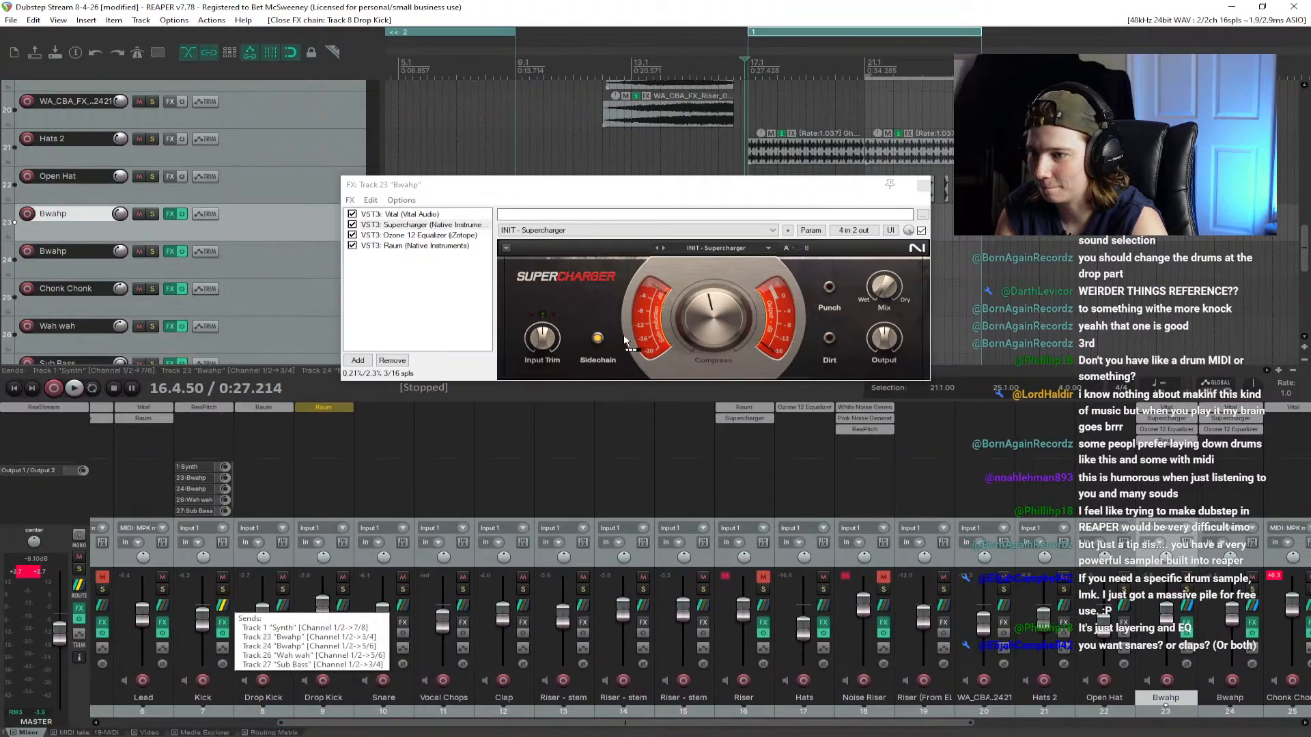
{"action": "left_click_drag", "start_coordinate": [624, 340], "coordinate": [626, 342]}
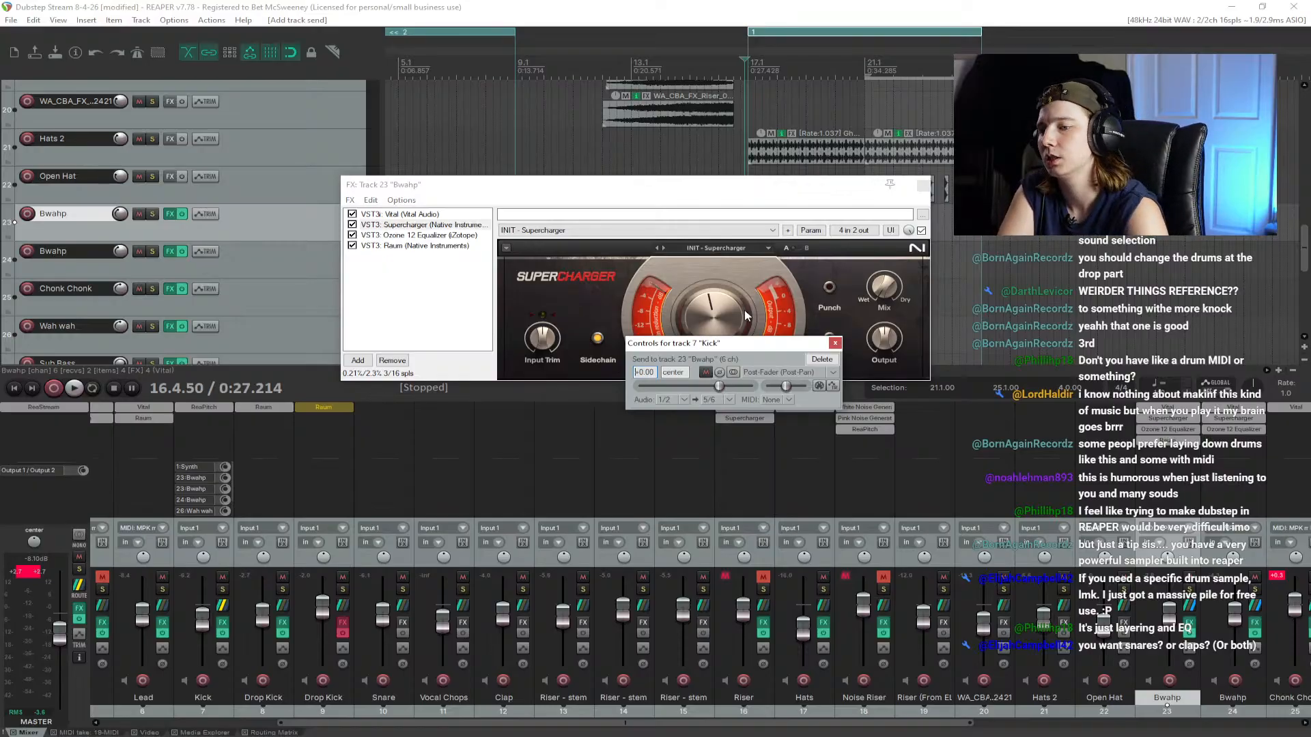
{"action": "key", "text": "space"}
{"action": "key", "text": "space"}
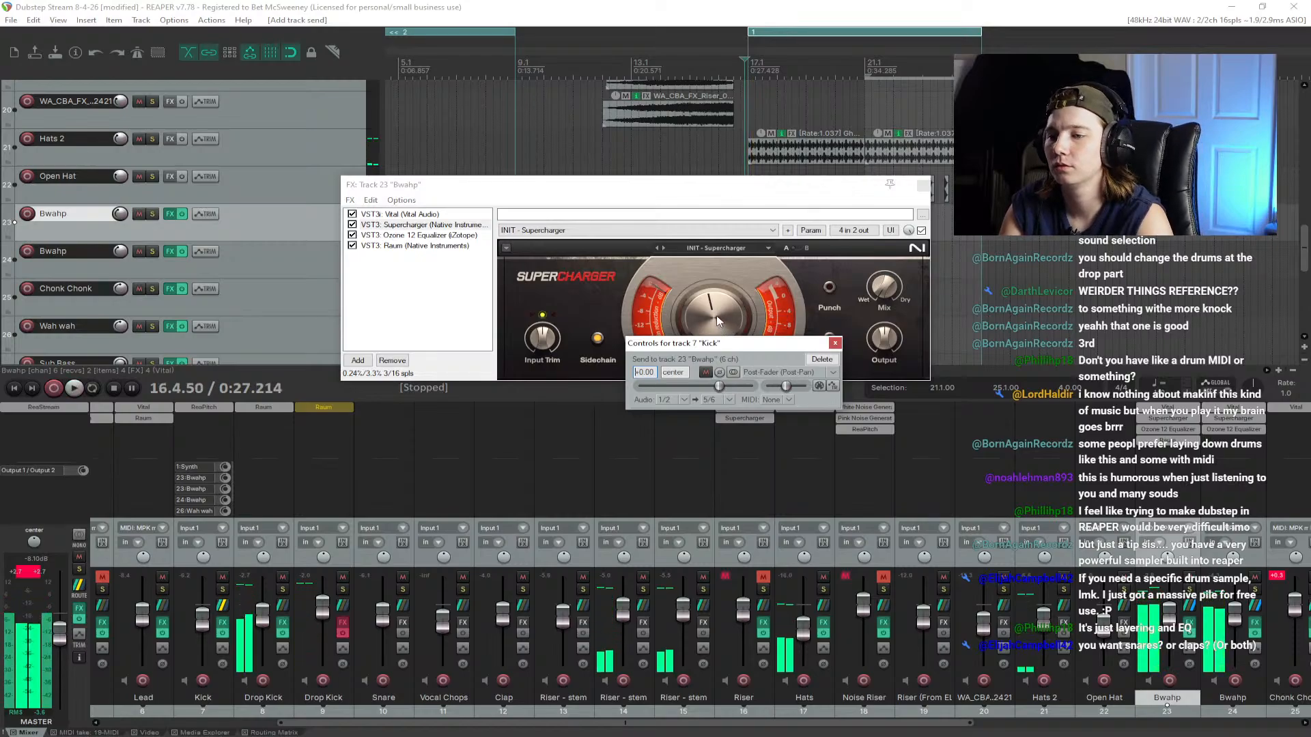
Step: Increase the Supercharger compression on the Bwahp on track 23 while auditioning the start of the drop
{"action": "left_click_drag", "start_coordinate": [716, 311], "coordinate": [716, 296]}
{"action": "key", "text": "space"}
{"action": "key", "text": "space"}
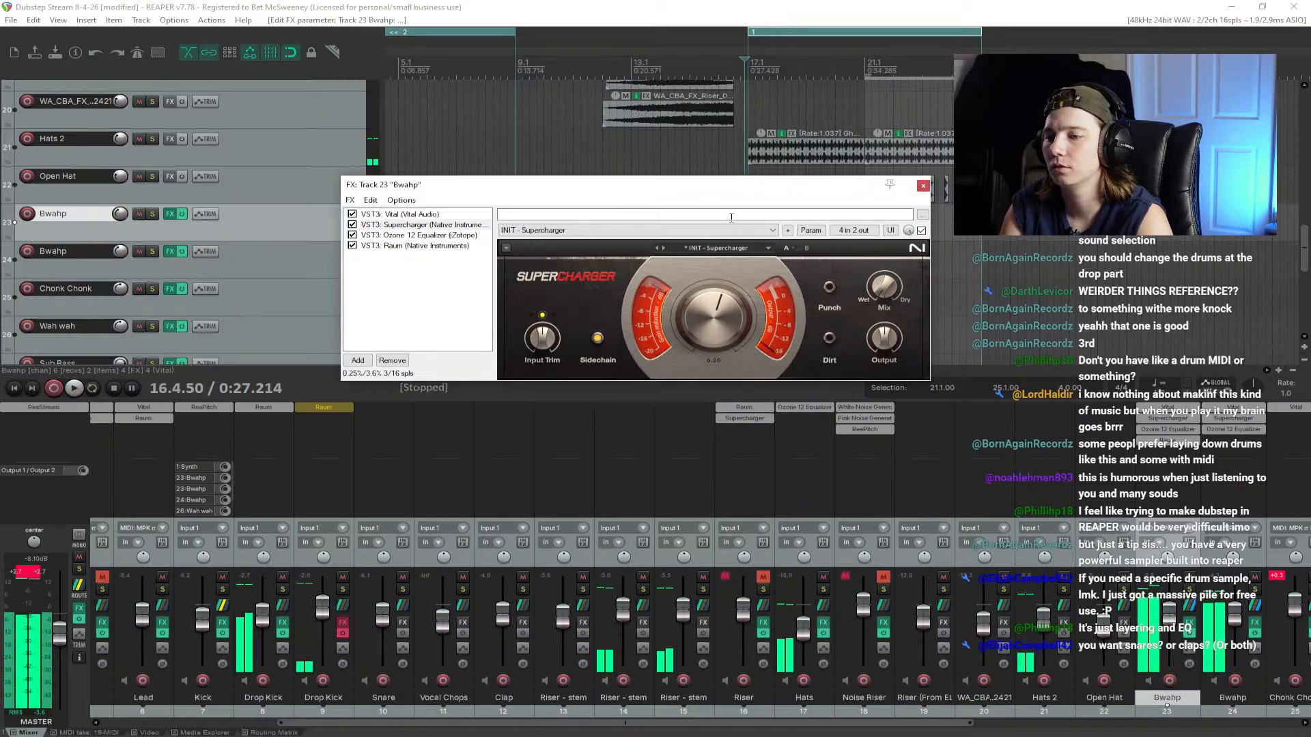
{"action": "left_click_drag", "start_coordinate": [742, 199], "coordinate": [877, 379]}
{"action": "key", "text": "space"}
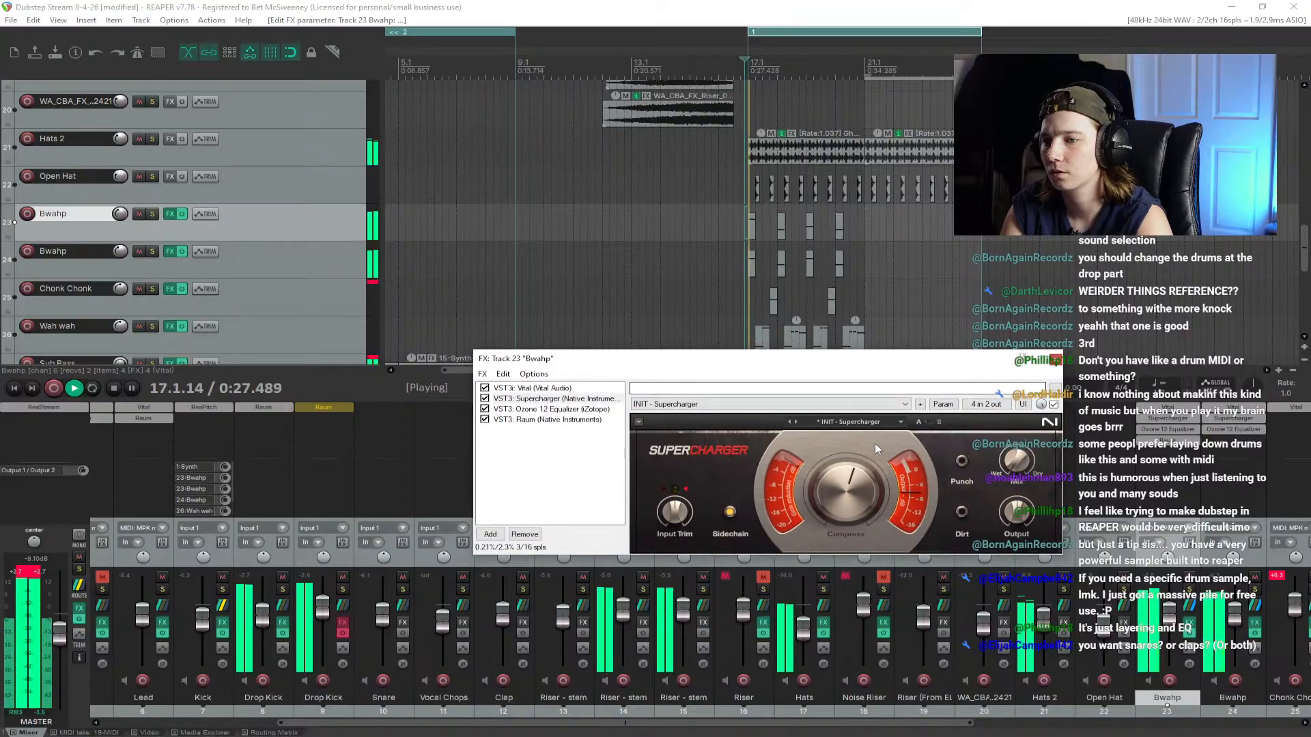
{"action": "key", "text": "space"}
{"action": "key", "text": "space"}
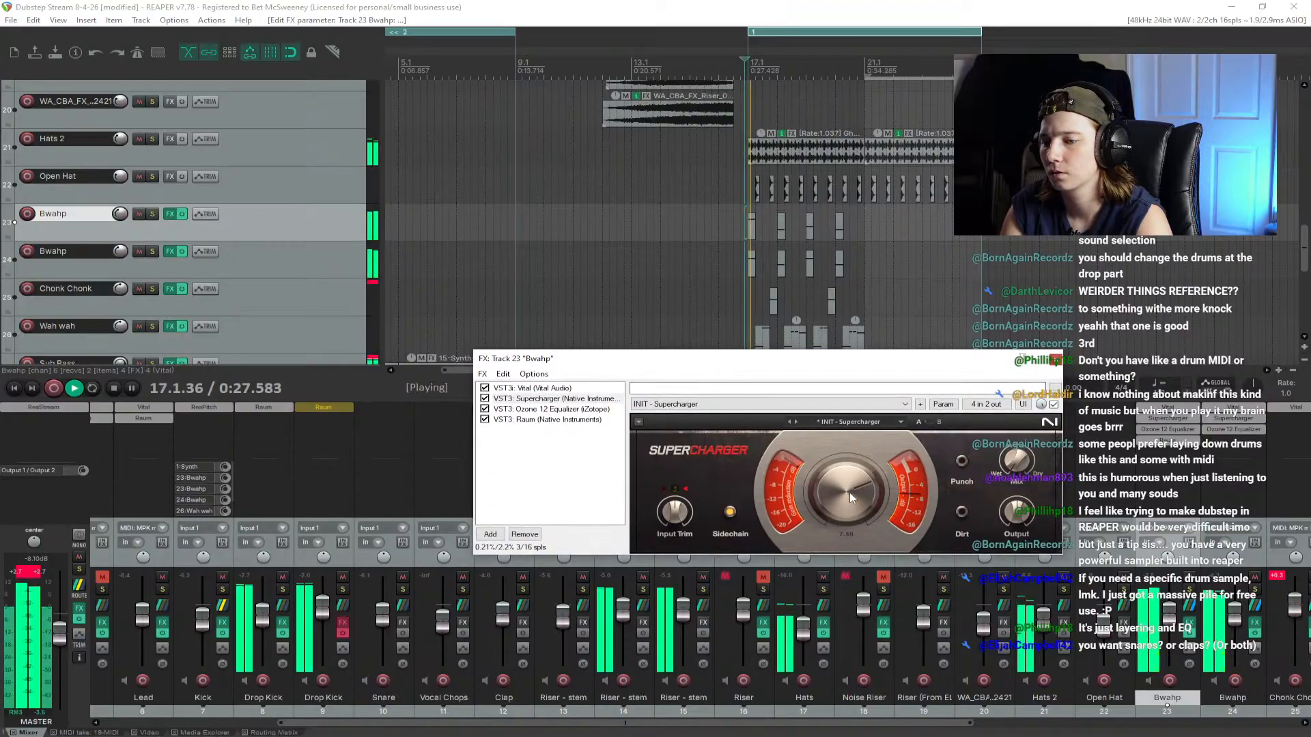
{"action": "key", "text": "space"}
{"action": "mouse_move", "coordinate": [850, 493]}
{"action": "left_mouse_down"}
{"action": "mouse_move", "coordinate": [850, 477]}
{"action": "mouse_move", "coordinate": [850, 497]}
{"action": "left_mouse_up"}
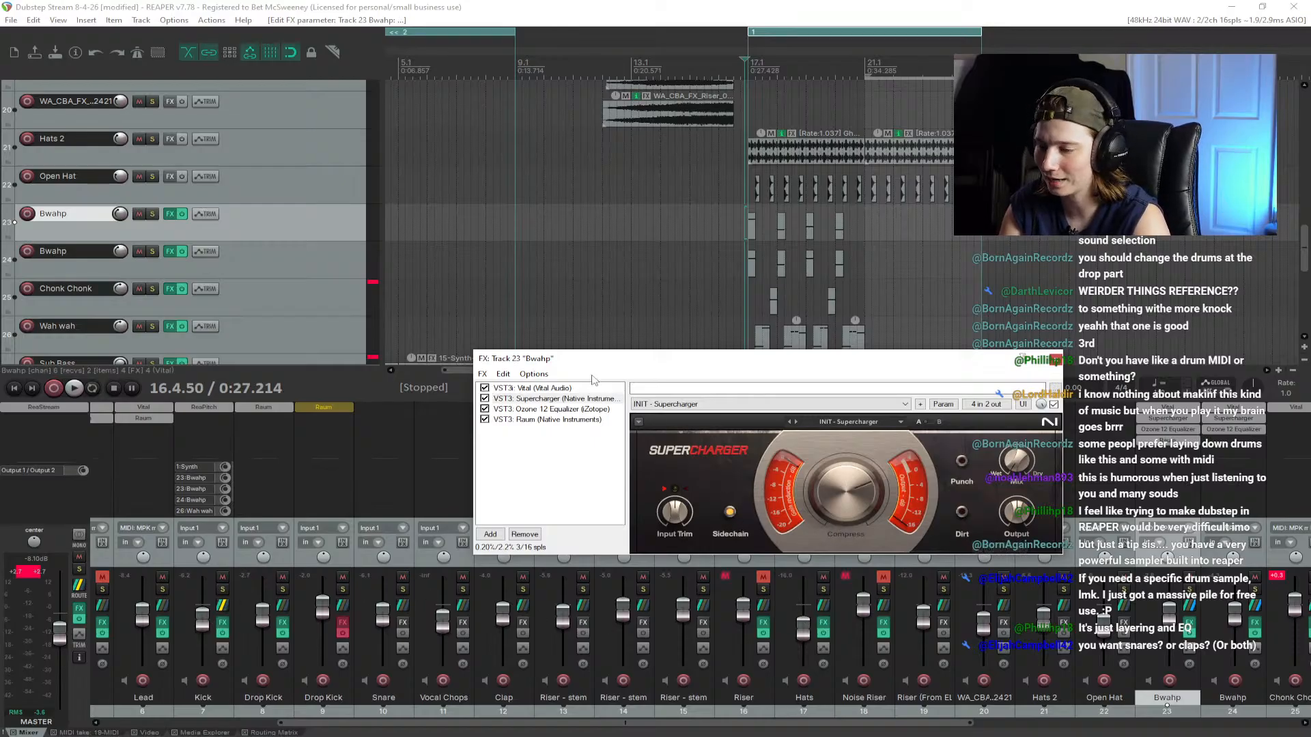
Step: Delete both receives from the Kick on track 7 in the routing of the Bwahp on track 23
{"action": "left_click", "coordinate": [1190, 635]}
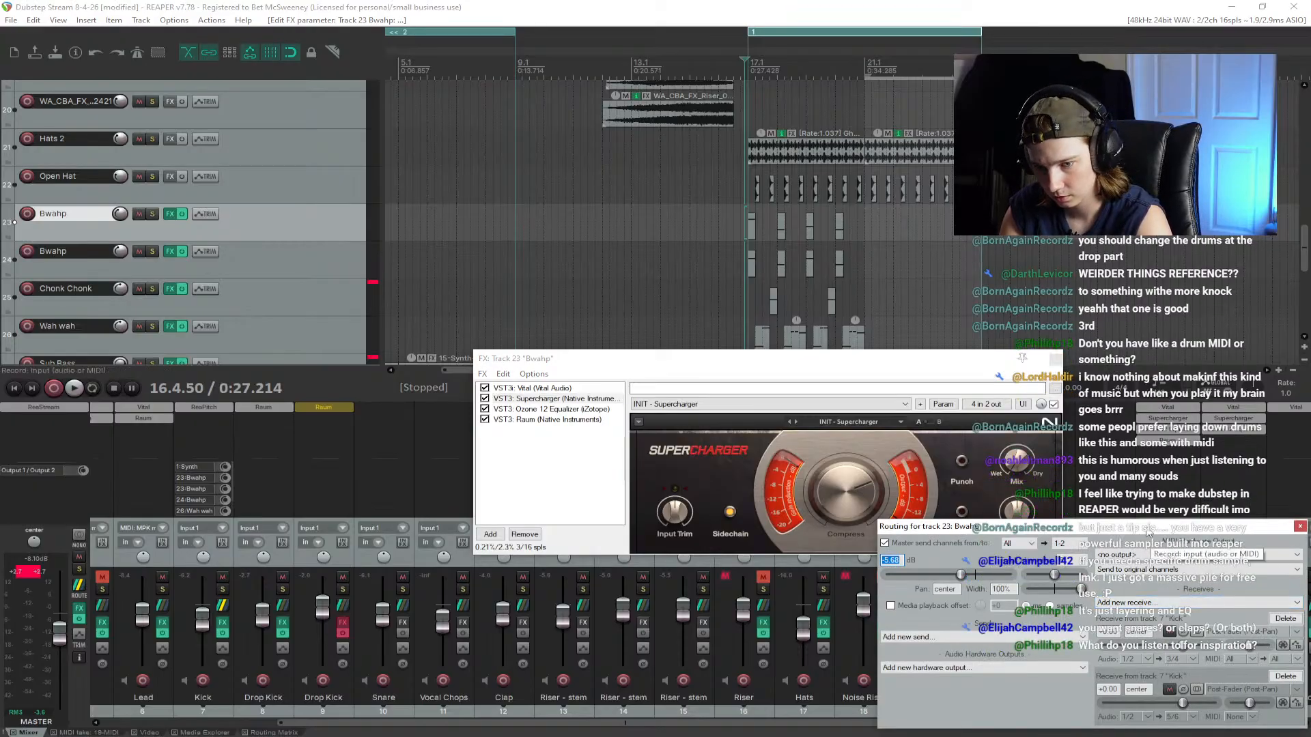
{"action": "left_click_drag", "start_coordinate": [1145, 525], "coordinate": [908, 344]}
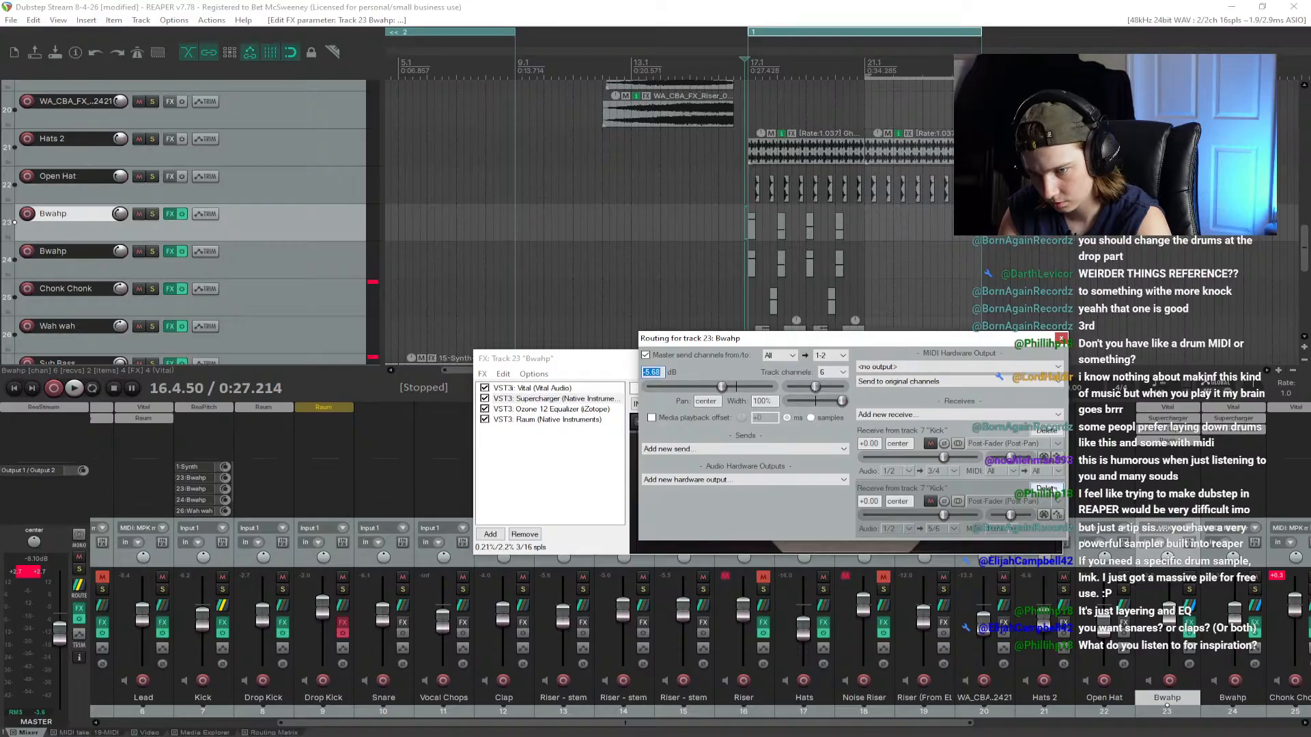
{"action": "left_click", "coordinate": [1046, 489]}
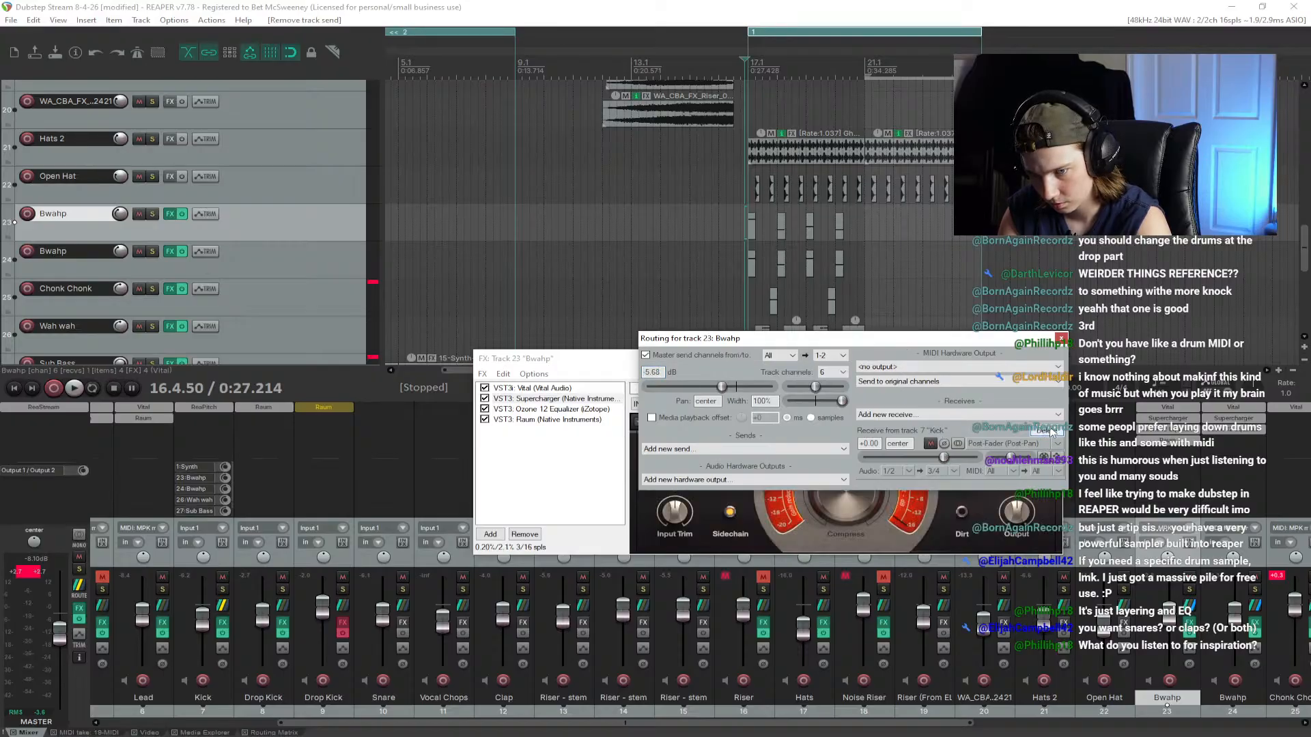
{"action": "left_click", "coordinate": [1050, 431]}
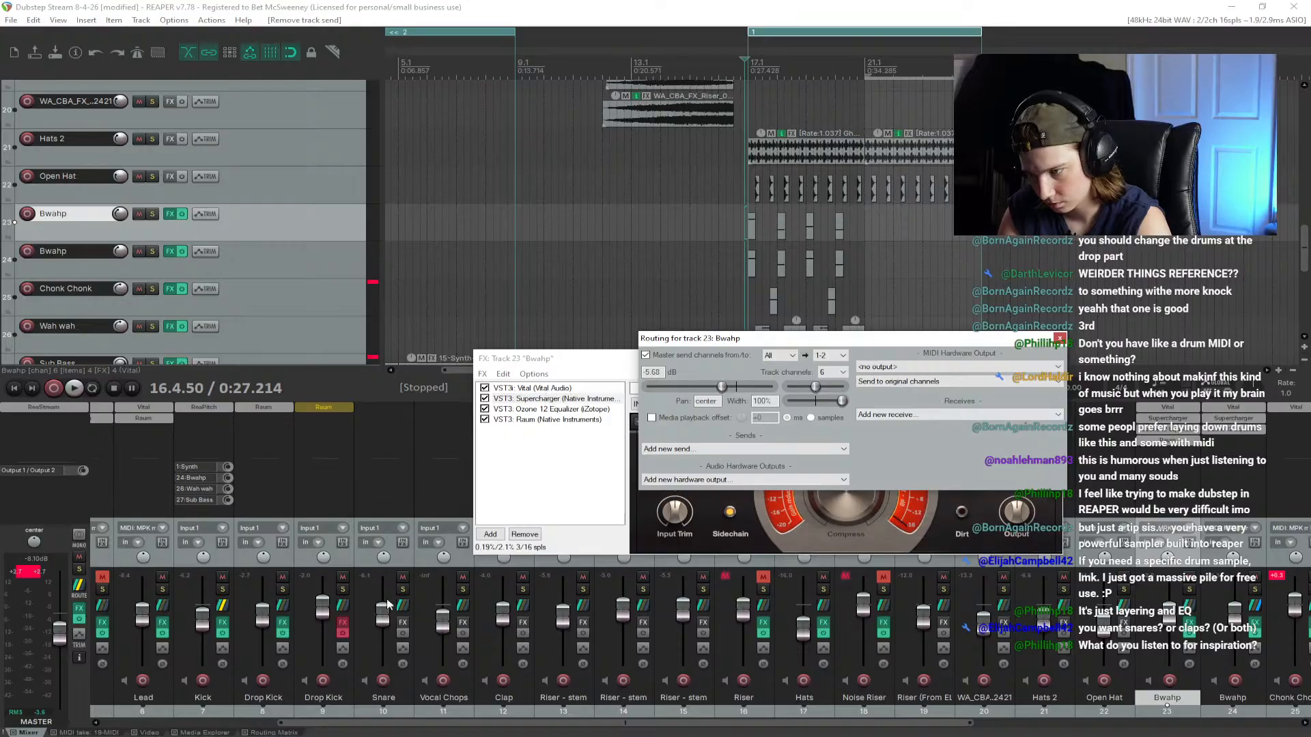
Step: Add a send from the Drop Kick on track 8 to the Bwahp on track 23, routing channels 1/2 to 7/8, and audition it
{"action": "left_click_drag", "start_coordinate": [285, 607], "coordinate": [742, 524]}
{"action": "key", "text": "space"}
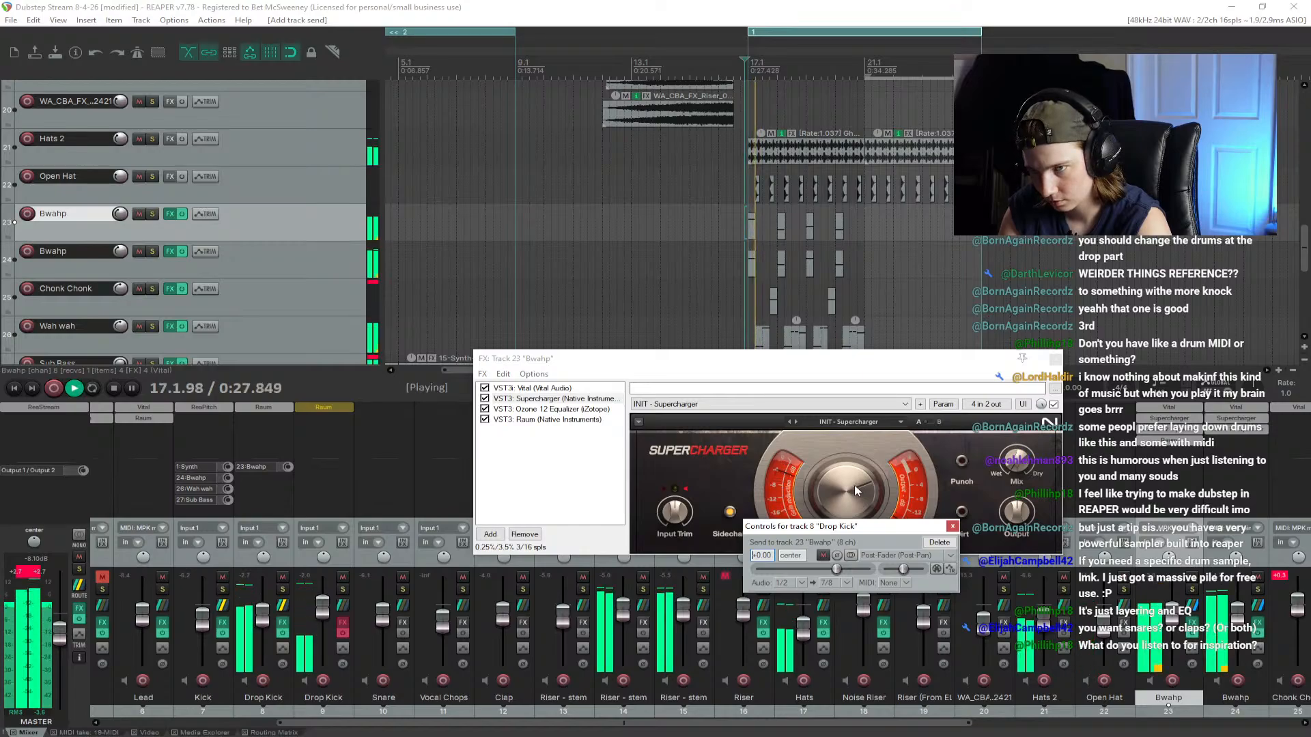
{"action": "key", "text": "space"}
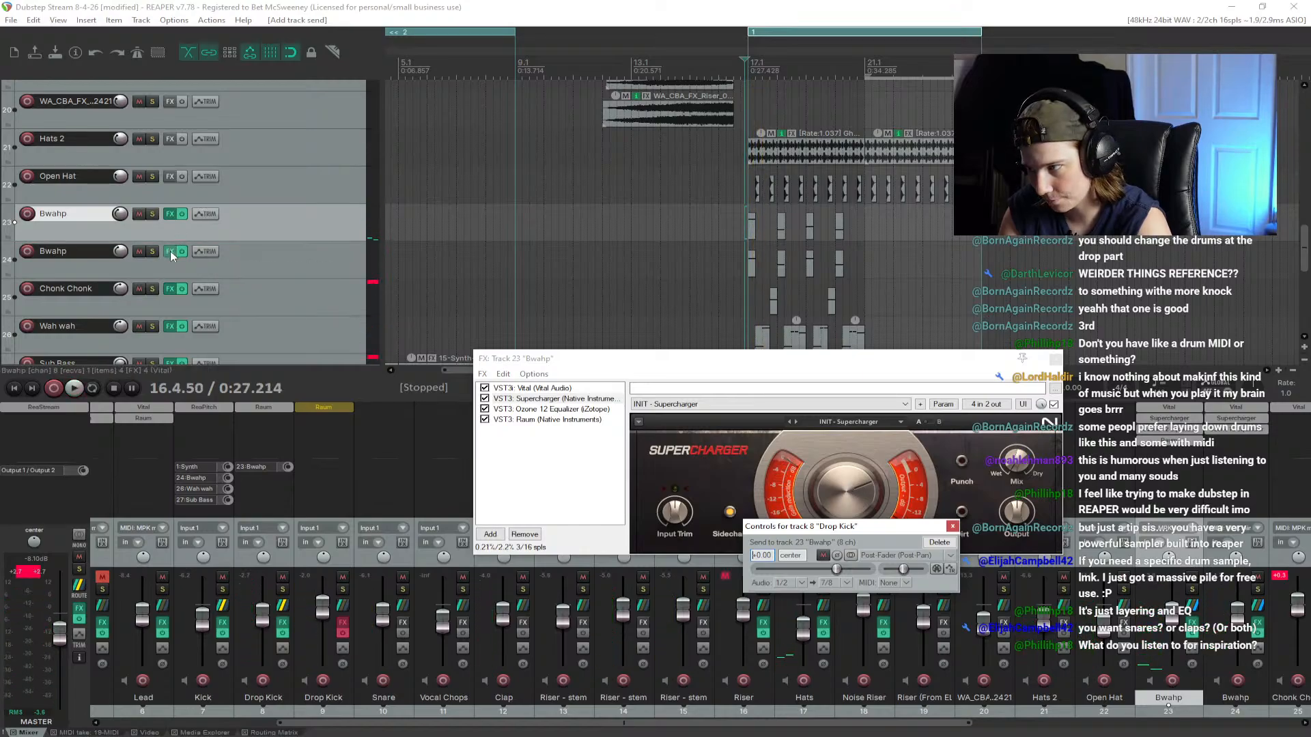
Step: Mute the Bwahp on track 24, play the start of the drop without it, and unmute it
{"action": "left_click", "coordinate": [191, 260]}
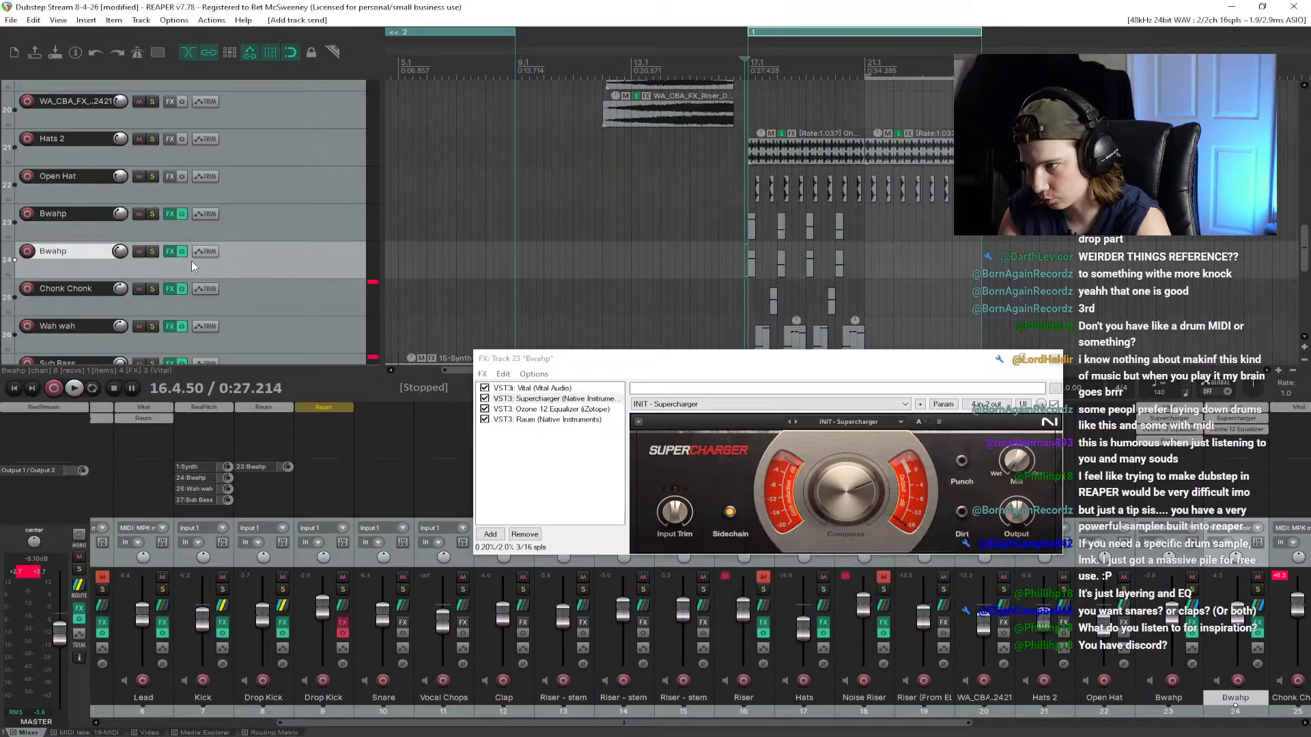
{"action": "left_click", "coordinate": [139, 251]}
{"action": "key", "text": "space"}
{"action": "key", "text": "space"}
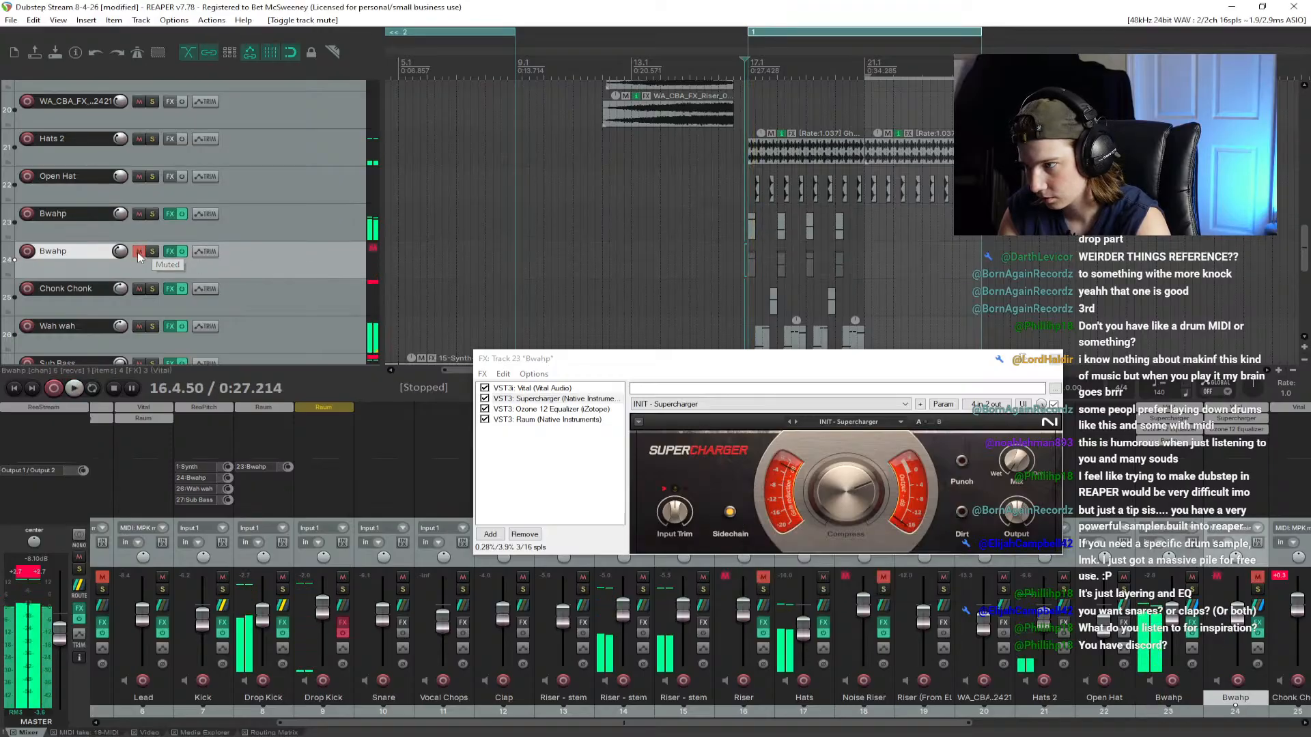
{"action": "left_click", "coordinate": [139, 251]}
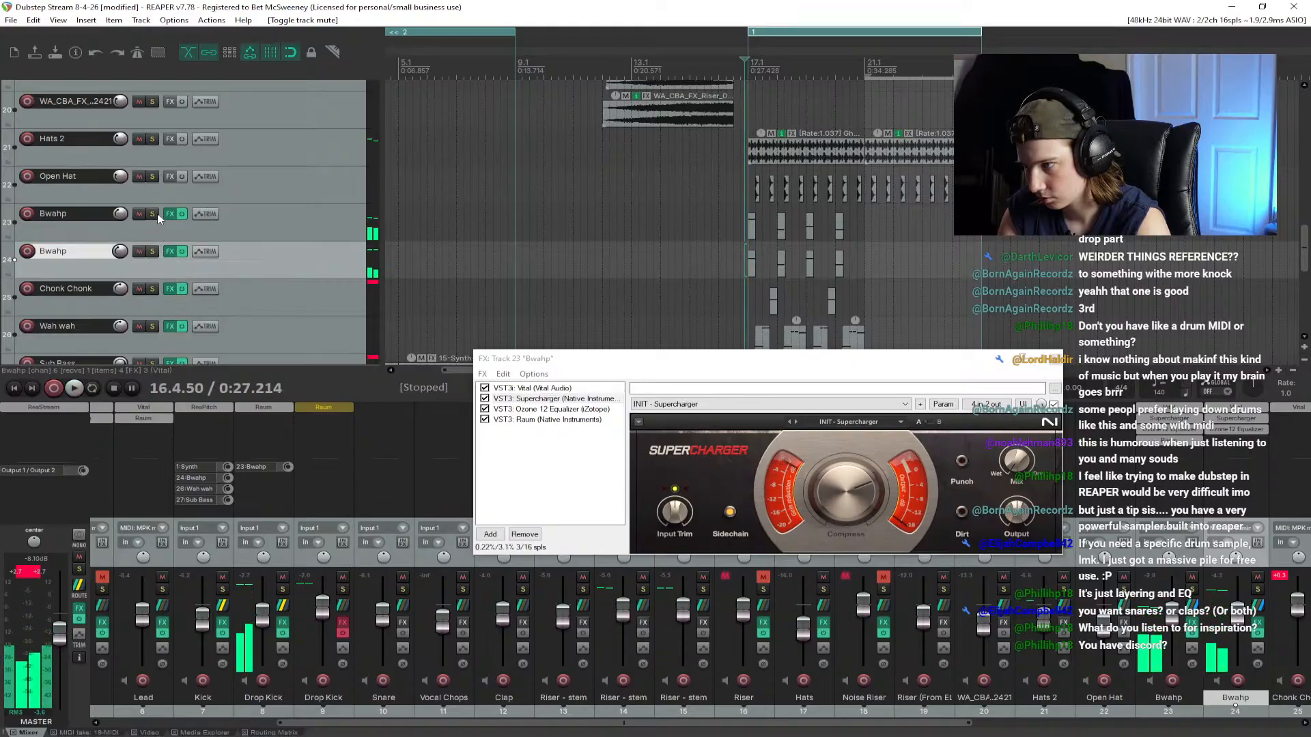
Step: Solo the Bwahps on tracks 23 and 24 and audition them together, followed by track 23 alone
{"action": "left_click", "coordinate": [153, 252]}
{"action": "left_click", "coordinate": [153, 252]}
{"action": "key", "text": "space"}
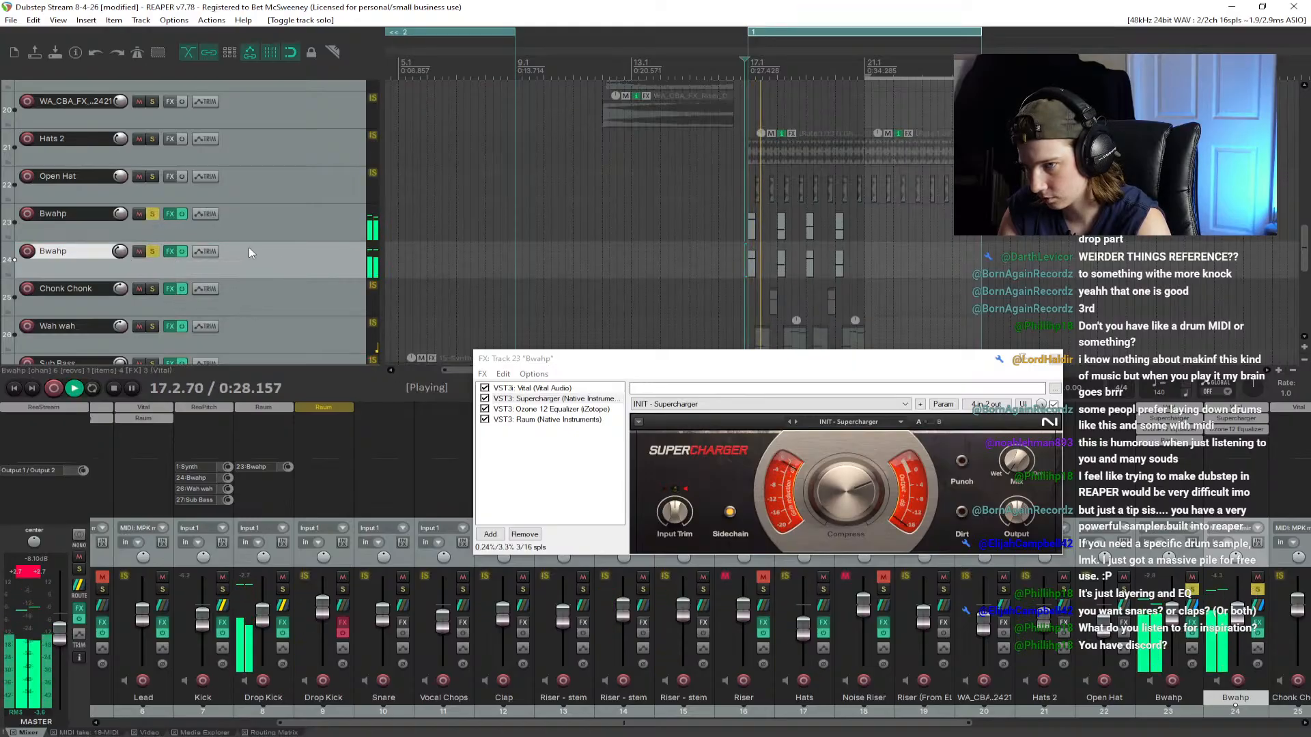
{"action": "key", "text": "space"}
{"action": "left_click", "coordinate": [158, 250]}
{"action": "key", "text": "space"}
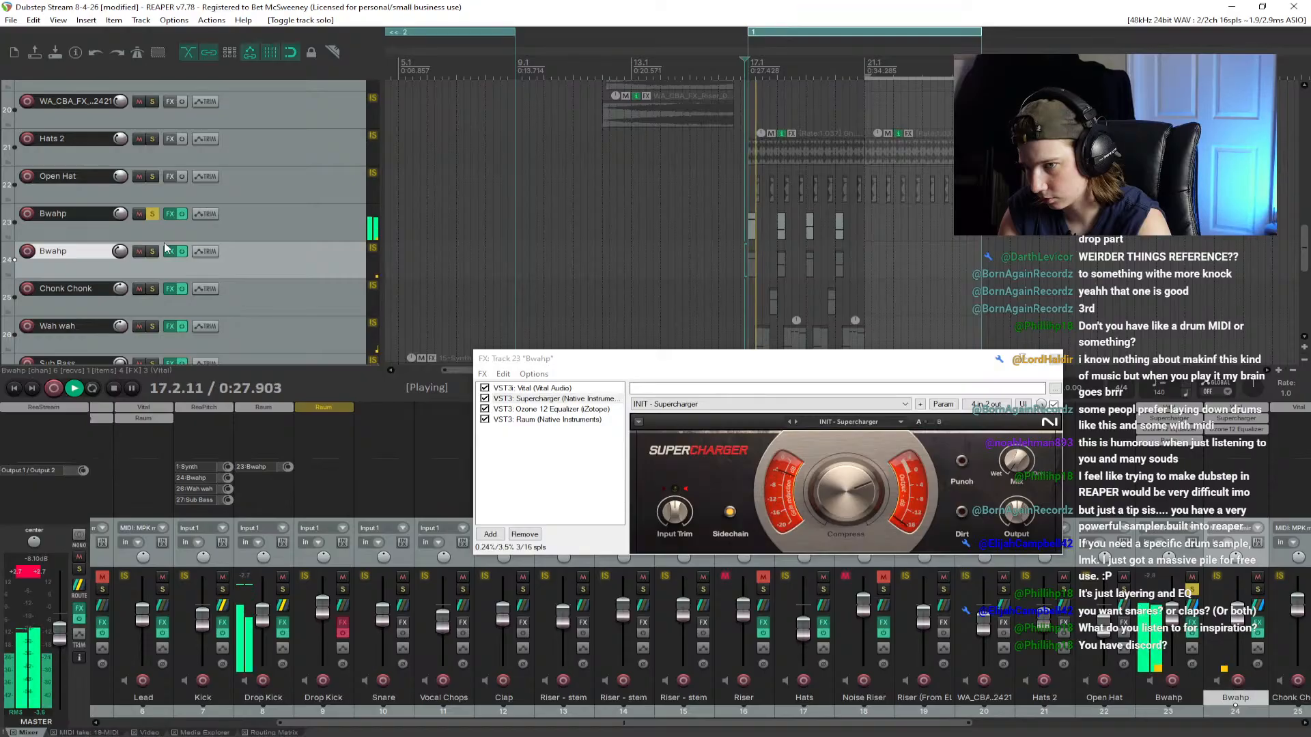
{"action": "key", "text": "space"}
Step: Unsolo the Bwahp on track 23, audition the one on track 24 in solo, and unsolo it
{"action": "left_click", "coordinate": [157, 217]}
{"action": "left_click", "coordinate": [156, 253]}
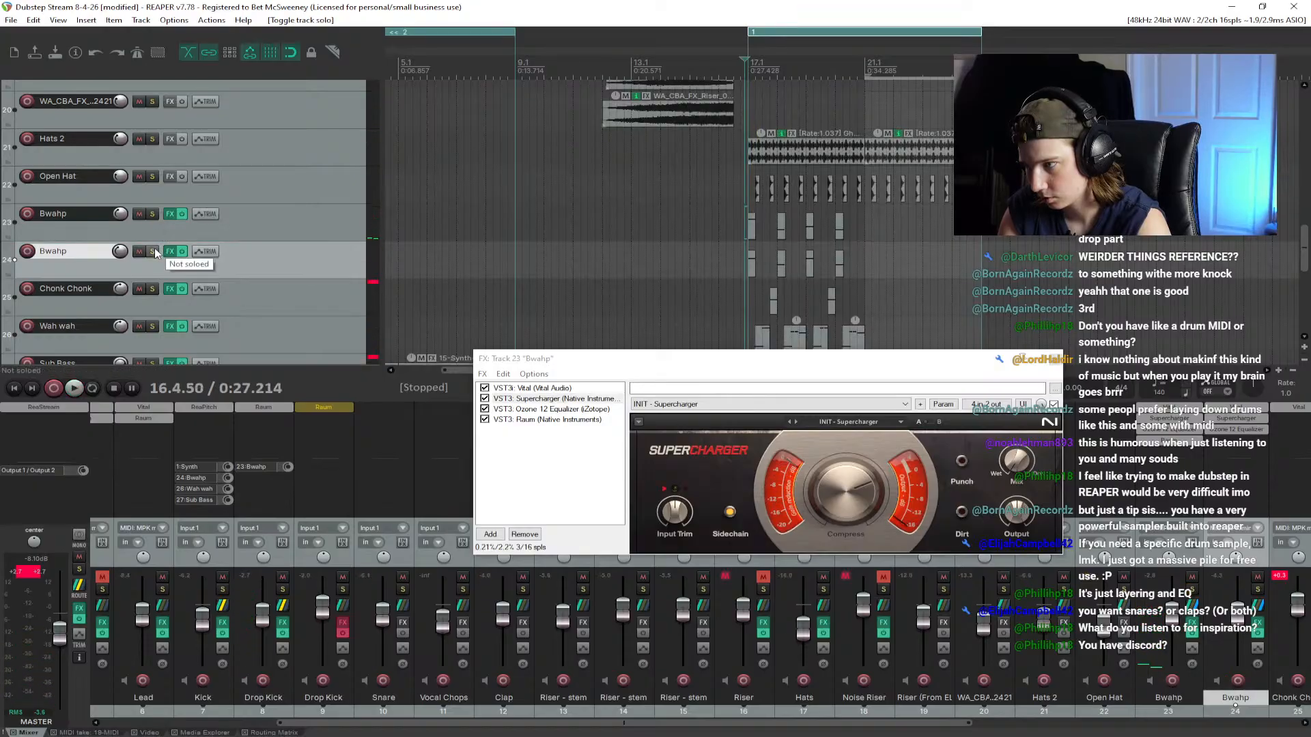
{"action": "key", "text": "space"}
{"action": "key", "text": "space"}
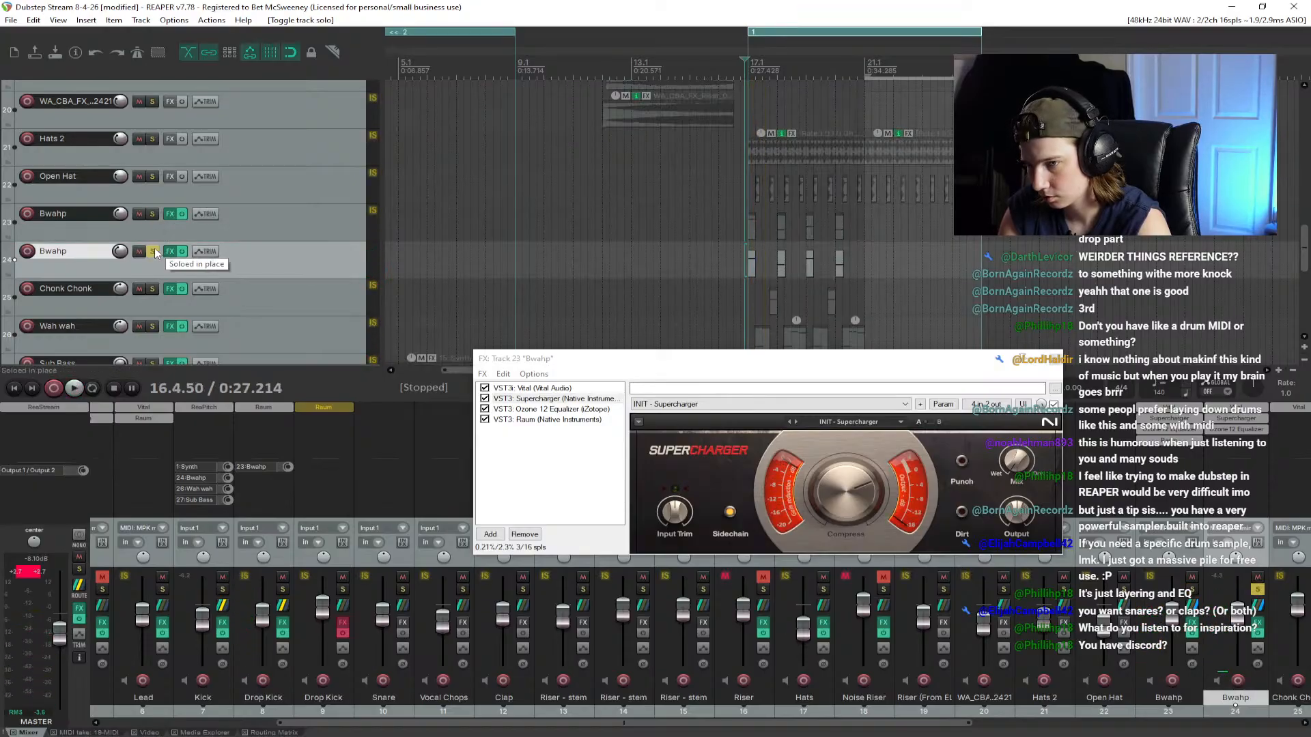
{"action": "left_click", "coordinate": [155, 253]}
Step: Rename the Bwahp on track 24 as Bwahp 2 and save the project
{"action": "double_click", "coordinate": [93, 215]}
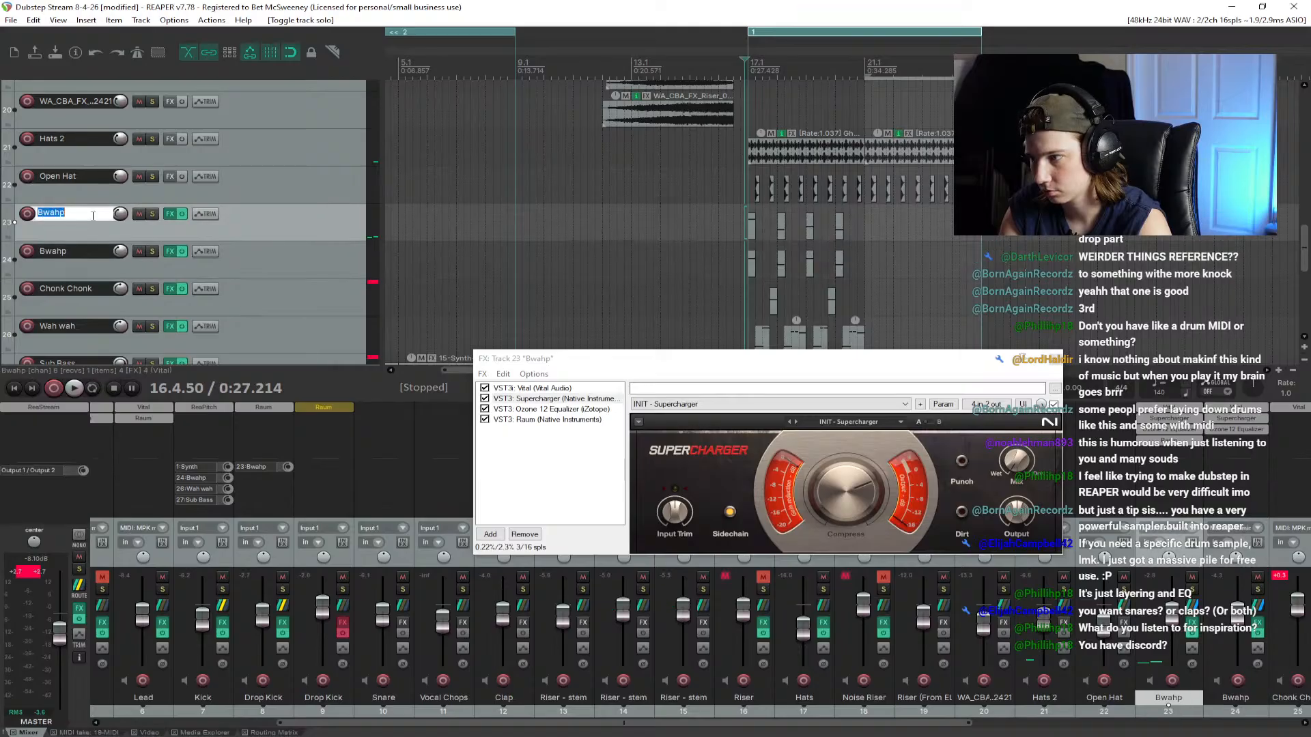
{"action": "double_click", "coordinate": [86, 250]}
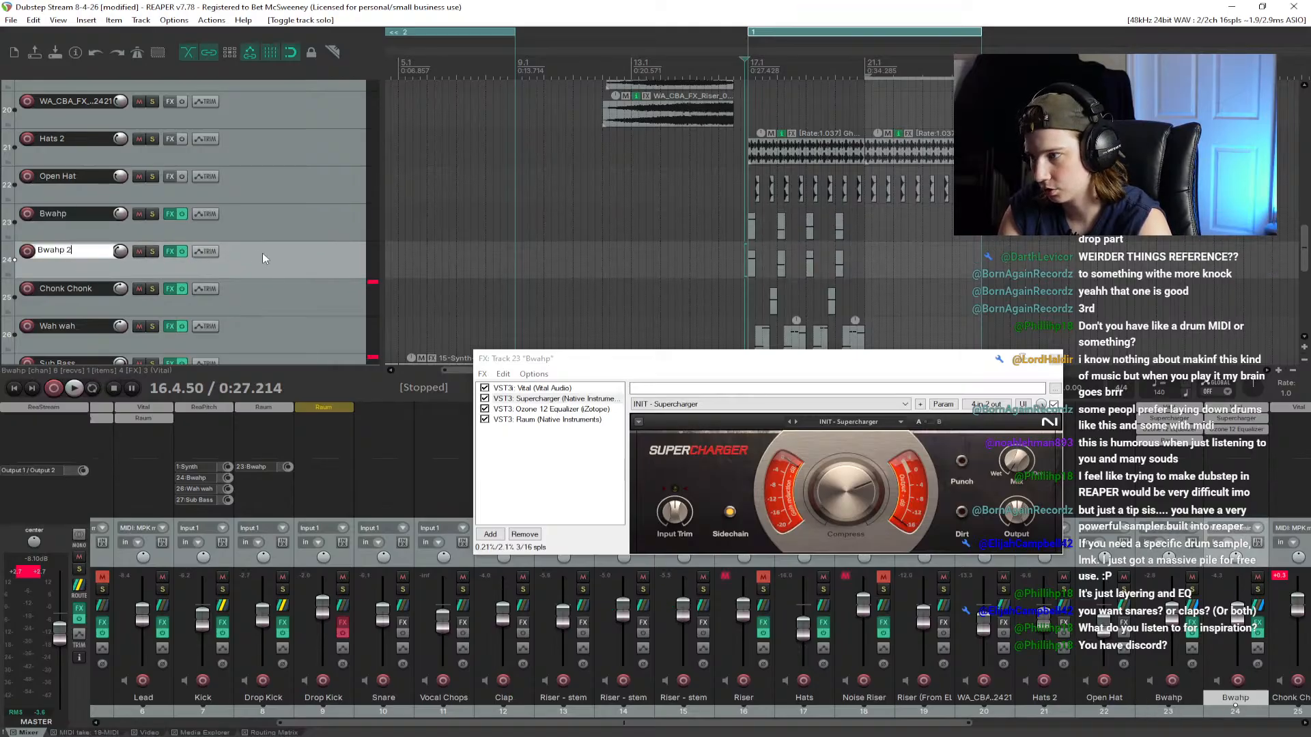
{"action": "type", "text": "2"}
{"action": "key", "text": "Return"}
{"action": "key", "text": "ctrl+s"}
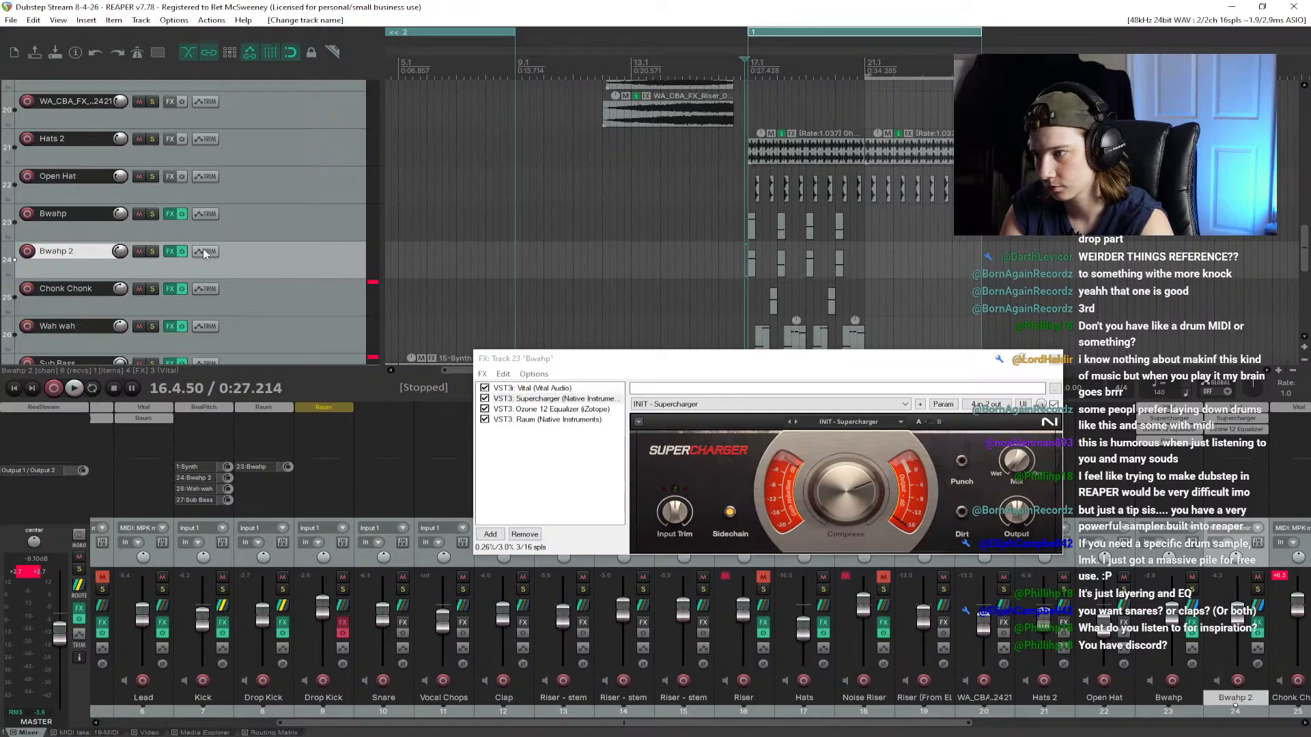
Step: Close the effects chain of the Bwahp on track 23 and show the Supercharger compressor of Bwahp 2
{"action": "left_click", "coordinate": [1056, 361]}
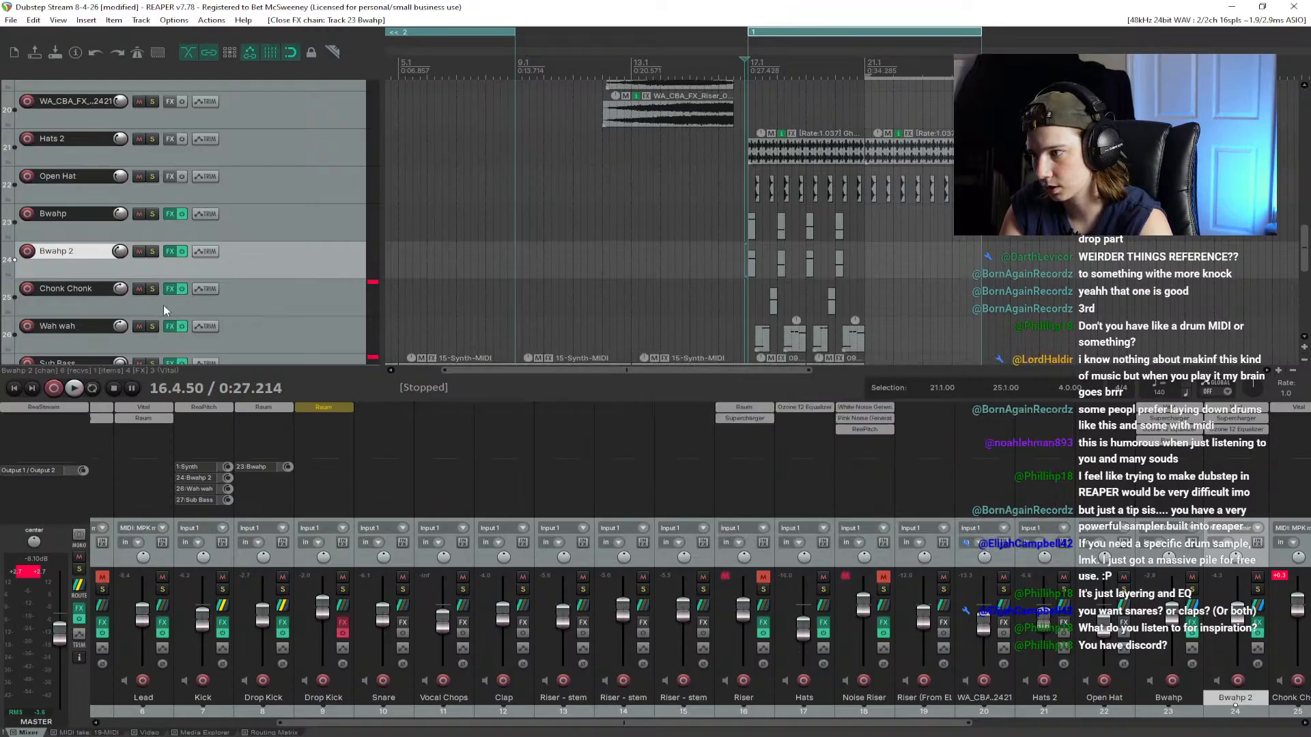
{"action": "left_click", "coordinate": [168, 253]}
{"action": "left_click", "coordinate": [213, 339]}
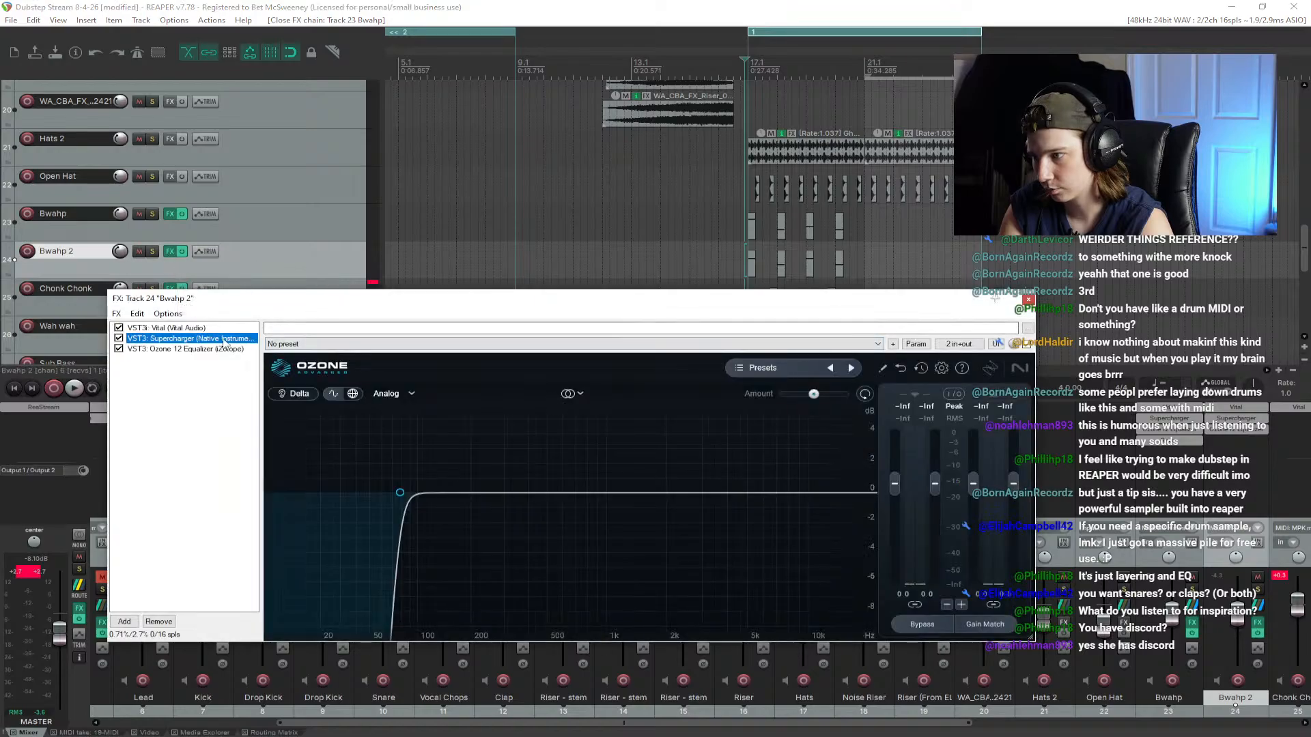
{"action": "left_click_drag", "start_coordinate": [395, 307], "coordinate": [699, 217]}
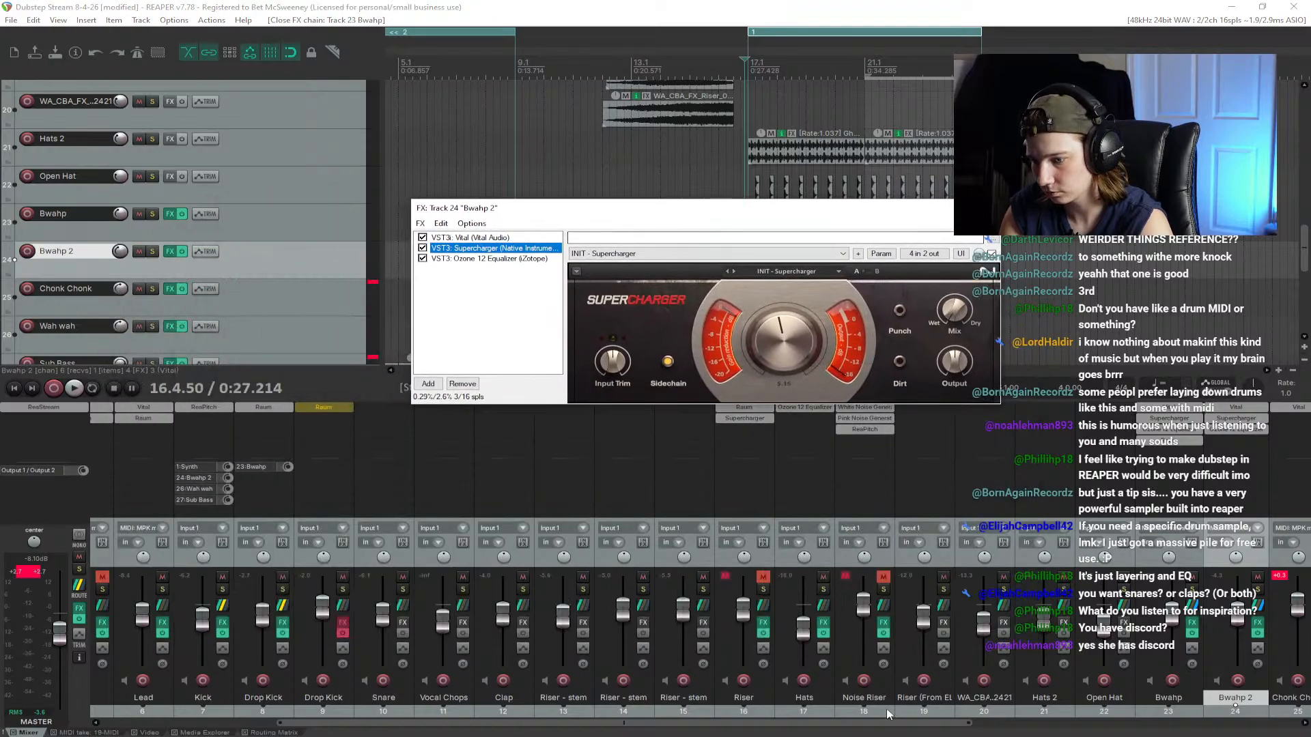
Step: Delete the receive from the Kick on track 7 in the routing of Bwahp 2
{"action": "left_click", "coordinate": [1257, 607]}
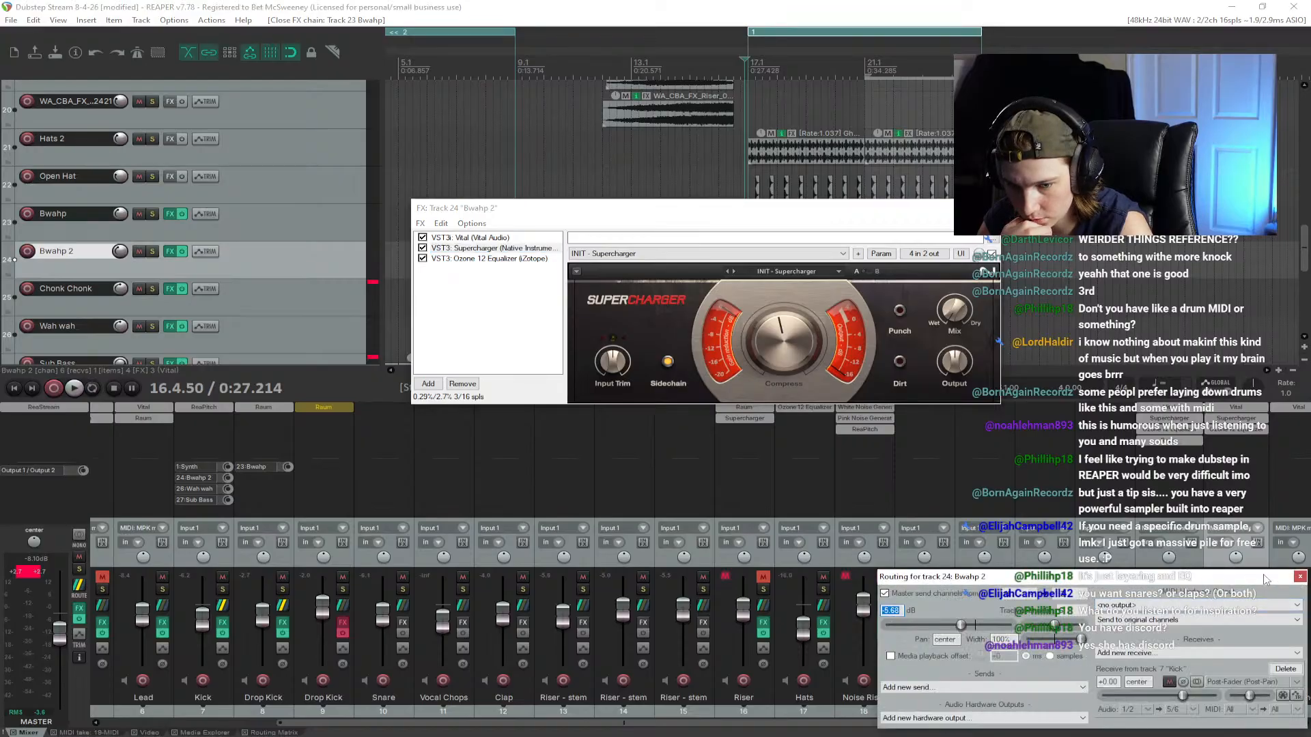
{"action": "left_click_drag", "start_coordinate": [1266, 580], "coordinate": [1126, 451]}
{"action": "left_click", "coordinate": [1145, 540]}
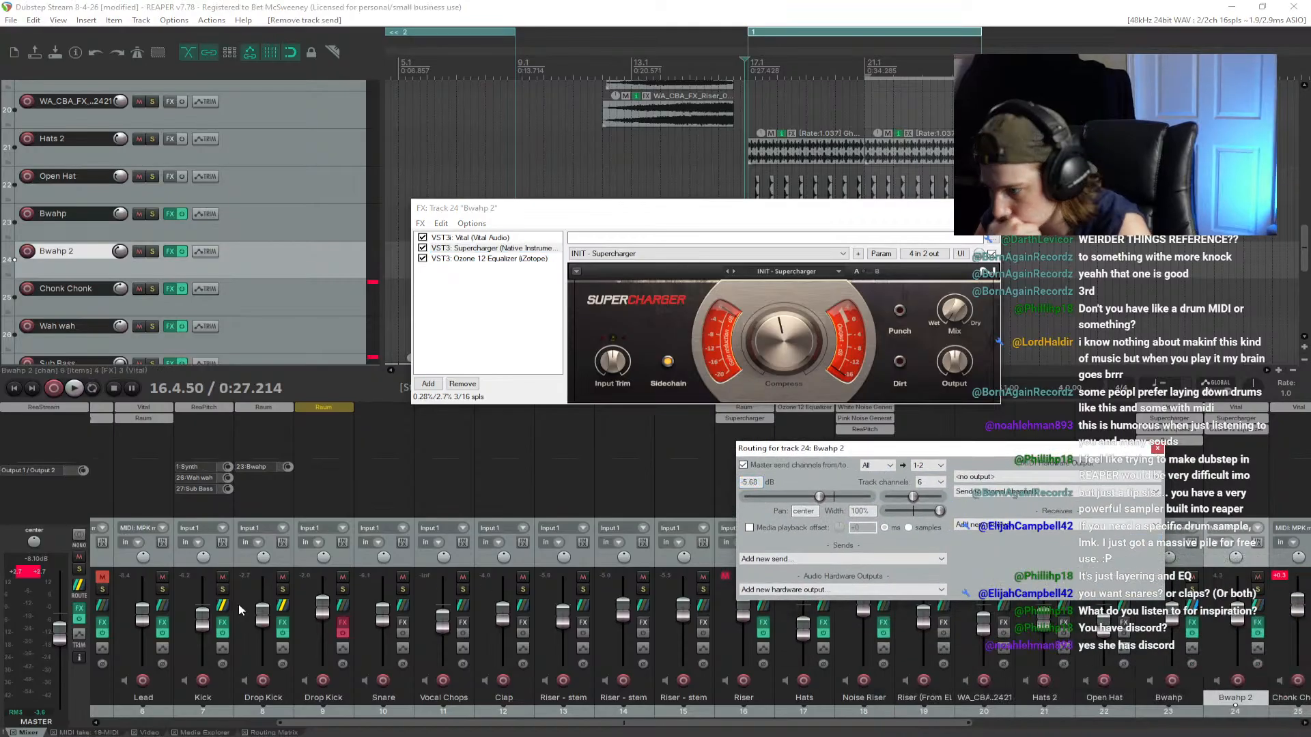
Step: Add a send from the Drop Kick on track 8 to Bwahp 2, routing channels 1/2 to 7/8, and audition it
{"action": "left_click", "coordinate": [504, 451]}
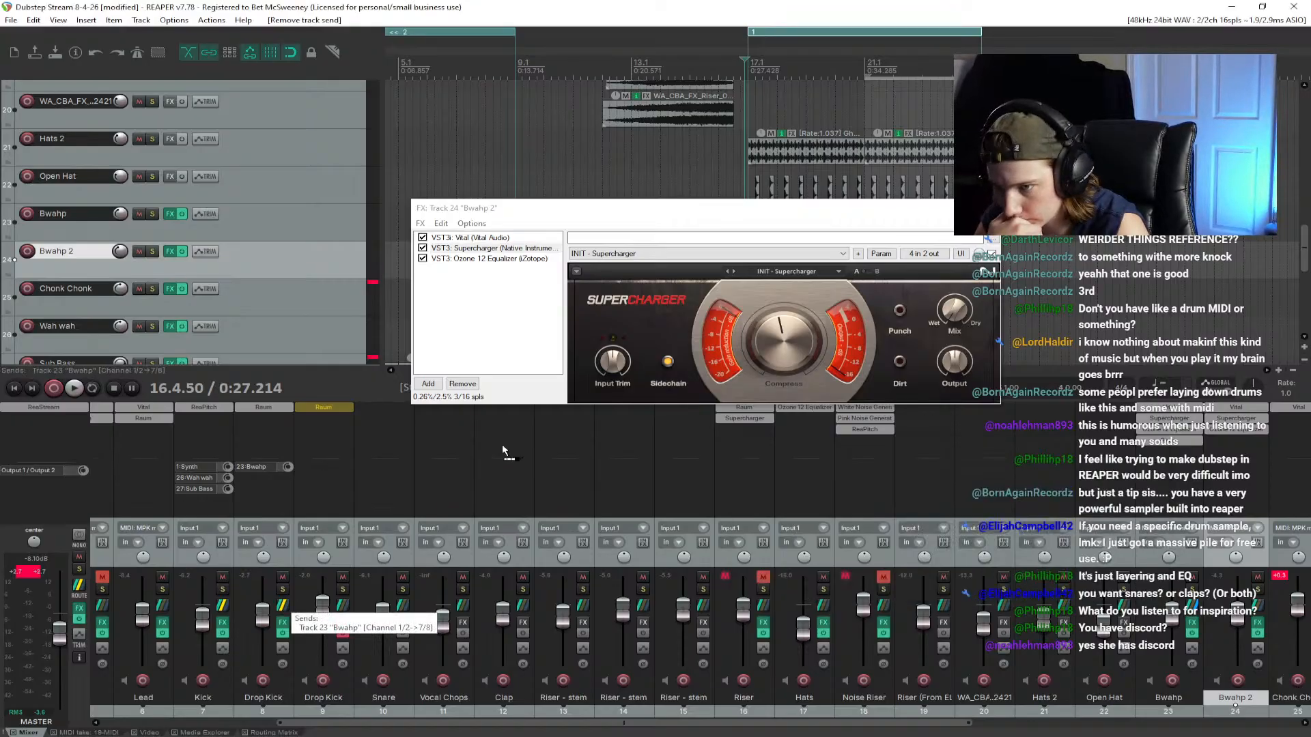
{"action": "left_click_drag", "start_coordinate": [503, 451], "coordinate": [676, 361]}
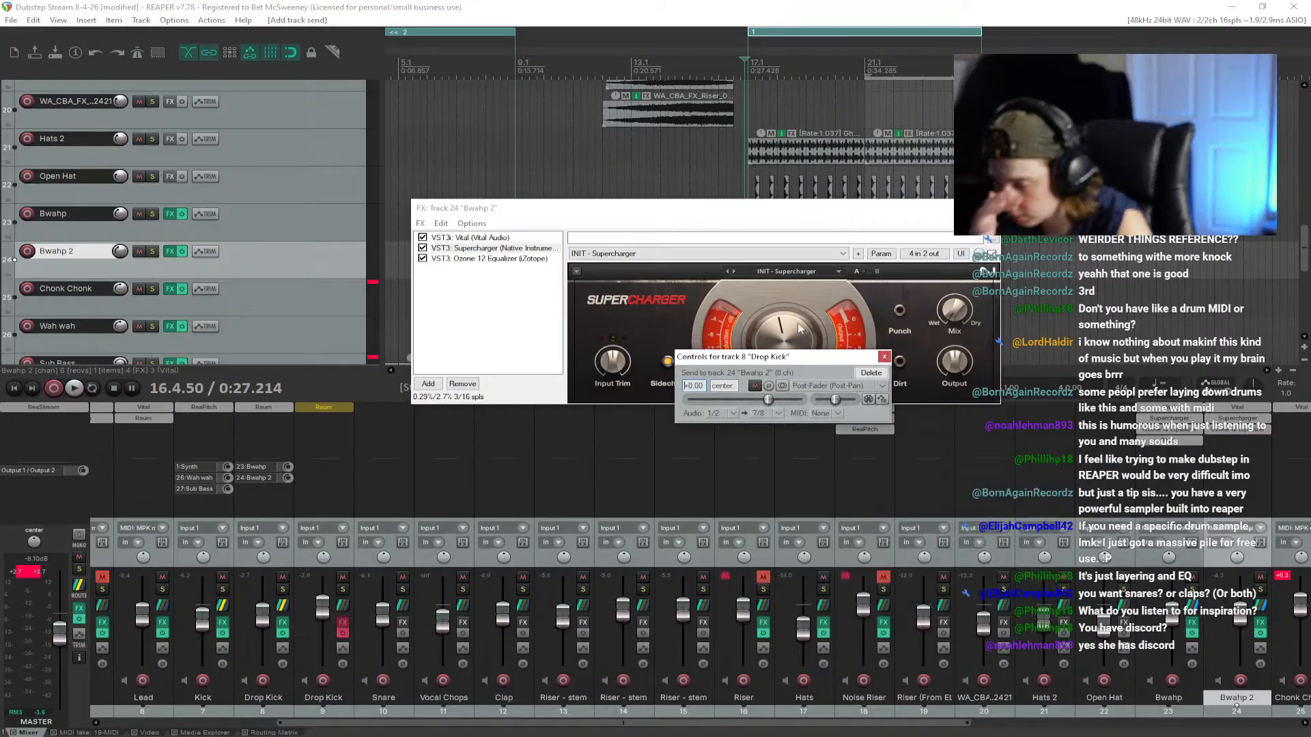
{"action": "key", "text": "space"}
{"action": "key", "text": "space"}
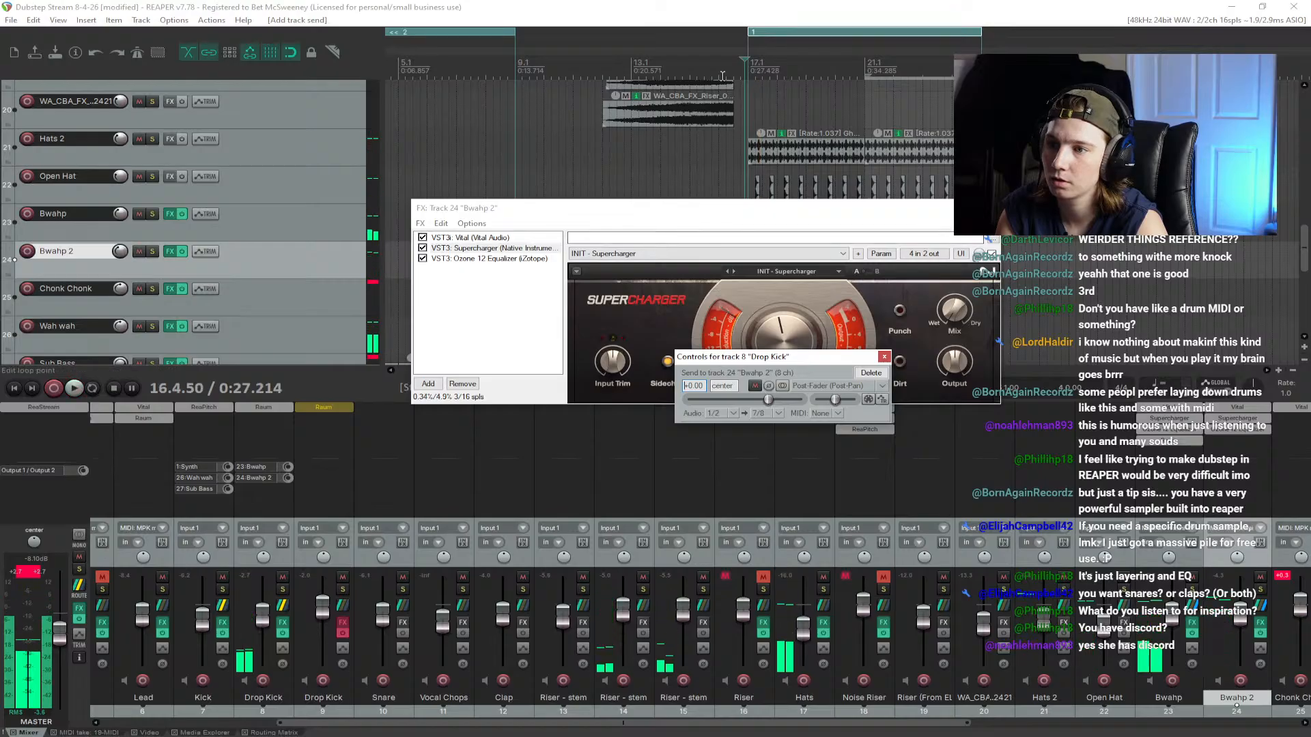
Step: Play into the drop from 16.2.00 to check the sidechaining, and close the effects chain of Bwahp 2
{"action": "left_click", "coordinate": [724, 77]}
{"action": "key", "text": "space"}
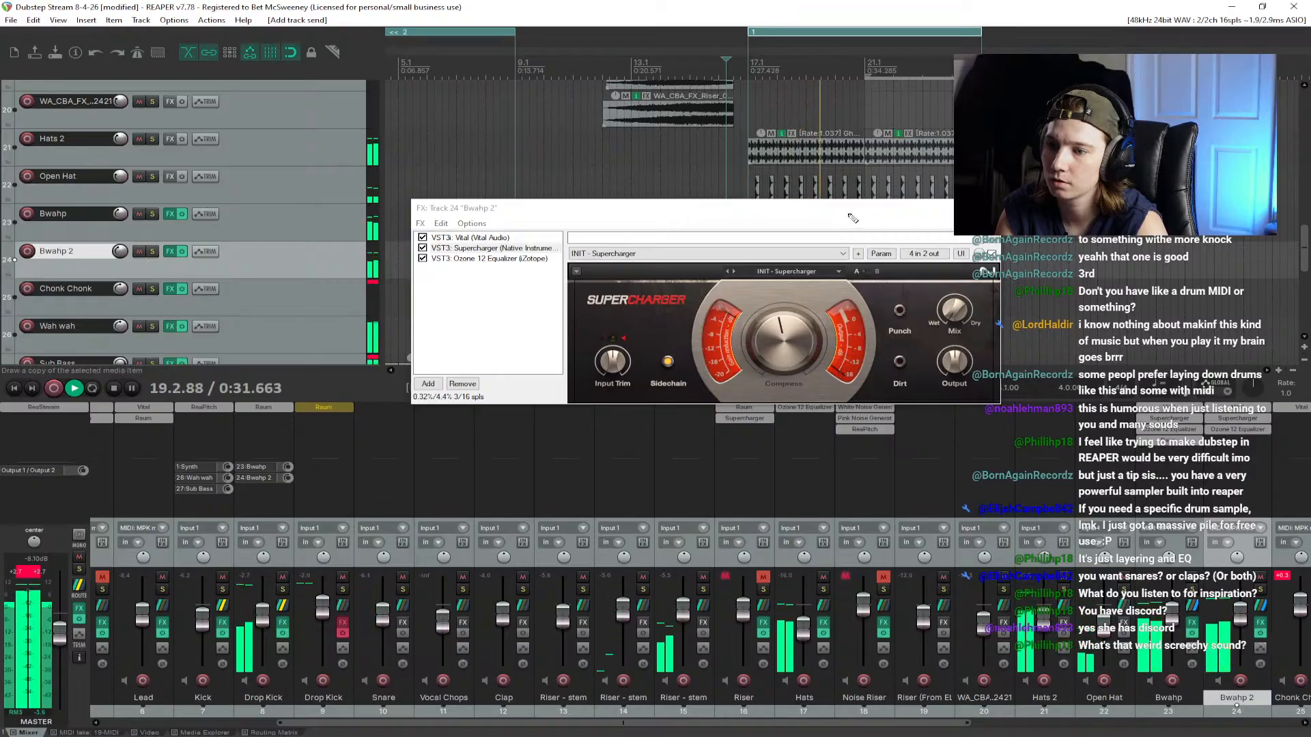
{"action": "key", "text": "space"}
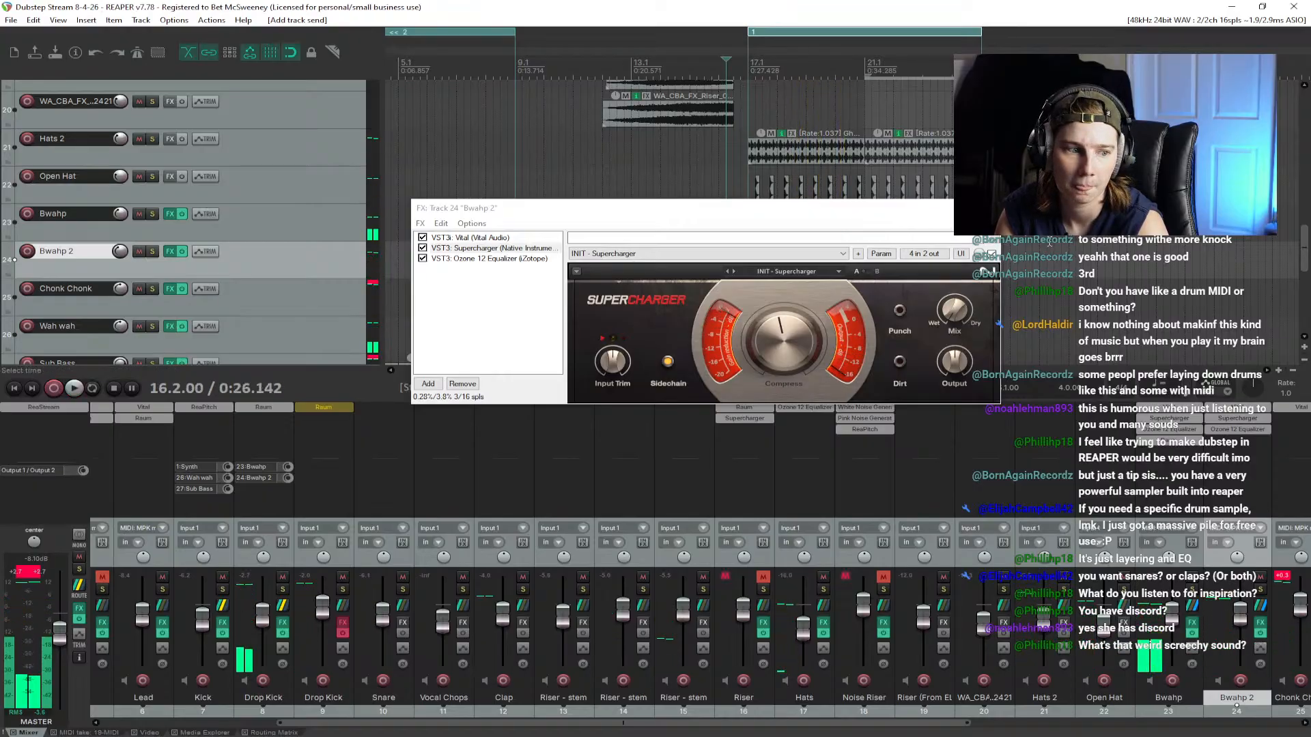
{"action": "left_click", "coordinate": [995, 207]}
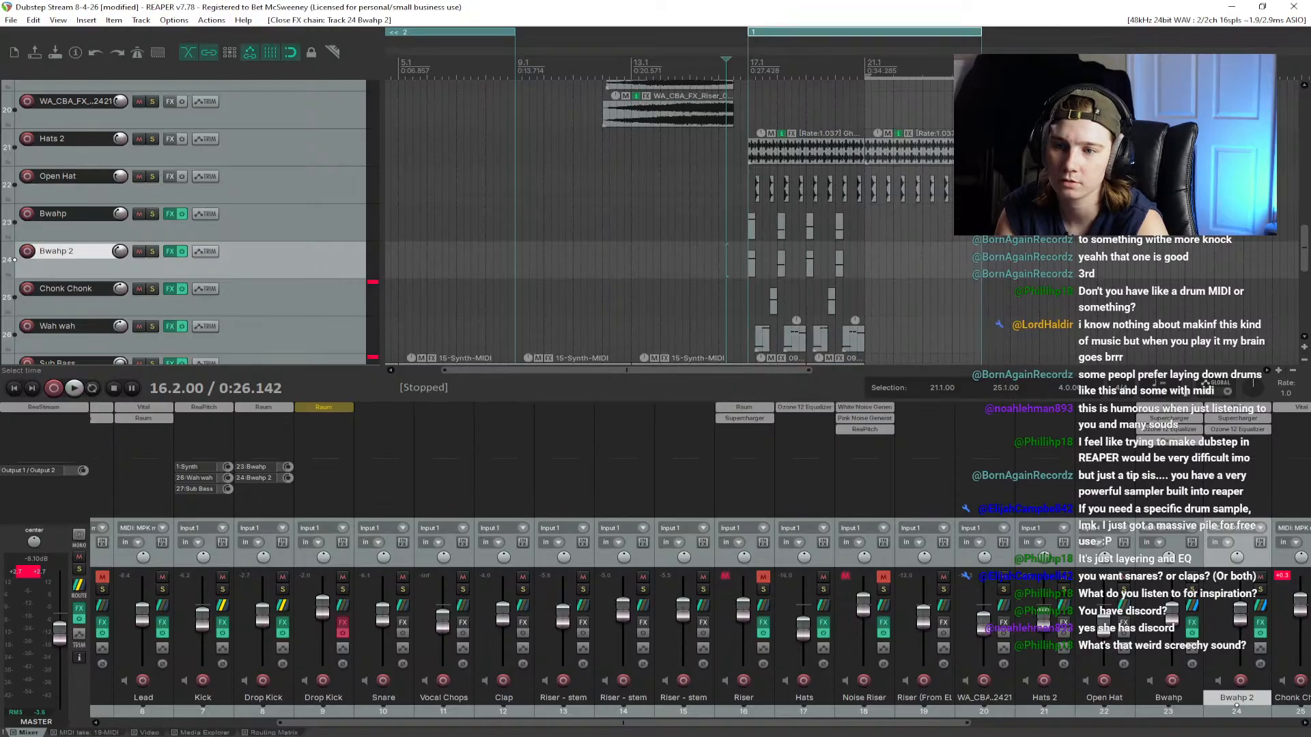
Step: Play into the drop again while checking the levels of the Chonk Chonk, Wah wah and Sub Bass tracks
{"action": "scroll", "coordinate": [306, 309], "scroll_direction": "down", "scroll_amount": 5}
{"action": "scroll", "coordinate": [334, 286], "scroll_direction": "up", "scroll_amount": 2}
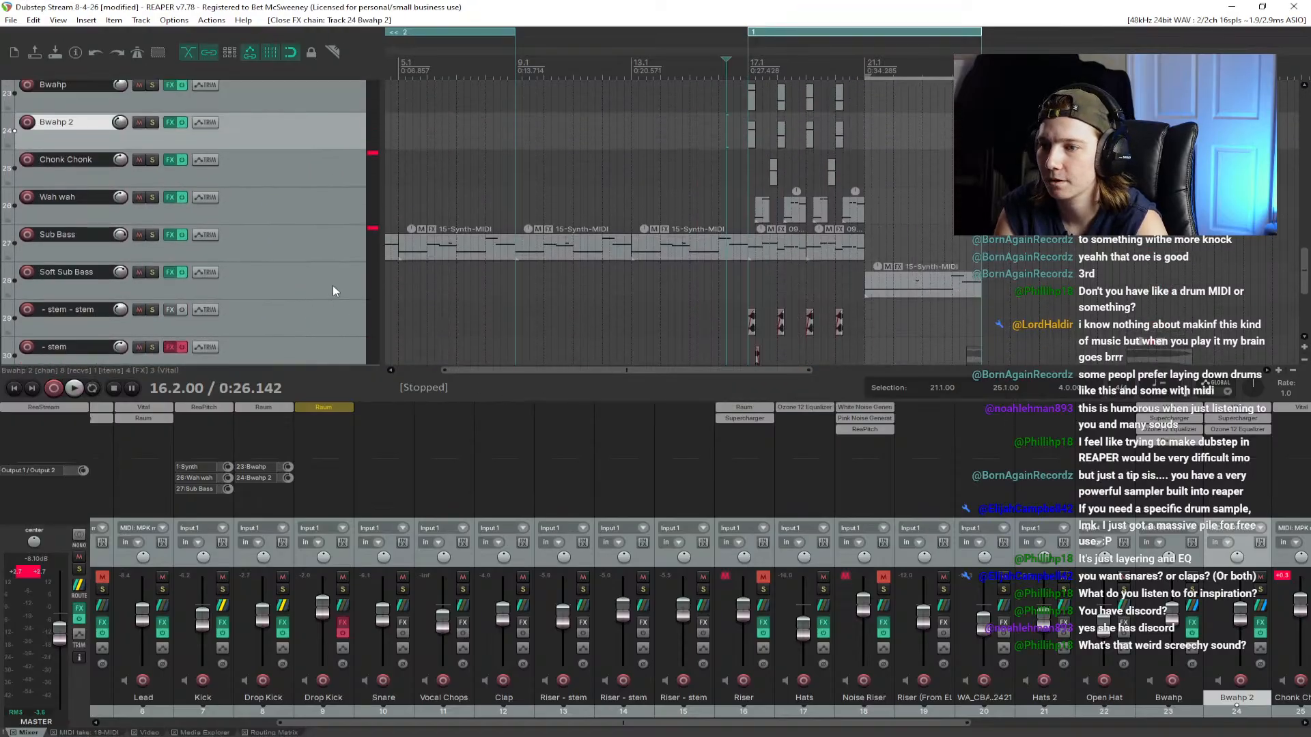
{"action": "key", "text": "space"}
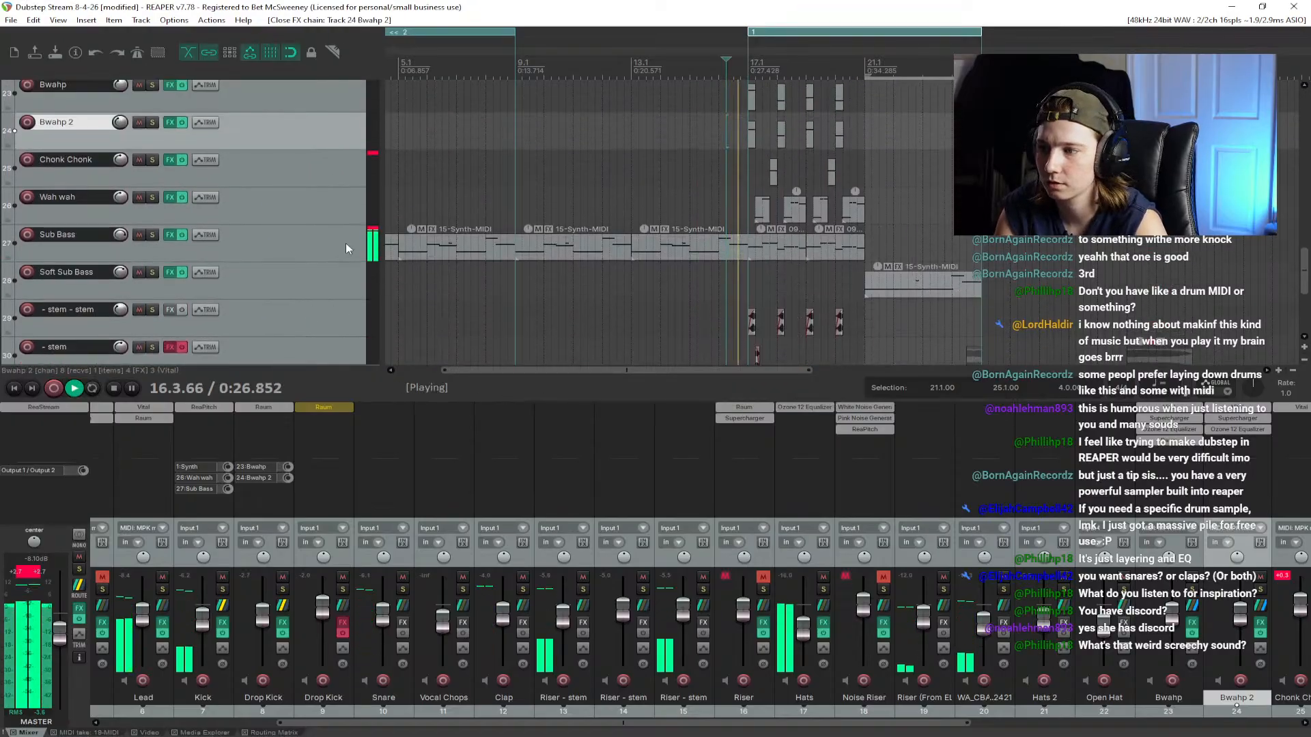
{"action": "key", "text": "space"}
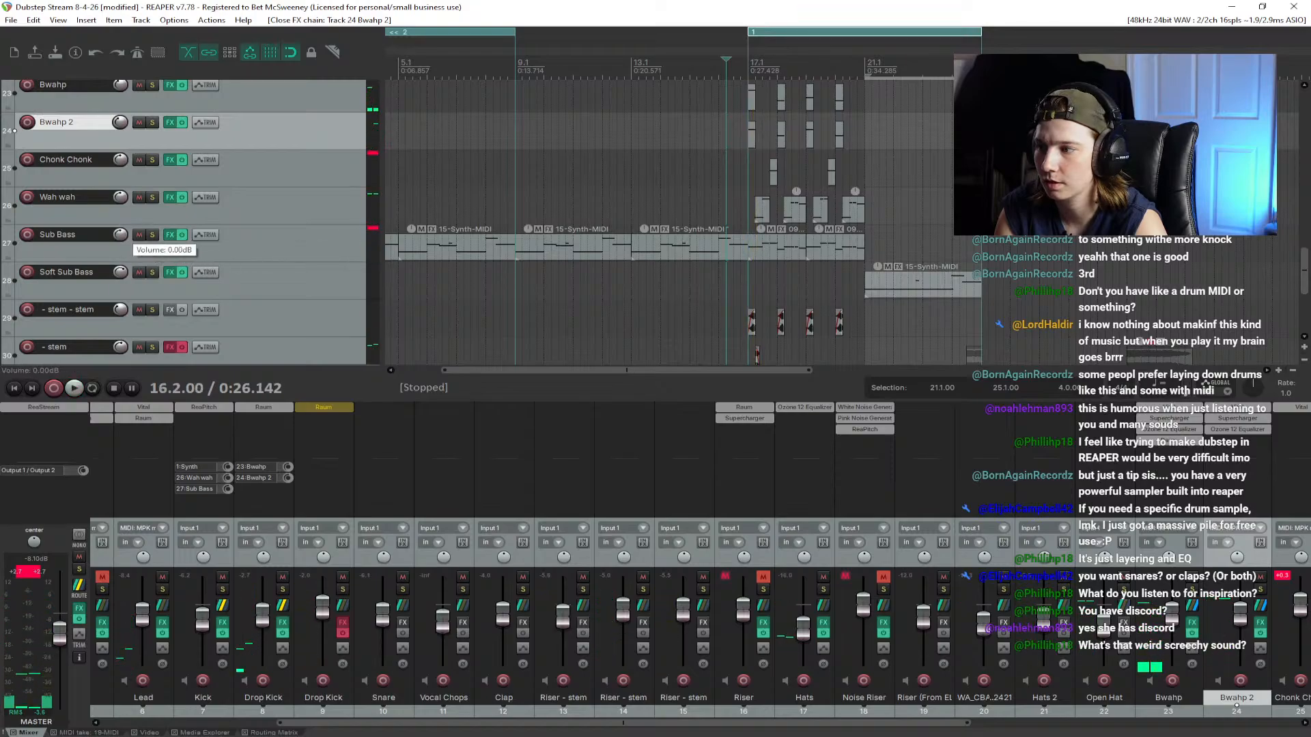
{"action": "key", "text": "space"}
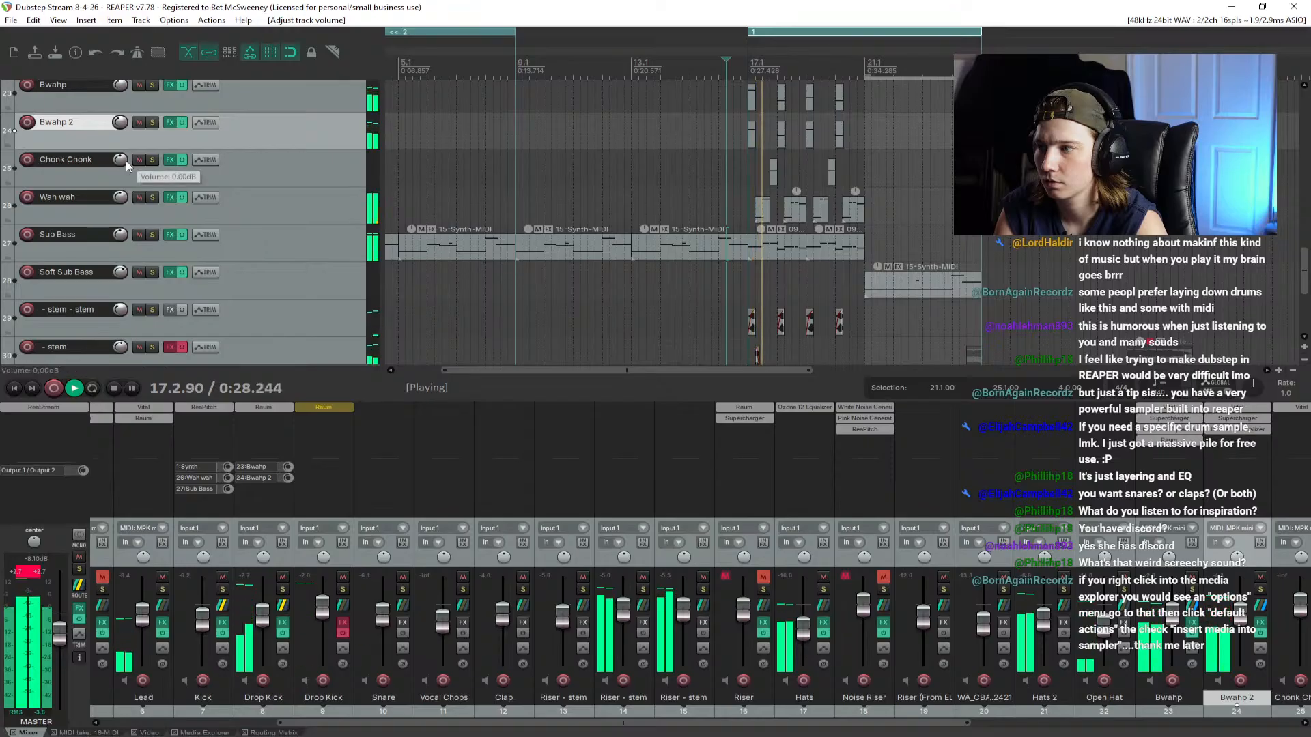
Step: Lower the master volume to -11.1 dB while the drop plays, clear the clipped peak readout, and save the project
{"action": "key", "text": "space"}
{"action": "scroll", "coordinate": [200, 306], "scroll_direction": "down", "scroll_amount": 5}
{"action": "key", "text": "space"}
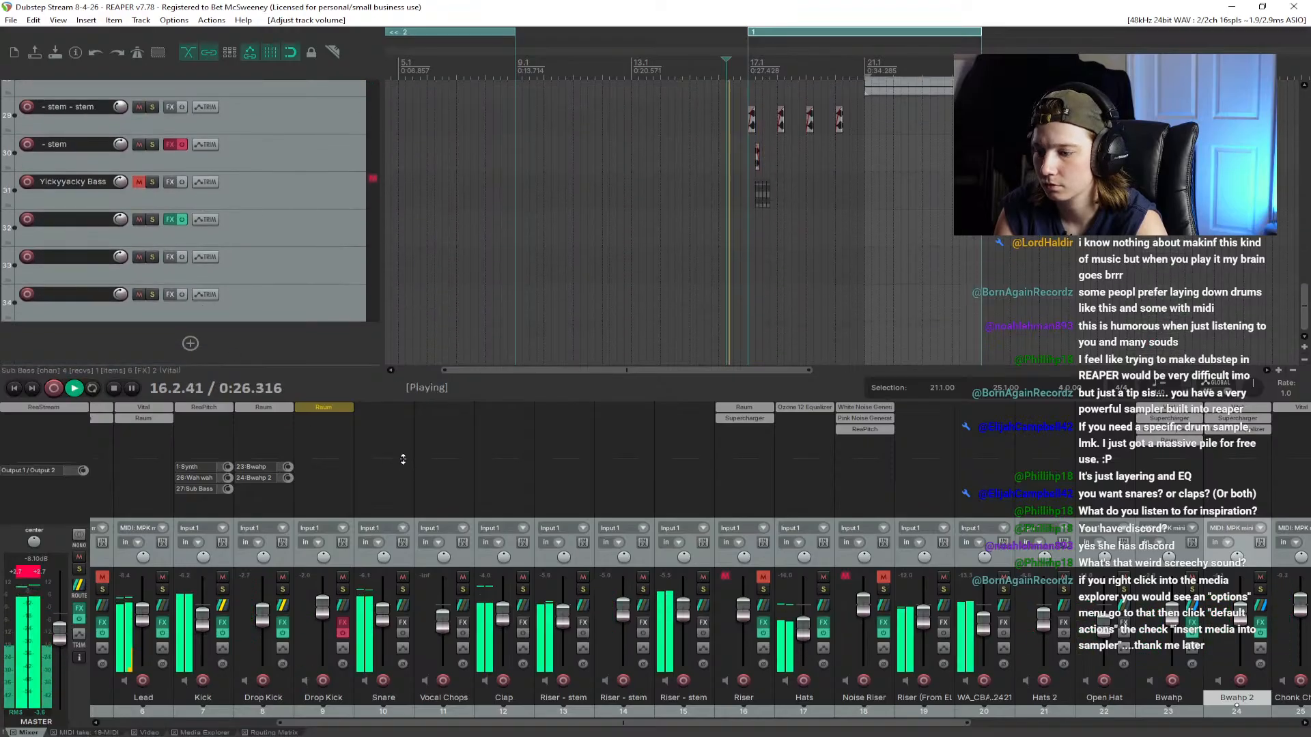
{"action": "left_click_drag", "start_coordinate": [60, 634], "coordinate": [60, 641]}
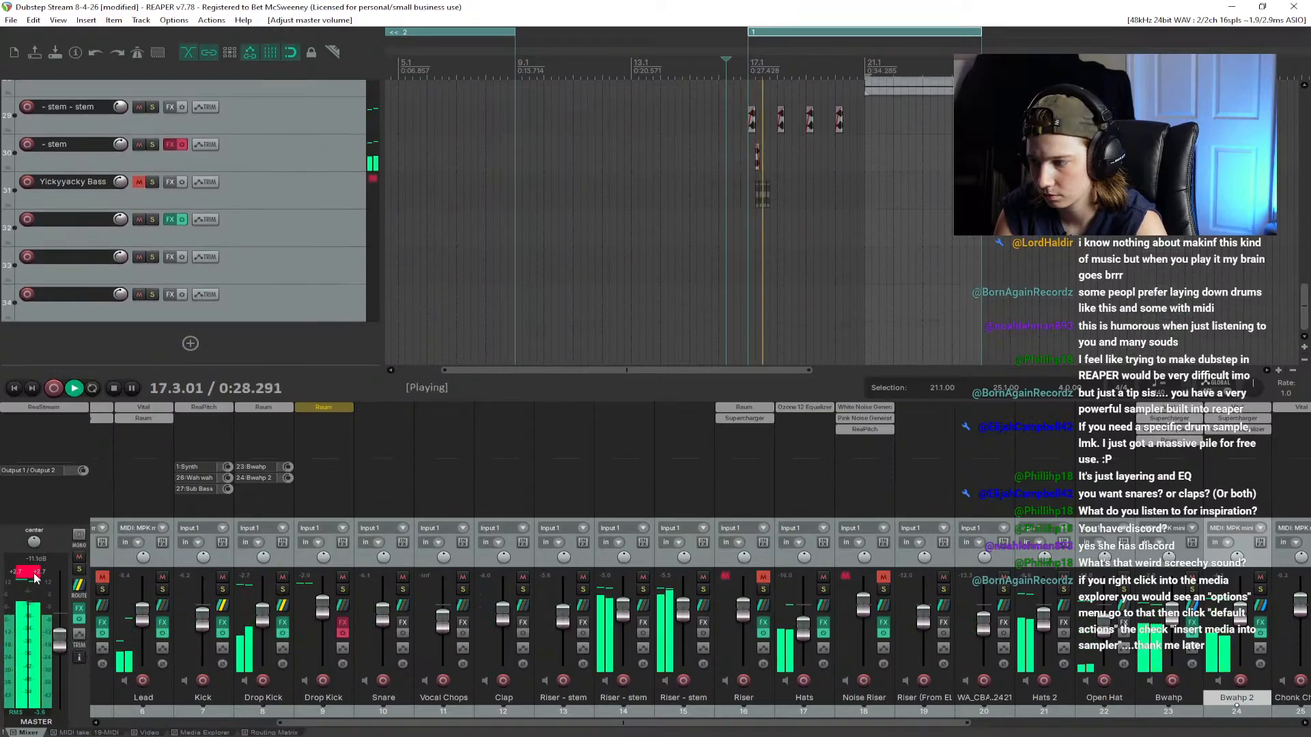
{"action": "left_click", "coordinate": [29, 572]}
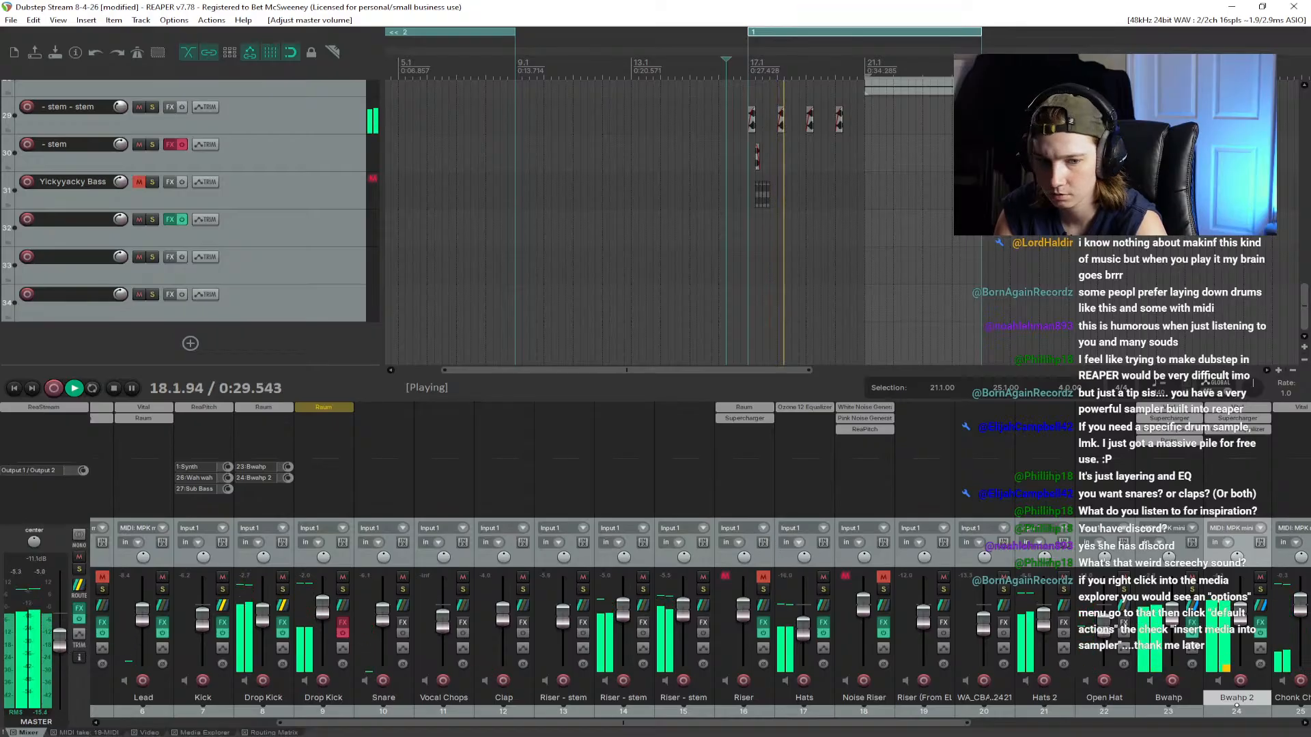
{"action": "key", "text": "ctrl+s"}
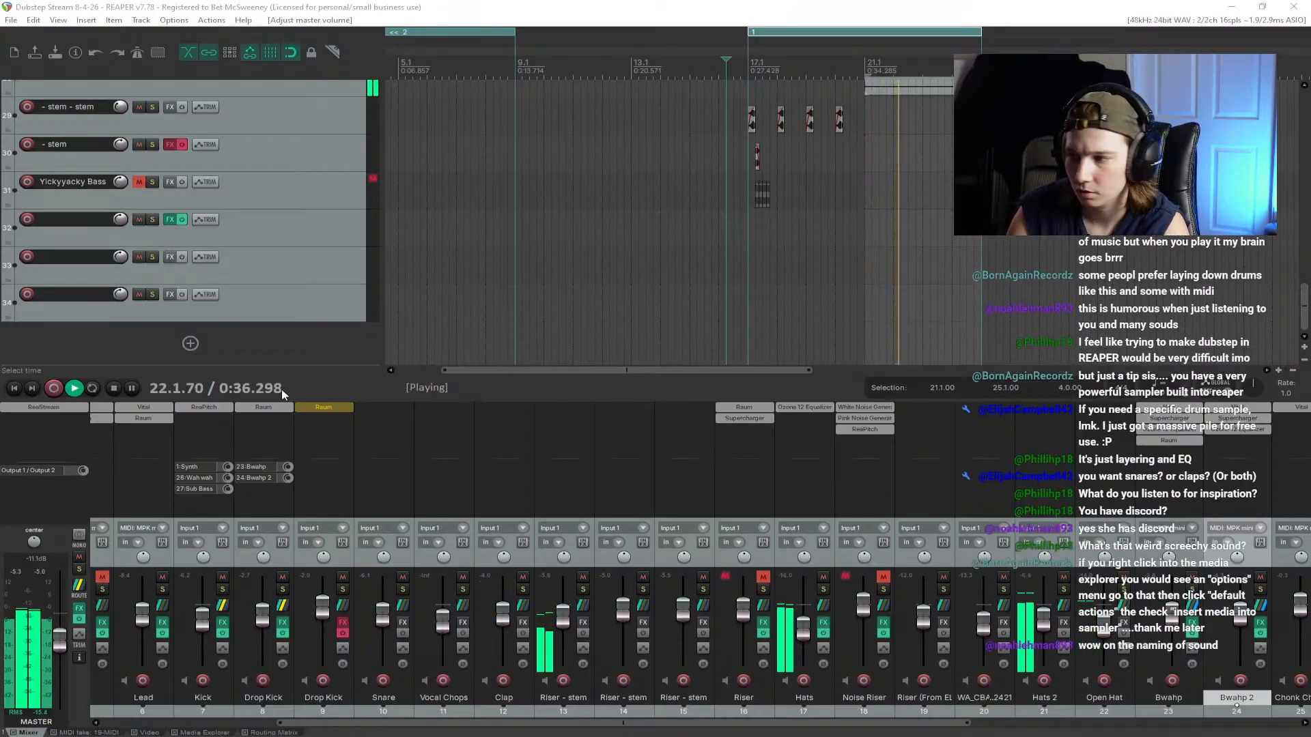
{"action": "left_click", "coordinate": [114, 388]}
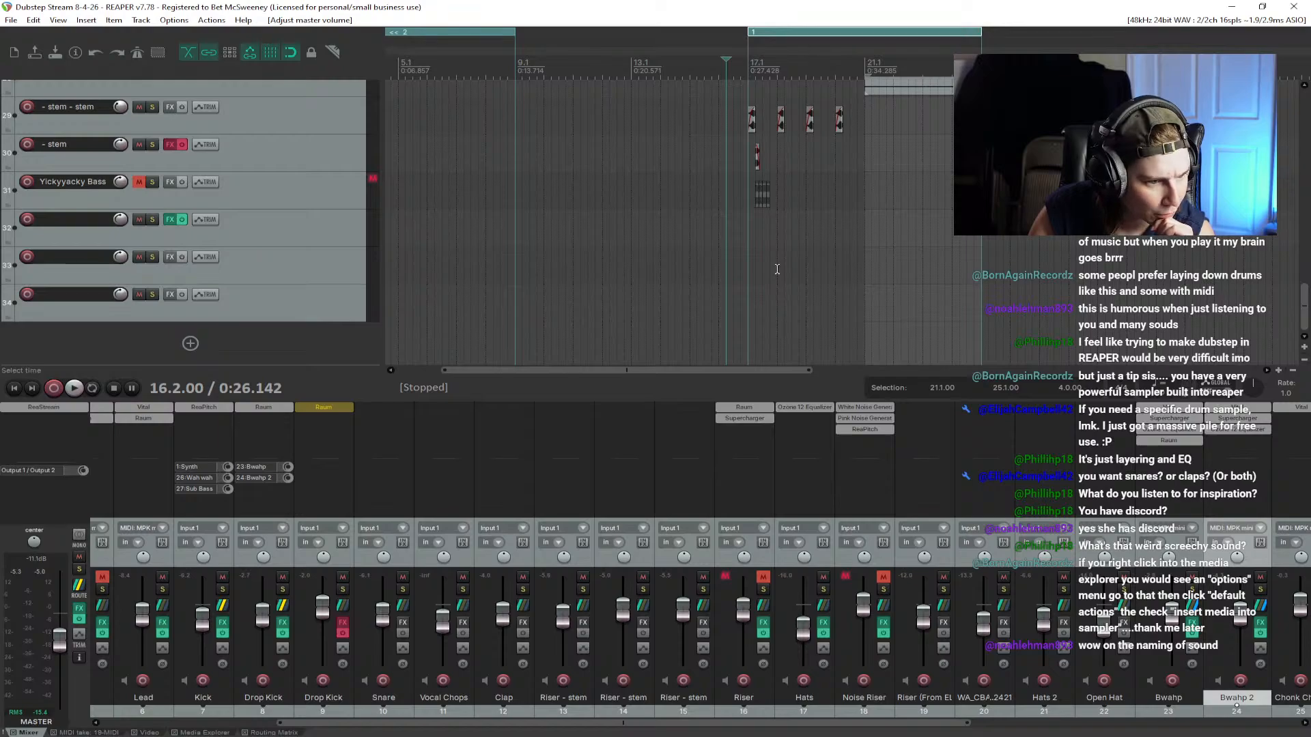
Step: Set the Media Explorer's default action to insert media into a sample player on a new track
{"action": "scroll", "coordinate": [777, 269], "scroll_direction": "left", "scroll_amount": 3}
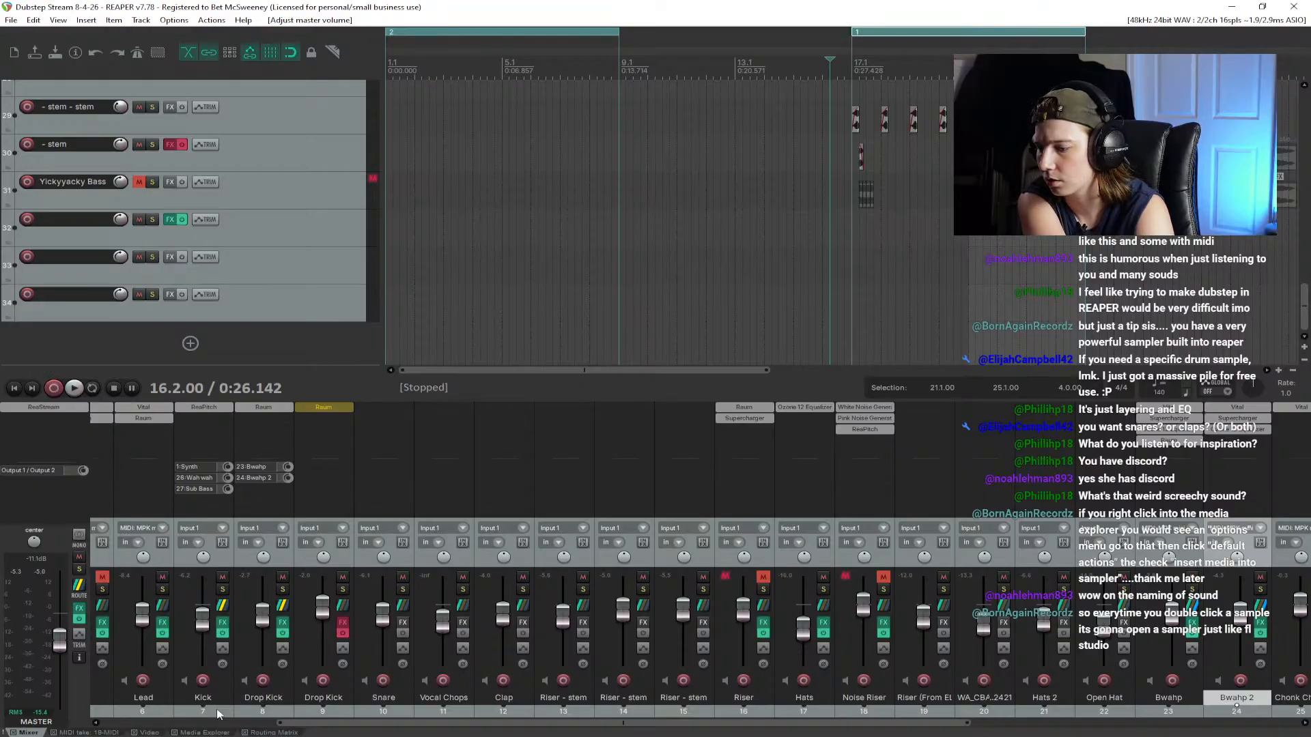
{"action": "left_click", "coordinate": [185, 733]}
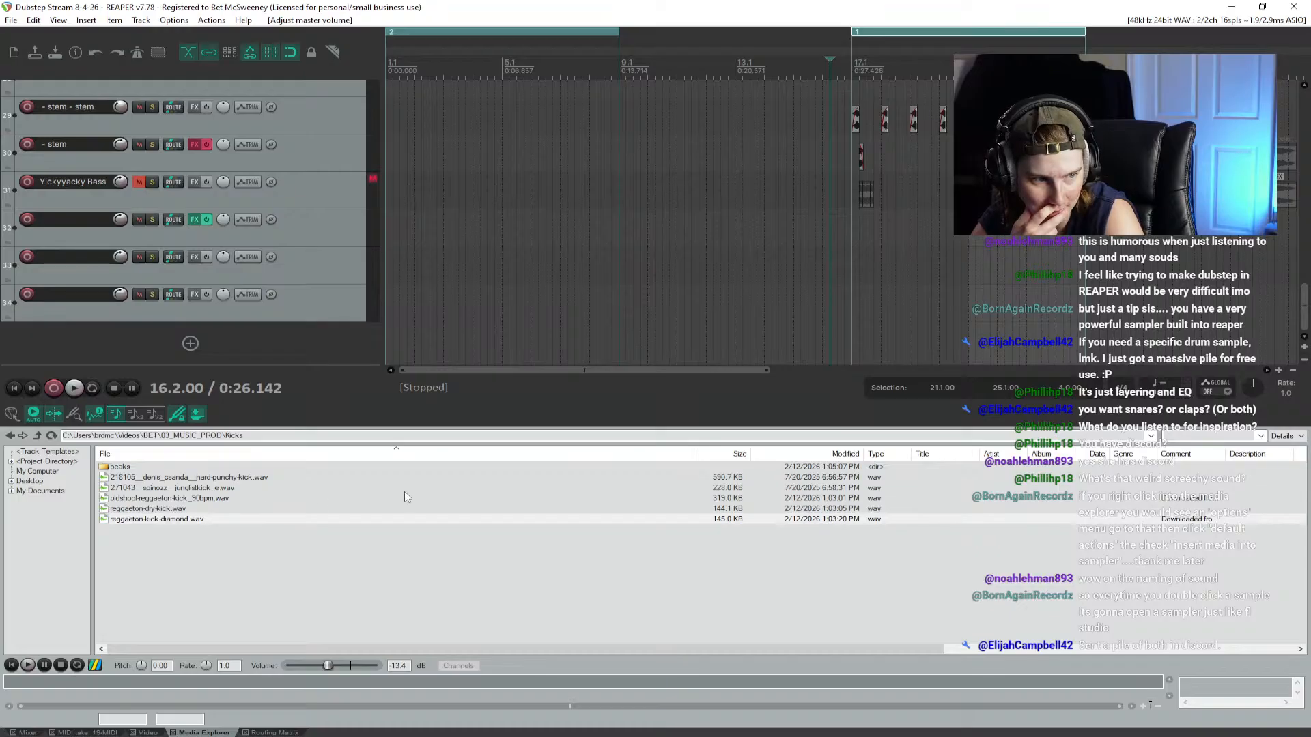
{"action": "right_click", "coordinate": [658, 576]}
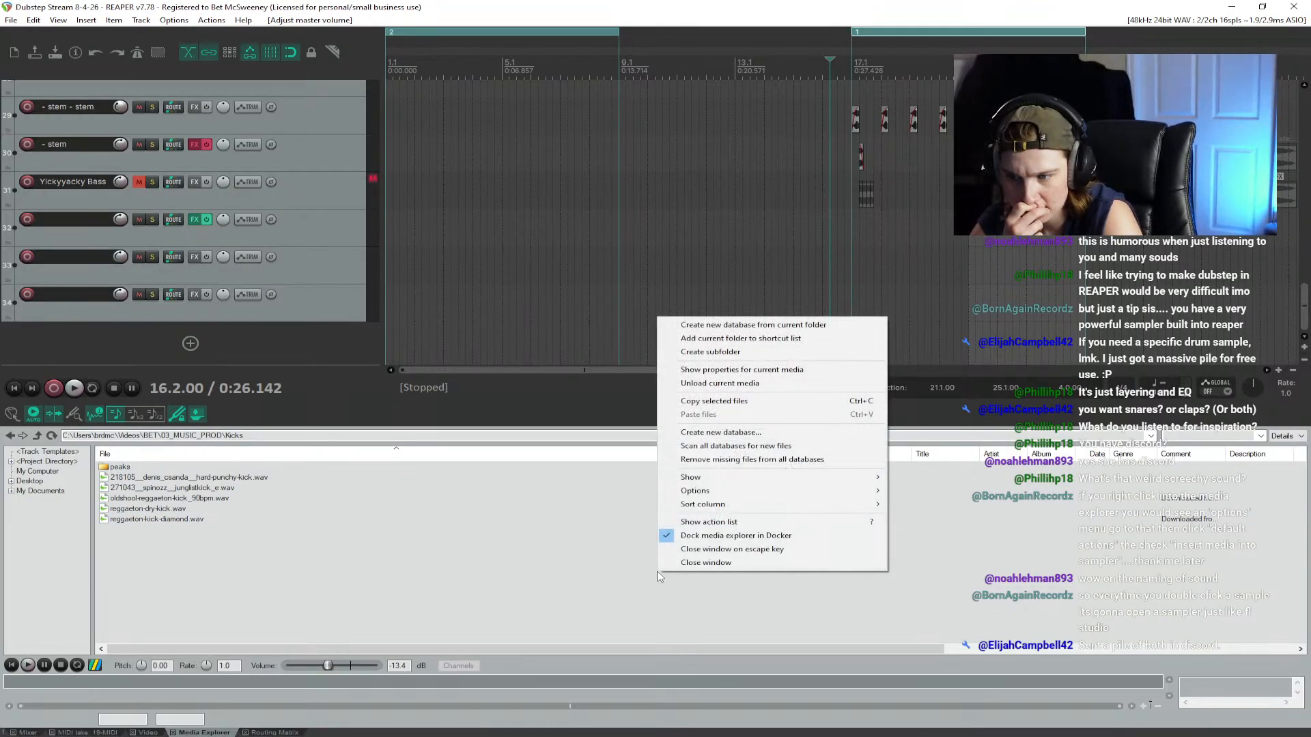
{"action": "right_click", "coordinate": [203, 732]}
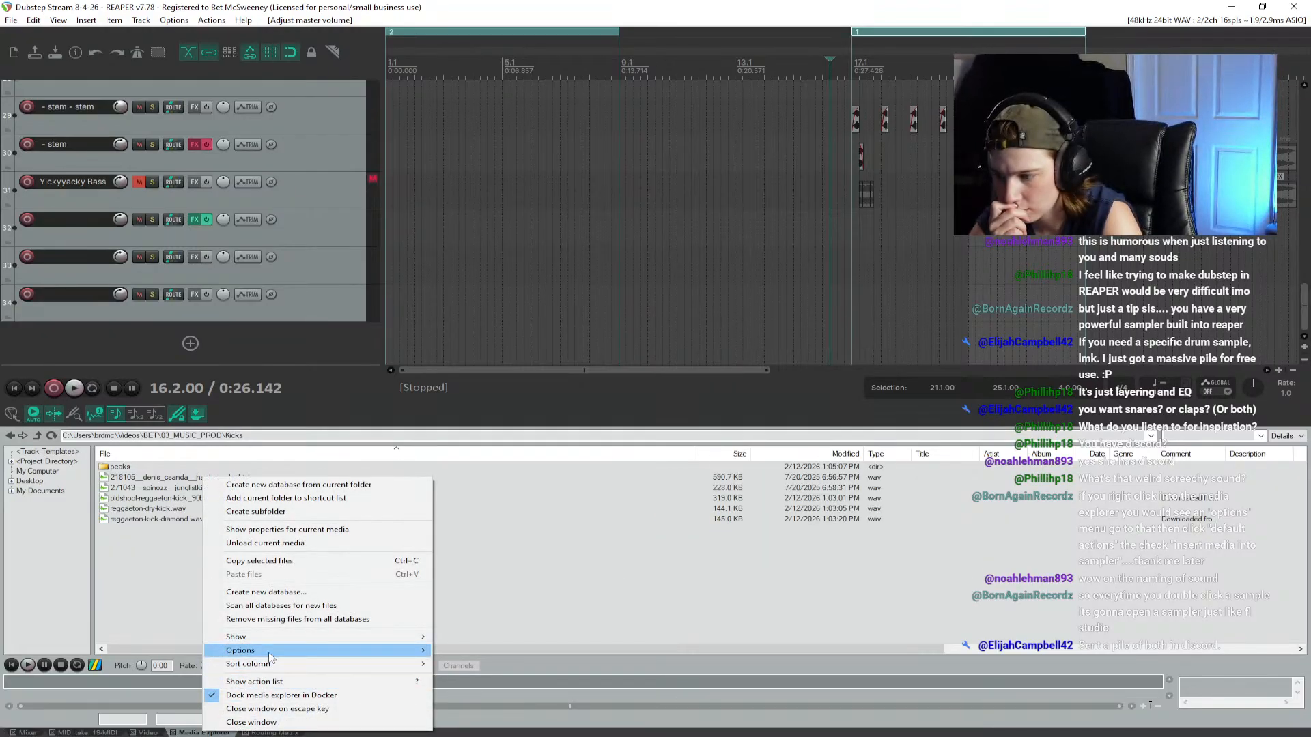
{"action": "mouse_move", "coordinate": [314, 650]}
{"action": "mouse_move", "coordinate": [639, 622]}
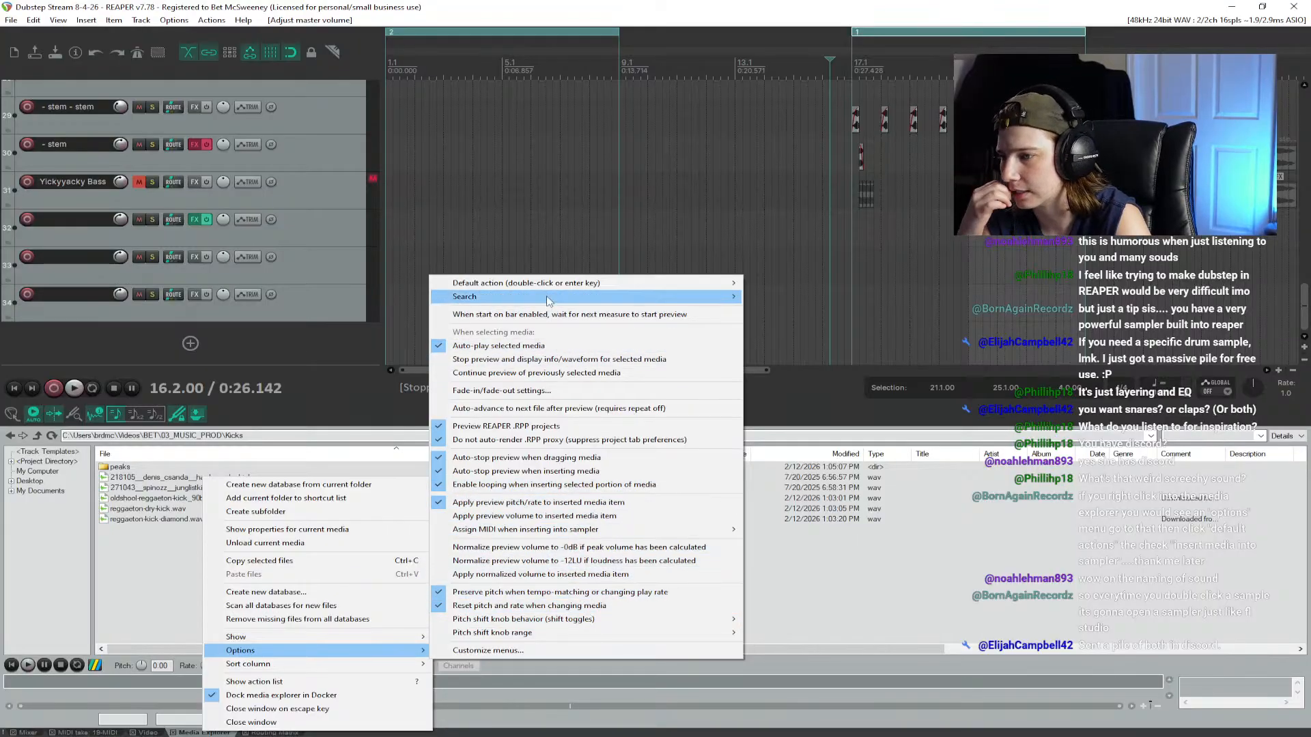
{"action": "mouse_move", "coordinate": [683, 282]}
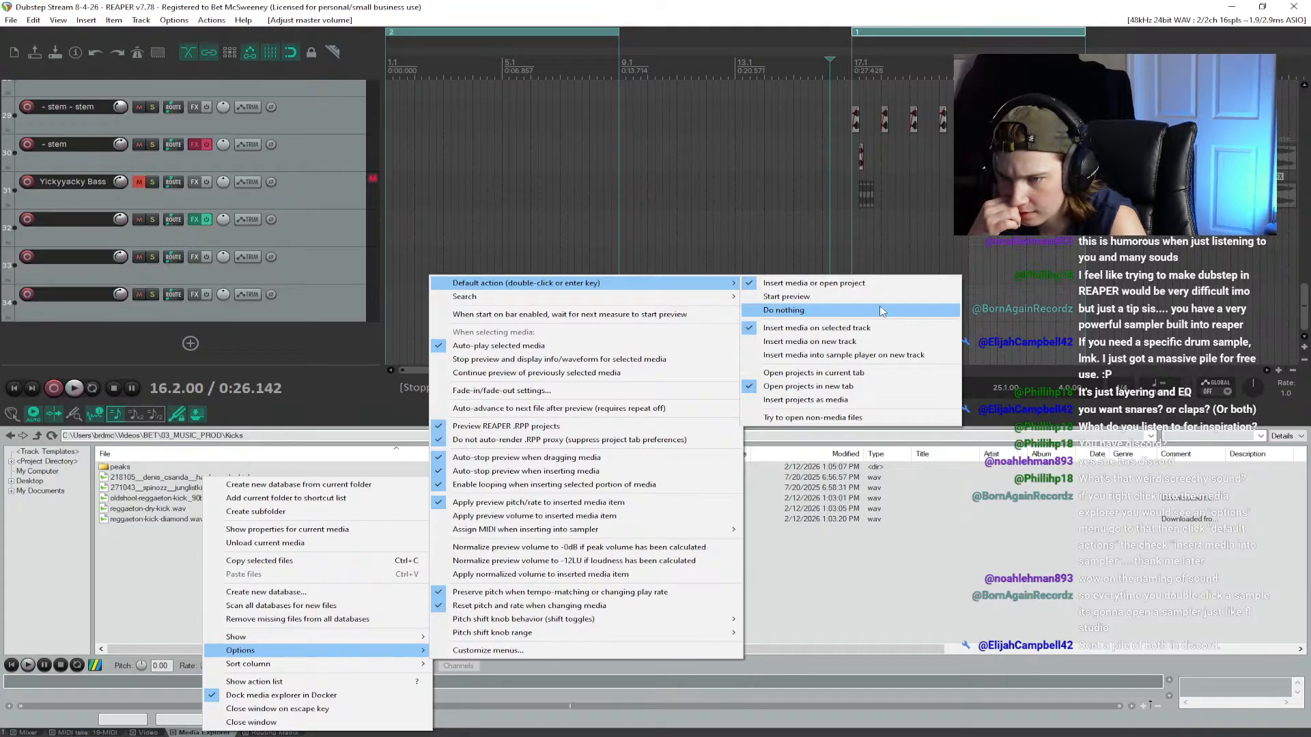
{"action": "left_click", "coordinate": [864, 356]}
Step: Insert oldshool-reggaeton-kick_90bpm.wav into a sample player on a new track below the first Drop Kick and arm it for recording
{"action": "scroll", "coordinate": [295, 269], "scroll_direction": "up", "scroll_amount": 10}
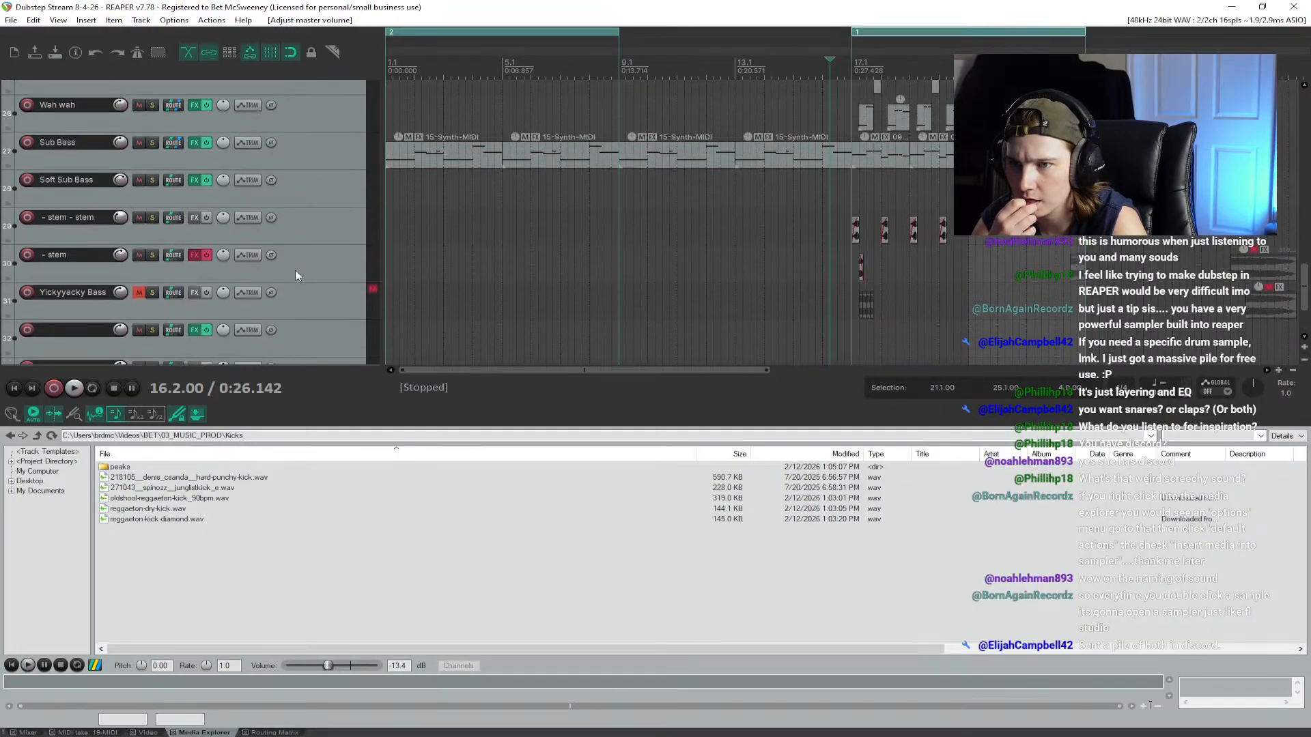
{"action": "scroll", "coordinate": [295, 271], "scroll_direction": "up", "scroll_amount": 4}
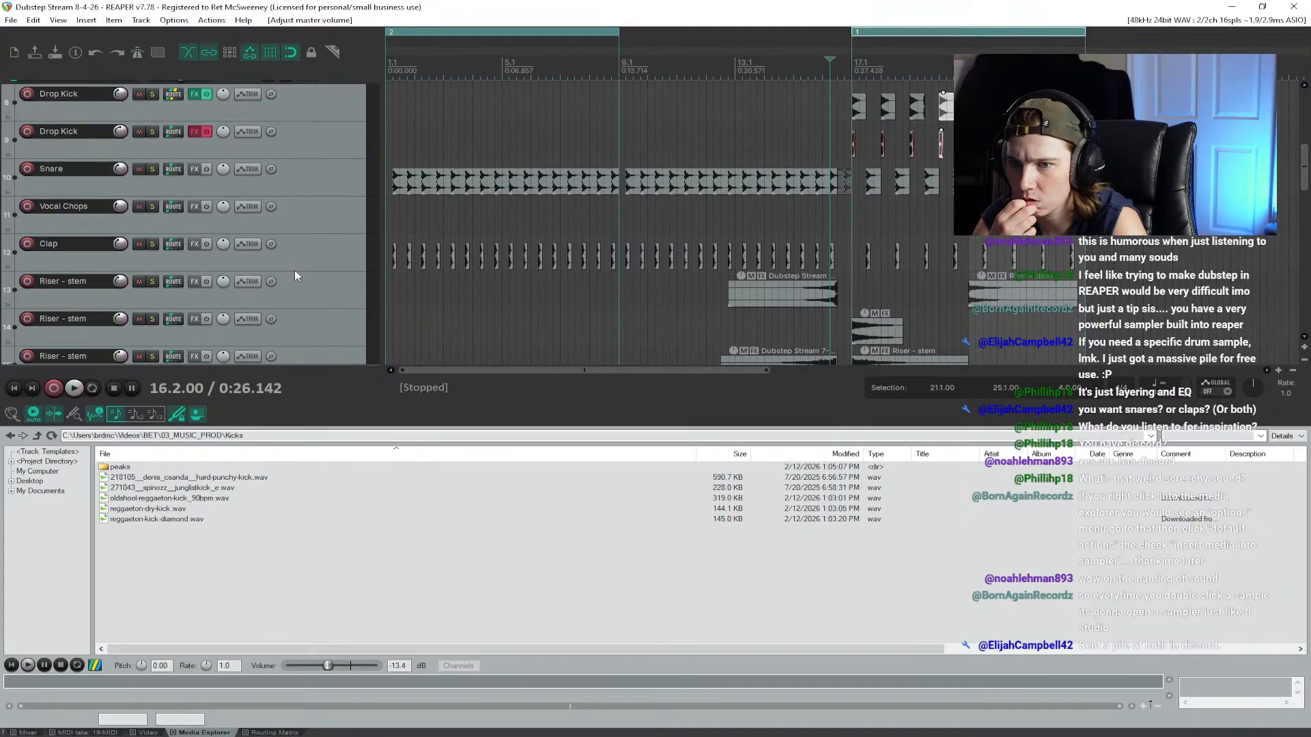
{"action": "left_click", "coordinate": [325, 290]}
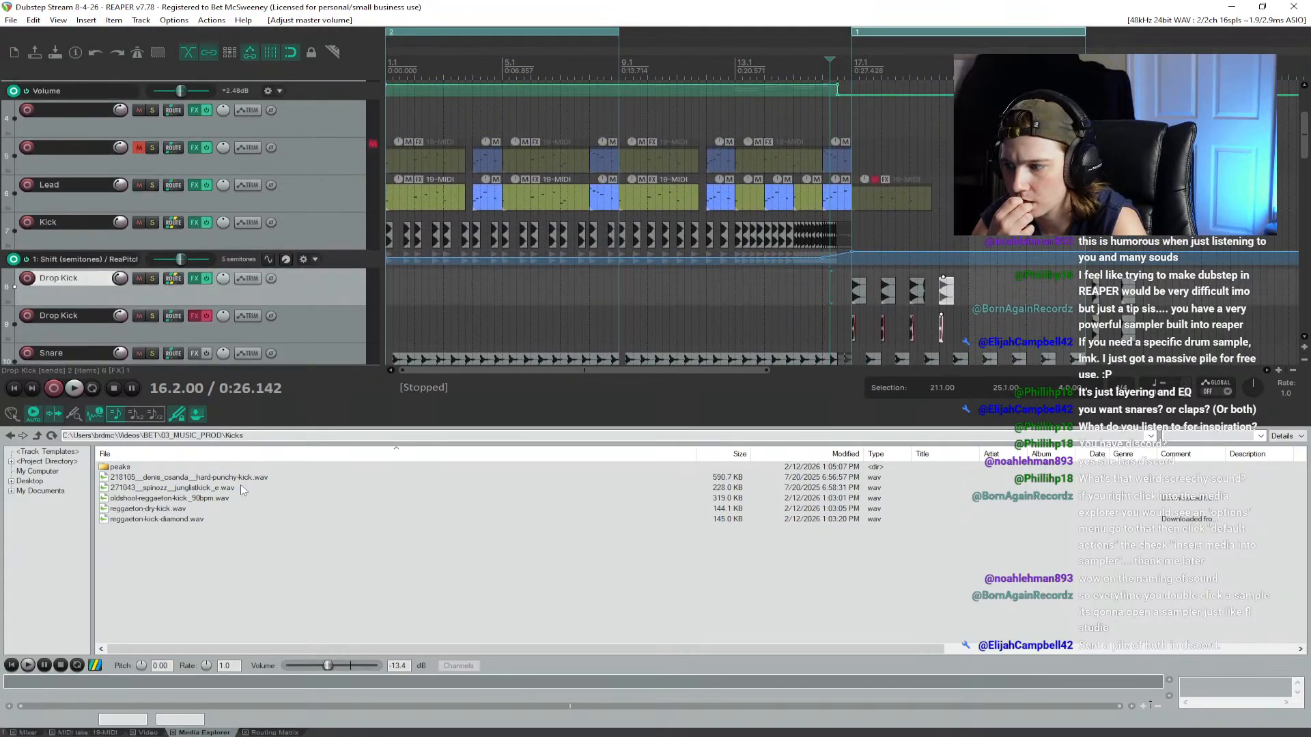
{"action": "scroll", "coordinate": [736, 362], "scroll_direction": "up", "scroll_amount": 8}
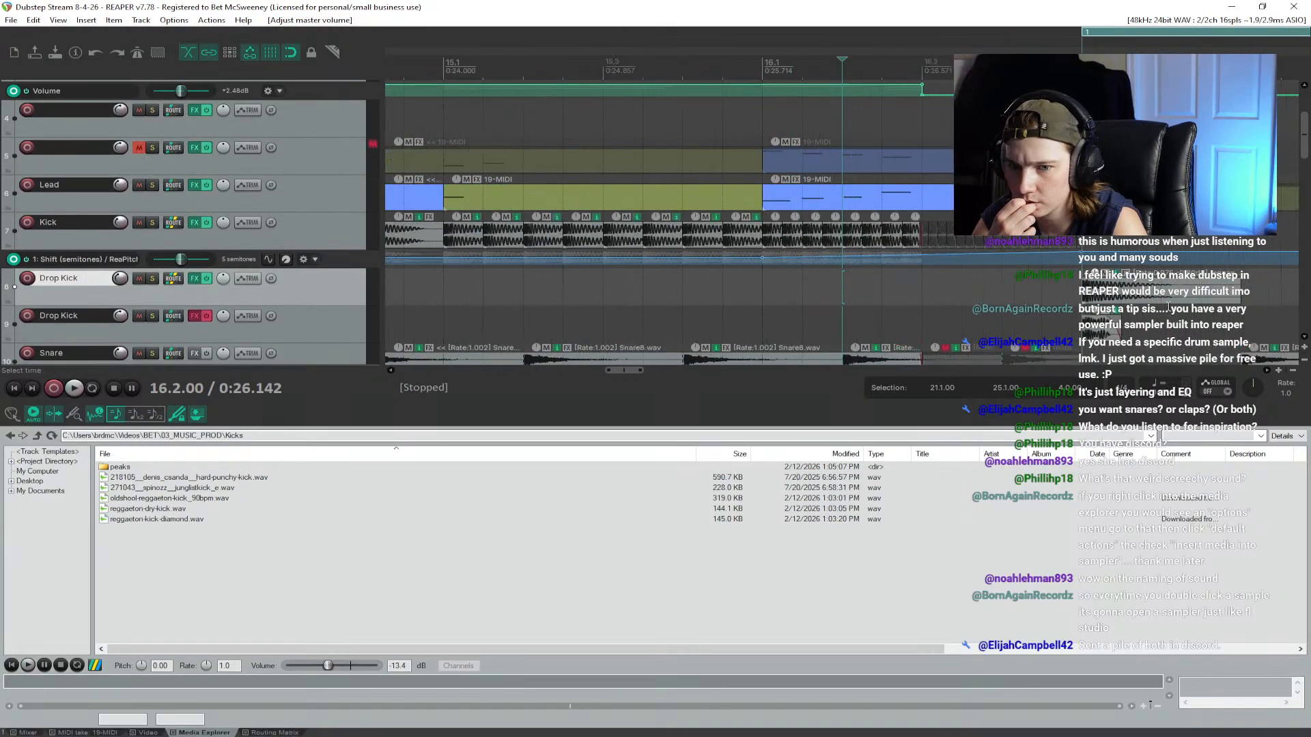
{"action": "scroll", "coordinate": [1168, 306], "scroll_direction": "down", "scroll_amount": 8}
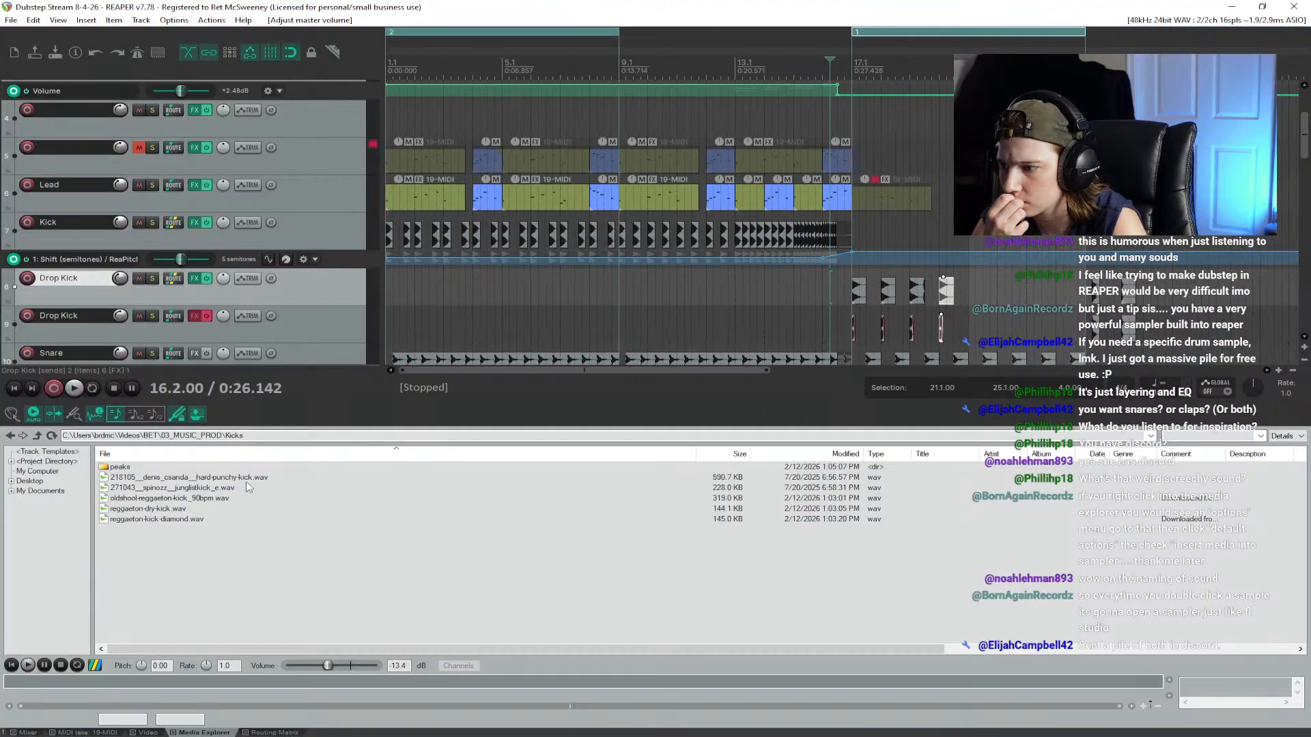
{"action": "left_click", "coordinate": [203, 499]}
{"action": "double_click", "coordinate": [203, 499]}
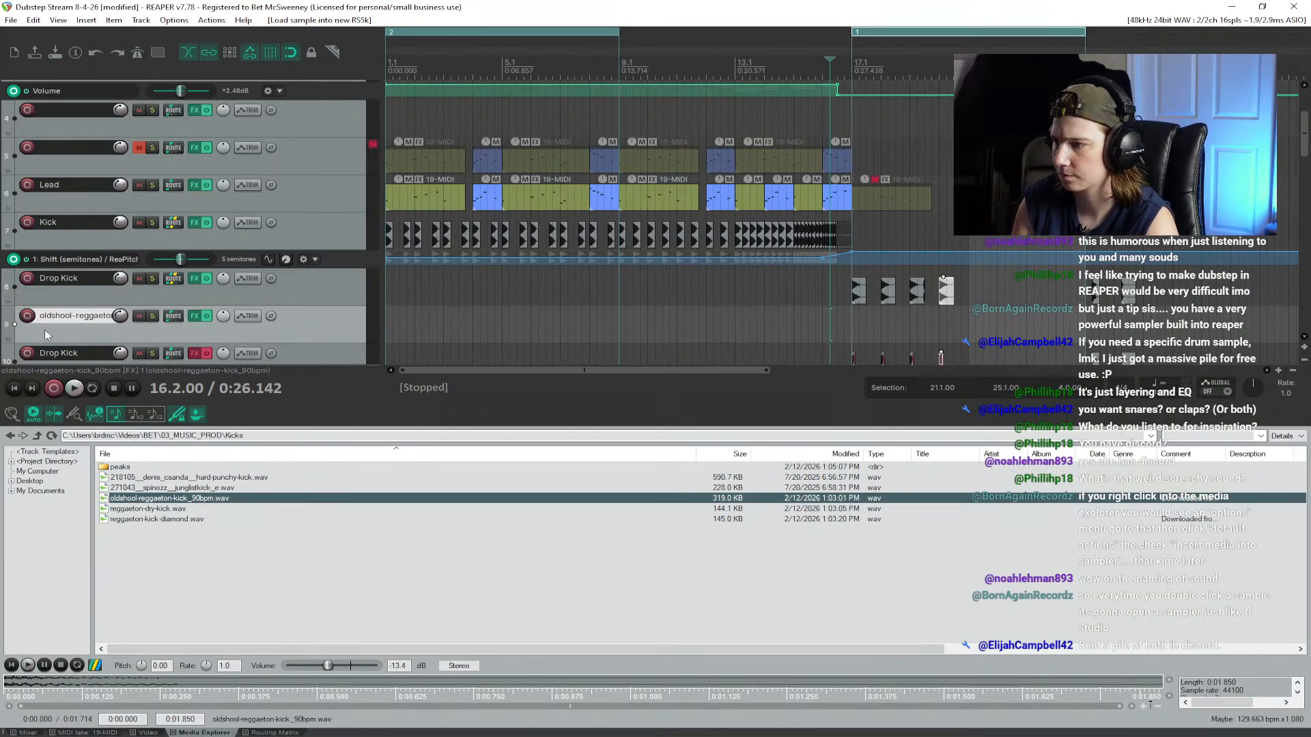
{"action": "left_click", "coordinate": [27, 317]}
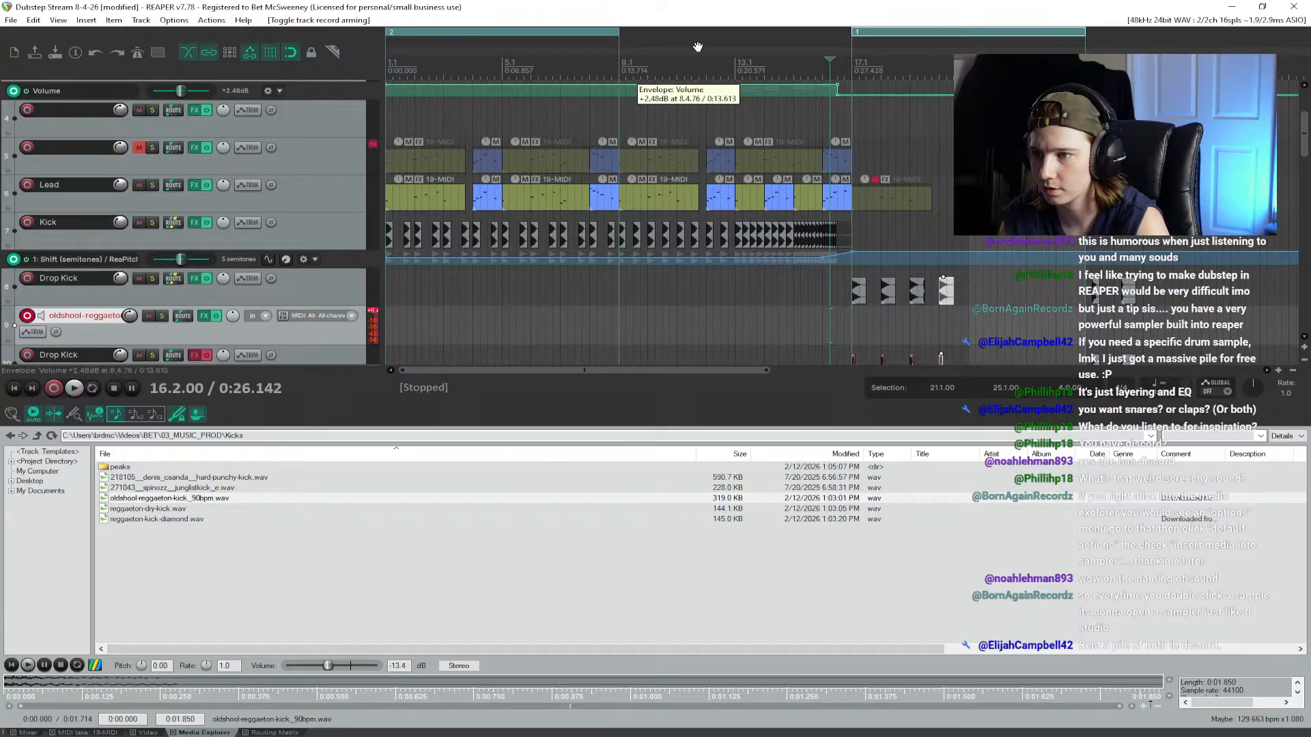
Step: Place the edit cursor at 16.1.00 and delete the armed sample player track
{"action": "left_click", "coordinate": [837, 61]}
{"action": "left_click", "coordinate": [822, 61]}
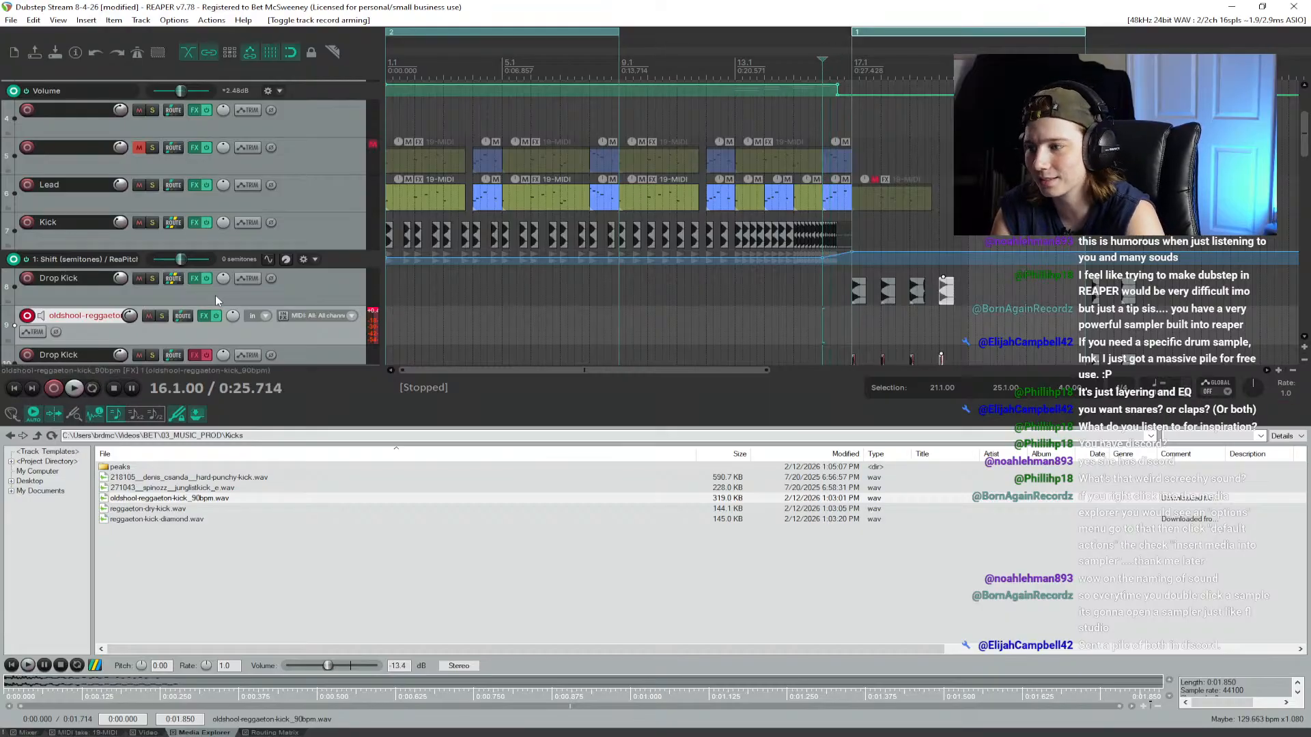
{"action": "key", "text": "Delete"}
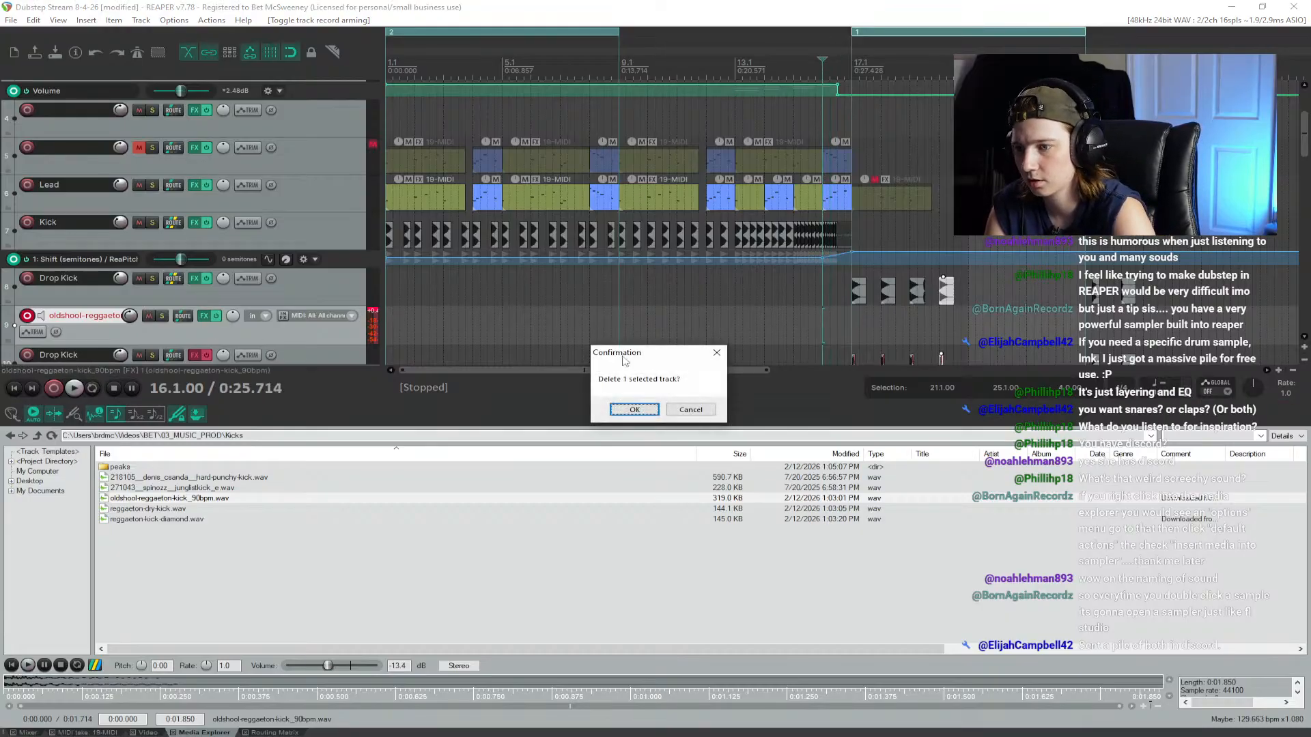
{"action": "left_click", "coordinate": [632, 410]}
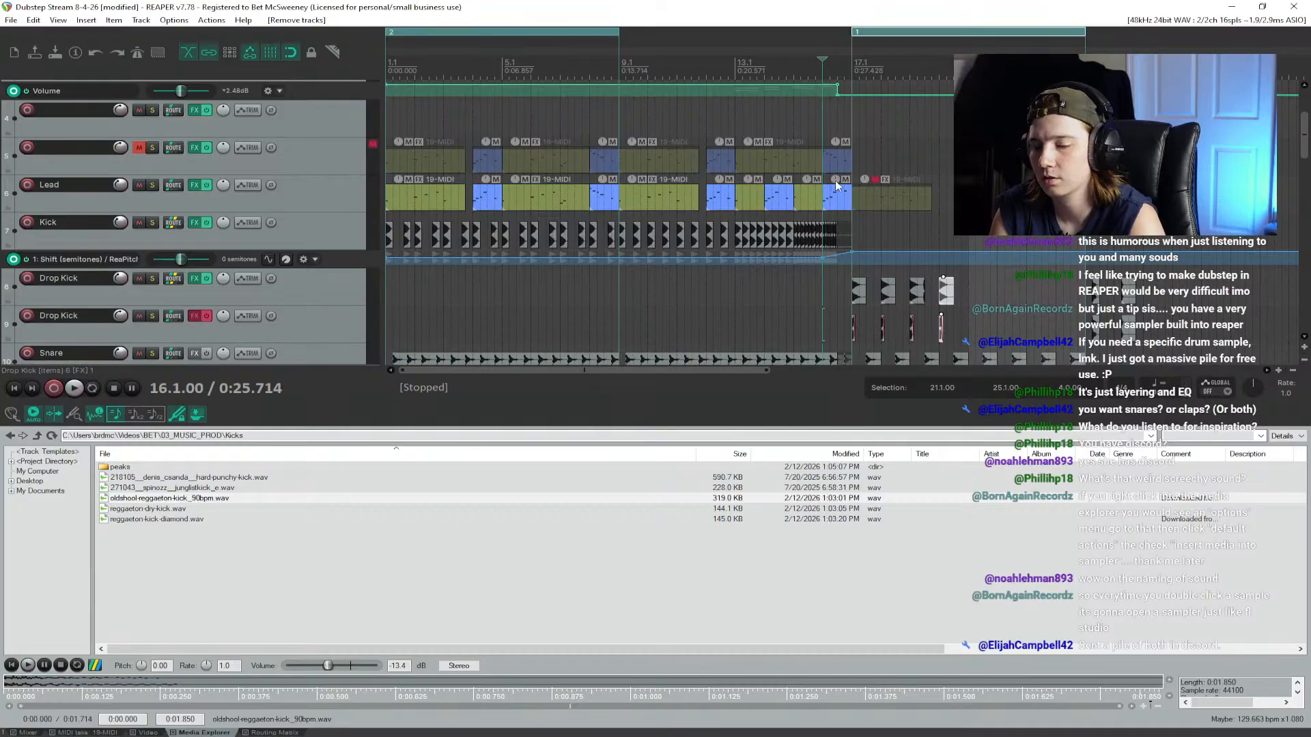
Step: Save the project and play into the drop from 16.1.00, checking the Drop Kick levels in the mixer
{"action": "key", "text": "ctrl+s"}
{"action": "key", "text": "space"}
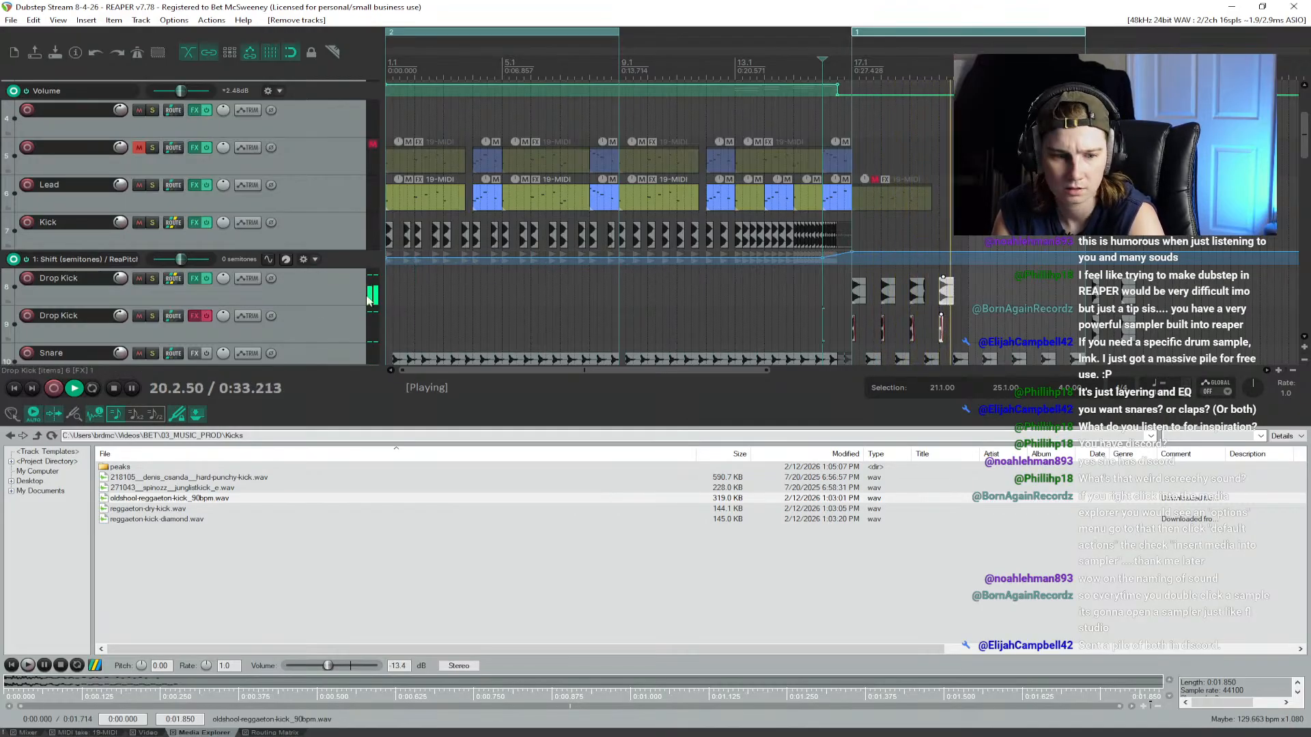
{"action": "key", "text": "space"}
{"action": "left_click", "coordinate": [28, 732]}
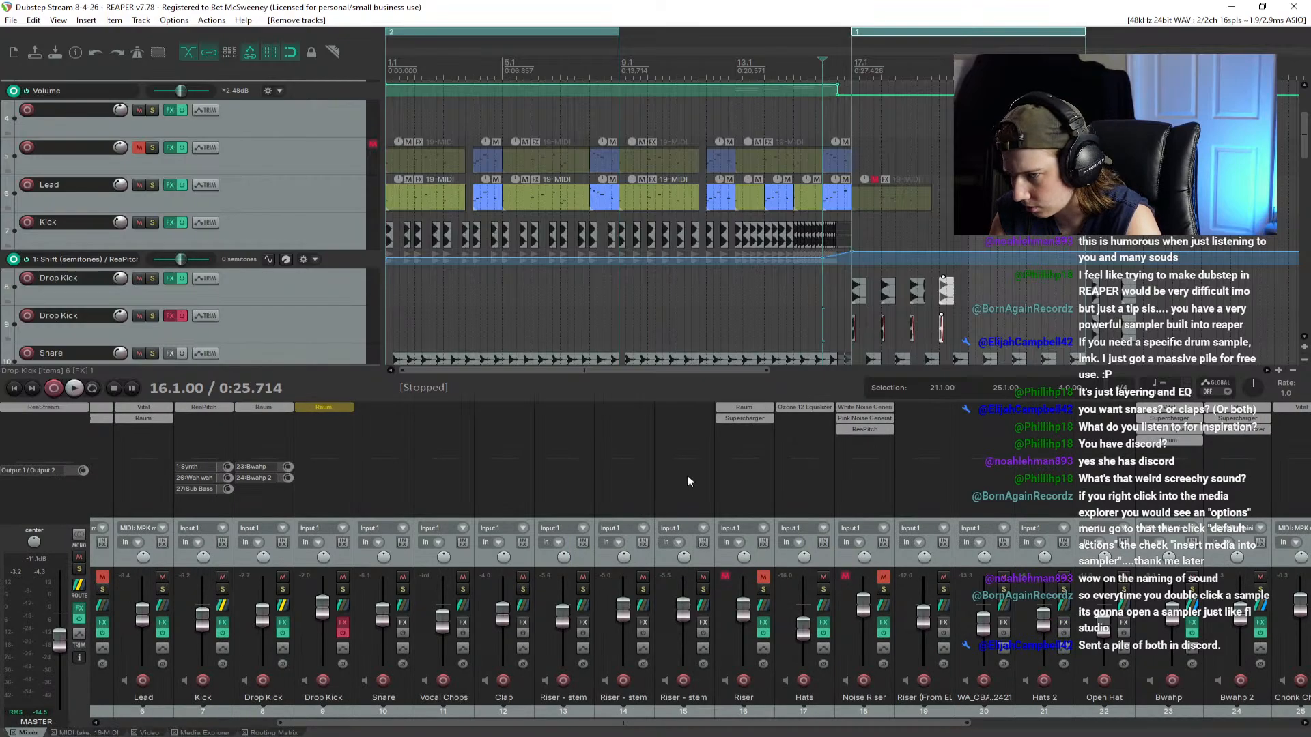
{"action": "key", "text": "space"}
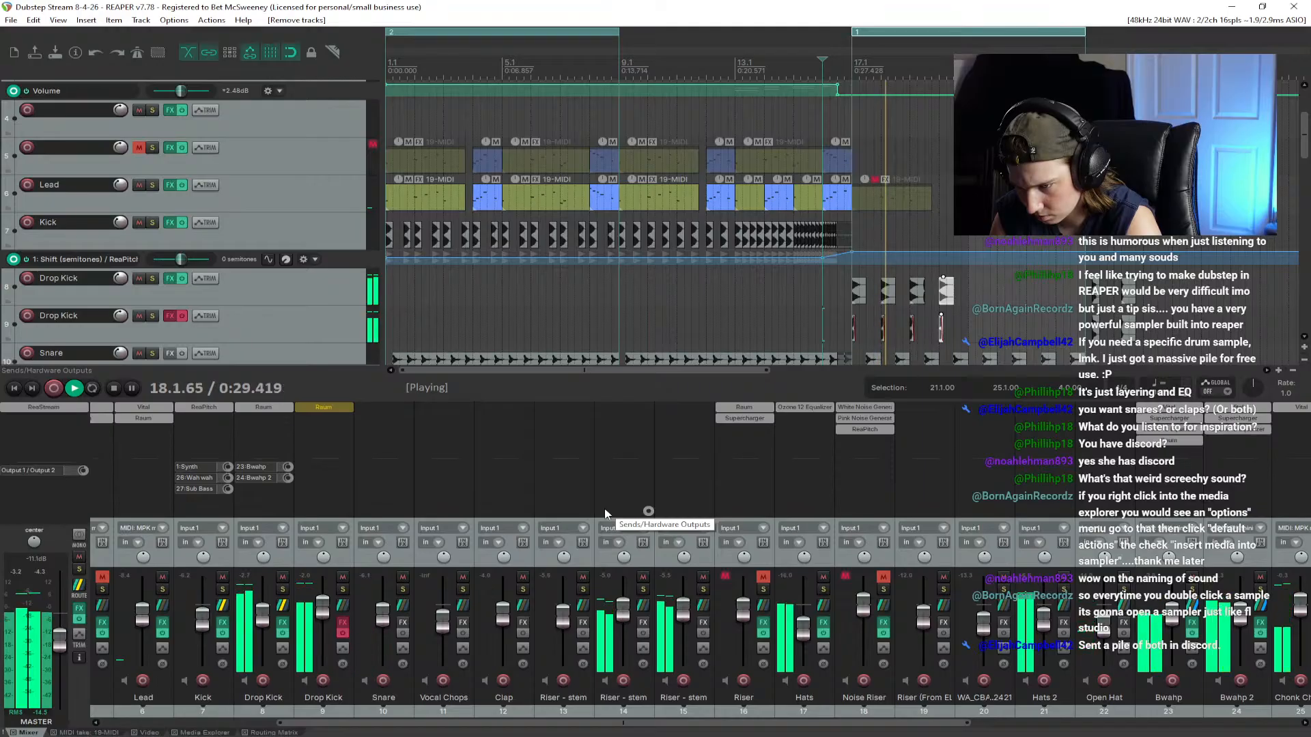
Step: Lower the Drop Kick on track 8 to -9.53 dB, audition it against the bass tracks, and save the project
{"action": "key", "text": "space"}
{"action": "left_click_drag", "start_coordinate": [261, 618], "coordinate": [262, 625]}
{"action": "key", "text": "space"}
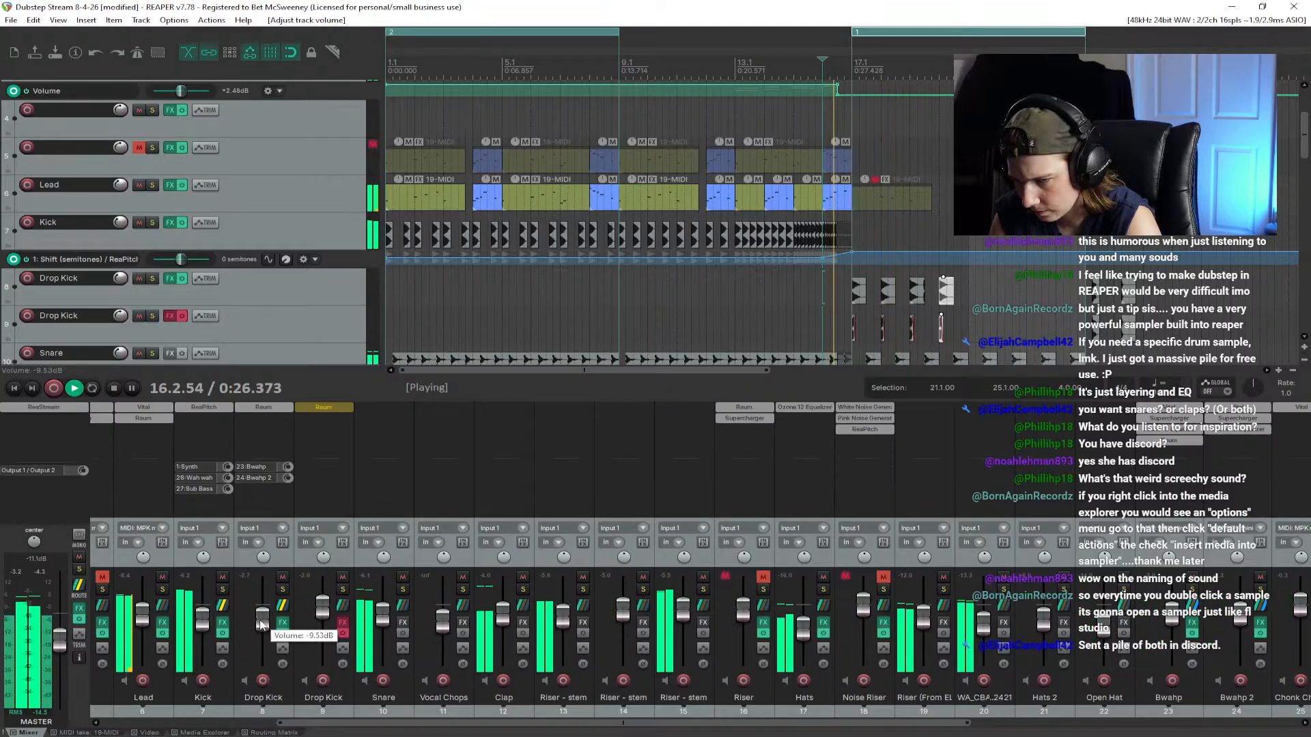
{"action": "mouse_move", "coordinate": [261, 623]}
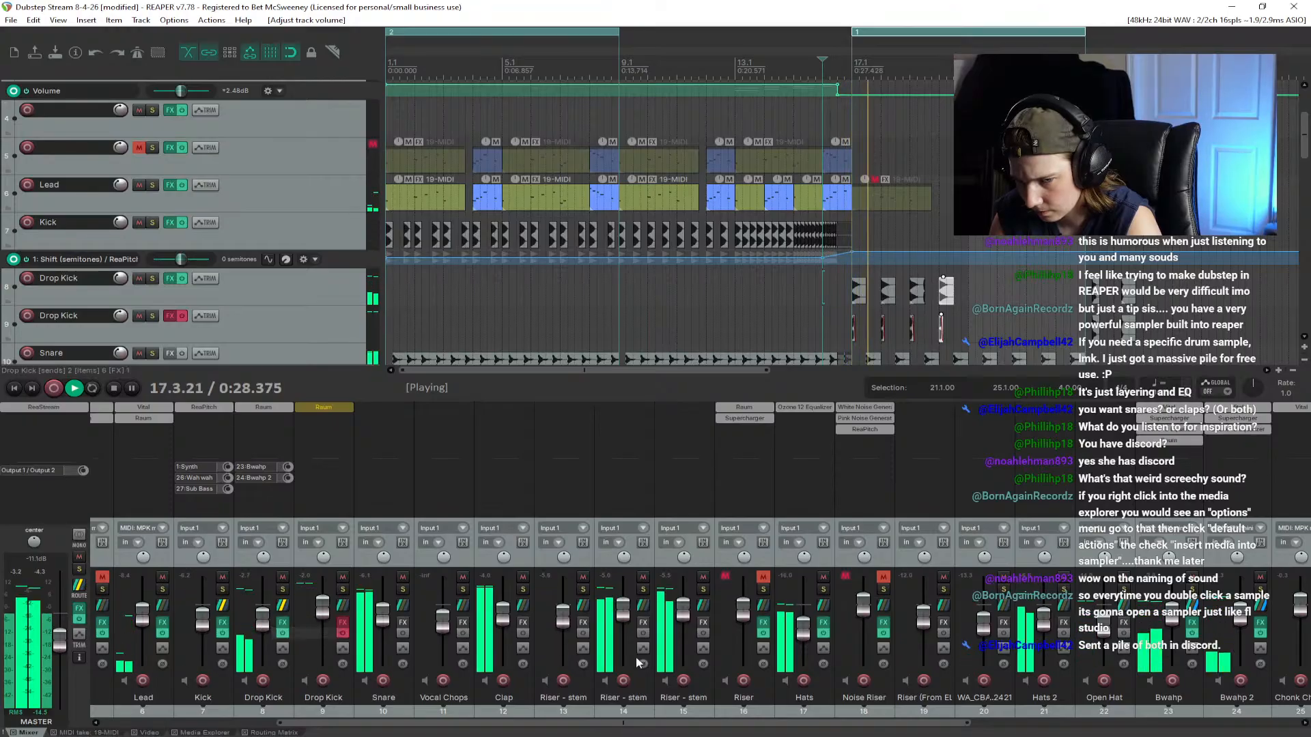
{"action": "left_click_drag", "start_coordinate": [792, 722], "coordinate": [1119, 728]}
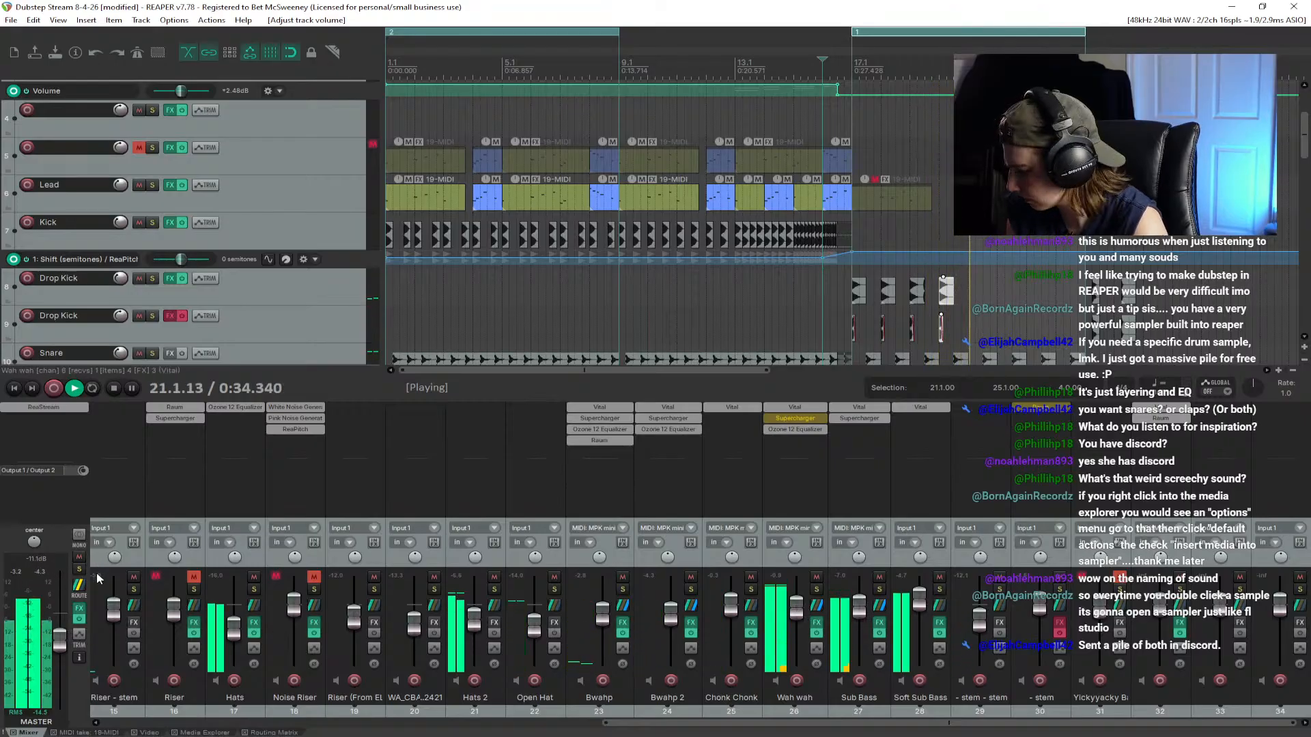
{"action": "key", "text": "space"}
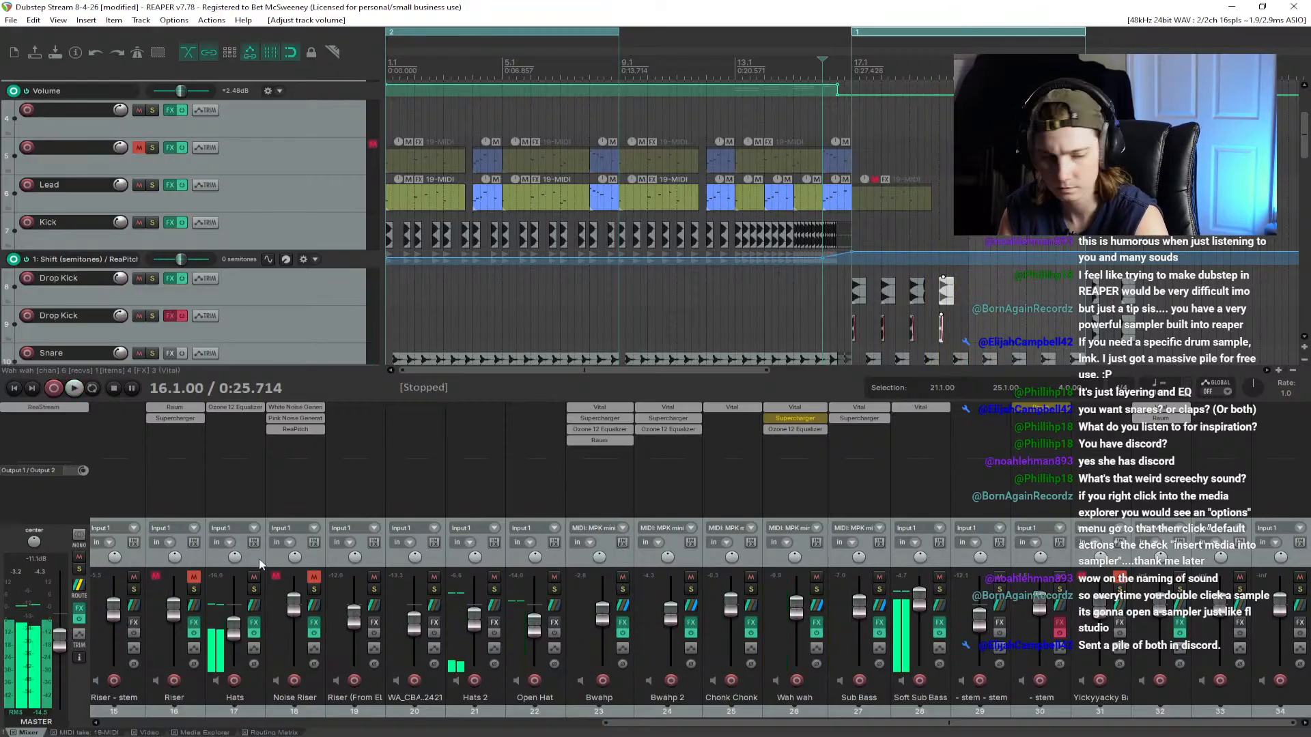
{"action": "key", "text": "ctrl+s"}
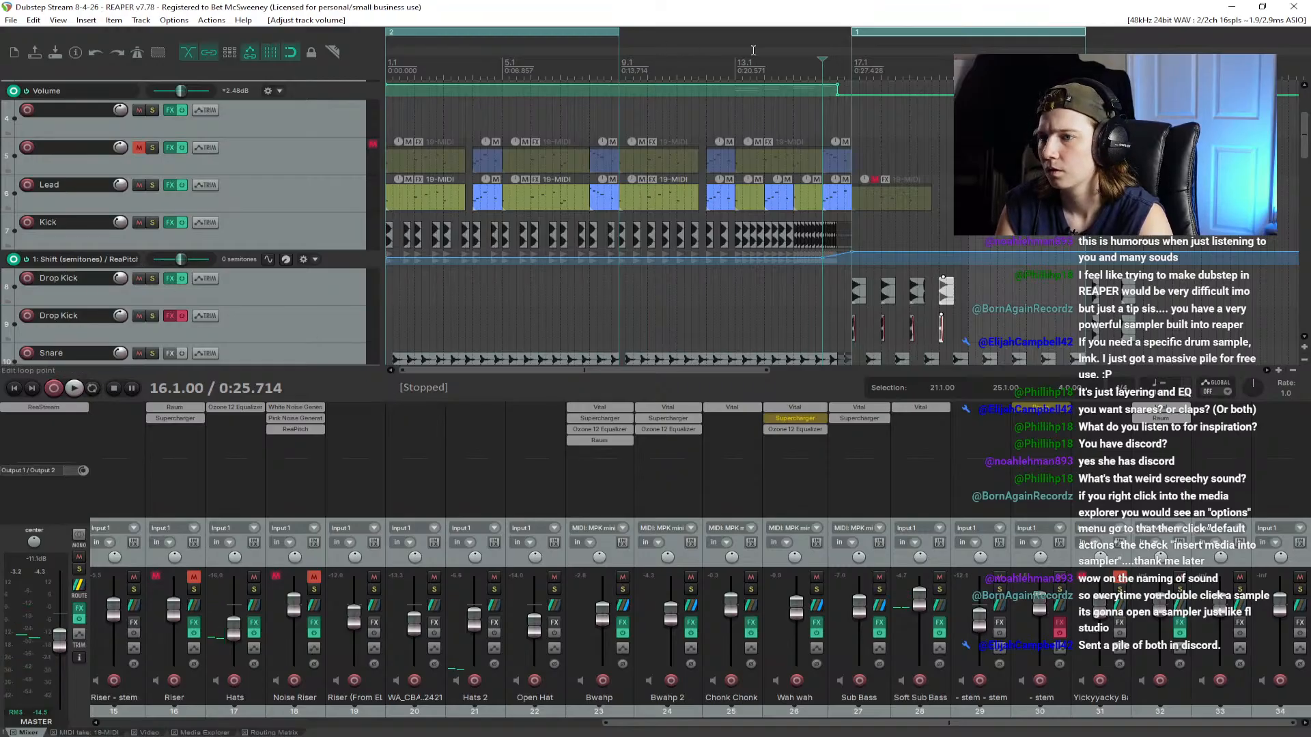
Step: Clear the item selection and play the build-up again from 16.1.00
{"action": "left_click", "coordinate": [826, 55]}
{"action": "key", "text": "space"}
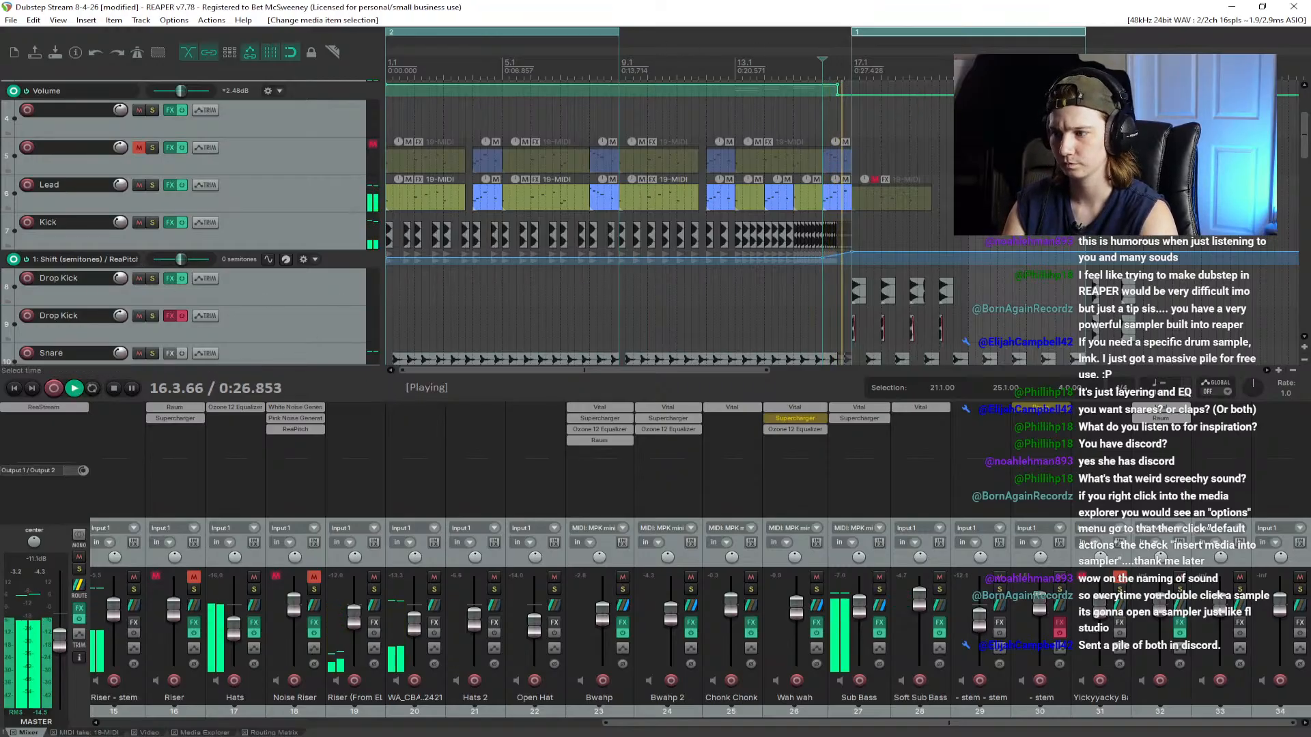
{"action": "key", "text": "space"}
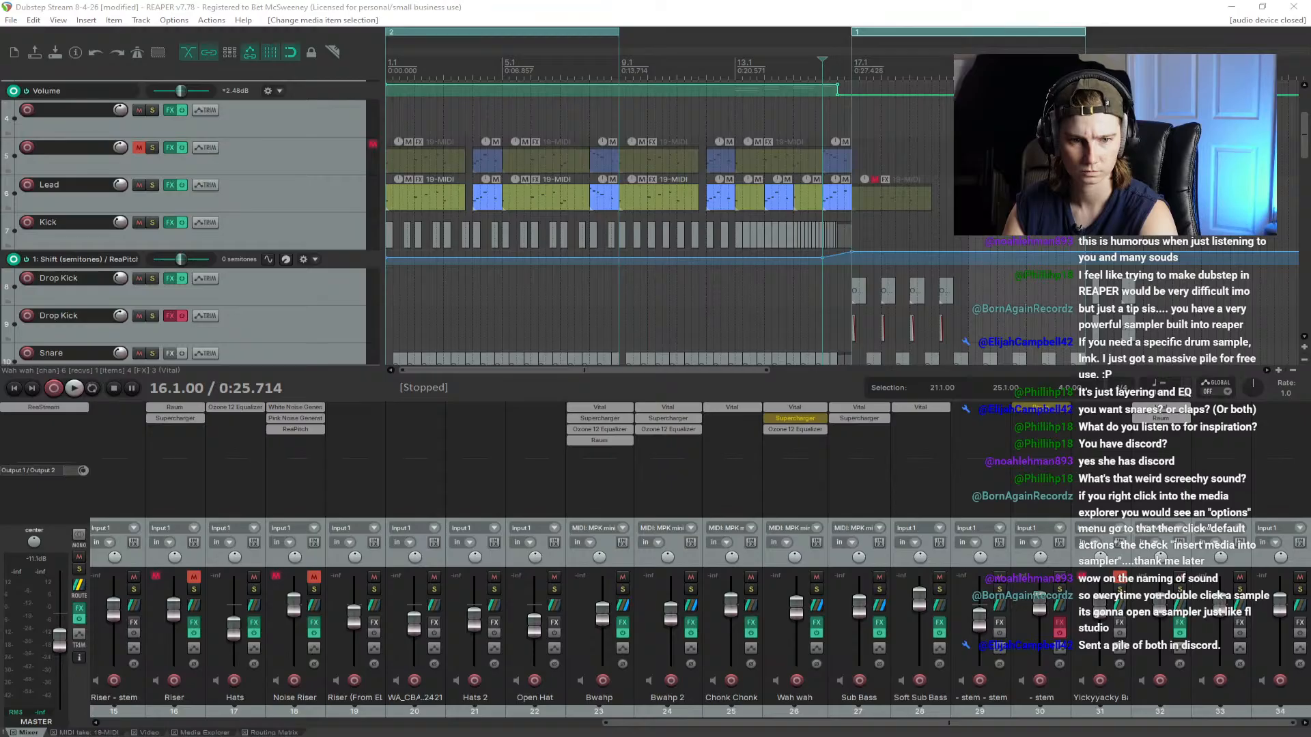
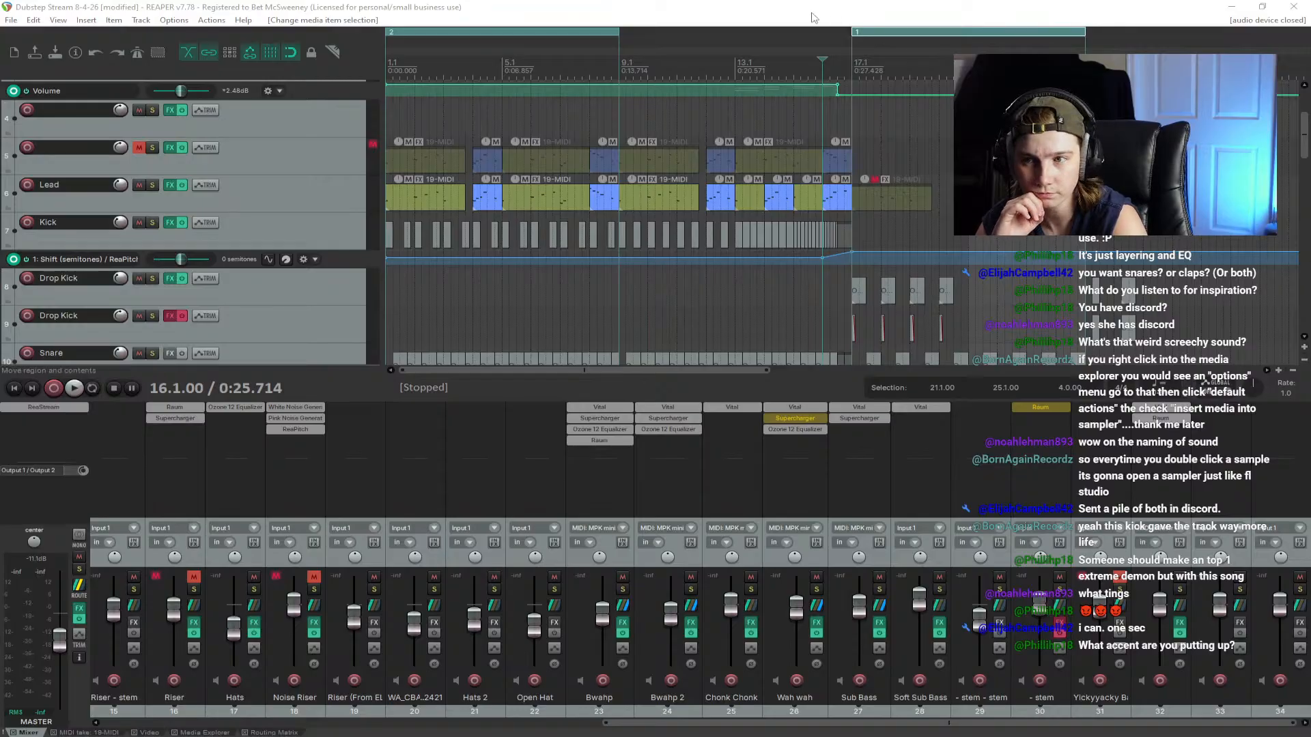
Step: Save the project and play from 13.2.00 into the drop, checking the mixer levels from the bass tracks back to the Drop Kicks
{"action": "left_click", "coordinate": [740, 71]}
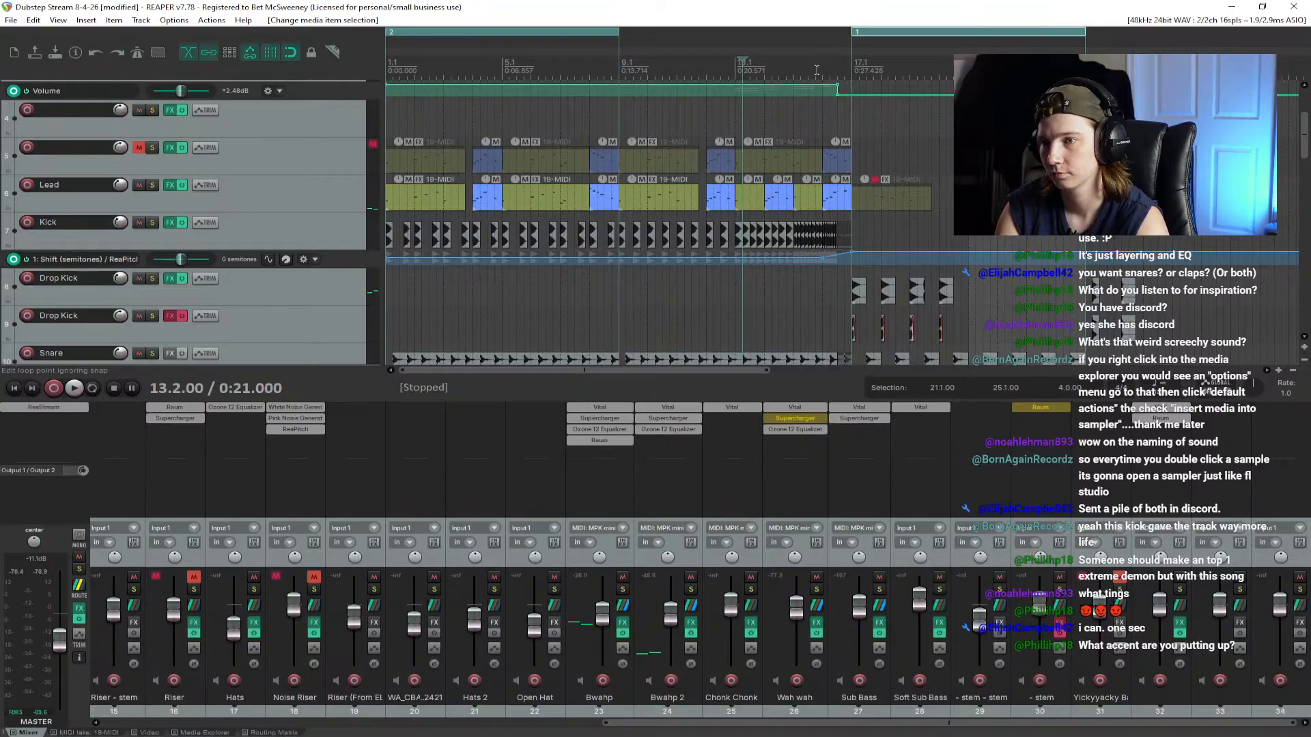
{"action": "key", "text": "ctrl+s"}
{"action": "key", "text": "space"}
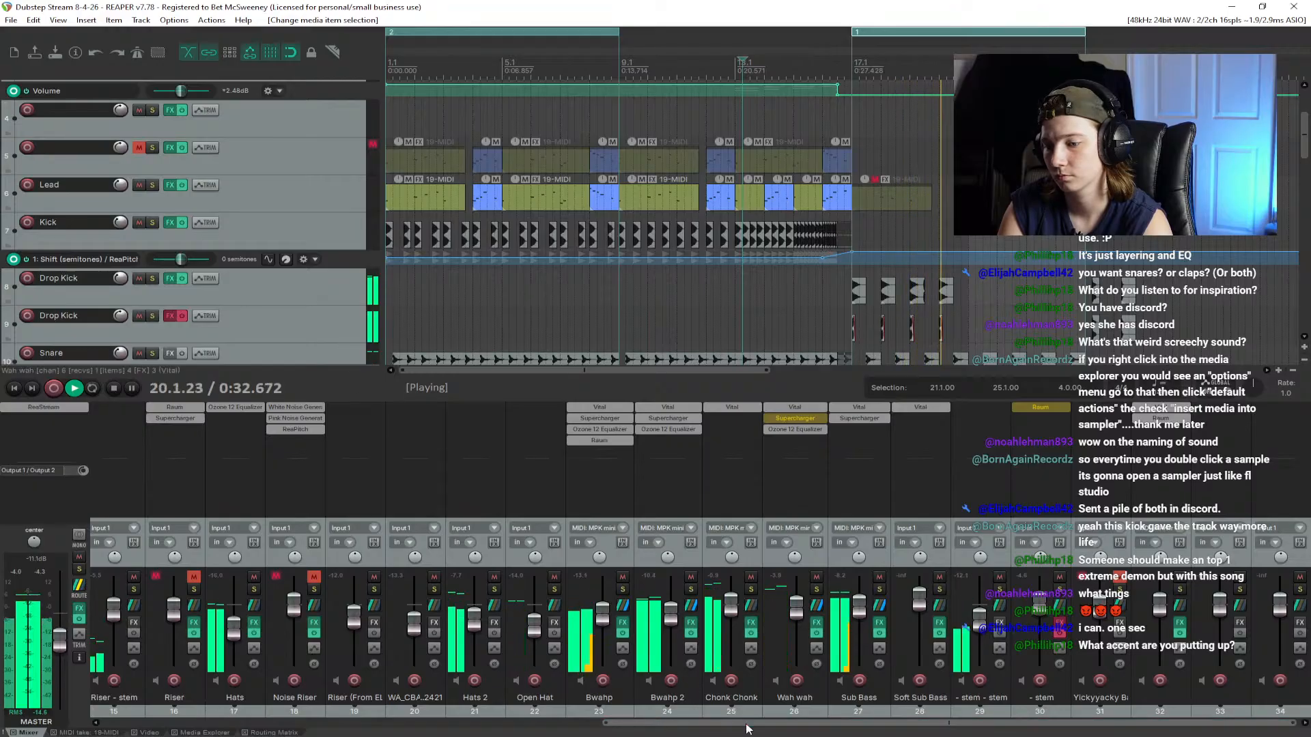
{"action": "key", "text": "space"}
{"action": "left_click_drag", "start_coordinate": [885, 731], "coordinate": [381, 726]}
{"action": "key", "text": "space"}
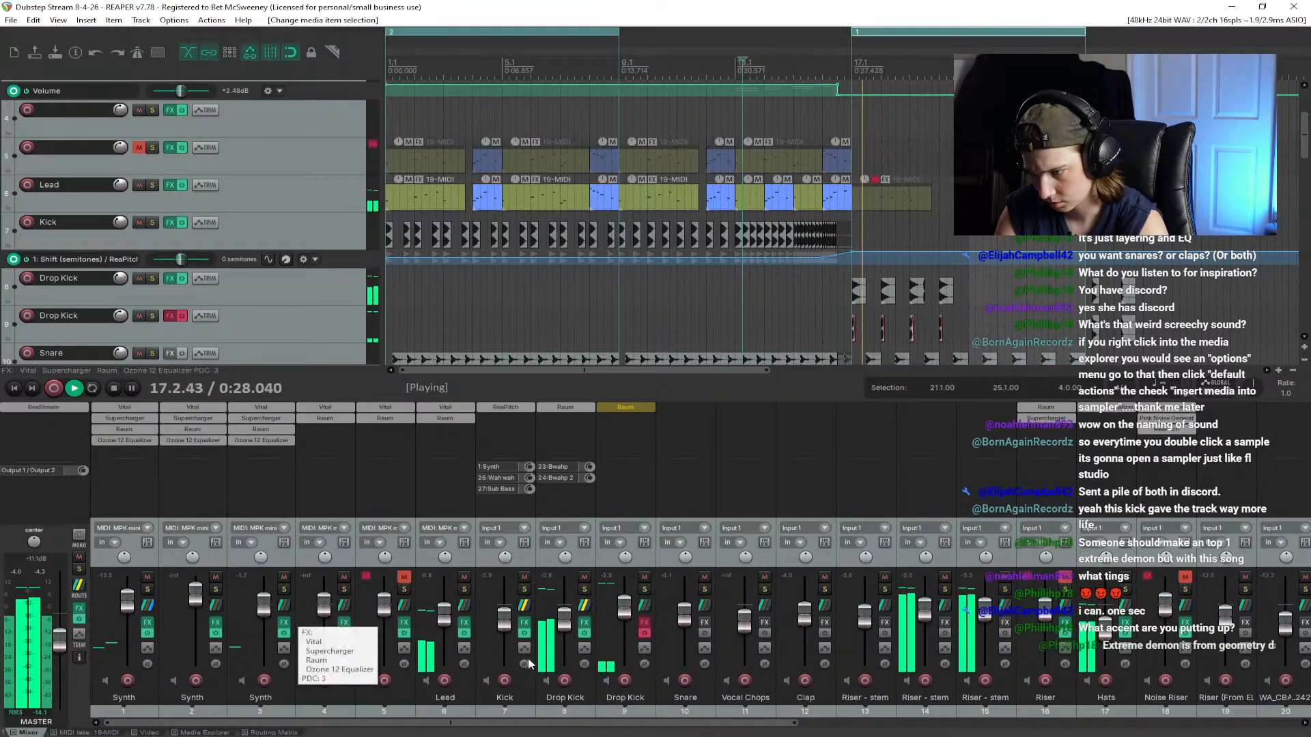
Step: Lower the Drop Kick on track 9 slightly and play again from 13.2.00
{"action": "left_click_drag", "start_coordinate": [608, 724], "coordinate": [731, 728]}
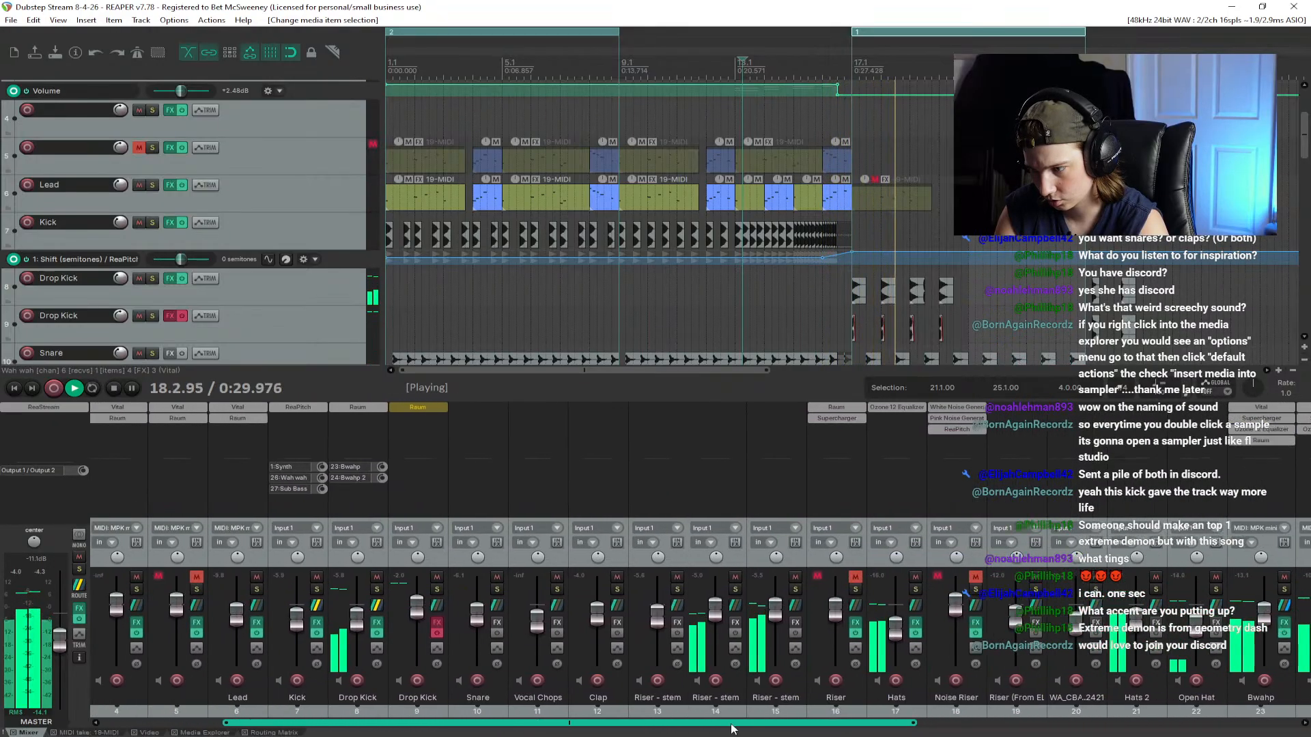
{"action": "key", "text": "space"}
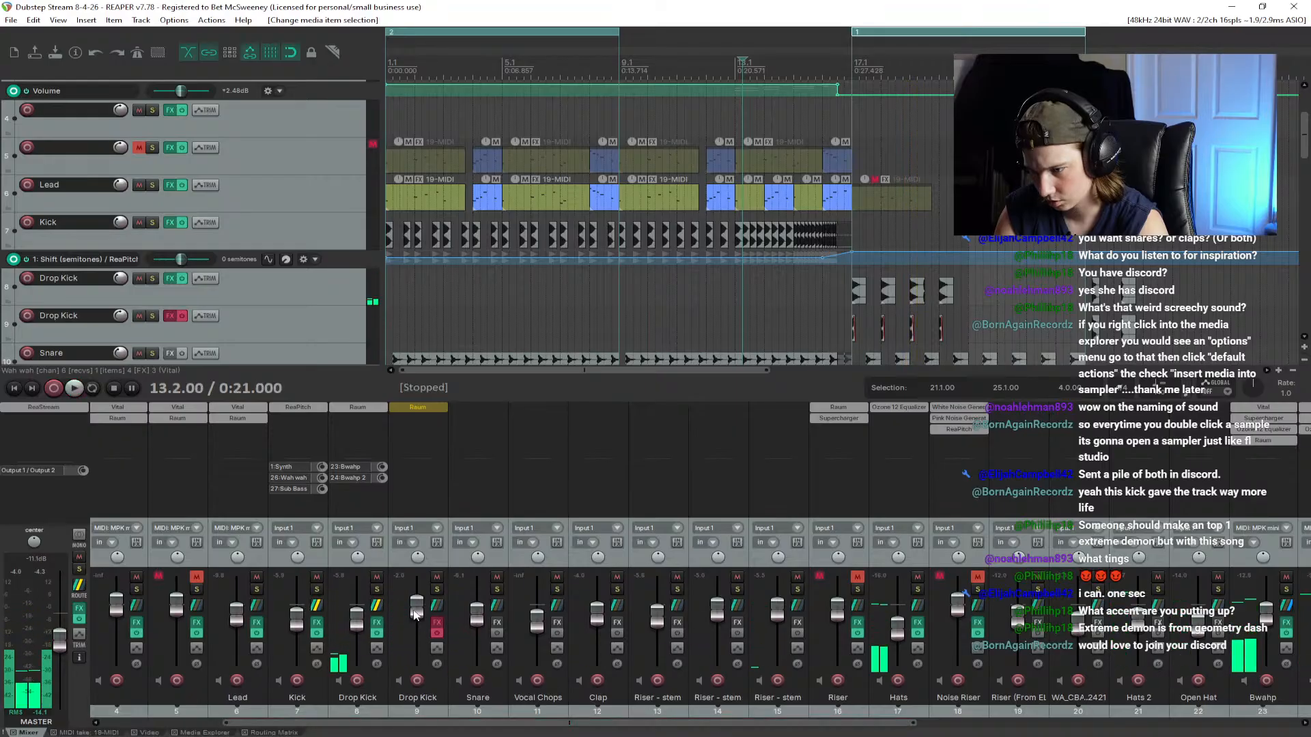
{"action": "left_click_drag", "start_coordinate": [415, 615], "coordinate": [415, 620]}
{"action": "key", "text": "space"}
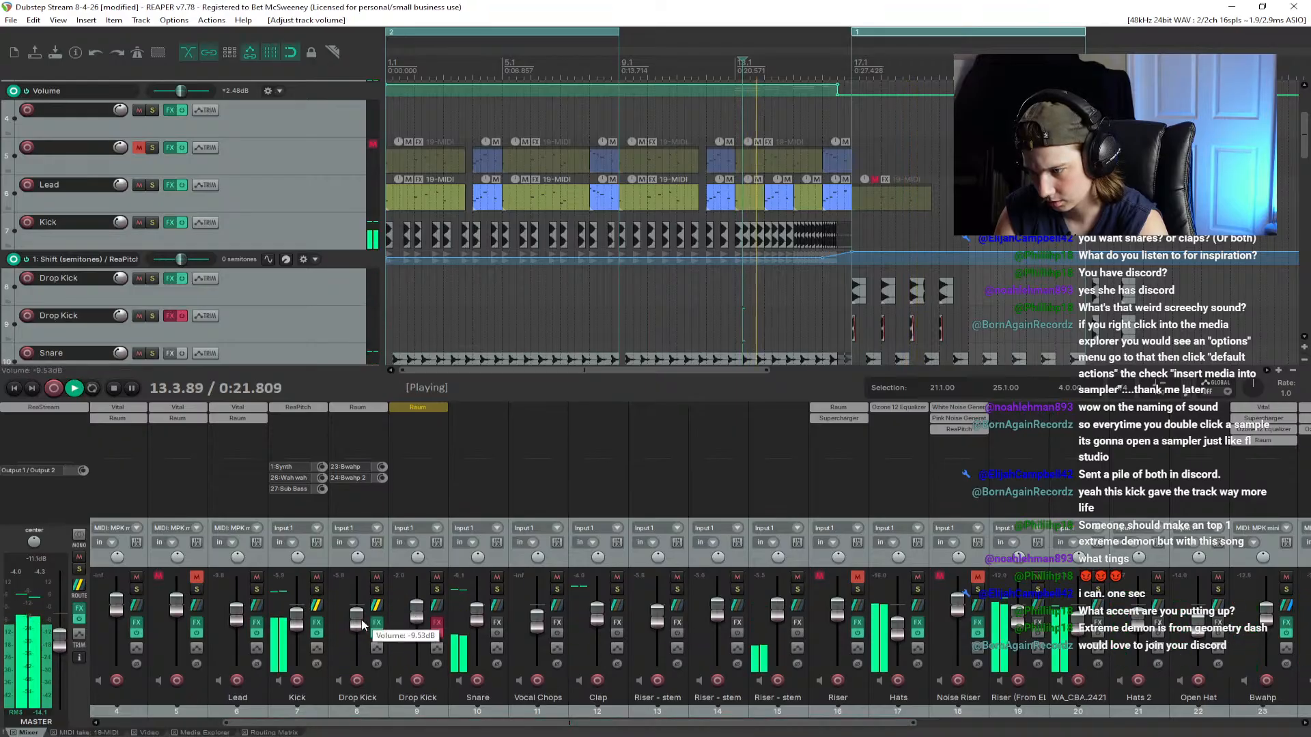
Step: Lower the Drop Kick on track 8 to about -13.4 dB while auditioning the drop
{"action": "left_click", "coordinate": [832, 66]}
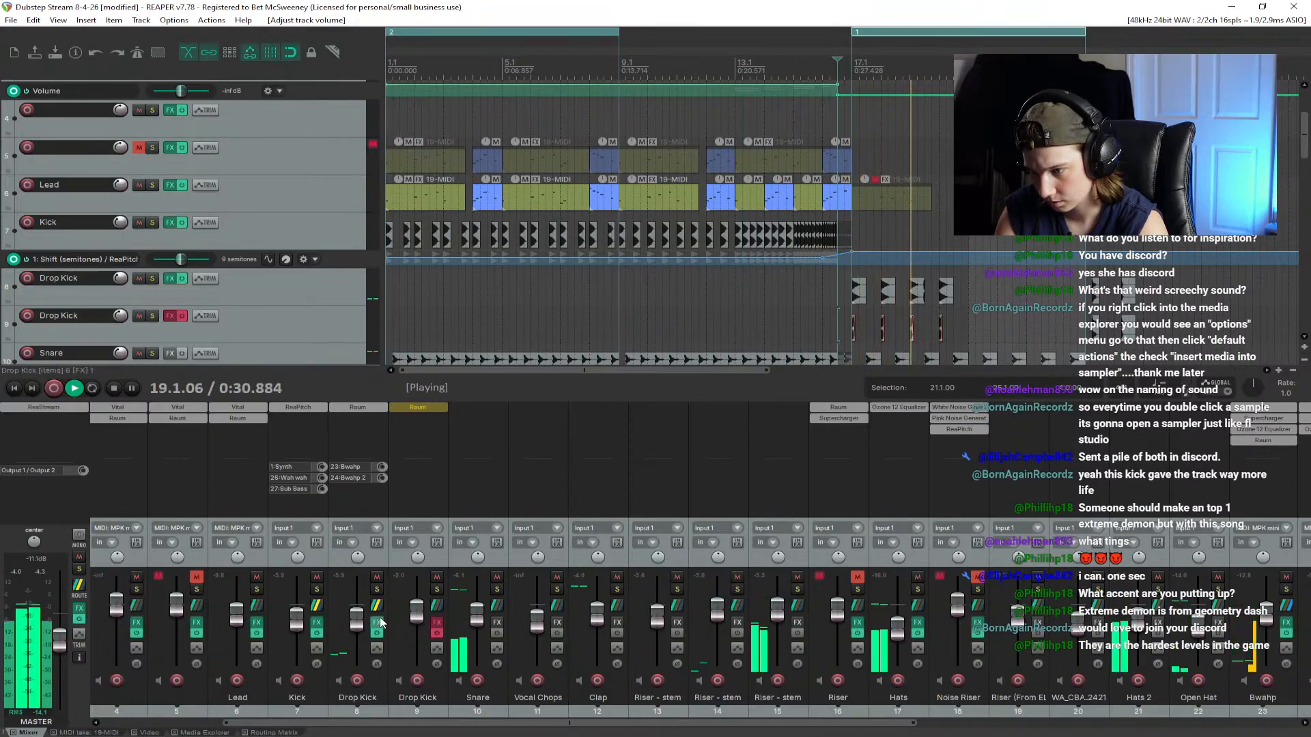
{"action": "mouse_move", "coordinate": [357, 627]}
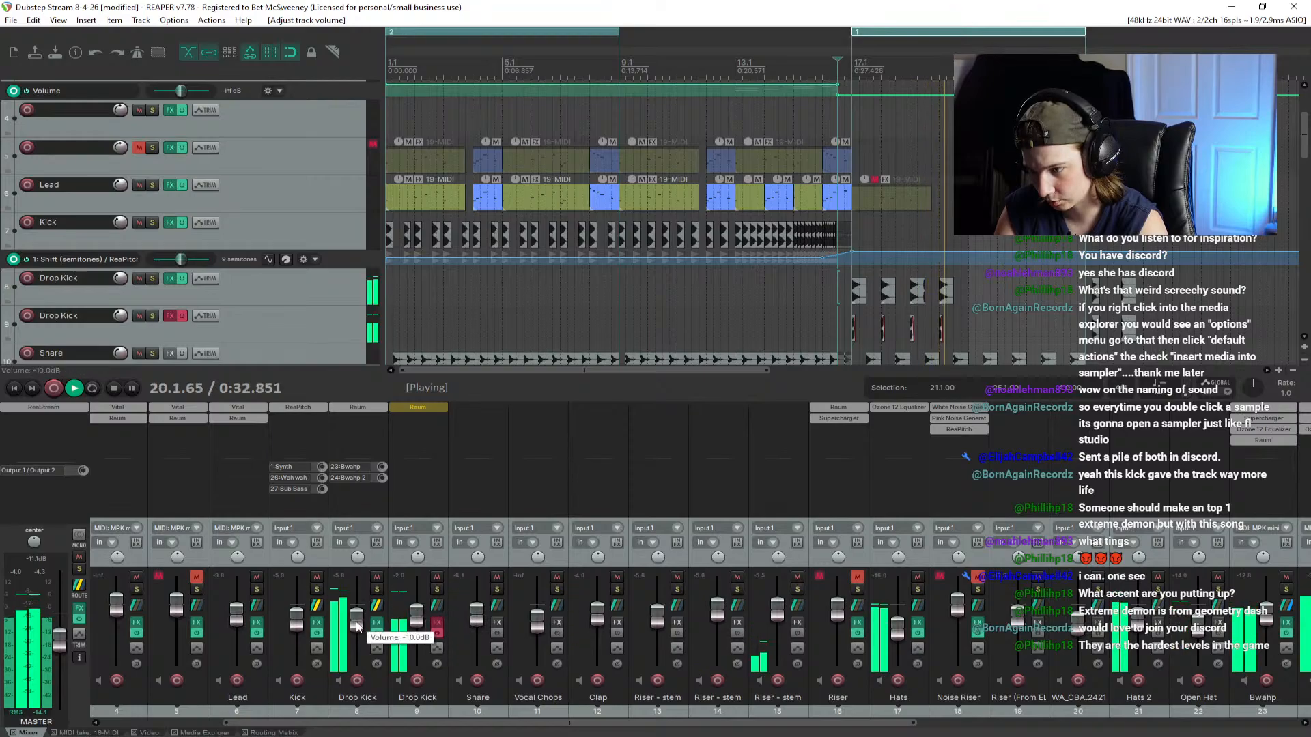
{"action": "left_click_drag", "start_coordinate": [358, 626], "coordinate": [358, 634]}
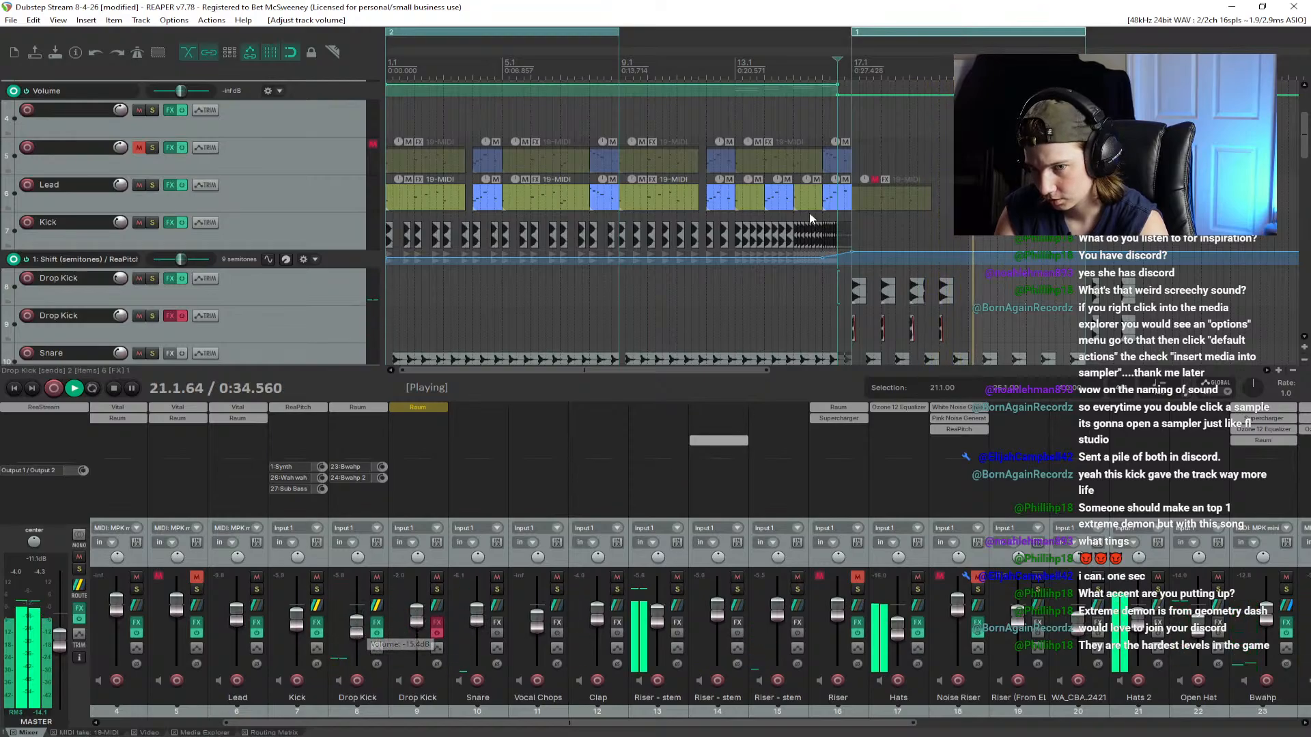
Step: Save the project and play from 16.2.00 into the drop, checking the bass track levels in the mixer
{"action": "left_click", "coordinate": [839, 63]}
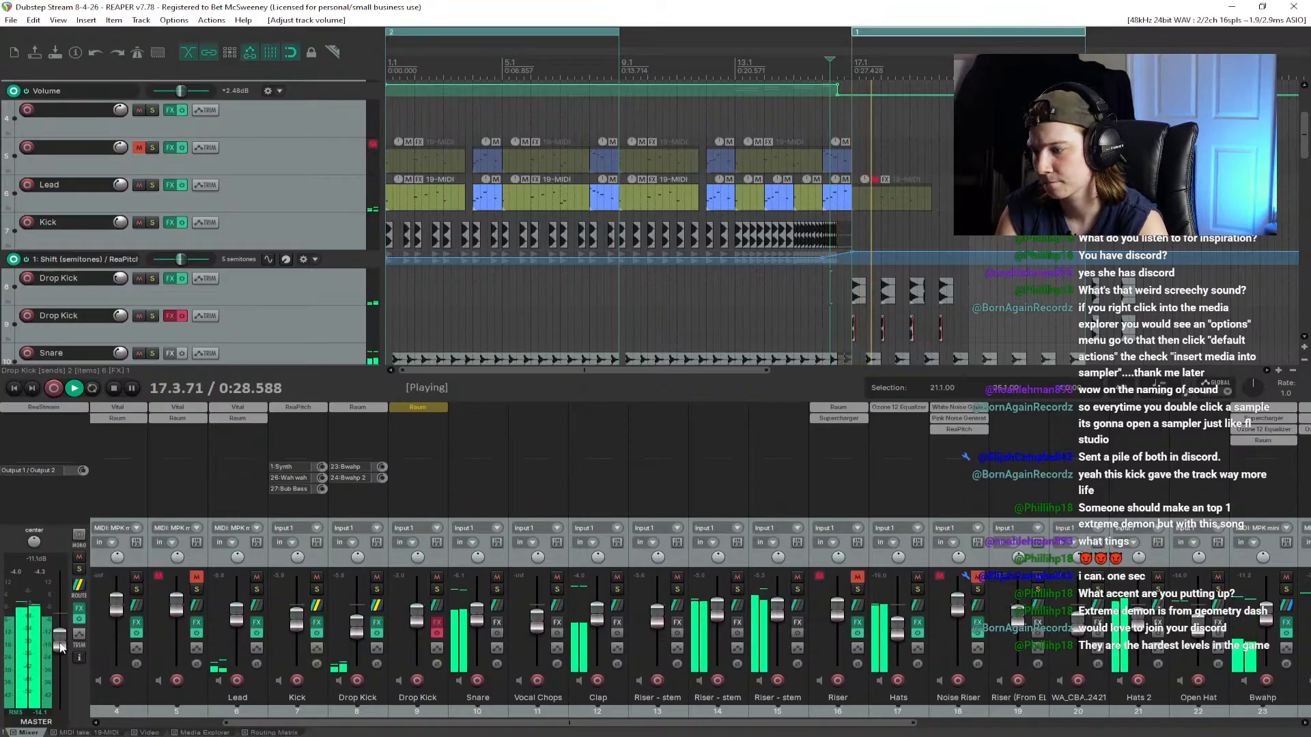
{"action": "key", "text": "space"}
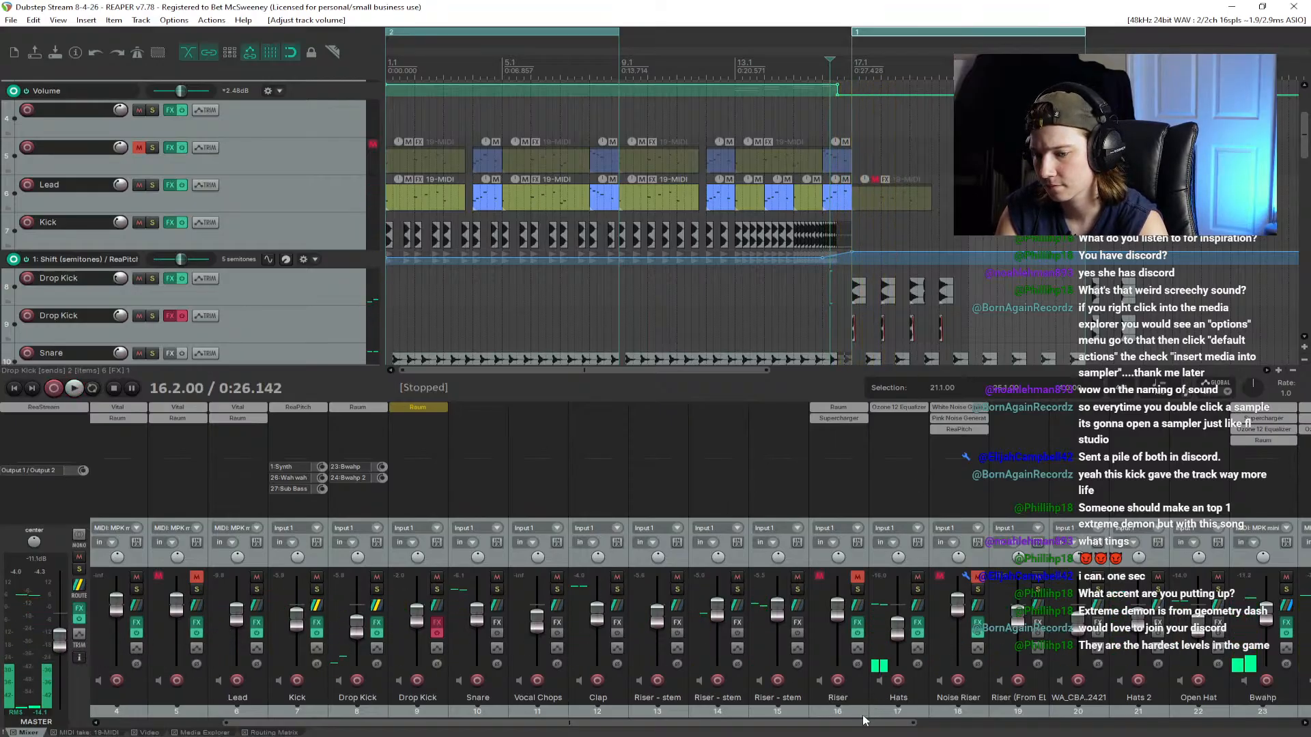
{"action": "left_click_drag", "start_coordinate": [863, 720], "coordinate": [1246, 707]}
{"action": "key", "text": "space"}
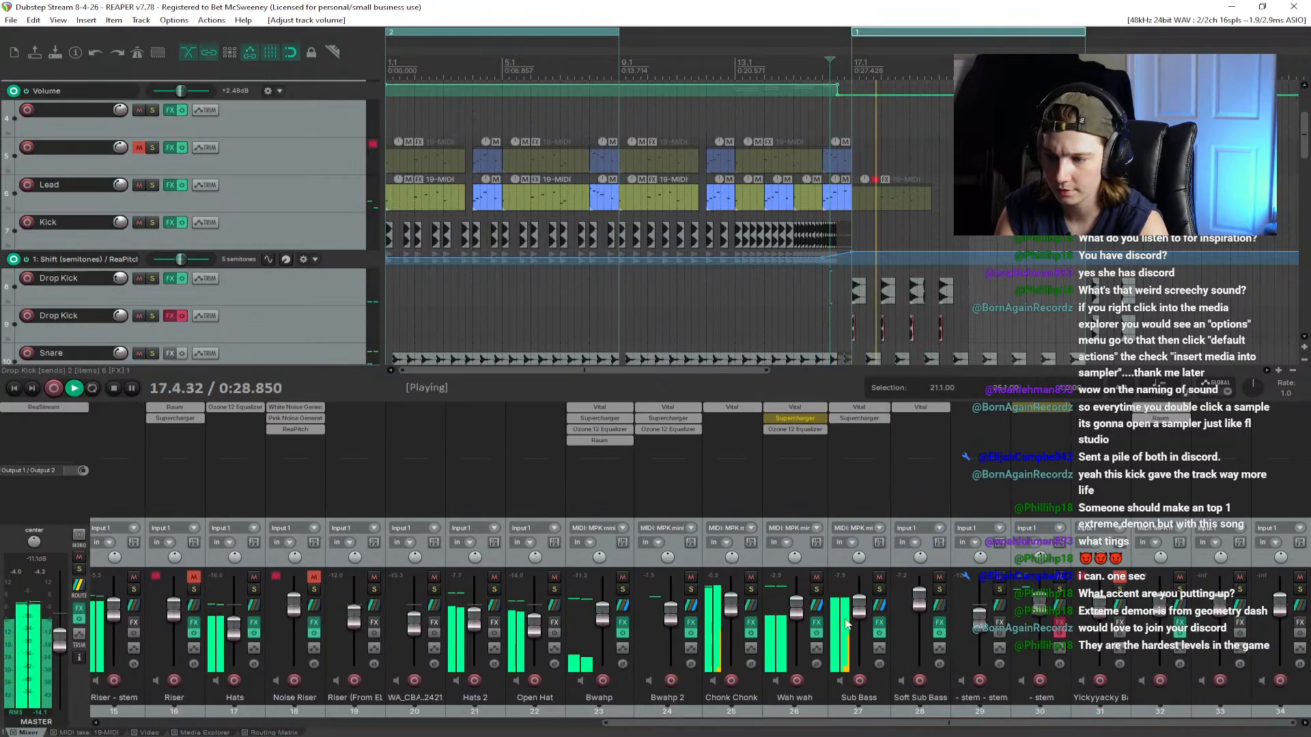
{"action": "key", "text": "space"}
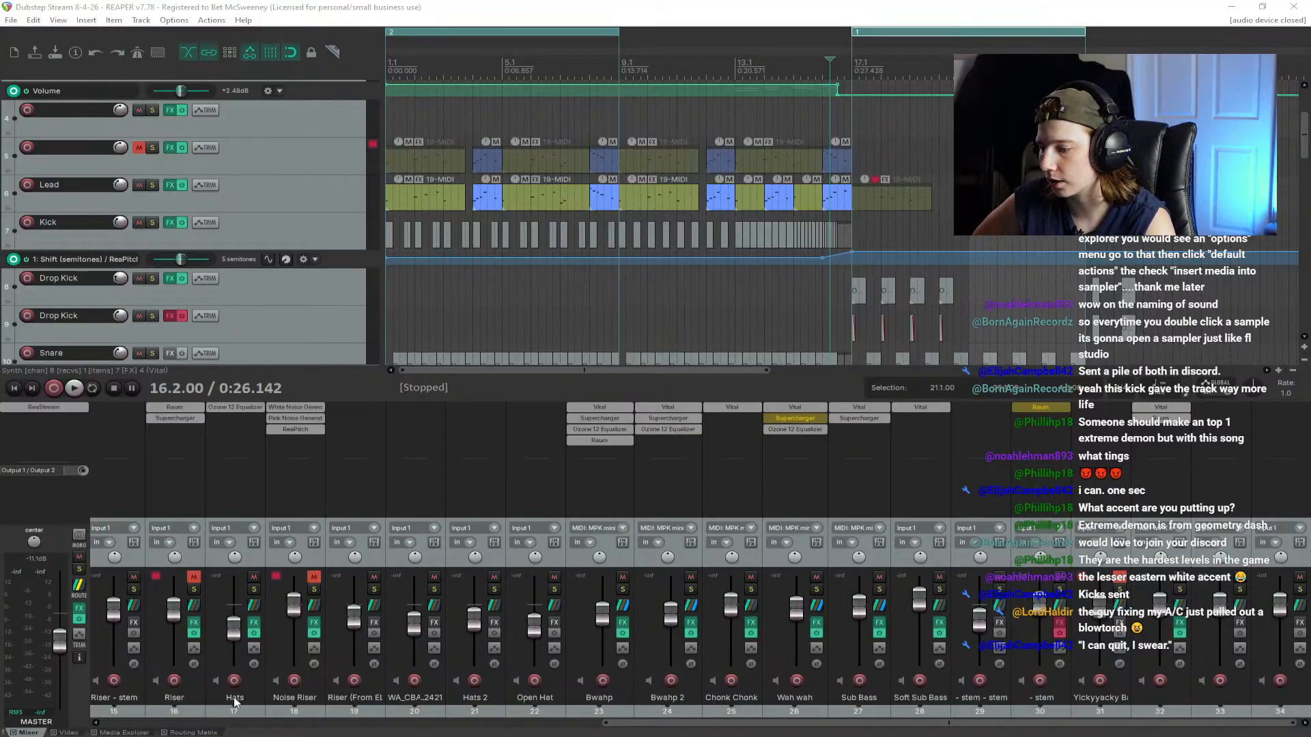
Step: Audition Cymatics - Kick (Leon).wav from the Kicks folder and try loading it into new sampler tracks
{"action": "left_click", "coordinate": [142, 734]}
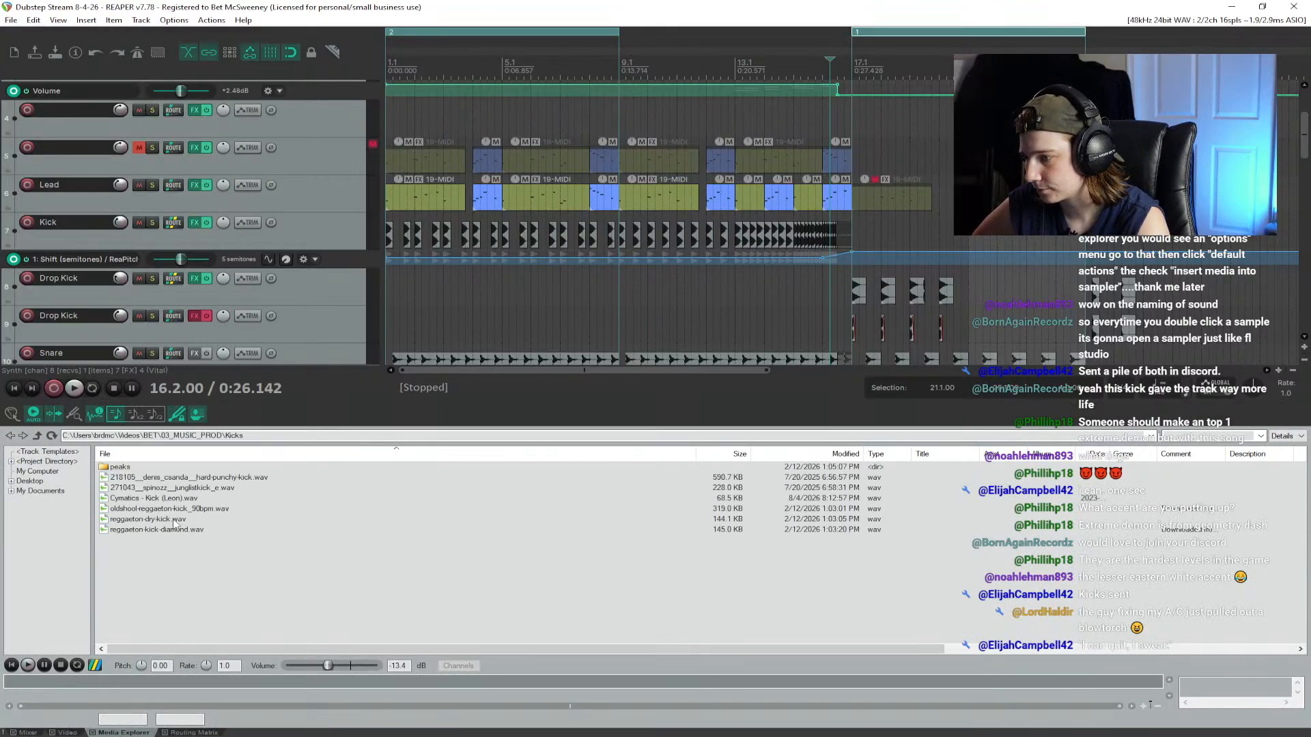
{"action": "left_click", "coordinate": [178, 499]}
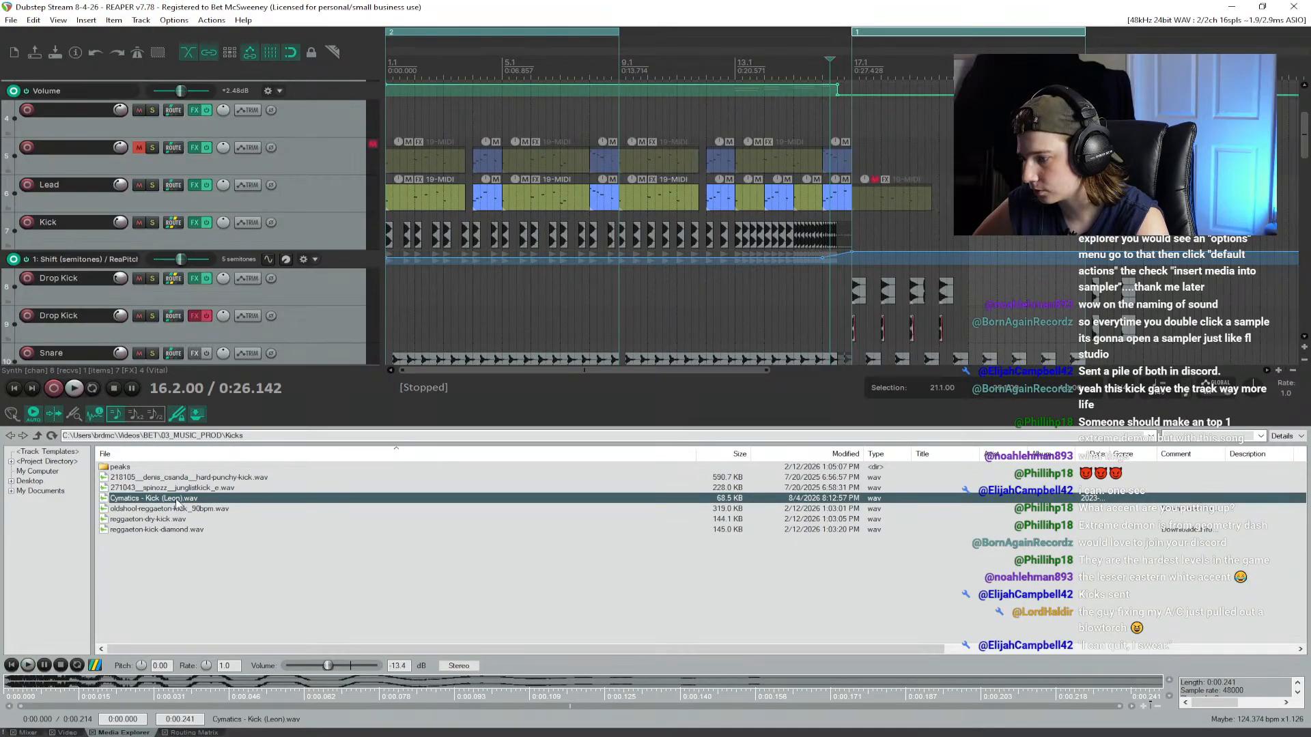
{"action": "double_click", "coordinate": [242, 498]}
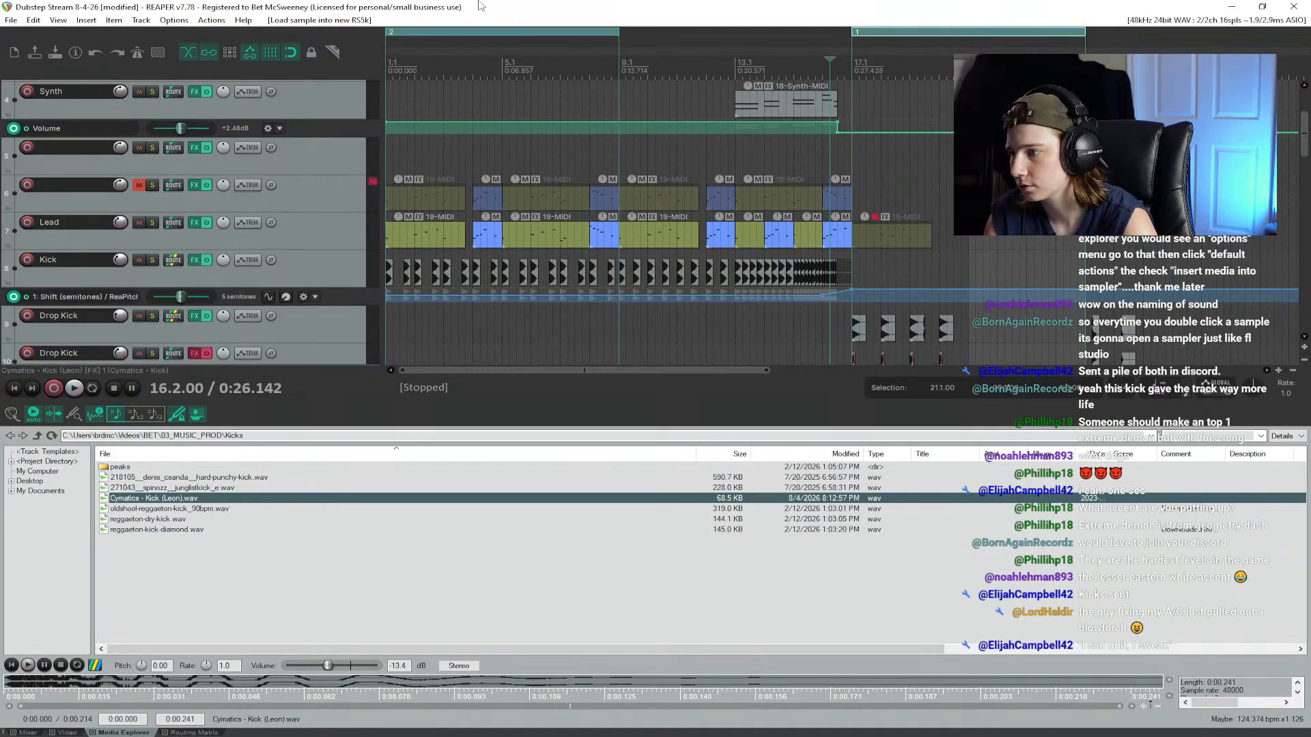
{"action": "scroll", "coordinate": [298, 336], "scroll_direction": "down", "scroll_amount": 8}
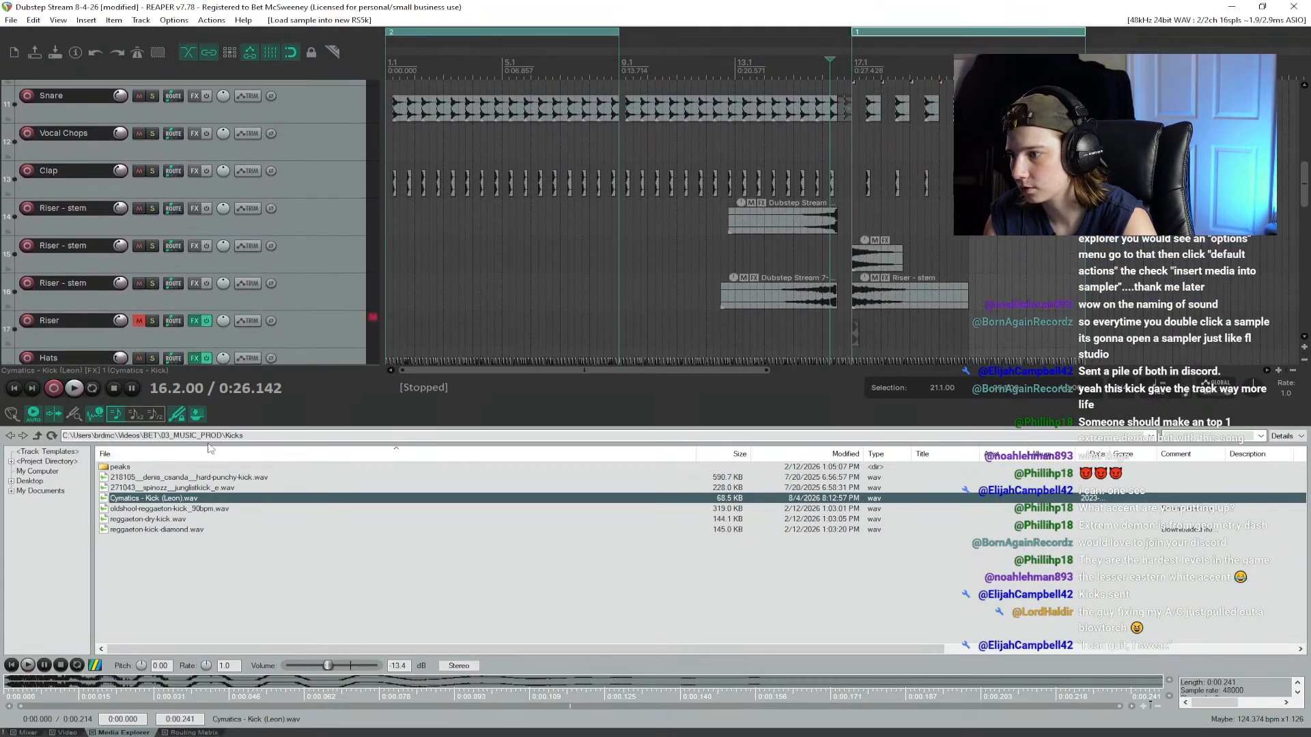
{"action": "scroll", "coordinate": [262, 297], "scroll_direction": "up", "scroll_amount": 10}
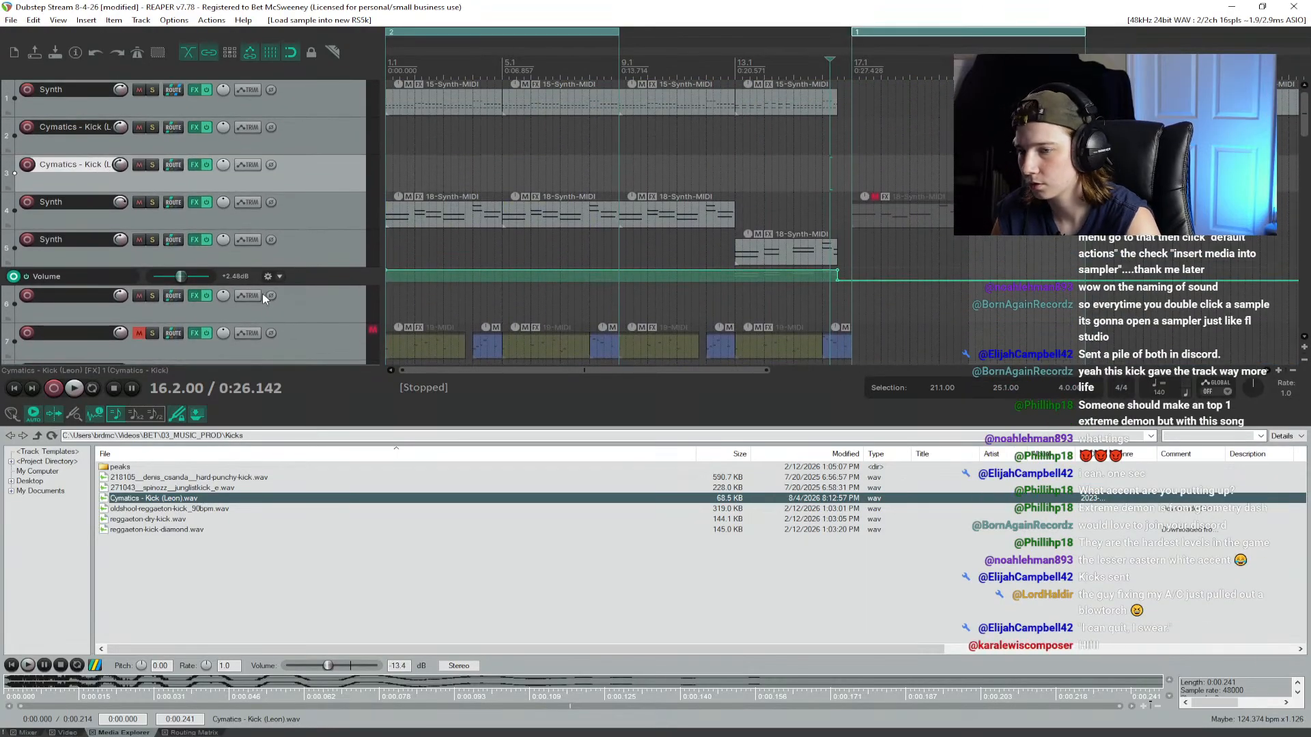
{"action": "scroll", "coordinate": [266, 295], "scroll_direction": "down", "scroll_amount": 3}
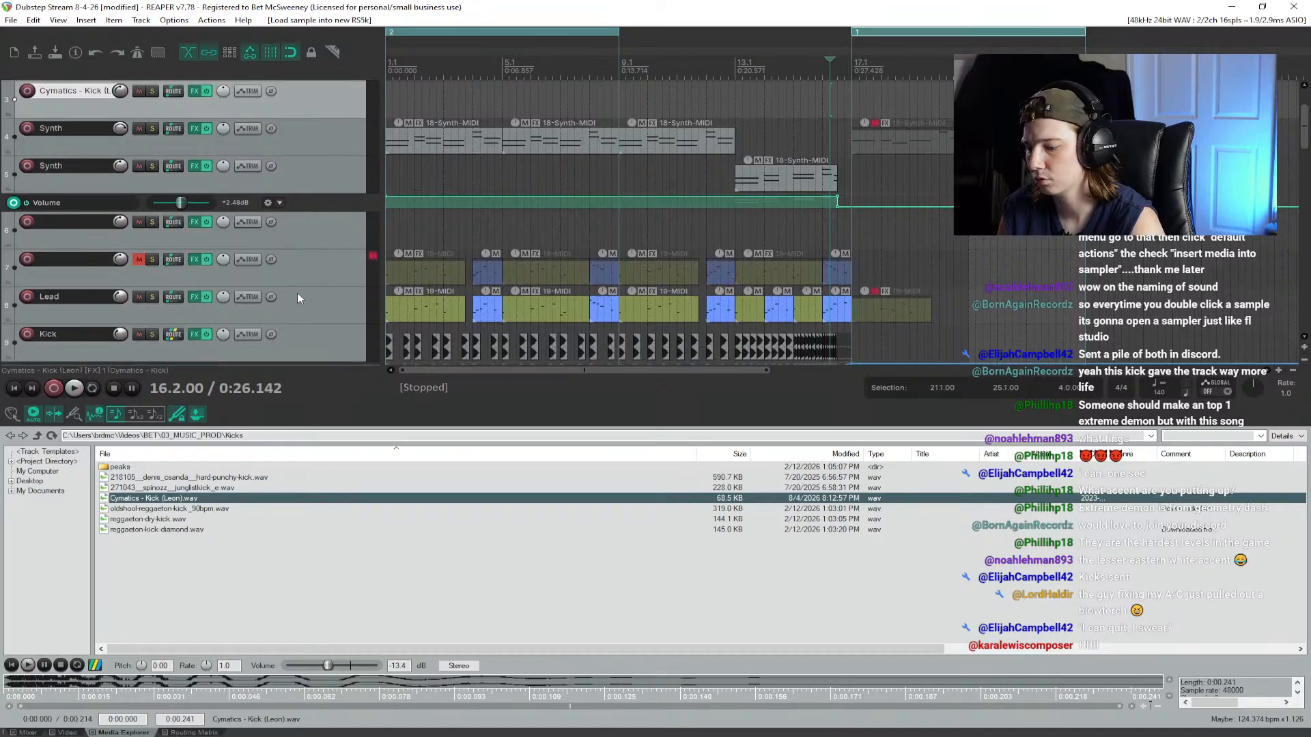
{"action": "scroll", "coordinate": [297, 259], "scroll_direction": "up", "scroll_amount": 3}
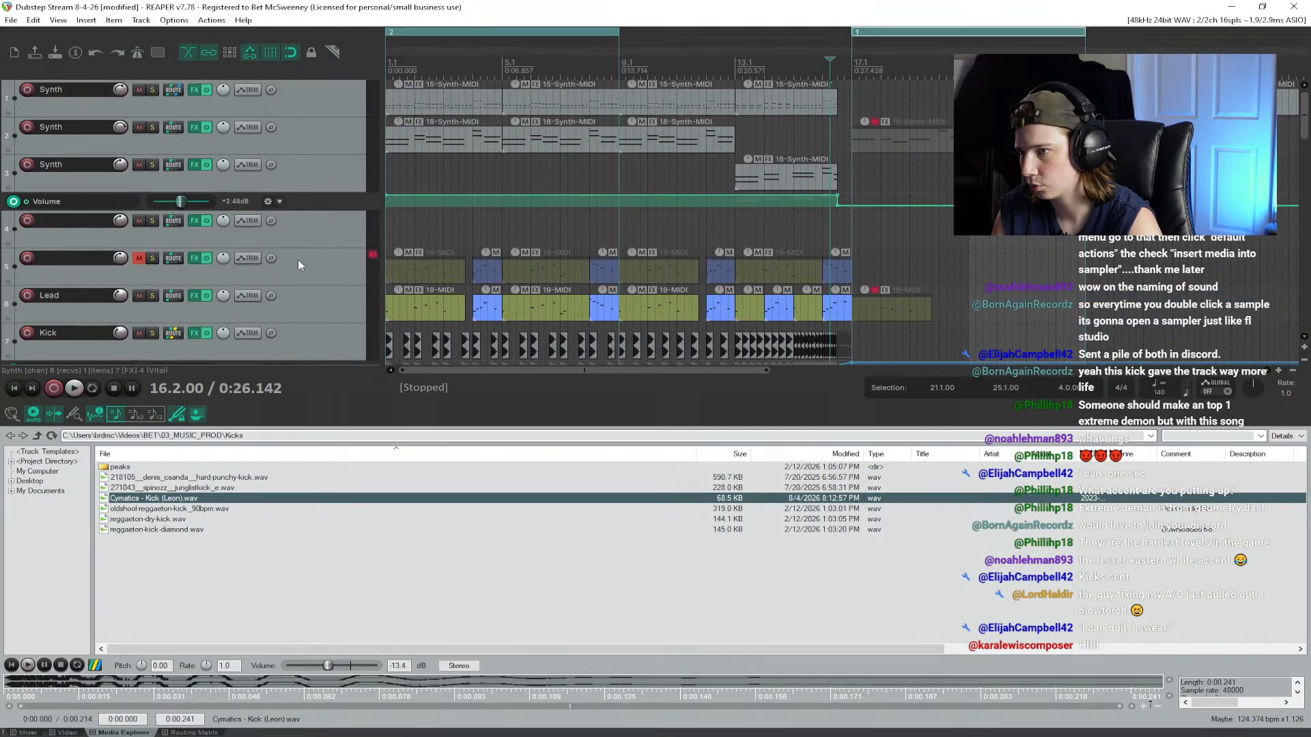
Step: Load Cymatics - Kick (Leon).wav into a new sampler track, arm it, and lower its volume while playing over the drop
{"action": "double_click", "coordinate": [230, 503]}
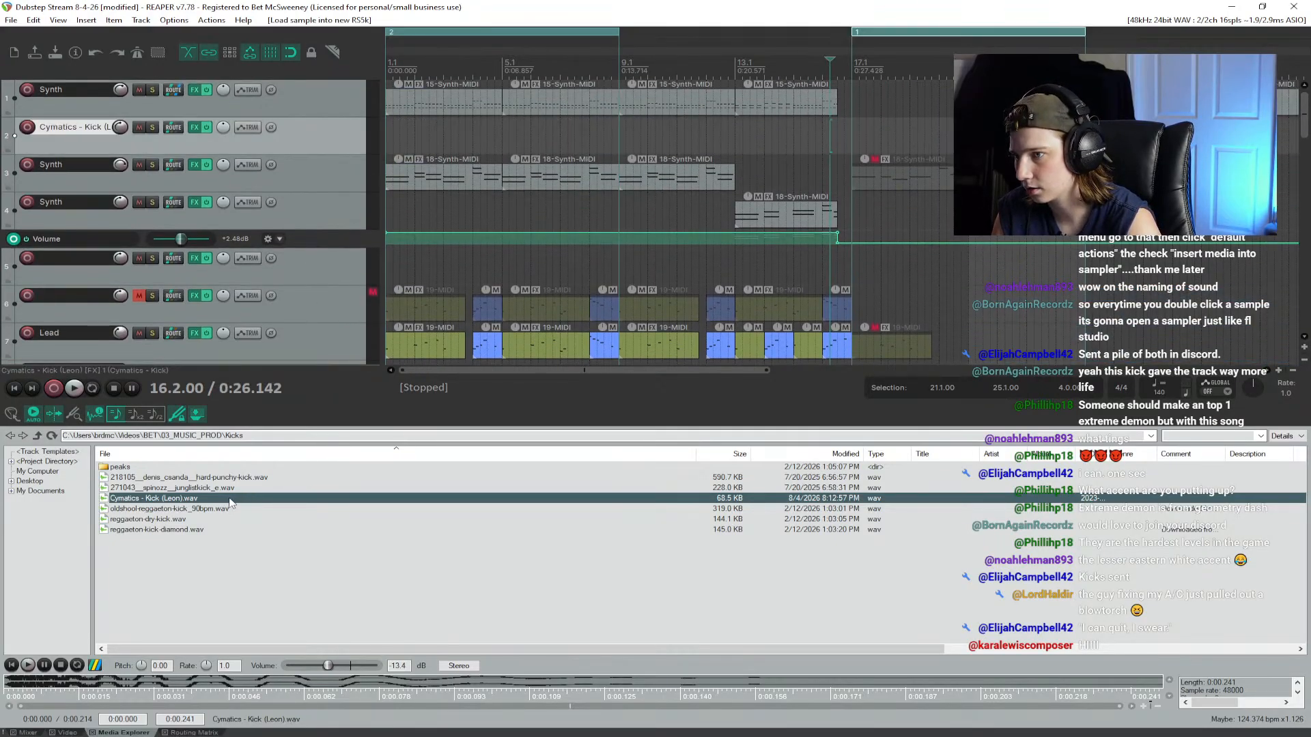
{"action": "left_click", "coordinate": [28, 127]}
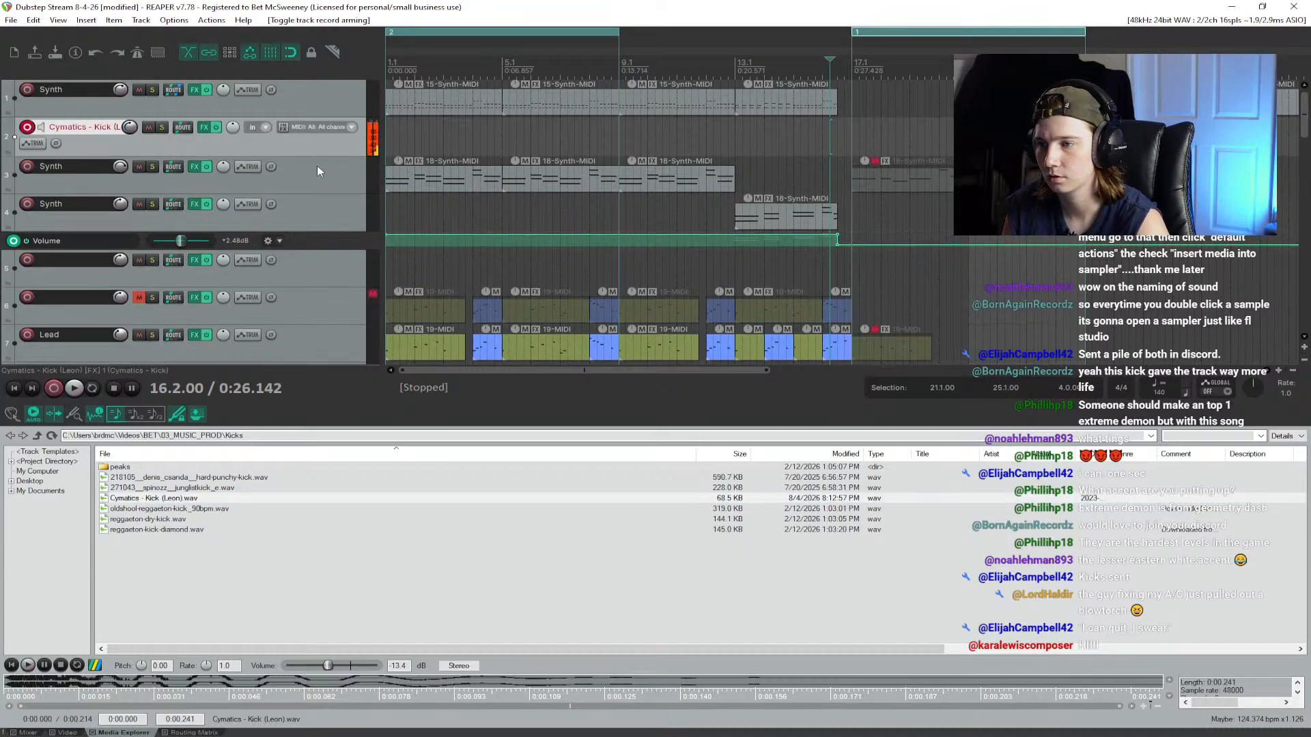
{"action": "key", "text": "space"}
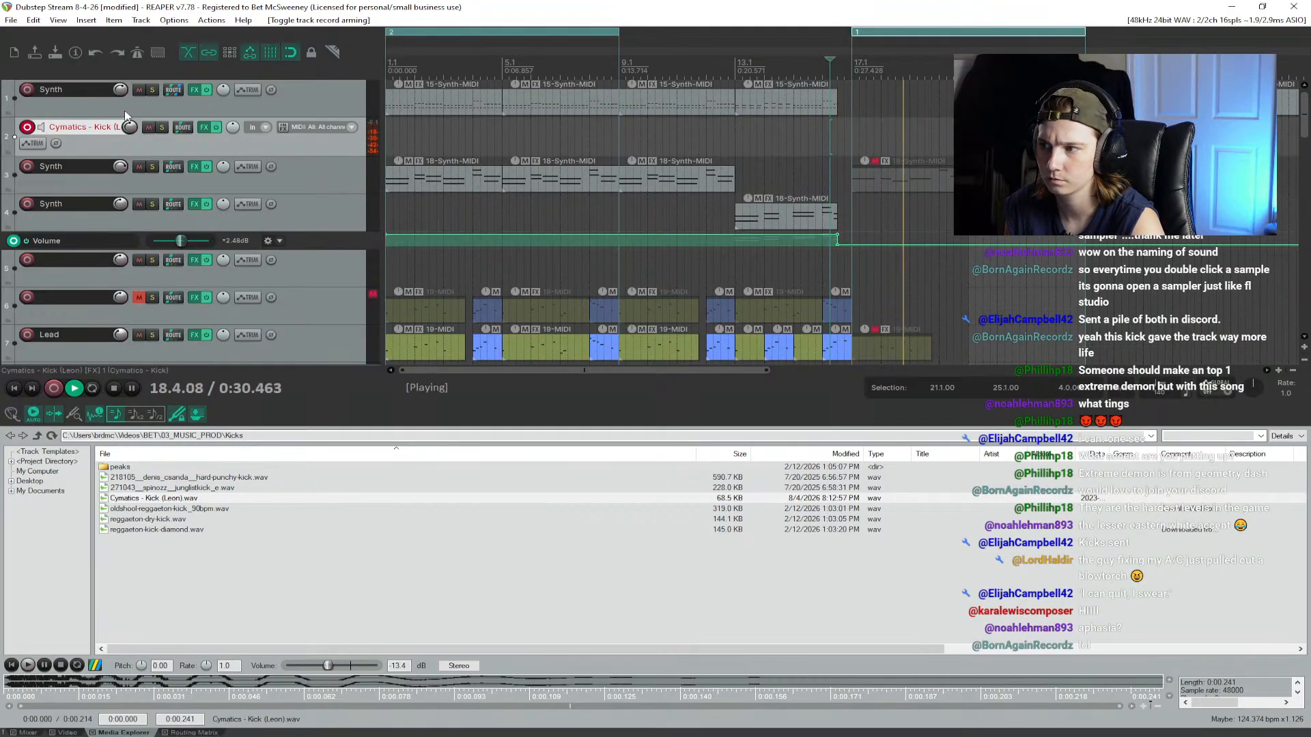
{"action": "mouse_move", "coordinate": [130, 127]}
{"action": "left_click_drag", "start_coordinate": [130, 127], "coordinate": [130, 130]}
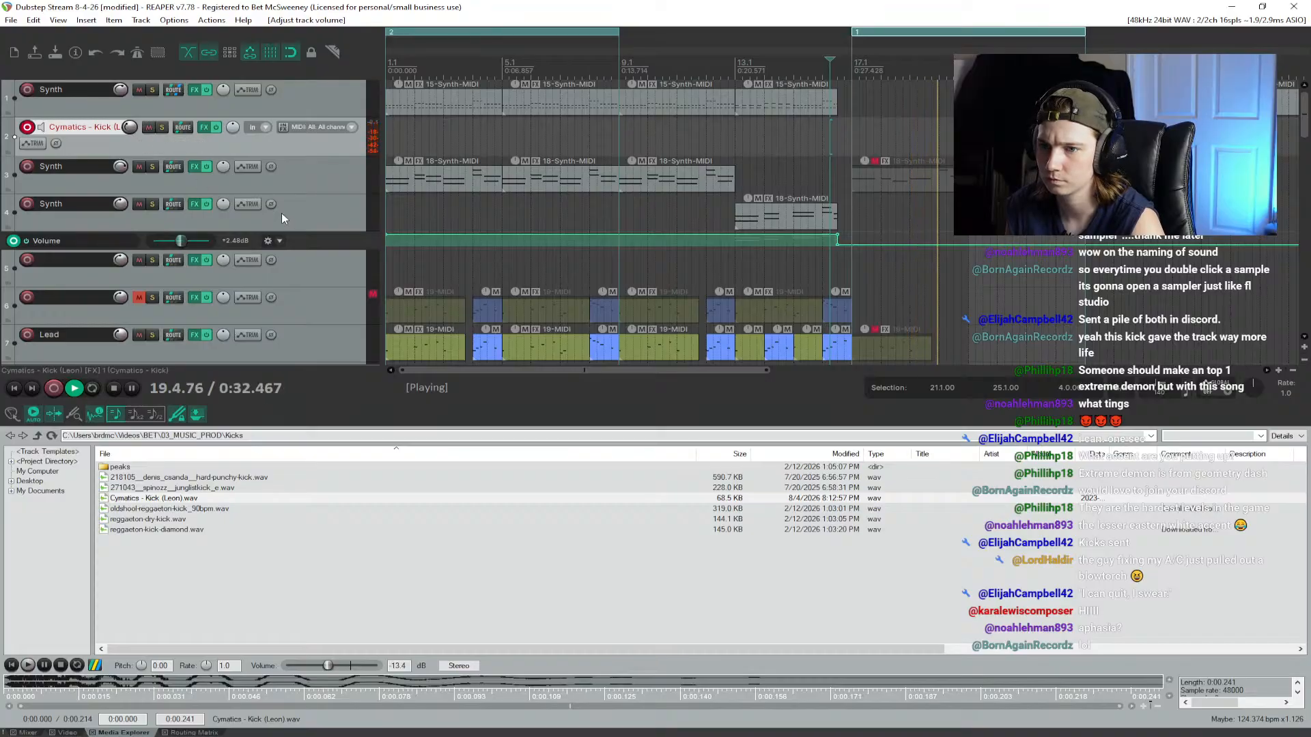
Step: Stop playback and delete the Cymatics kick sampler track
{"action": "key", "text": "space"}
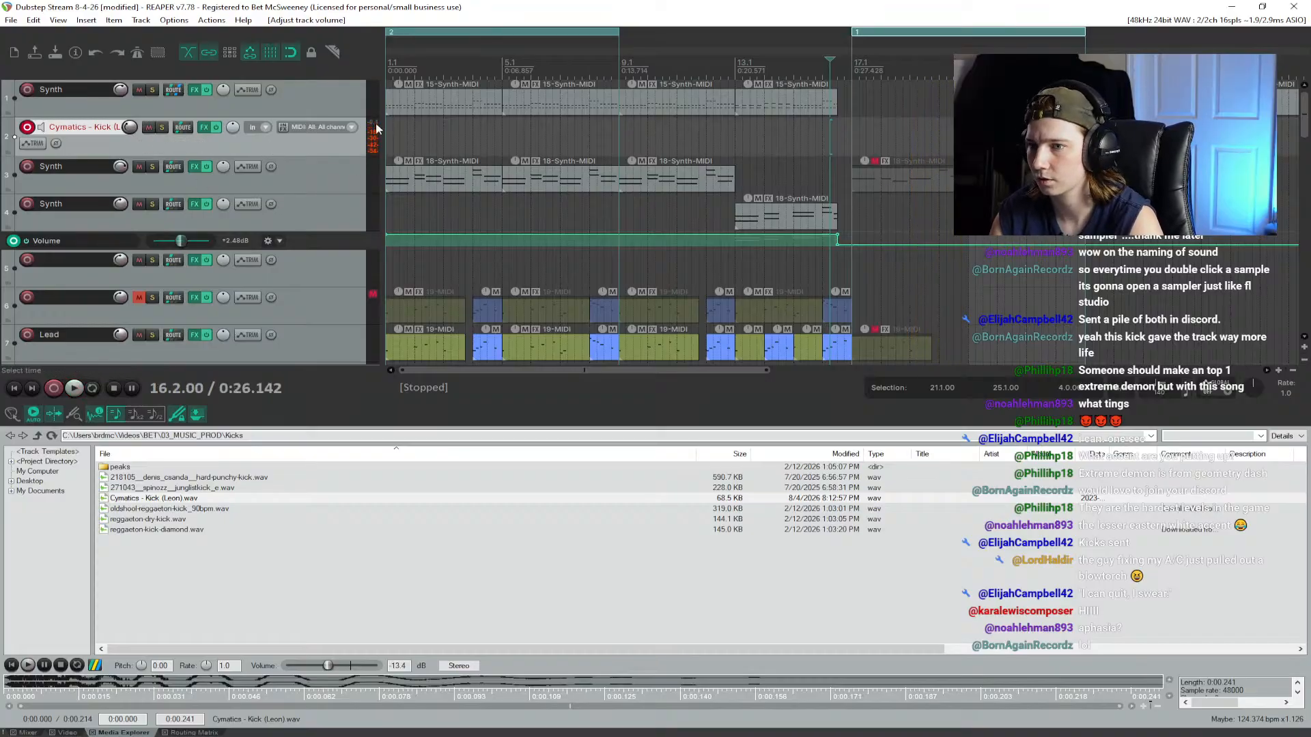
{"action": "key", "text": "Delete"}
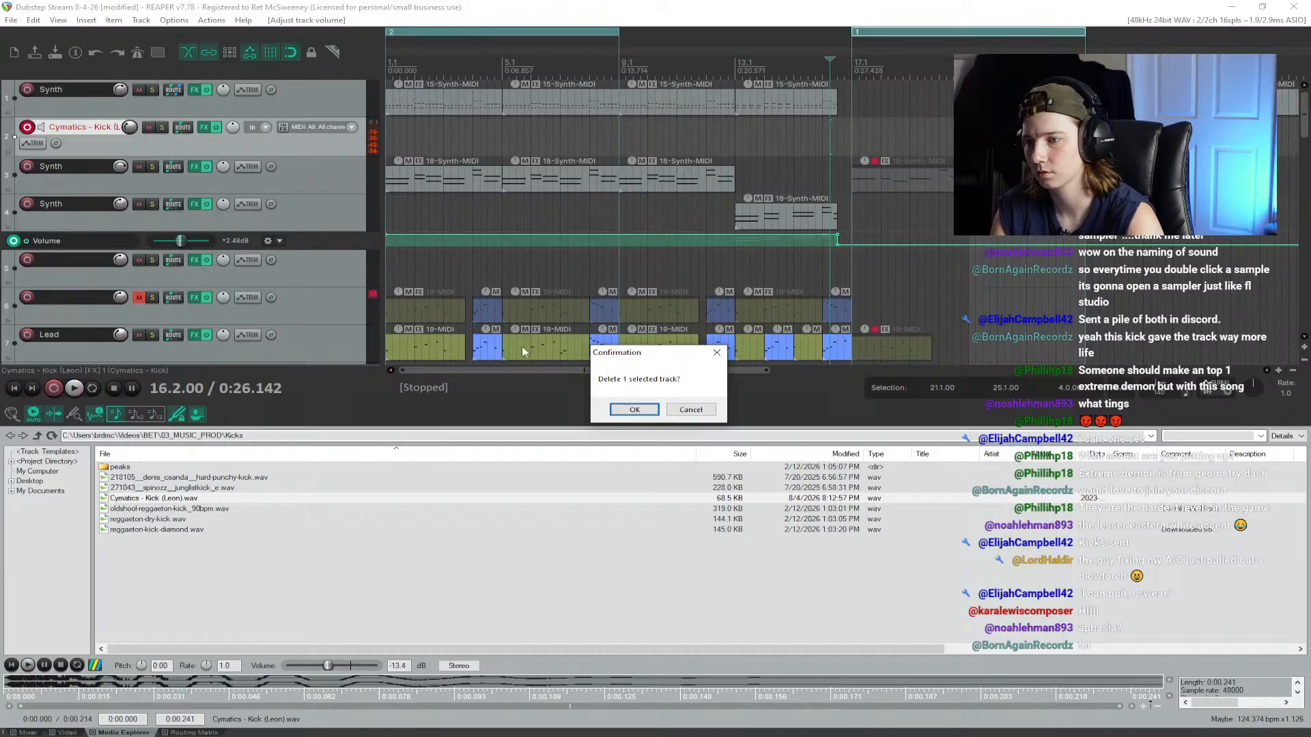
{"action": "left_click", "coordinate": [633, 409]}
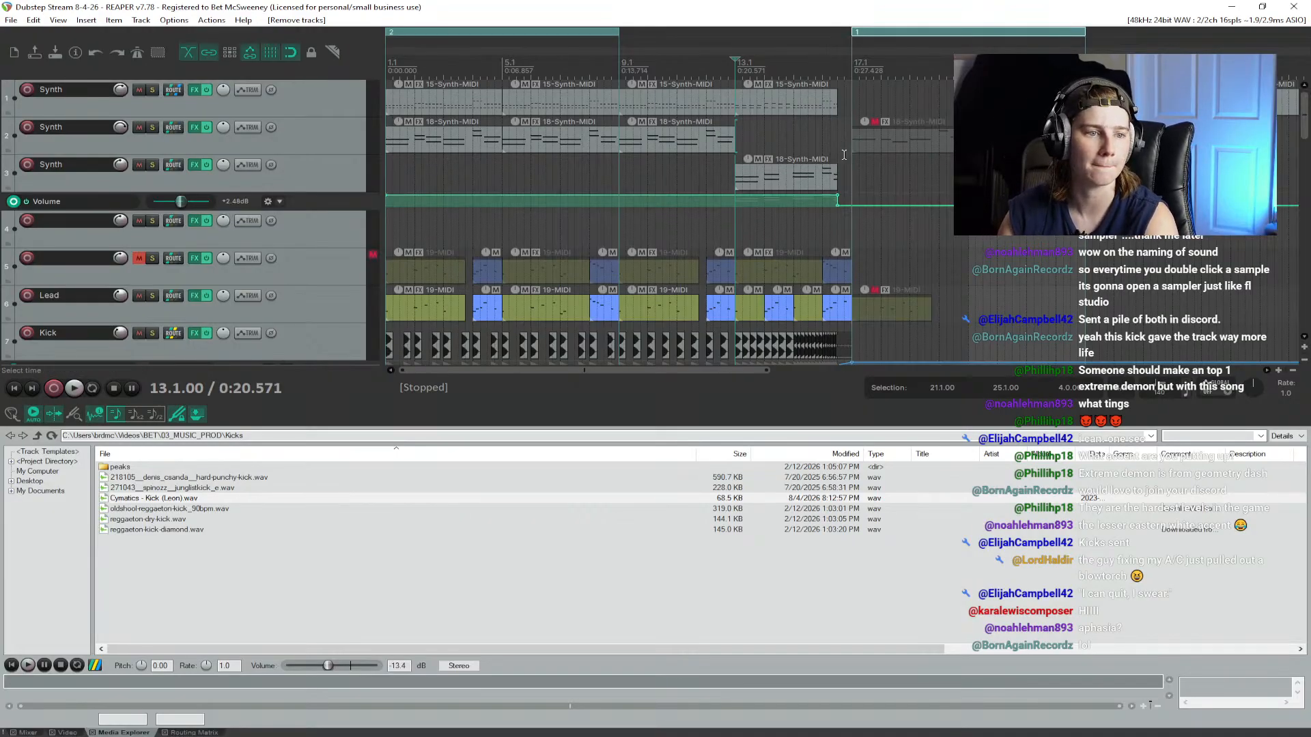
Step: Play from 13.1.00 into the drop and examine the levels from the drums through the bass tracks in the mixer
{"action": "key", "text": "space"}
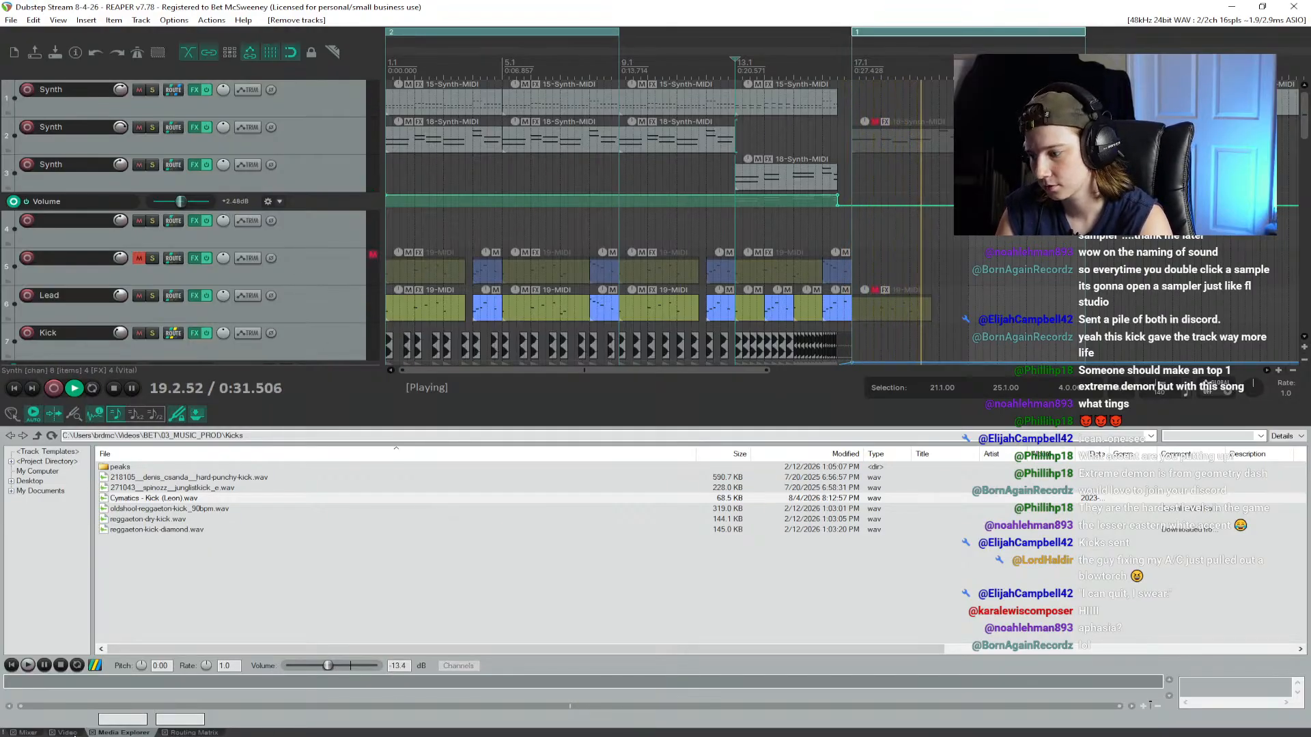
{"action": "key", "text": "ctrl+shift+v"}
{"action": "key", "text": "space"}
{"action": "left_click", "coordinate": [34, 732]}
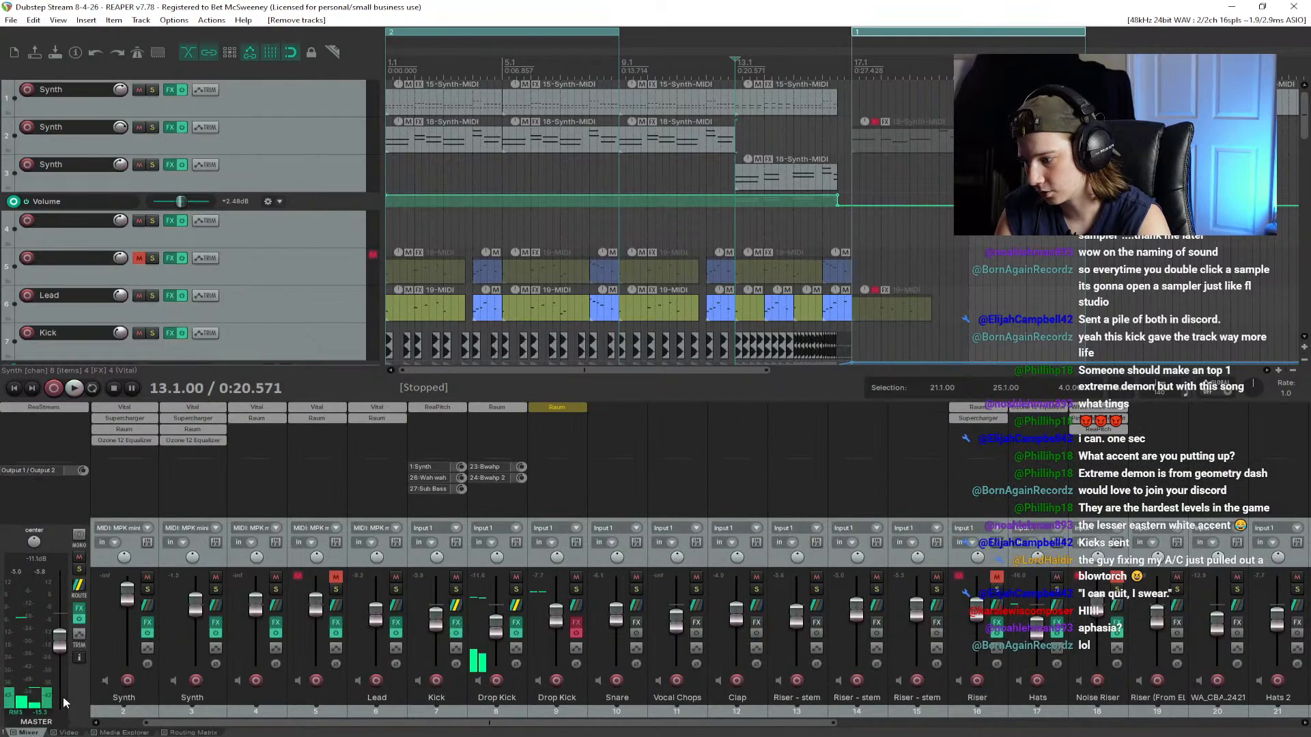
{"action": "left_click_drag", "start_coordinate": [784, 724], "coordinate": [662, 734]}
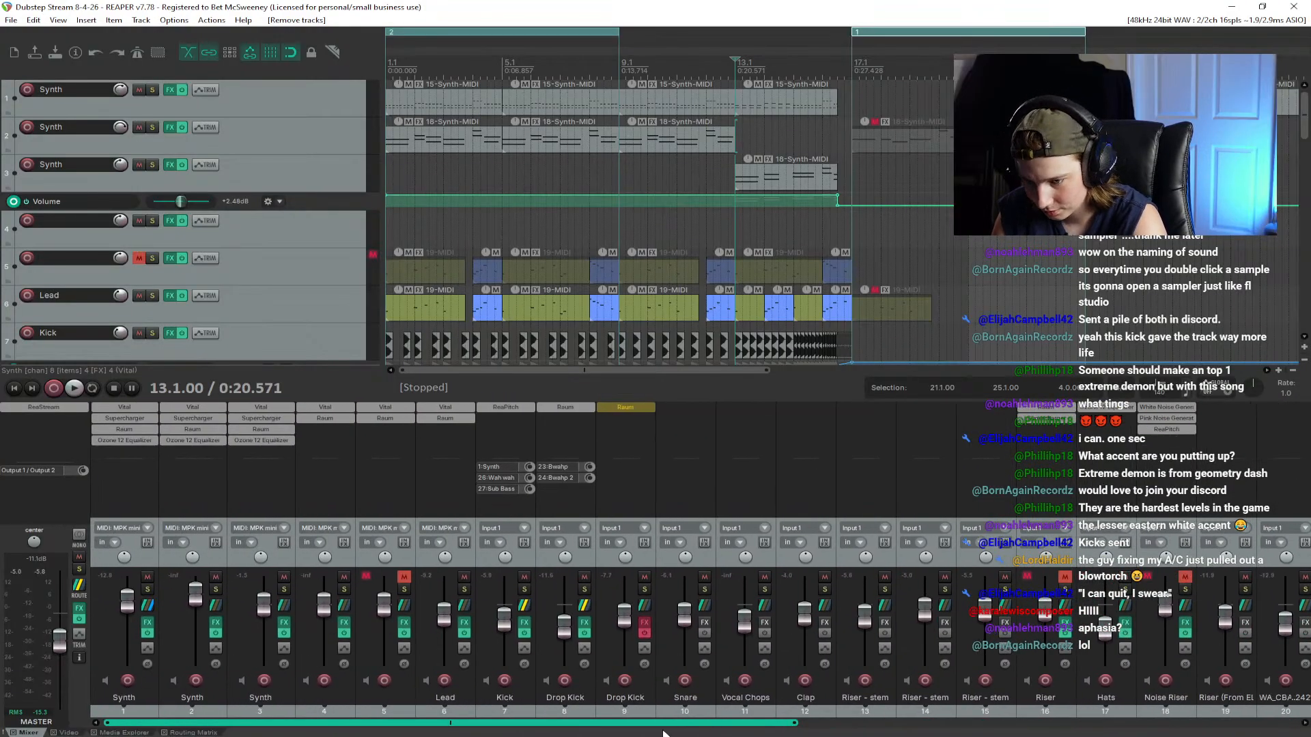
{"action": "left_click_drag", "start_coordinate": [745, 728], "coordinate": [1135, 728]}
{"action": "key", "text": "space"}
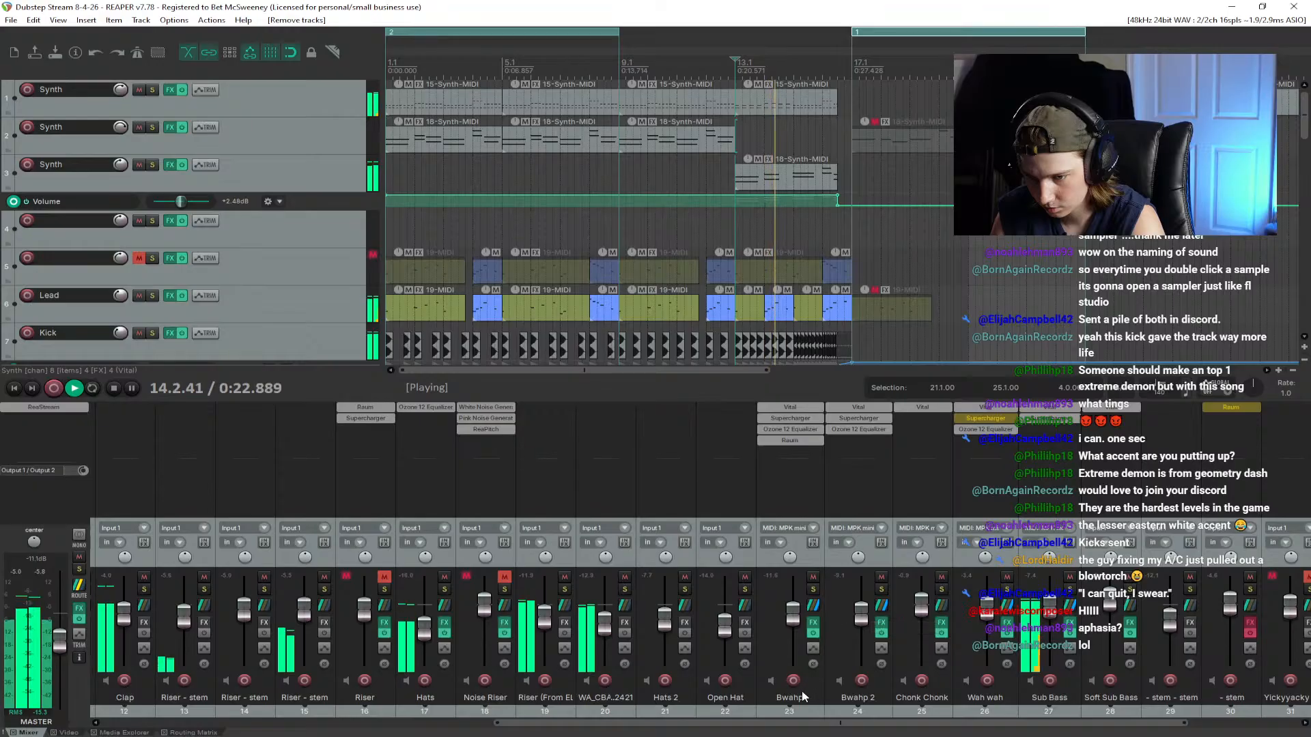
Step: Lower the Bwahp and Bwahp 2 volumes slightly and adjust the panning of both tracks during playback
{"action": "left_click_drag", "start_coordinate": [858, 623], "coordinate": [792, 628]}
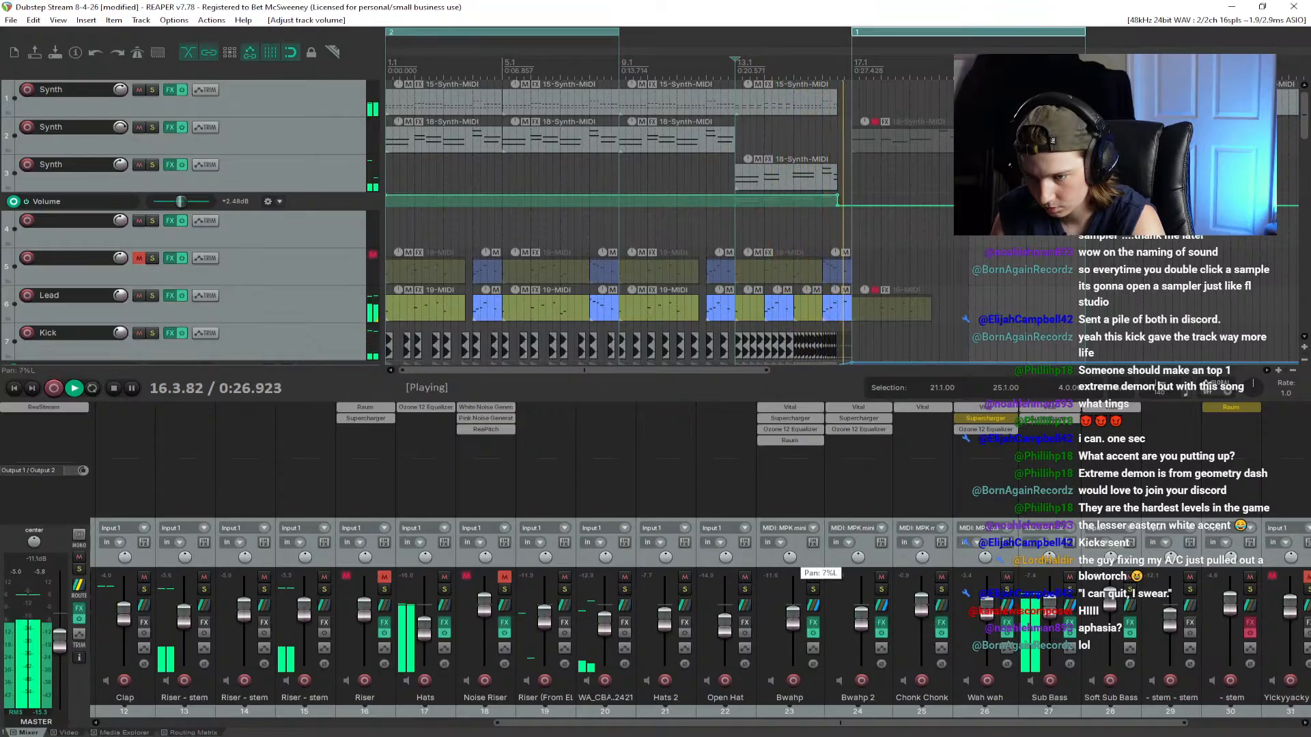
{"action": "left_click_drag", "start_coordinate": [859, 552], "coordinate": [859, 538]}
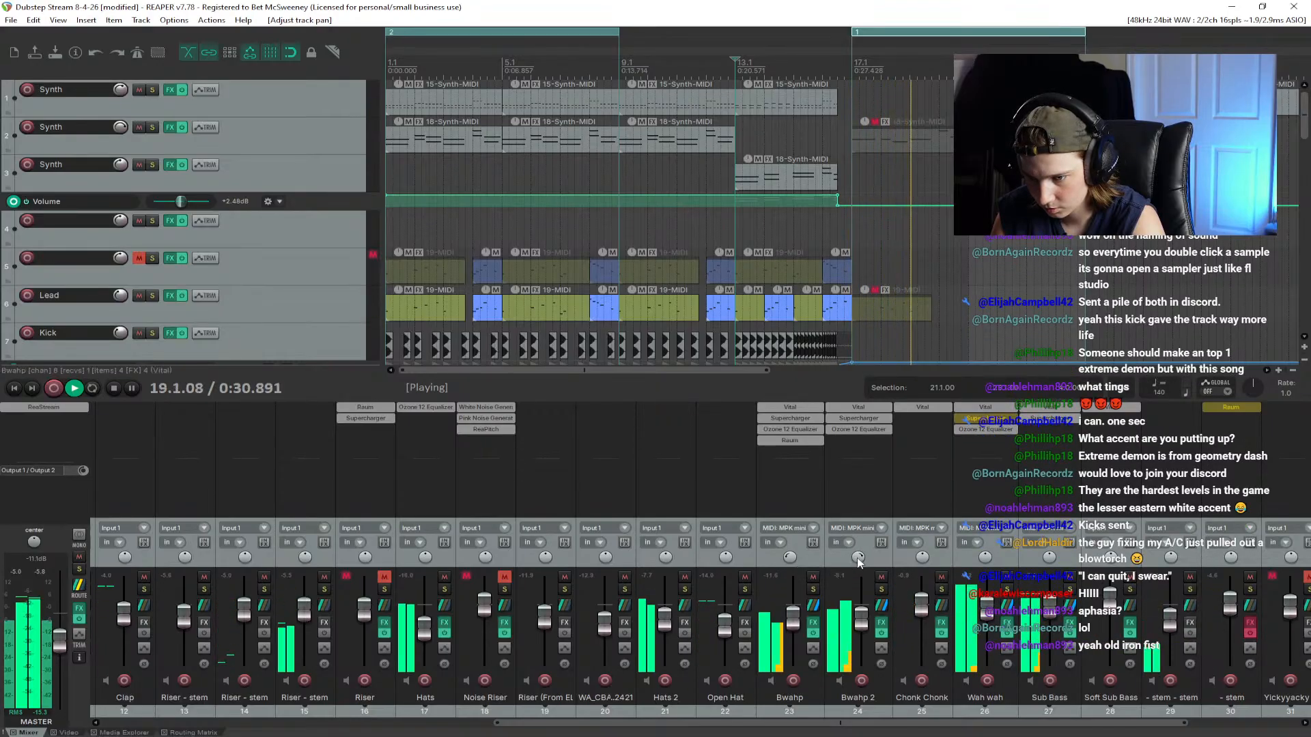
{"action": "left_click_drag", "start_coordinate": [789, 556], "coordinate": [785, 561]}
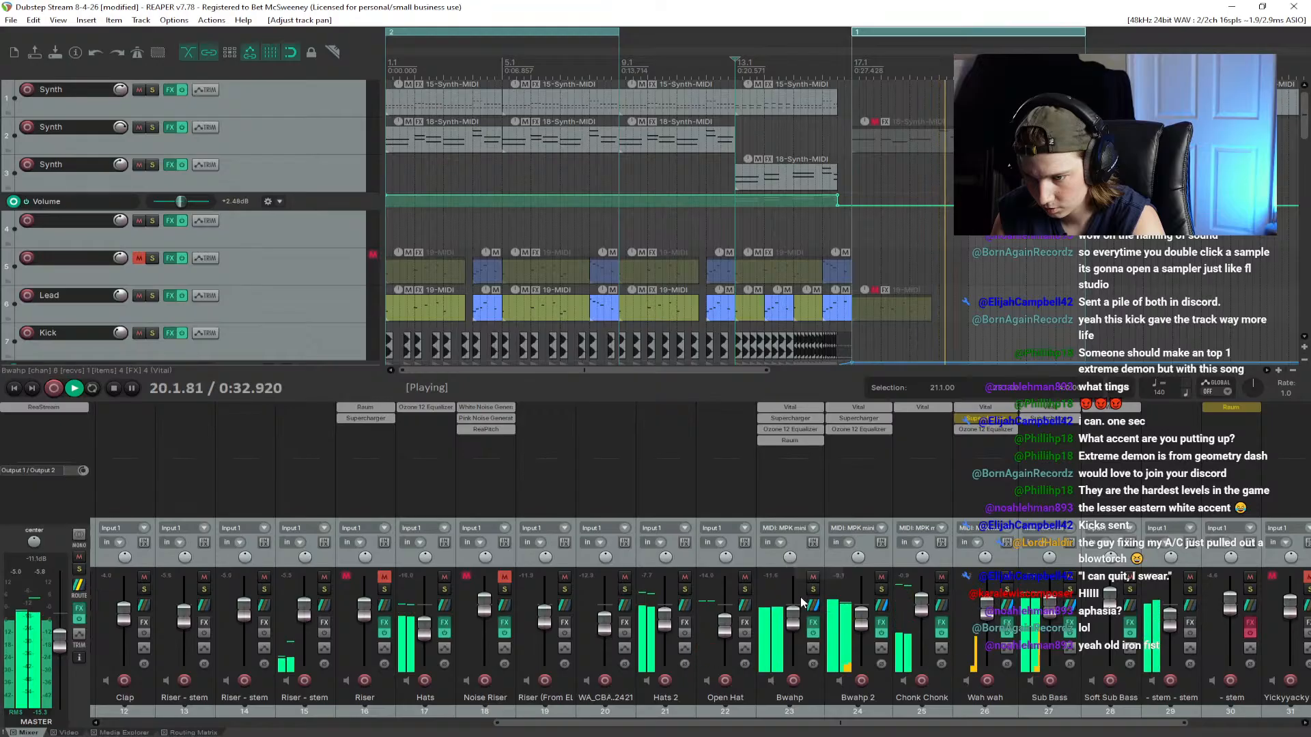
Step: Reset the Bwahp and Bwahp 2 volumes to 0.00 dB and play the drop to check the Sub Bass and Wah wah levels
{"action": "key", "text": "space"}
{"action": "double_click", "coordinate": [792, 618]}
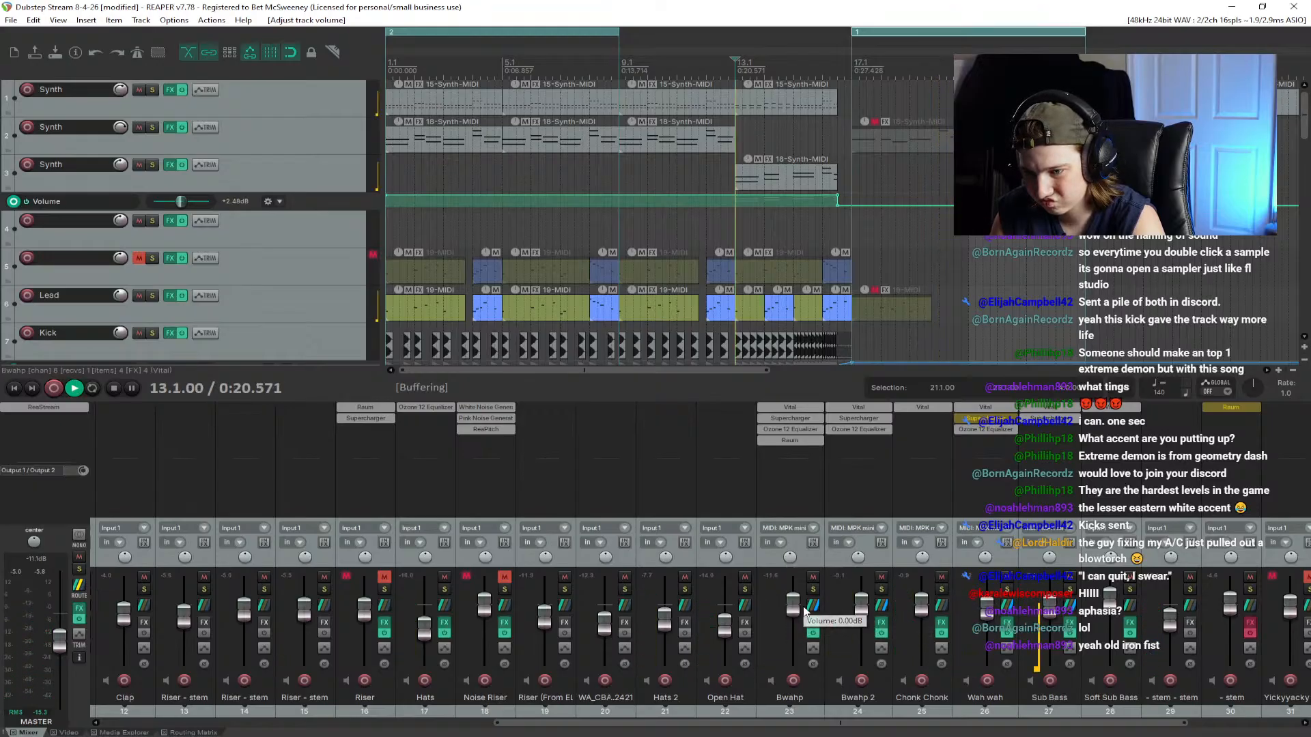
{"action": "key", "text": "space"}
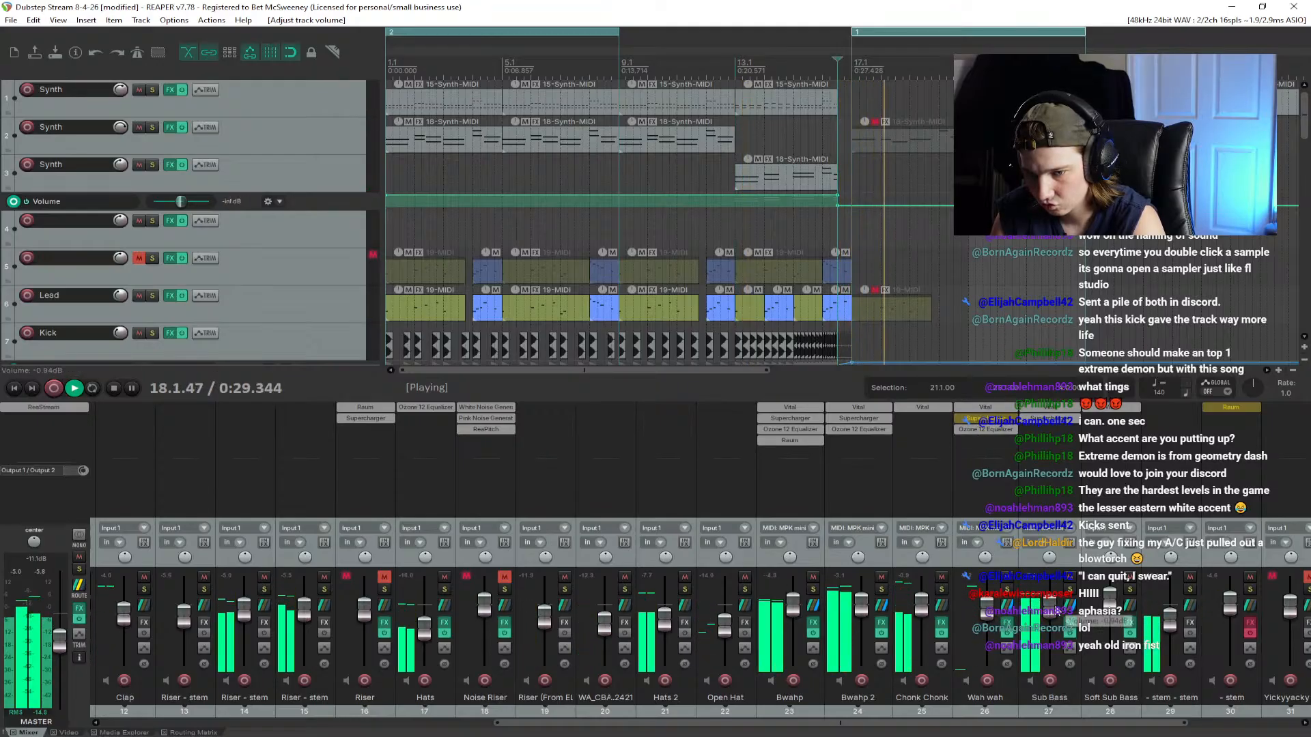
{"action": "mouse_move", "coordinate": [1053, 619]}
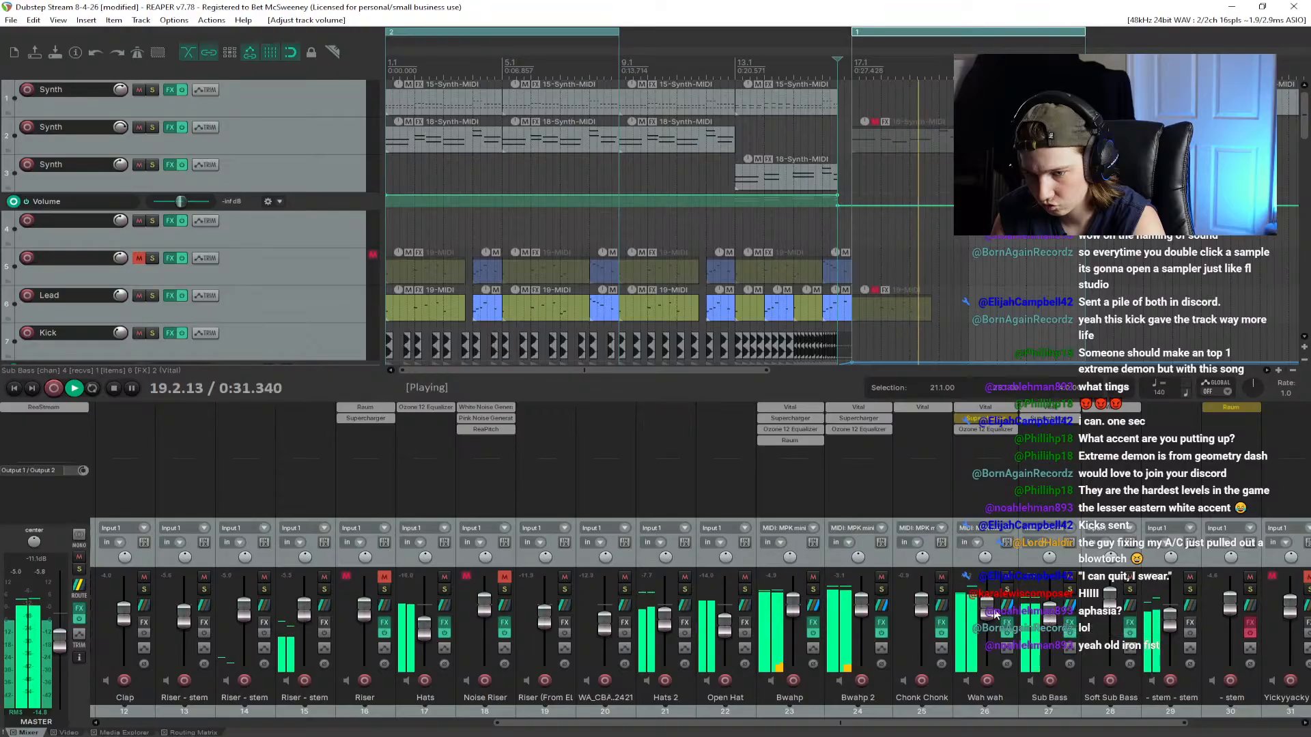
{"action": "mouse_move", "coordinate": [991, 616]}
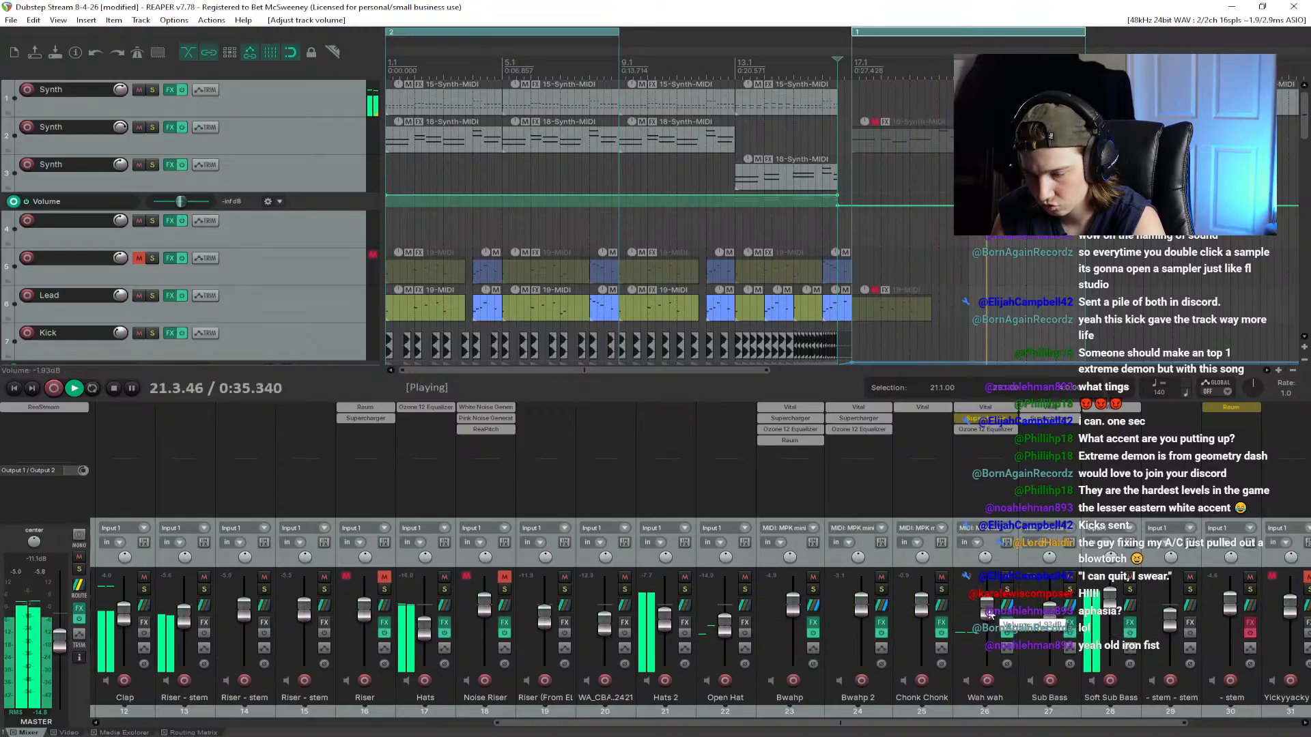
Step: Replay the lead-in to the drop from 16.3.00 and examine the drop kick, snare and clap items against the other tracks
{"action": "scroll", "coordinate": [285, 265], "scroll_direction": "down", "scroll_amount": 6}
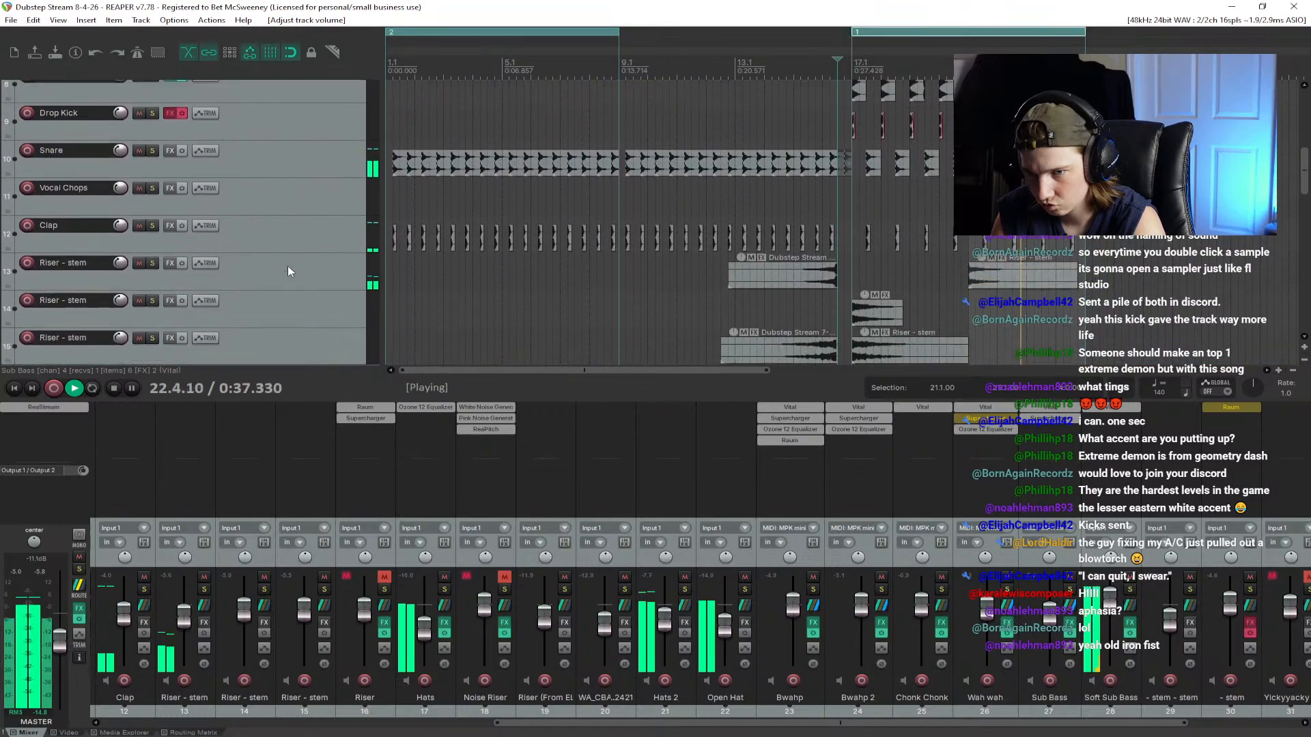
{"action": "scroll", "coordinate": [288, 273], "scroll_direction": "up", "scroll_amount": 5}
{"action": "key", "text": "space"}
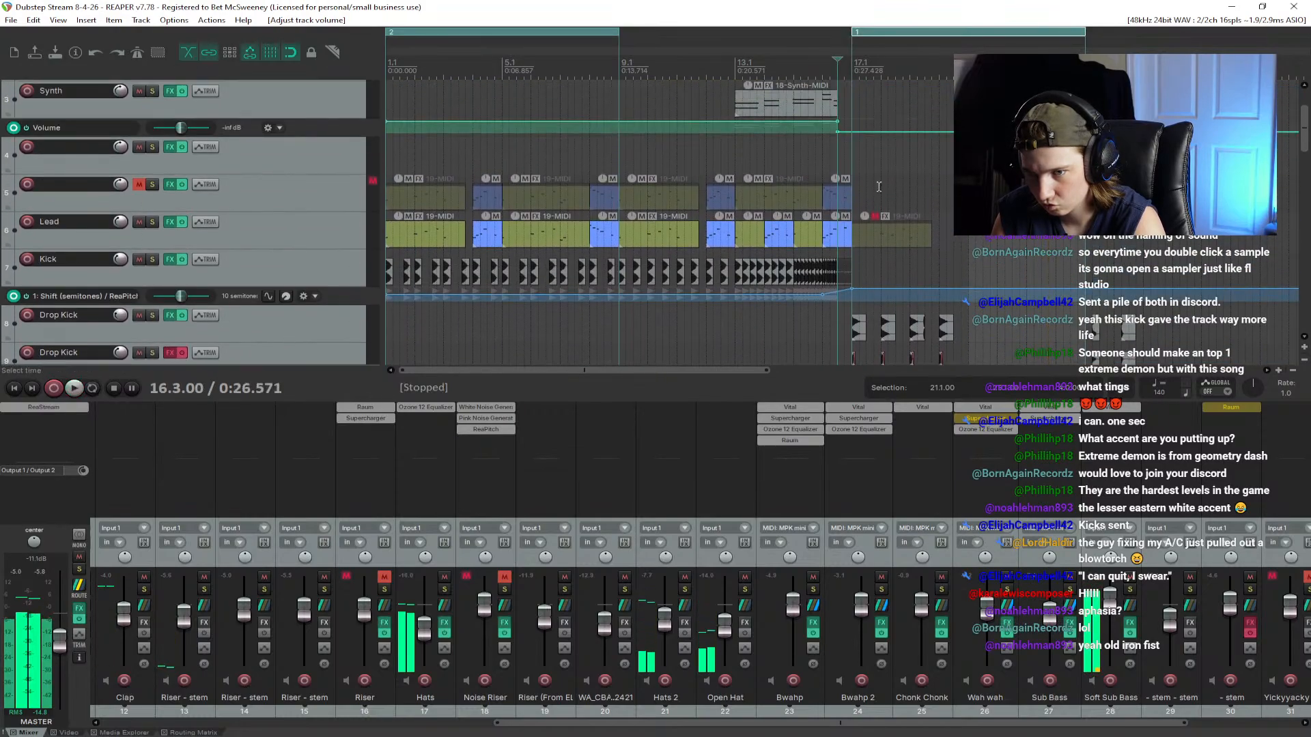
{"action": "key", "text": "space"}
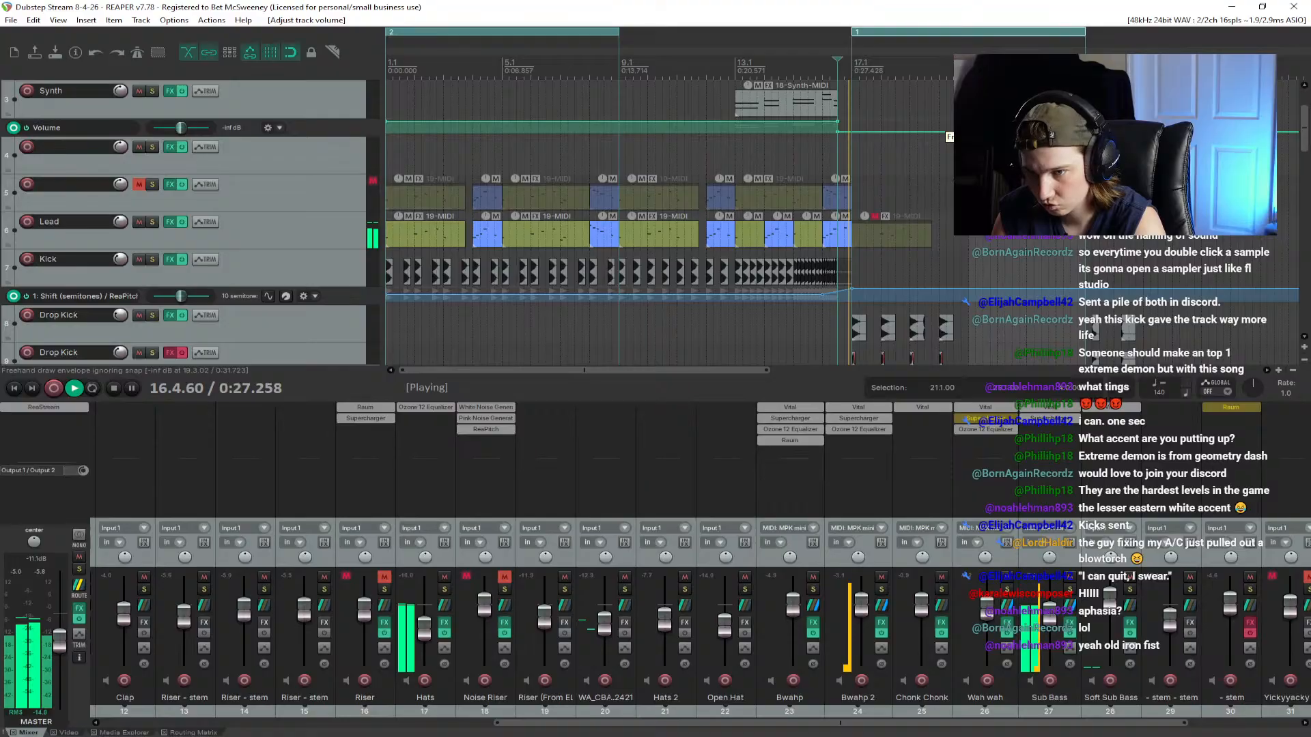
{"action": "scroll", "coordinate": [285, 299], "scroll_direction": "down", "scroll_amount": 2}
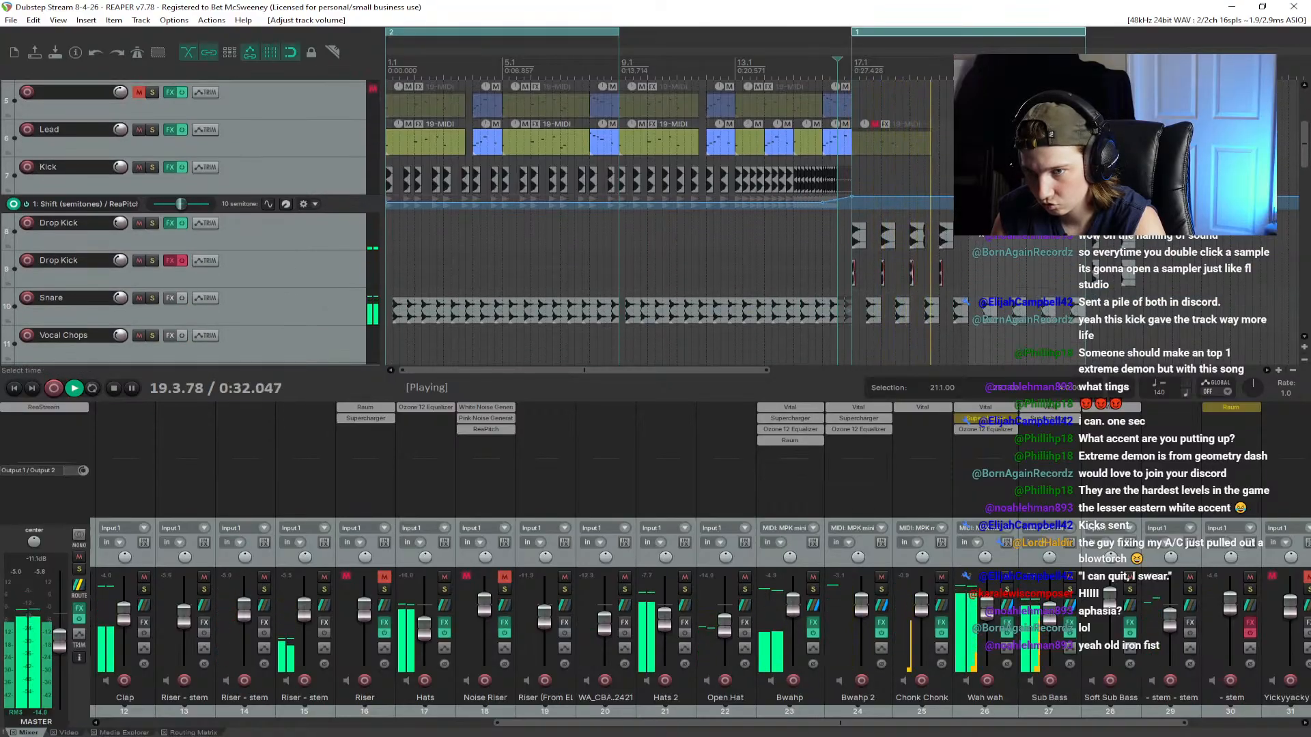
{"action": "key", "text": "space"}
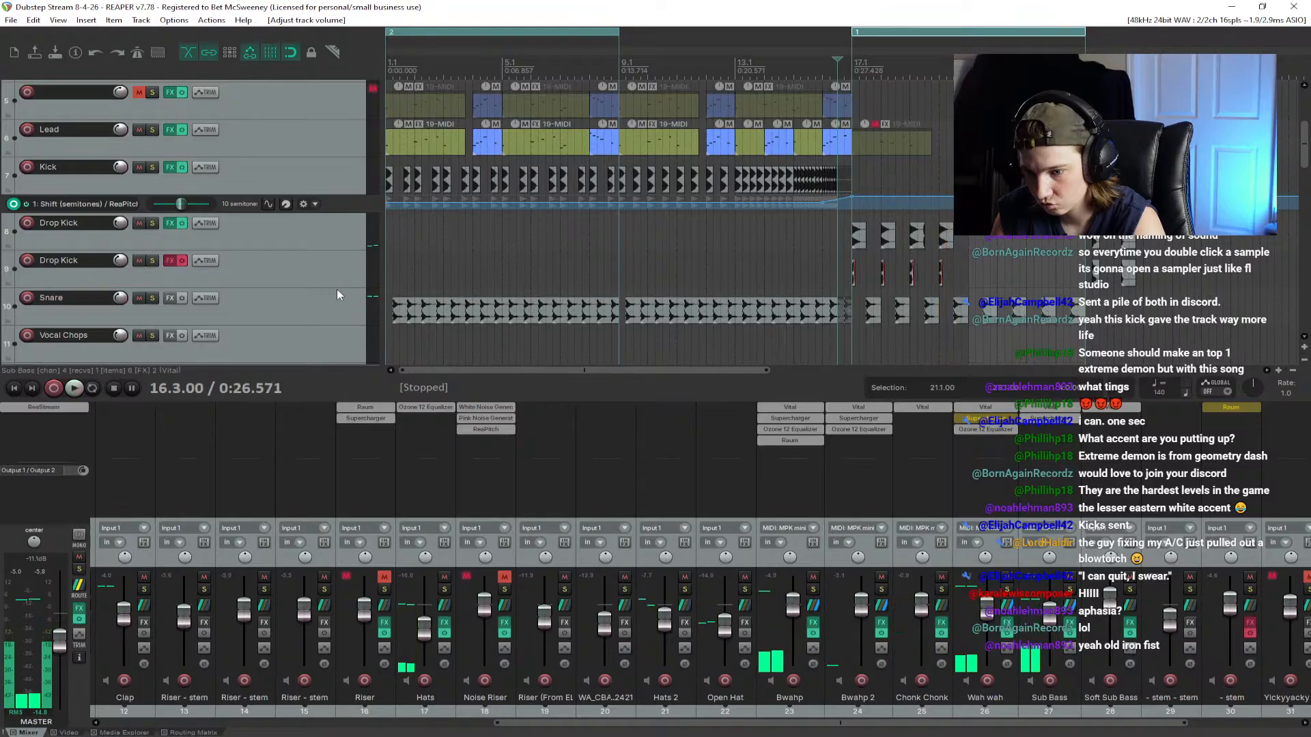
{"action": "key", "text": "space"}
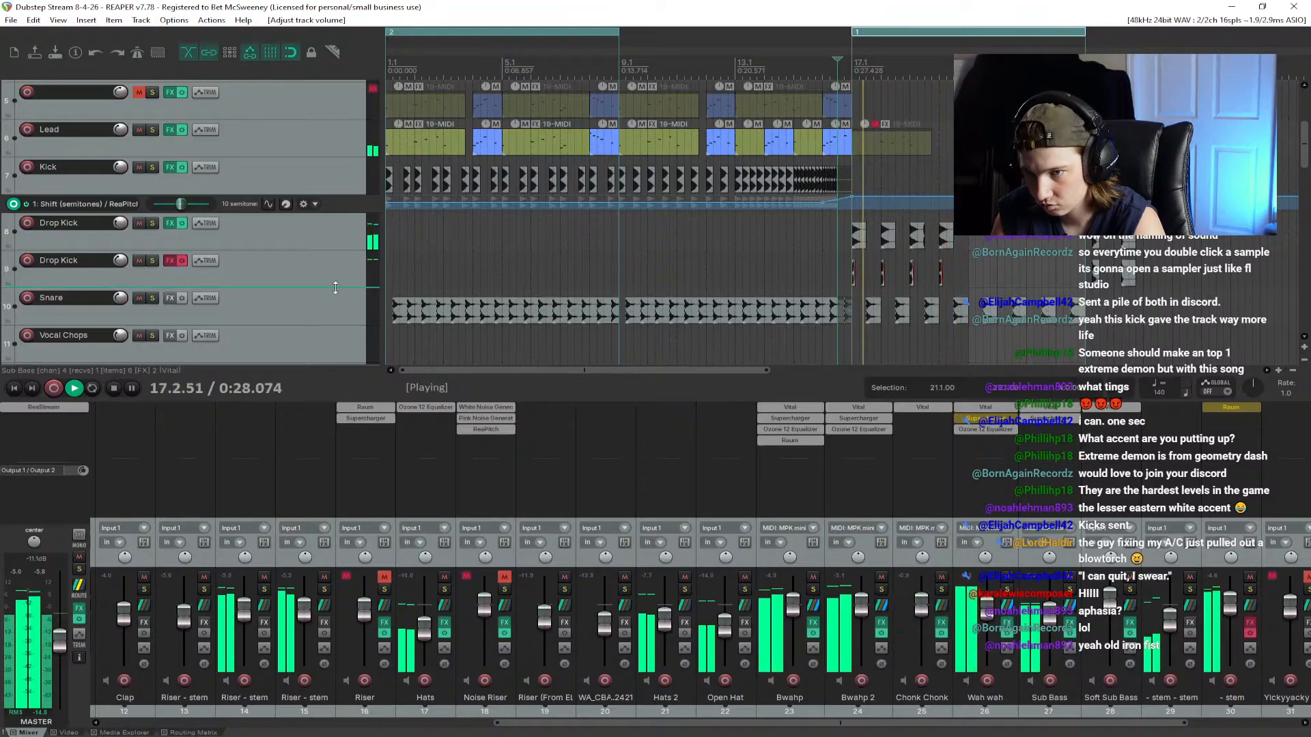
{"action": "scroll", "coordinate": [335, 286], "scroll_direction": "down", "scroll_amount": 3}
{"action": "scroll", "coordinate": [915, 297], "scroll_direction": "up", "scroll_amount": 5}
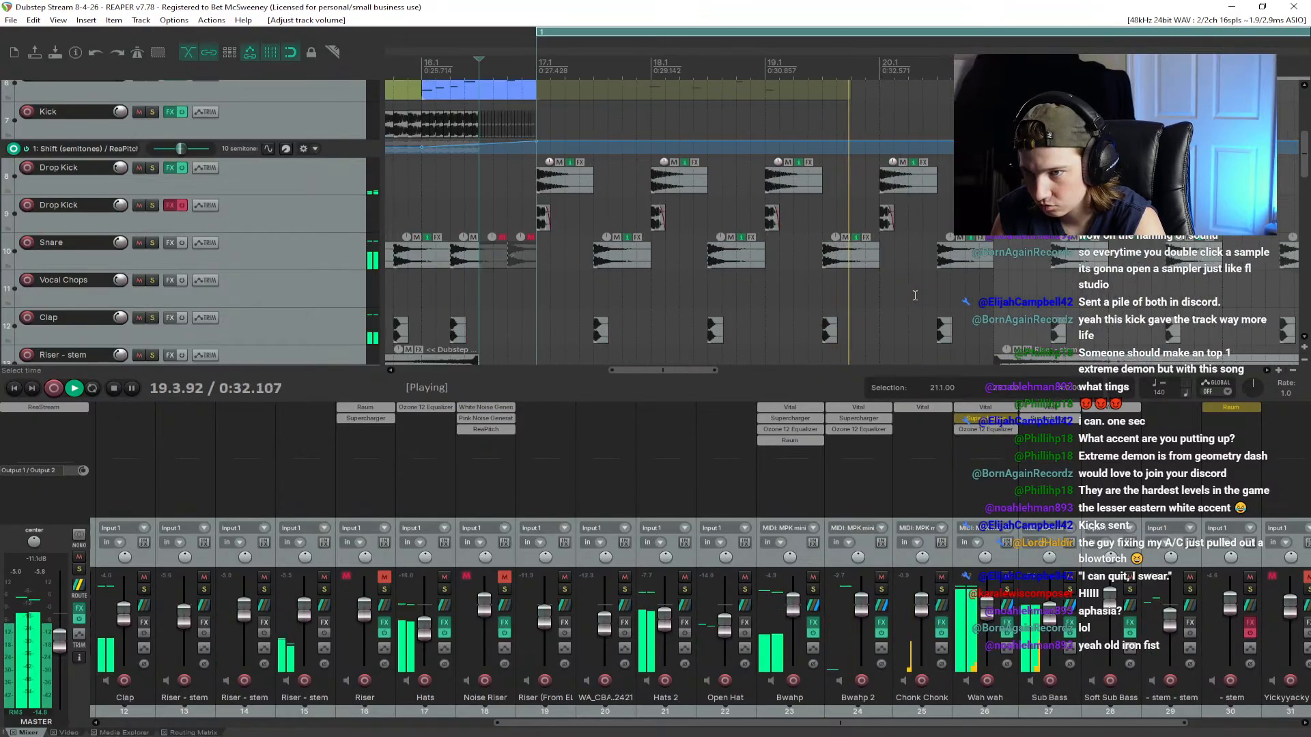
{"action": "key", "text": "space"}
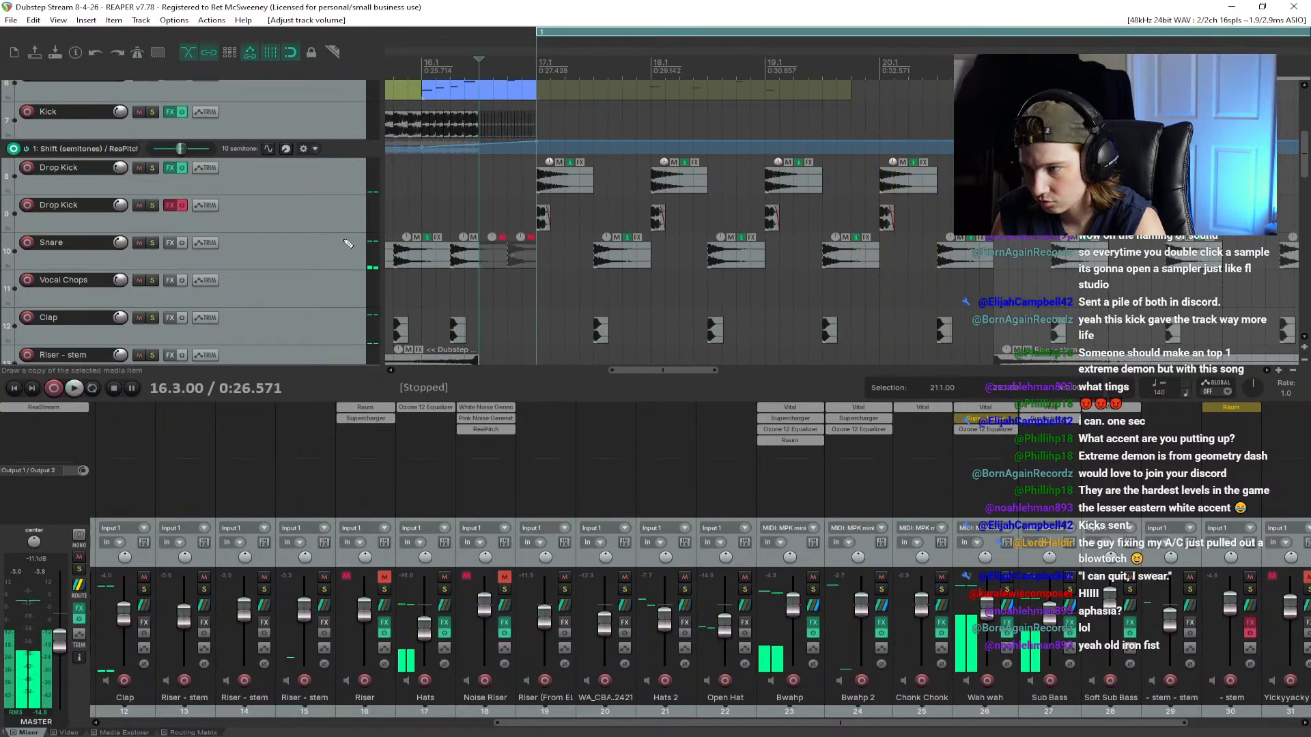
Step: Review the arrangement around the silent gap before the drop and play the transition again from 16.3.00
{"action": "scroll", "coordinate": [287, 254], "scroll_direction": "down", "scroll_amount": 3}
{"action": "scroll", "coordinate": [382, 238], "scroll_direction": "down", "scroll_amount": 5}
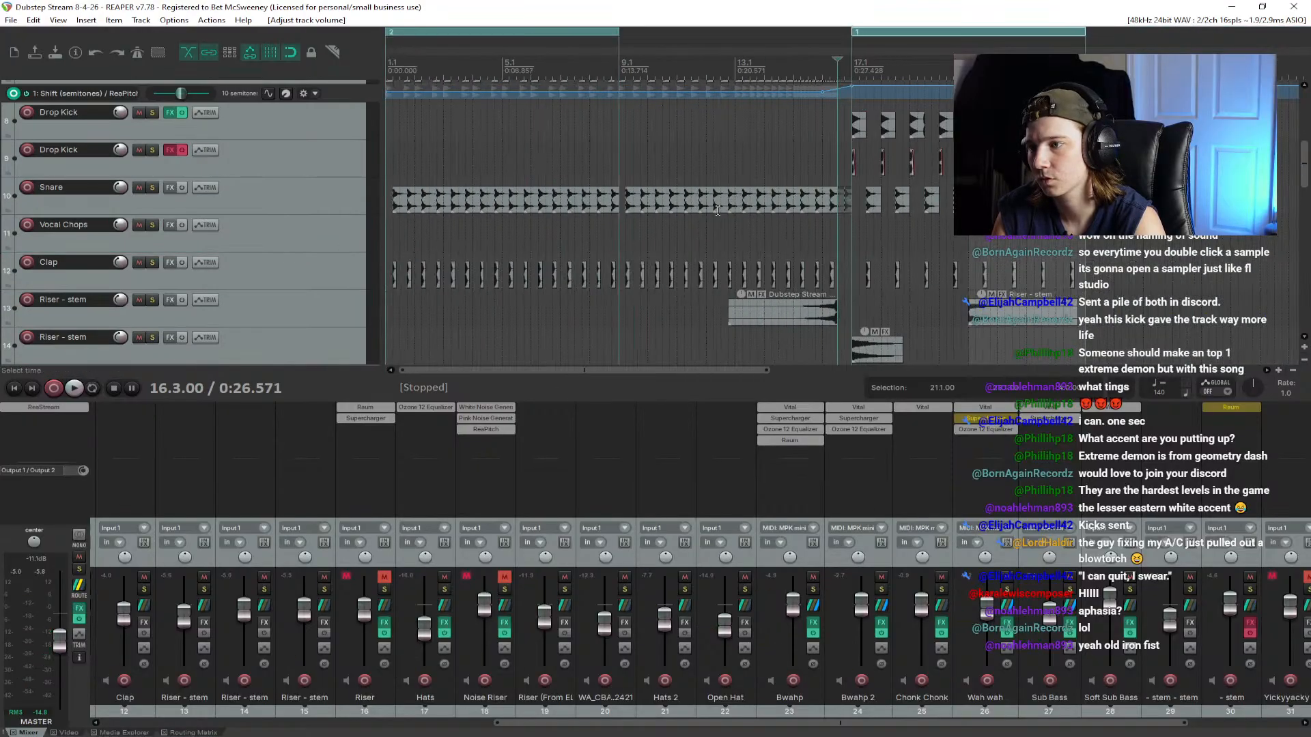
{"action": "scroll", "coordinate": [717, 210], "scroll_direction": "down", "scroll_amount": 2}
{"action": "scroll", "coordinate": [732, 149], "scroll_direction": "up", "scroll_amount": 4}
{"action": "scroll", "coordinate": [600, 158], "scroll_direction": "down", "scroll_amount": 2}
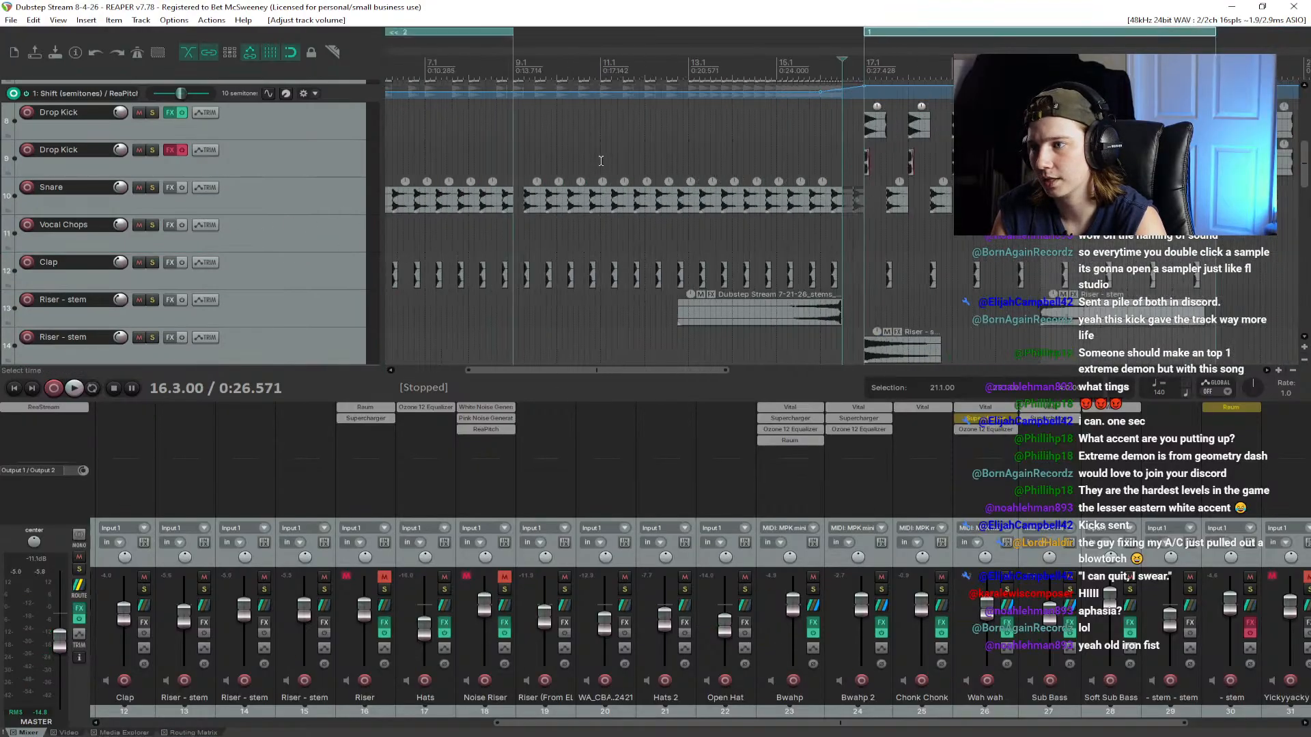
{"action": "scroll", "coordinate": [234, 168], "scroll_direction": "up", "scroll_amount": 7}
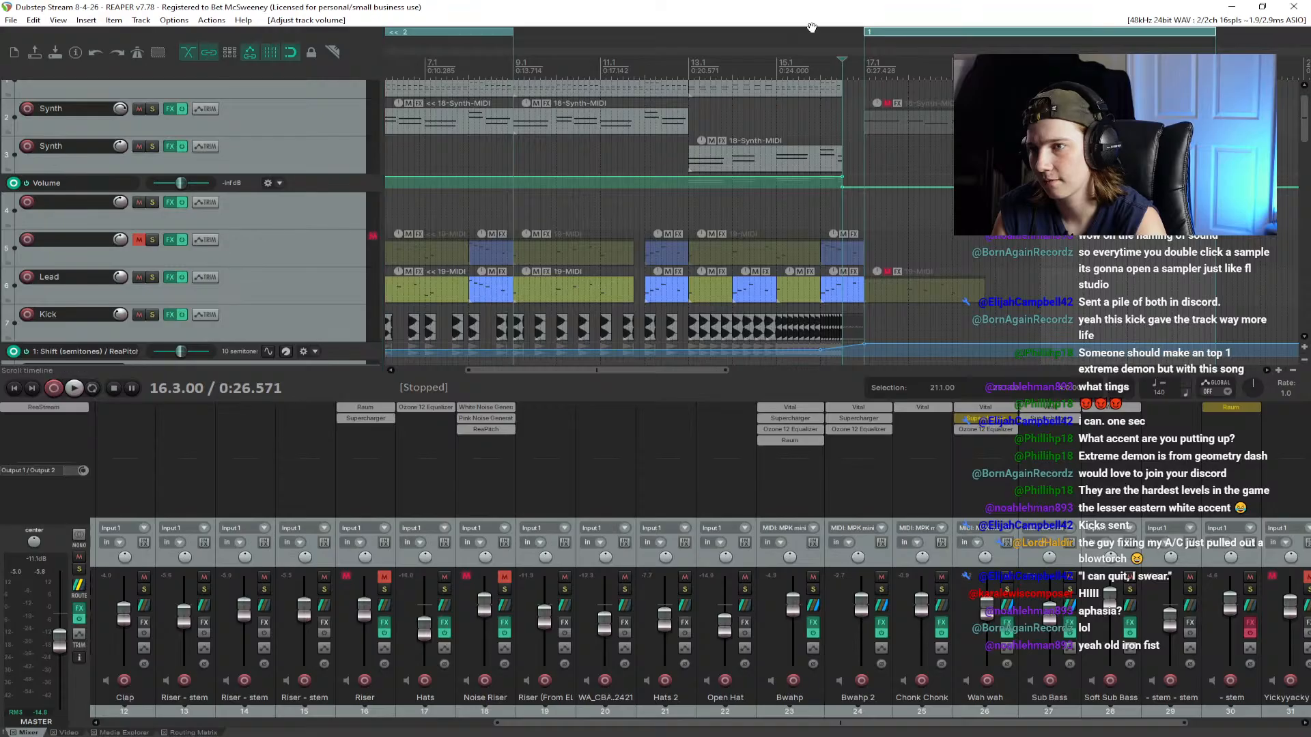
{"action": "scroll", "coordinate": [295, 162], "scroll_direction": "up", "scroll_amount": 1}
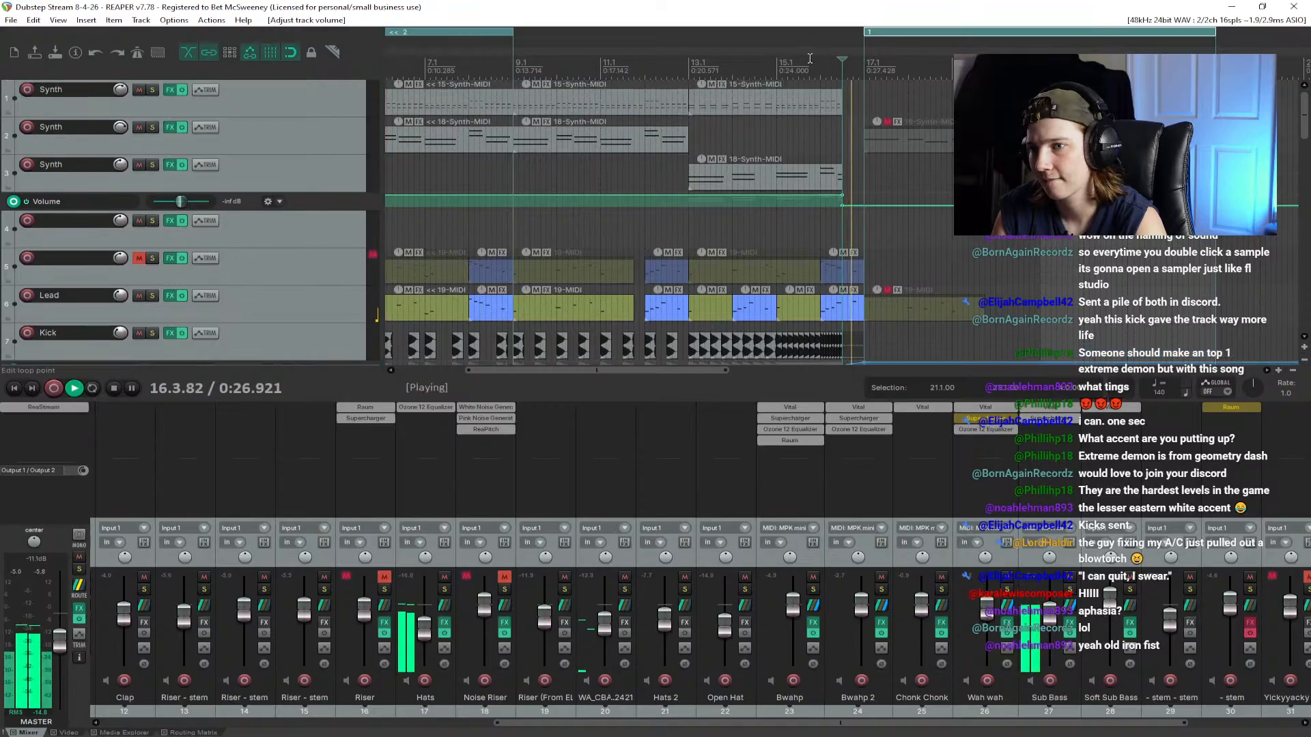
{"action": "key", "text": "space"}
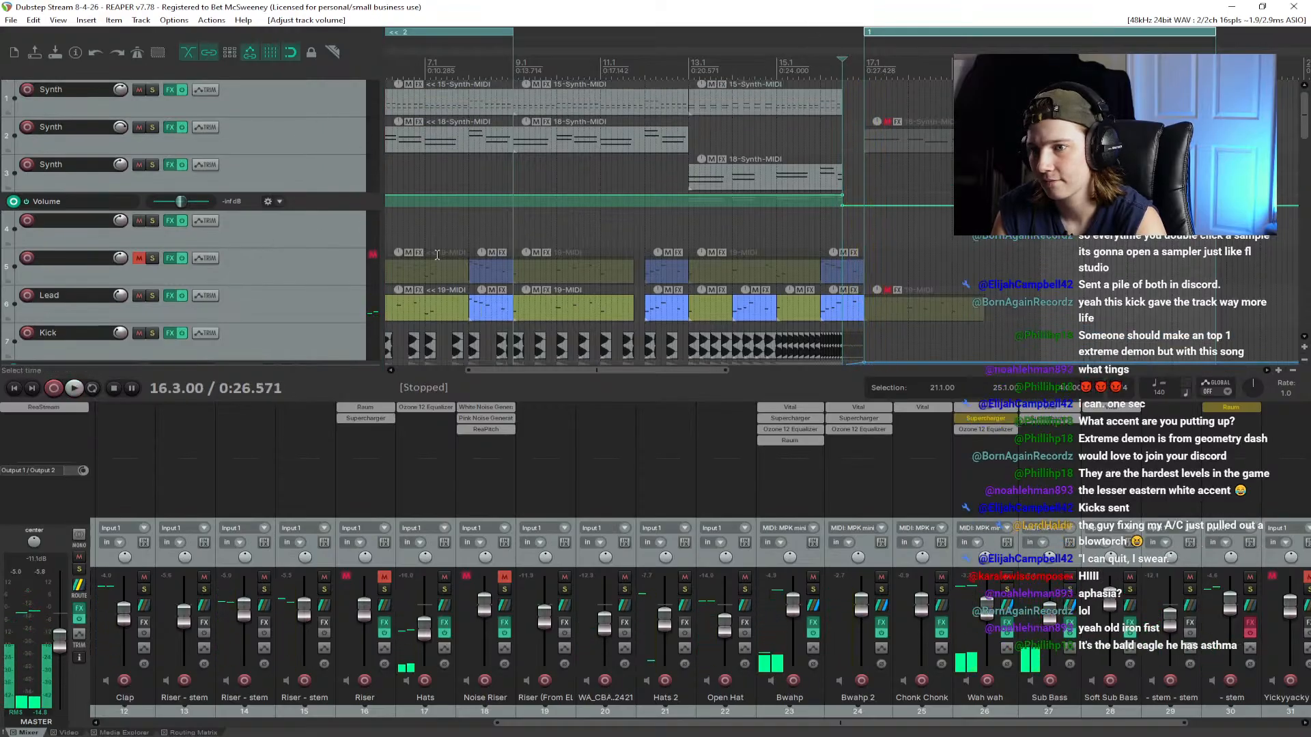
Step: Trim the end of the last Sub Bass MIDI item before the drop back to 16.3.00 and save the project
{"action": "scroll", "coordinate": [851, 279], "scroll_direction": "down", "scroll_amount": 2}
{"action": "scroll", "coordinate": [312, 282], "scroll_direction": "down", "scroll_amount": 8}
{"action": "scroll", "coordinate": [313, 287], "scroll_direction": "down", "scroll_amount": 14}
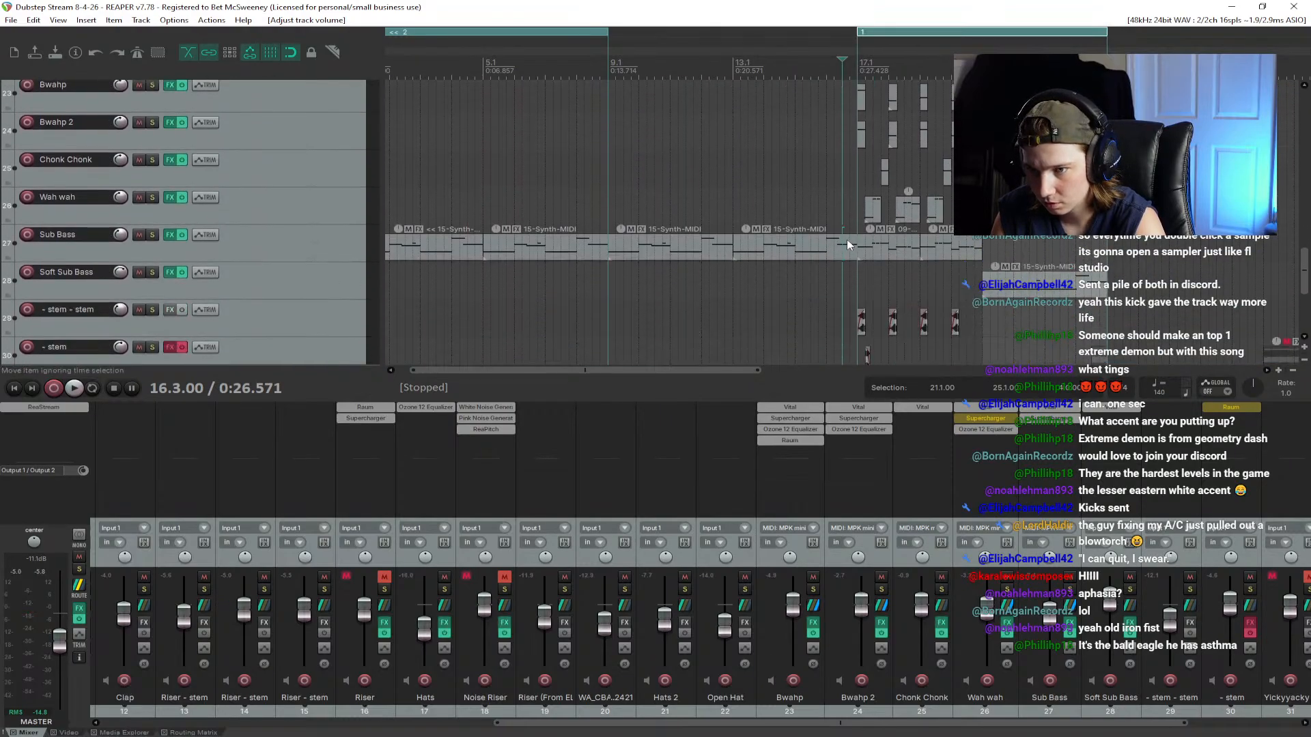
{"action": "left_click", "coordinate": [850, 245]}
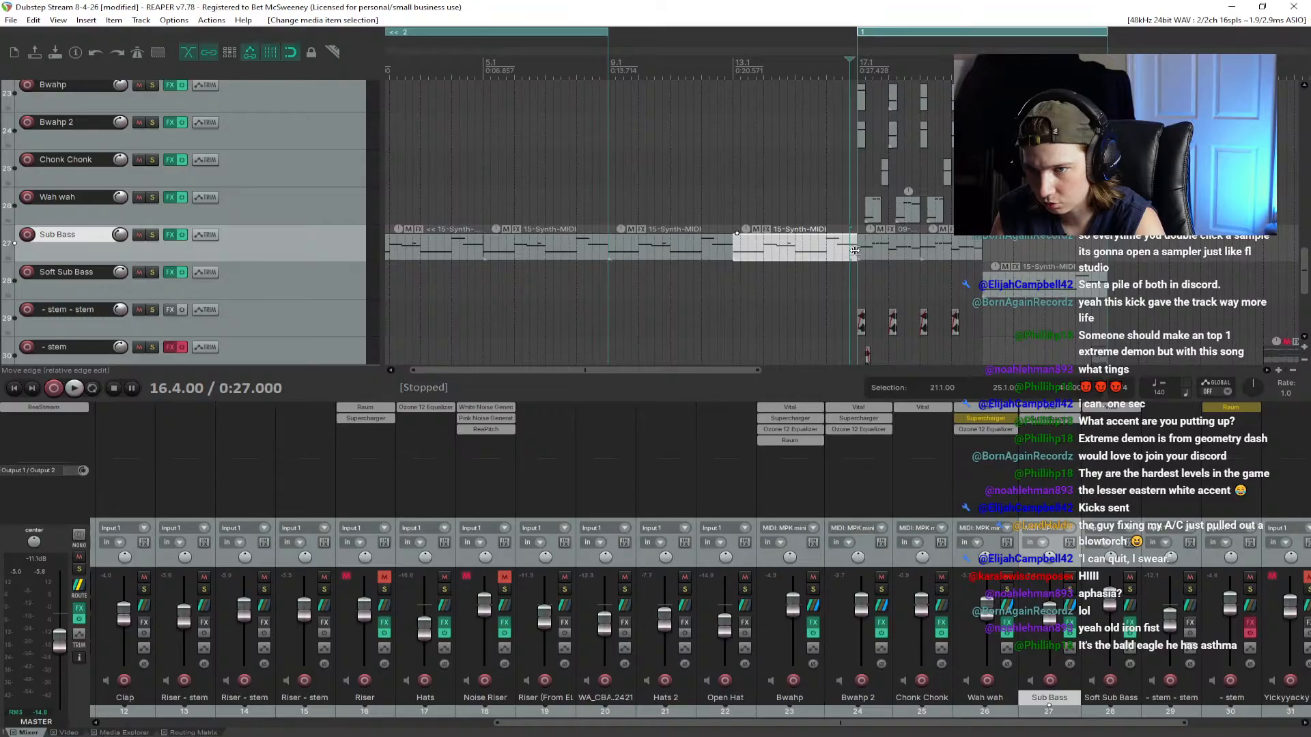
{"action": "left_click_drag", "start_coordinate": [855, 250], "coordinate": [850, 251]}
{"action": "scroll", "coordinate": [214, 187], "scroll_direction": "up", "scroll_amount": 7}
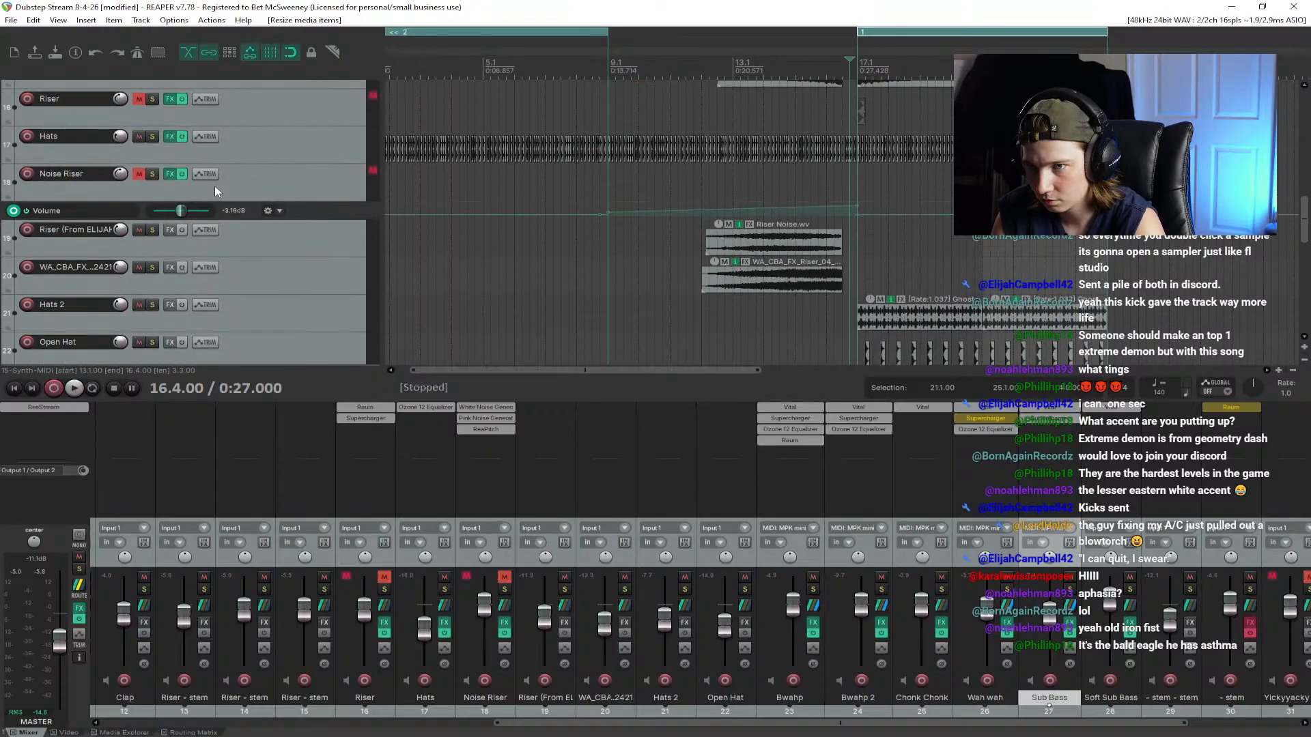
{"action": "scroll", "coordinate": [214, 190], "scroll_direction": "down", "scroll_amount": 7}
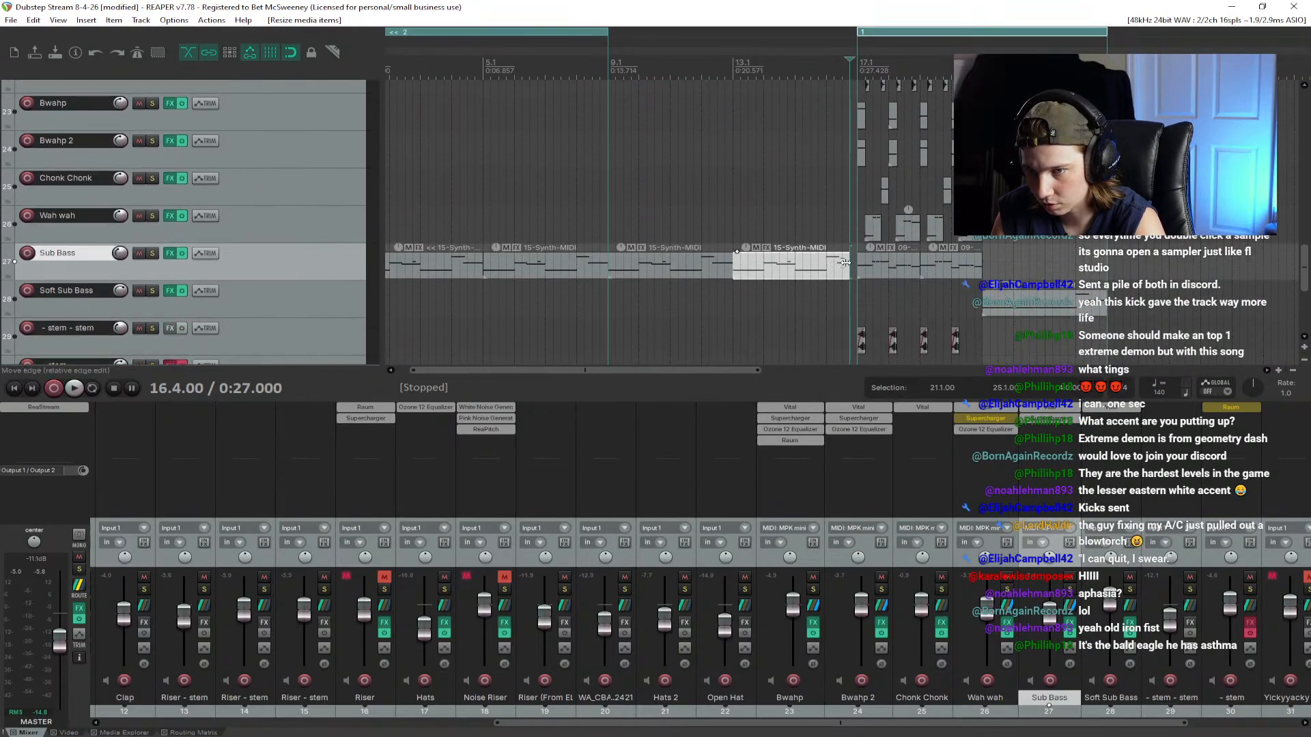
{"action": "left_click_drag", "start_coordinate": [845, 263], "coordinate": [839, 264]}
{"action": "key", "text": "ctrl+s"}
Step: Play from 15.4.00 into the drop repeatedly to check the transition with the shortened Sub Bass item
{"action": "left_click", "coordinate": [819, 66]}
{"action": "key", "text": "space"}
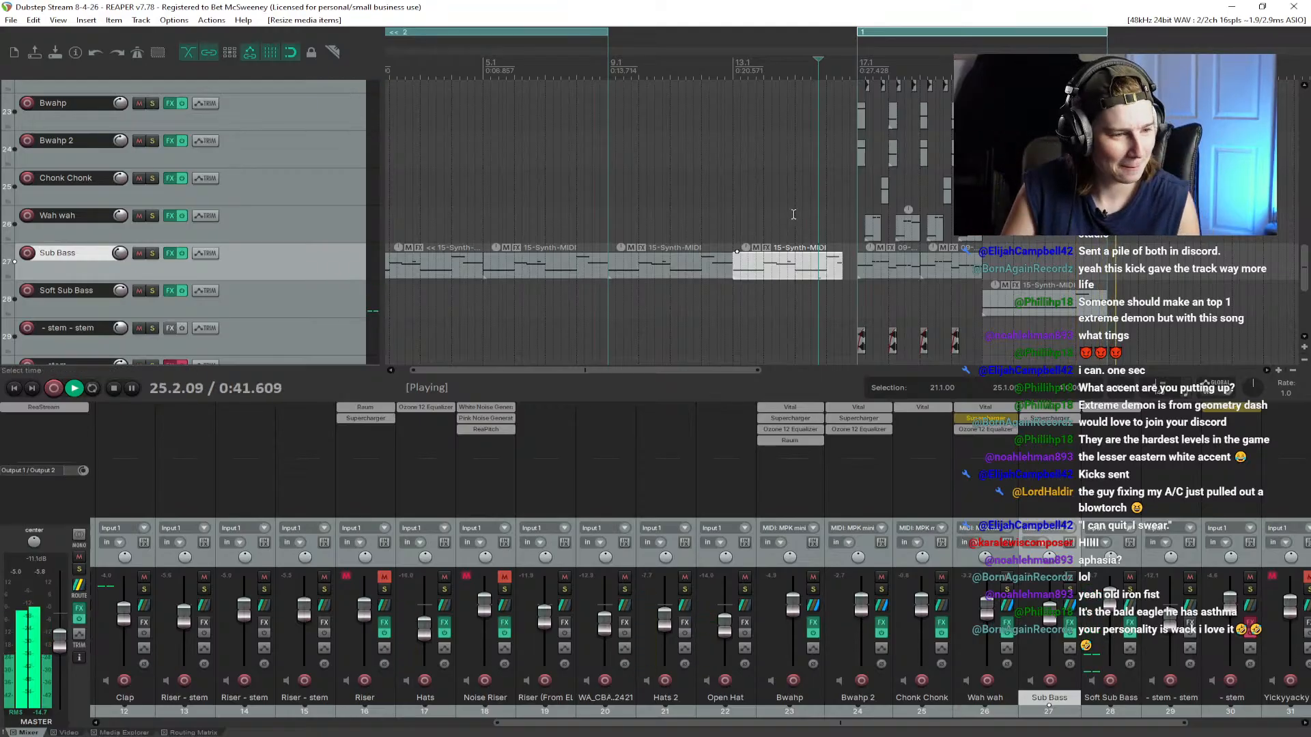
{"action": "key", "text": "space"}
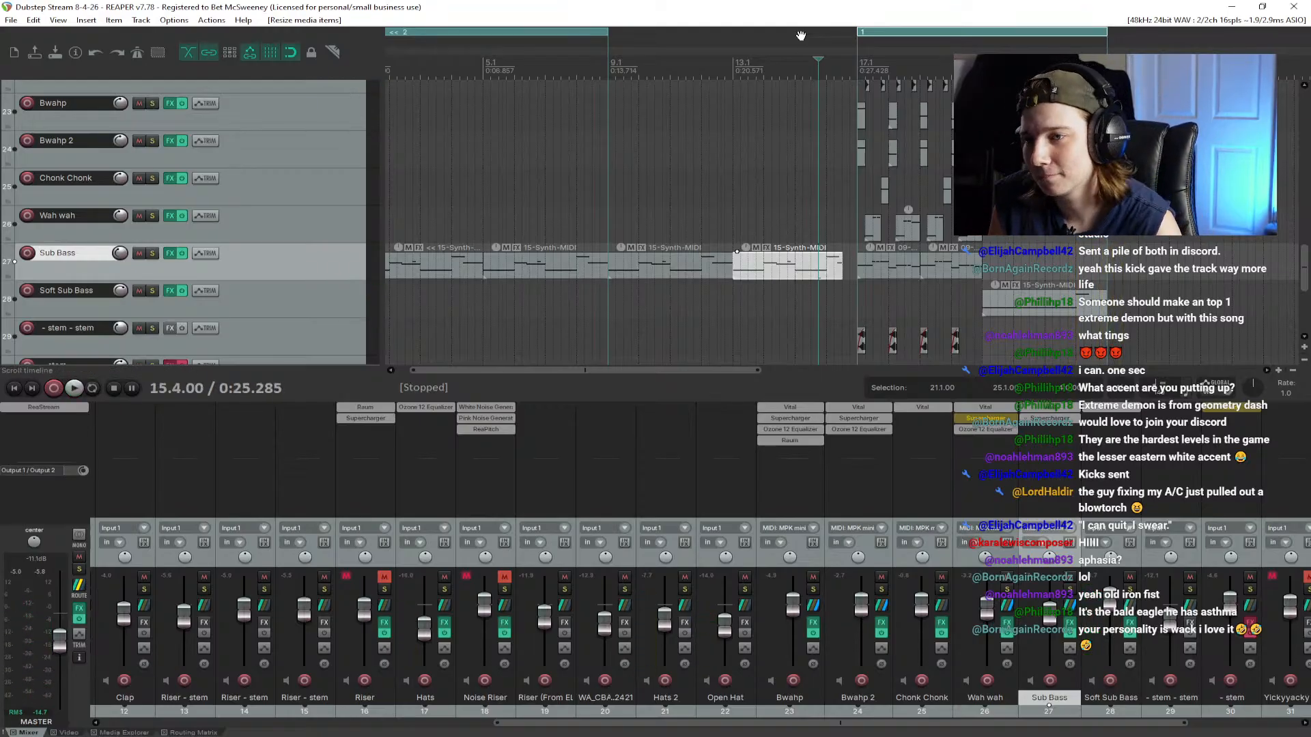
{"action": "key", "text": "space"}
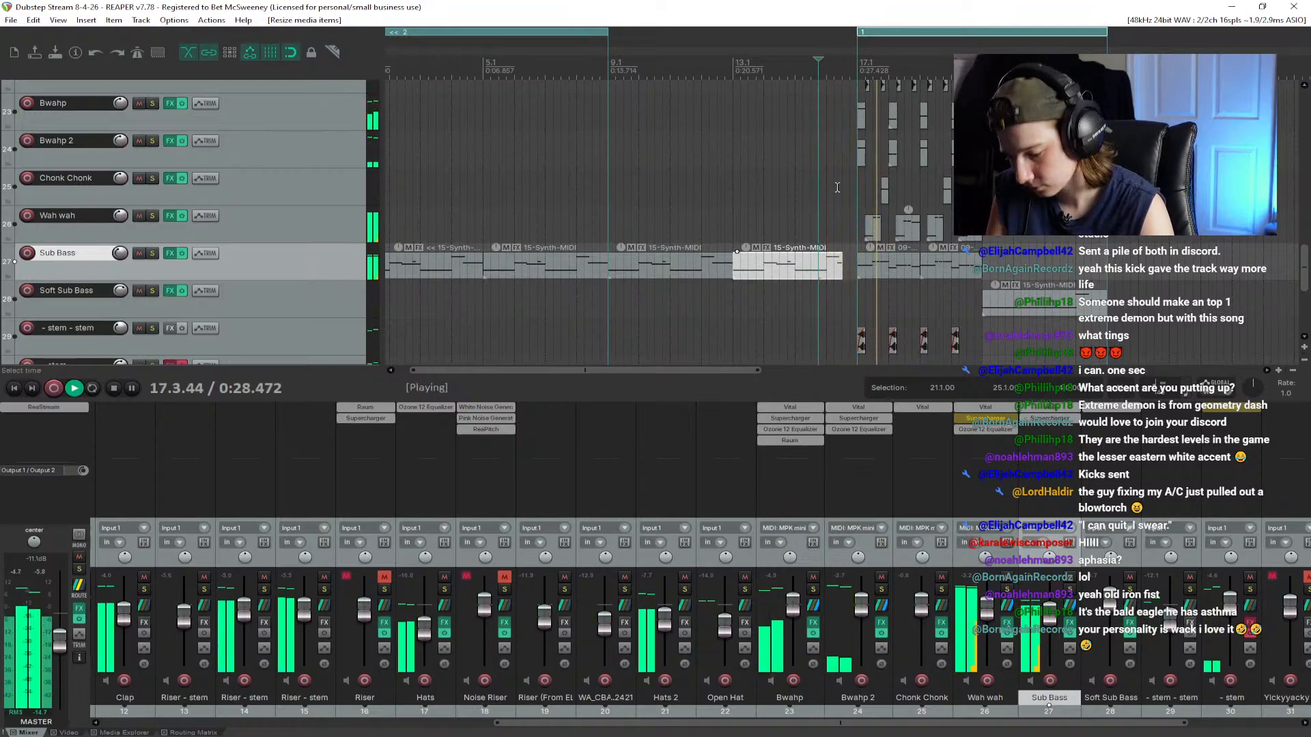
{"action": "key", "text": "space"}
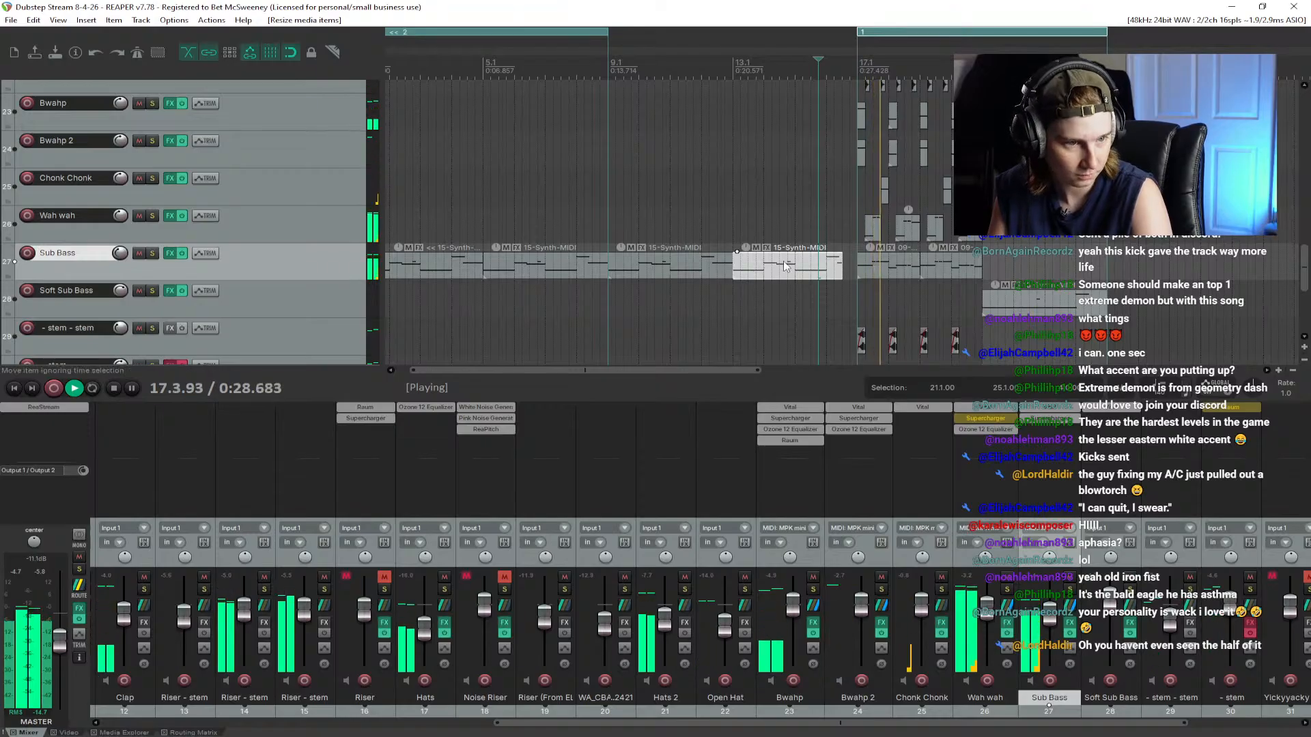
{"action": "key", "text": "space"}
{"action": "scroll", "coordinate": [350, 239], "scroll_direction": "up", "scroll_amount": 5}
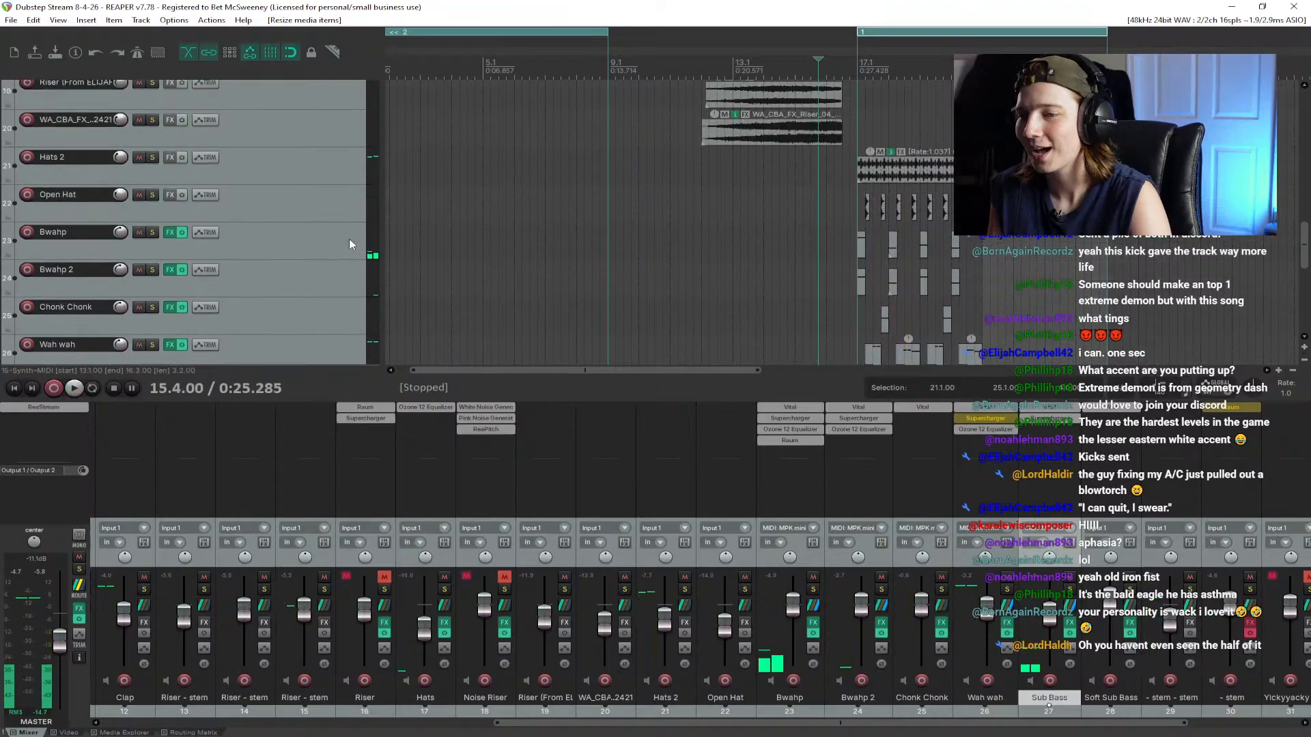
{"action": "scroll", "coordinate": [309, 273], "scroll_direction": "up", "scroll_amount": 10}
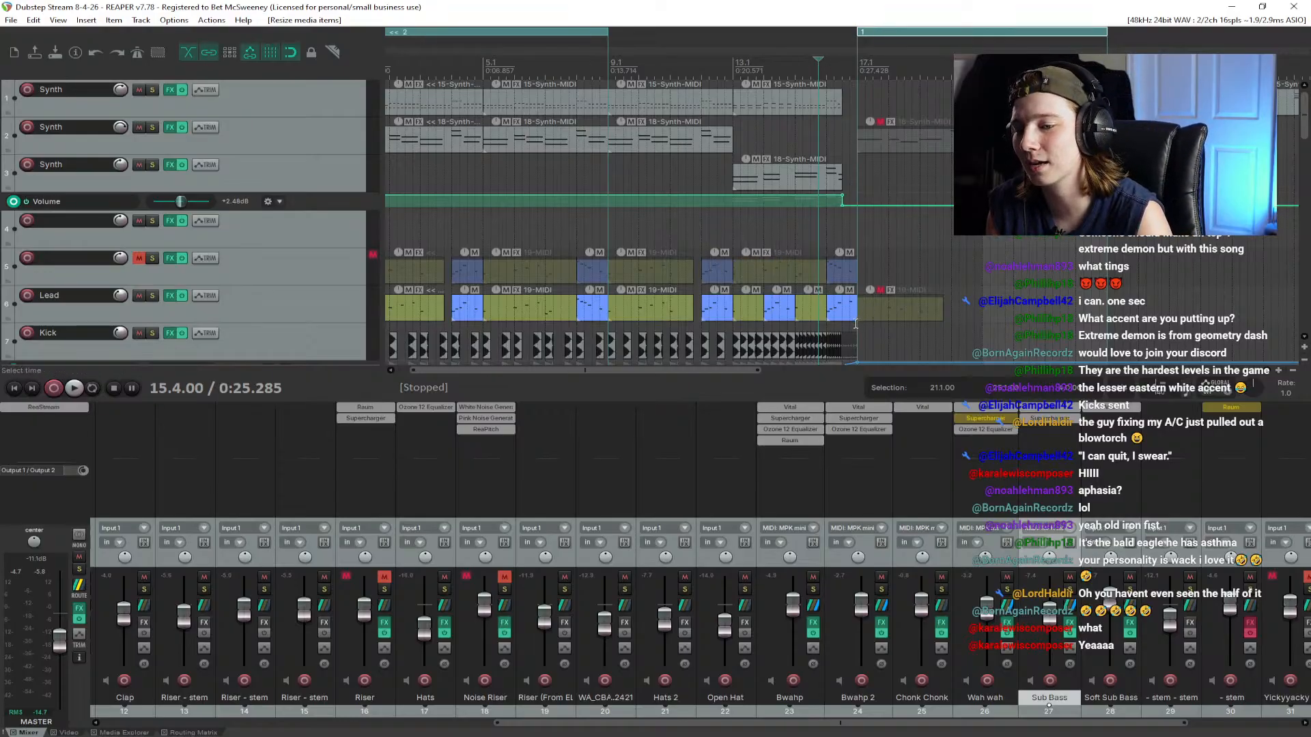
Step: Clear the item selection, save the project, and play the build-up into the drop twice from 15.1.00
{"action": "left_click_drag", "start_coordinate": [856, 327], "coordinate": [963, 333]}
{"action": "key", "text": "ctrl+s"}
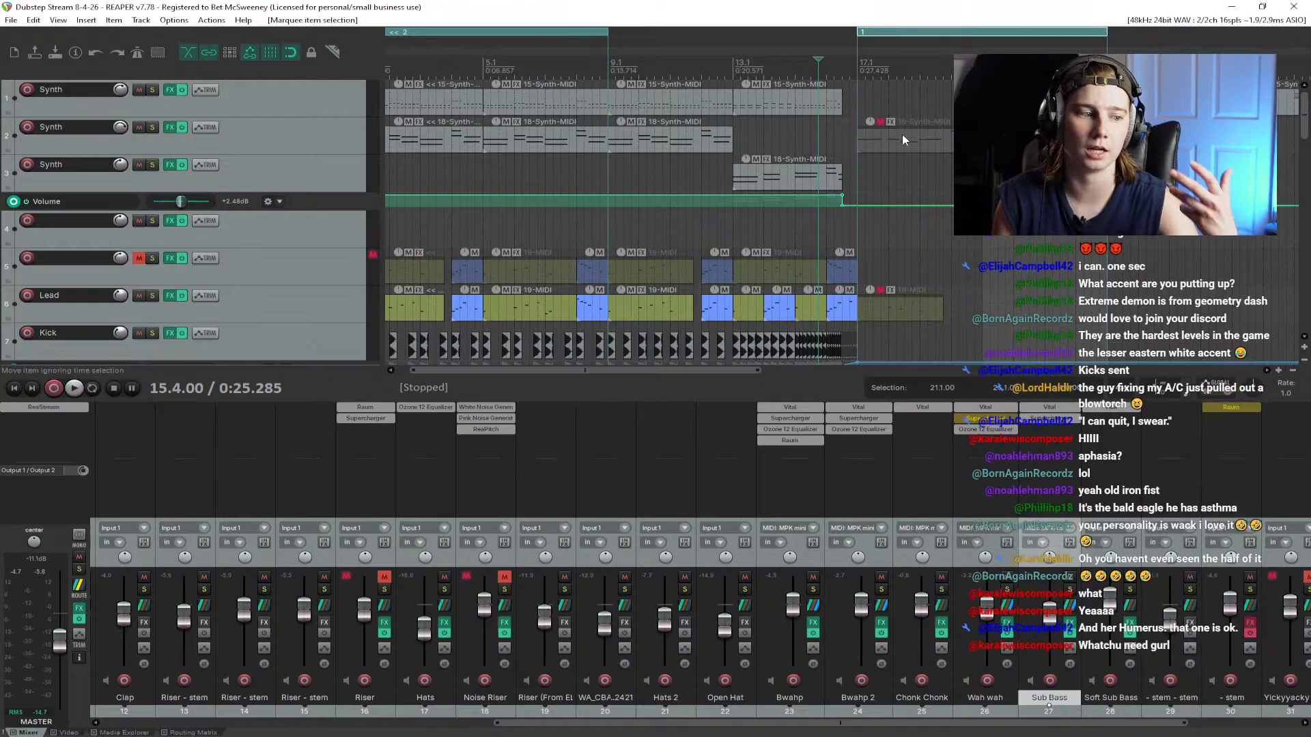
{"action": "left_click", "coordinate": [788, 64]}
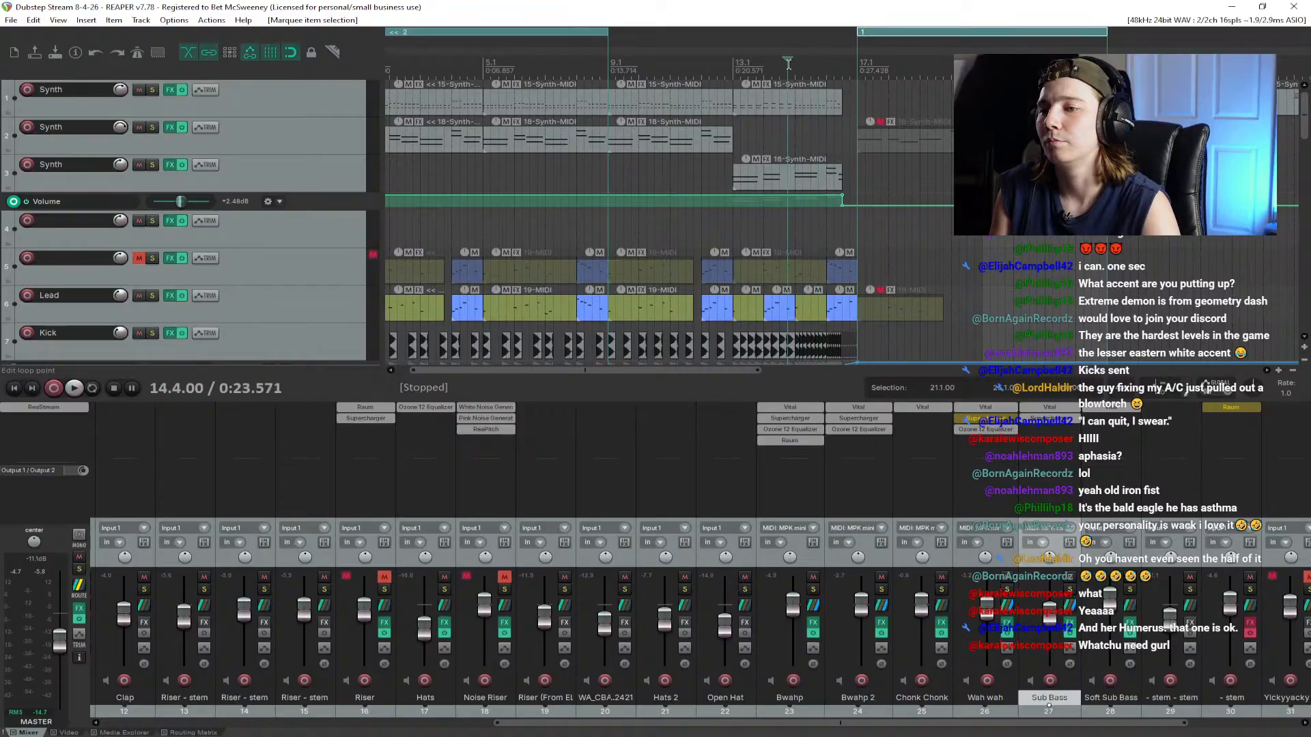
{"action": "left_click", "coordinate": [795, 64]}
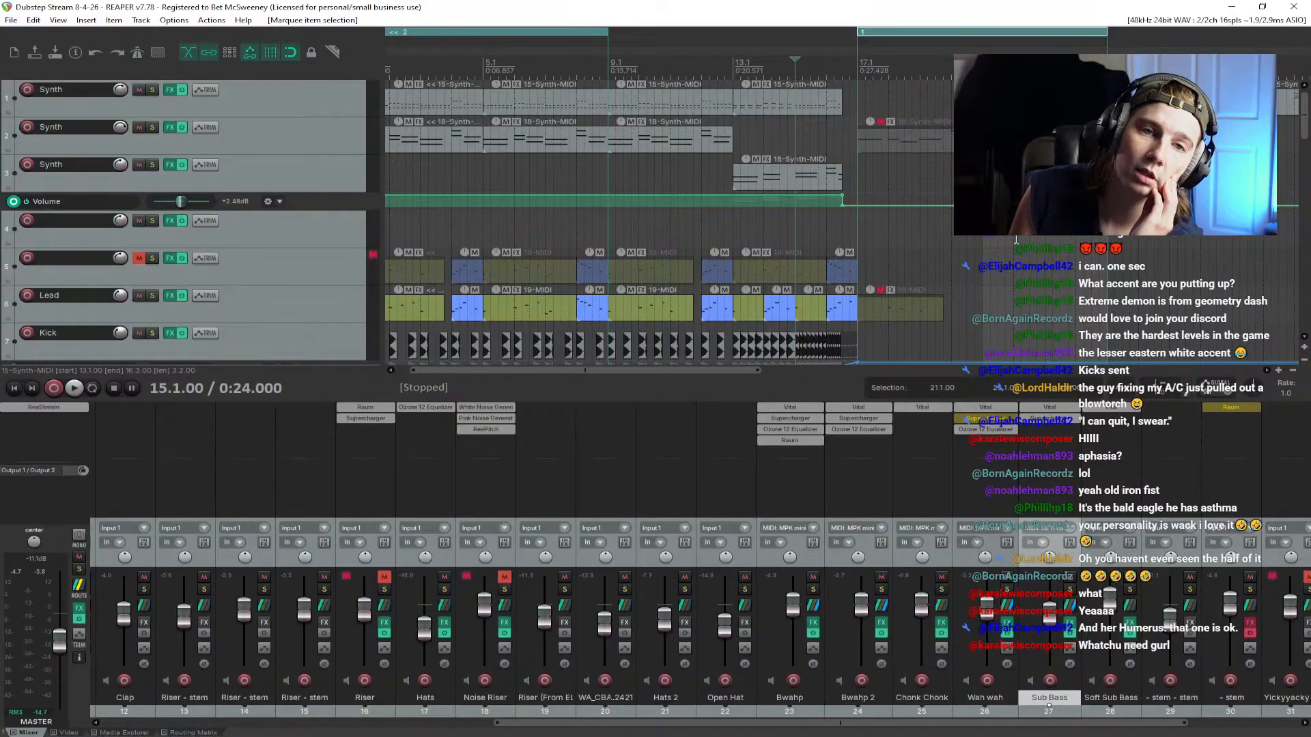
{"action": "key", "text": "space"}
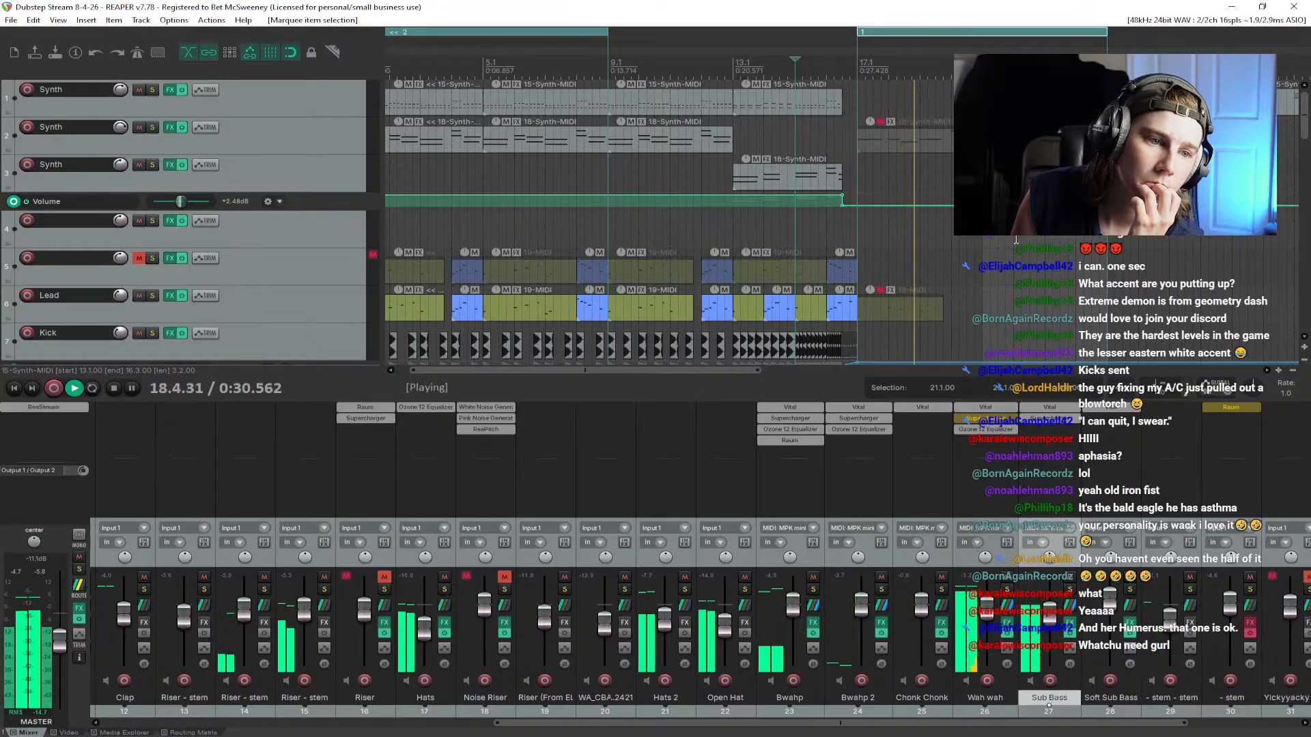
{"action": "key", "text": "space"}
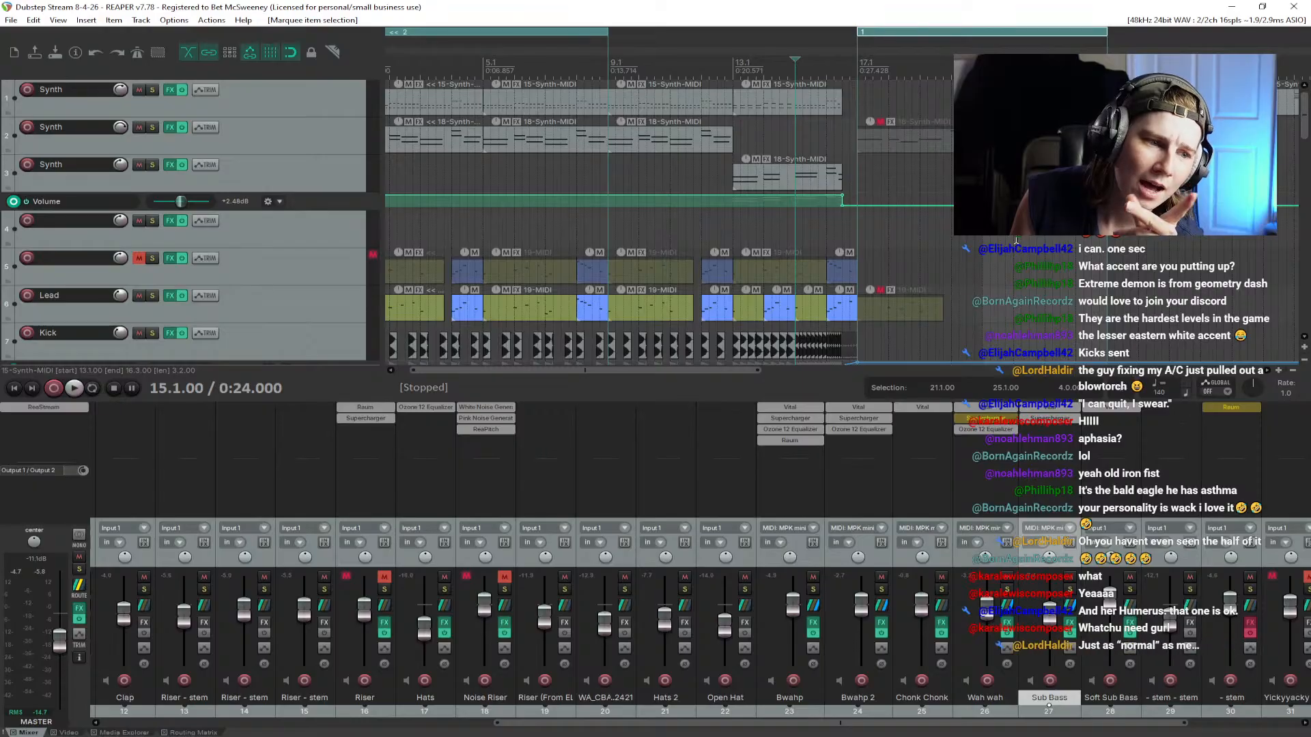
{"action": "key", "text": "space"}
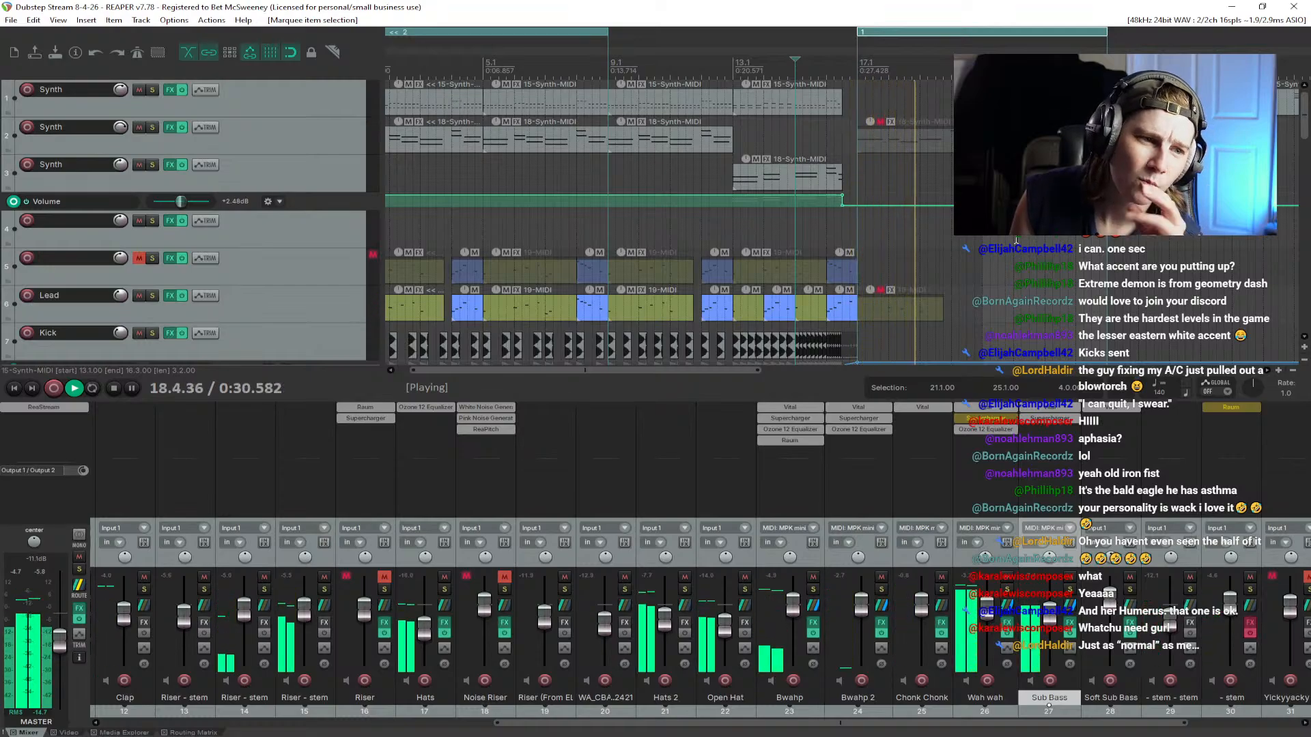
{"action": "key", "text": "space"}
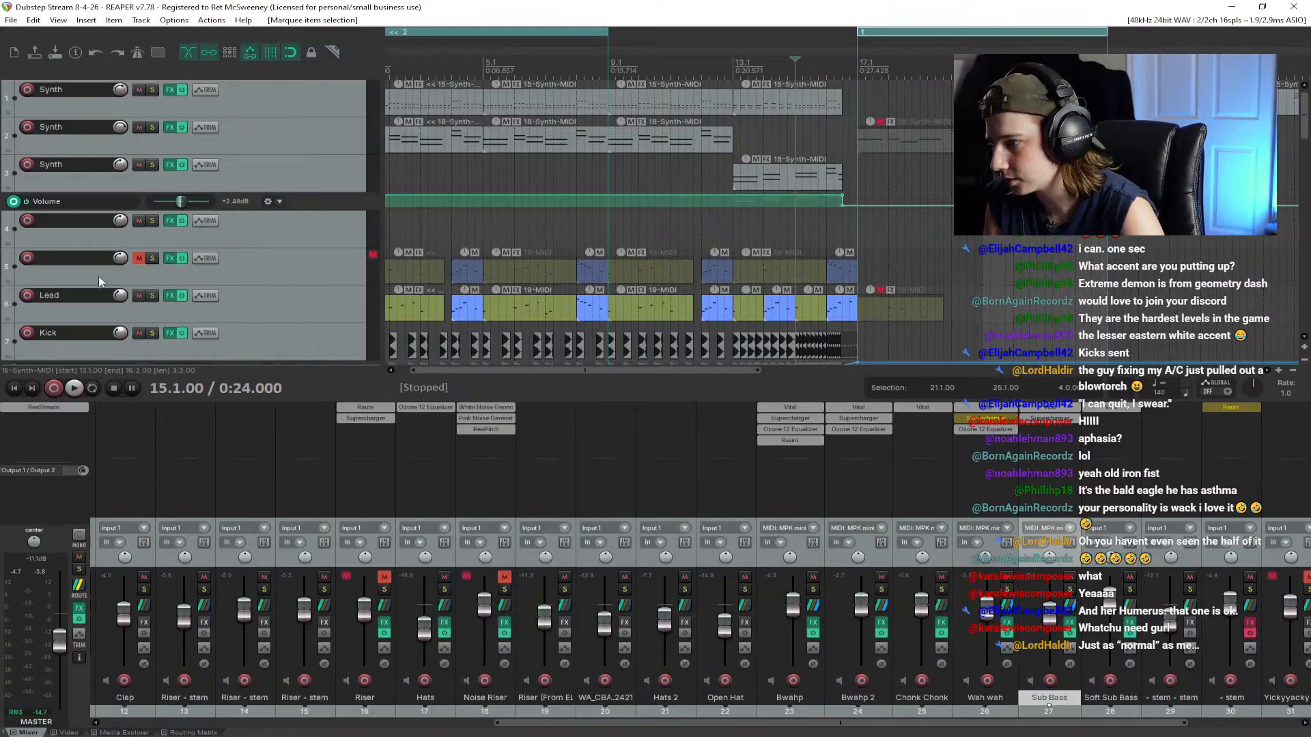
Step: Arm the Lead track for recording and play from 15.1.00 into the drop twice
{"action": "left_click", "coordinate": [28, 295]}
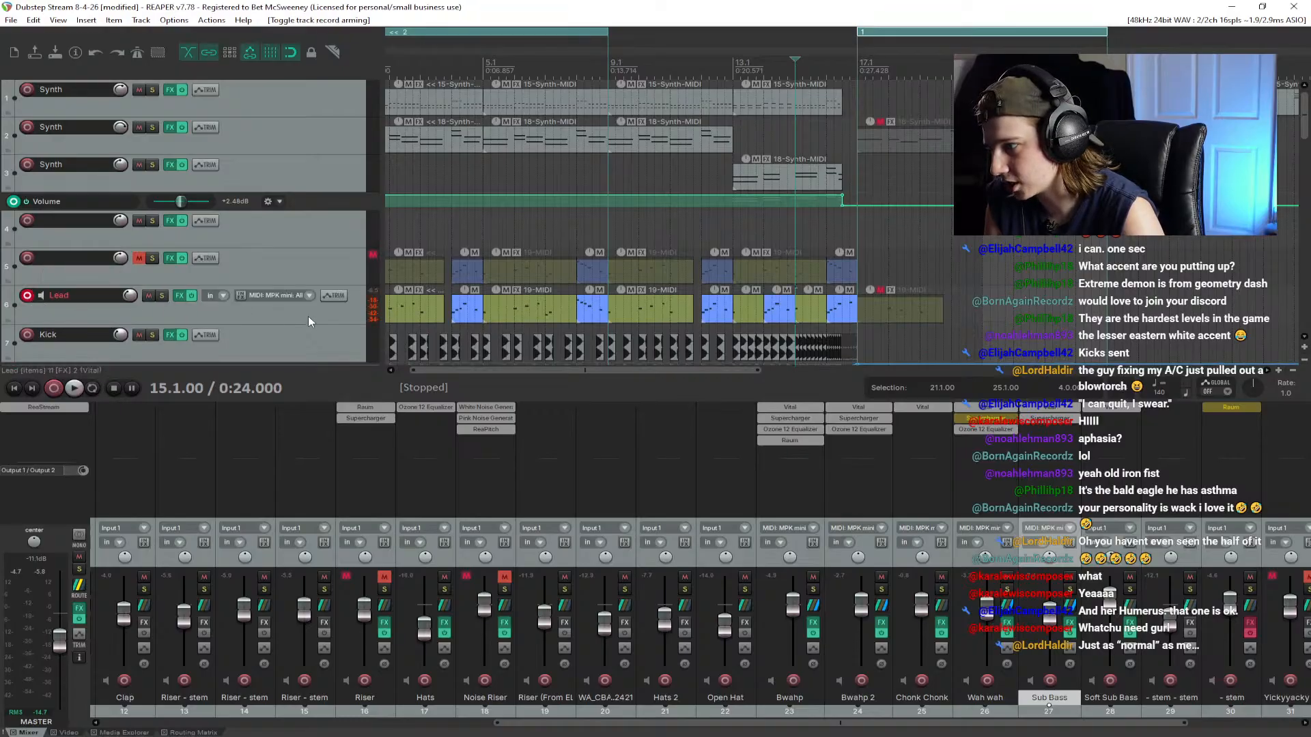
{"action": "key", "text": "space"}
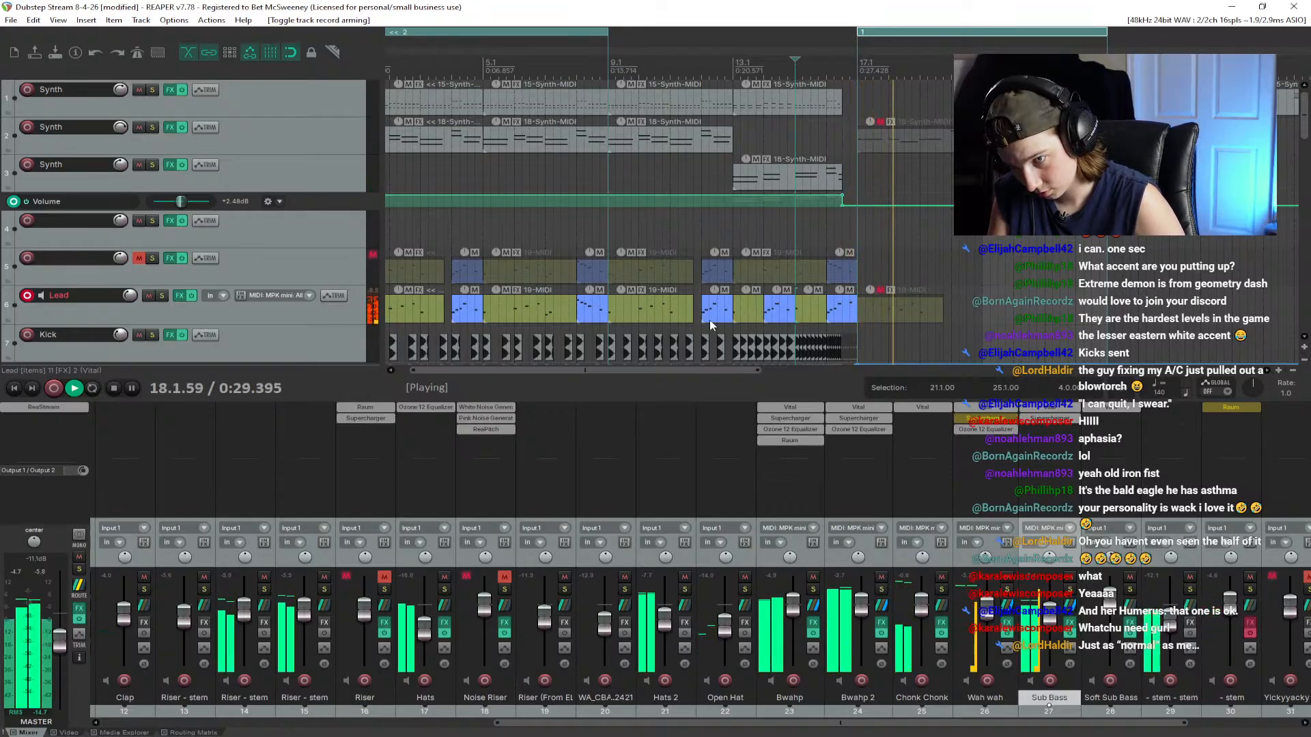
{"action": "key", "text": "space"}
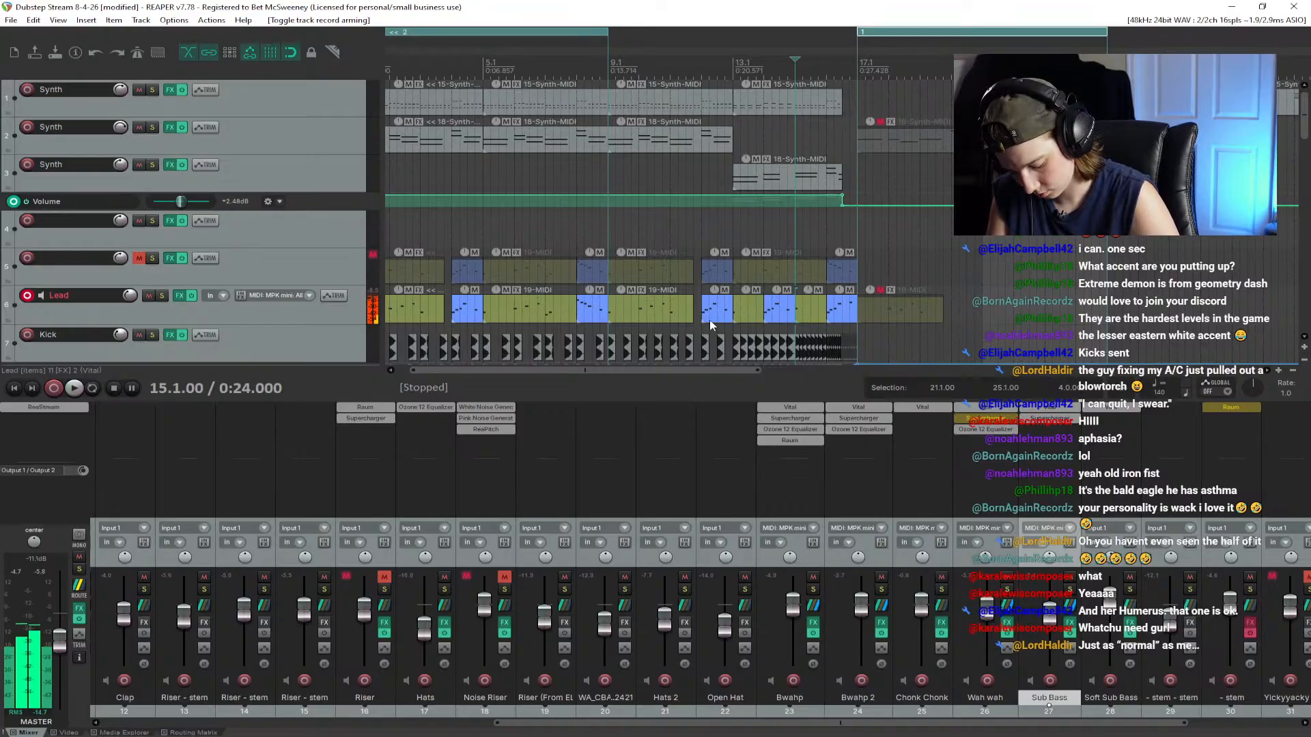
{"action": "key", "text": "space"}
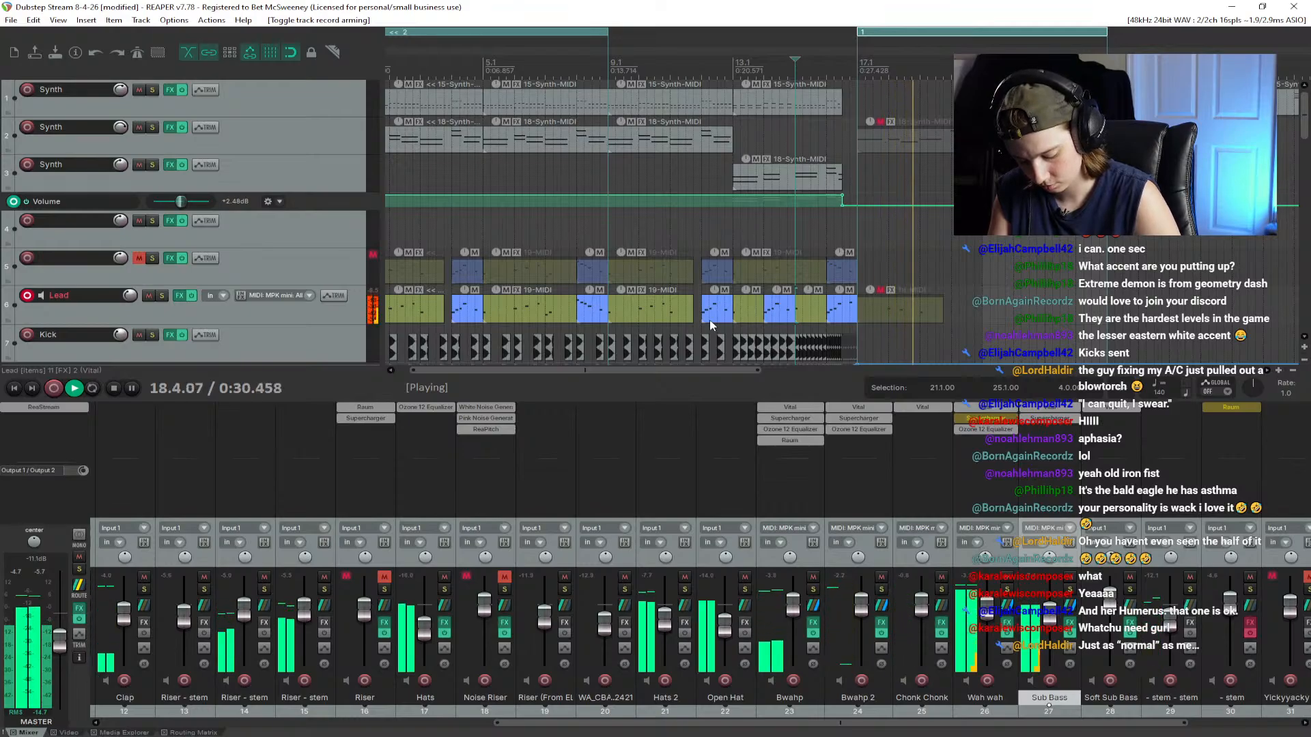
{"action": "key", "text": "space"}
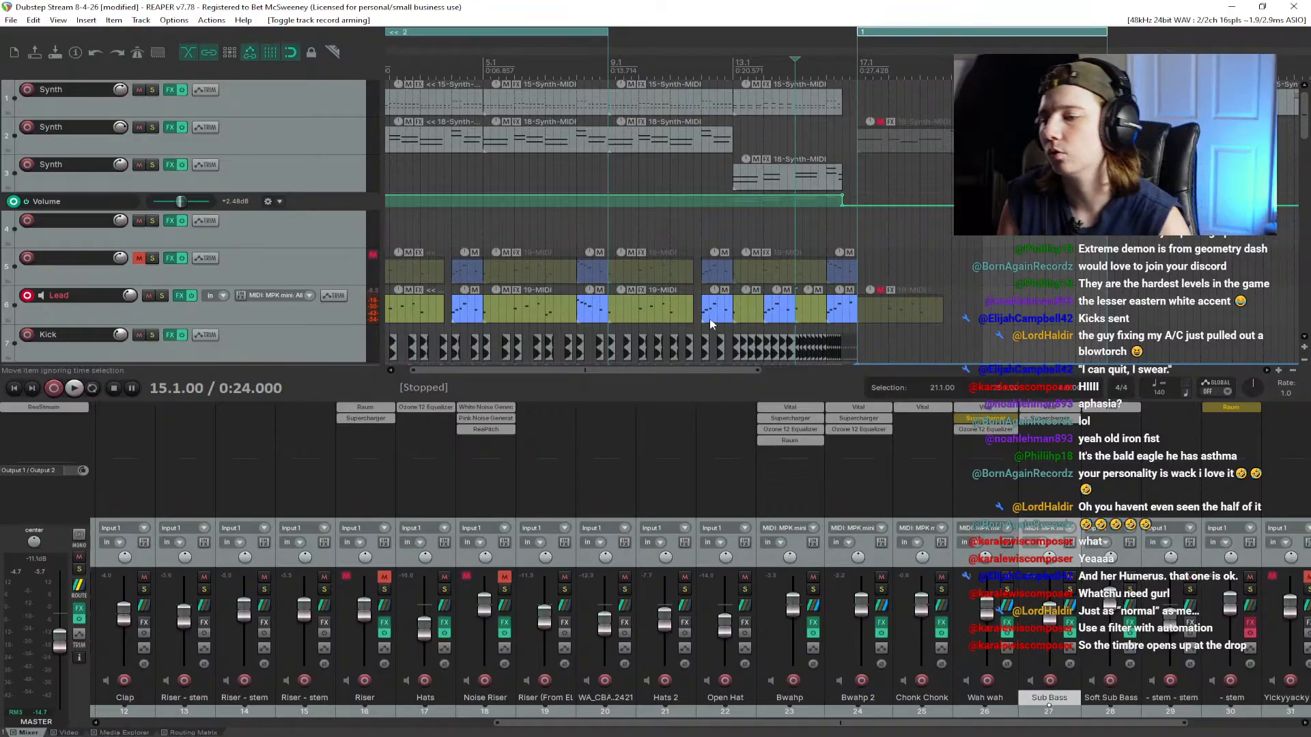
Step: Open Vital on the Lead track, set a time selection from 12.1.00 to 17.1.00, and touch the Filter 1 cutoff
{"action": "left_click", "coordinate": [299, 316]}
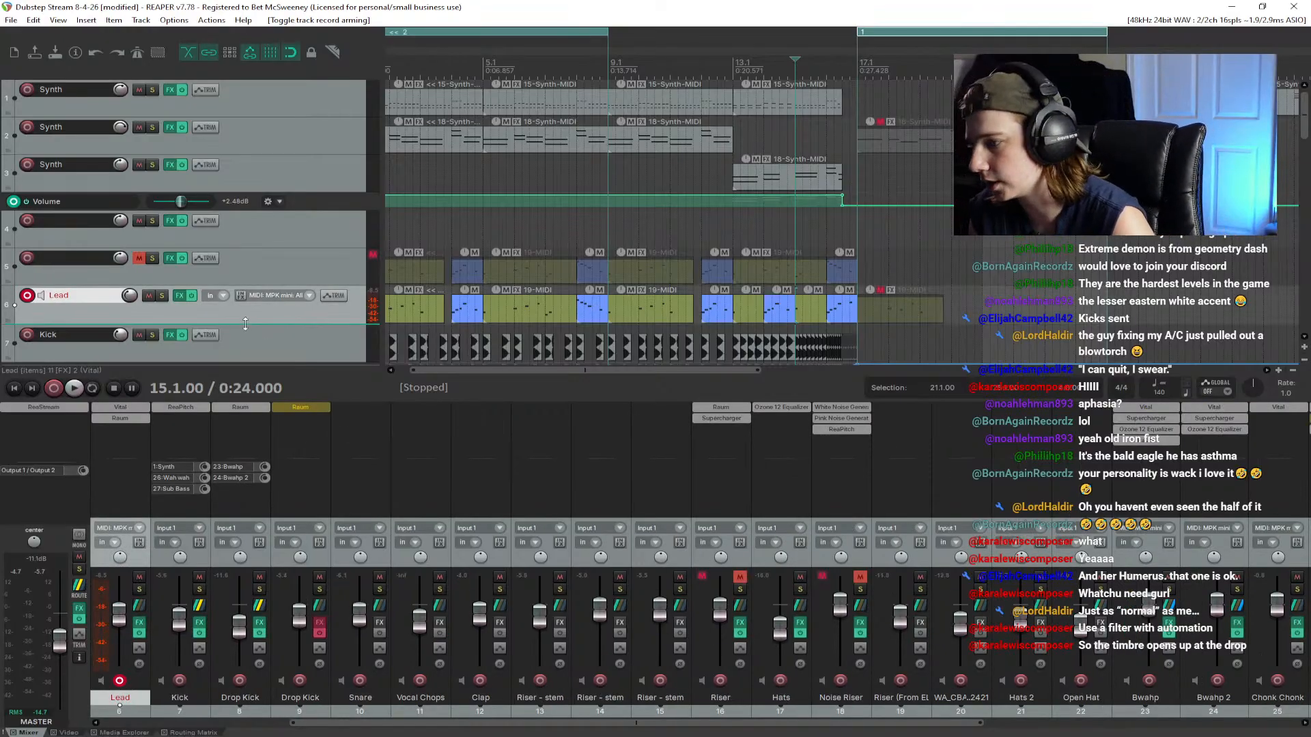
{"action": "left_click", "coordinate": [181, 299]}
{"action": "left_click_drag", "start_coordinate": [704, 71], "coordinate": [857, 71]}
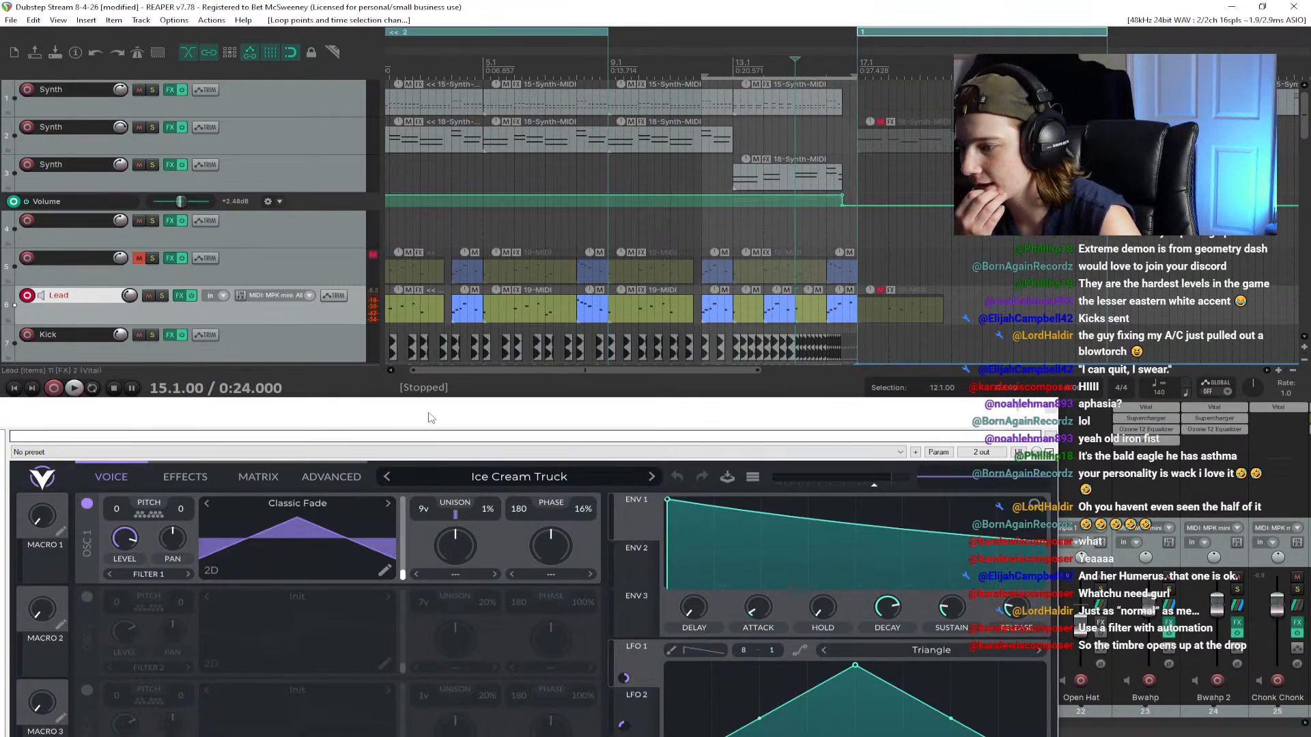
{"action": "left_click_drag", "start_coordinate": [435, 412], "coordinate": [460, 230]}
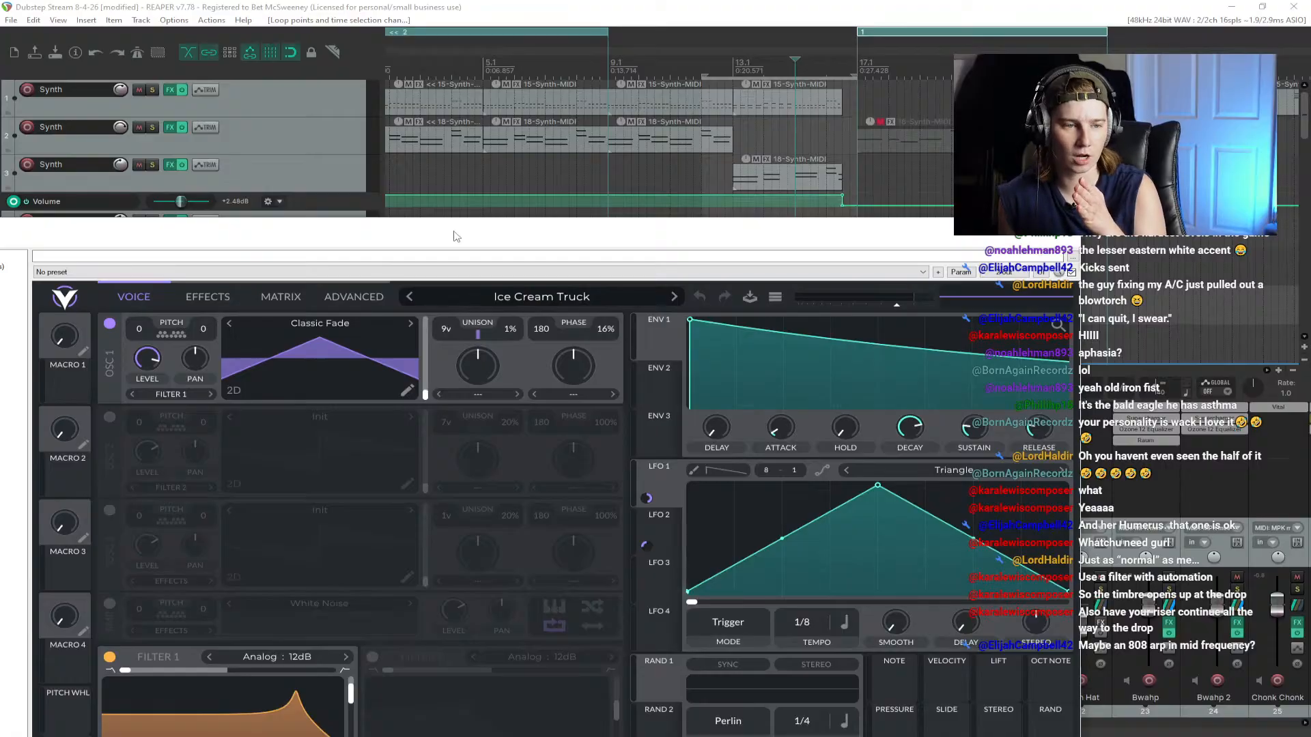
{"action": "left_click_drag", "start_coordinate": [502, 232], "coordinate": [501, 140]}
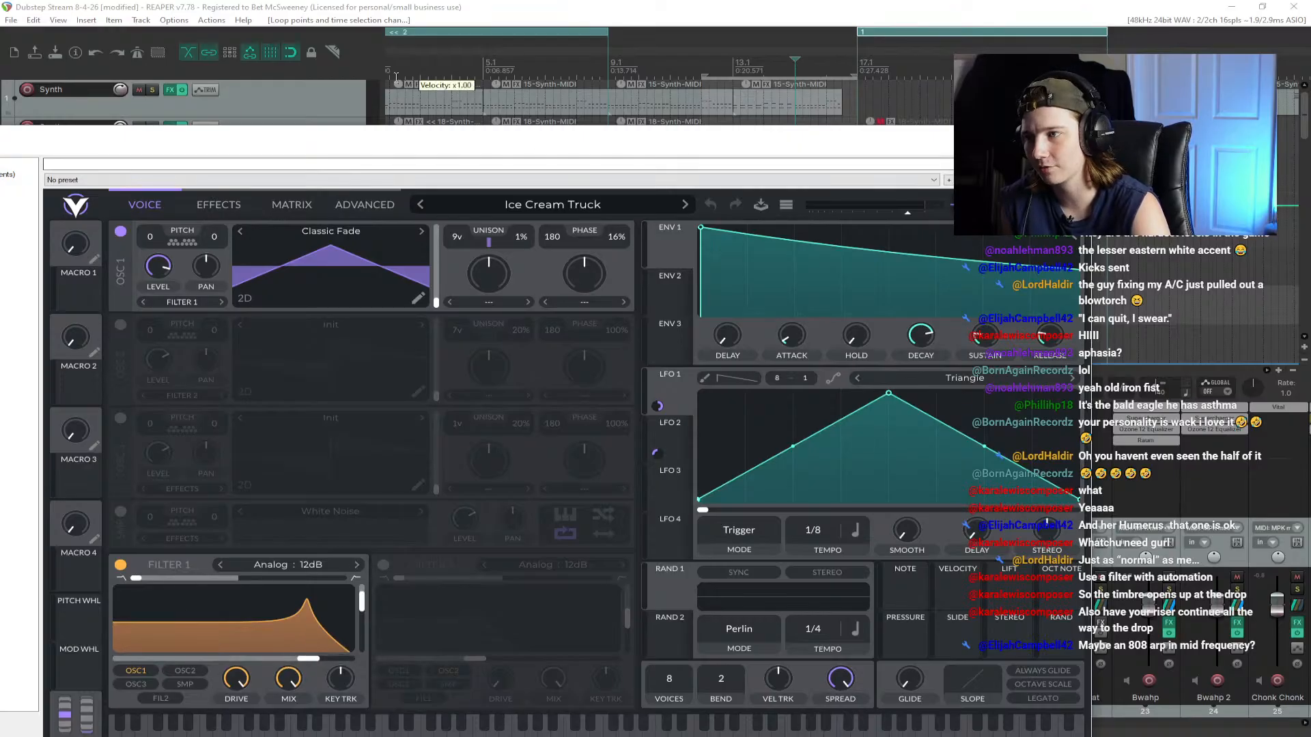
{"action": "left_click_drag", "start_coordinate": [742, 140], "coordinate": [913, 90]}
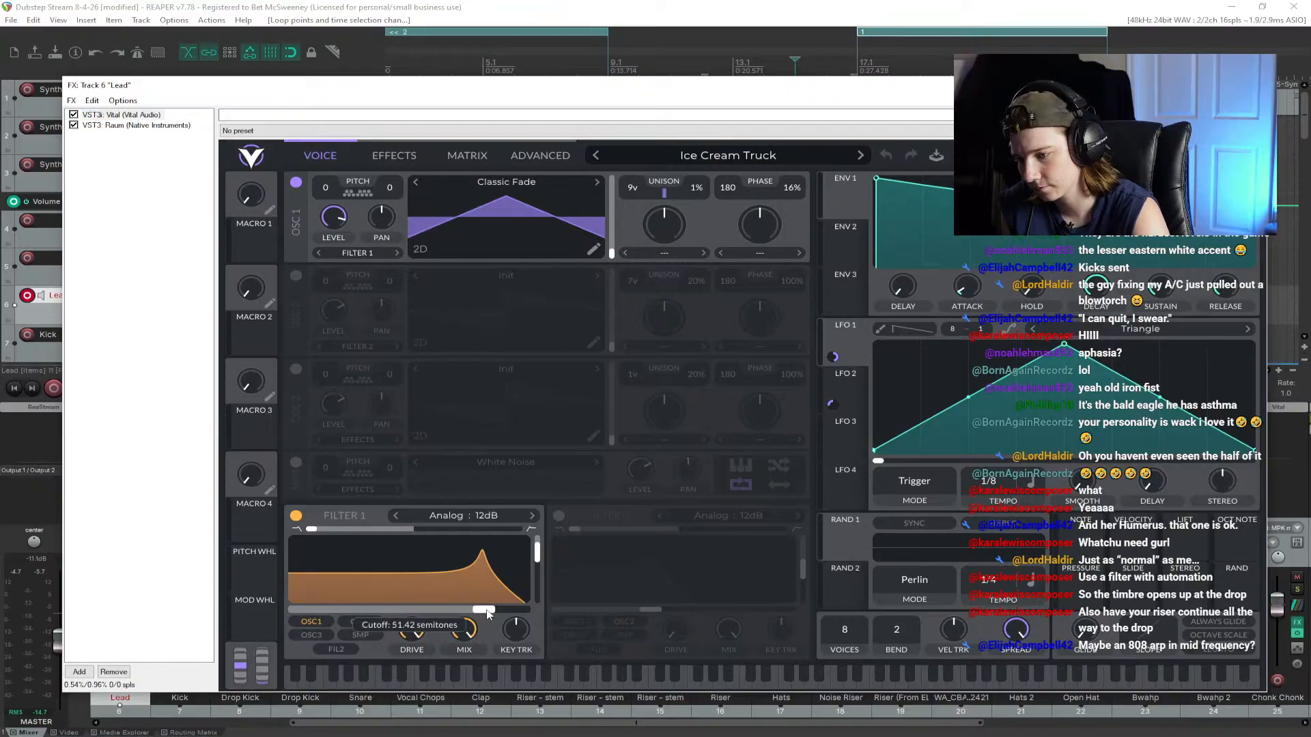
{"action": "left_click_drag", "start_coordinate": [789, 88], "coordinate": [1240, 431]}
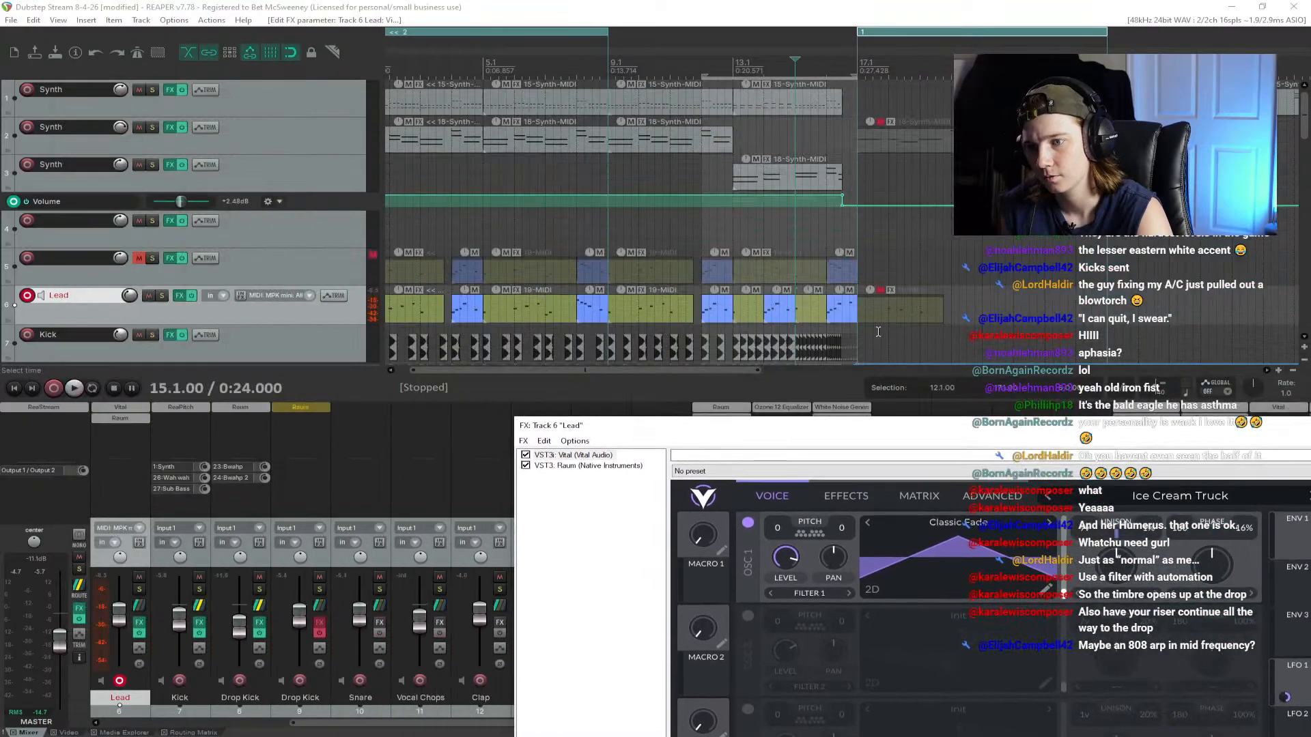
Step: Place the edit cursor at 12.1.00 and activate the Lead track's Filter 1 Cutoff automation envelope
{"action": "left_click", "coordinate": [704, 319]}
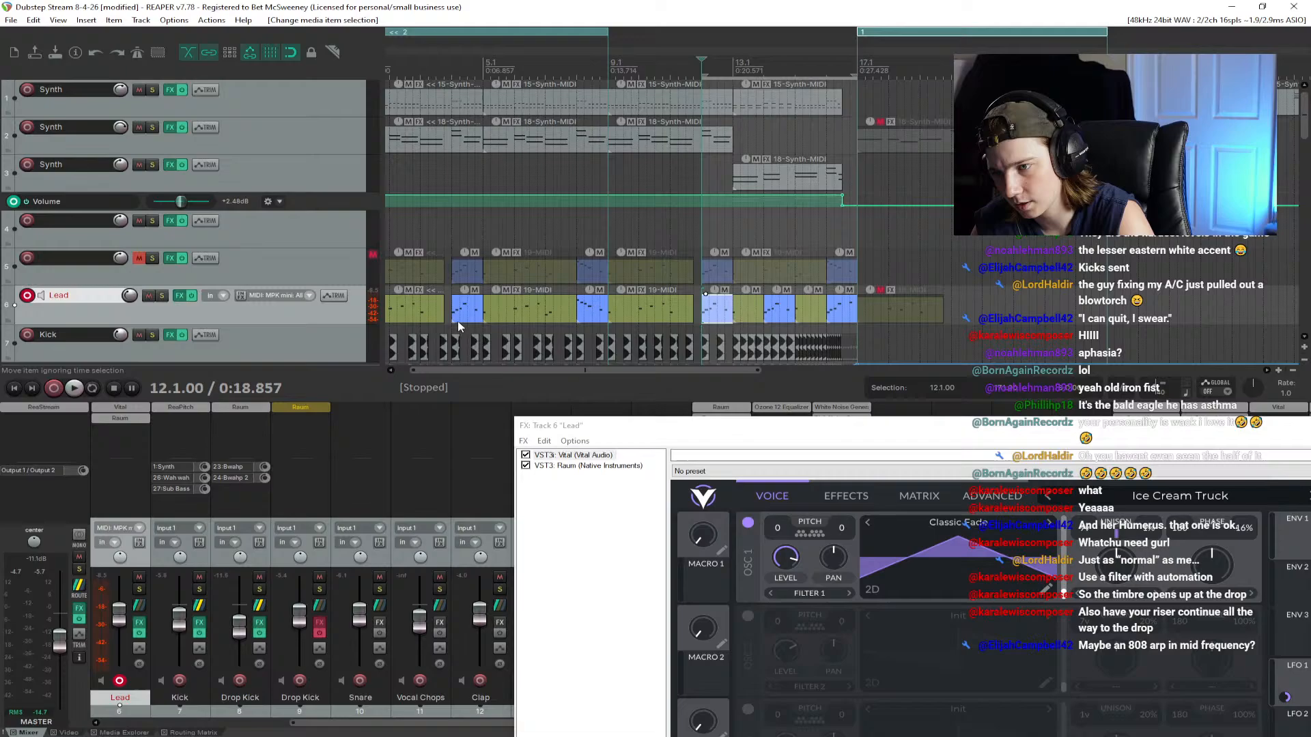
{"action": "left_click", "coordinate": [325, 297]}
{"action": "left_click", "coordinate": [586, 378]}
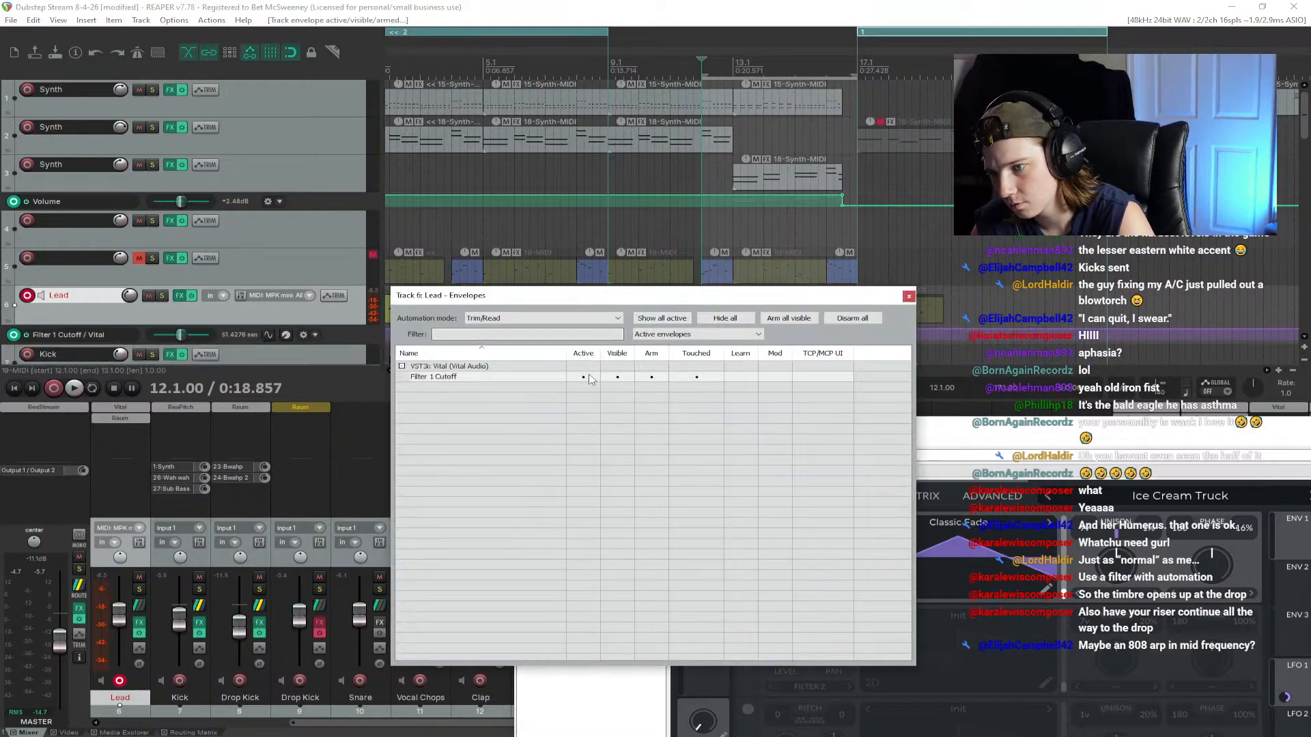
{"action": "left_click", "coordinate": [909, 298]}
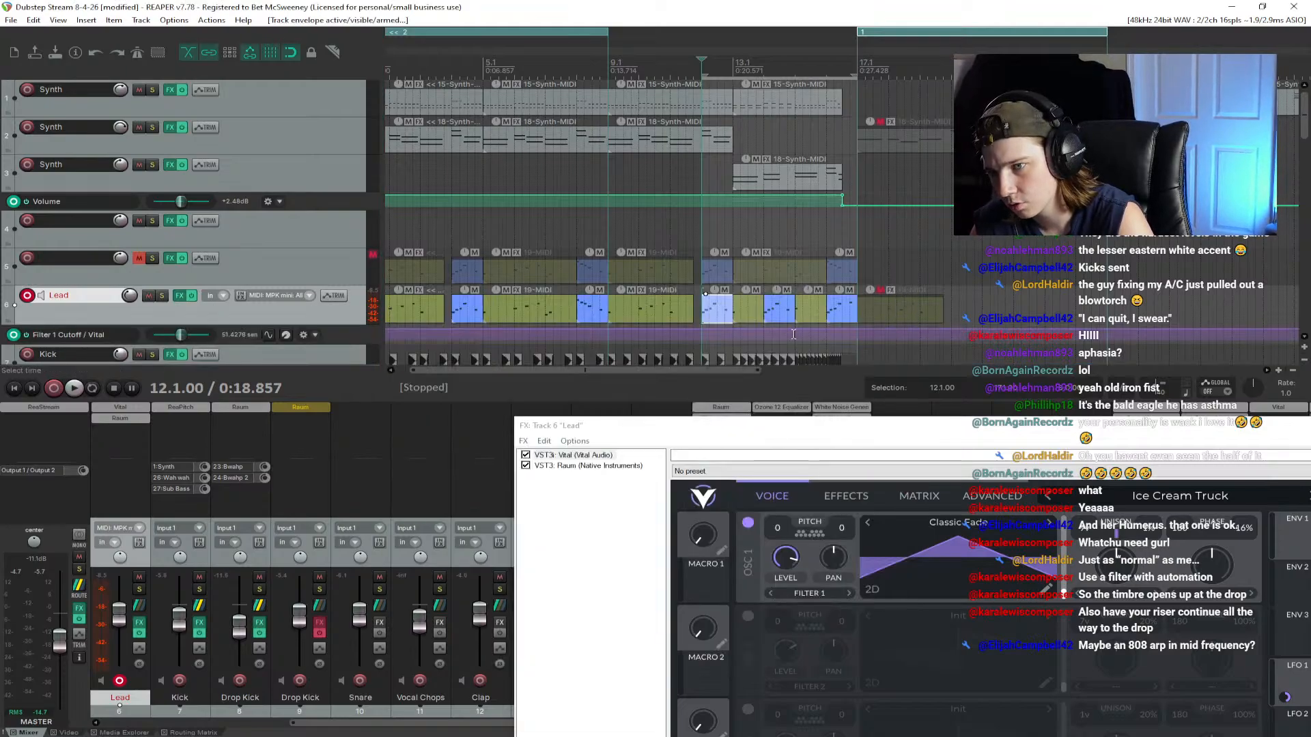
Step: Draw Filter 1 Cutoff automation dipping to -12.32 semitones at 12.1.00 and rising up to the drop at 17.1.00, and audition it
{"action": "left_click", "coordinate": [701, 329]}
{"action": "scroll", "coordinate": [701, 329], "scroll_direction": "up", "scroll_amount": 3}
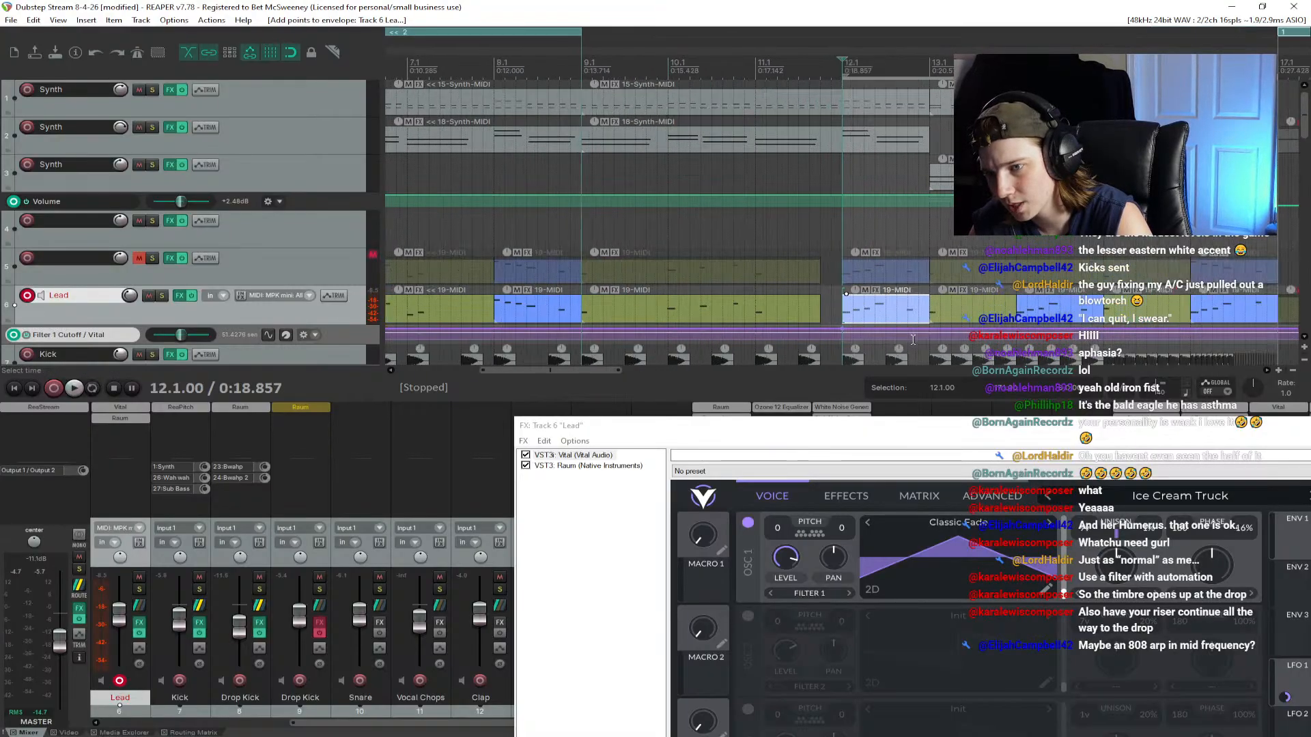
{"action": "left_click_drag", "start_coordinate": [824, 328], "coordinate": [842, 380]}
{"action": "key", "text": "space"}
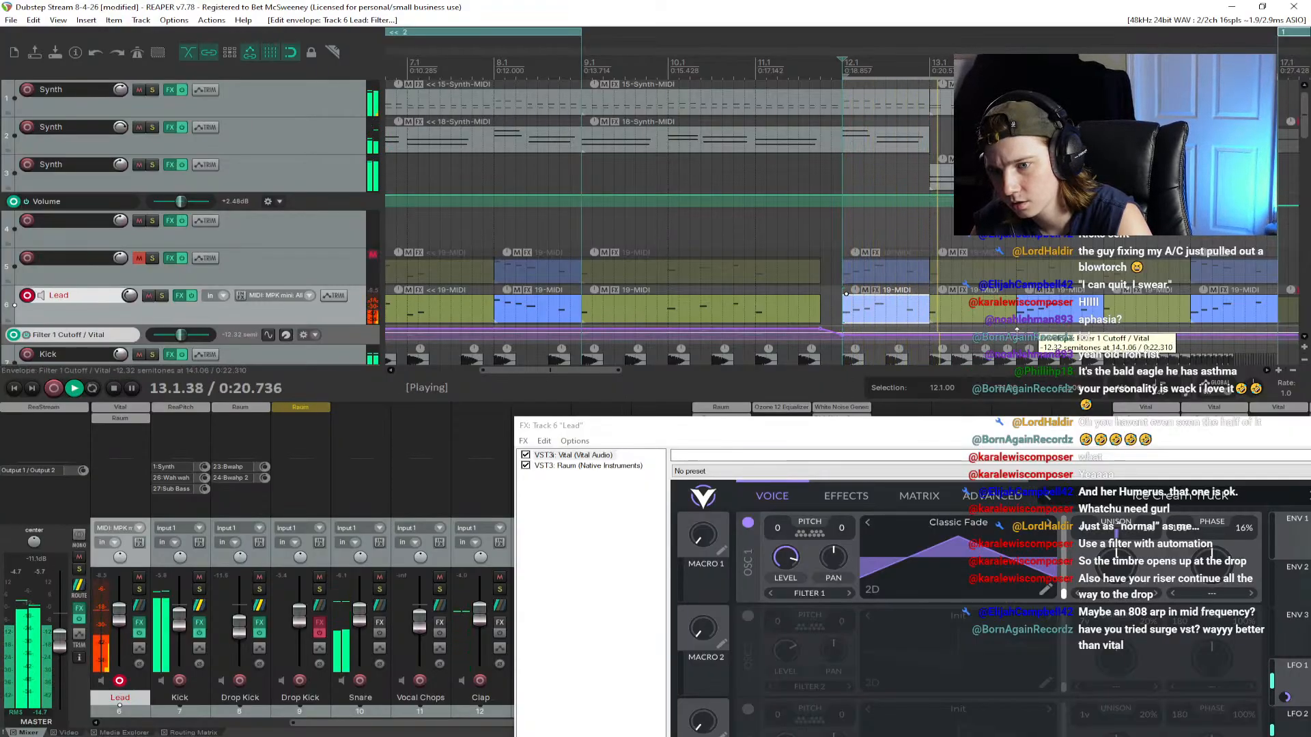
{"action": "scroll", "coordinate": [1016, 332], "scroll_direction": "down", "scroll_amount": 2}
{"action": "key", "text": "space"}
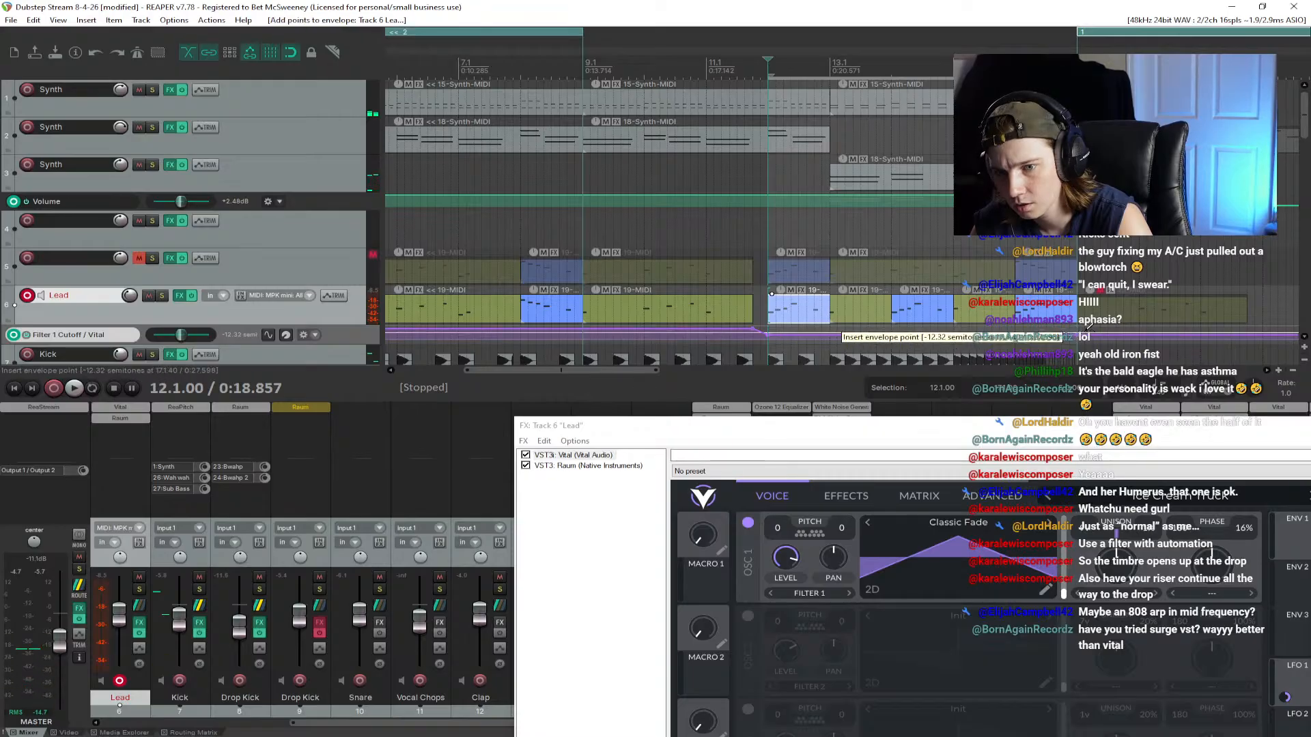
{"action": "left_click_drag", "start_coordinate": [1091, 334], "coordinate": [1091, 230]}
{"action": "key", "text": "space"}
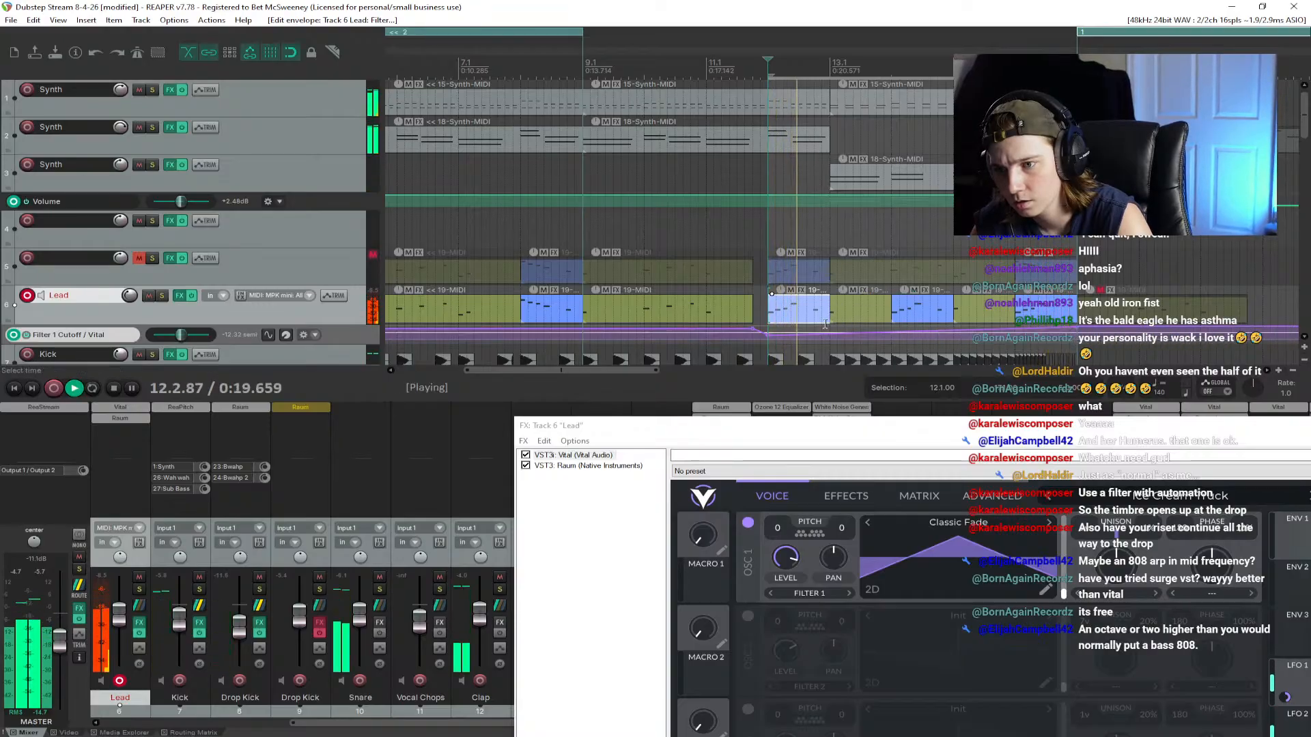
{"action": "key", "text": "space"}
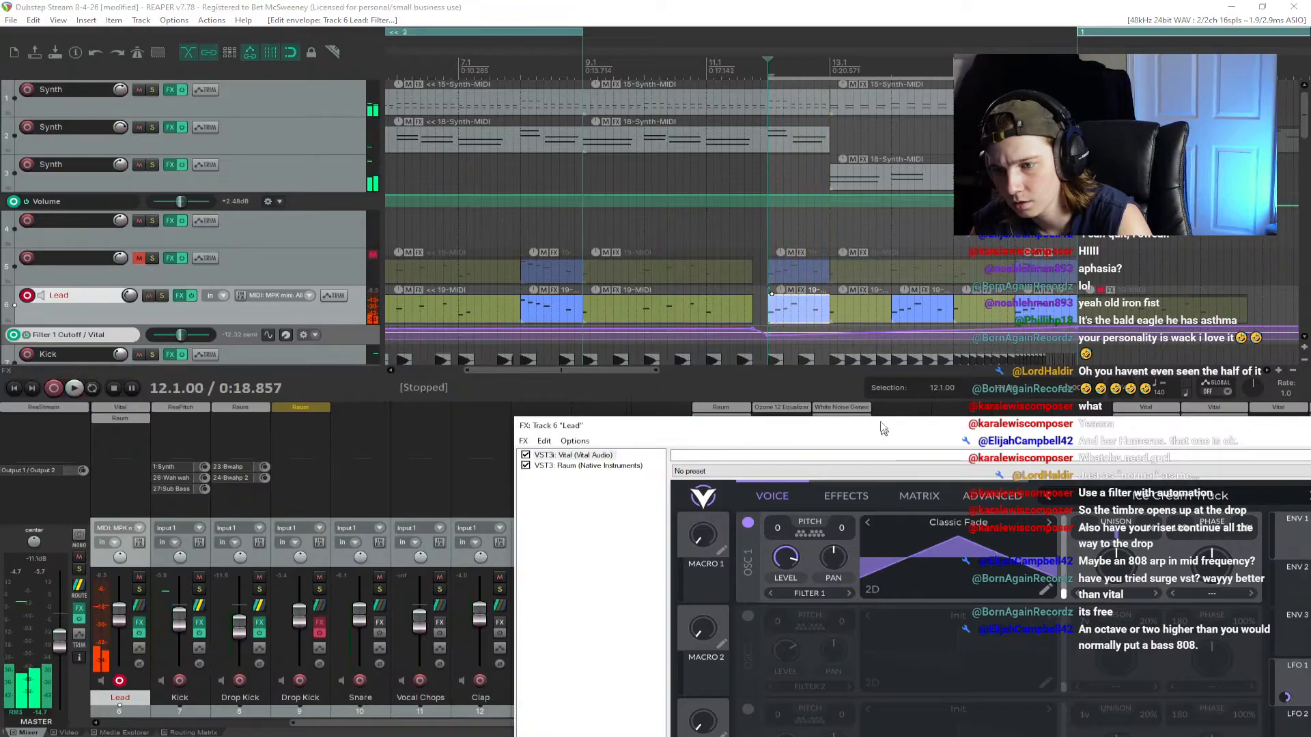
Step: Touch Vital's Filter 1 resonance, activate its automation envelope on the Lead track, and uncover the arrangement
{"action": "left_click_drag", "start_coordinate": [869, 433], "coordinate": [762, 106]}
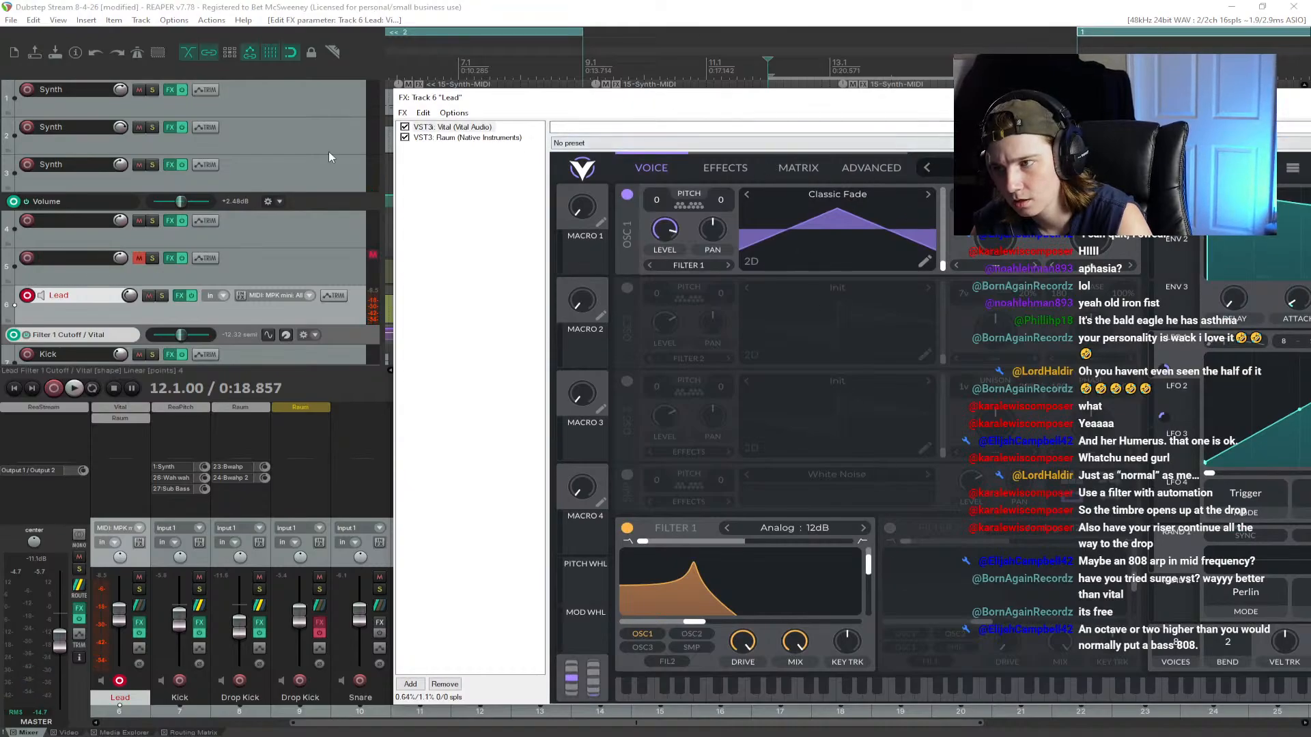
{"action": "left_click", "coordinate": [334, 295]}
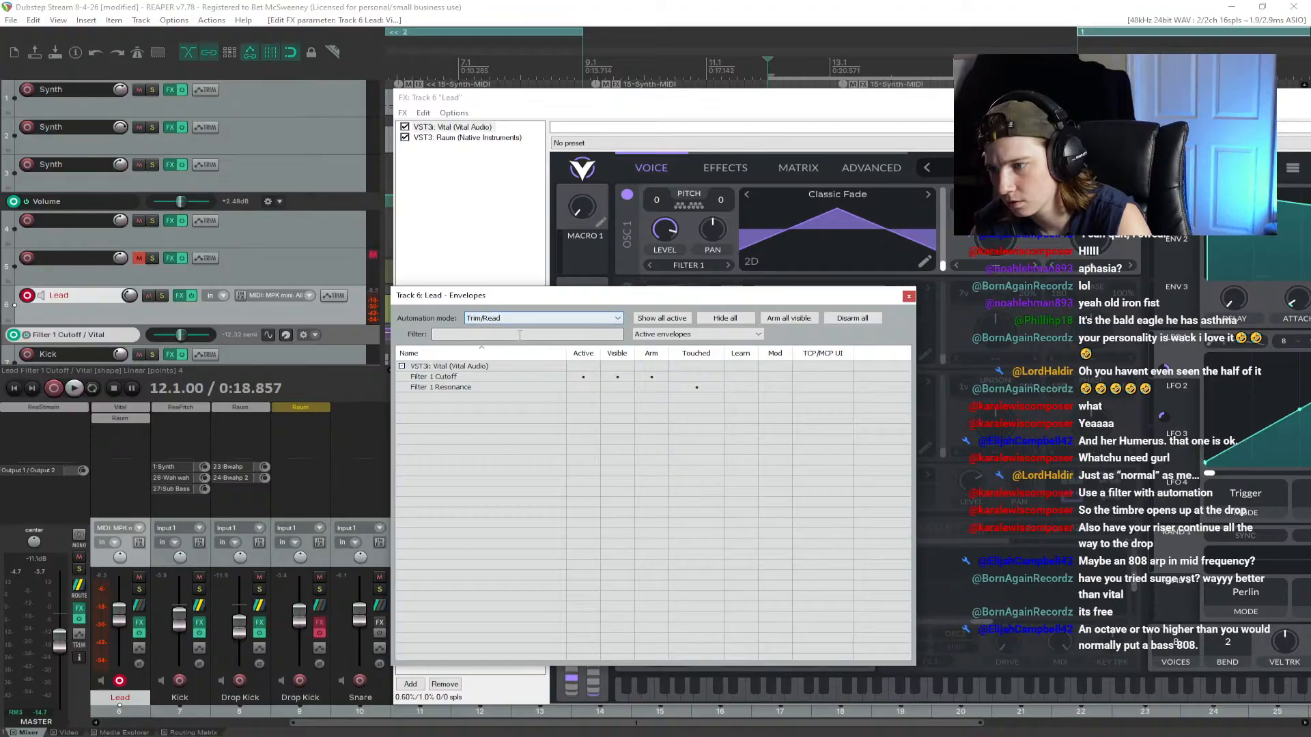
{"action": "left_click", "coordinate": [583, 388]}
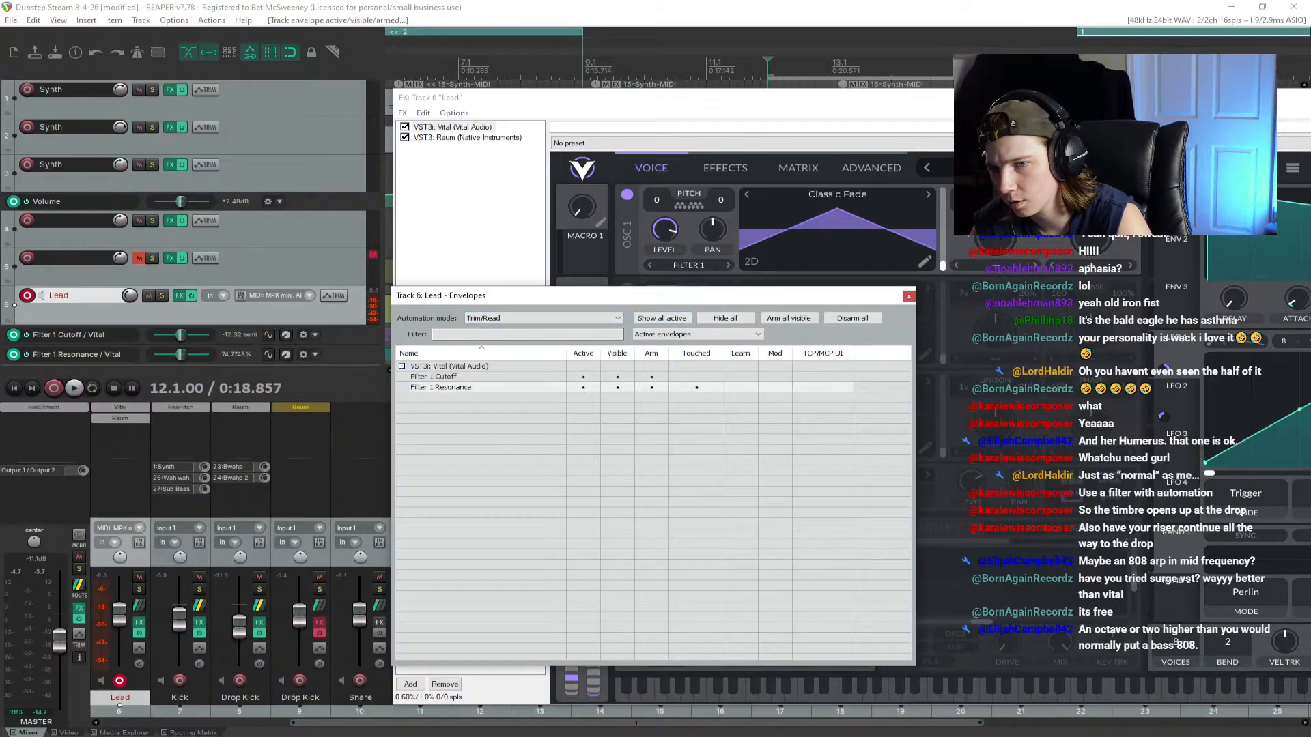
{"action": "left_click_drag", "start_coordinate": [870, 98], "coordinate": [923, 506]}
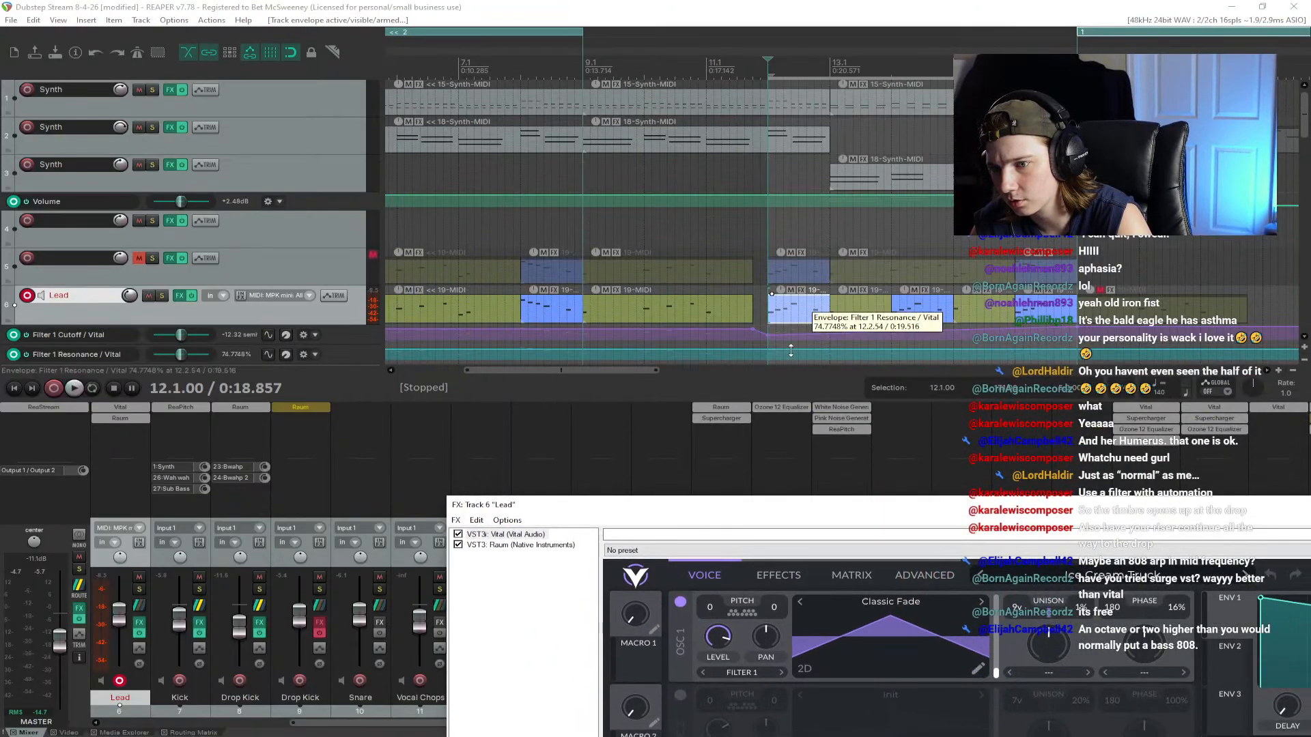
Step: Adjust the Lead's Filter 1 Cutoff point at 12.1.00 to -11.04 semitones, replaying the sweep from 11.4.50 to check it
{"action": "right_click", "coordinate": [1095, 344]}
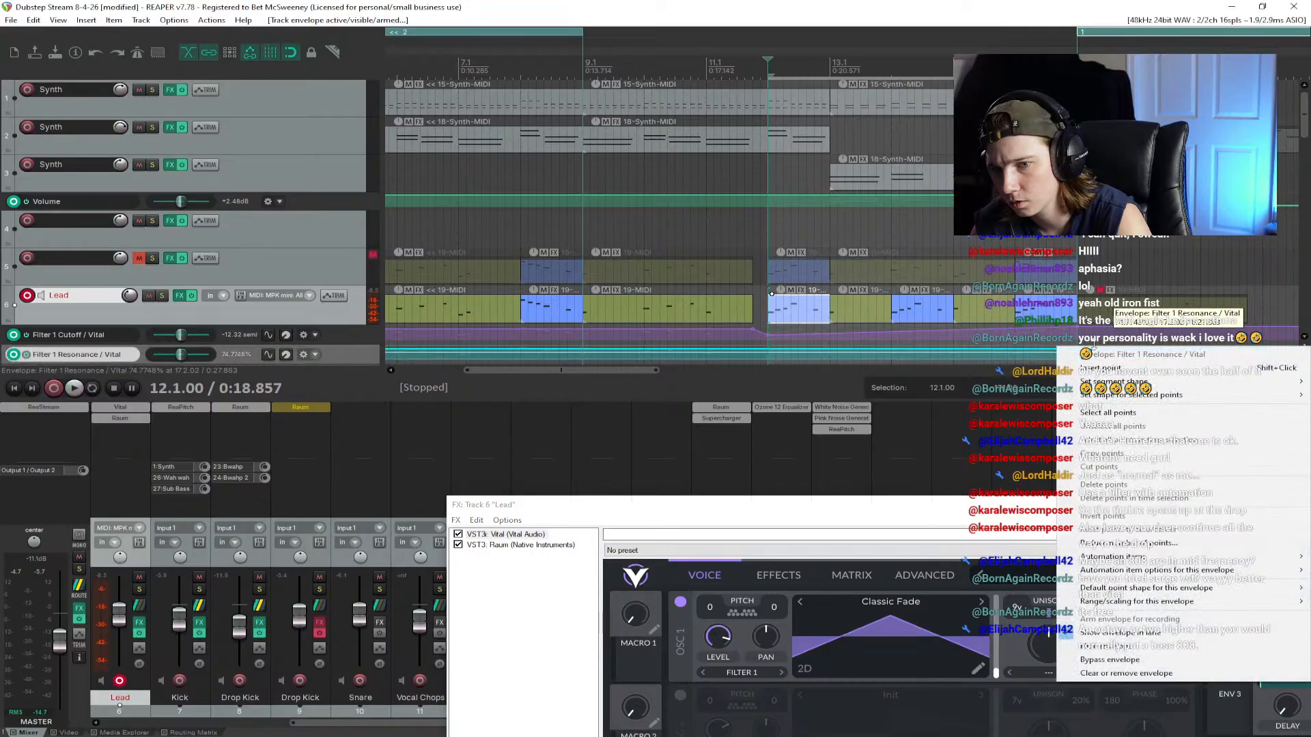
{"action": "left_click", "coordinate": [1106, 333]}
{"action": "left_click_drag", "start_coordinate": [1097, 345], "coordinate": [935, 318]}
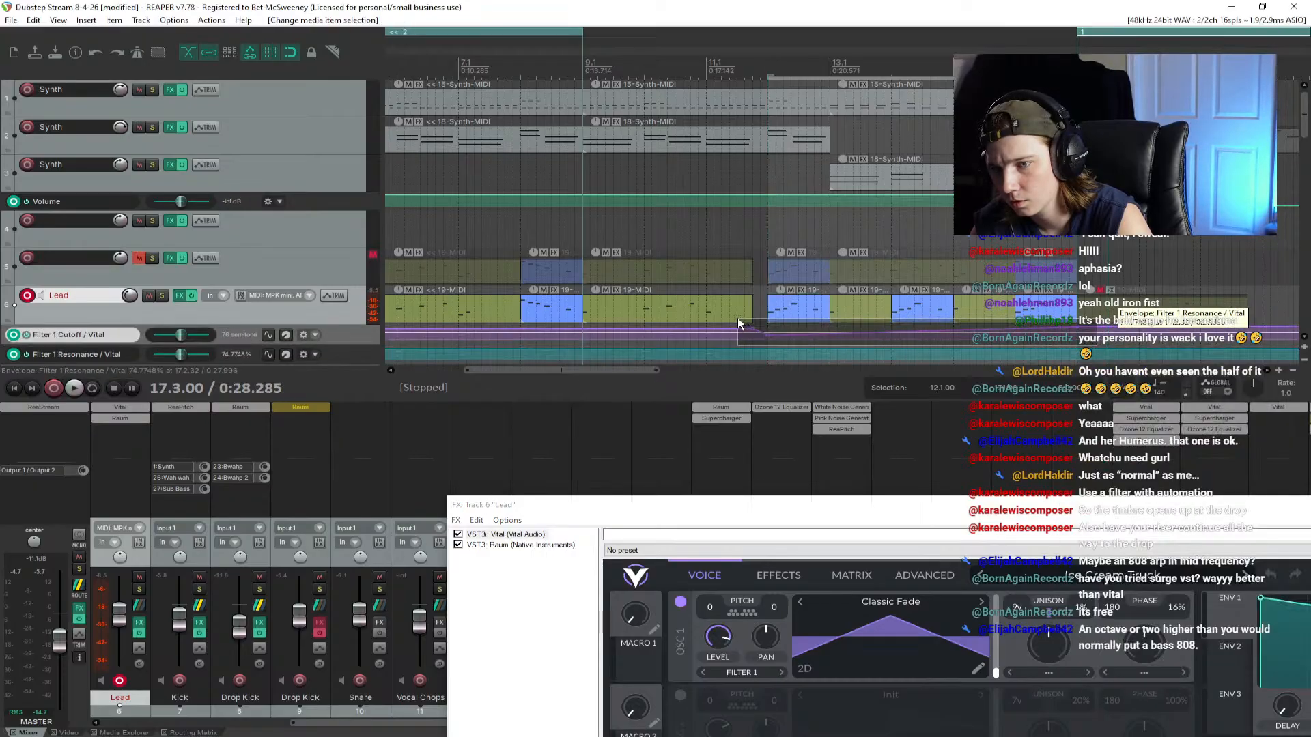
{"action": "left_click_drag", "start_coordinate": [737, 318], "coordinate": [768, 330]}
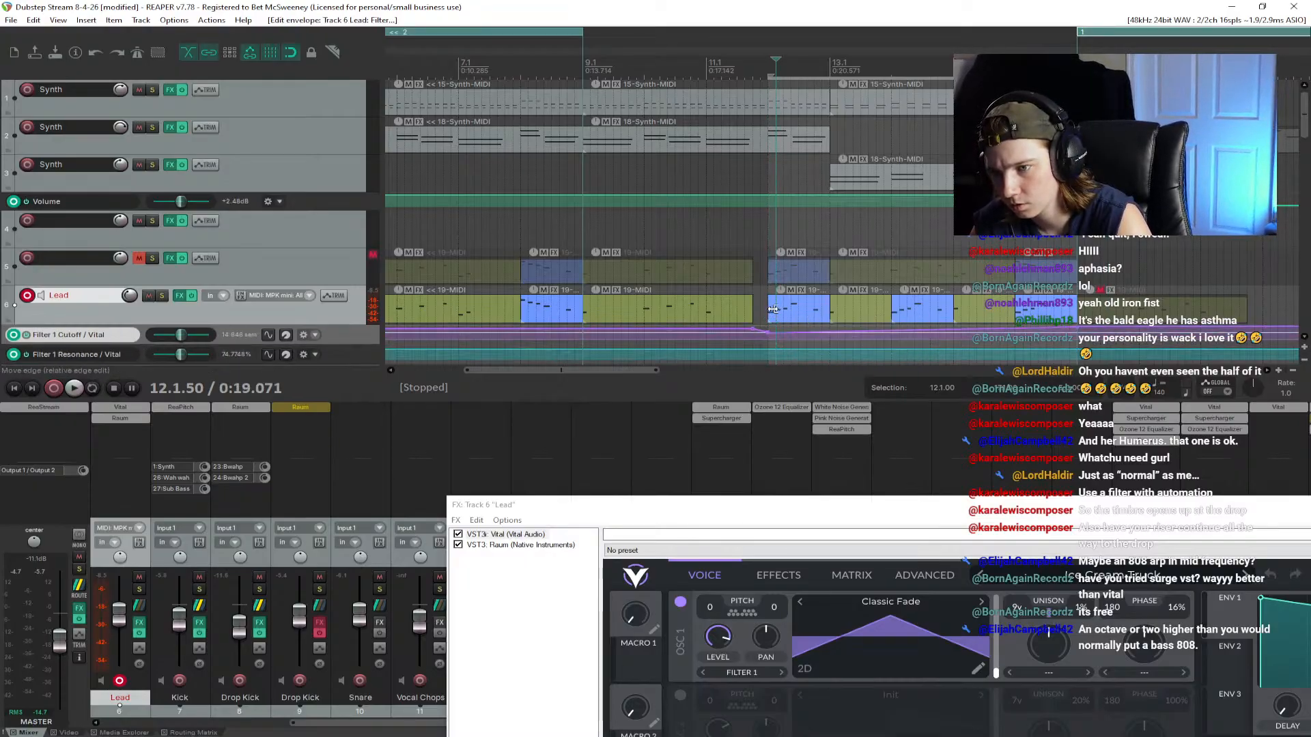
{"action": "key", "text": "space"}
{"action": "key", "text": "space"}
{"action": "left_click", "coordinate": [760, 85]}
{"action": "key", "text": "space"}
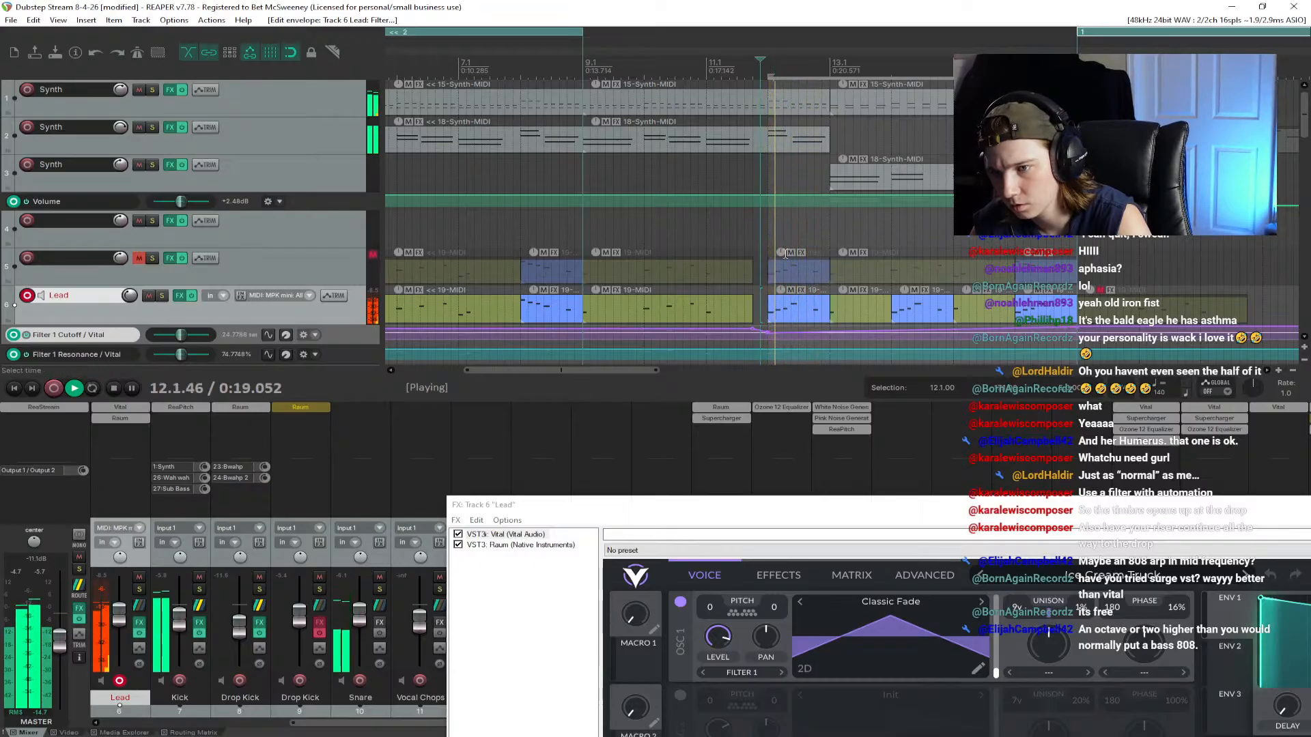
{"action": "key", "text": "space"}
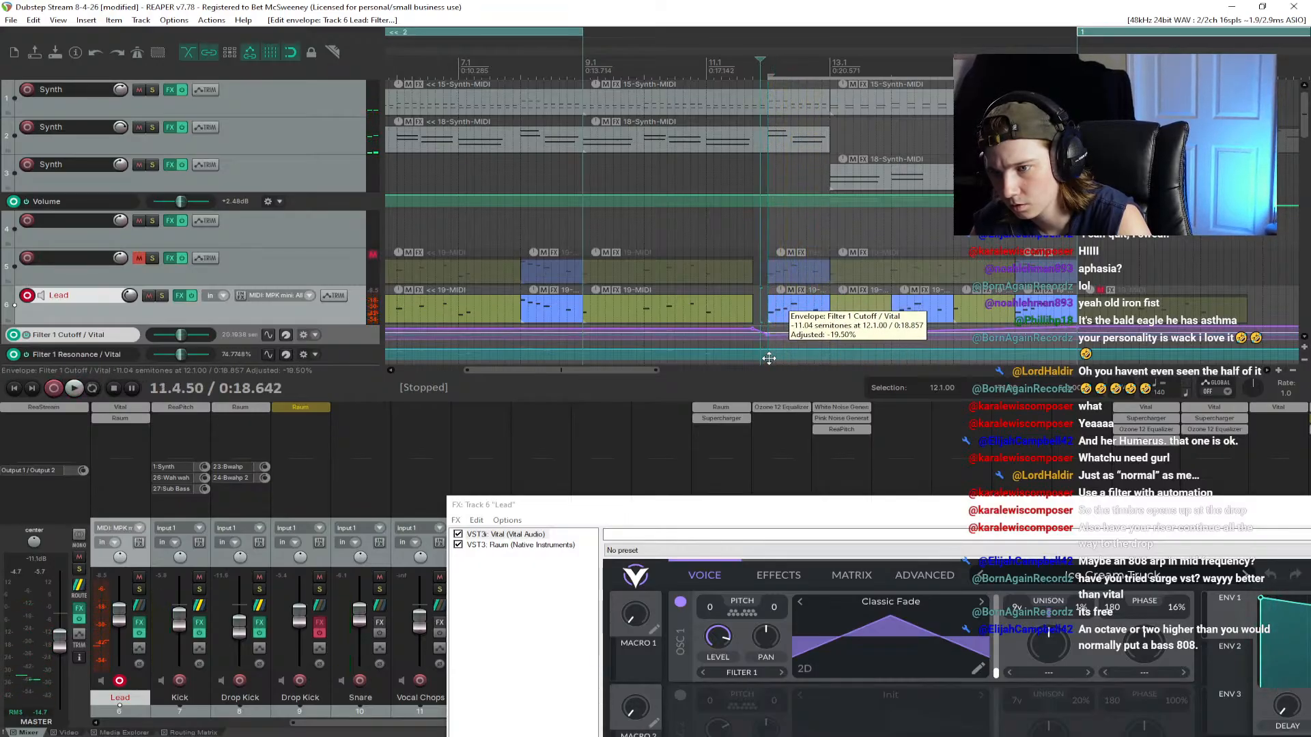
{"action": "key", "text": "space"}
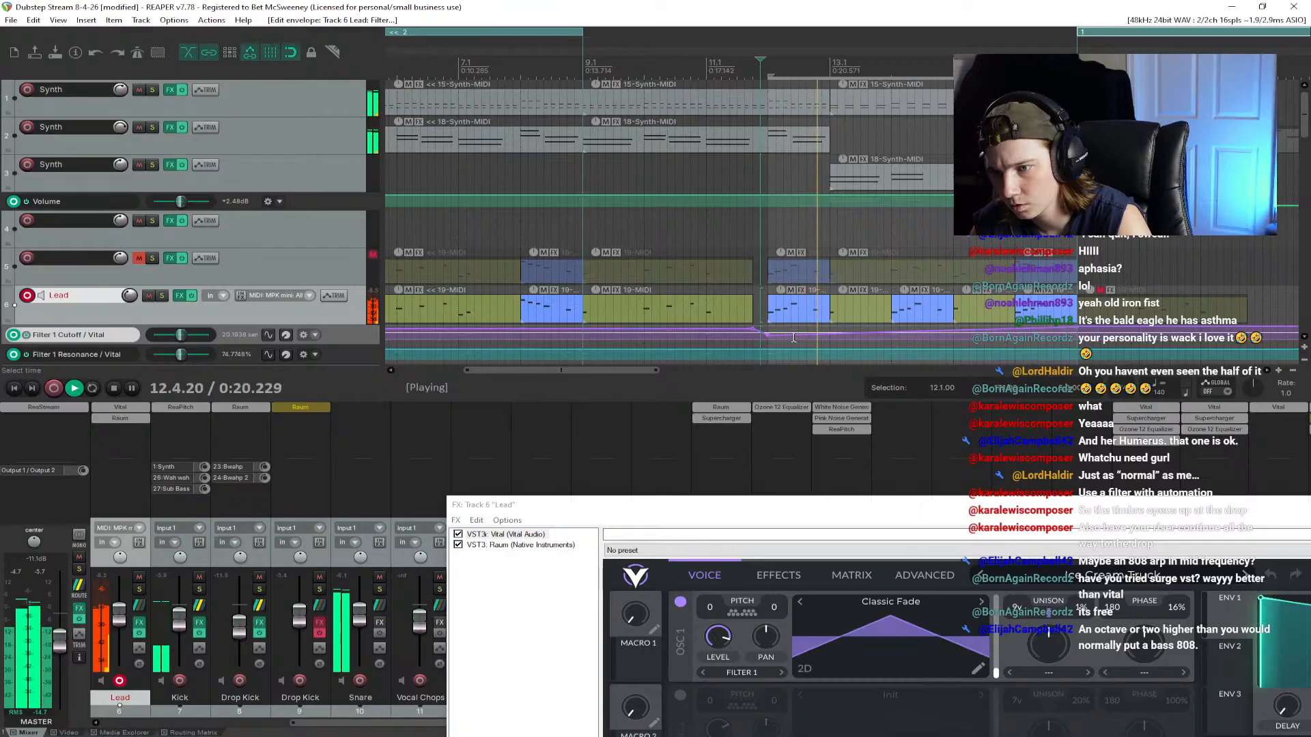
{"action": "key", "text": "space"}
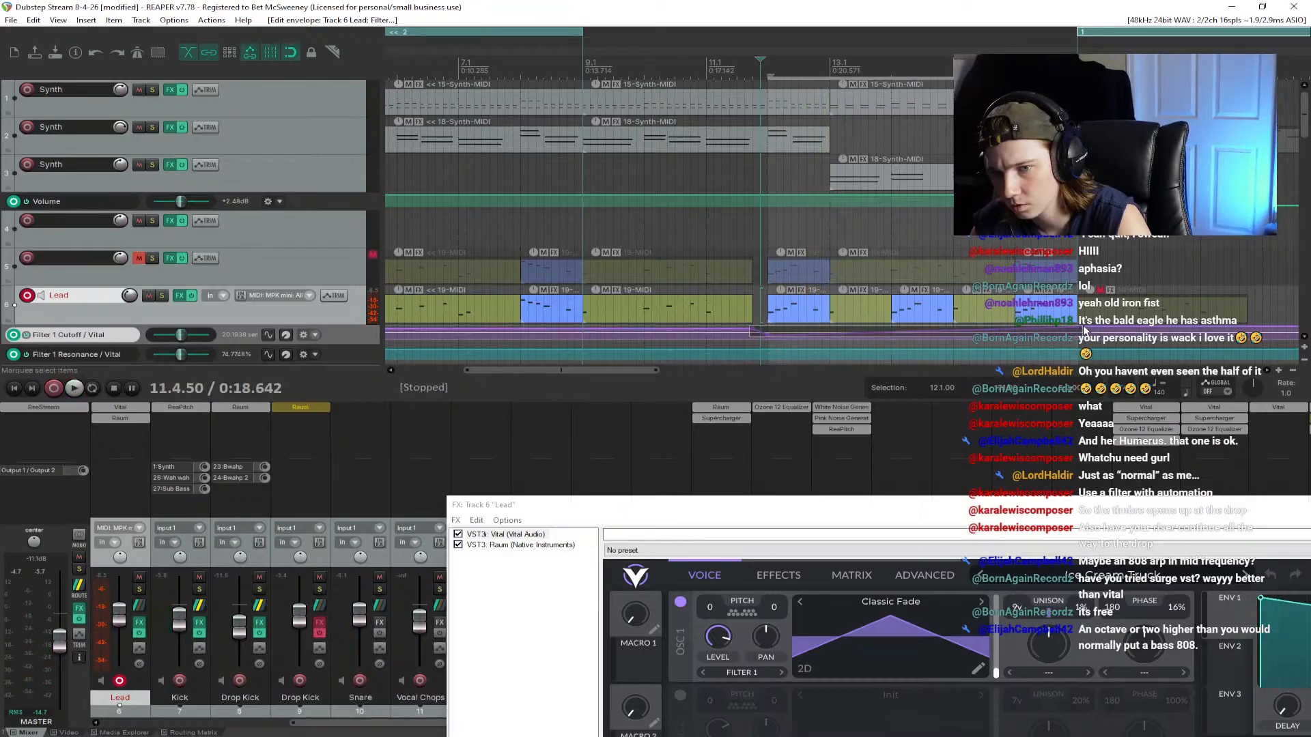
Step: Copy the Filter 1 Cutoff points across the build-up and paste them into the Filter 1 Resonance envelope at 11.4.00
{"action": "left_click_drag", "start_coordinate": [1084, 329], "coordinate": [1084, 335]}
{"action": "left_click", "coordinate": [754, 352]}
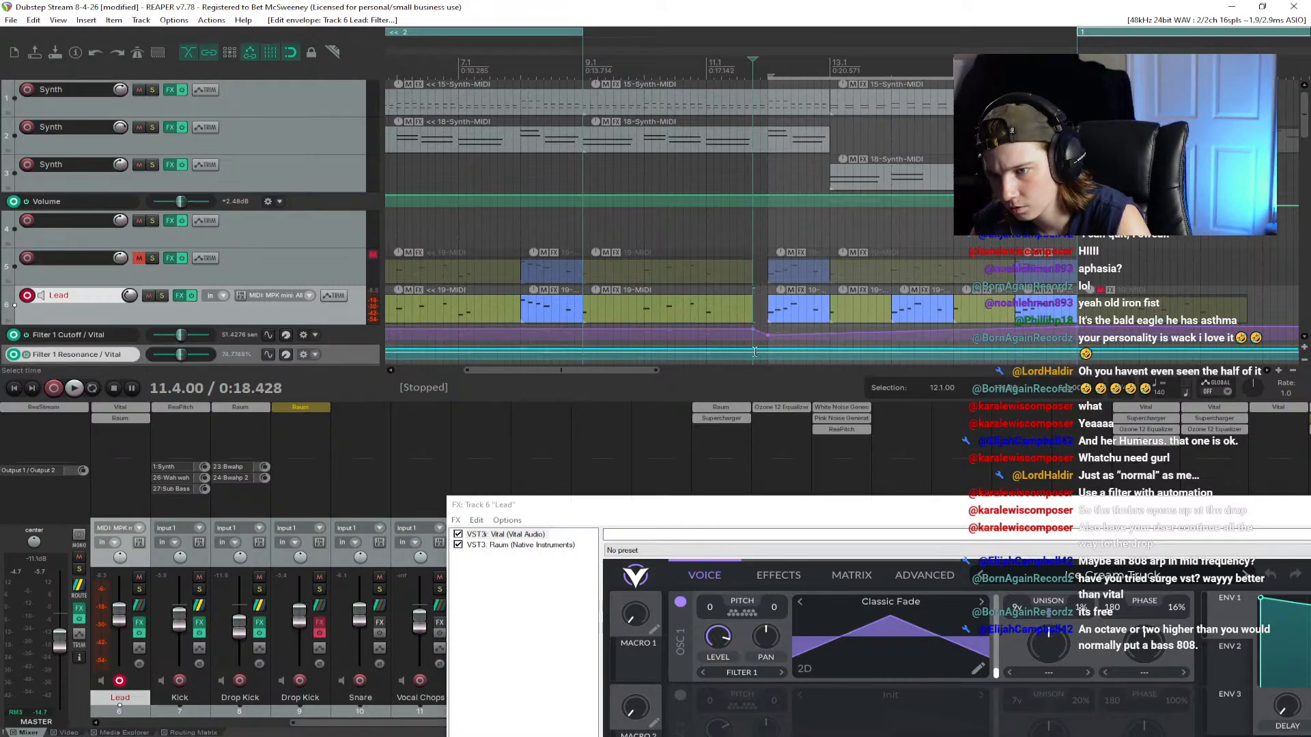
{"action": "key", "text": "ctrl+v"}
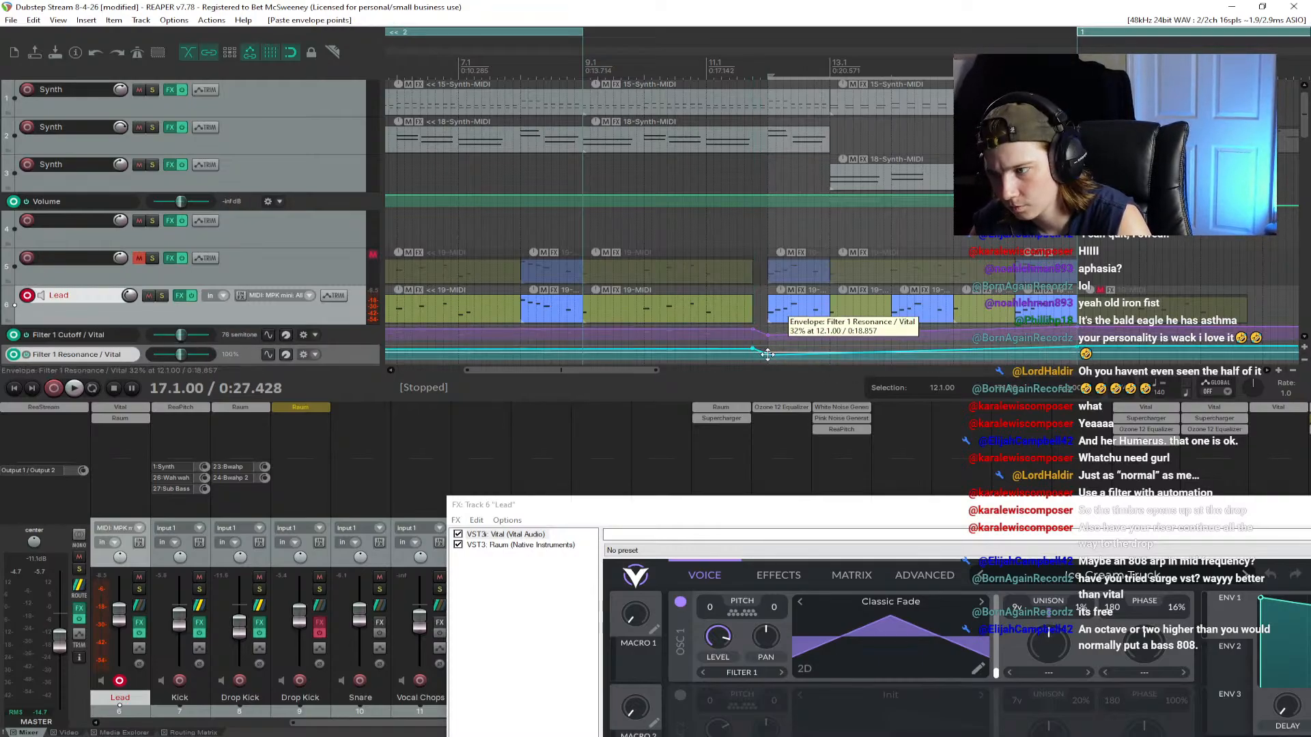
Step: Play the Lead's filter sweep from 11.4.00 with Vital's Filter 1 display in view to check the cutoff and resonance automation
{"action": "key", "text": "space"}
{"action": "left_click", "coordinate": [759, 48]}
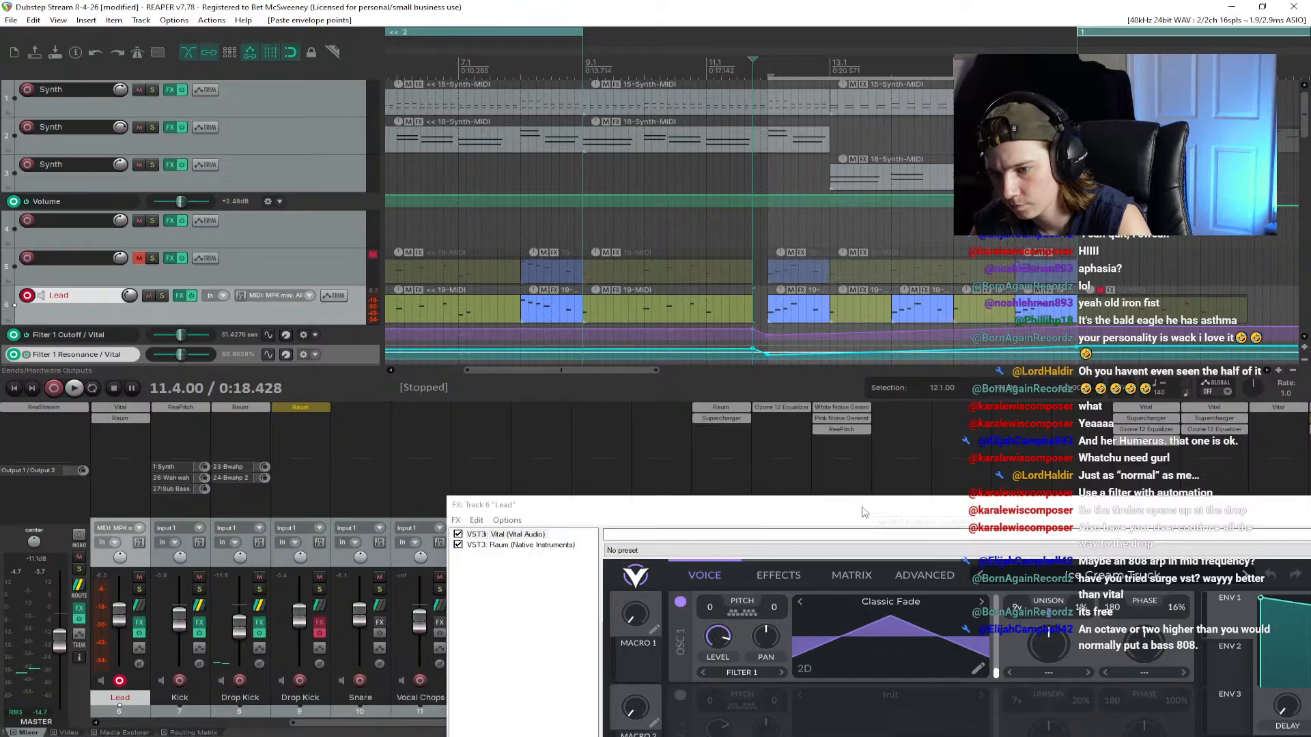
{"action": "left_click_drag", "start_coordinate": [862, 506], "coordinate": [894, 101]}
{"action": "key", "text": "space"}
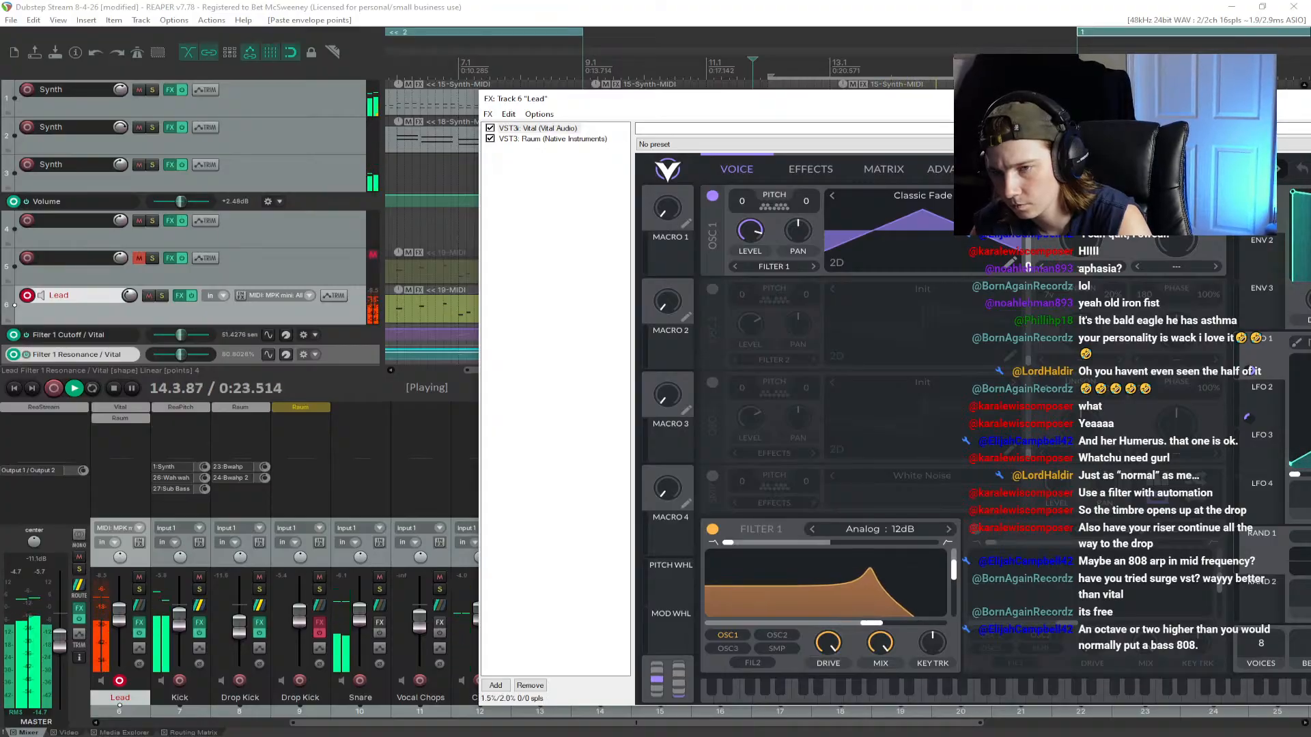
{"action": "key", "text": "space"}
{"action": "key", "text": "space"}
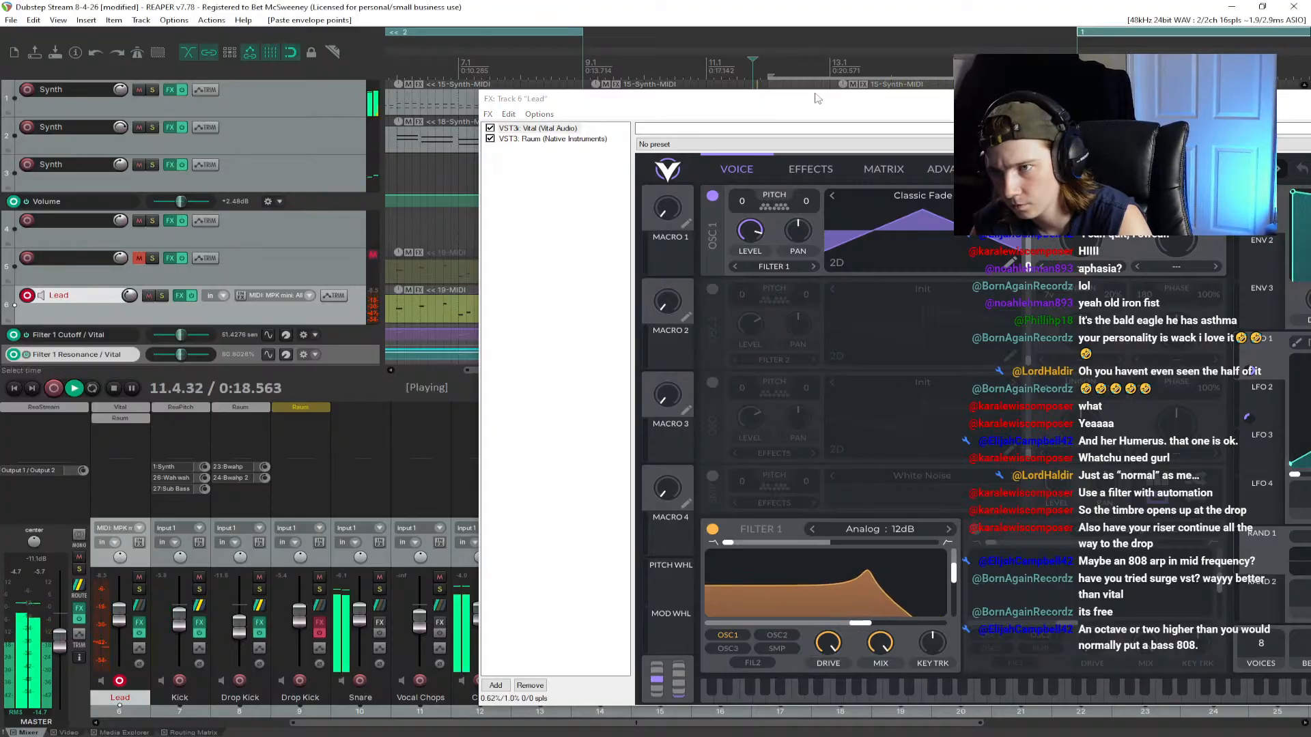
Step: Lower the Lead's Filter 1 Resonance point at 12.1.00 to 12% and replay the sweep to check it
{"action": "left_click_drag", "start_coordinate": [815, 105], "coordinate": [763, 470]}
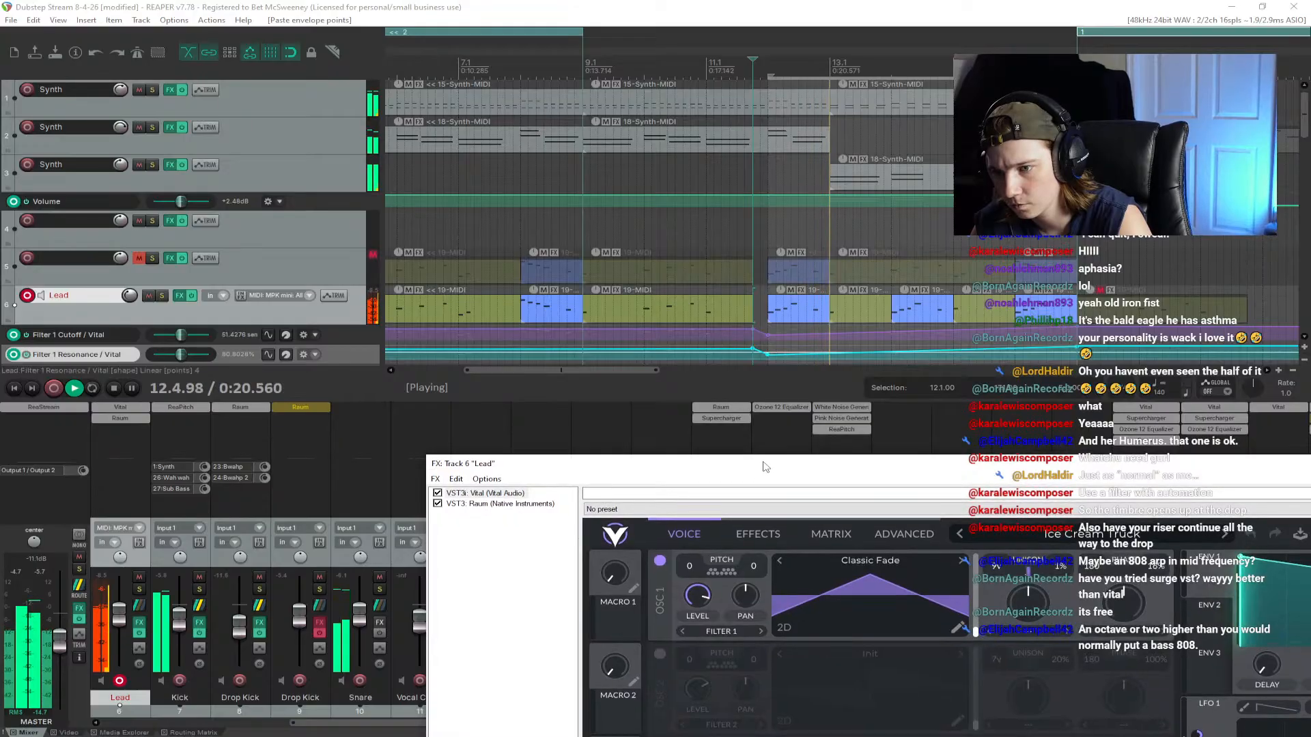
{"action": "key", "text": "space"}
{"action": "mouse_move", "coordinate": [766, 355]}
{"action": "left_mouse_down"}
{"action": "mouse_move", "coordinate": [770, 312]}
{"action": "mouse_move", "coordinate": [769, 379]}
{"action": "left_mouse_up"}
{"action": "key", "text": "space"}
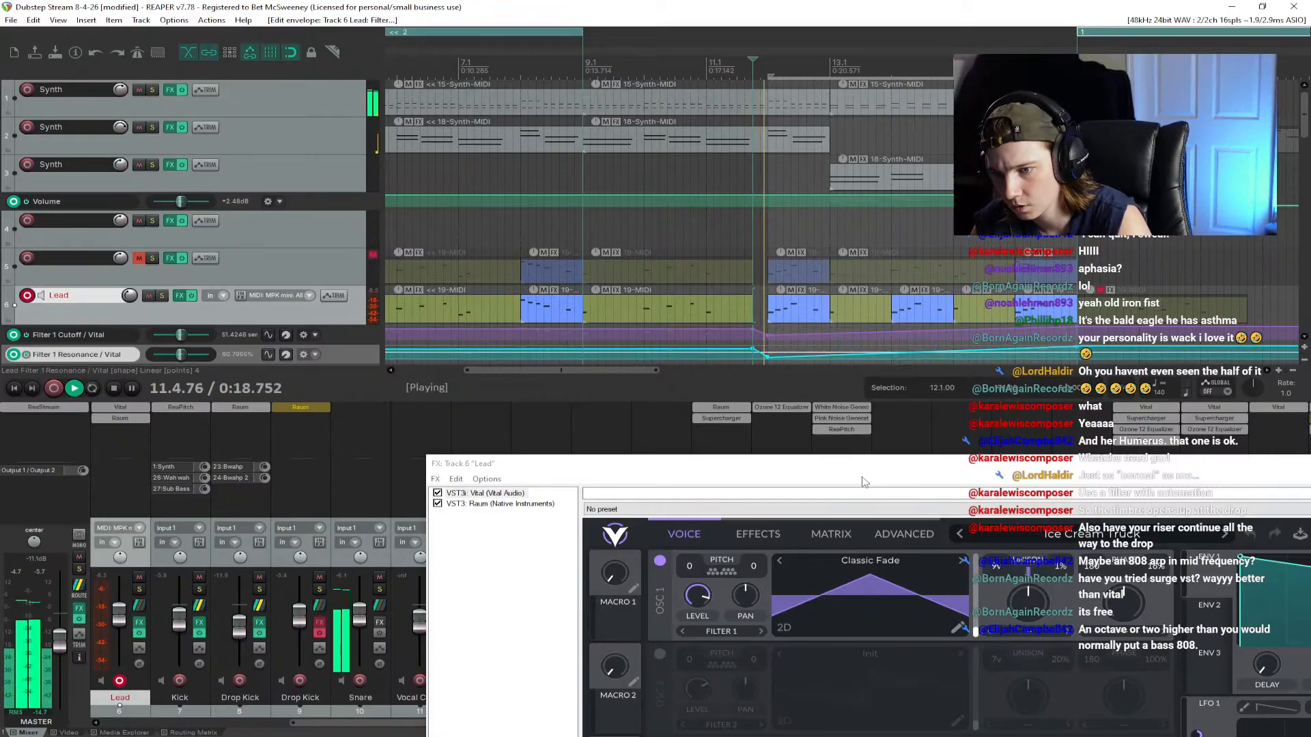
{"action": "left_click_drag", "start_coordinate": [940, 469], "coordinate": [850, 330]}
{"action": "key", "text": "space"}
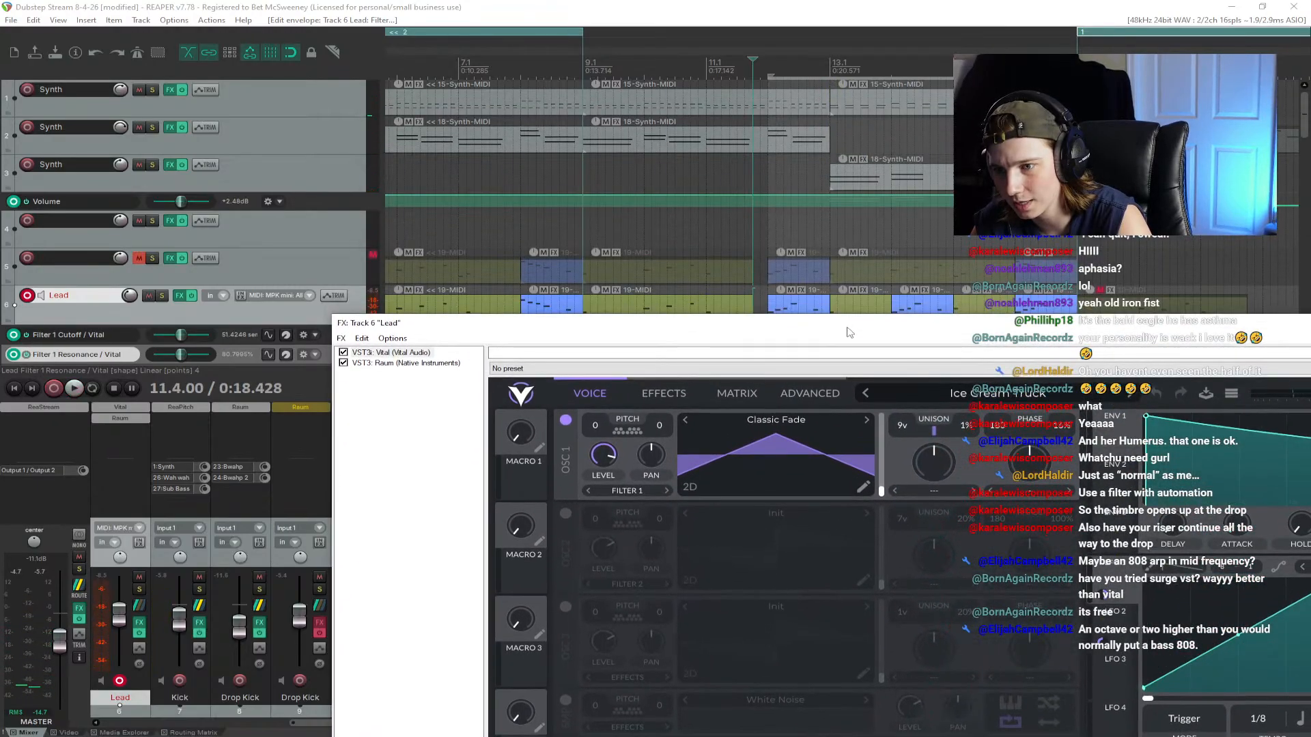
Step: Audition the Lead's sound at 12.1.00 in Vital, bypassing the distortion effect and switching it back on for comparison
{"action": "left_click", "coordinate": [768, 66]}
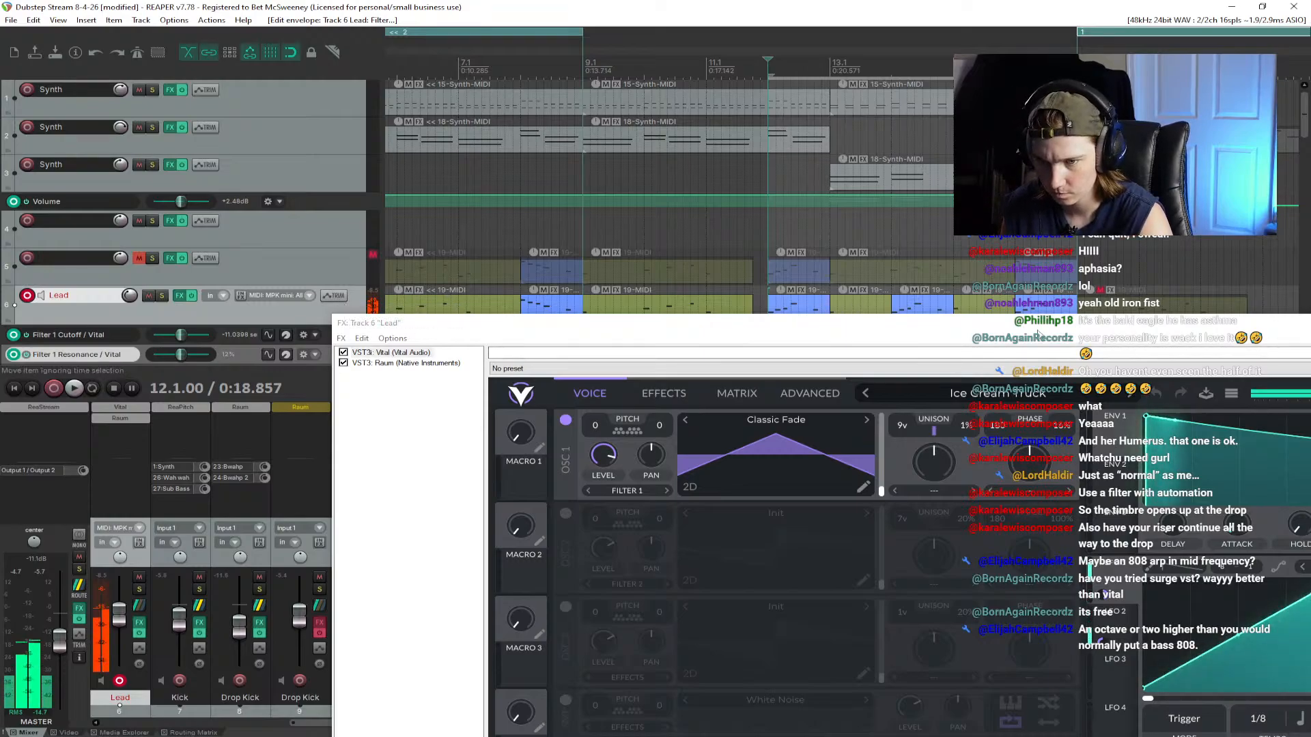
{"action": "left_click_drag", "start_coordinate": [383, 323], "coordinate": [320, 50]}
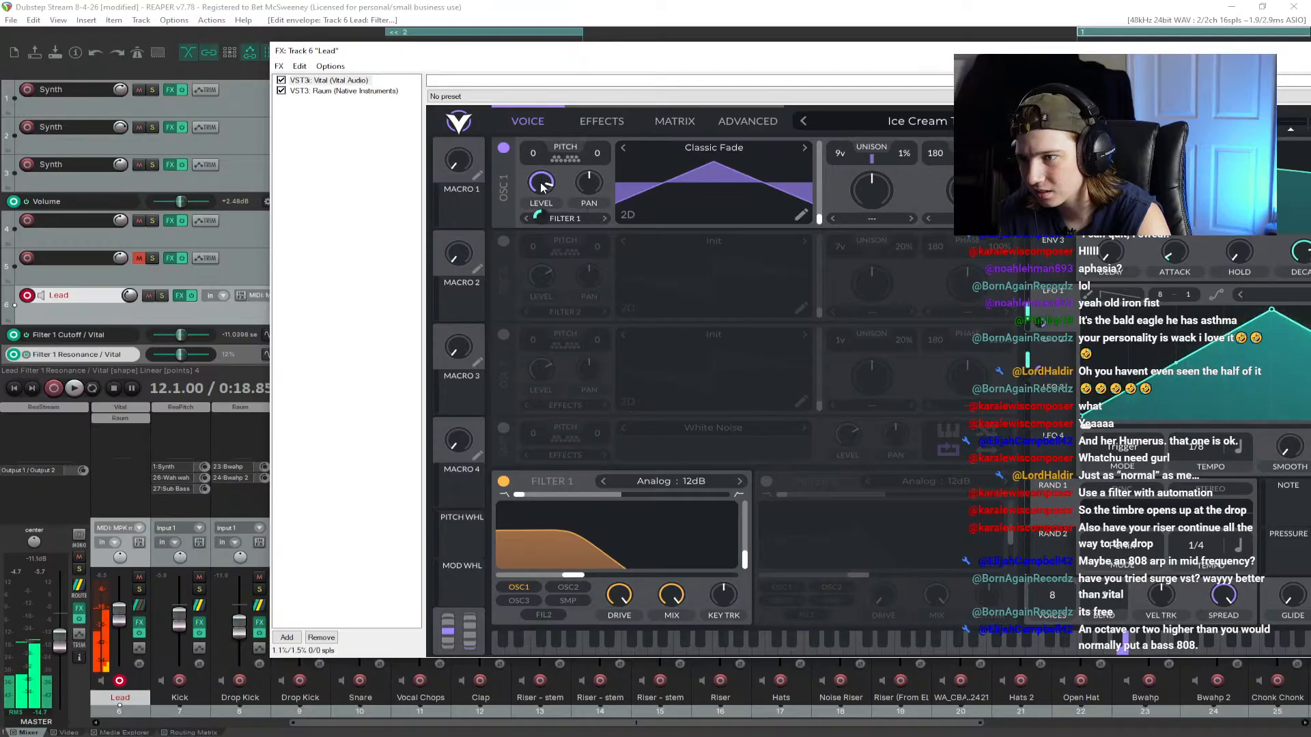
{"action": "left_click_drag", "start_coordinate": [562, 576], "coordinate": [746, 561]}
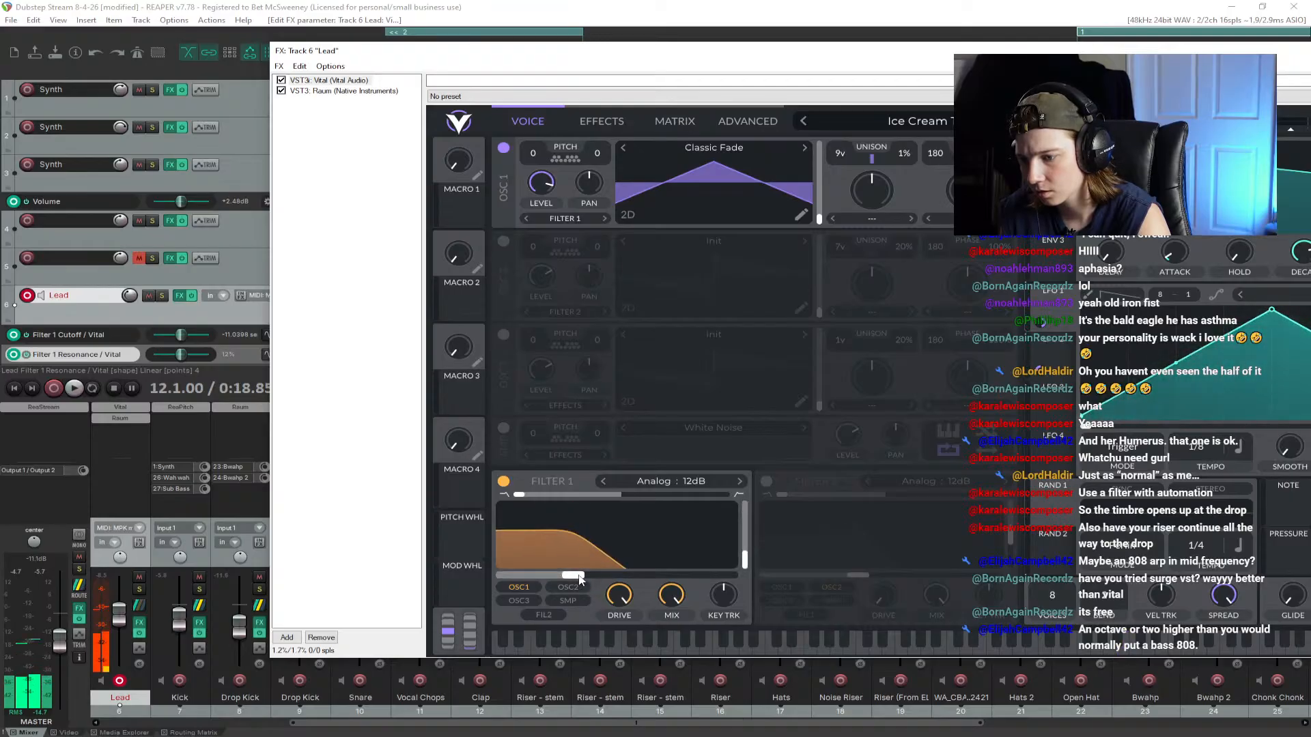
{"action": "left_click", "coordinate": [605, 121]}
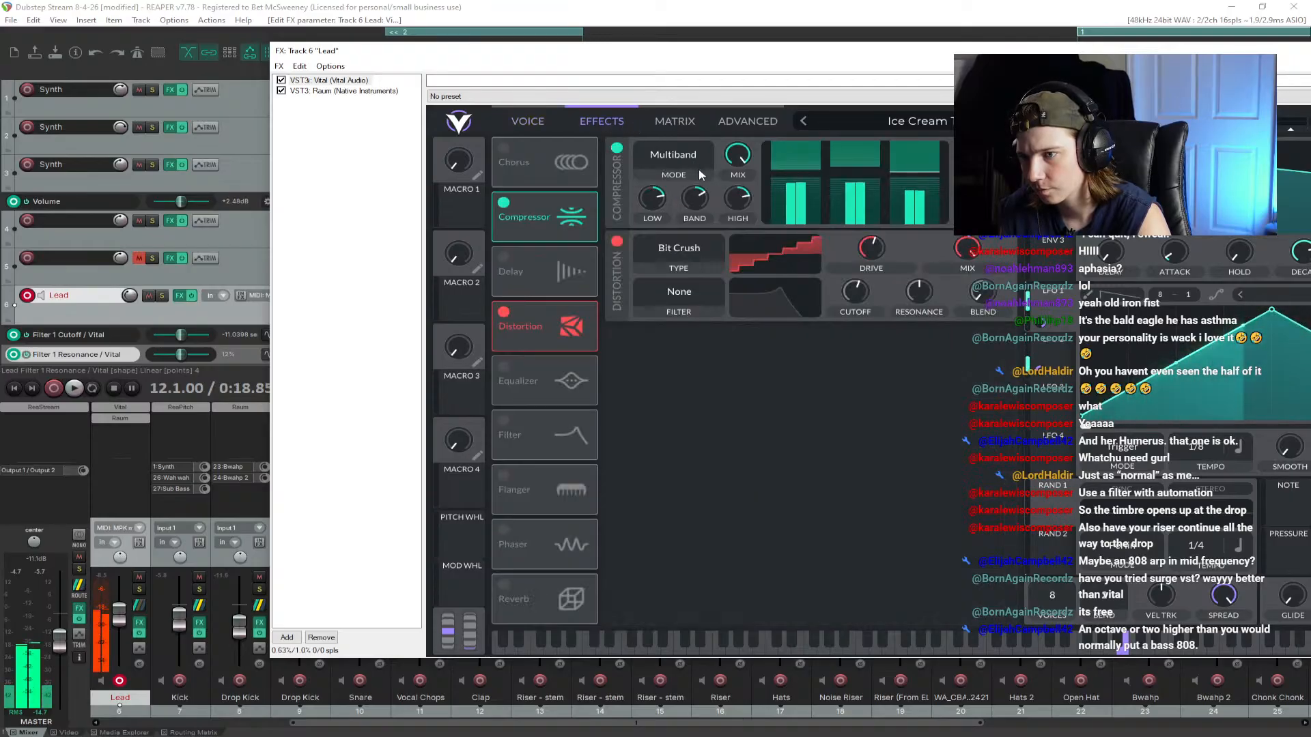
{"action": "left_click", "coordinate": [618, 243]}
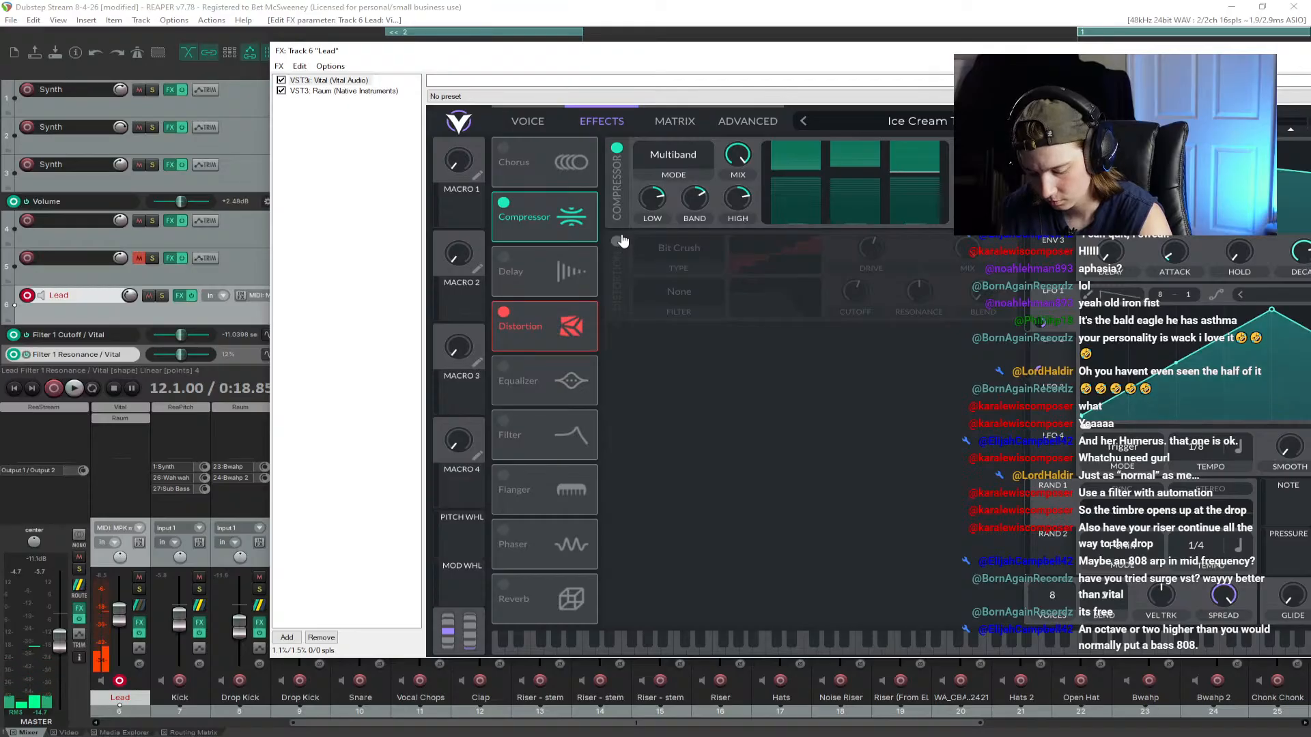
{"action": "left_click", "coordinate": [617, 243]}
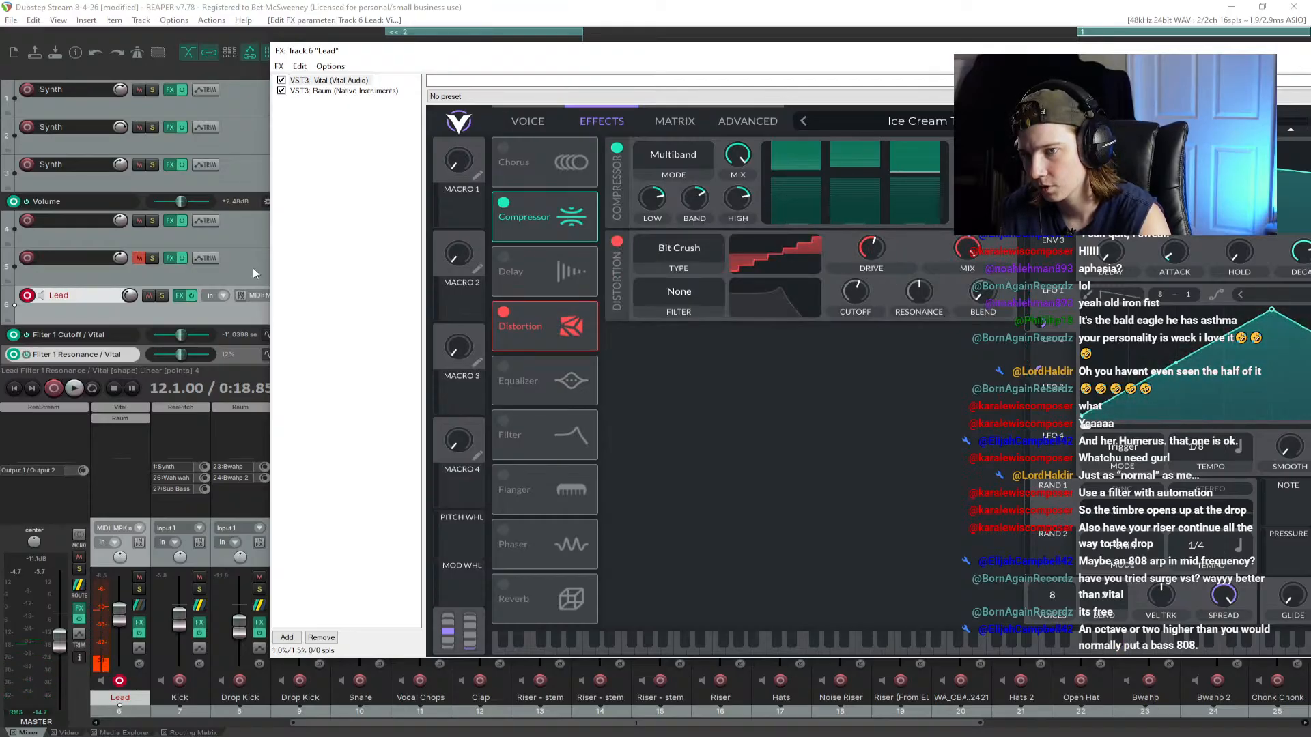
Step: Activate the automation envelope for Vital's Distortion Drive on the Lead track, with the arrangement uncovered
{"action": "scroll", "coordinate": [248, 323], "scroll_direction": "down", "scroll_amount": 1}
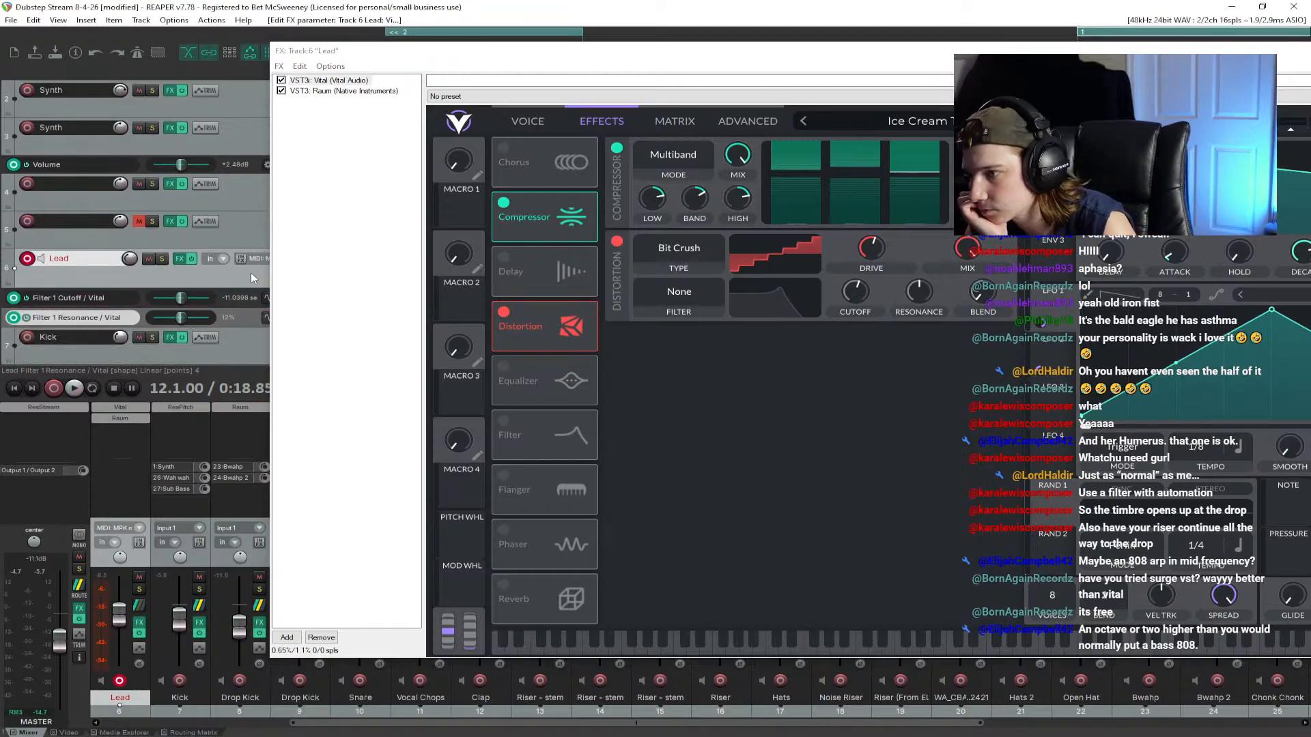
{"action": "left_click_drag", "start_coordinate": [478, 50], "coordinate": [728, 317]}
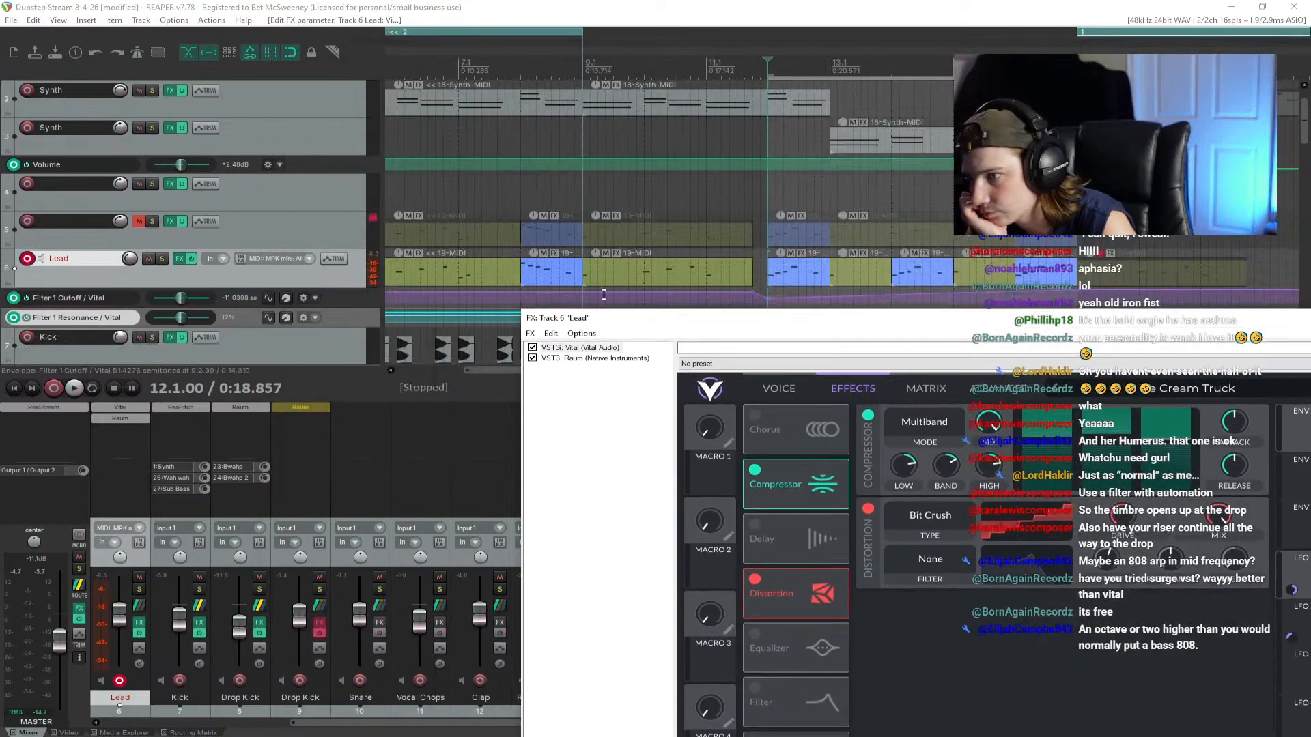
{"action": "left_click", "coordinate": [341, 261]}
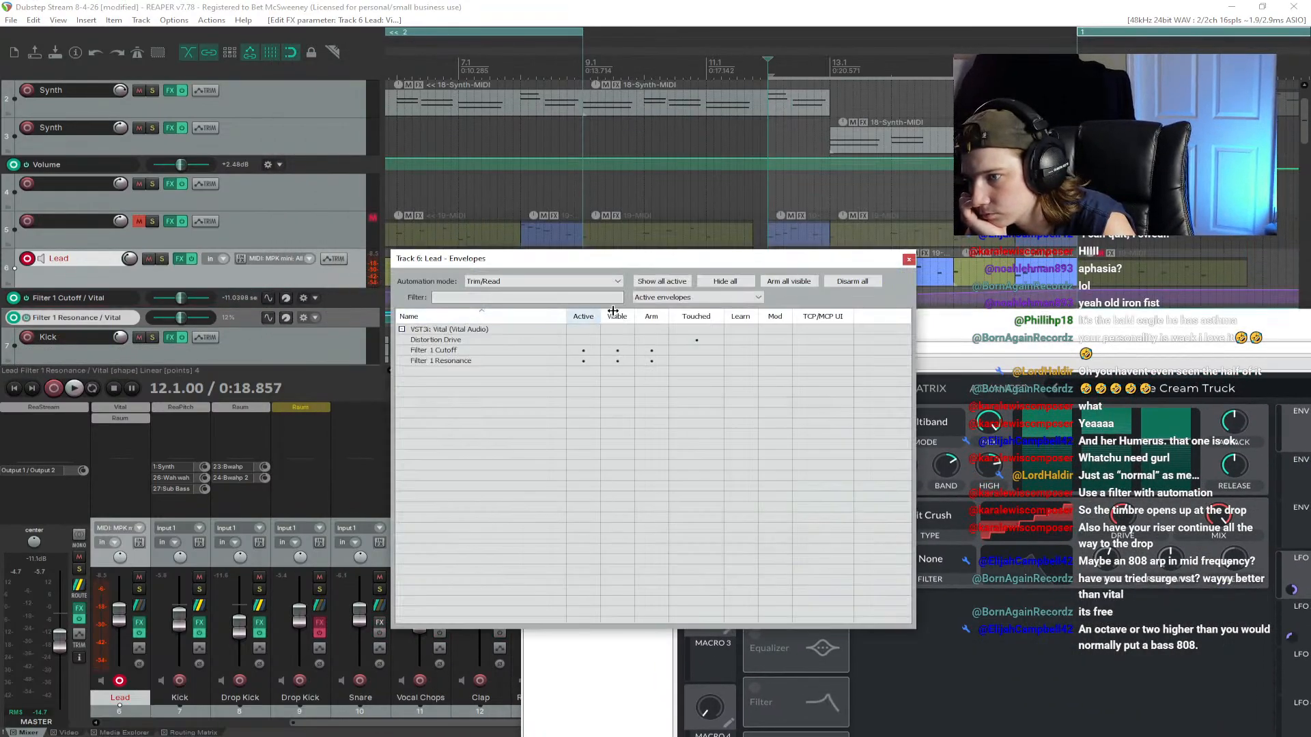
{"action": "left_click", "coordinate": [583, 339]}
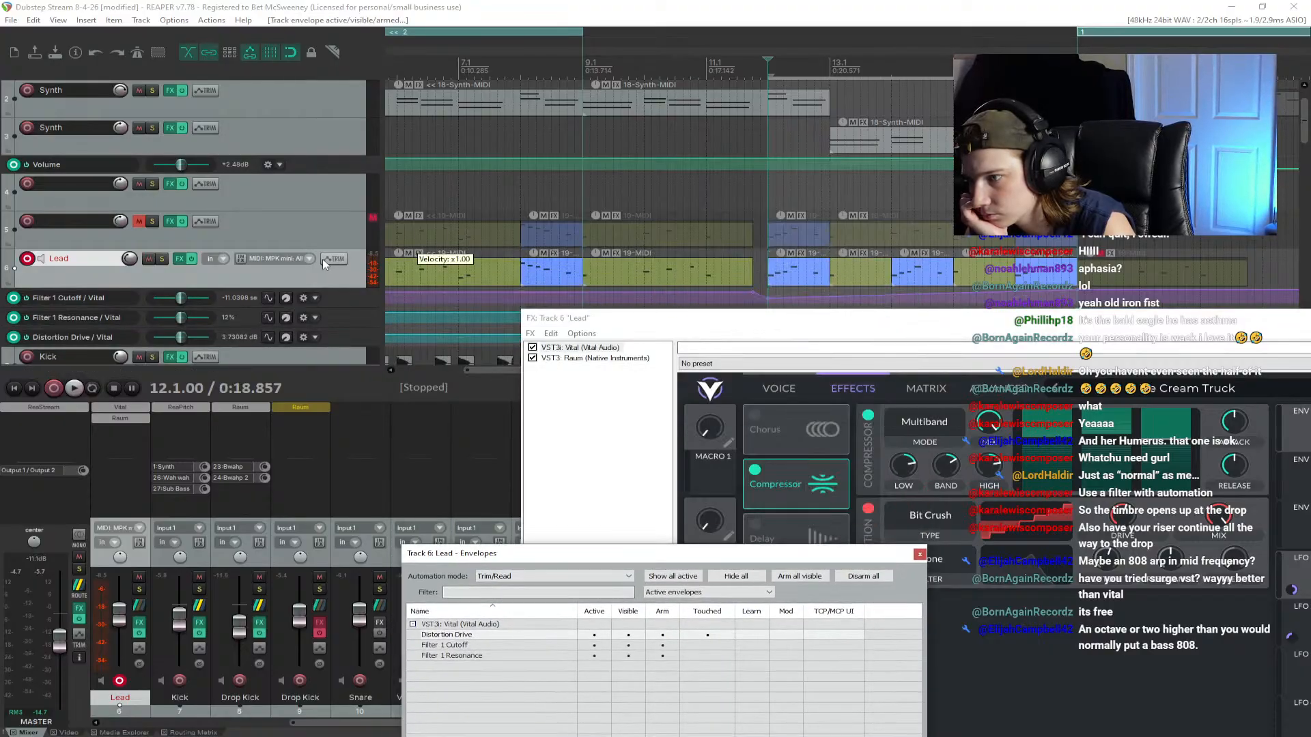
Step: Paste the copied automation points into the Lead's Distortion Drive envelope at 11.4.00
{"action": "scroll", "coordinate": [323, 259], "scroll_direction": "down", "scroll_amount": 3}
{"action": "left_click", "coordinate": [750, 226]}
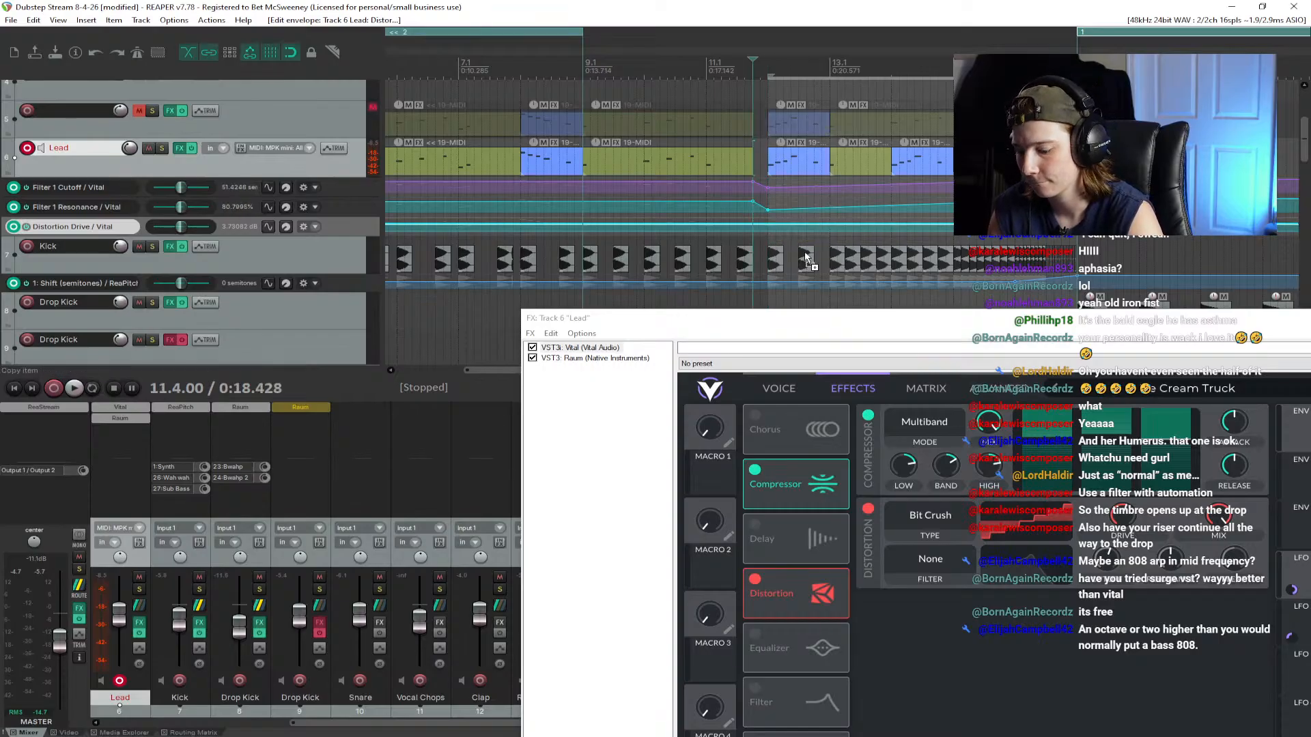
{"action": "key", "text": "ctrl+v"}
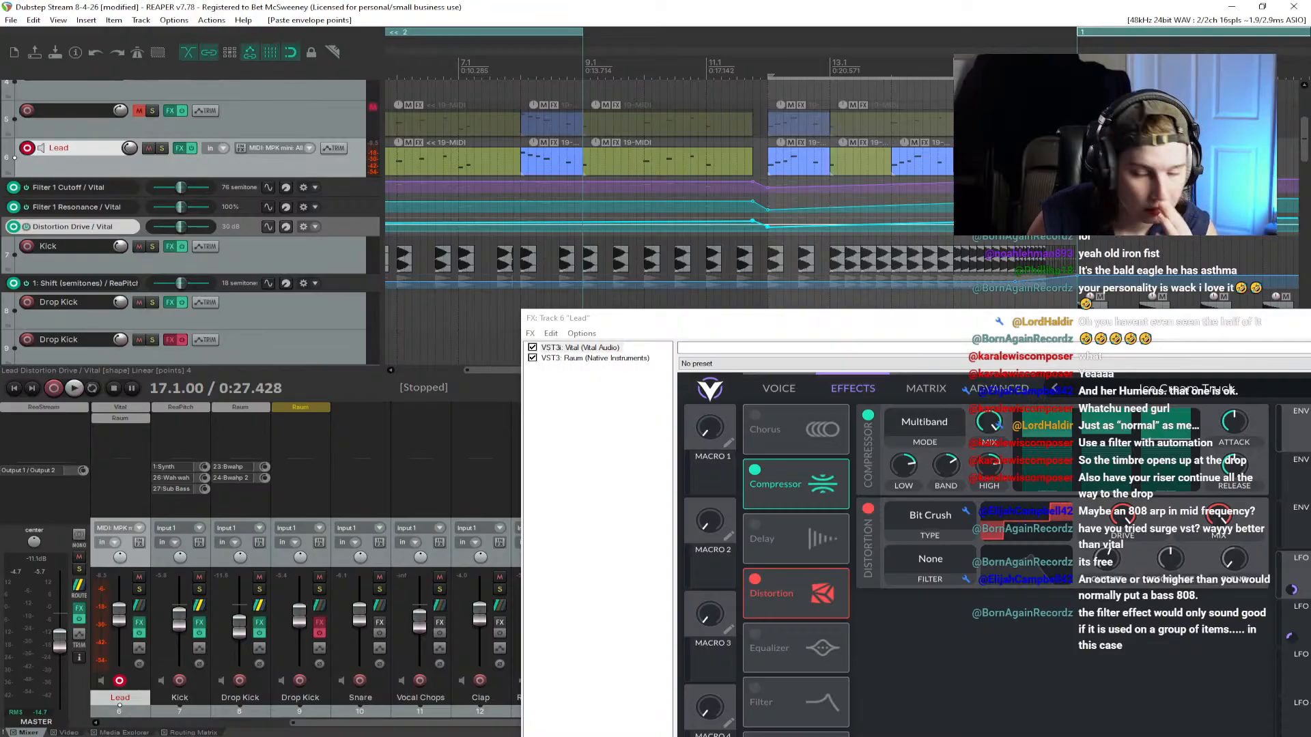
Step: Play the transition from 11.3.50, first in the full mix and again with the Lead soloed, to check the Distortion Drive automation
{"action": "left_click", "coordinate": [744, 62]}
{"action": "key", "text": "space"}
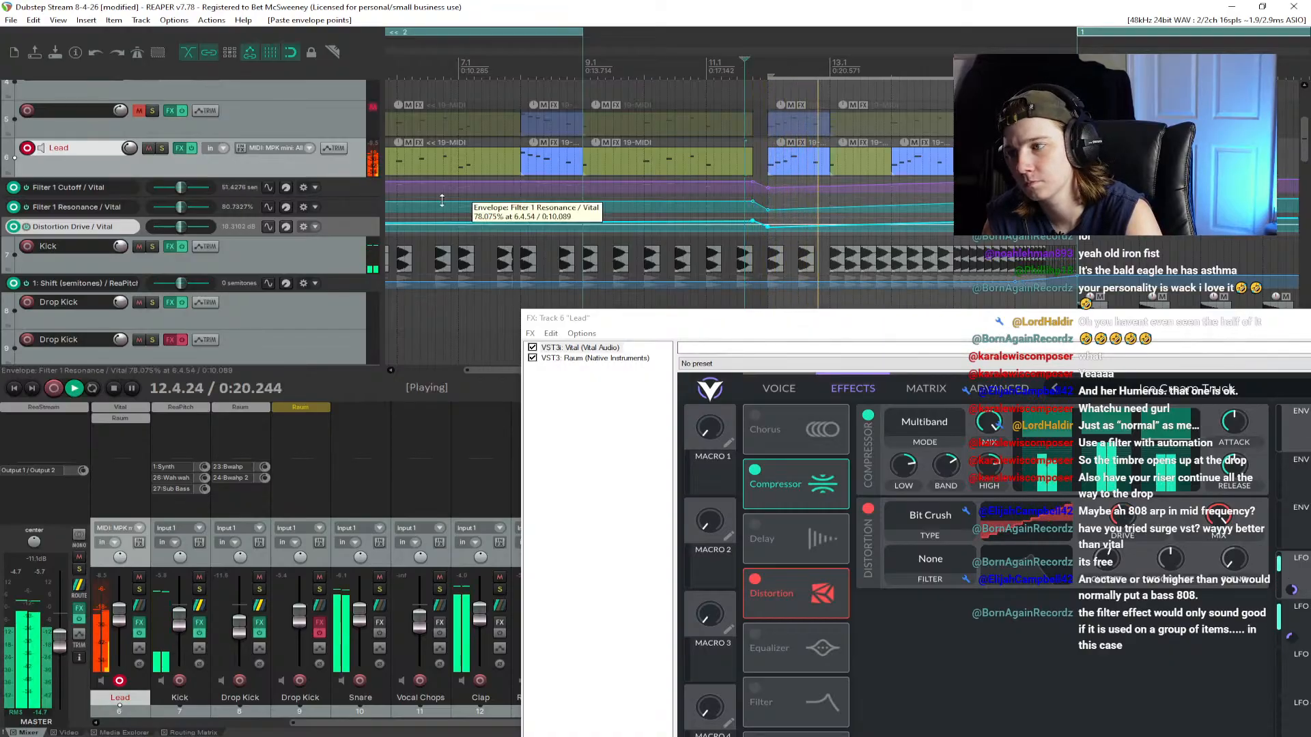
{"action": "key", "text": "space"}
{"action": "left_click", "coordinate": [162, 149]}
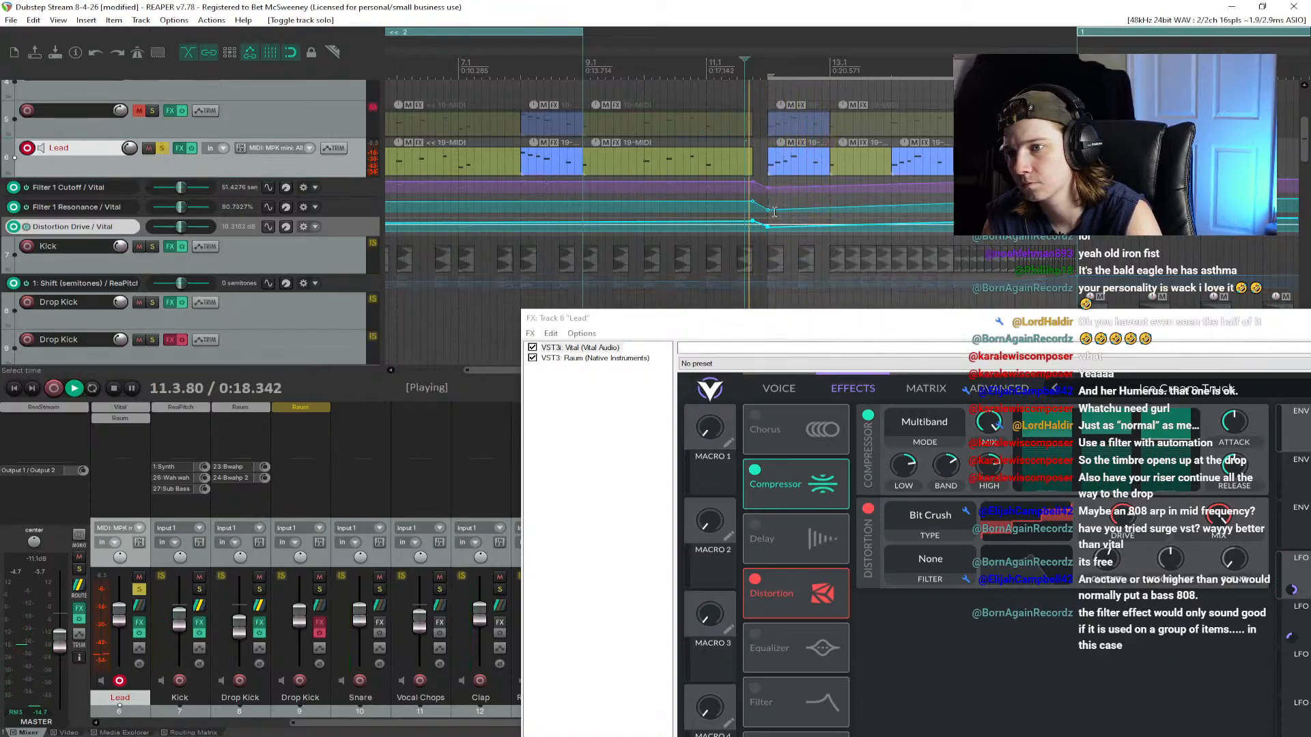
{"action": "left_click_drag", "start_coordinate": [898, 325], "coordinate": [794, 206]}
{"action": "key", "text": "space"}
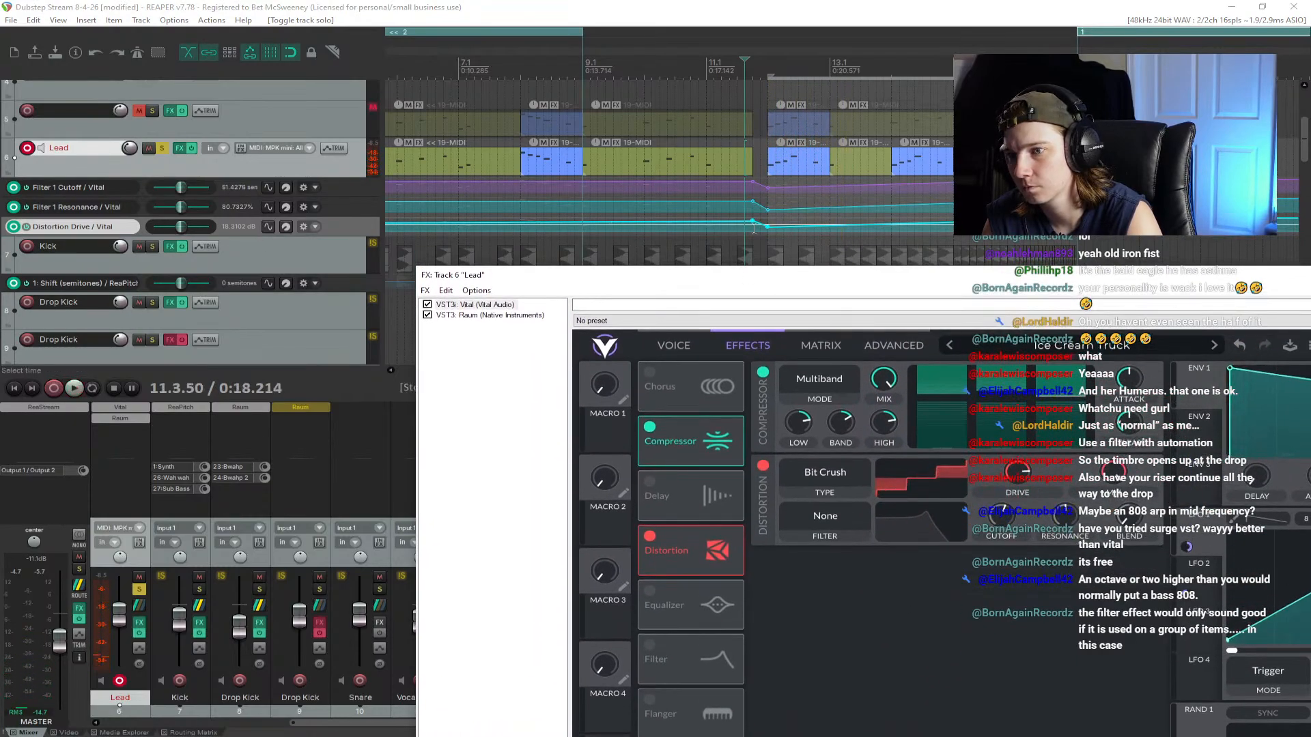
Step: Lower the Distortion Drive point at 12.1.00 to -30 dB and play the soloed Lead from 12.1.50 to check it
{"action": "mouse_move", "coordinate": [767, 226]}
{"action": "left_click", "coordinate": [772, 58]}
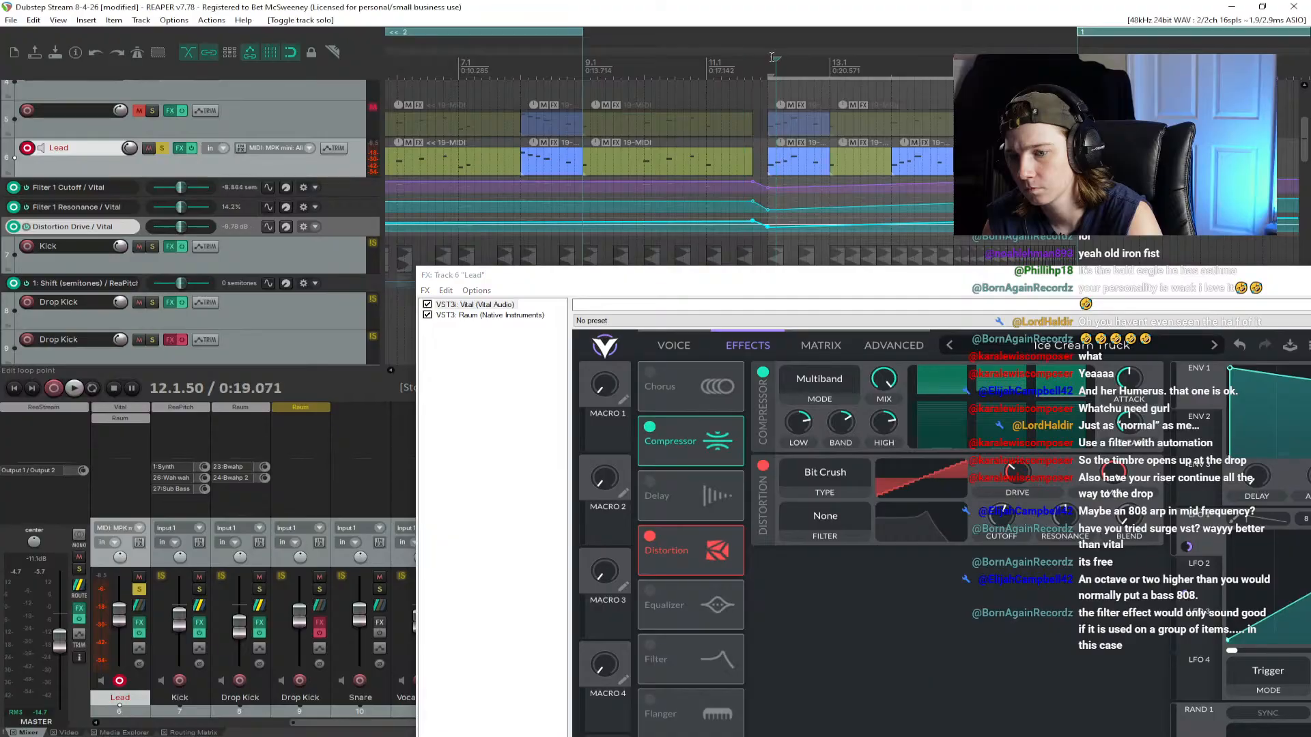
{"action": "mouse_move", "coordinate": [770, 226]}
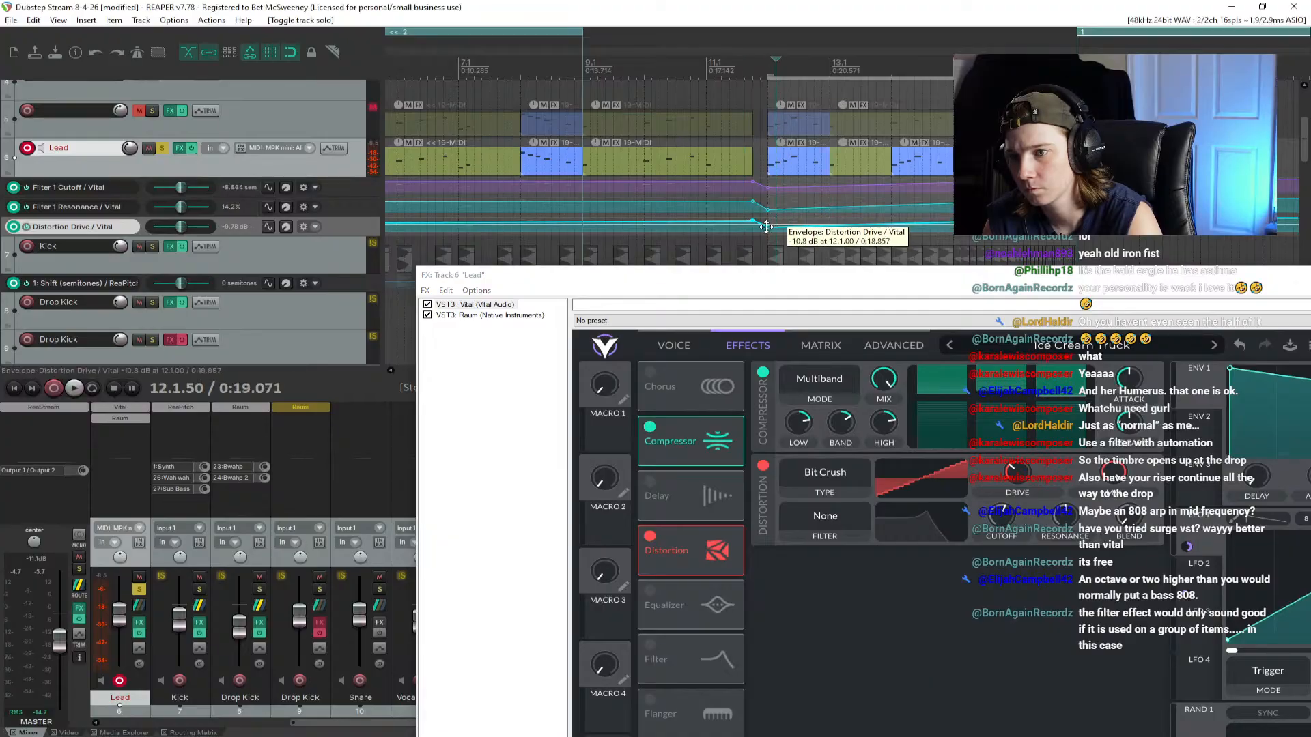
{"action": "left_click_drag", "start_coordinate": [766, 226], "coordinate": [766, 279]}
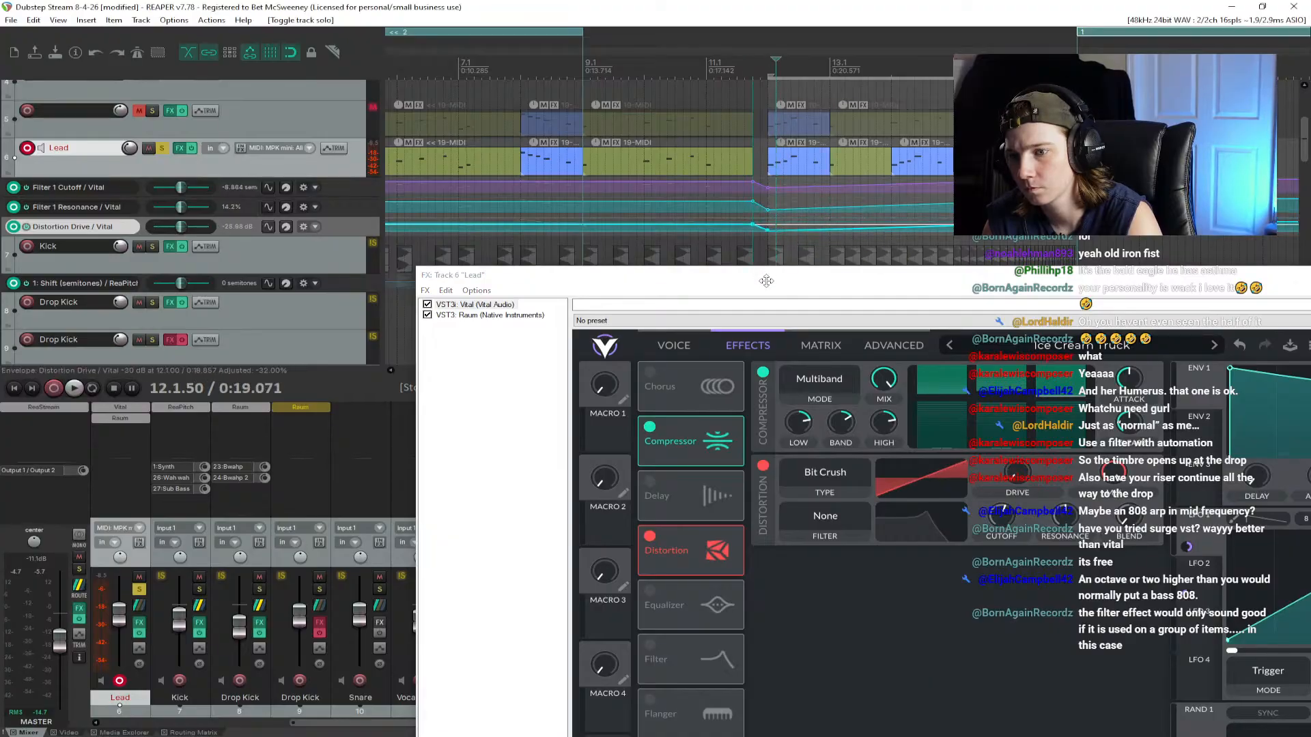
{"action": "key", "text": "ctrl+z"}
{"action": "left_click_drag", "start_coordinate": [766, 226], "coordinate": [767, 259]}
{"action": "key", "text": "space"}
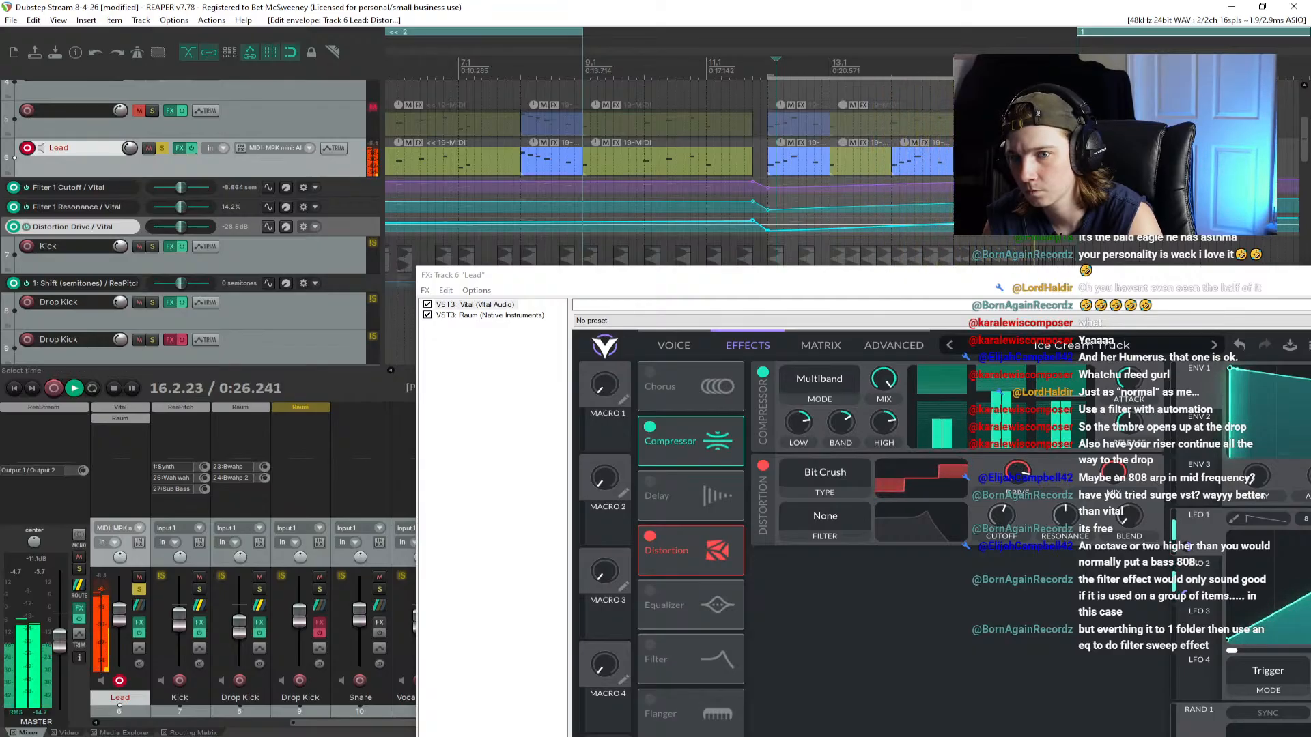
{"action": "key", "text": "space"}
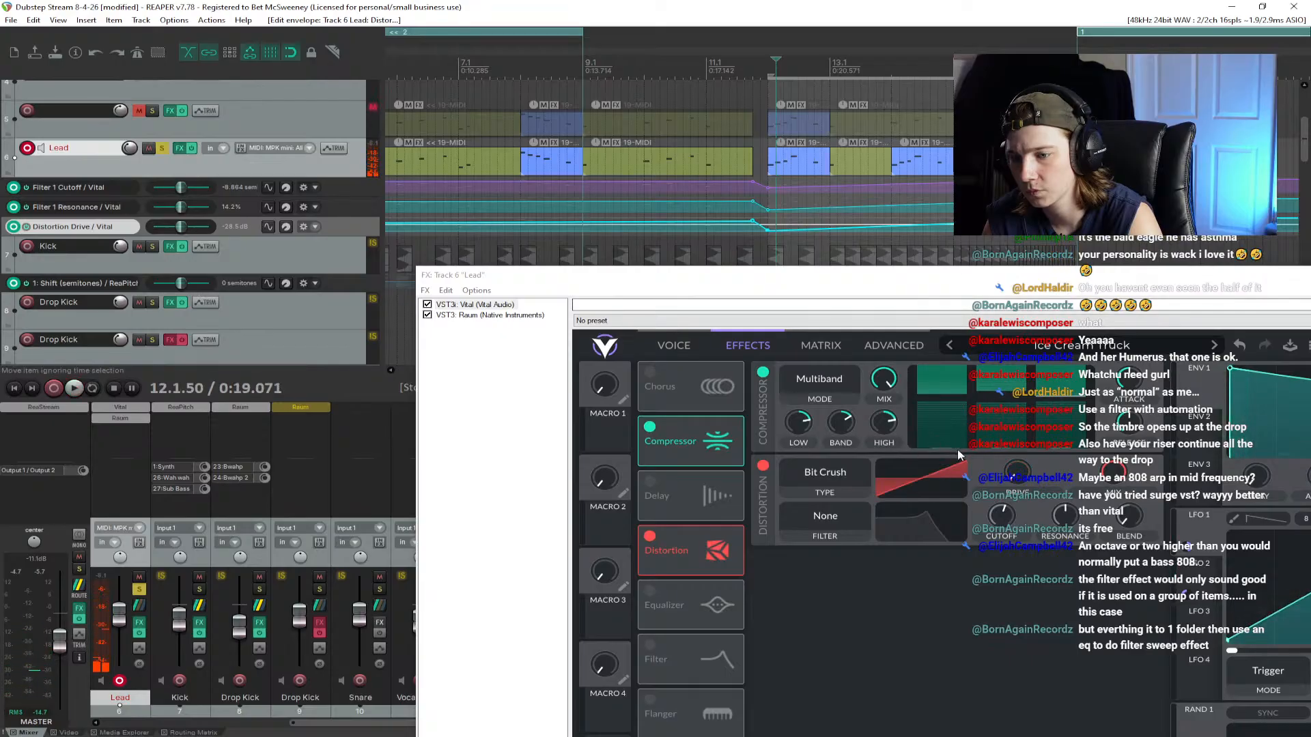
Step: Undo the Distortion Drive automation, the Lead solo and the activation of the Distortion Drive envelope
{"action": "key", "text": "ctrl+z"}
{"action": "key", "text": "ctrl+z"}
{"action": "key", "text": "ctrl+z"}
{"action": "key", "text": "ctrl+z"}
{"action": "key", "text": "ctrl+z"}
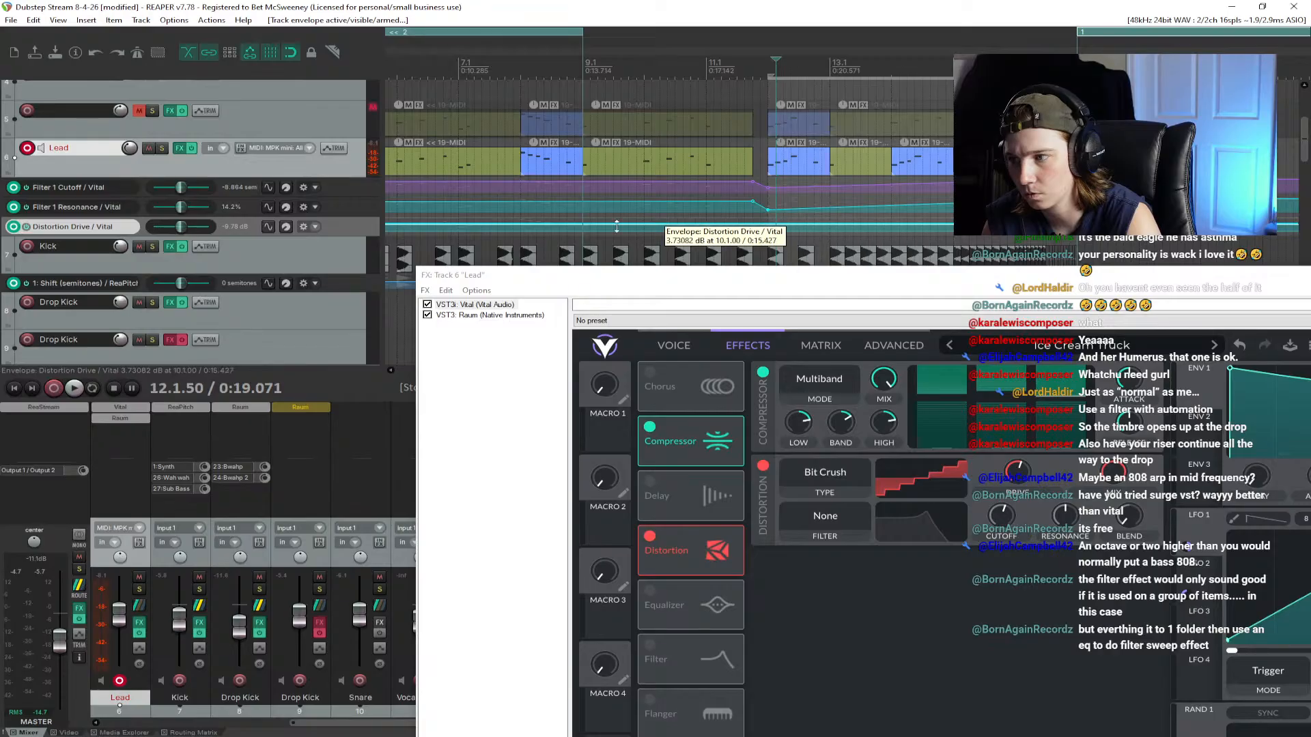
{"action": "key", "text": "ctrl+z"}
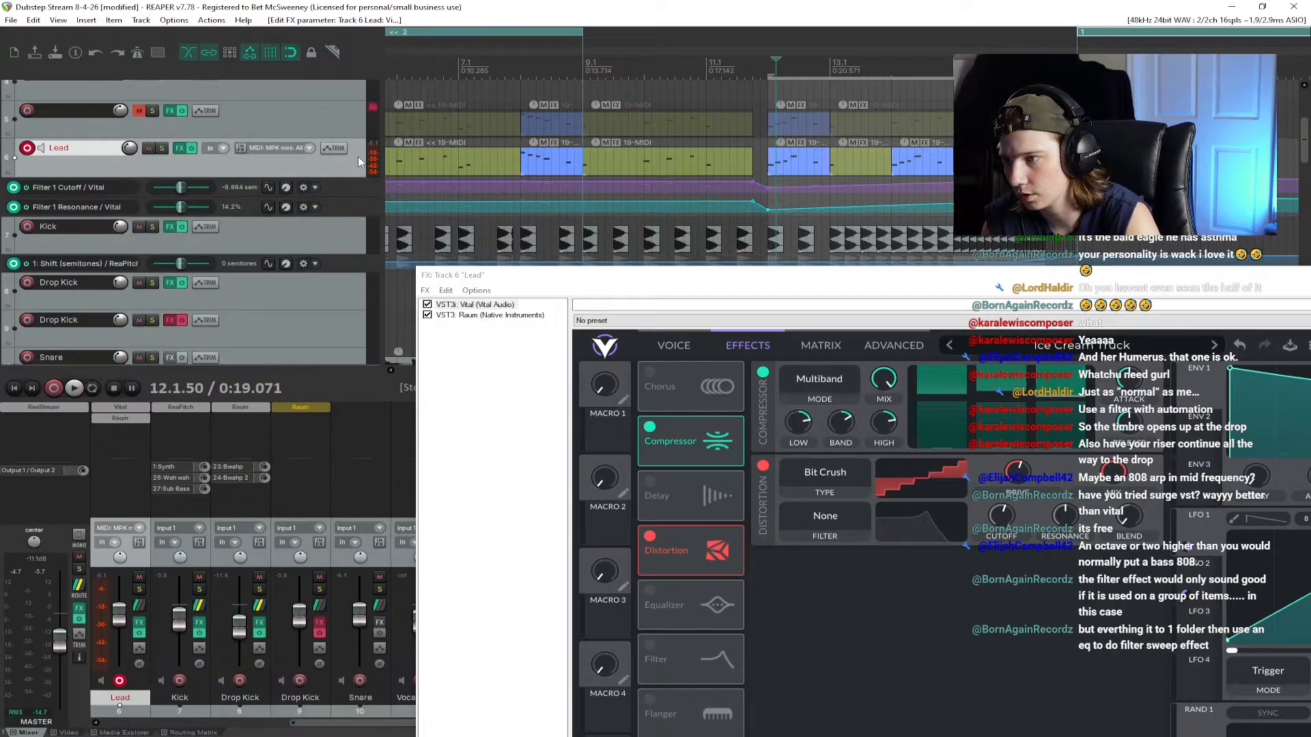
Step: Touch Vital's distortion mix, activate its automation envelope on the Lead track, and move the envelope list off the arrangement
{"action": "left_click", "coordinate": [1119, 481]}
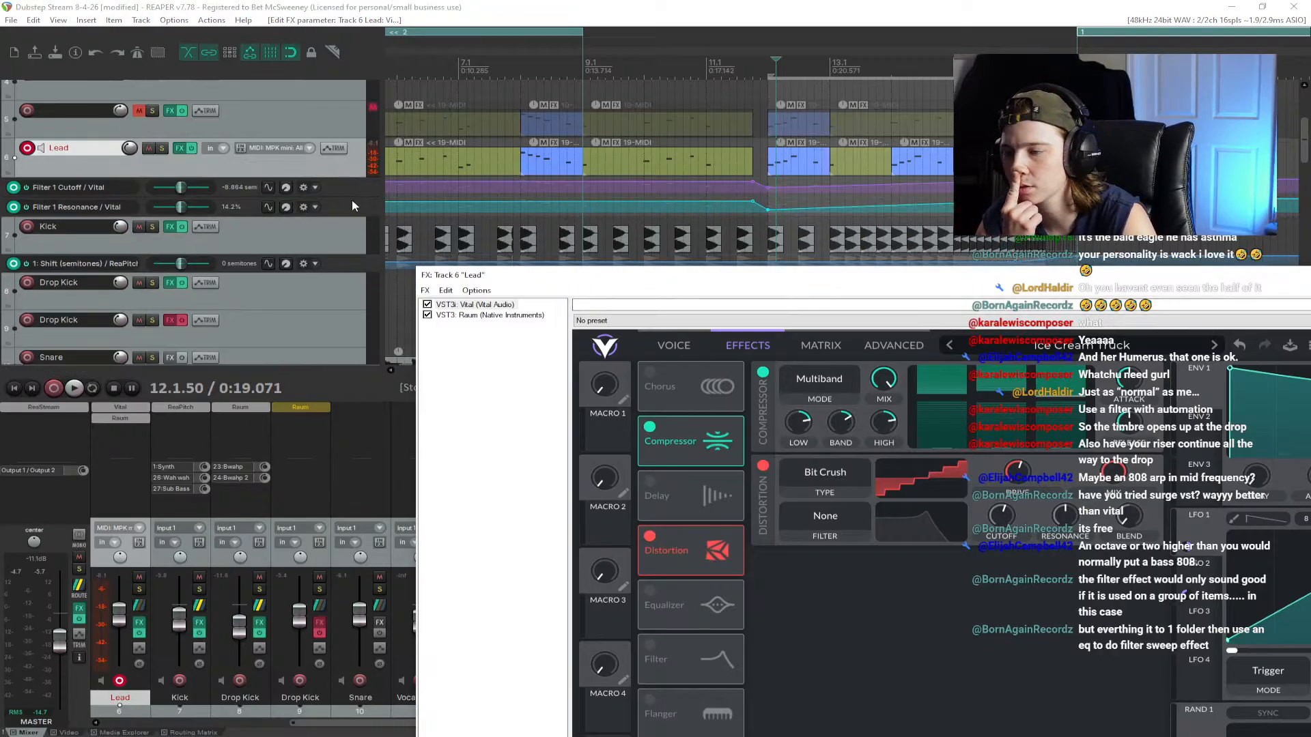
{"action": "left_click", "coordinate": [332, 147]}
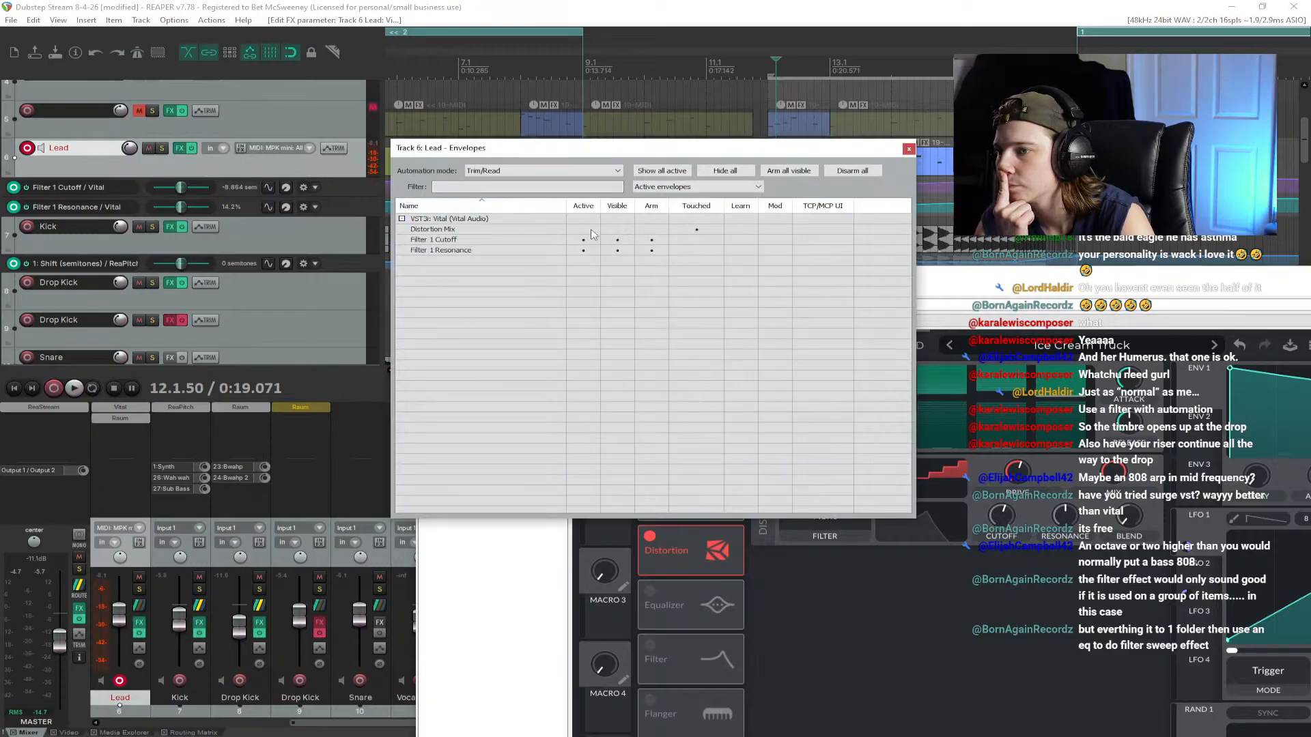
{"action": "left_click", "coordinate": [591, 232]}
{"action": "left_click_drag", "start_coordinate": [859, 152], "coordinate": [858, 424]}
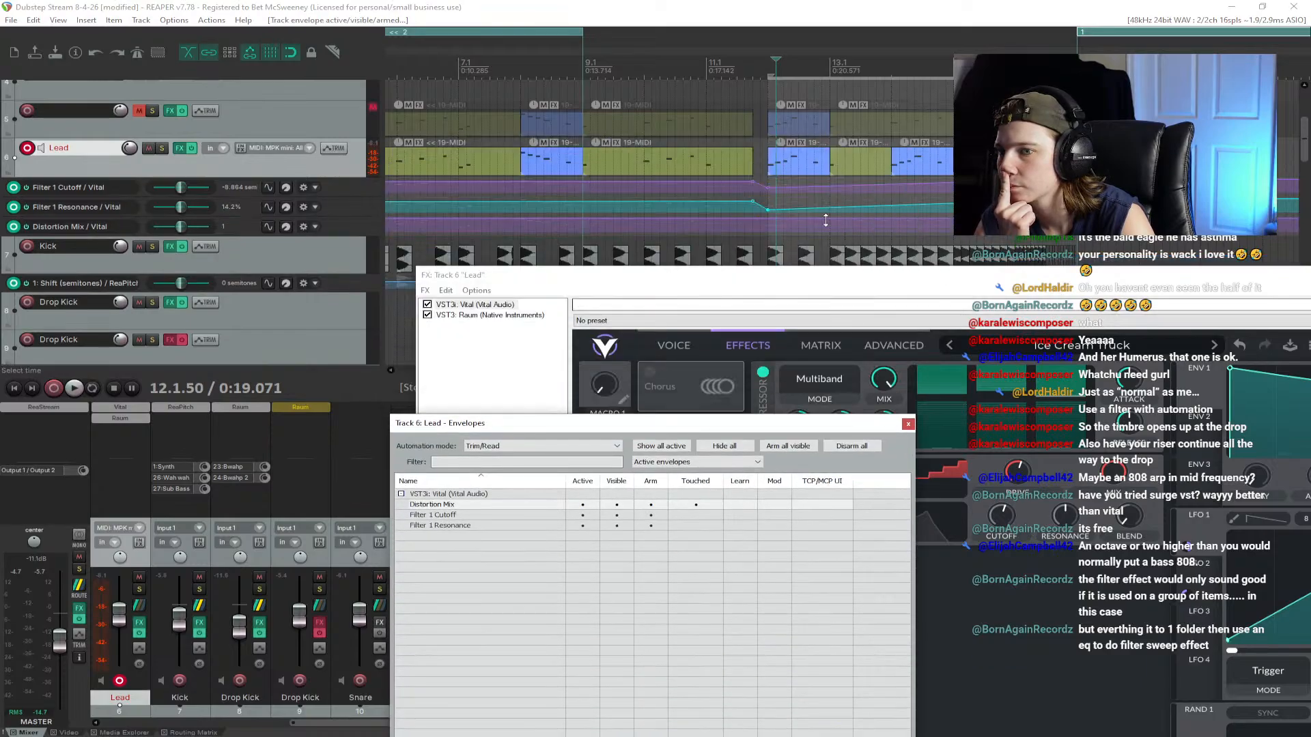
Step: Add Distortion Mix points around the build-up, lower the one at 12.1.00 to 0.635, and play from 11.3.50
{"action": "left_click", "coordinate": [768, 218], "text": "shift"}
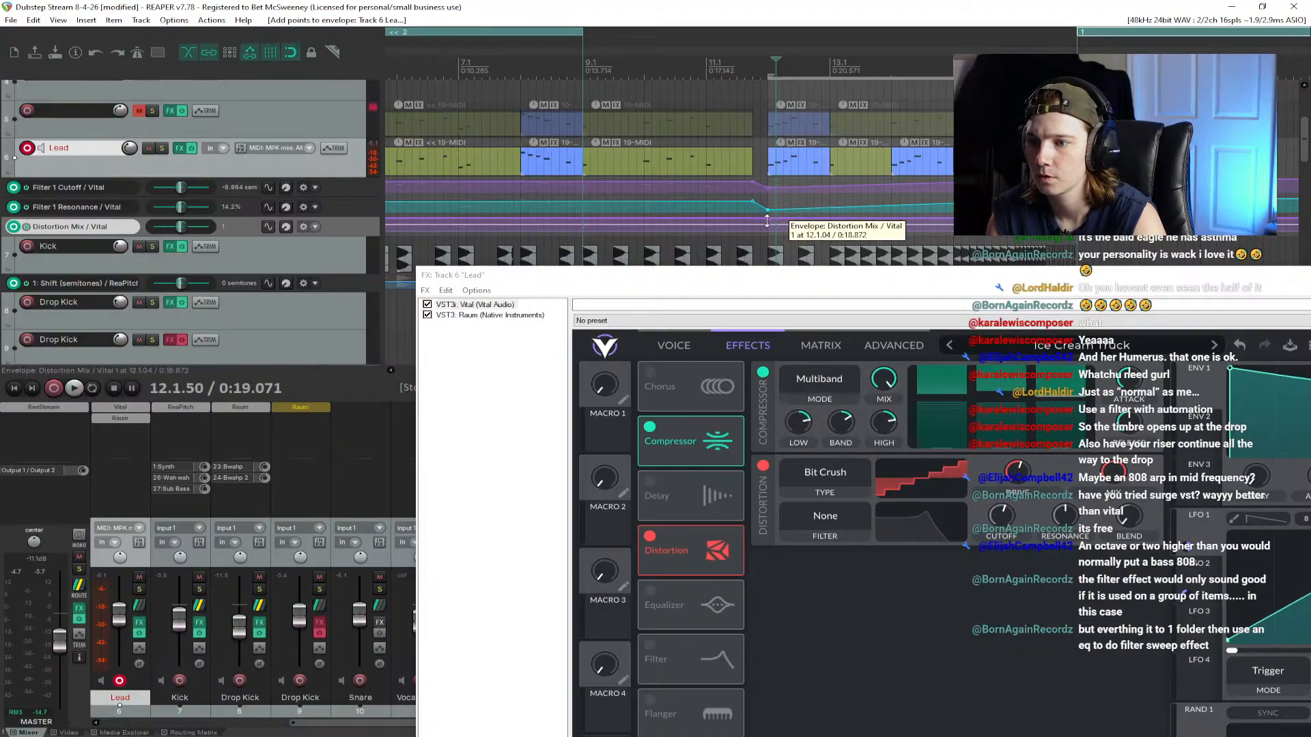
{"action": "left_click_drag", "start_coordinate": [767, 219], "coordinate": [768, 263]}
{"action": "left_click", "coordinate": [744, 71]}
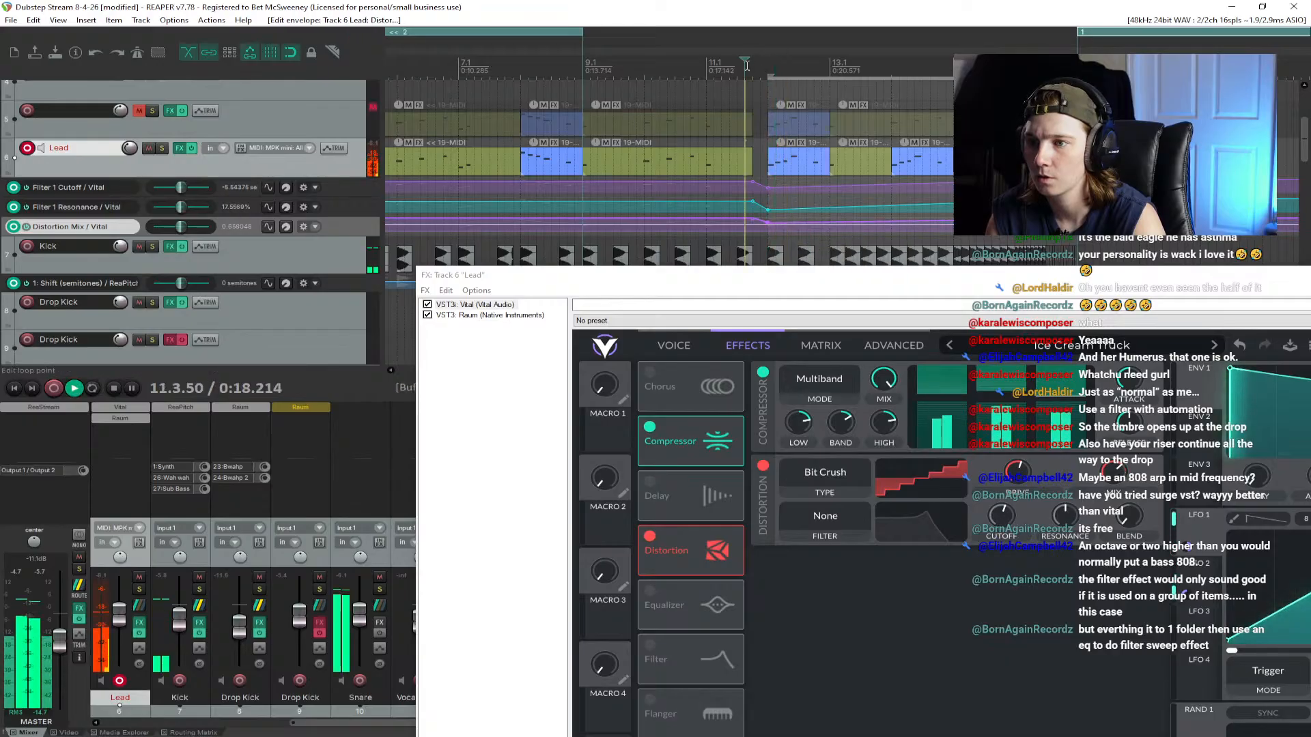
{"action": "key", "text": "space"}
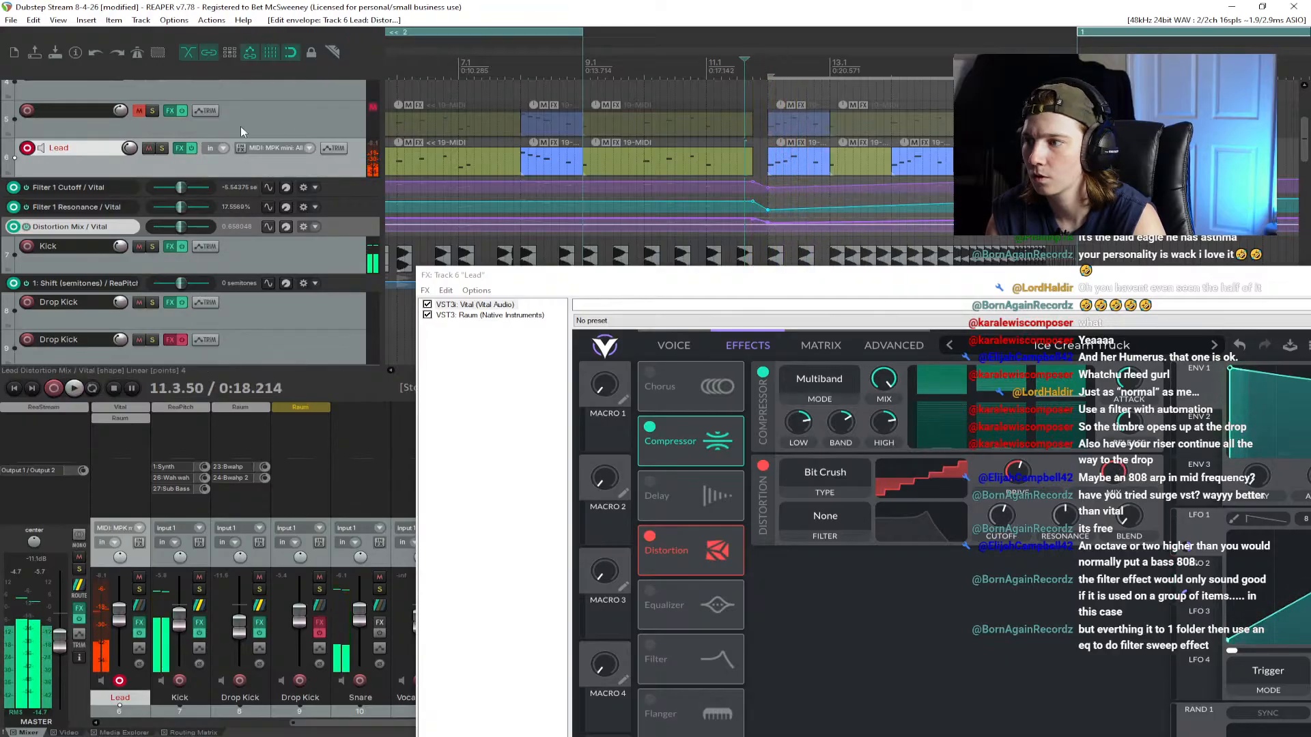
Step: Solo the Lead track, save the project, and listen to the Distortion Mix automation from 11.3.50
{"action": "key", "text": "F6"}
{"action": "key", "text": "ctrl+s"}
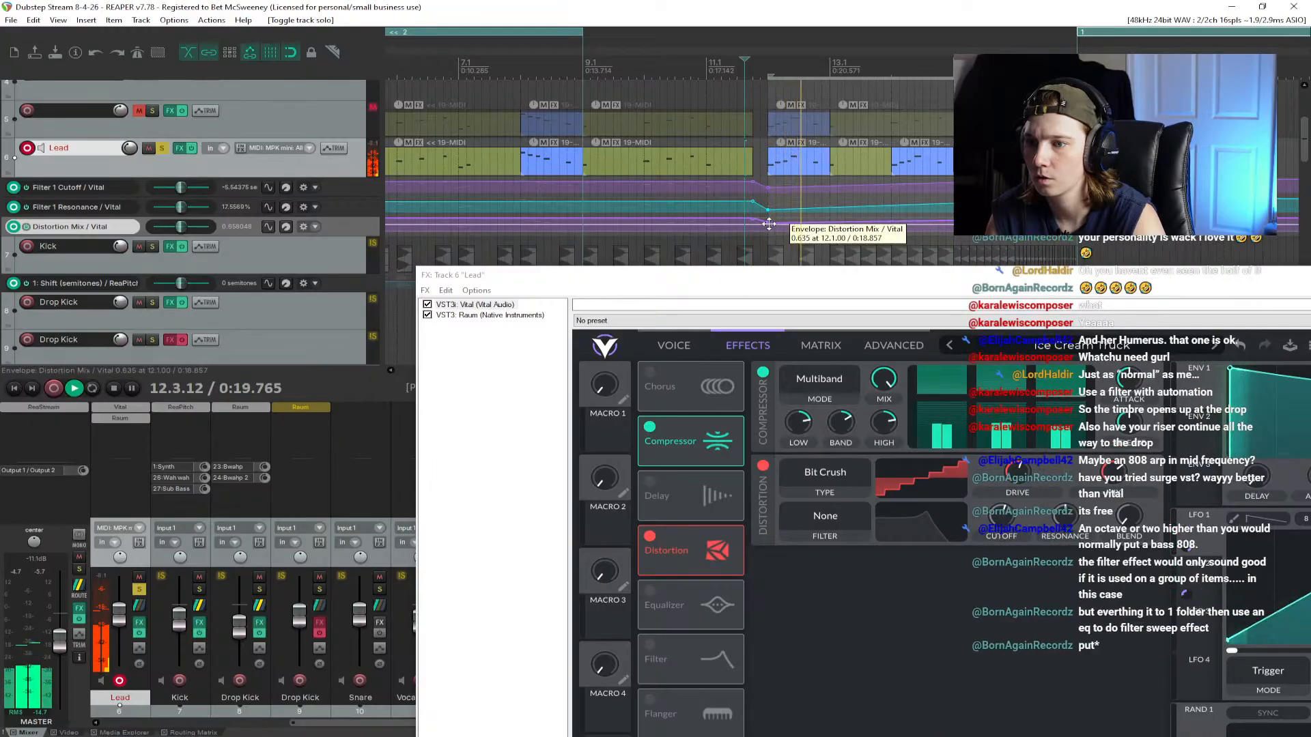
{"action": "key", "text": "space"}
Step: Lower the Lead's Distortion Mix point at 12.1.00 to 0, play the build-up to check it, and save the project
{"action": "left_click_drag", "start_coordinate": [769, 223], "coordinate": [774, 303]}
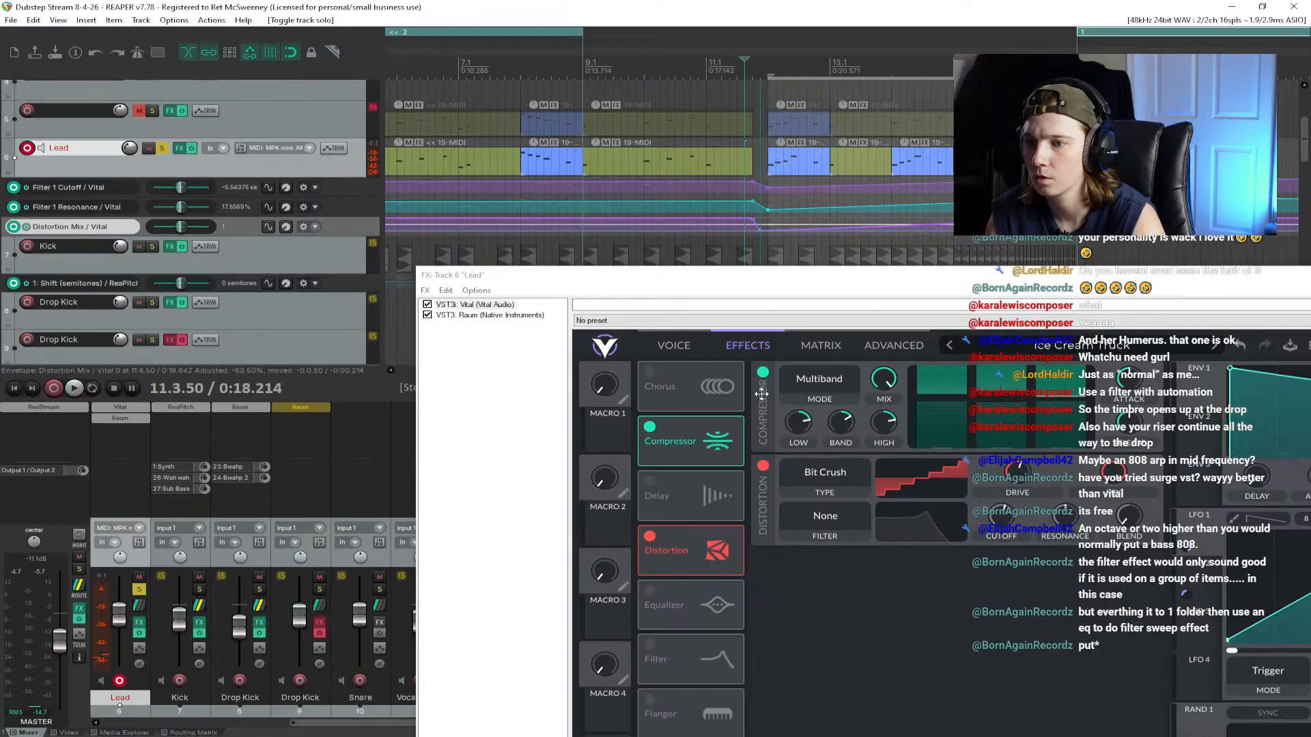
{"action": "left_click_drag", "start_coordinate": [768, 400], "coordinate": [774, 399]}
{"action": "key", "text": "space"}
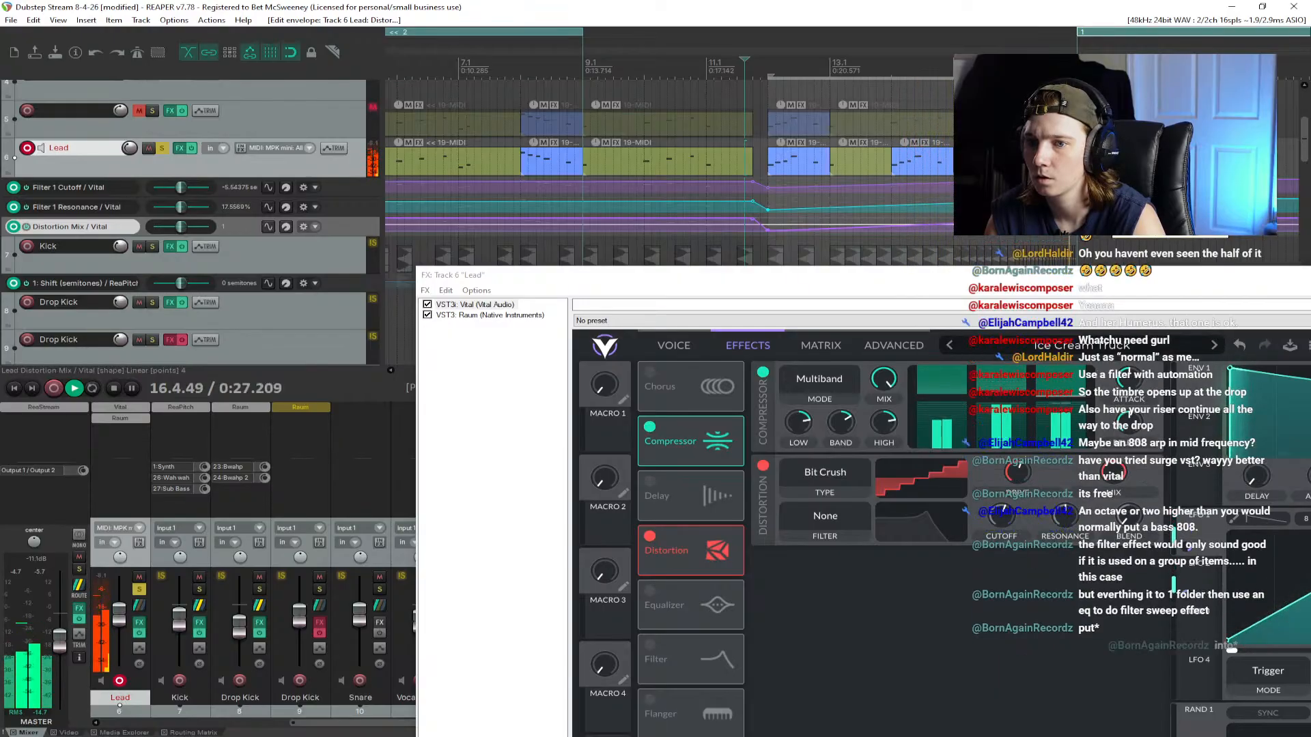
{"action": "key", "text": "space"}
{"action": "key", "text": "ctrl+s"}
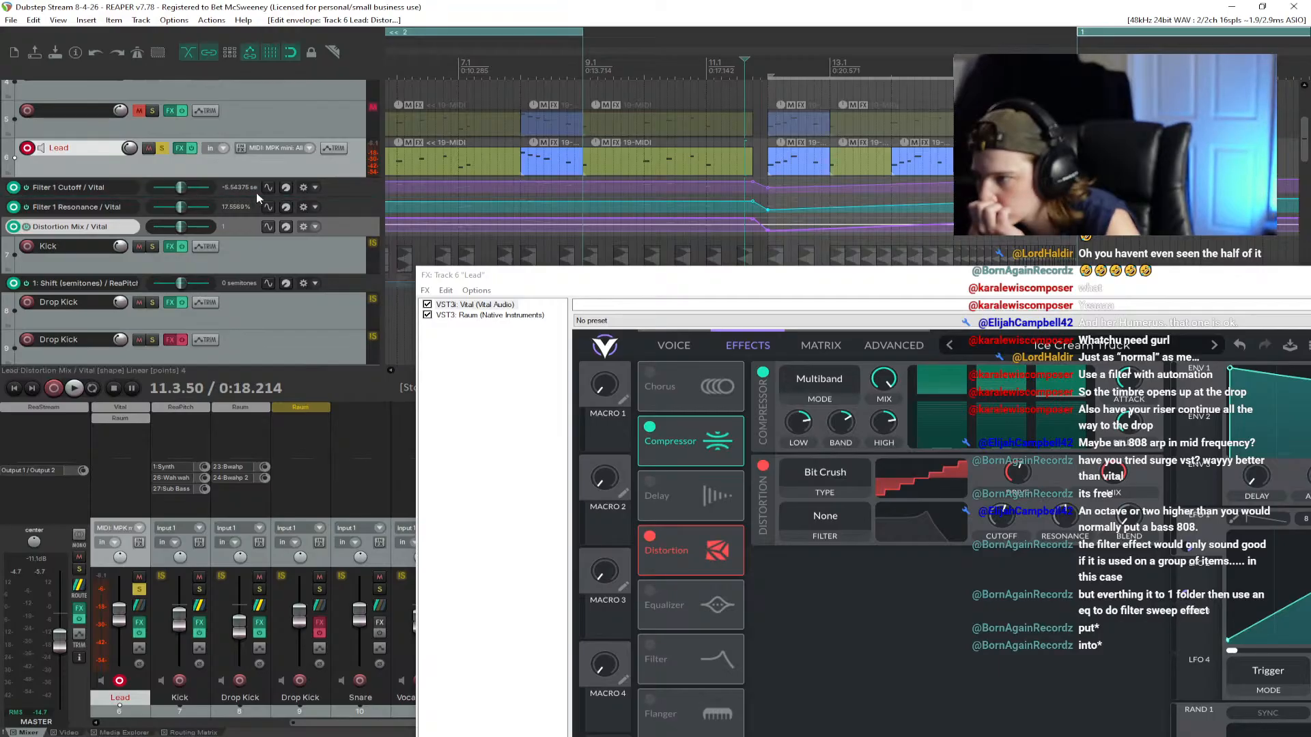
Step: Compare the soloed Lead's build-up from 11.3.50 with its Filter 1 Cutoff envelope bypassed and active
{"action": "left_click", "coordinate": [26, 188]}
{"action": "left_click", "coordinate": [26, 188]}
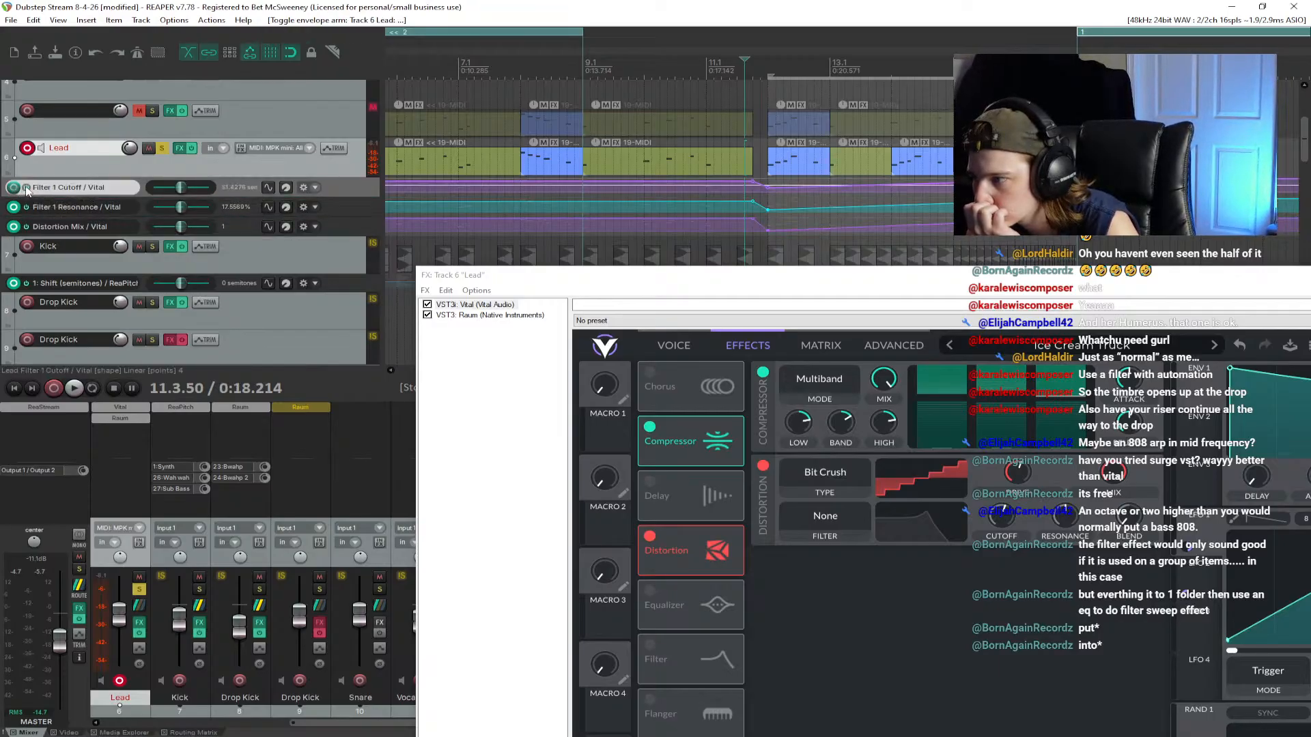
{"action": "key", "text": "space"}
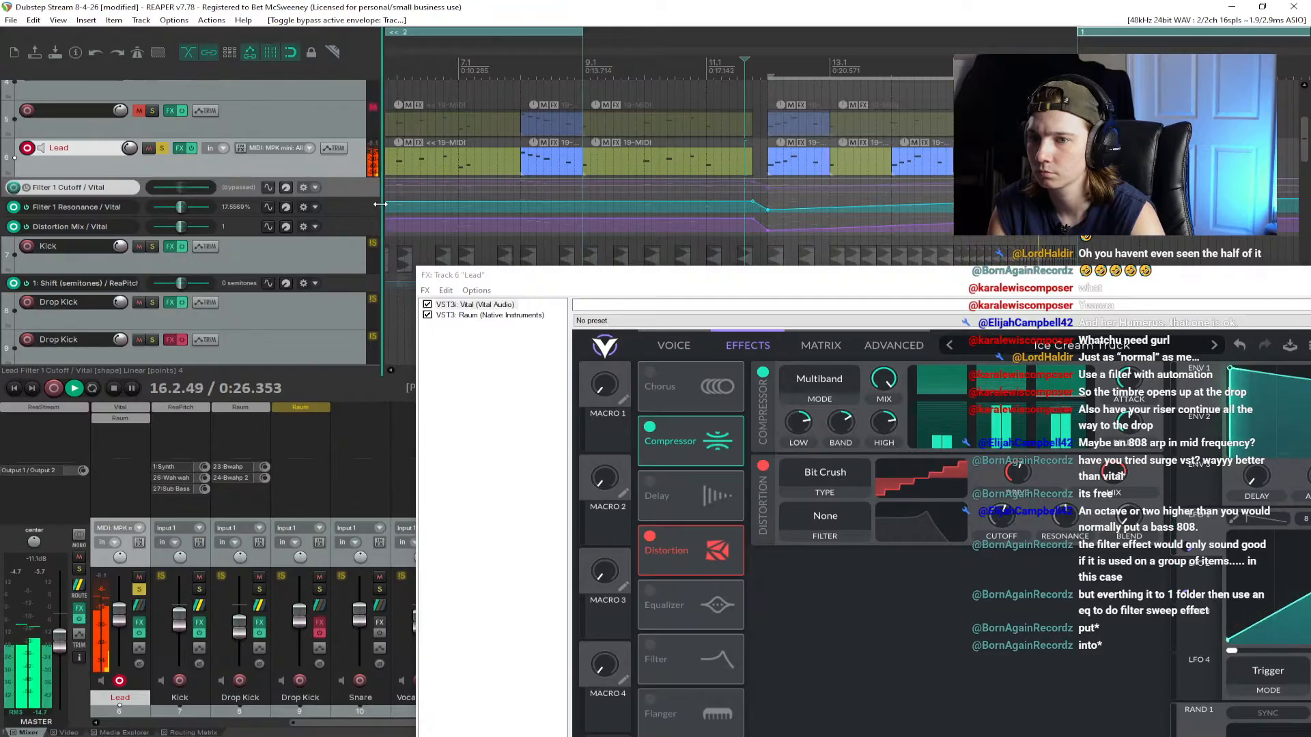
{"action": "key", "text": "space"}
{"action": "left_click", "coordinate": [26, 188]}
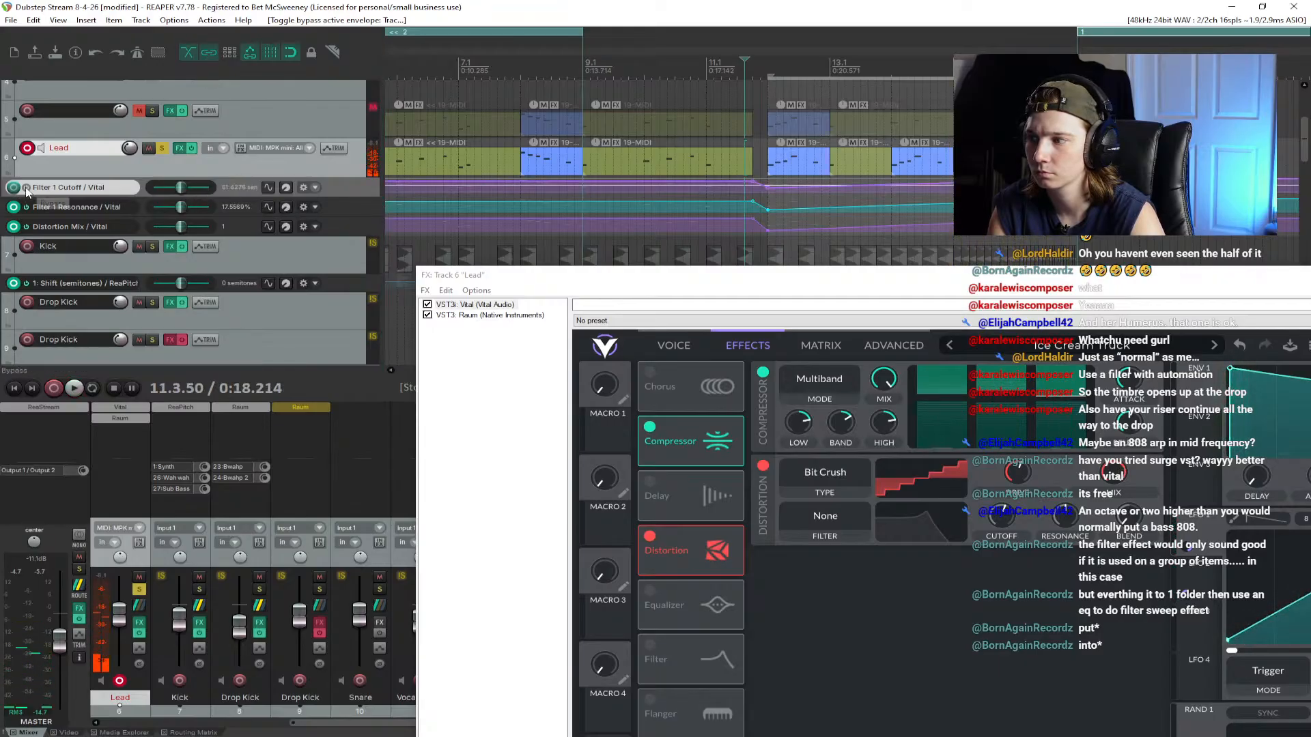
{"action": "key", "text": "space"}
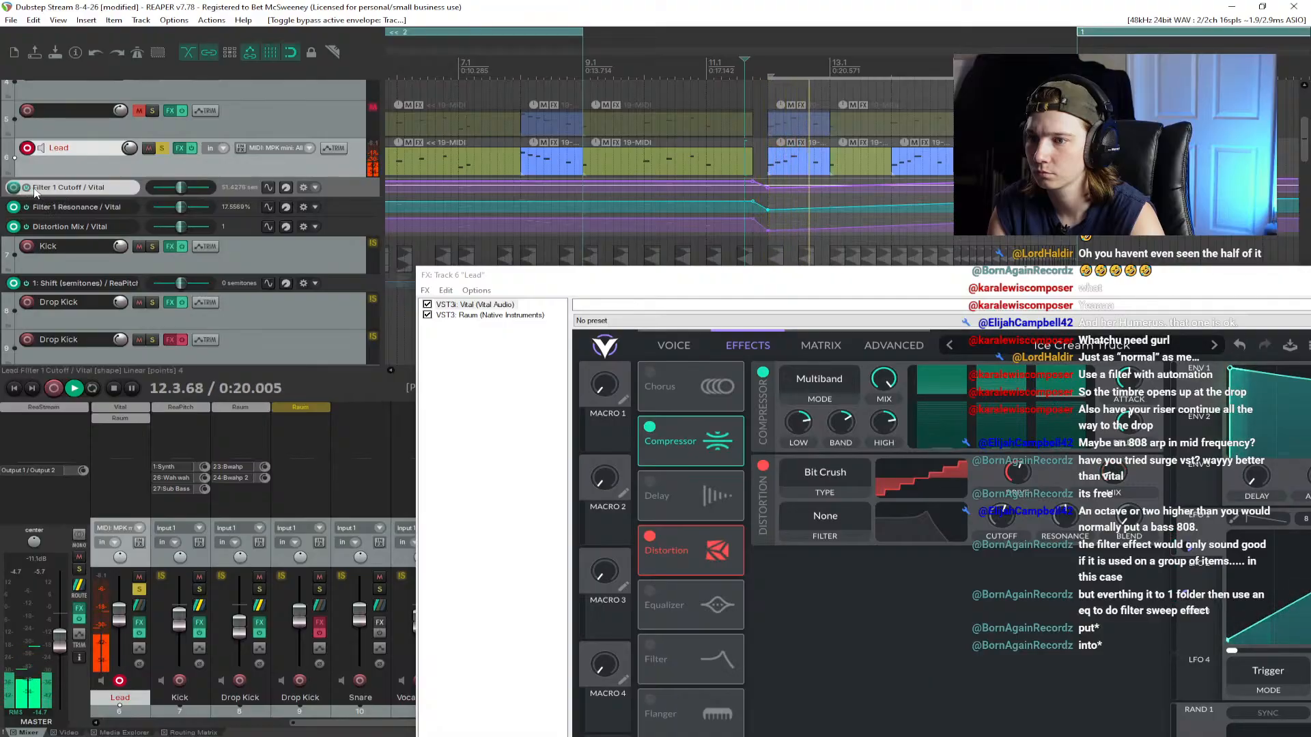
{"action": "key", "text": "space"}
Step: Unsolo the Lead and compare the Filter 1 Cutoff envelope bypassed and active within the full mix through the build-up
{"action": "left_click", "coordinate": [26, 188]}
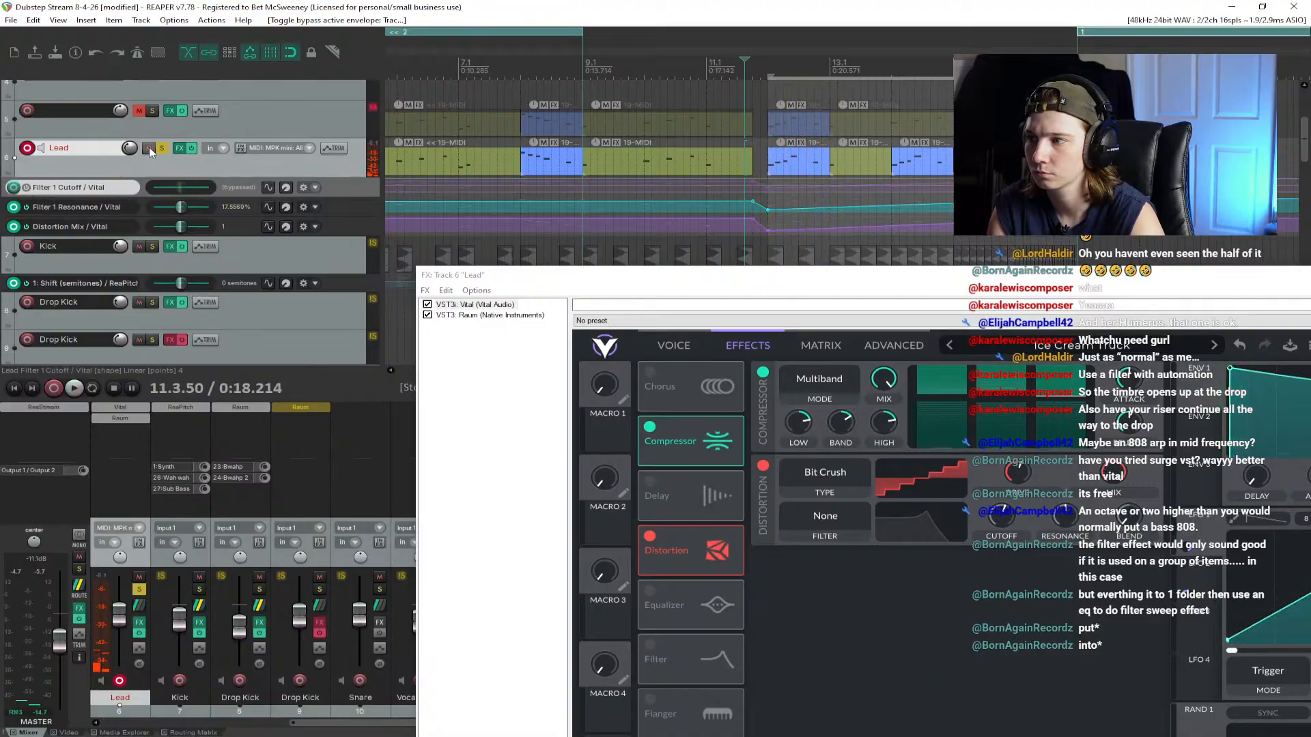
{"action": "key", "text": "space"}
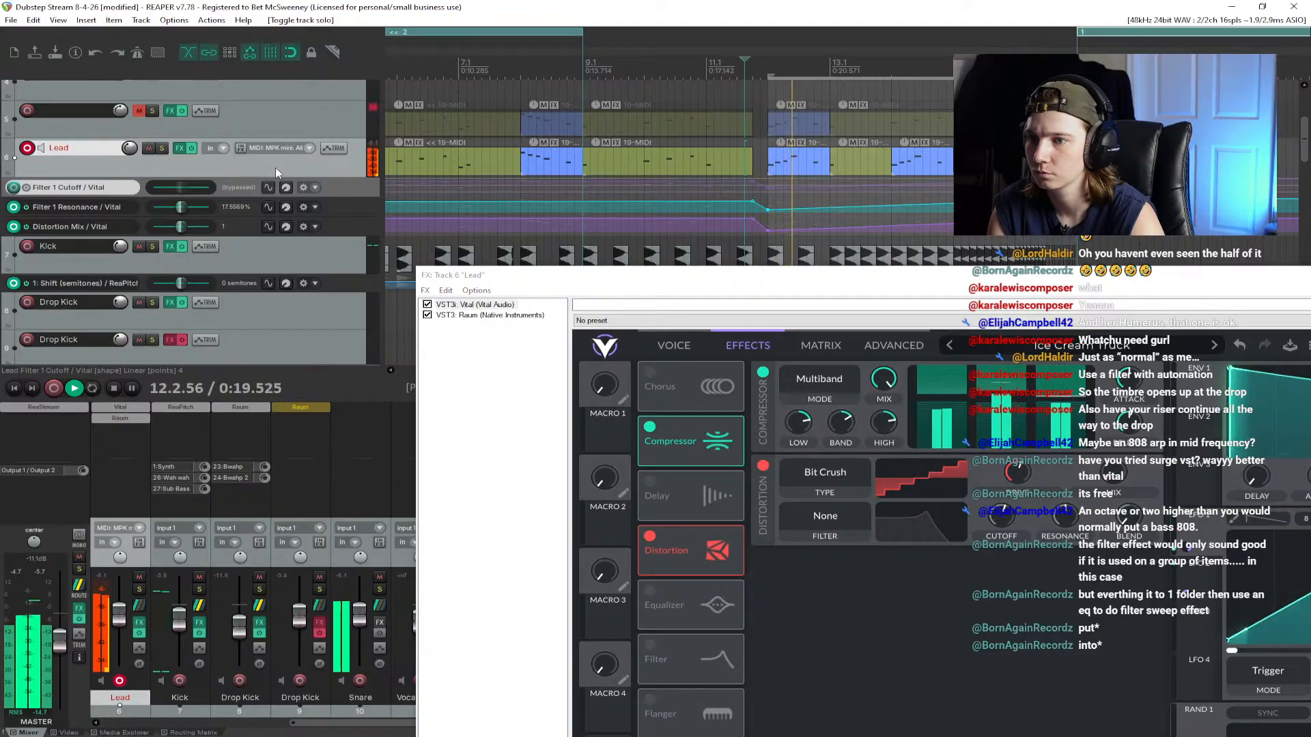
{"action": "left_click", "coordinate": [628, 68]}
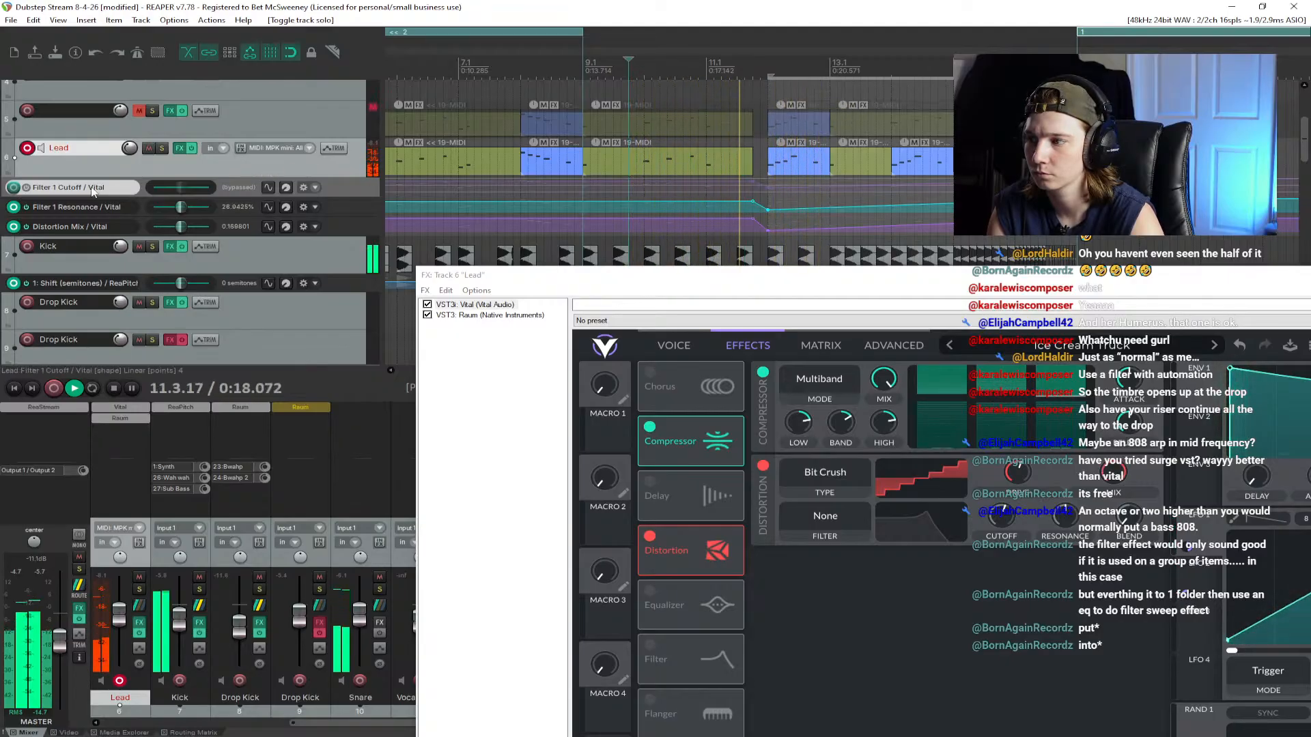
{"action": "left_click", "coordinate": [26, 187]}
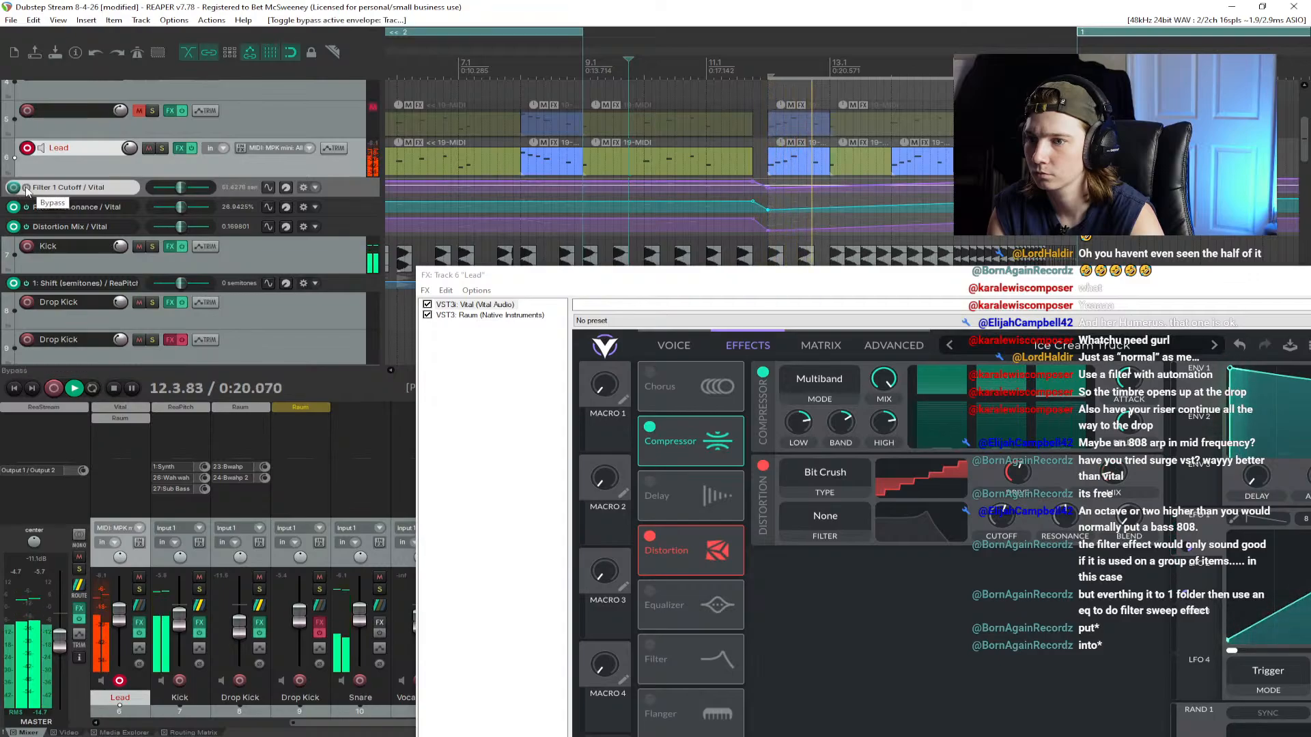
{"action": "left_click", "coordinate": [752, 69]}
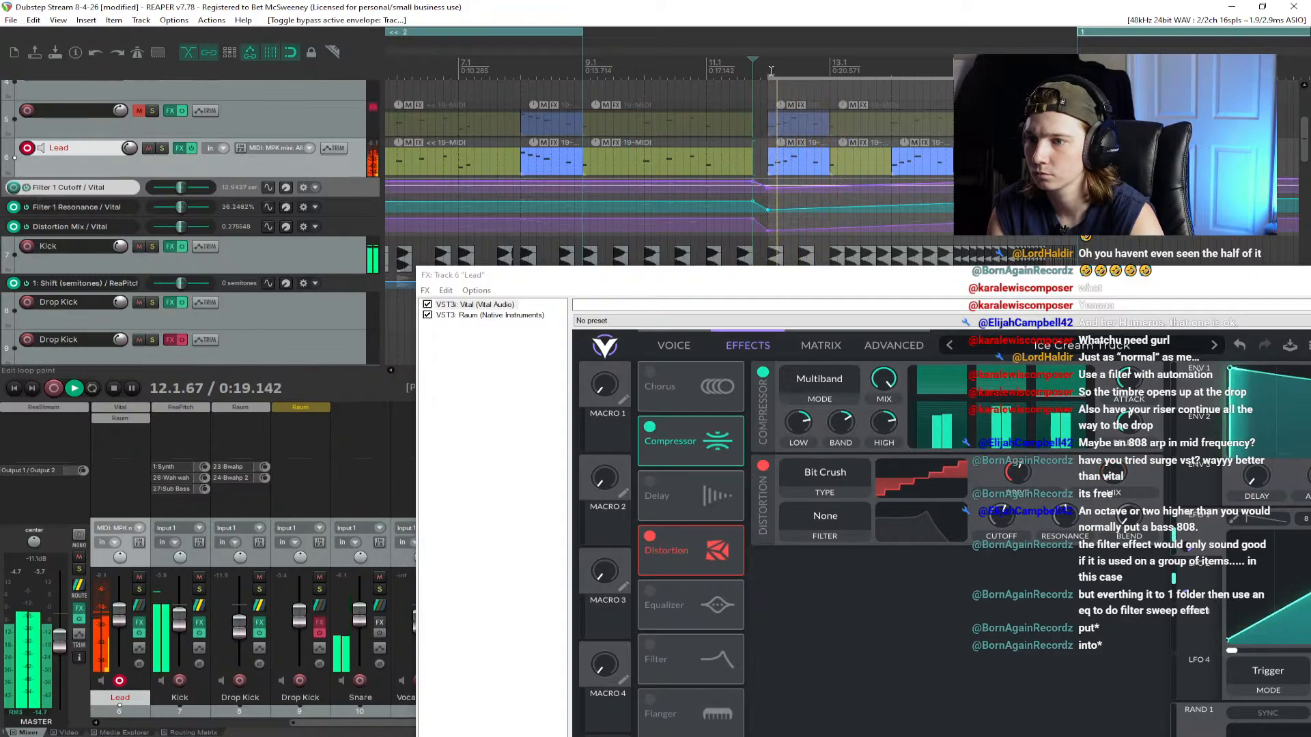
{"action": "key", "text": "space"}
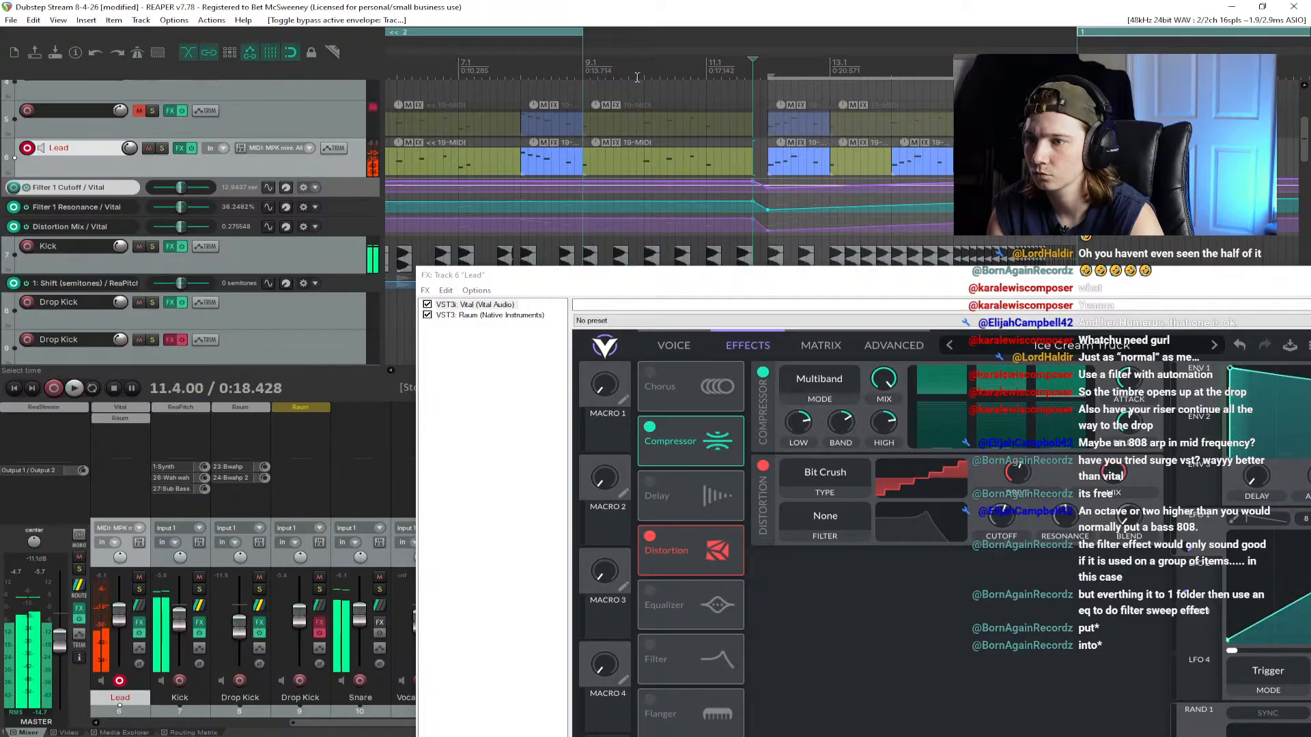
Step: Try raising the Lead's Filter 1 Cutoff point at 12.1.00 to 8.16 semitones, listening from 9.1.00
{"action": "key", "text": "space"}
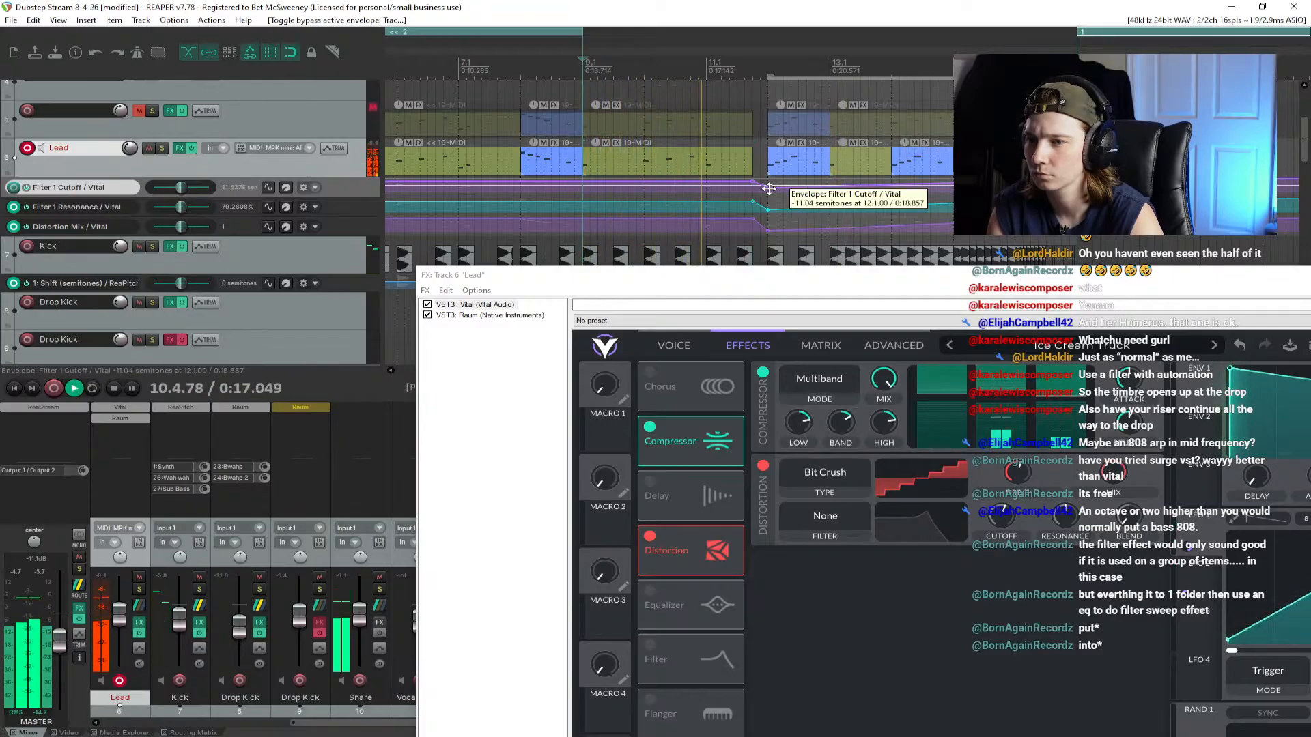
{"action": "left_click_drag", "start_coordinate": [768, 188], "coordinate": [771, 169]}
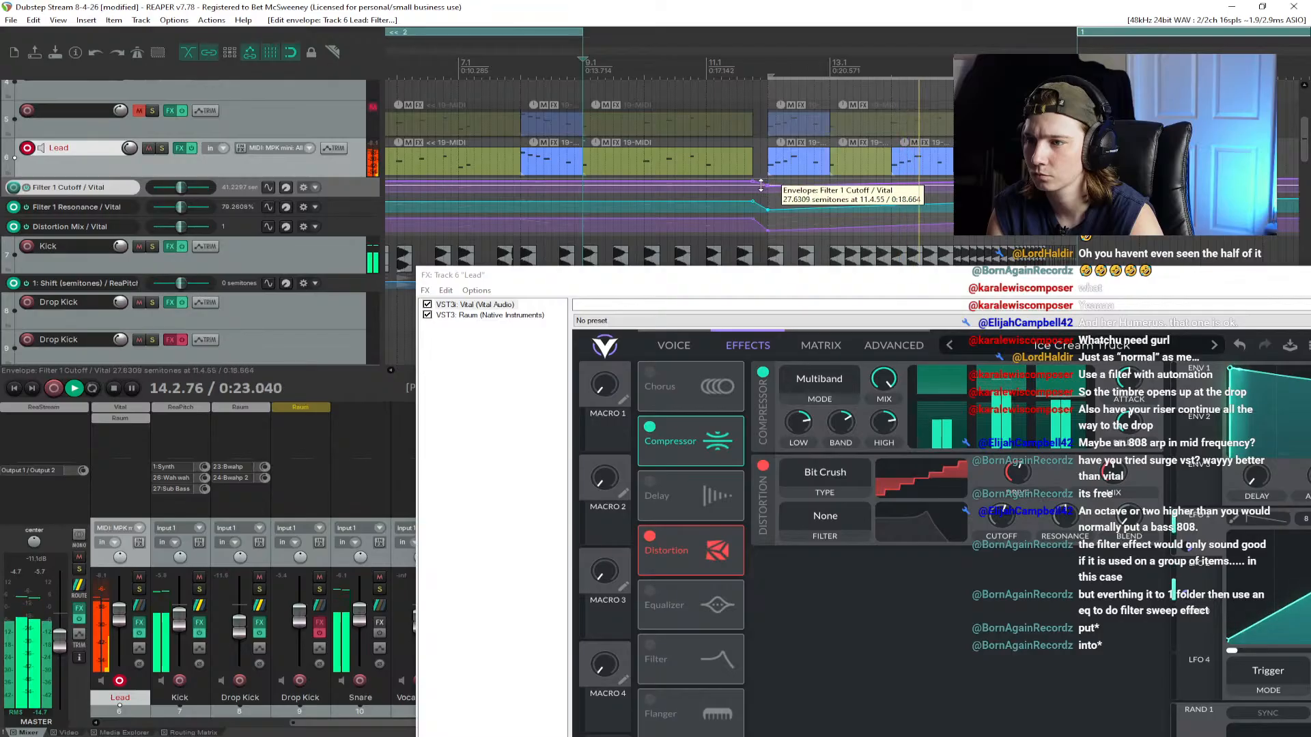
{"action": "key", "text": "space"}
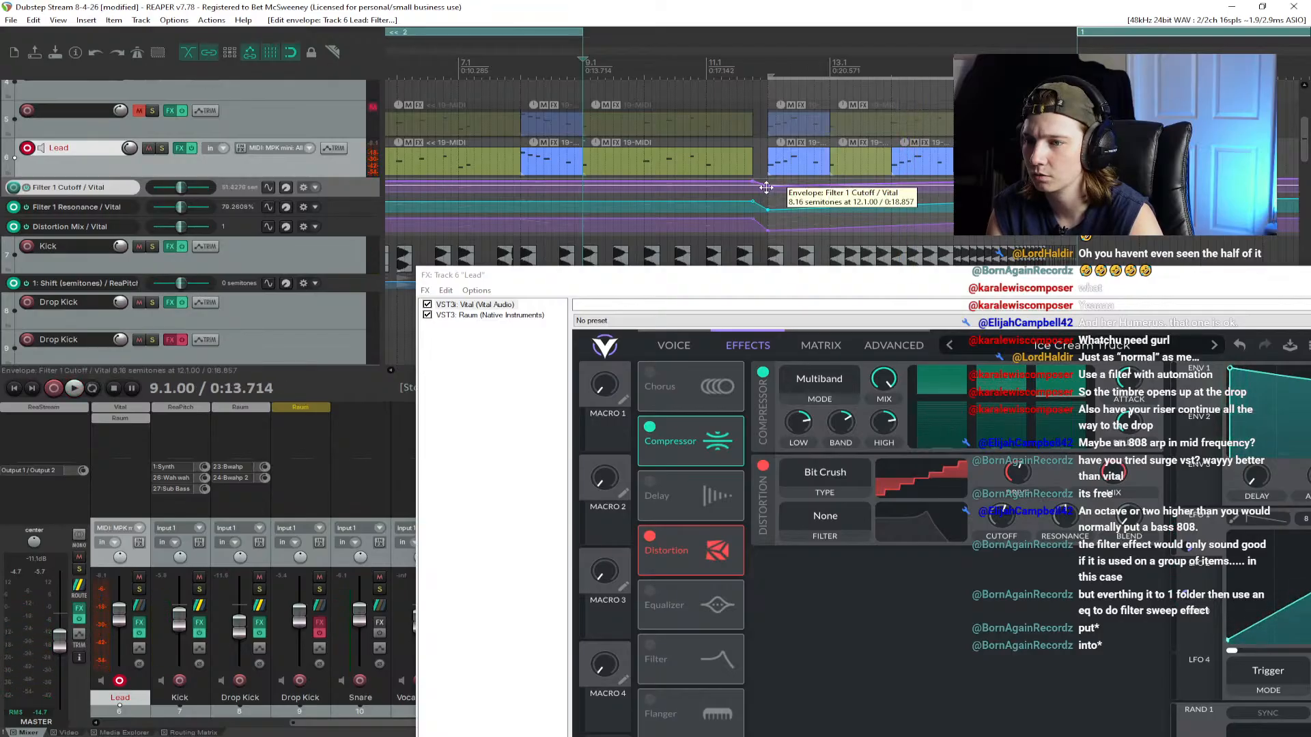
{"action": "key", "text": "space"}
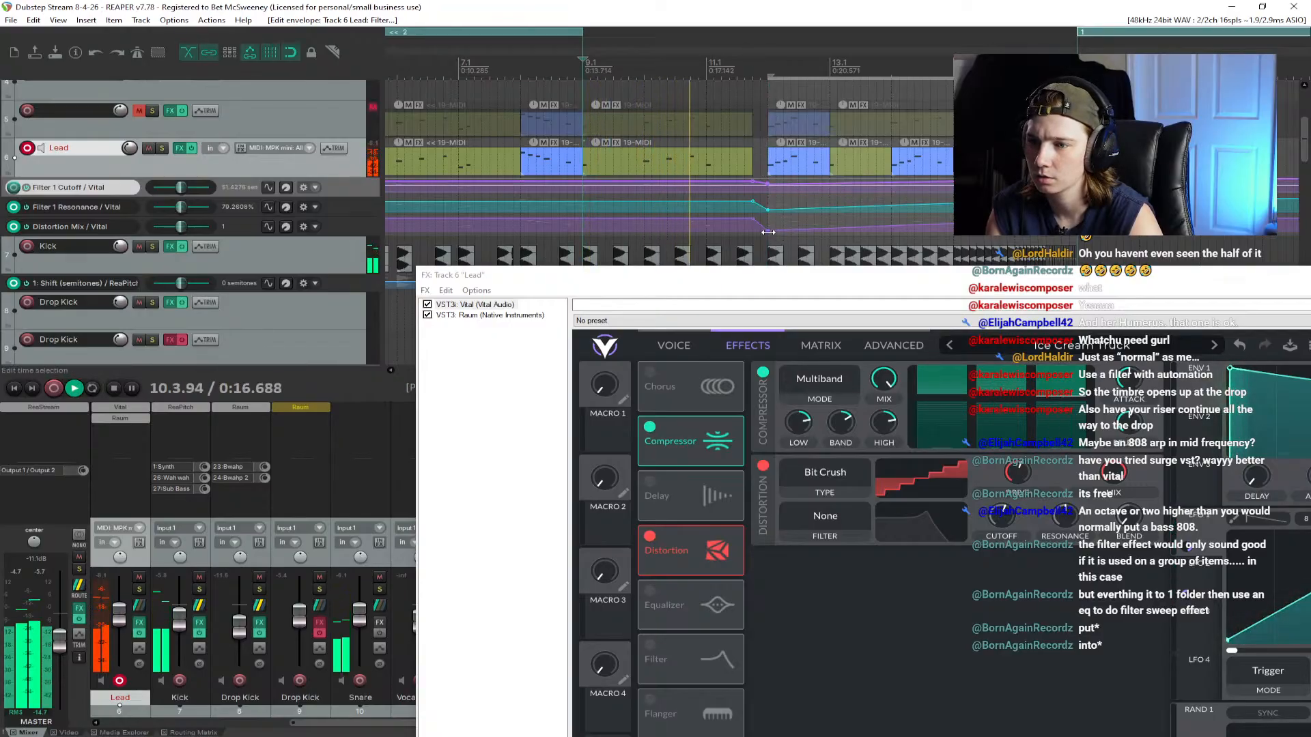
Step: Try raising the Lead's Filter 1 Resonance point at 12.1.00 and listen to the build-up from 10.4.50
{"action": "left_click_drag", "start_coordinate": [768, 232], "coordinate": [768, 205]}
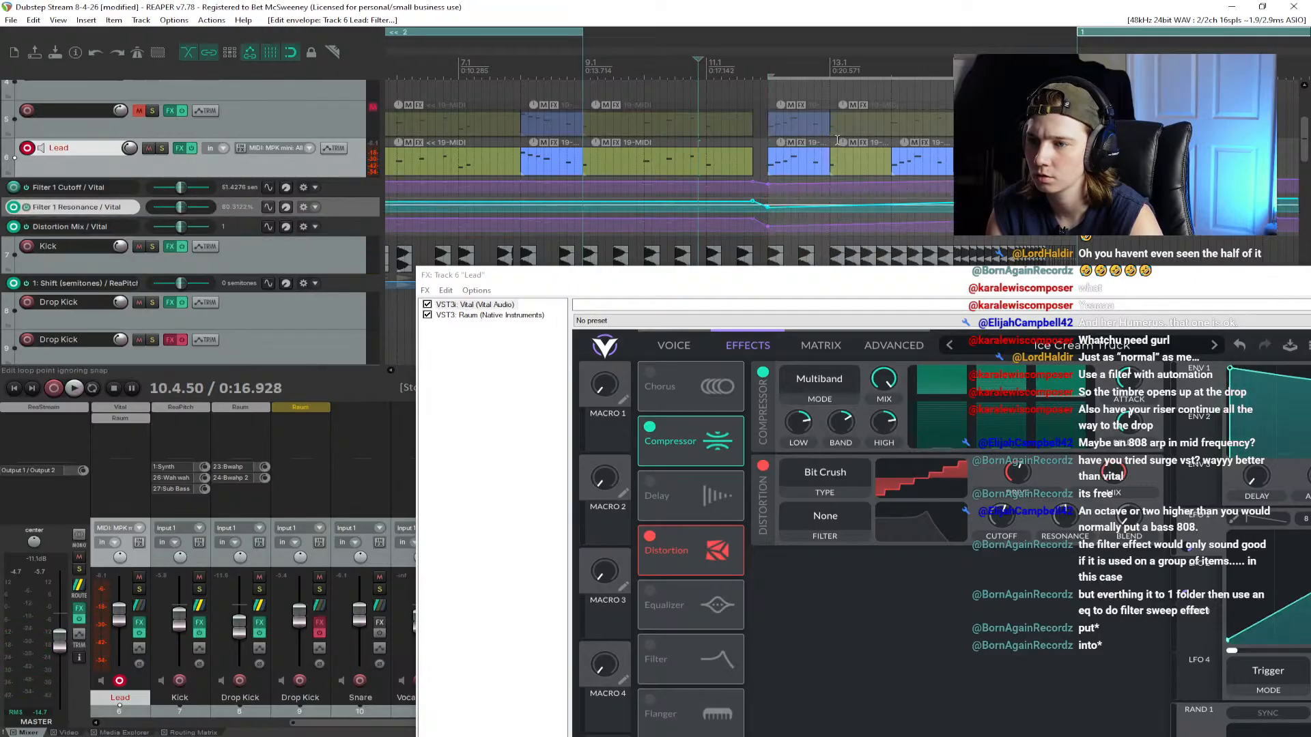
{"action": "key", "text": "space"}
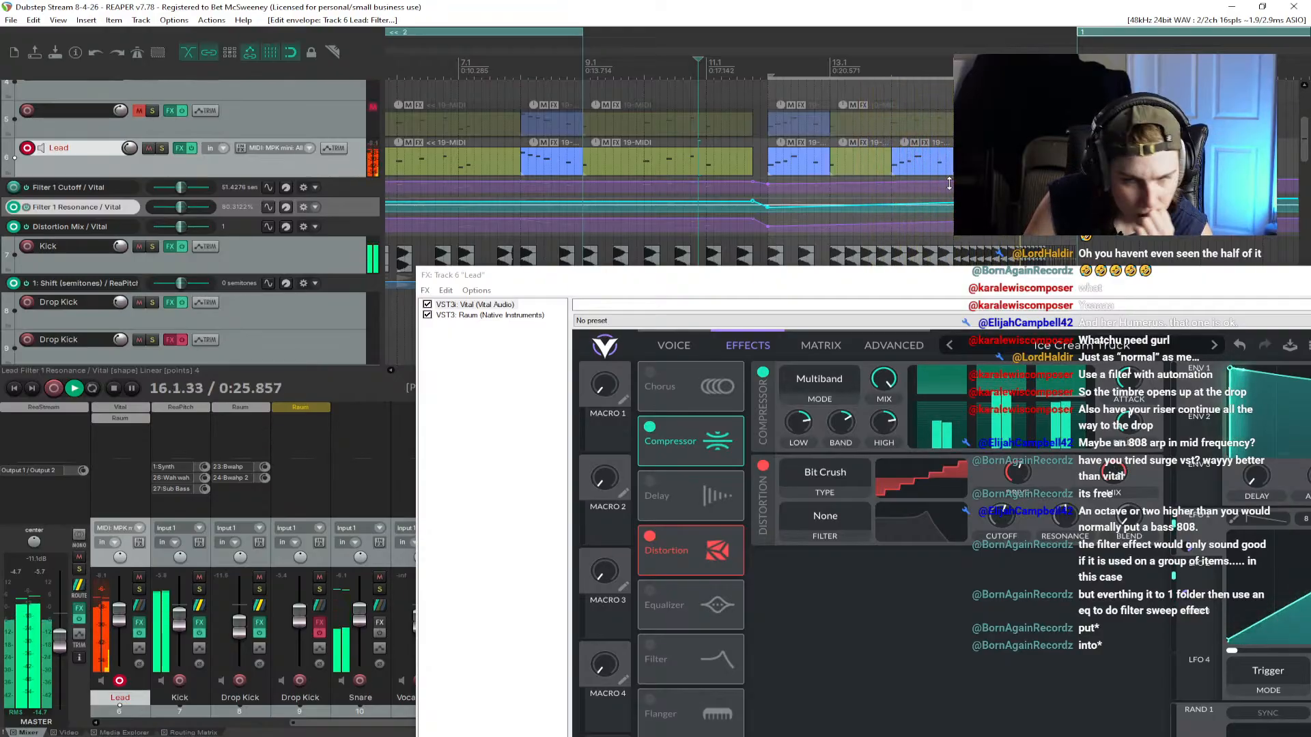
{"action": "key", "text": "space"}
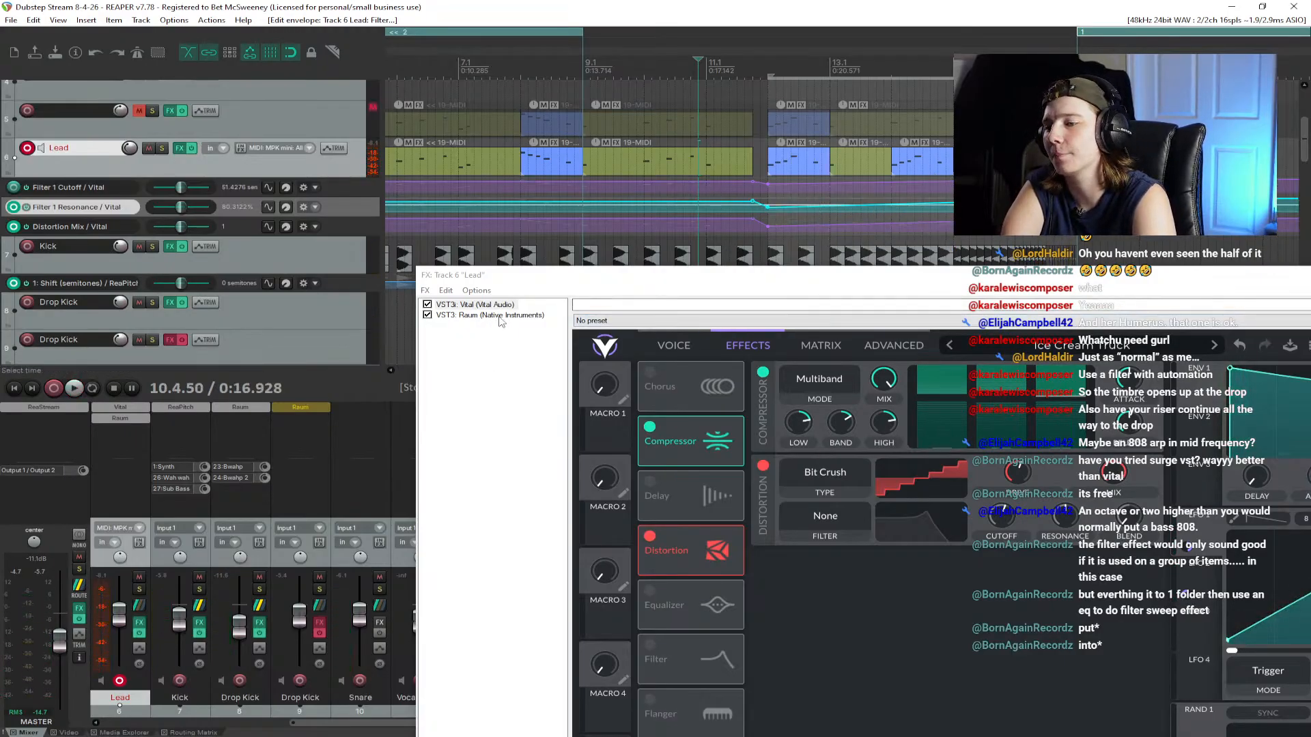
Step: Undo the Lead's automation edits back until its Filter 1 Cutoff, Filter 1 Resonance and Distortion Mix envelopes are removed
{"action": "key", "text": "ctrl+z"}
{"action": "key", "text": "ctrl+z"}
{"action": "key", "text": "ctrl+z"}
{"action": "key", "text": "ctrl+z"}
{"action": "key", "text": "ctrl+z"}
{"action": "key", "text": "ctrl+z"}
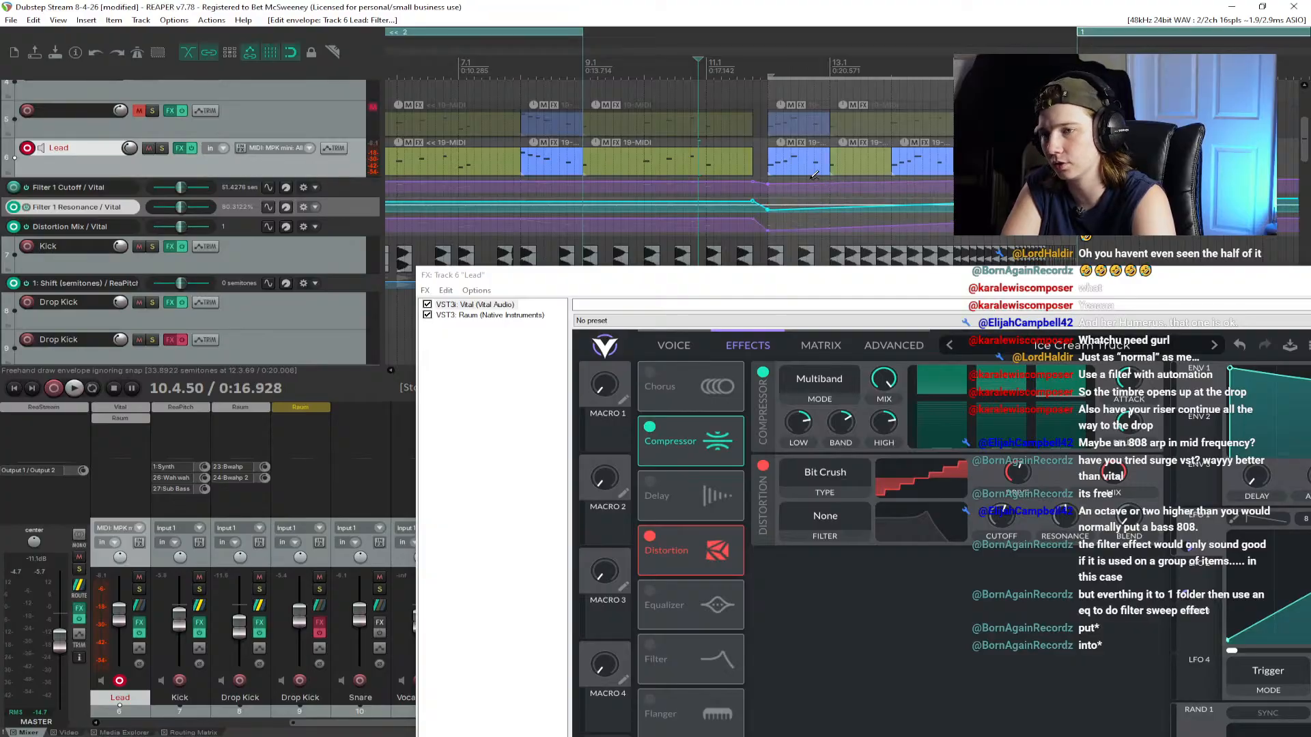
{"action": "key", "text": "ctrl+z"}
{"action": "key", "text": "ctrl+z"}
{"action": "key", "text": "ctrl+z"}
{"action": "key", "text": "ctrl+z"}
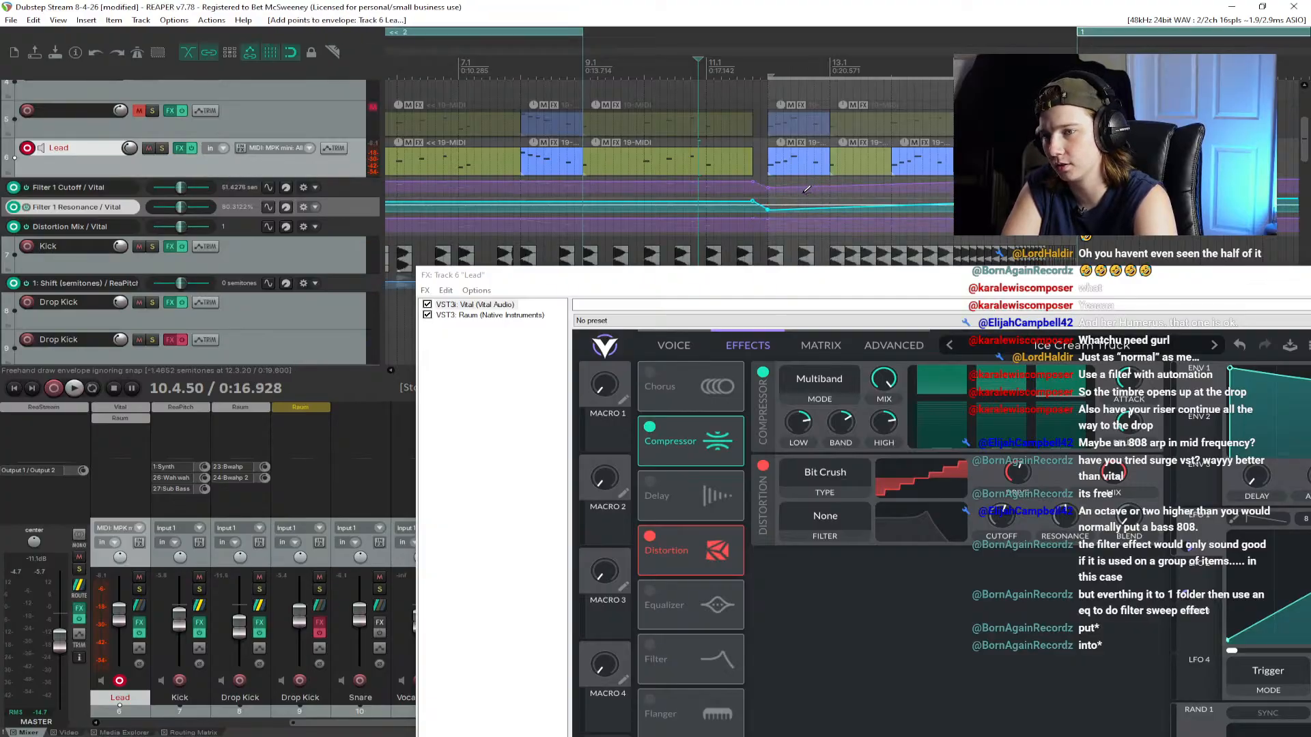
{"action": "key", "text": "ctrl+shift+z"}
{"action": "key", "text": "ctrl+shift+z"}
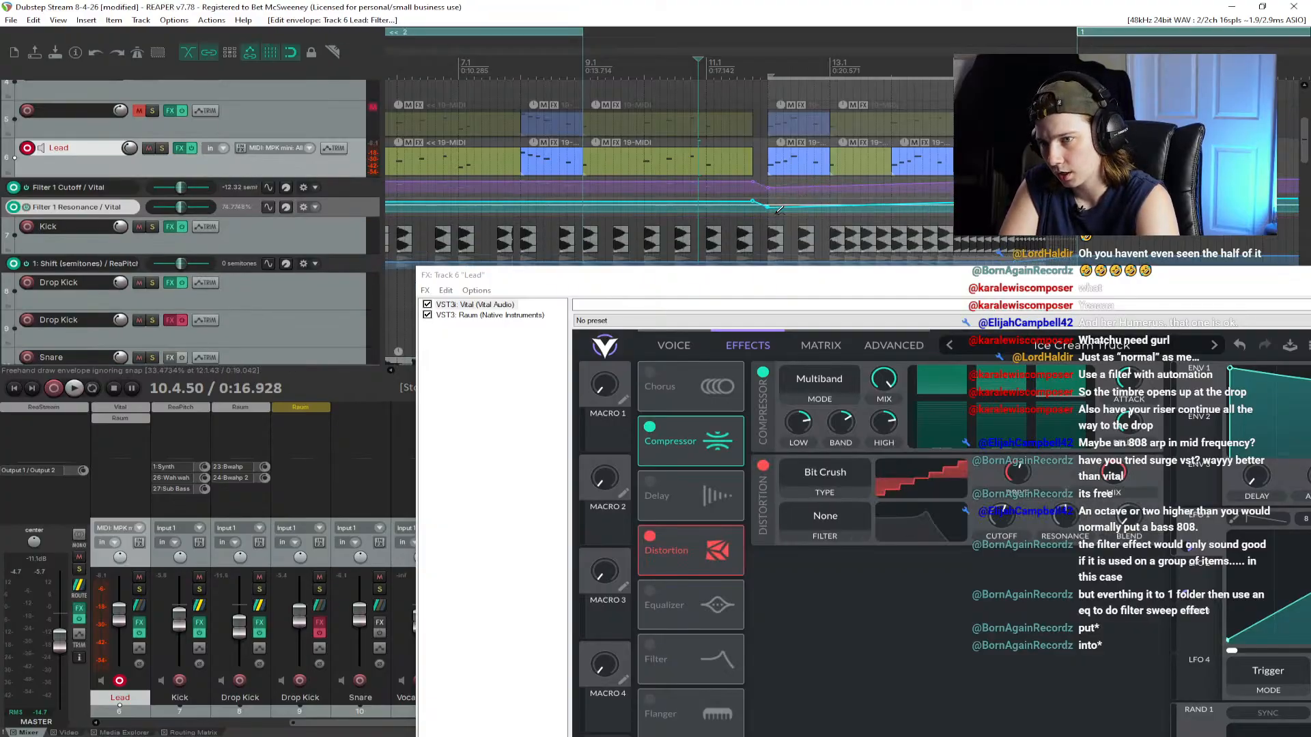
{"action": "key", "text": "ctrl+z"}
{"action": "key", "text": "ctrl+z"}
{"action": "key", "text": "ctrl+z"}
{"action": "key", "text": "ctrl+z"}
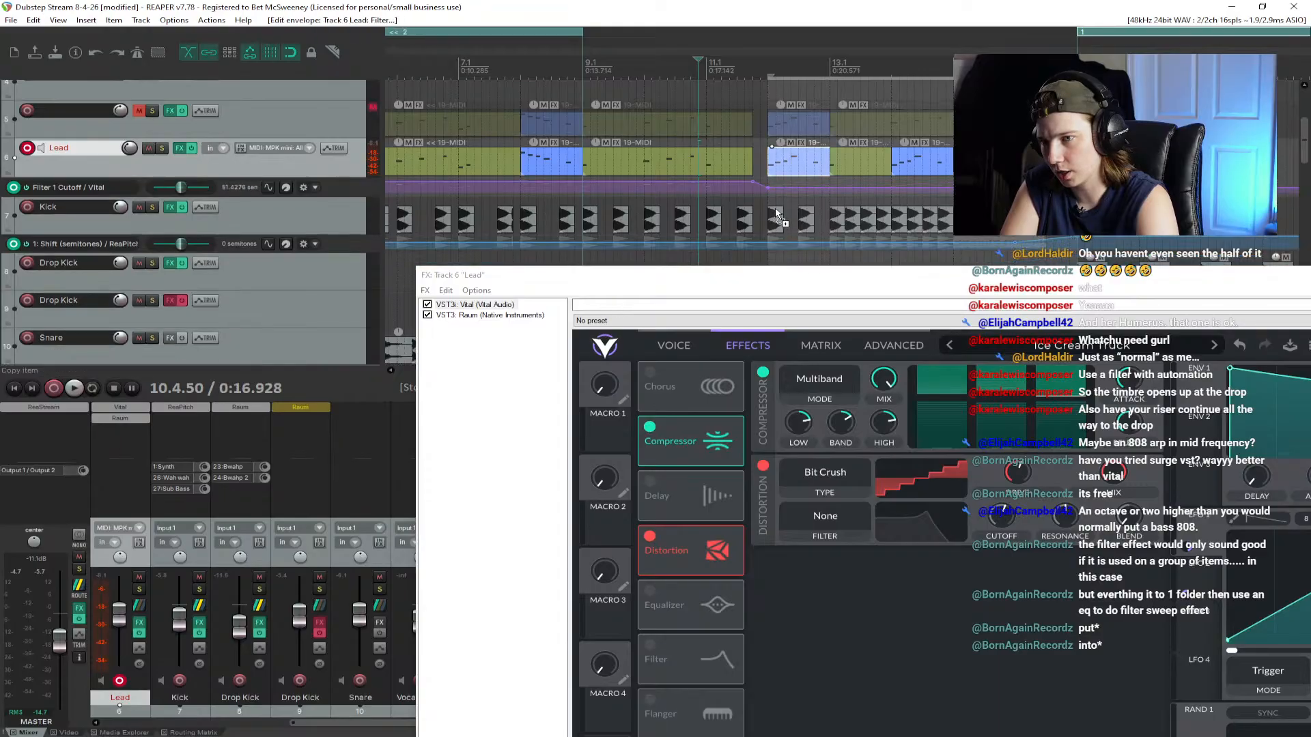
{"action": "left_click", "coordinate": [788, 186], "text": "ctrl"}
{"action": "key", "text": "ctrl+z"}
{"action": "left_click", "coordinate": [316, 198]}
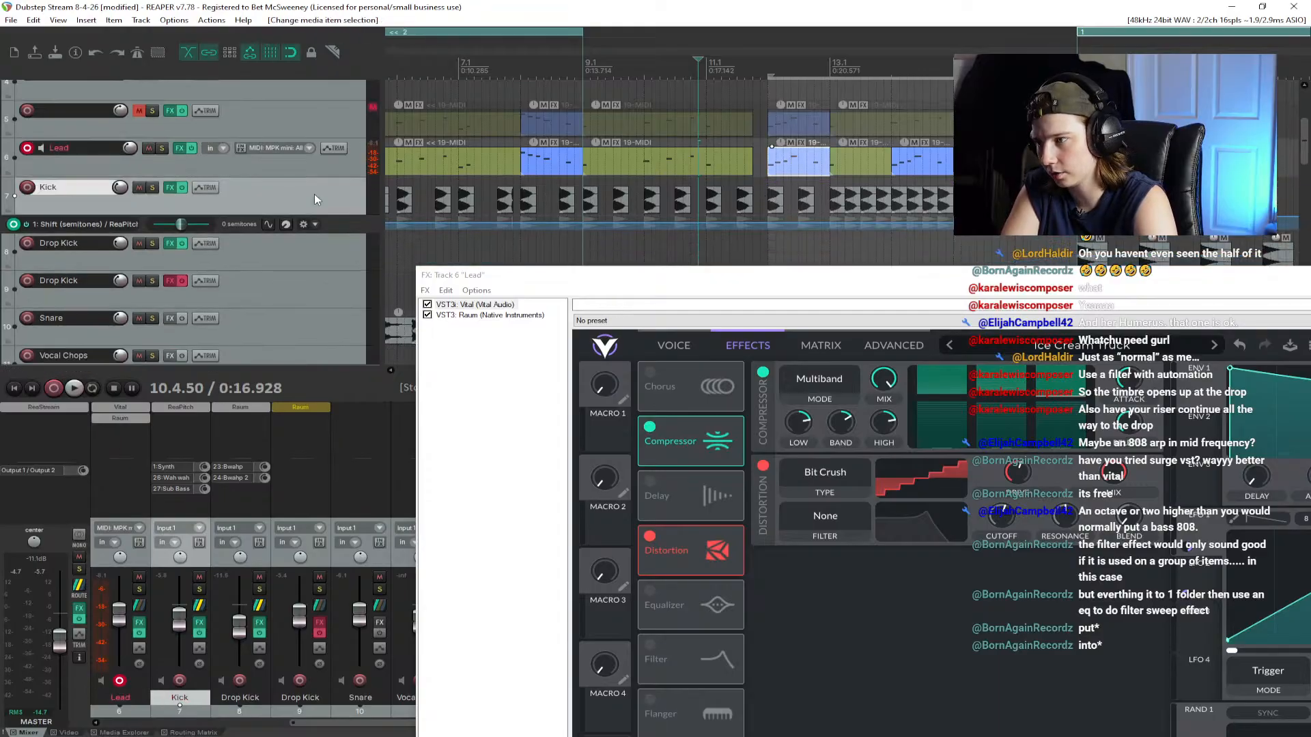
Step: Add Ozone 12 Equalizer to the Lead's effects chain, reposition its window, and dismiss the Save FX chain dialog
{"action": "left_click", "coordinate": [424, 293]}
{"action": "left_click", "coordinate": [440, 304]}
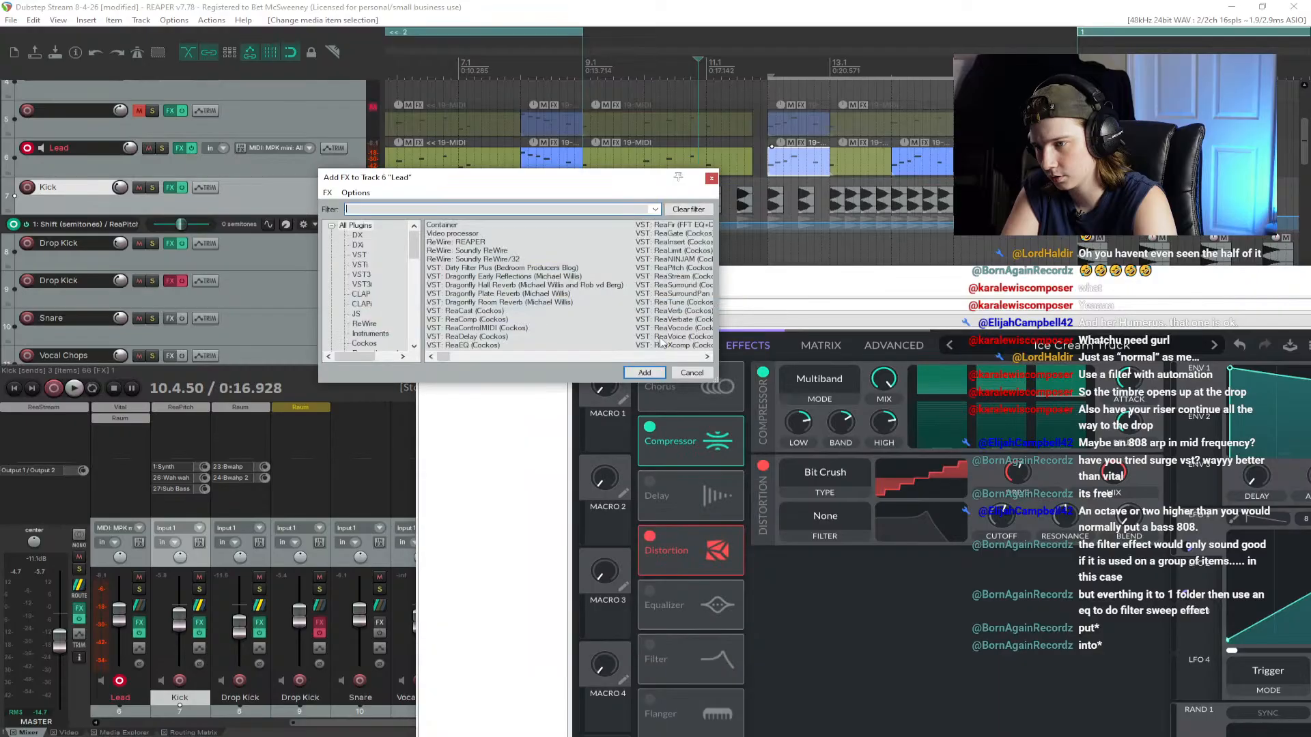
{"action": "left_click", "coordinate": [635, 376]}
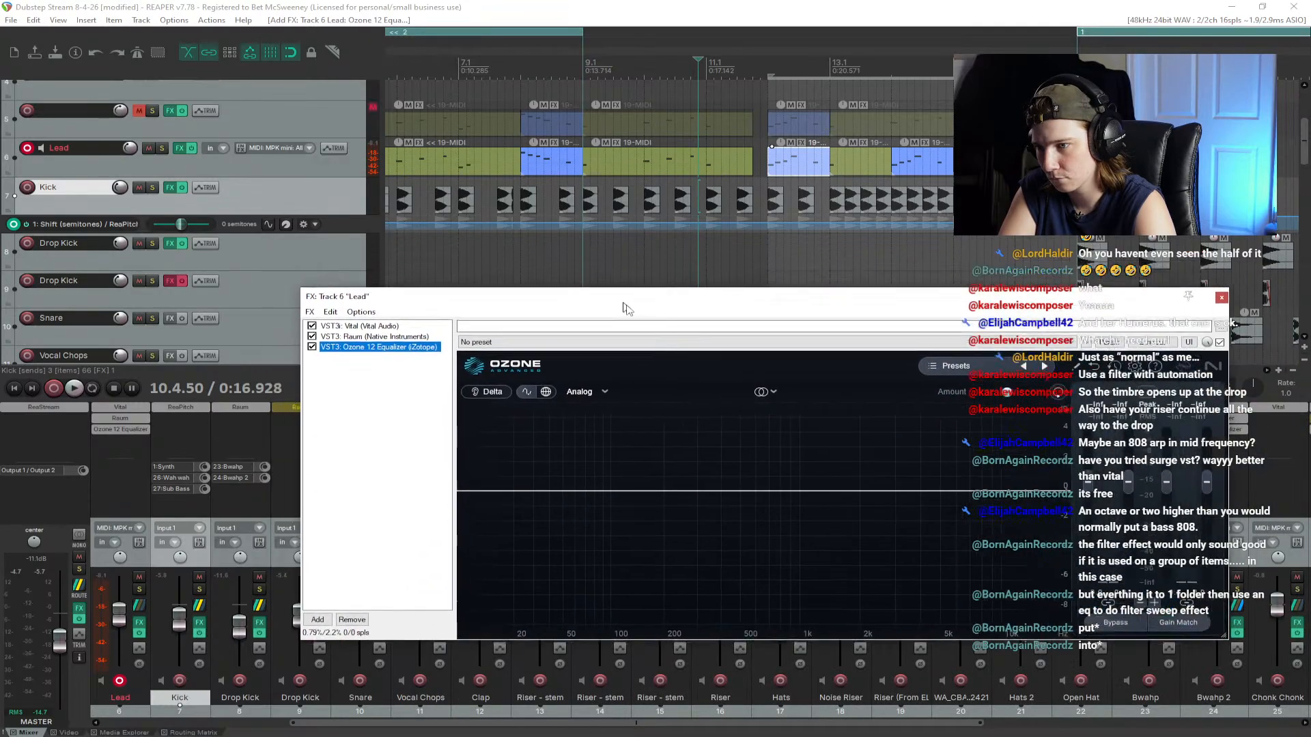
{"action": "left_click_drag", "start_coordinate": [623, 303], "coordinate": [670, 304]}
{"action": "key", "text": "ctrl+s"}
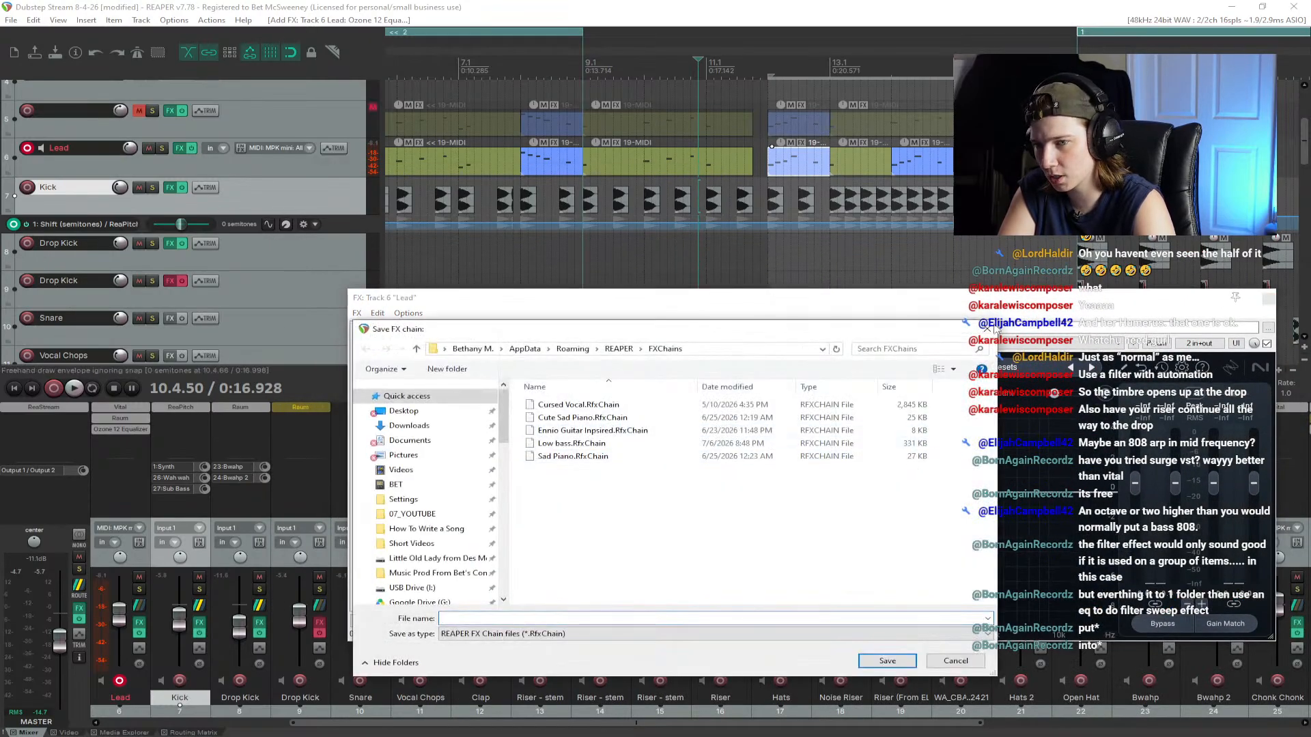
{"action": "left_click", "coordinate": [989, 329]}
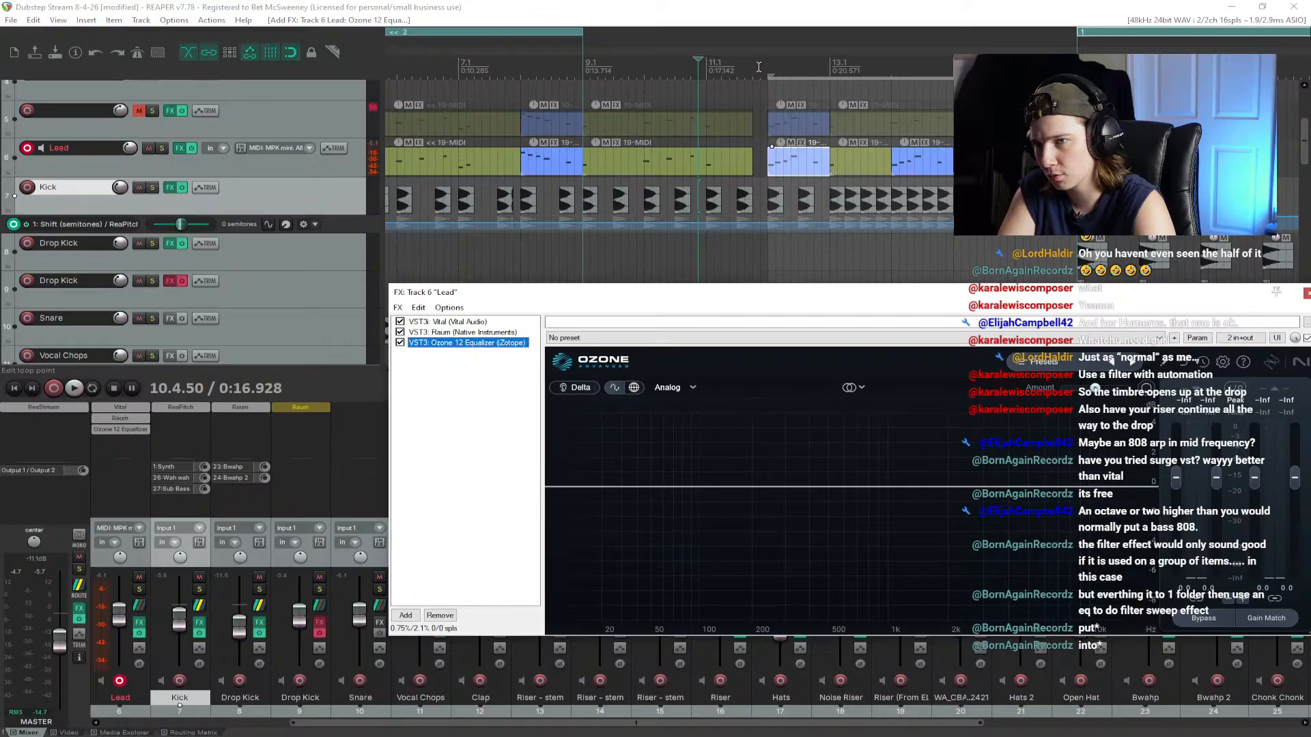
Step: Place the edit cursor at 12.1.00 and add a Flat Low-Pass band at about 452 Hz in the Lead's equalizer
{"action": "left_click", "coordinate": [759, 67]}
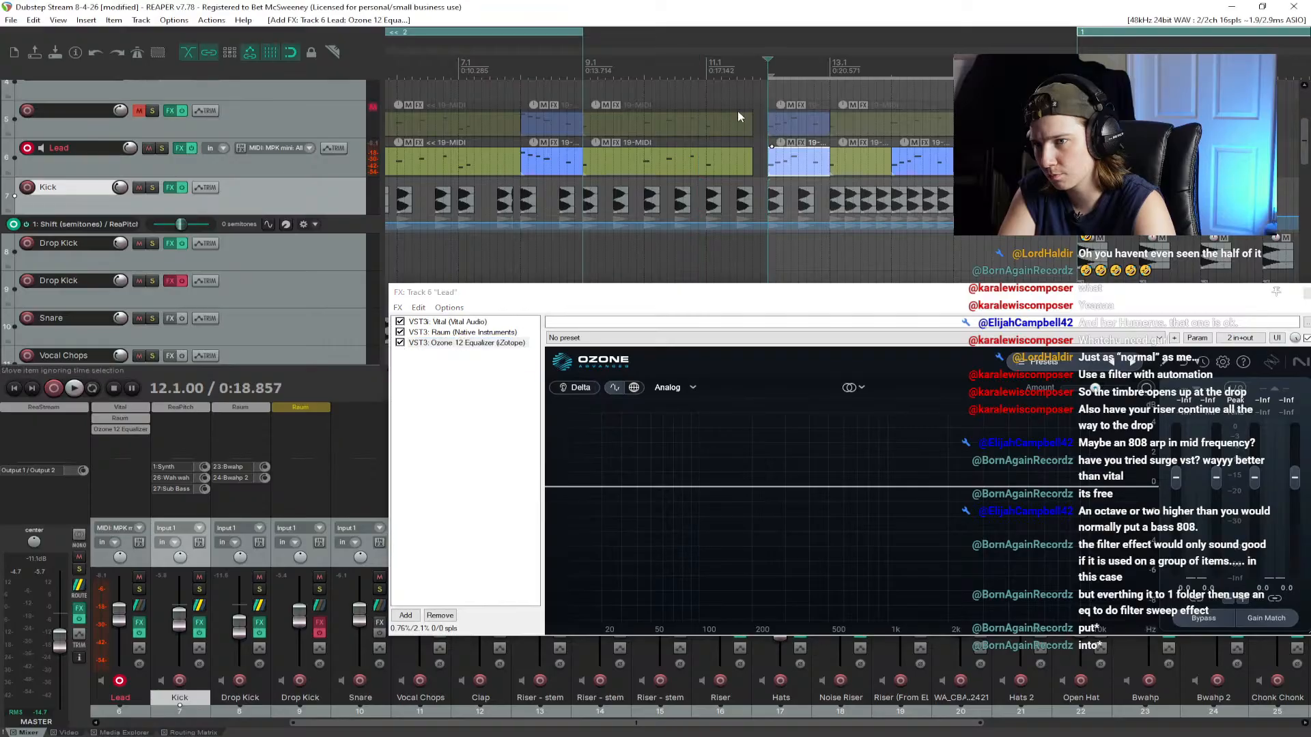
{"action": "left_click", "coordinate": [819, 487]}
{"action": "left_click", "coordinate": [856, 427]}
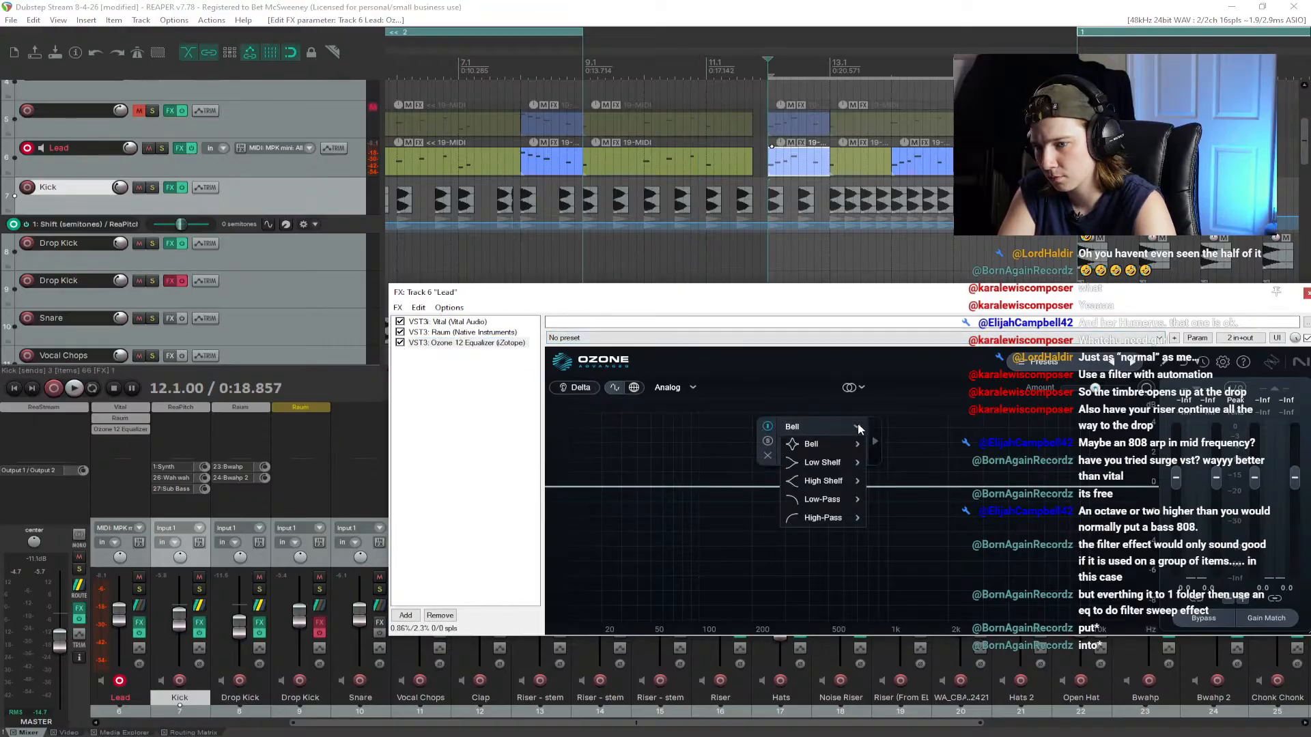
{"action": "left_click", "coordinate": [847, 508]}
Step: Sweep the Lead's low-pass frequency up to near 10 kHz during playback from 12.1.00, and dismiss the Save FX chain dialog
{"action": "key", "text": "space"}
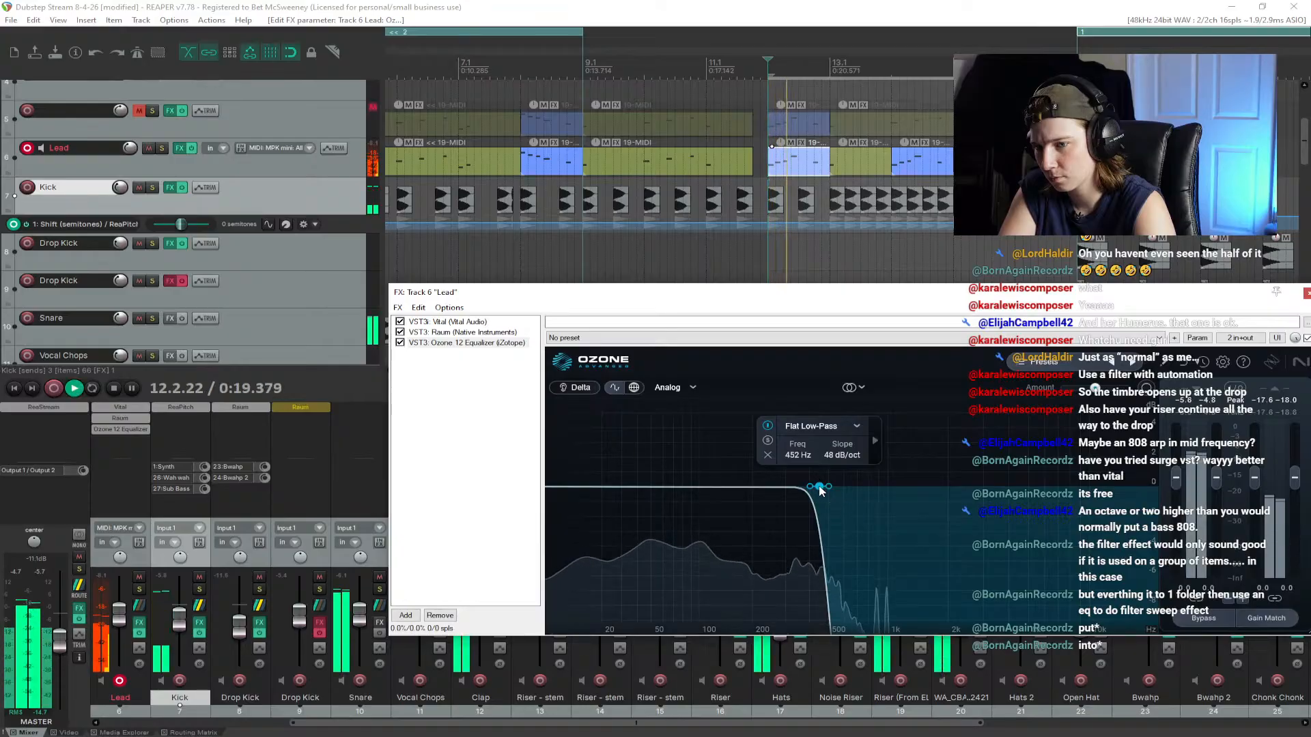
{"action": "left_click_drag", "start_coordinate": [820, 485], "coordinate": [1090, 508]}
{"action": "key", "text": "space"}
{"action": "key", "text": "ctrl+s"}
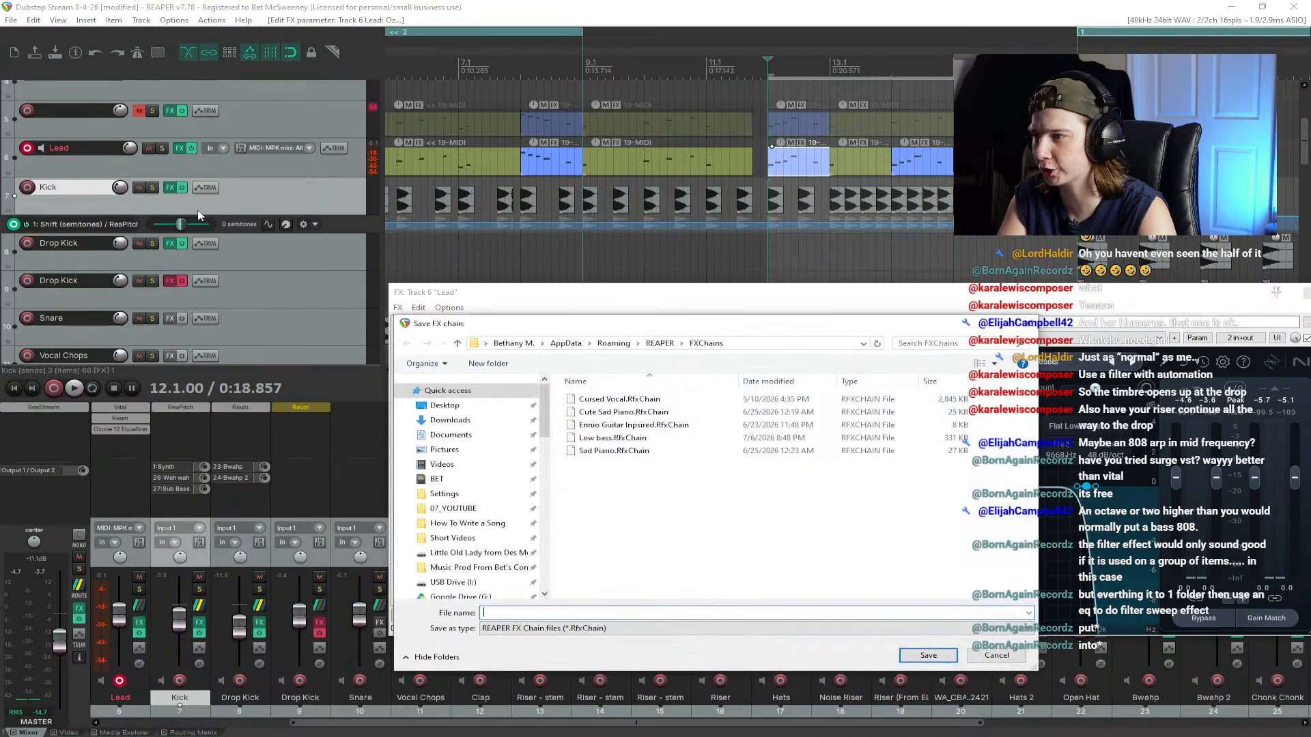
{"action": "left_click", "coordinate": [1035, 327]}
Step: Close the Lead's effects window, listen from 12.1.00 into the drop, and bring the mixer's first tracks into view
{"action": "left_click_drag", "start_coordinate": [1065, 293], "coordinate": [822, 321]}
{"action": "left_click", "coordinate": [1073, 326]}
{"action": "key", "text": "space"}
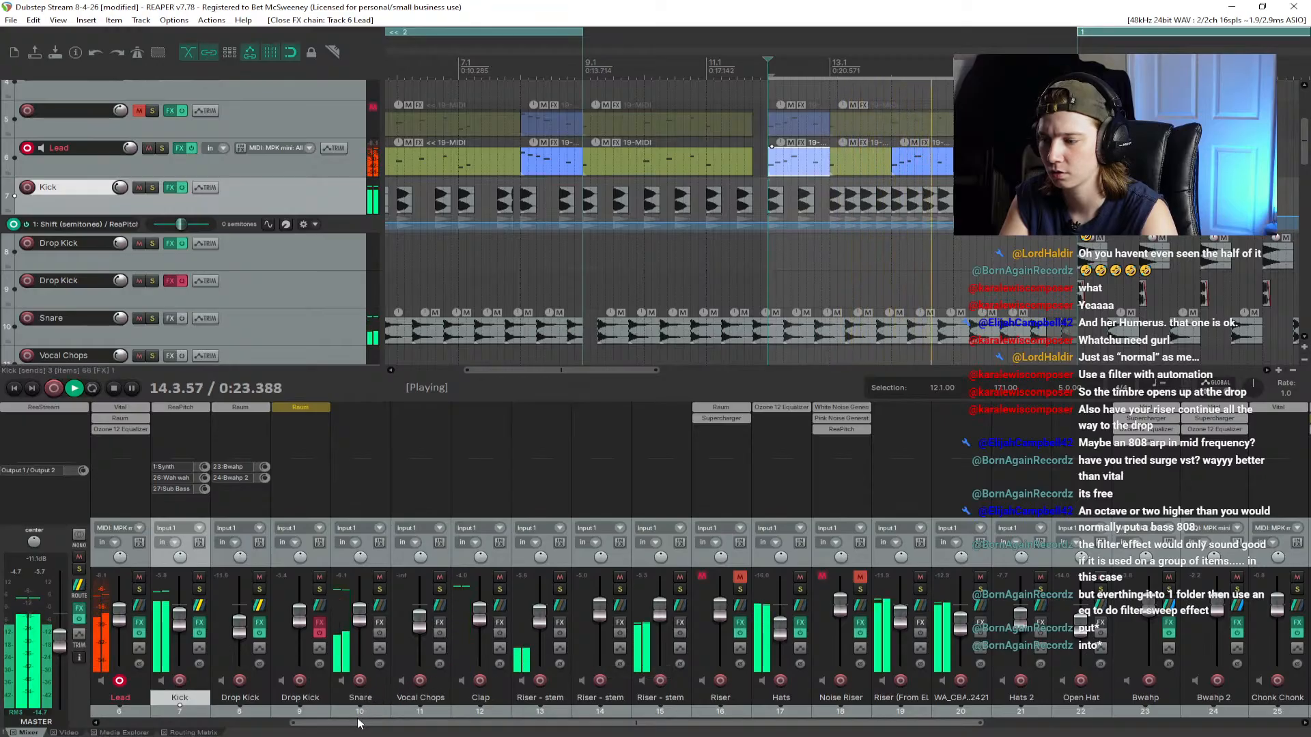
{"action": "left_click_drag", "start_coordinate": [370, 727], "coordinate": [178, 728]}
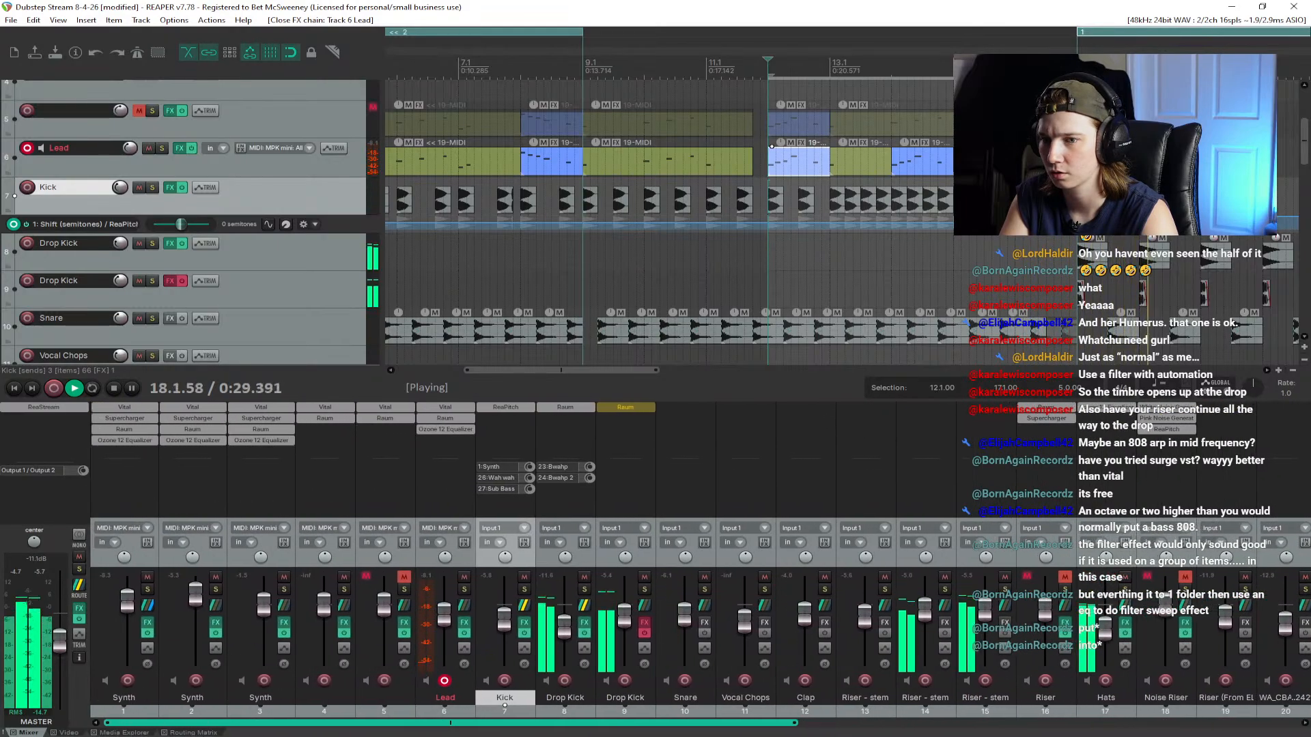
{"action": "key", "text": "space"}
{"action": "key", "text": "space"}
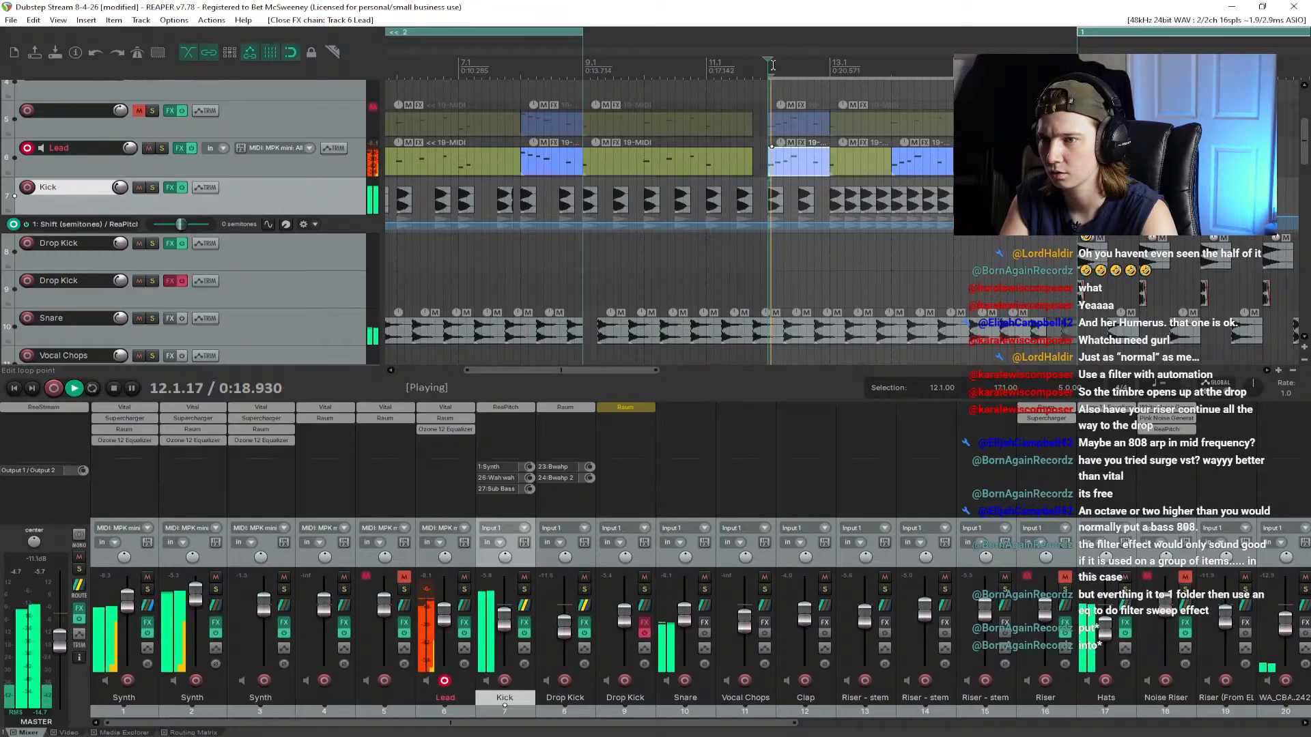
{"action": "key", "text": "space"}
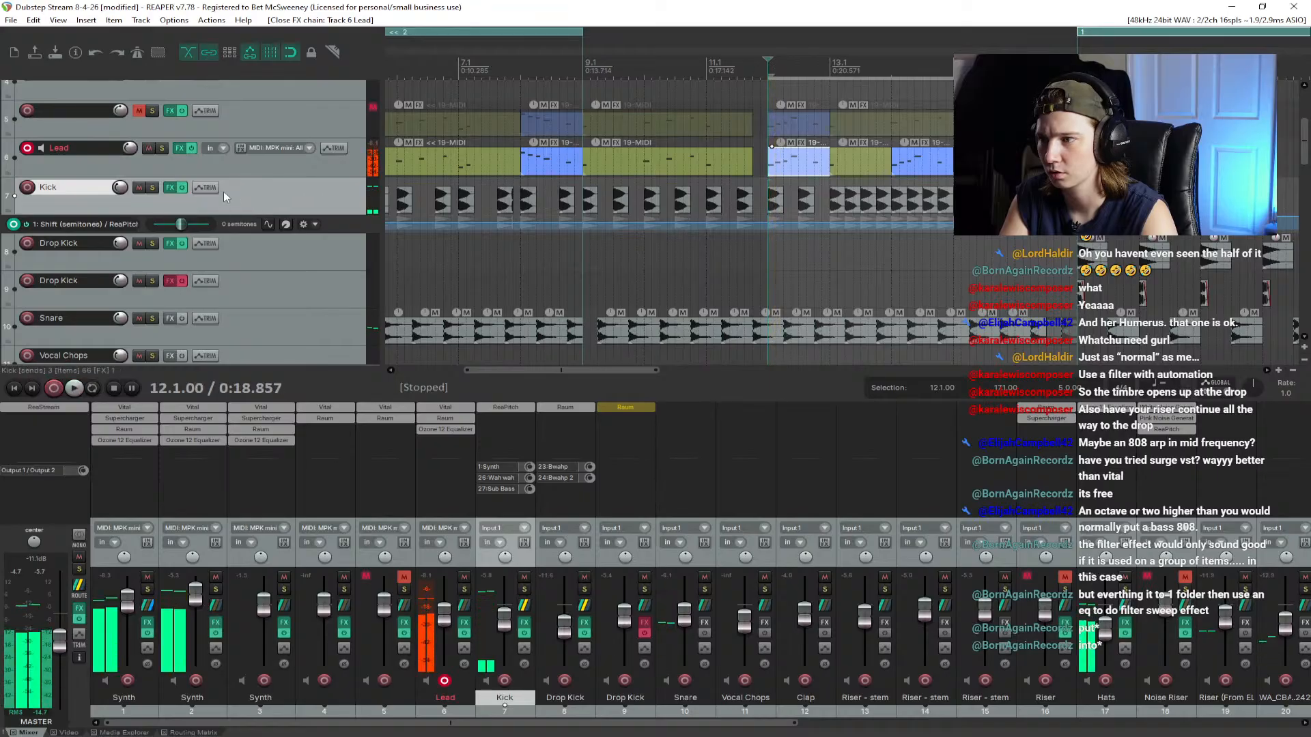
Step: Reopen the Lead's effects chain and raise the equalizer's low-pass frequency to 20000 Hz during playback from 12.1.00
{"action": "left_click", "coordinate": [183, 154]}
{"action": "key", "text": "space"}
{"action": "left_click_drag", "start_coordinate": [849, 515], "coordinate": [928, 552]}
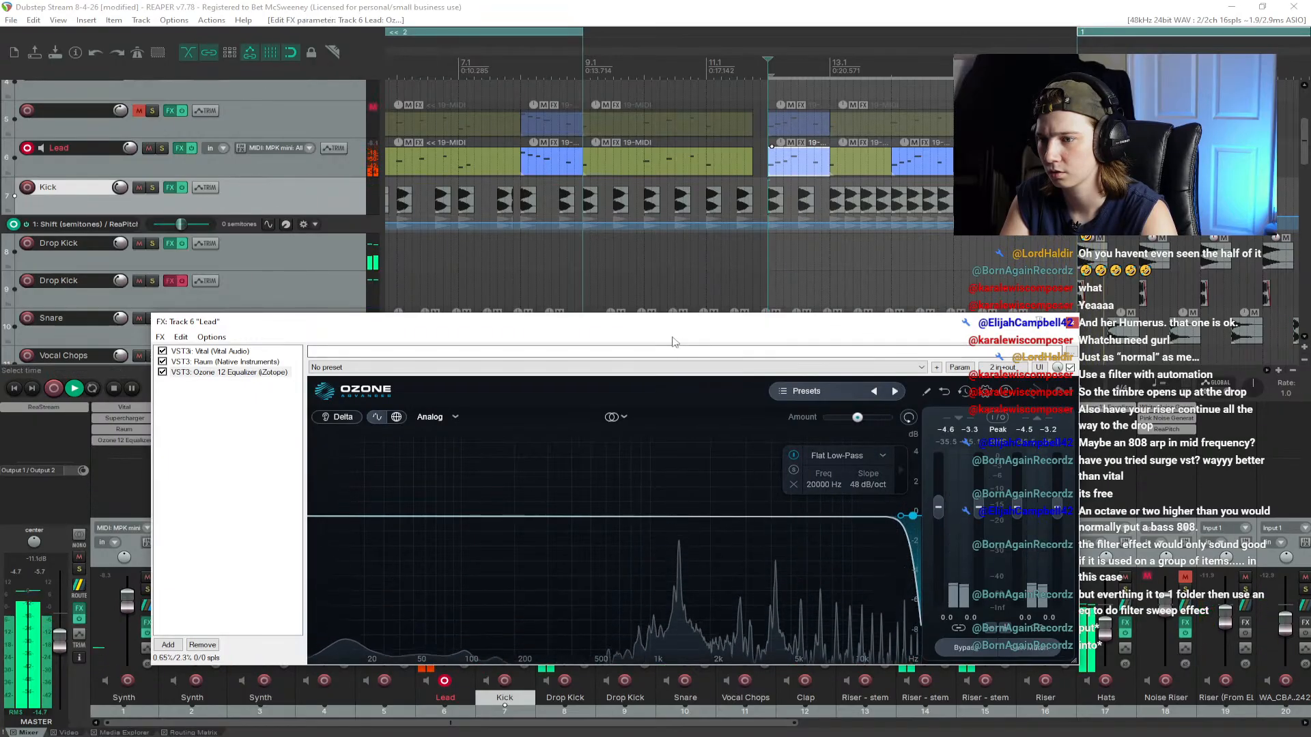
Step: Shift the Lead's effects window slightly aside, stop playback and select the Lead track
{"action": "left_click_drag", "start_coordinate": [675, 327], "coordinate": [721, 330]}
{"action": "key", "text": "space"}
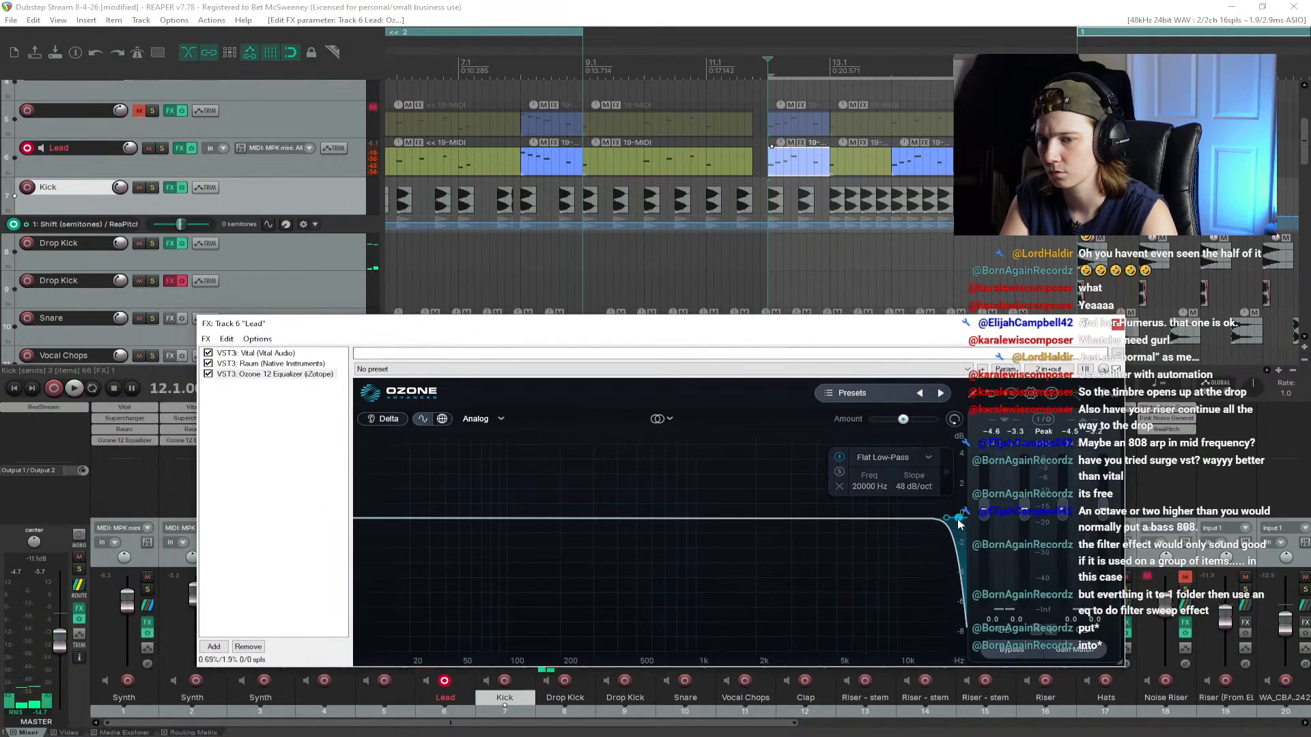
{"action": "left_click", "coordinate": [314, 172]}
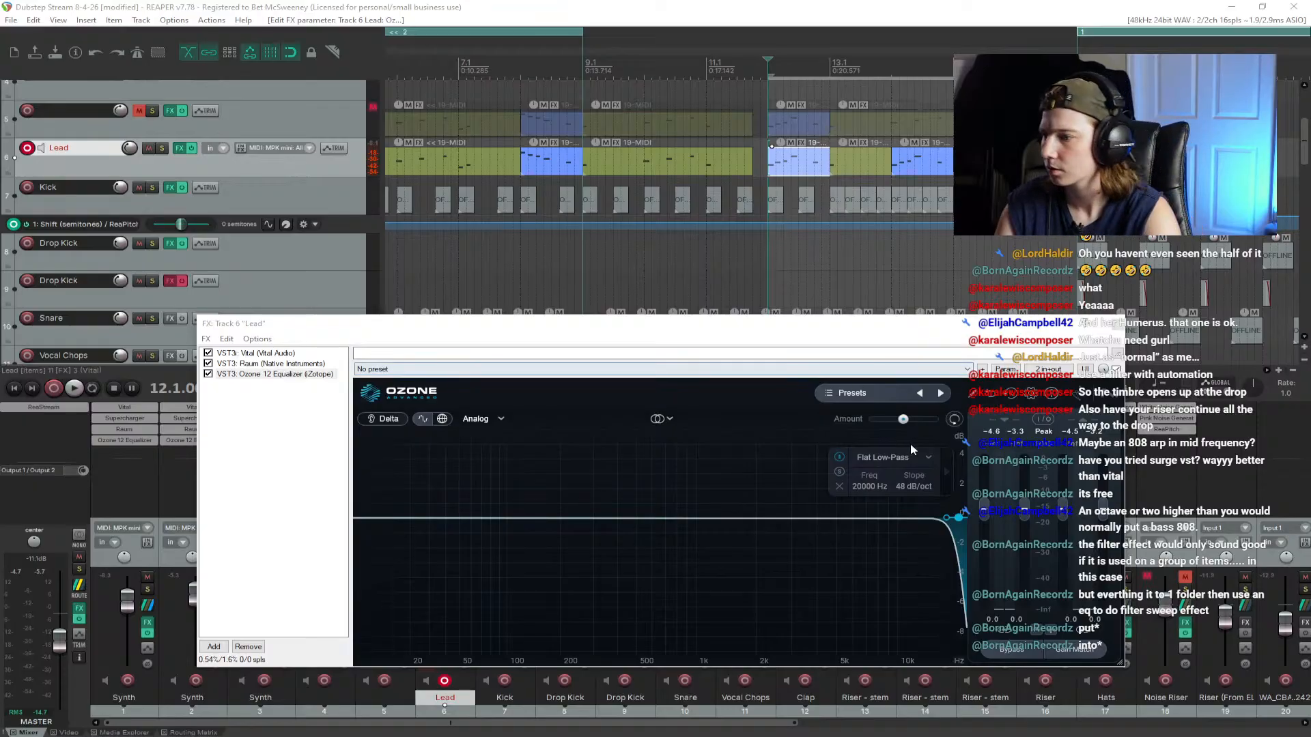
{"action": "left_click", "coordinate": [308, 191]}
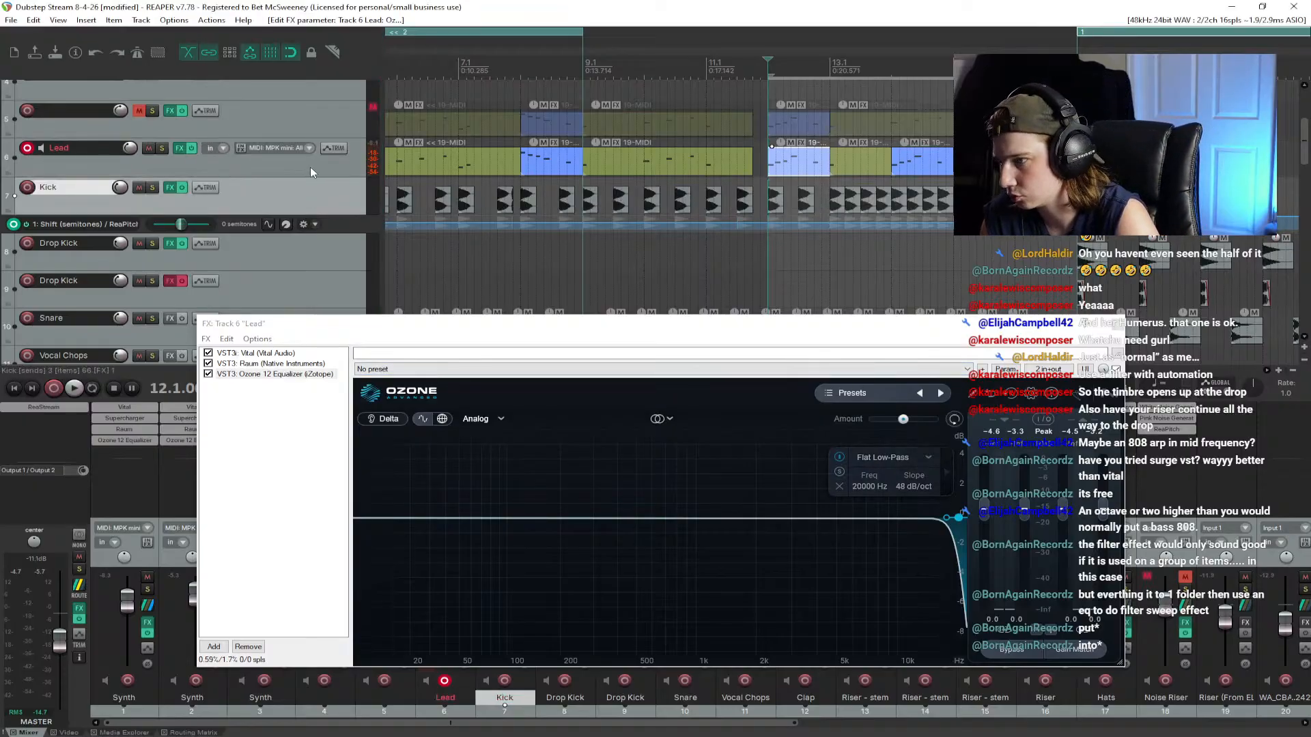
{"action": "left_click", "coordinate": [310, 167]}
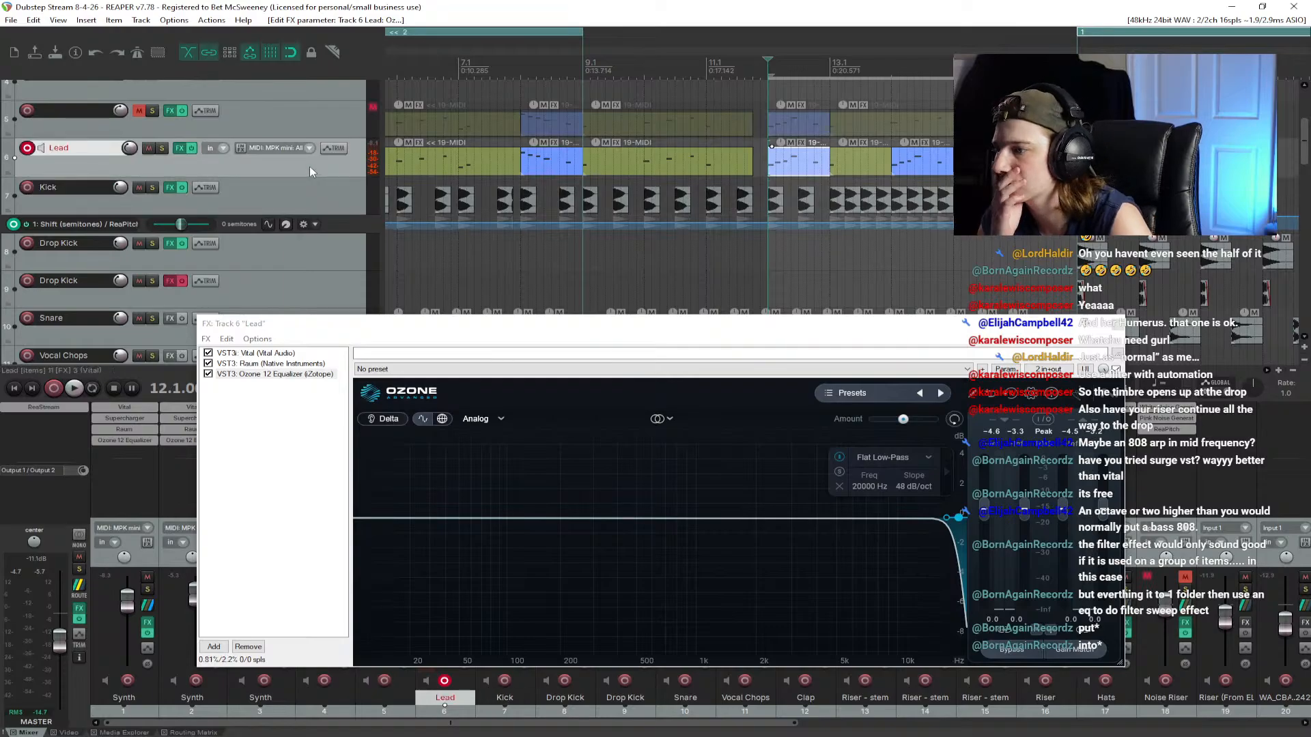
{"action": "right_click", "coordinate": [266, 163]}
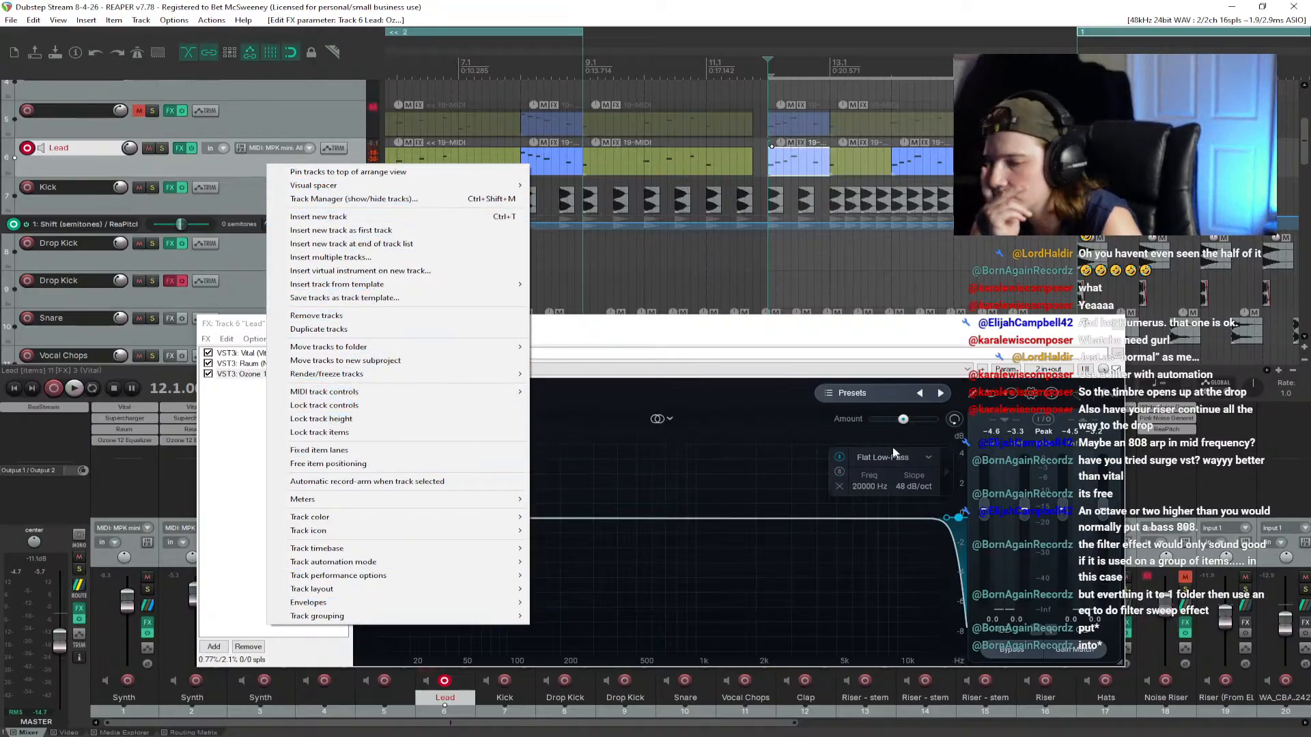
{"action": "left_click", "coordinate": [960, 523]}
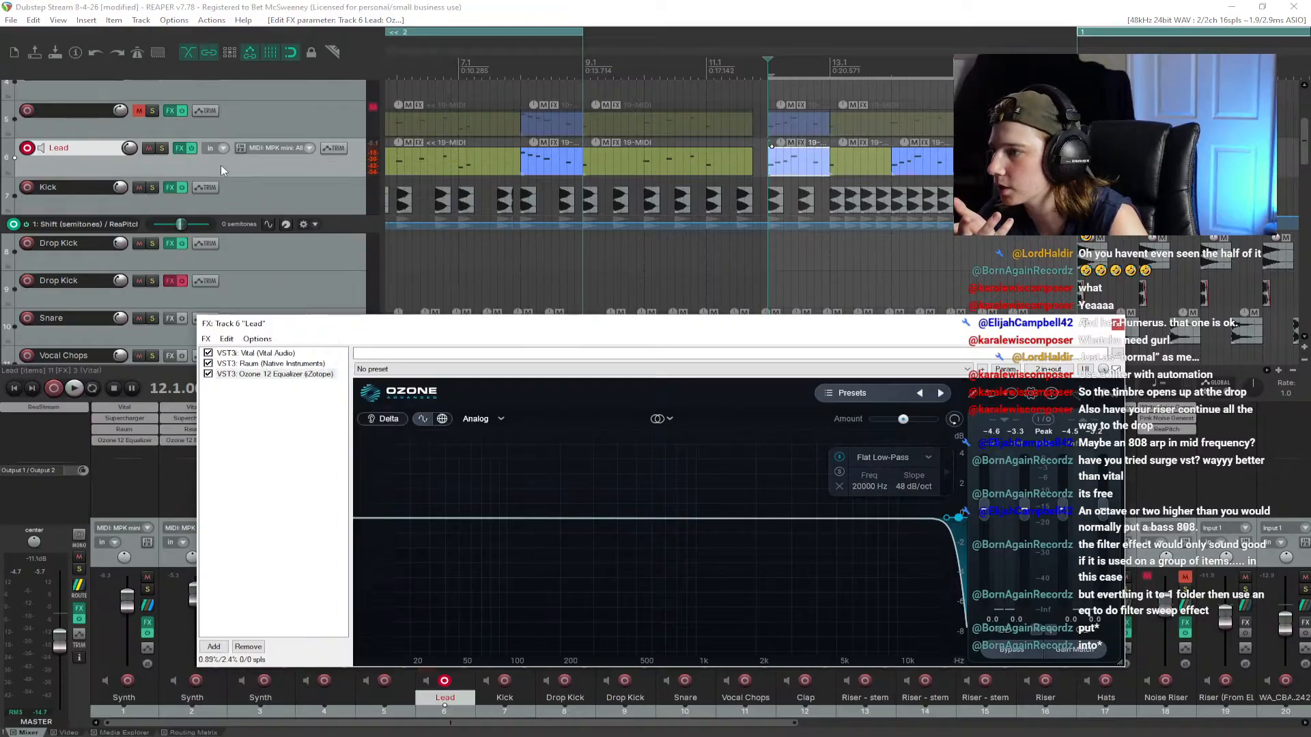
Step: Activate the Lead's EQ: Stereo/Main Frequency 1 envelope and move the envelope list out of the way
{"action": "left_click", "coordinate": [341, 148]}
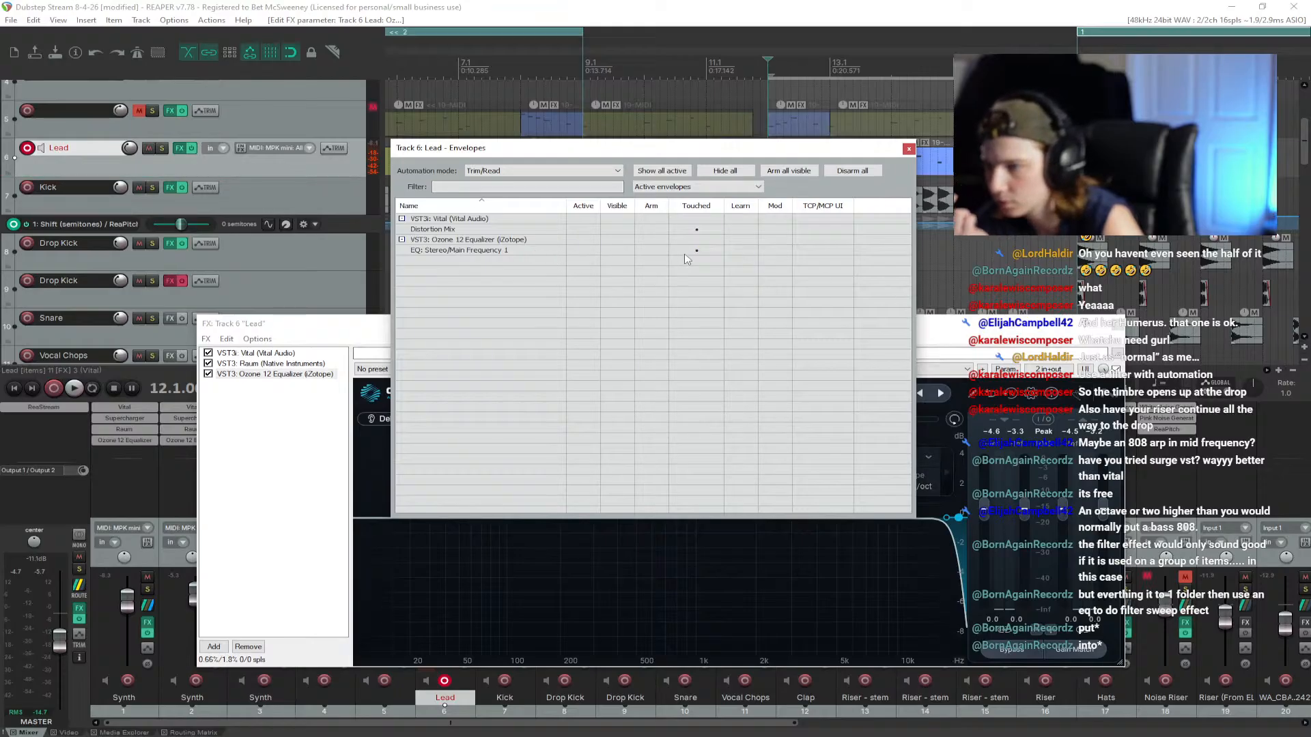
{"action": "left_click", "coordinate": [584, 251]}
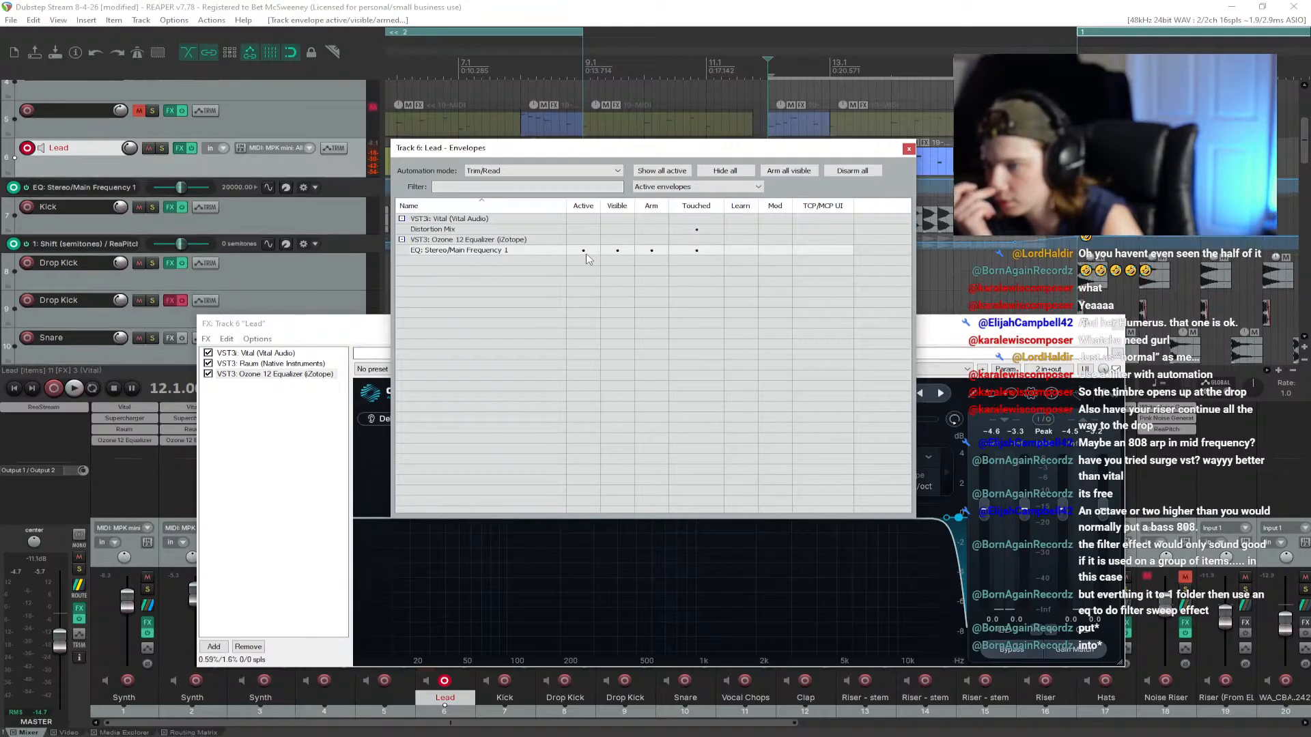
{"action": "left_click_drag", "start_coordinate": [852, 151], "coordinate": [852, 419]}
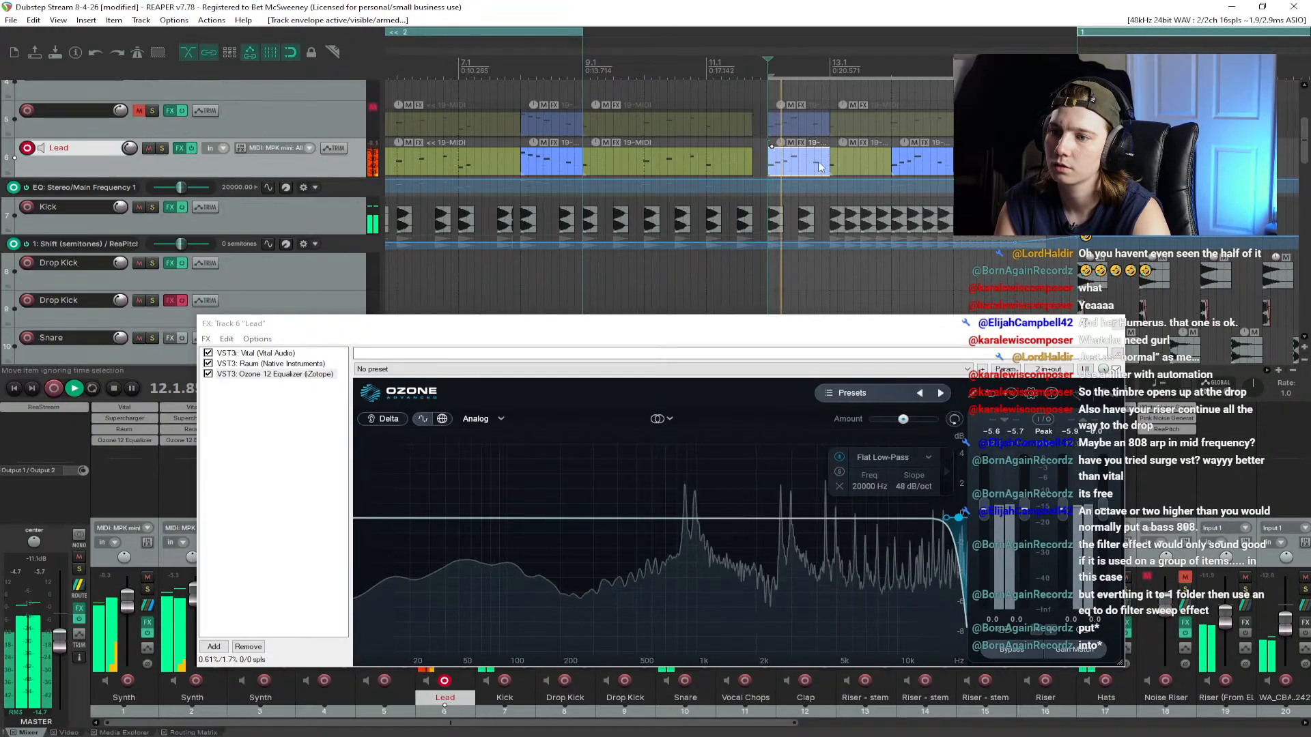
Step: Listen from 12.1.00, try setting the Kick's Shift envelope to -1 semitones, and undo back through the Lead's equalizer envelope activation
{"action": "key", "text": "space"}
{"action": "left_click_drag", "start_coordinate": [1015, 243], "coordinate": [830, 268]}
{"action": "key", "text": "space"}
{"action": "key", "text": "space"}
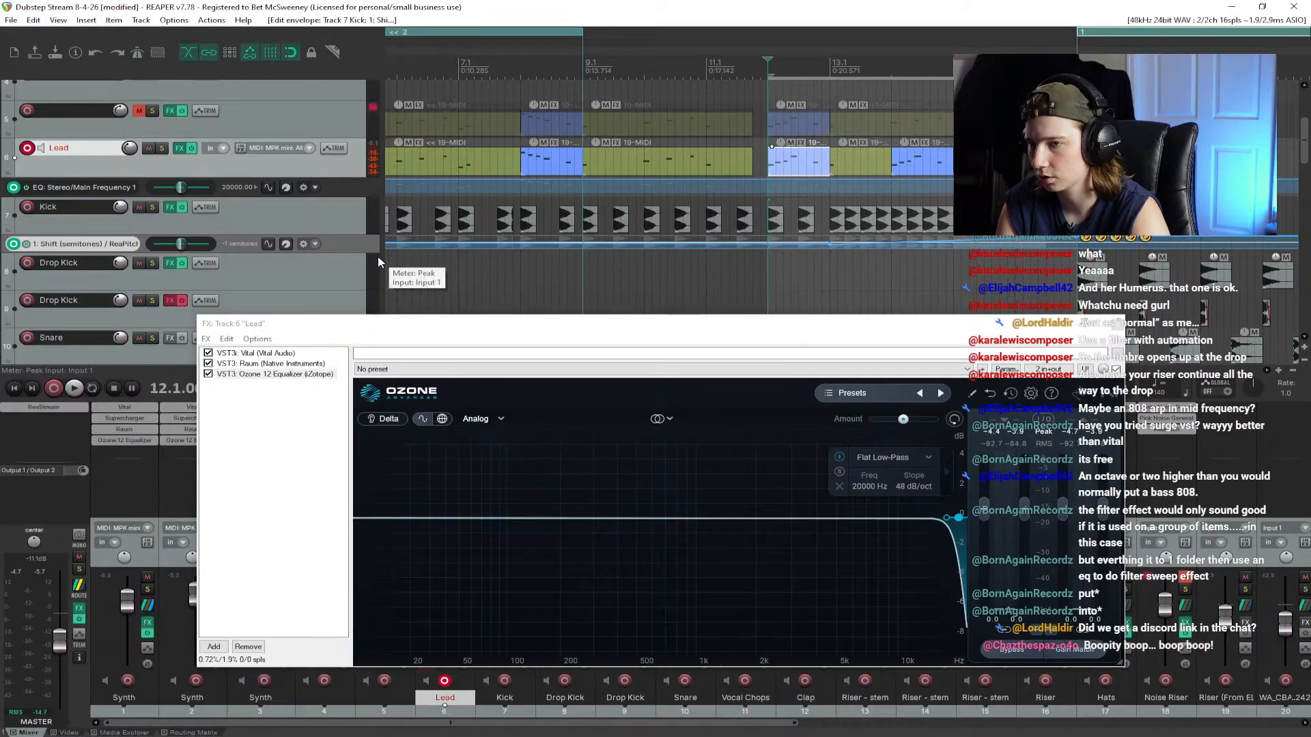
{"action": "key", "text": "ctrl+z"}
{"action": "key", "text": "ctrl+z"}
{"action": "key", "text": "ctrl+z"}
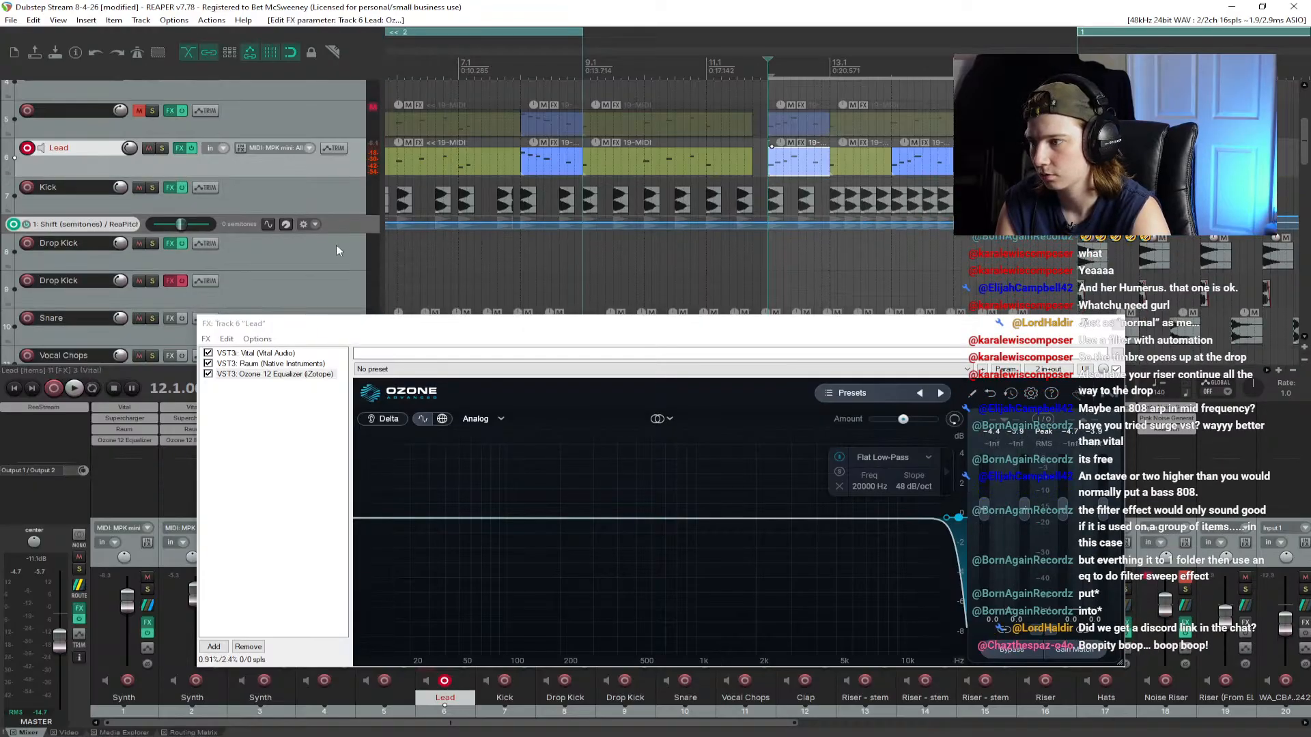
Step: Hide the Kick track's ReaPitch Shift (semitones) envelope and close its envelope list
{"action": "left_click", "coordinate": [320, 201]}
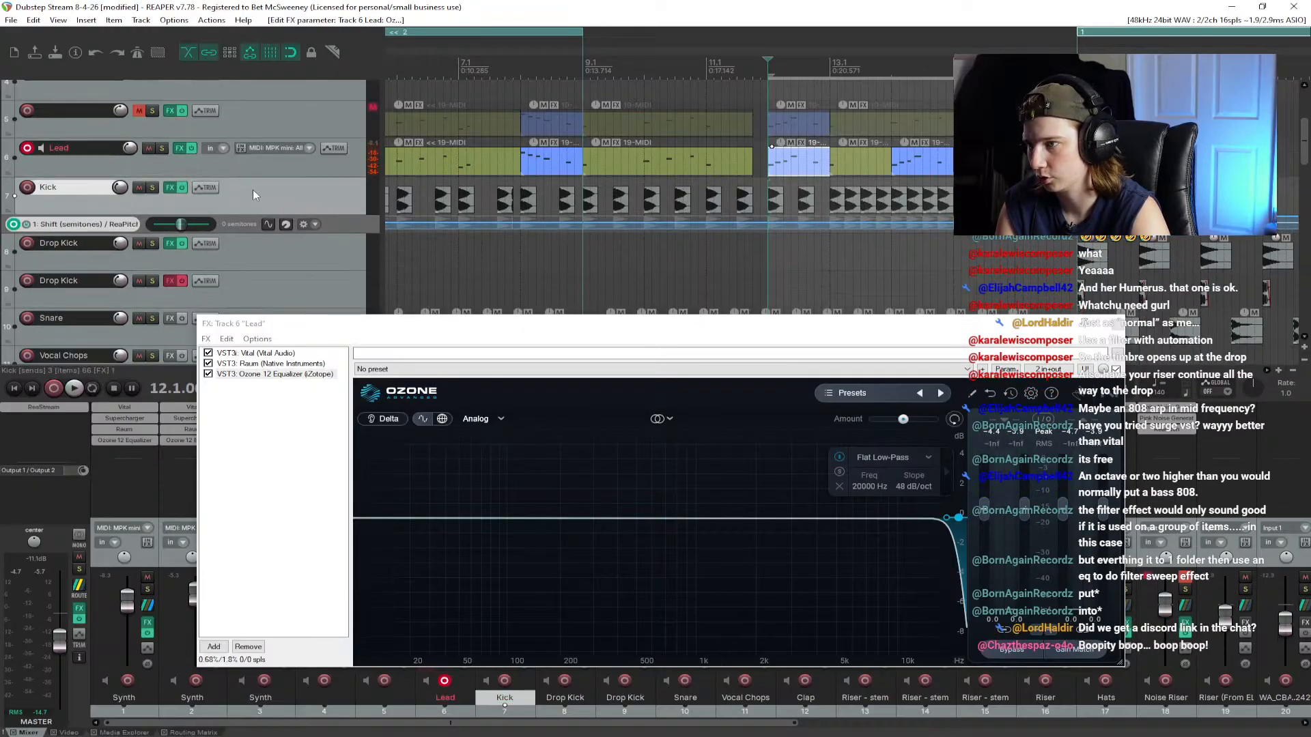
{"action": "left_click", "coordinate": [205, 187]}
{"action": "left_click", "coordinate": [582, 269]}
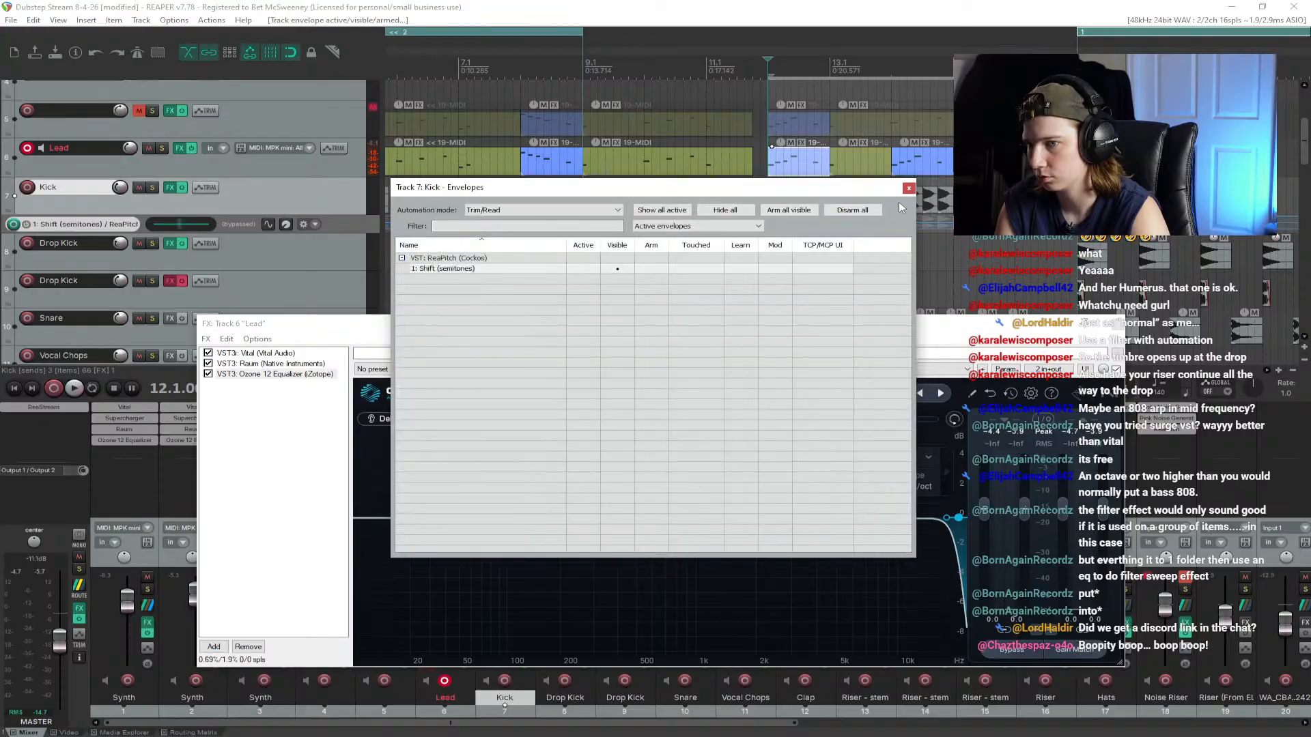
{"action": "left_click", "coordinate": [908, 187]}
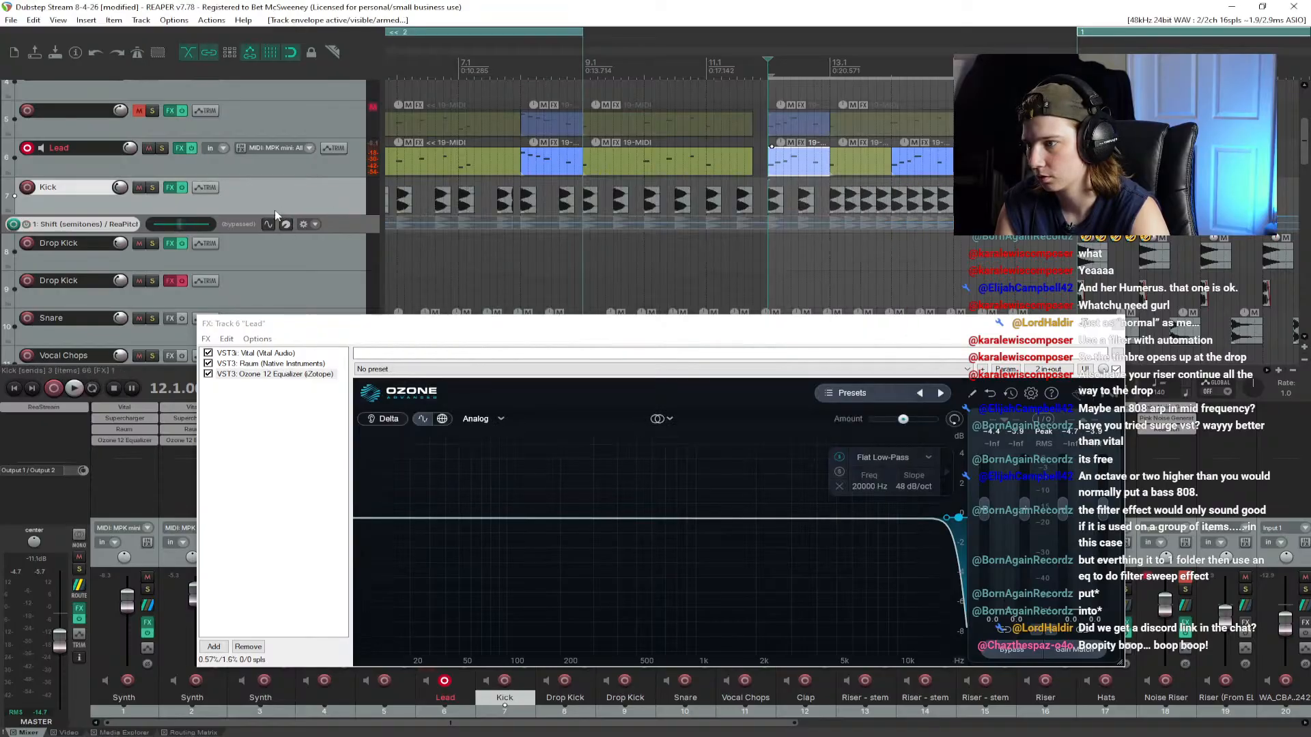
{"action": "left_click", "coordinate": [205, 187]}
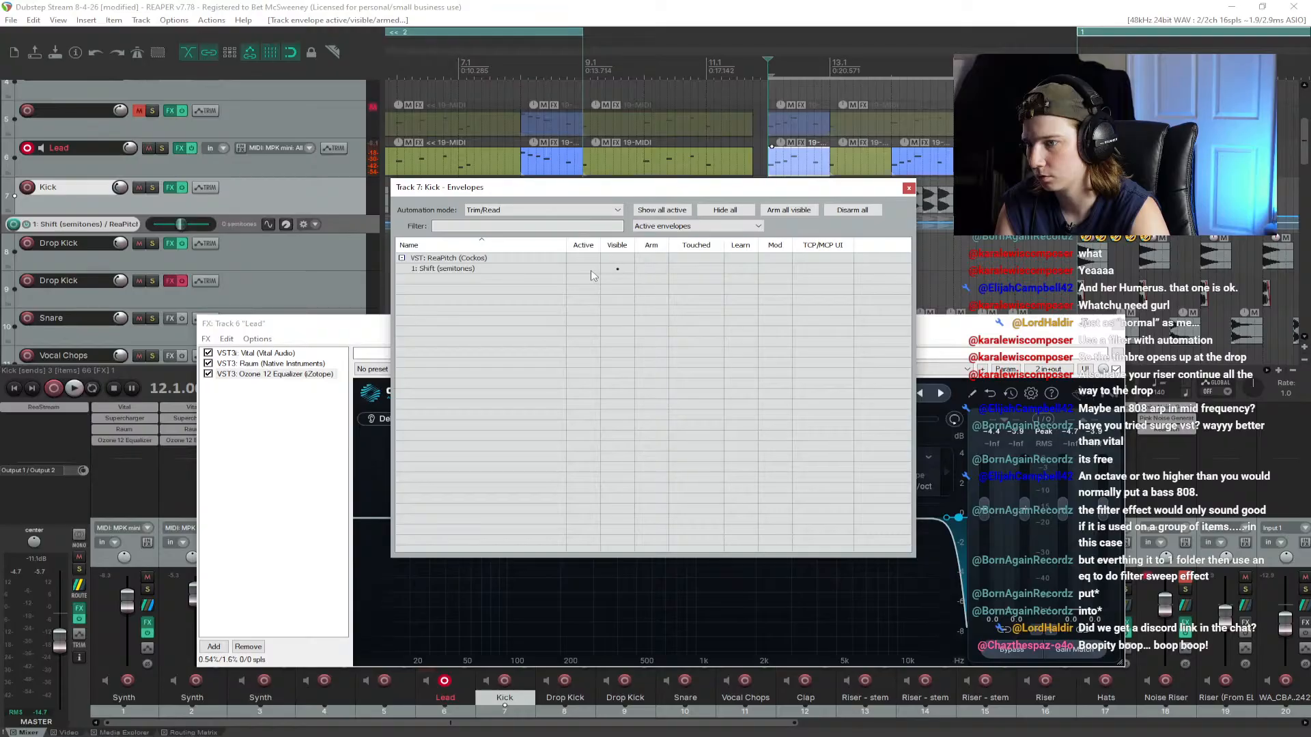
{"action": "left_click", "coordinate": [588, 271]}
{"action": "left_click", "coordinate": [619, 271]}
{"action": "left_click", "coordinate": [908, 188]}
Step: Play briefly from 12.1.00, select the Lead track and check its envelope list
{"action": "key", "text": "space"}
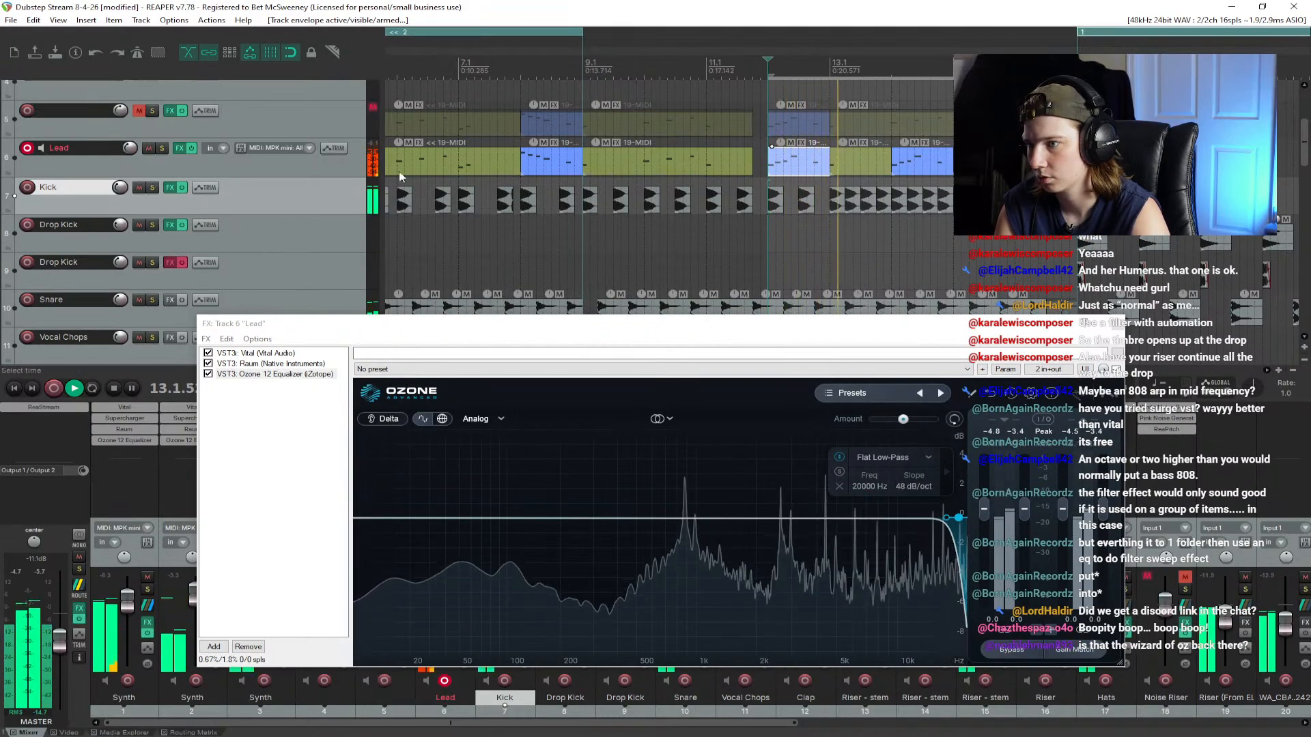
{"action": "left_click", "coordinate": [298, 166]}
{"action": "key", "text": "space"}
{"action": "left_click", "coordinate": [334, 151]}
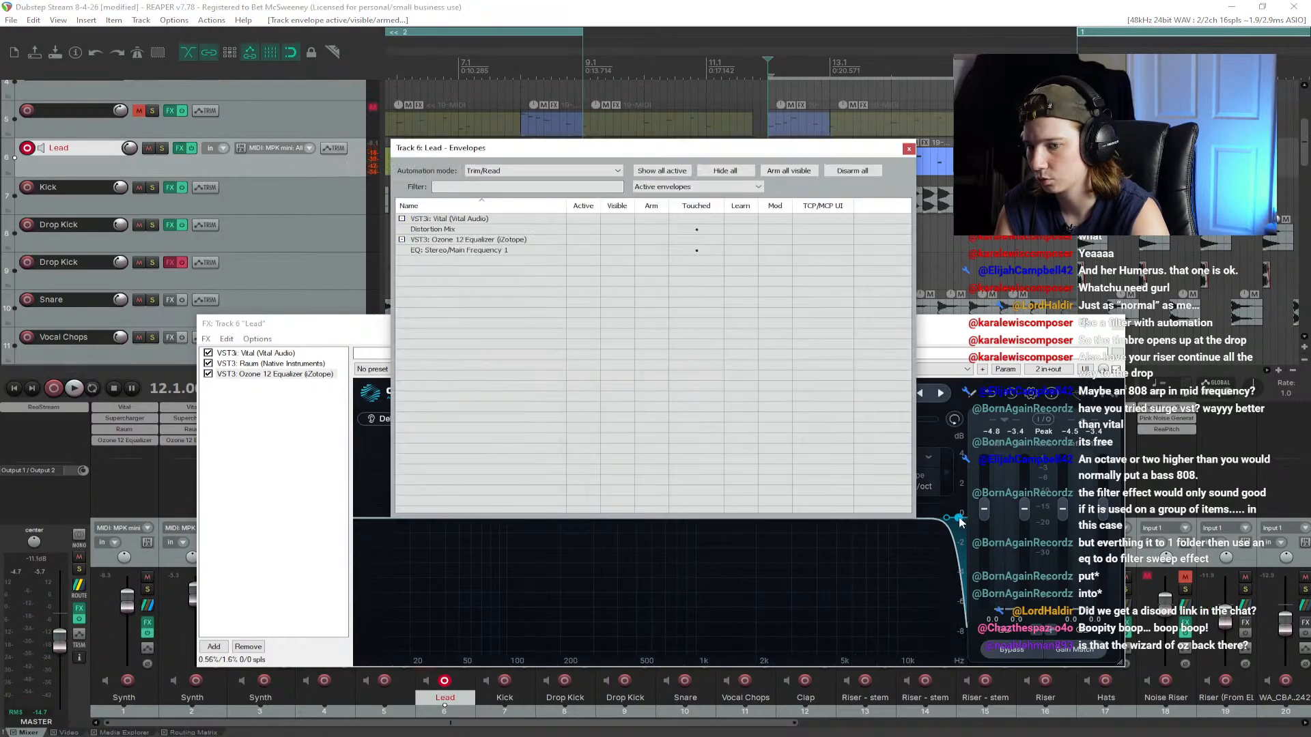
{"action": "key", "text": "Escape"}
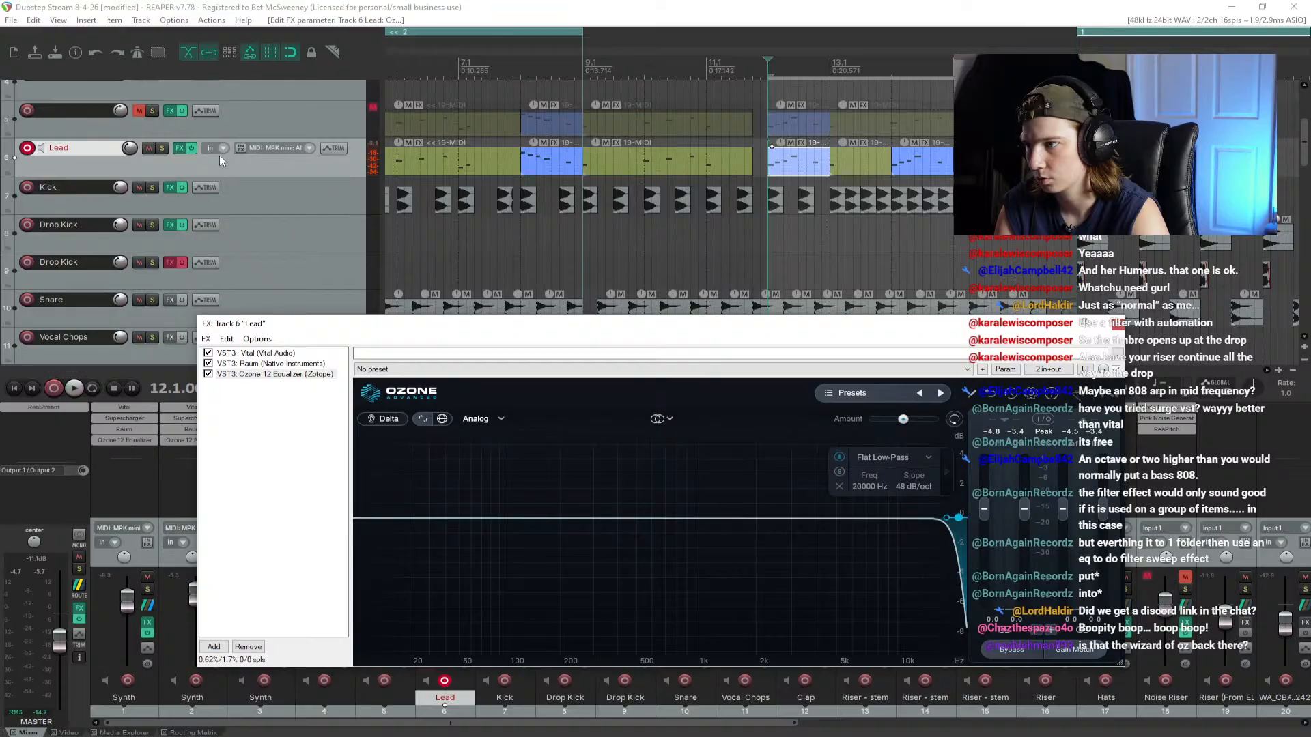
Step: Try to add envelope points on the Lead track, including once more with its effects window closed
{"action": "left_click", "coordinate": [334, 149]}
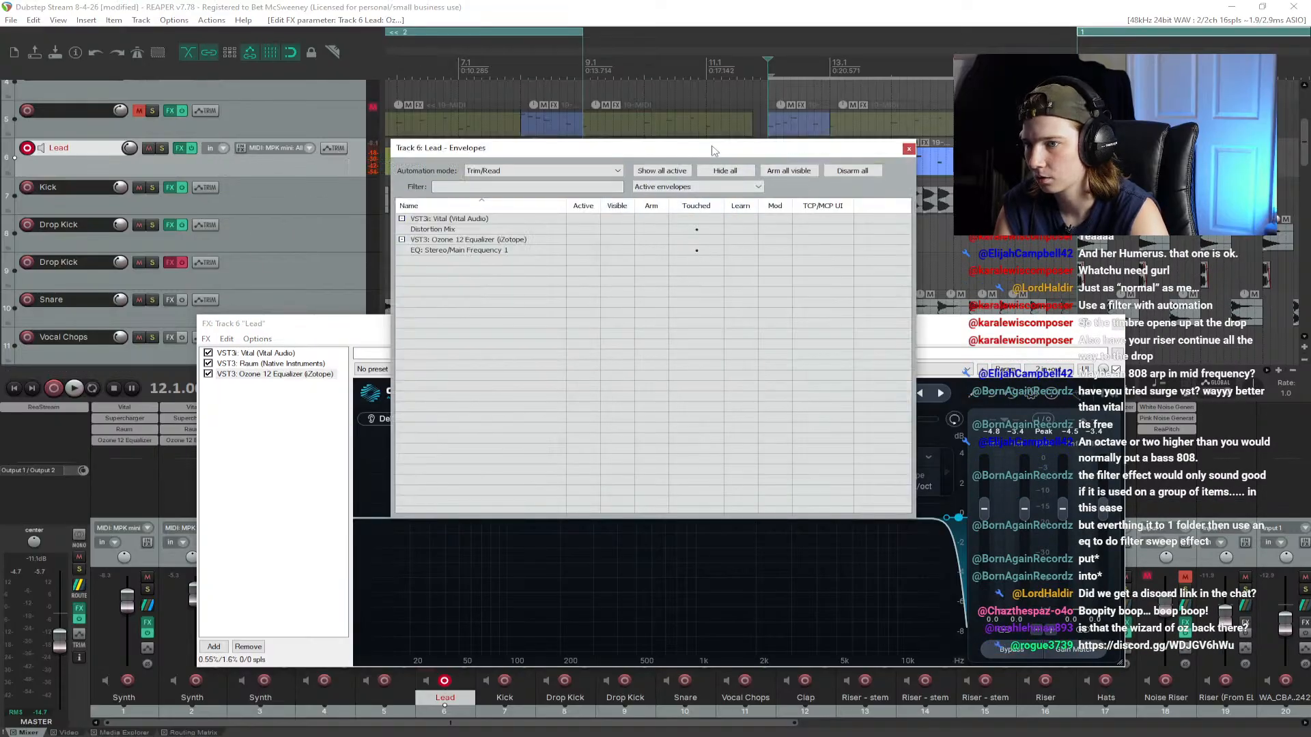
{"action": "left_click_drag", "start_coordinate": [710, 150], "coordinate": [773, 152]}
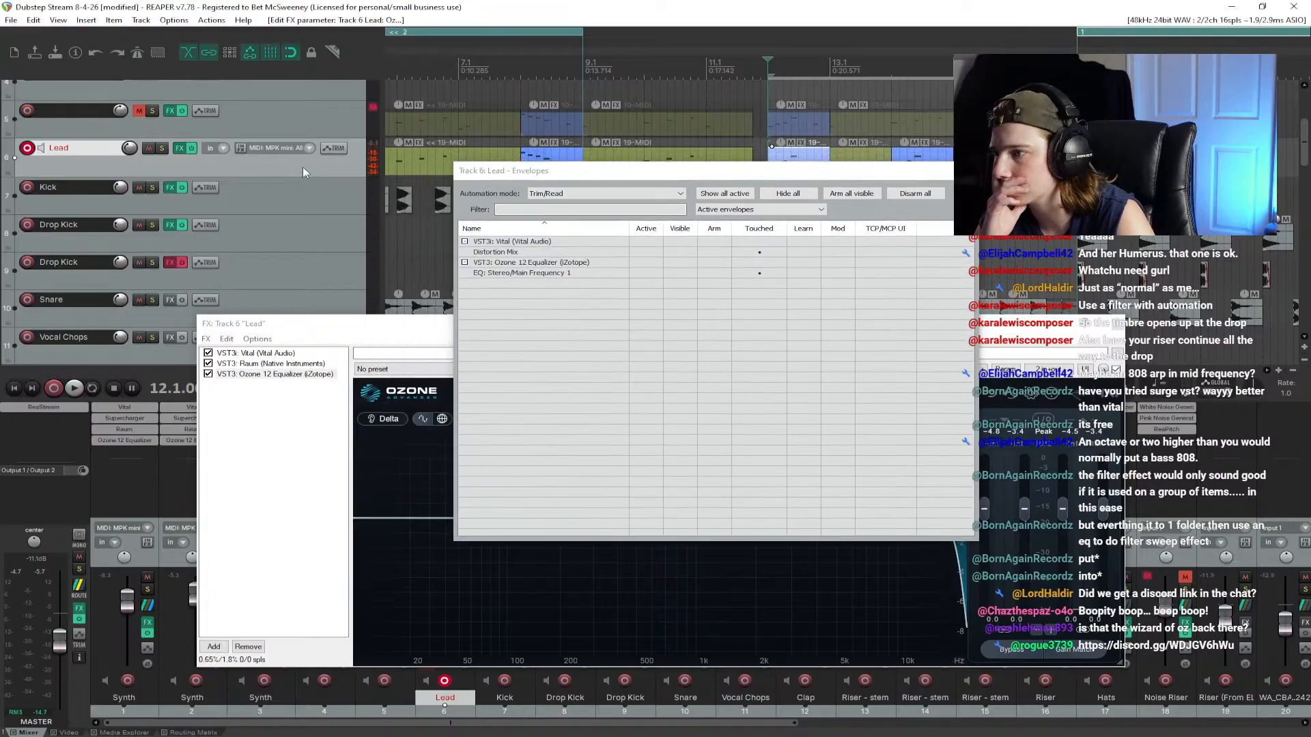
{"action": "key", "text": "Escape"}
{"action": "key", "text": "ctrl+shift+e"}
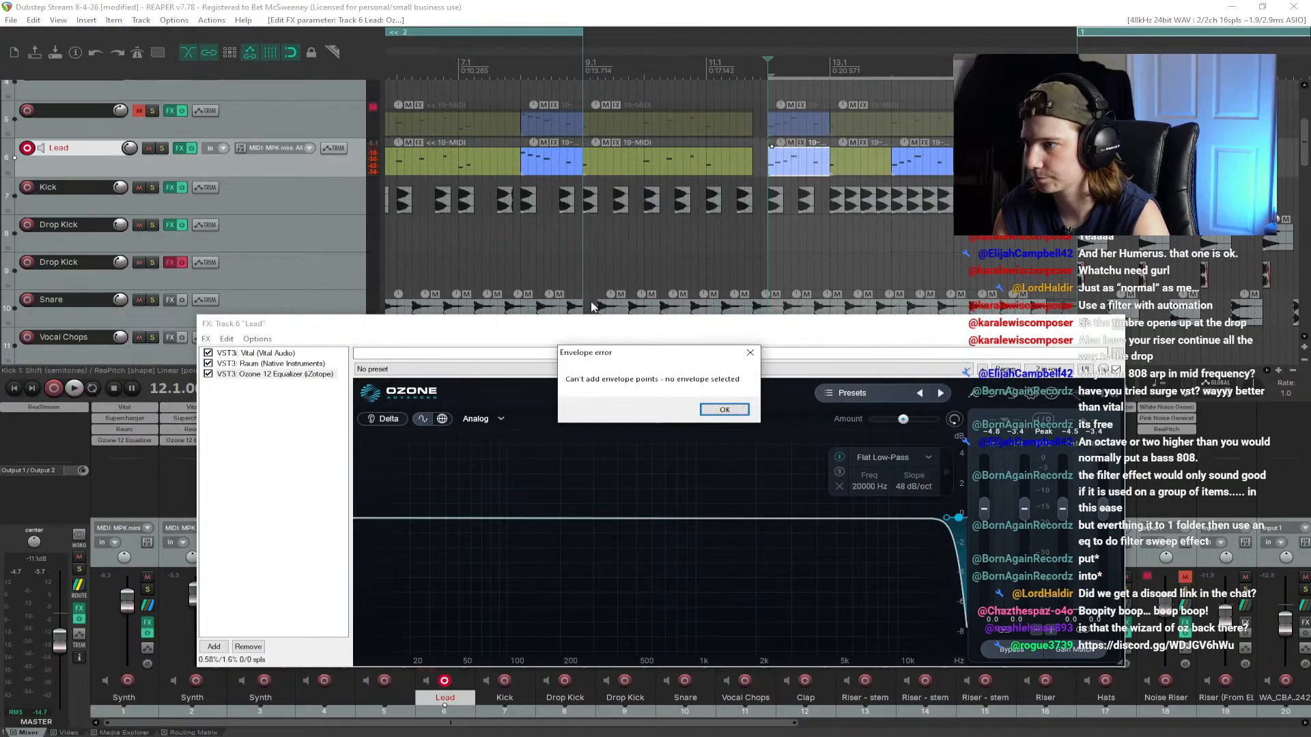
{"action": "left_click", "coordinate": [734, 413]}
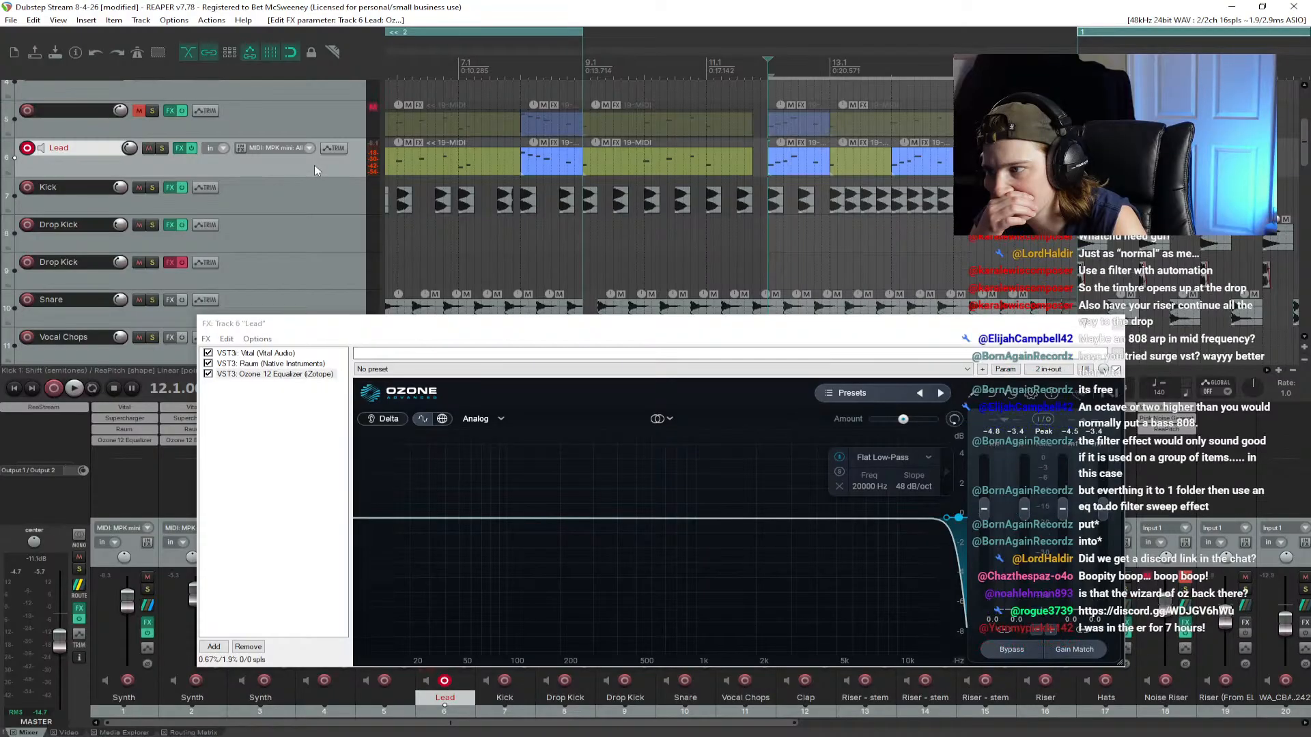
{"action": "left_click", "coordinate": [1113, 324]}
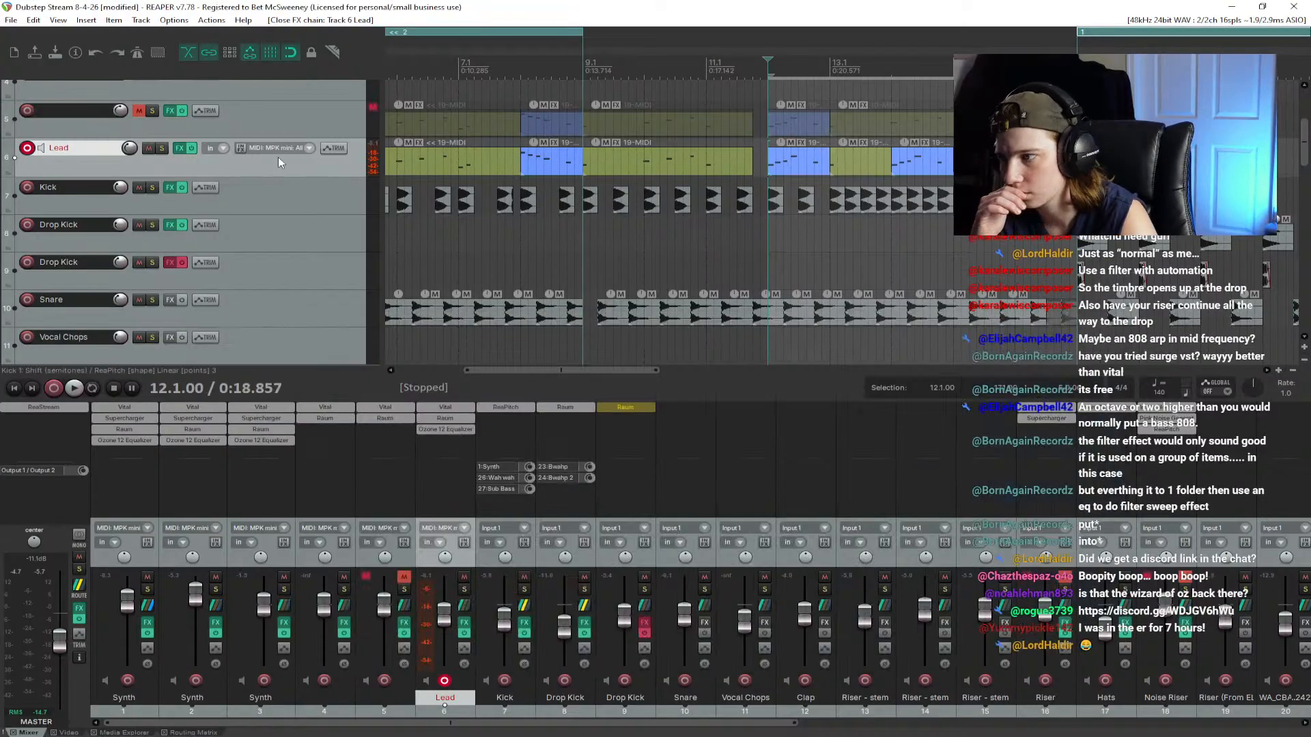
{"action": "key", "text": "ctrl+shift+e"}
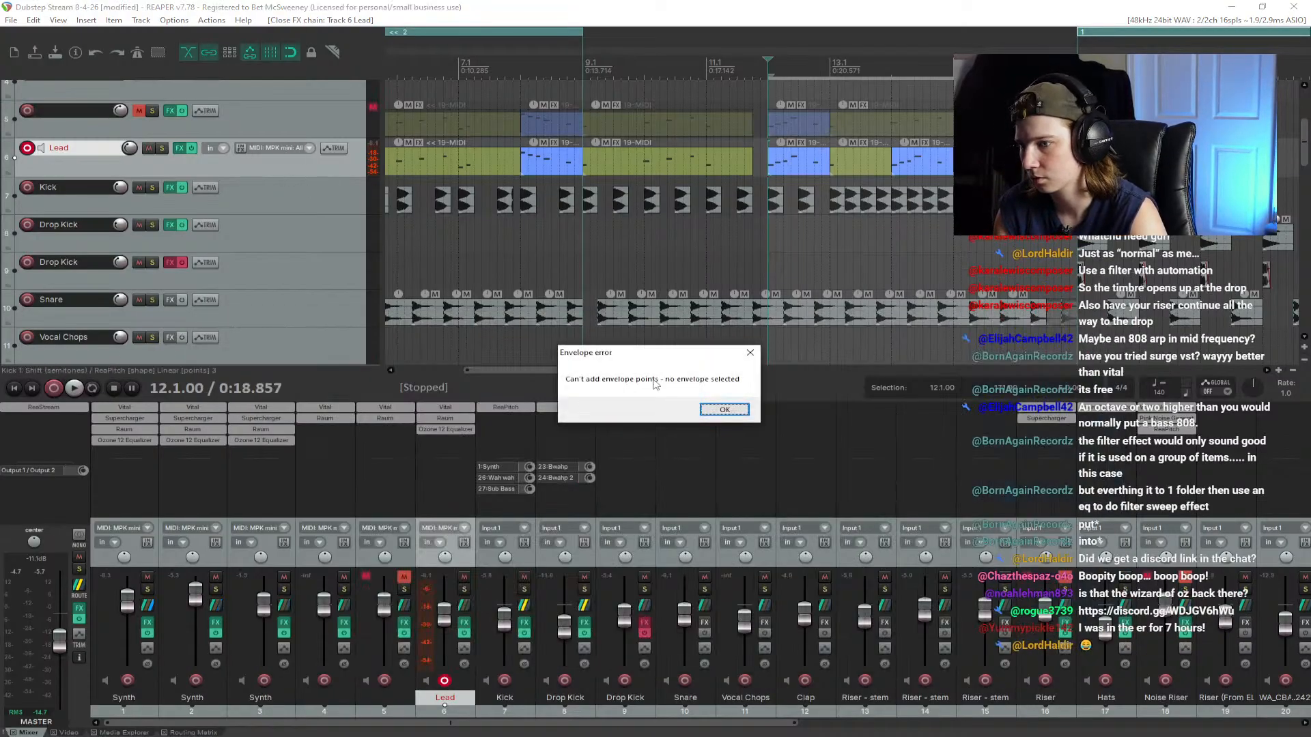
{"action": "left_click", "coordinate": [725, 410]}
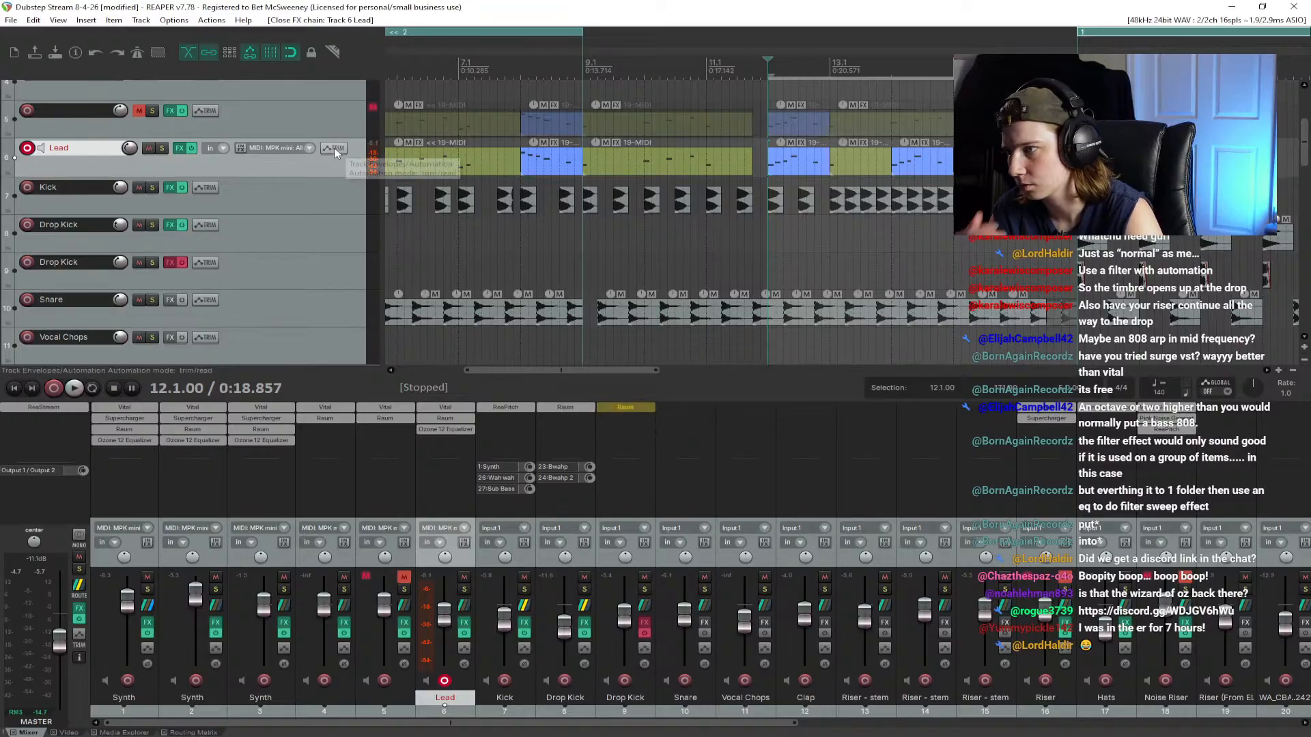
Step: Reopen the Lead's effects chain and activate, show and arm its EQ: Stereo/Main Frequency 1 envelope
{"action": "left_click", "coordinate": [334, 147]}
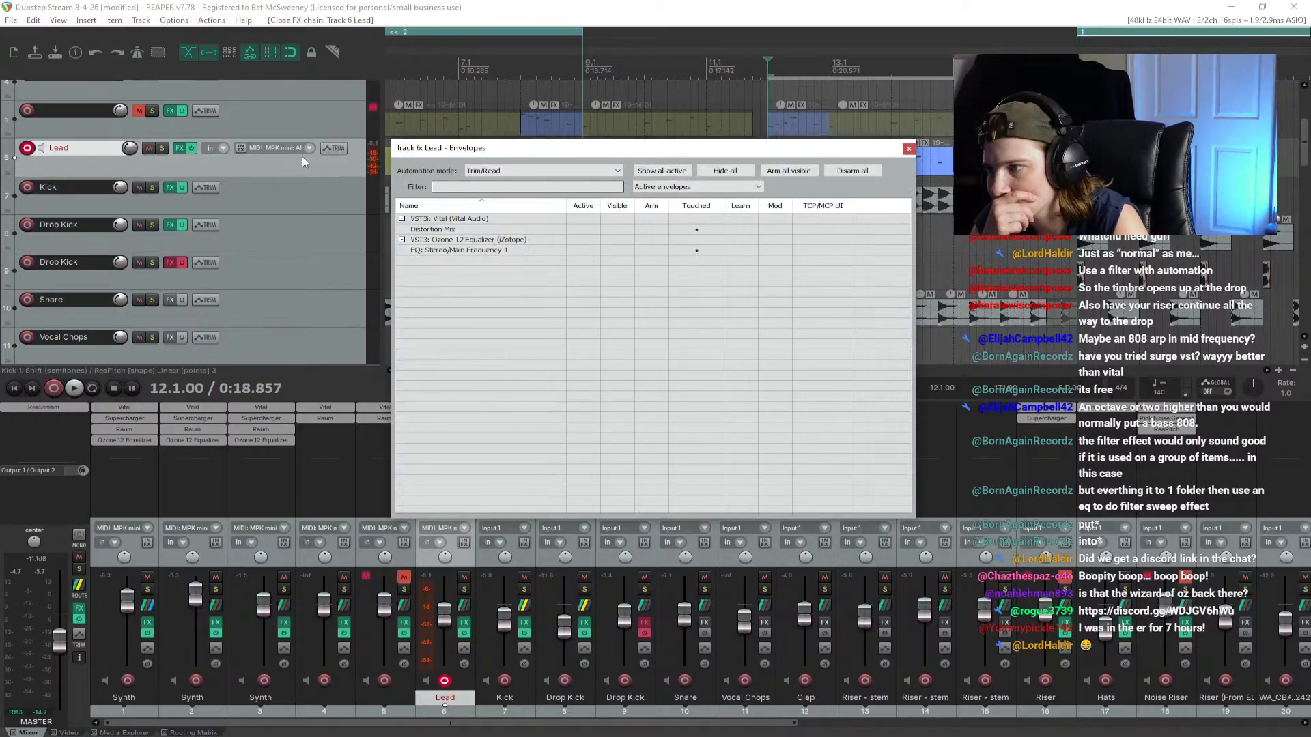
{"action": "left_click", "coordinate": [181, 148]}
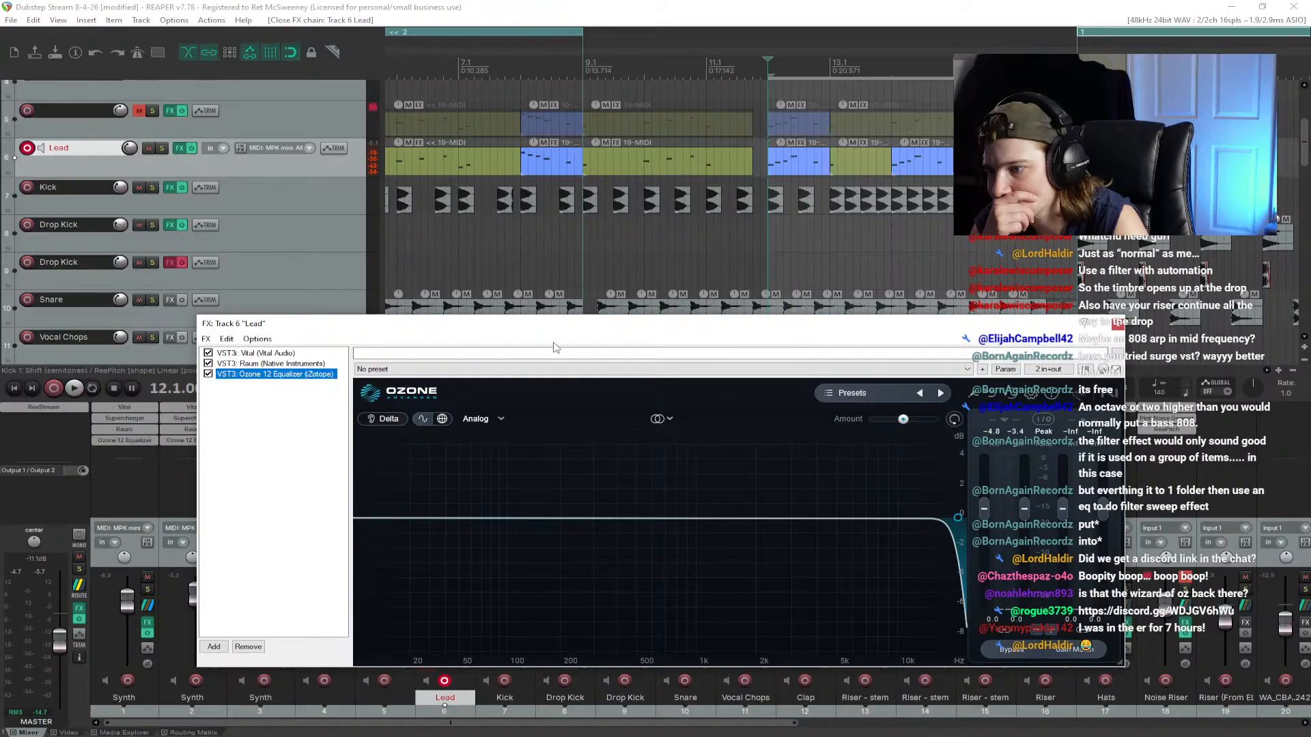
{"action": "left_click", "coordinate": [959, 437]}
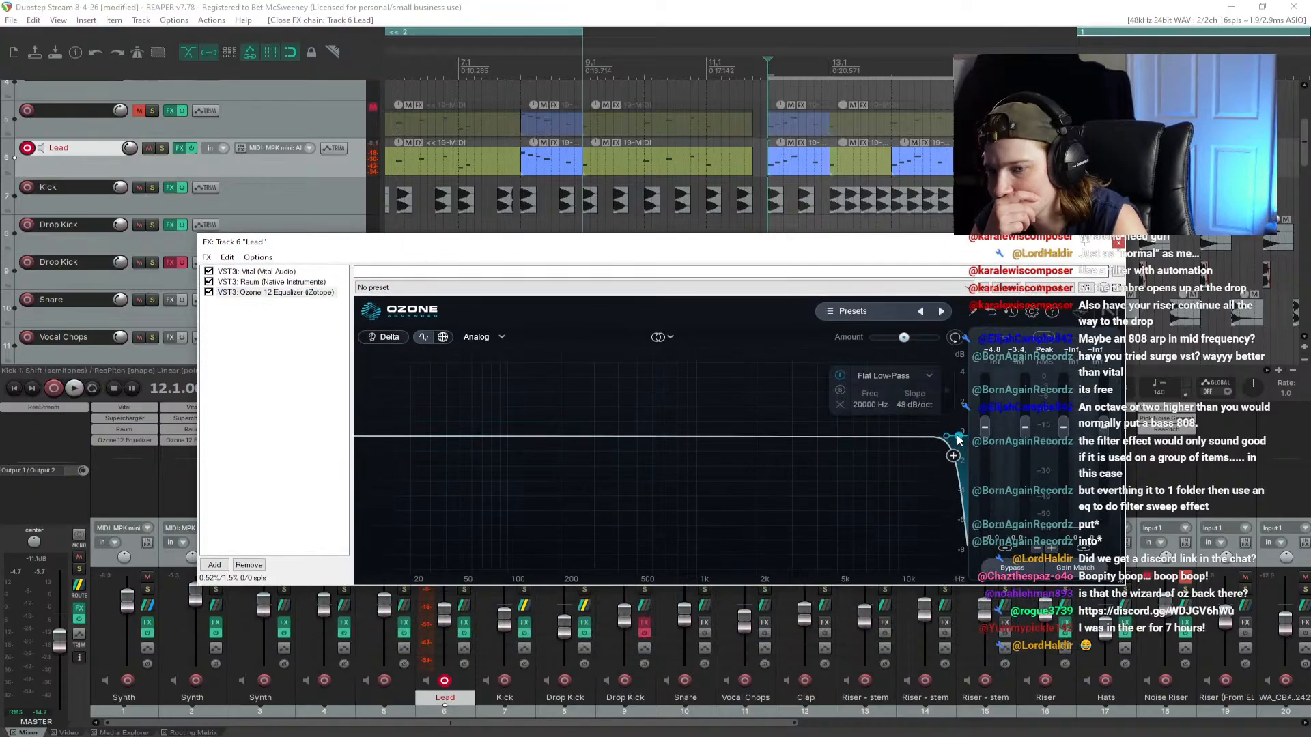
{"action": "left_click", "coordinate": [340, 149]}
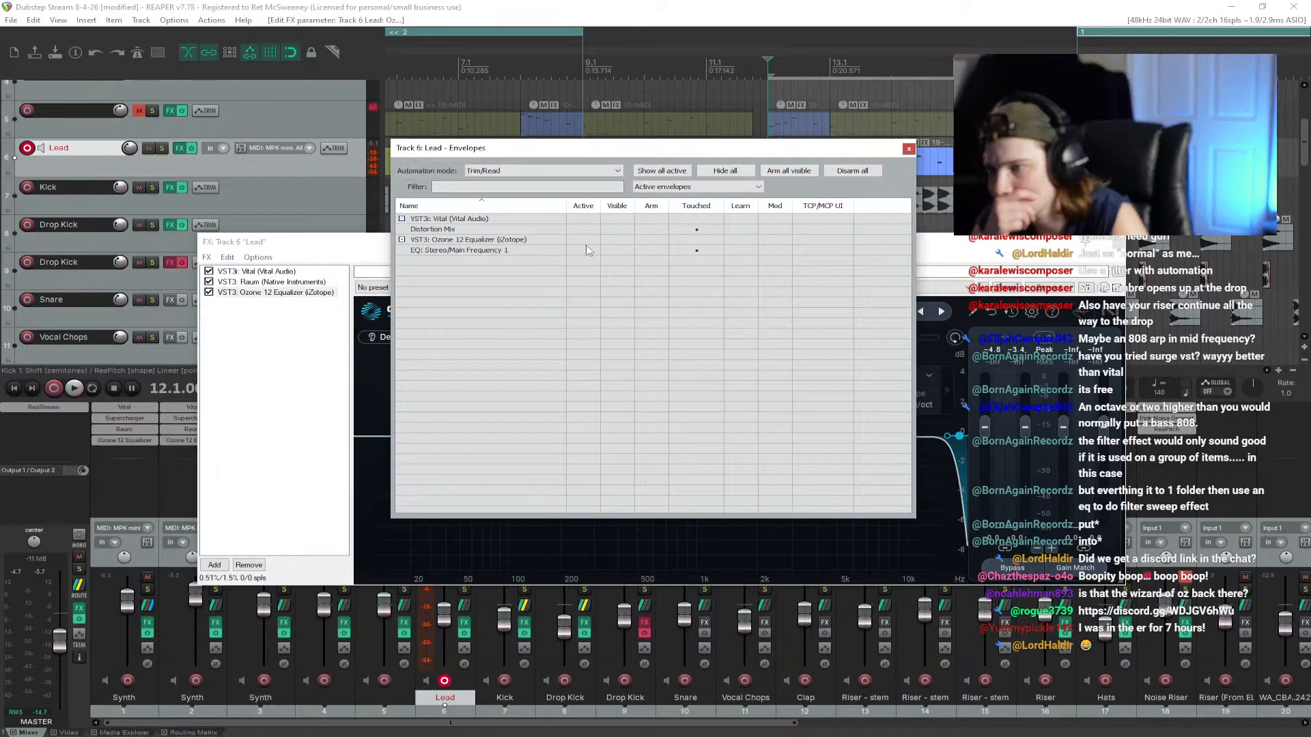
{"action": "left_click", "coordinate": [651, 250]}
{"action": "left_click_drag", "start_coordinate": [664, 155], "coordinate": [712, 339]}
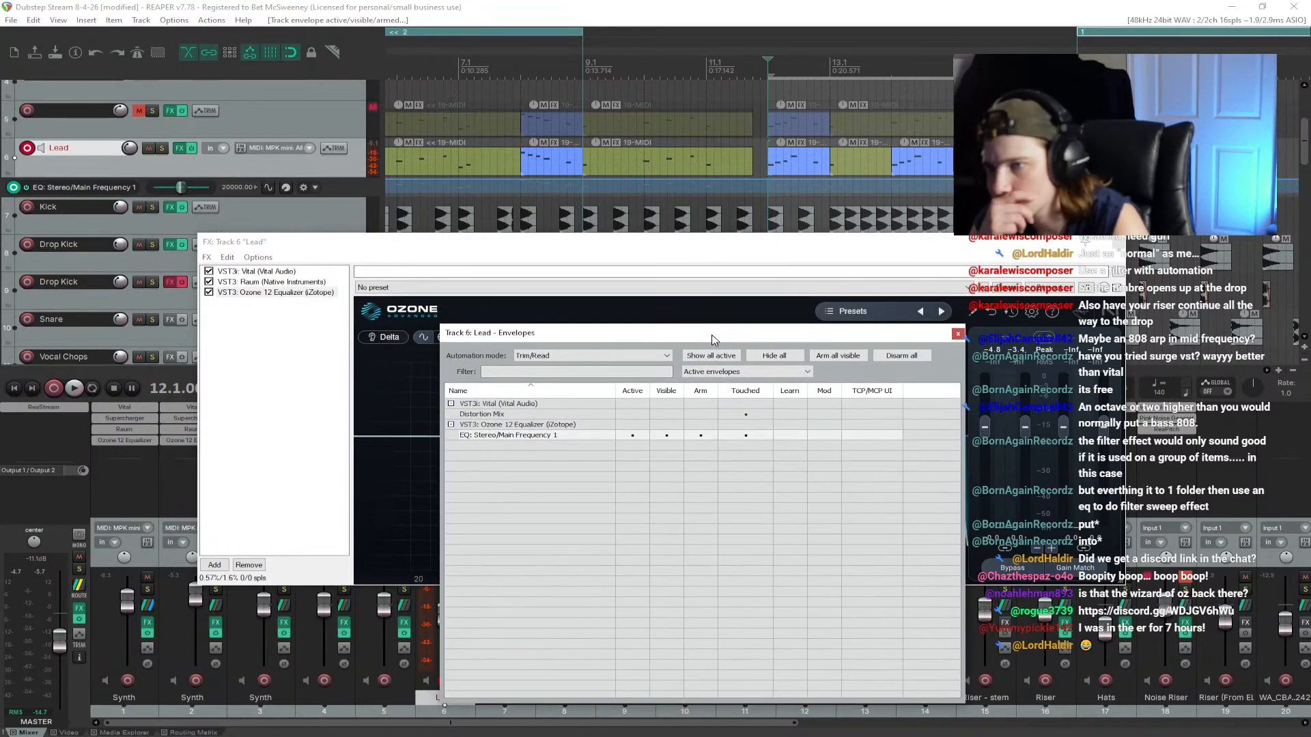
{"action": "left_click", "coordinate": [958, 334]}
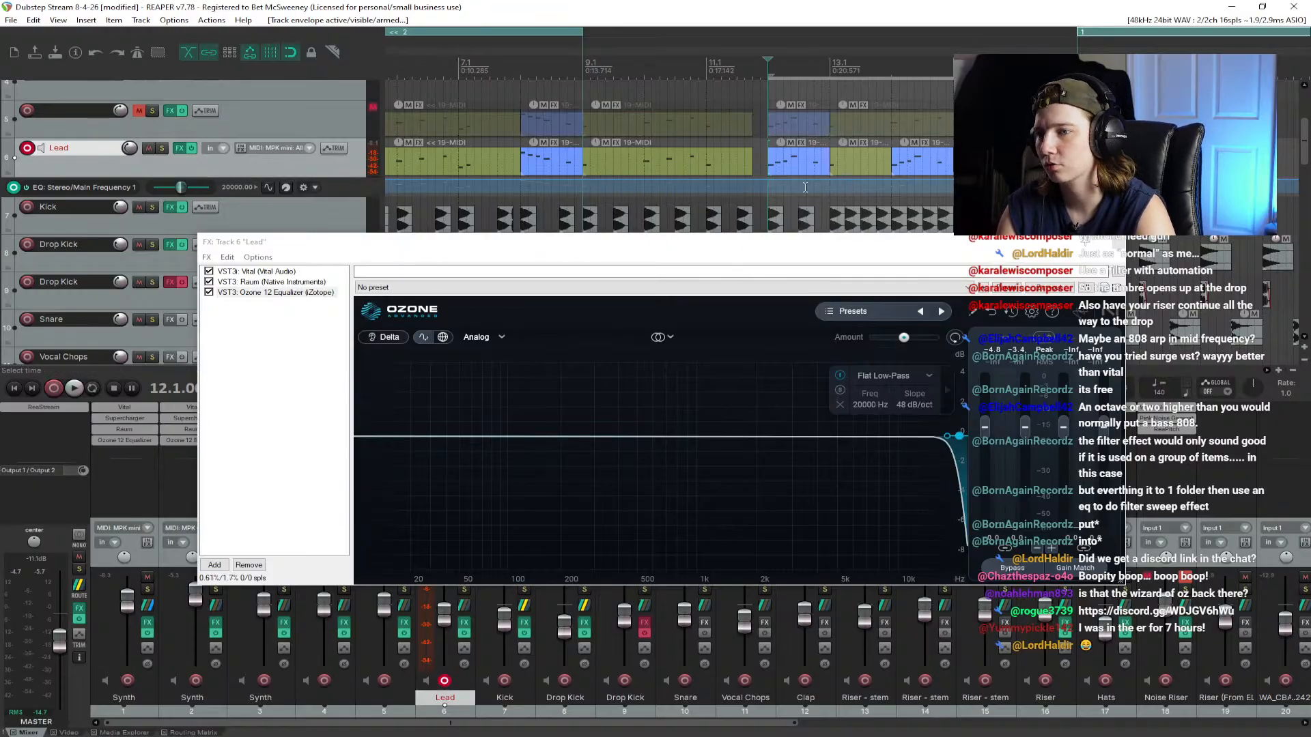
Step: Shape the Lead's EQ frequency envelope to dip to about 1319 Hz at 12.1.00 and rise toward a point at 17.1.00
{"action": "left_click", "coordinate": [770, 183]}
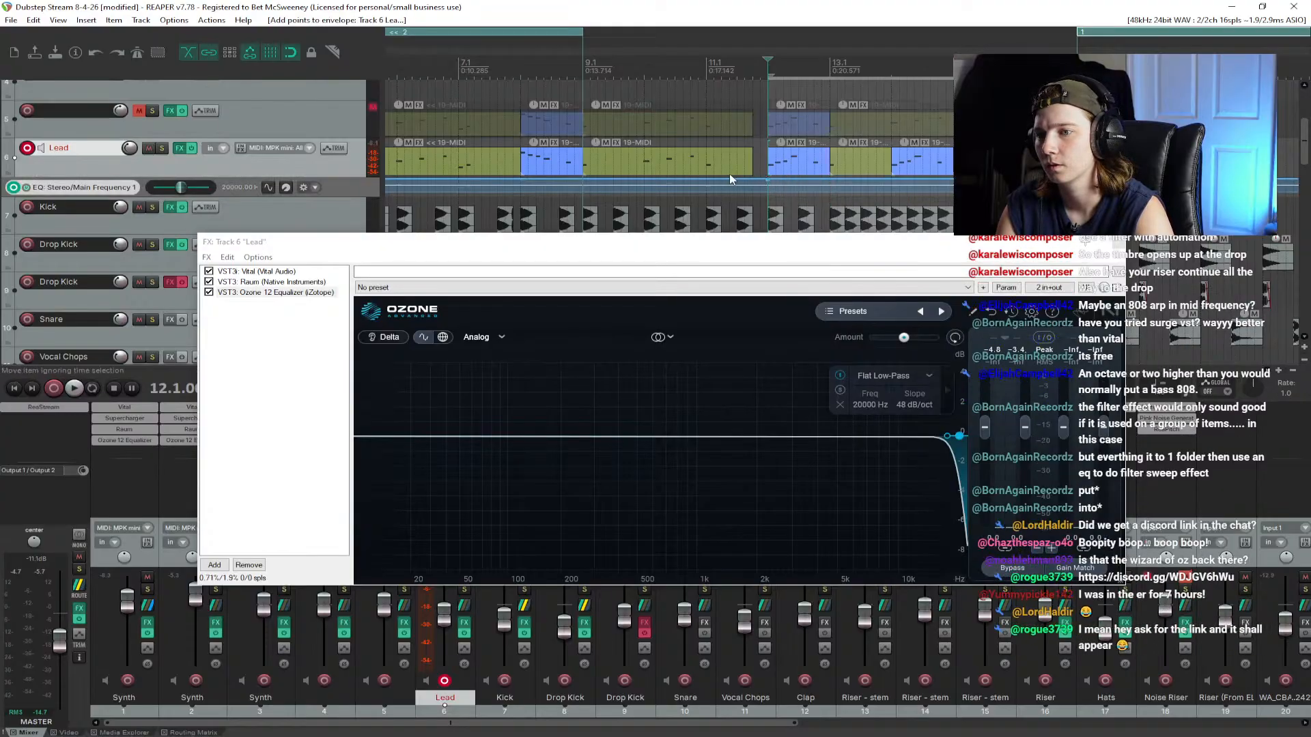
{"action": "left_click", "coordinate": [752, 179]}
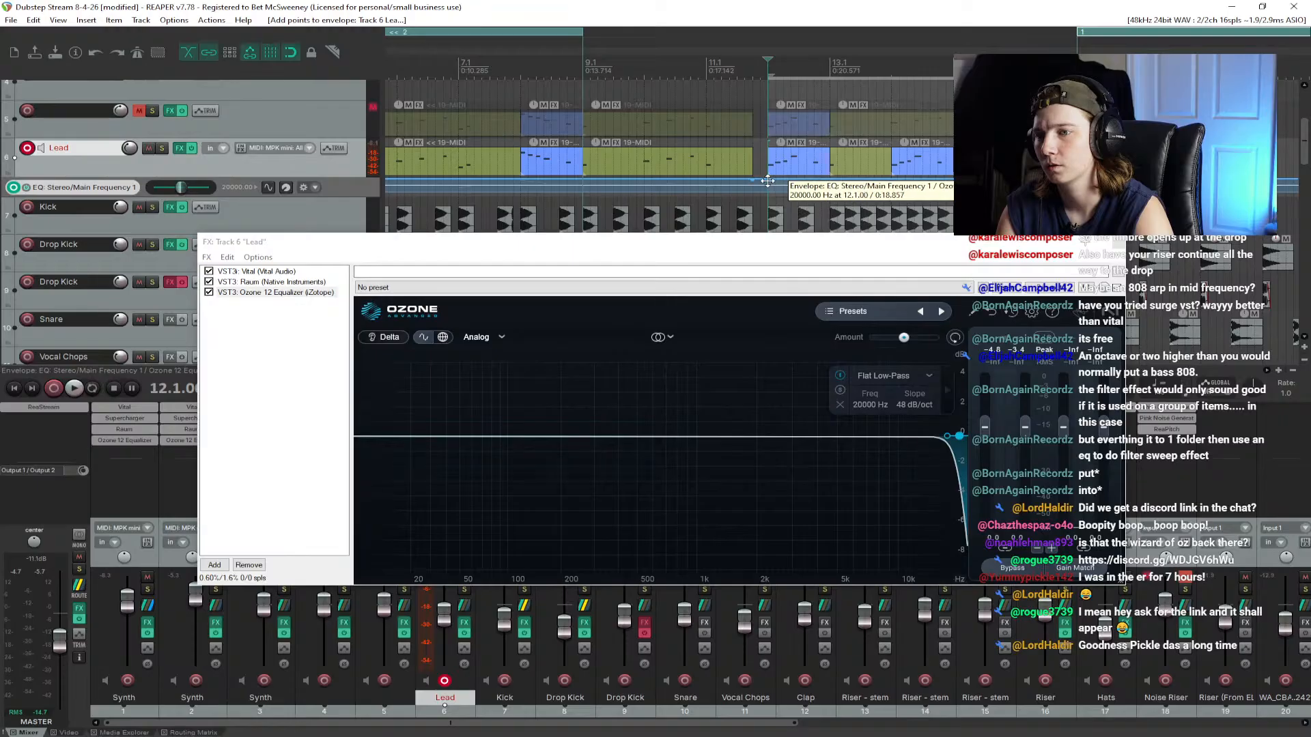
{"action": "left_click_drag", "start_coordinate": [768, 180], "coordinate": [806, 236]}
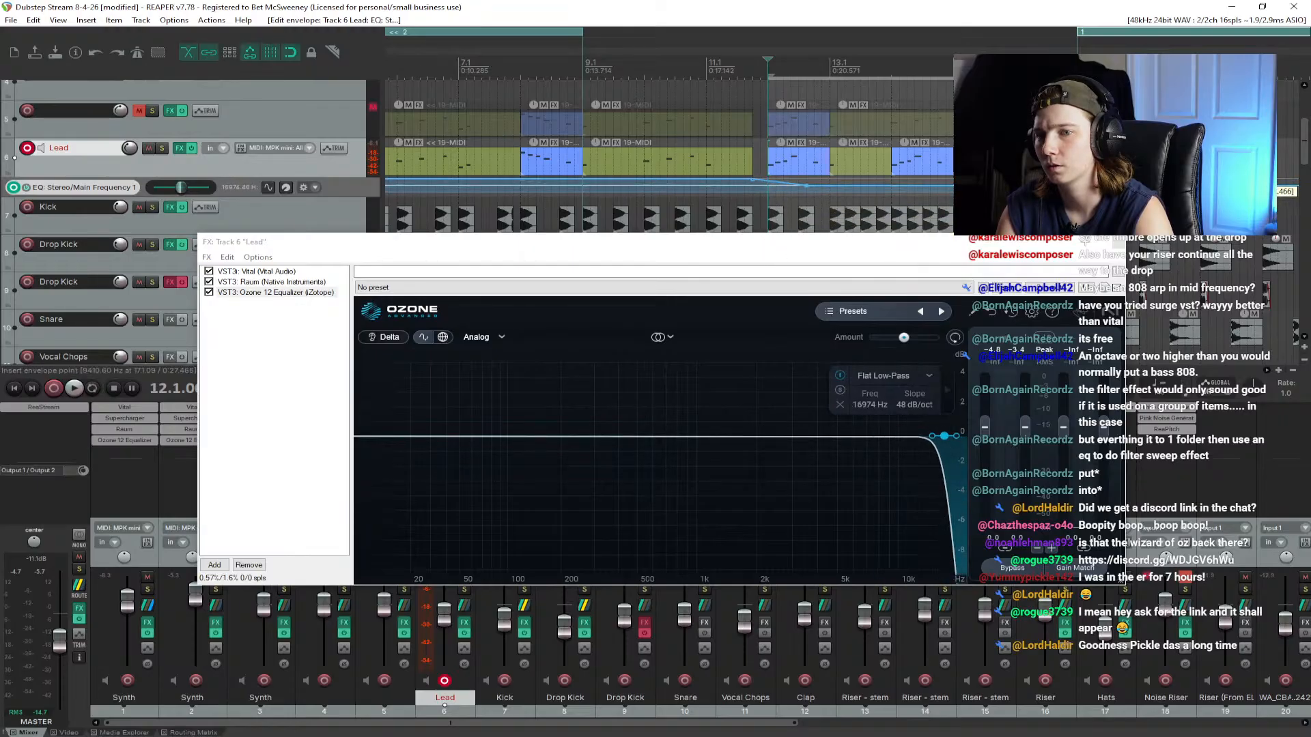
{"action": "left_click", "coordinate": [1079, 186]}
{"action": "left_click_drag", "start_coordinate": [1078, 186], "coordinate": [1077, 167]}
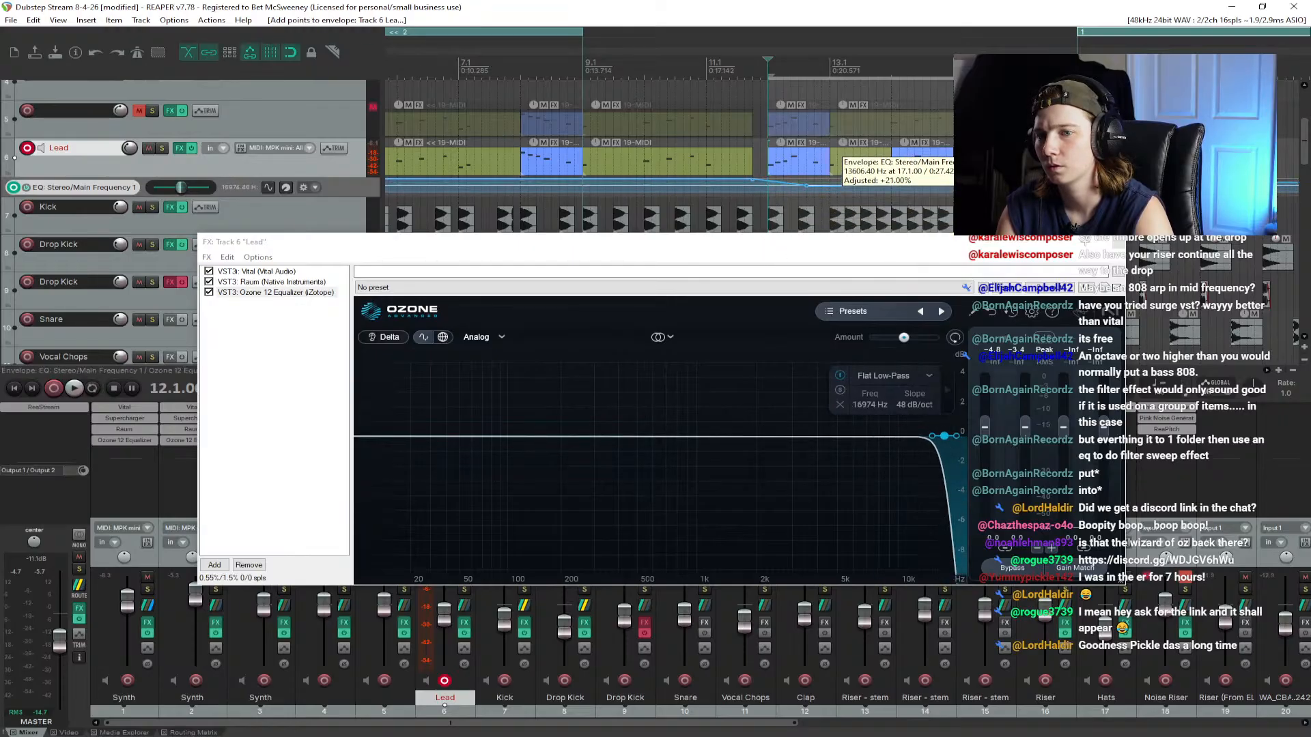
{"action": "left_click_drag", "start_coordinate": [806, 184], "coordinate": [765, 239]}
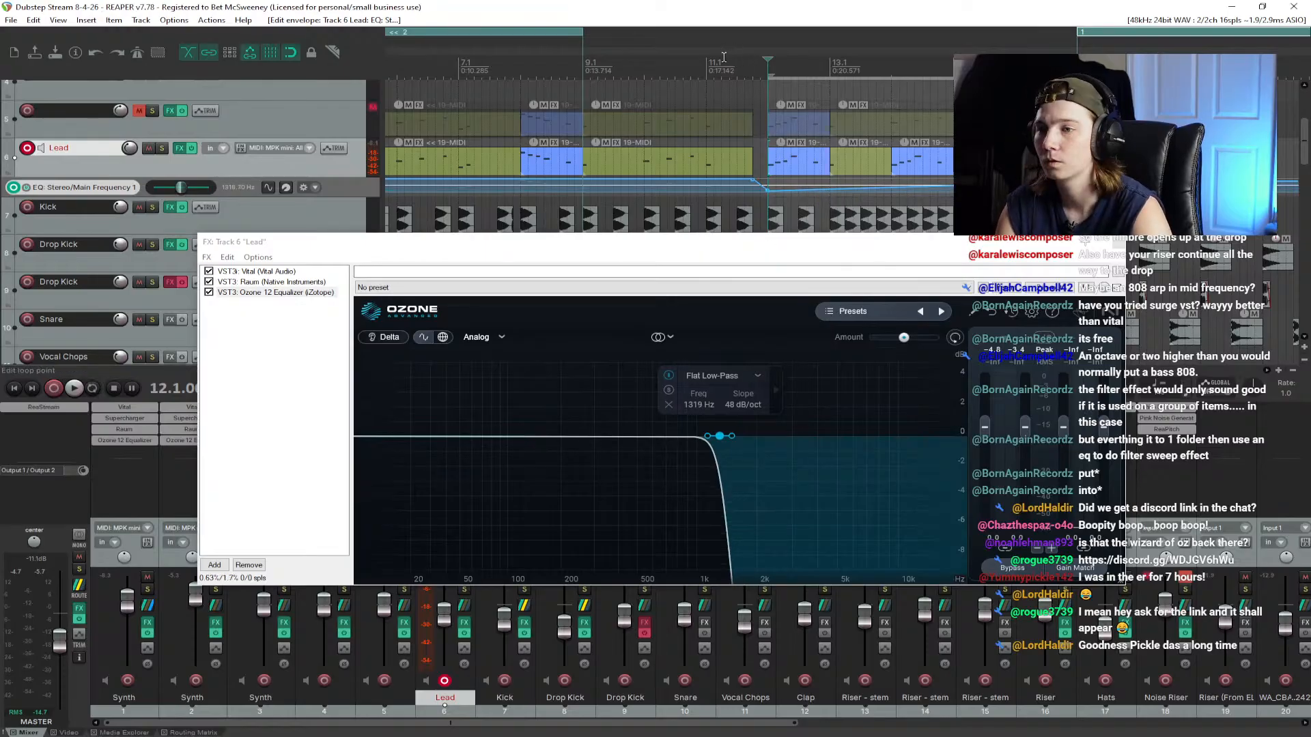
Step: Play the start of the filter sweep from 10.3.50 twice, closing the Lead's effects window between the two playbacks
{"action": "left_click", "coordinate": [683, 65]}
{"action": "key", "text": "space"}
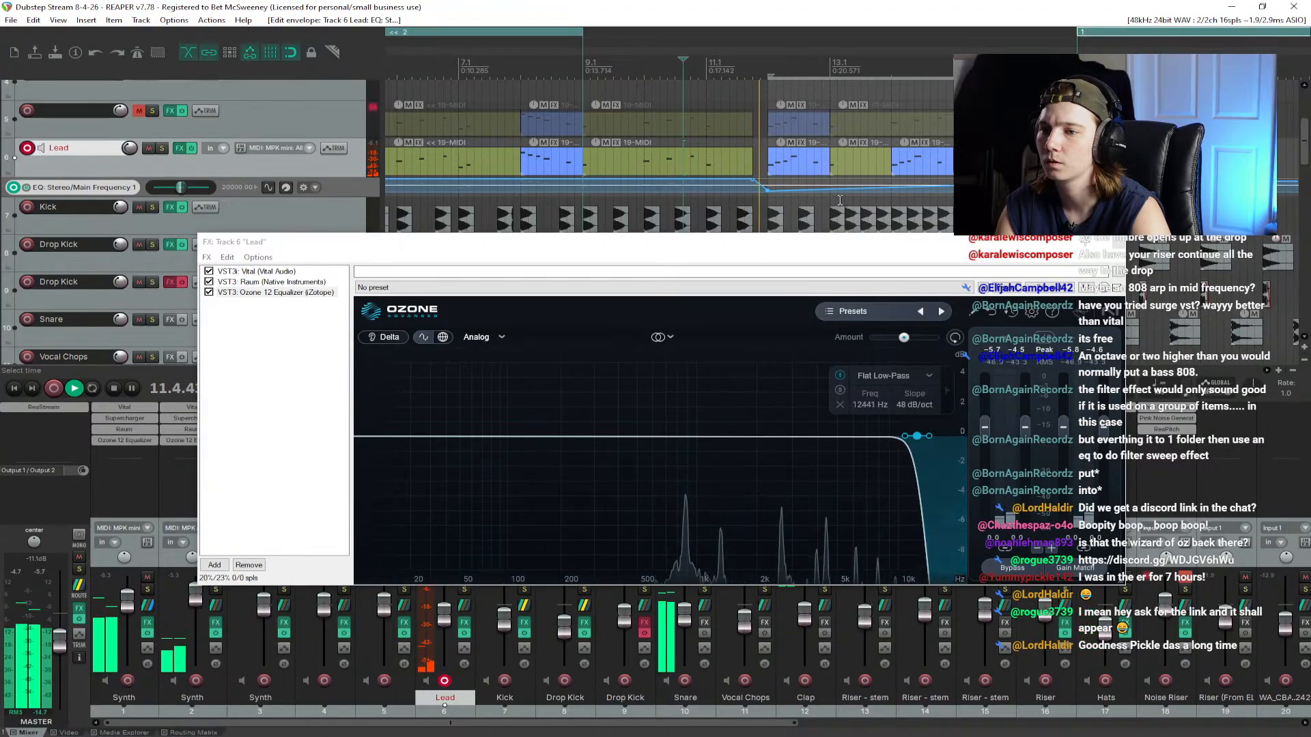
{"action": "key", "text": "space"}
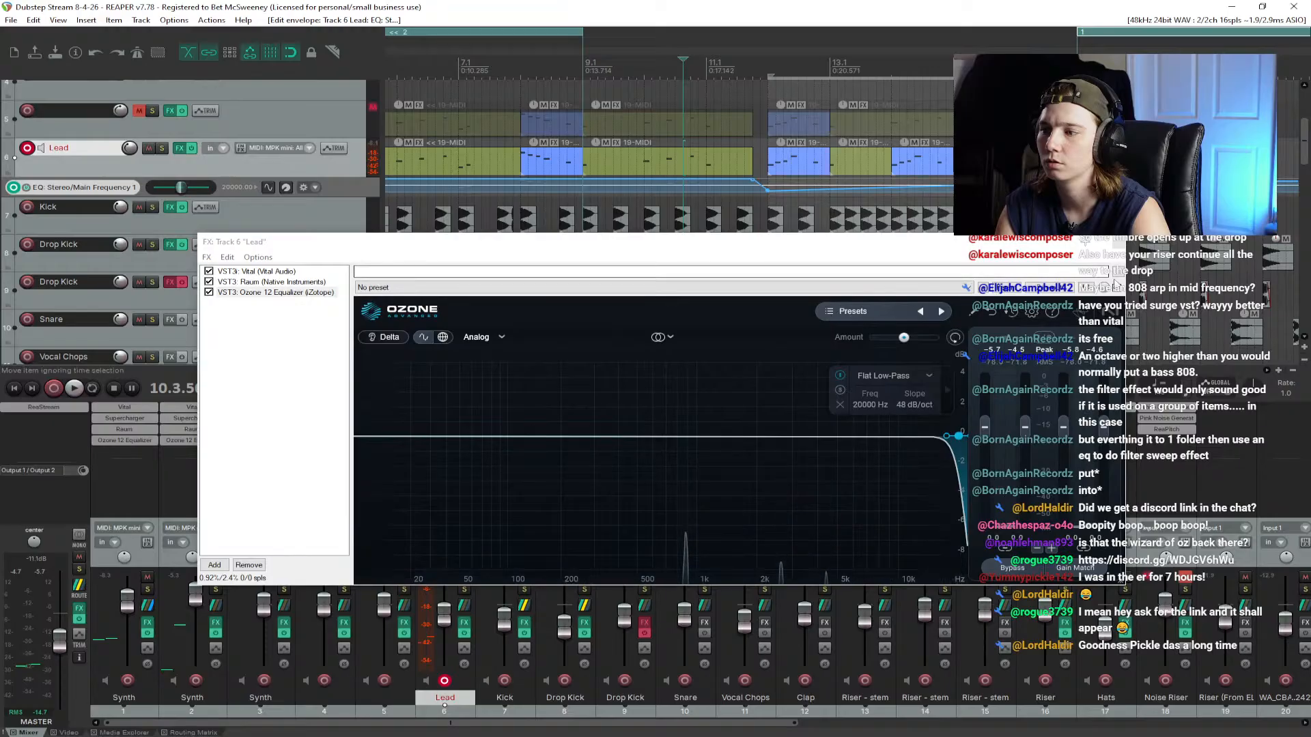
{"action": "left_click", "coordinate": [1117, 243]}
{"action": "key", "text": "space"}
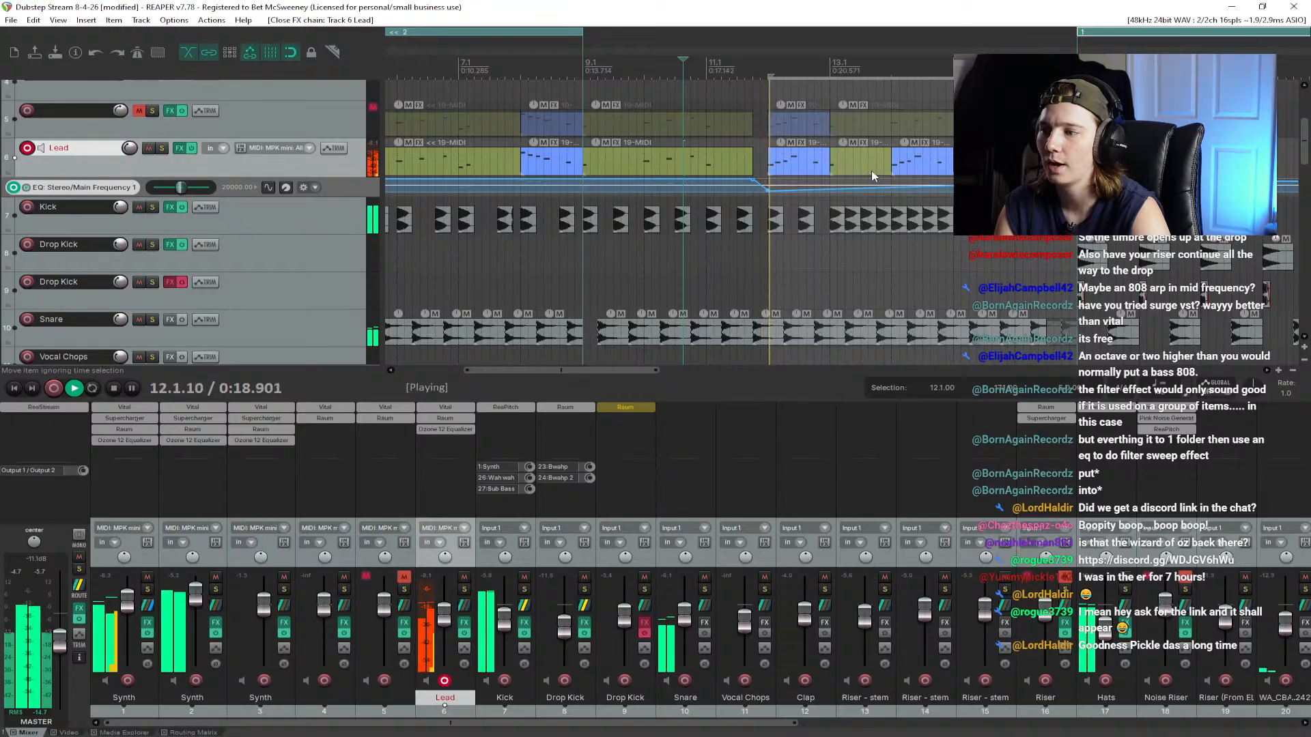
{"action": "key", "text": "space"}
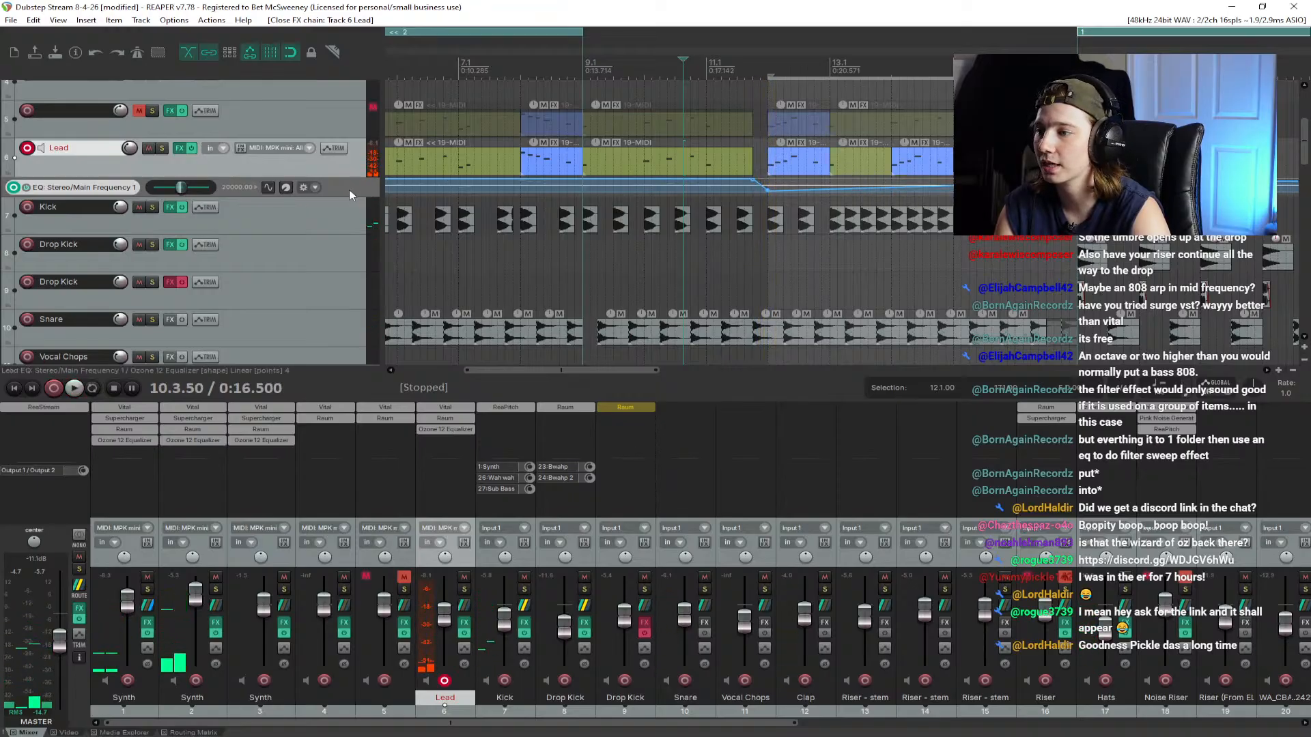
Step: Deactivate the Lead's EQ: Stereo/Main Frequency 1 envelope and play the build-up from 11.1.50 without the sweep
{"action": "left_click", "coordinate": [335, 149]}
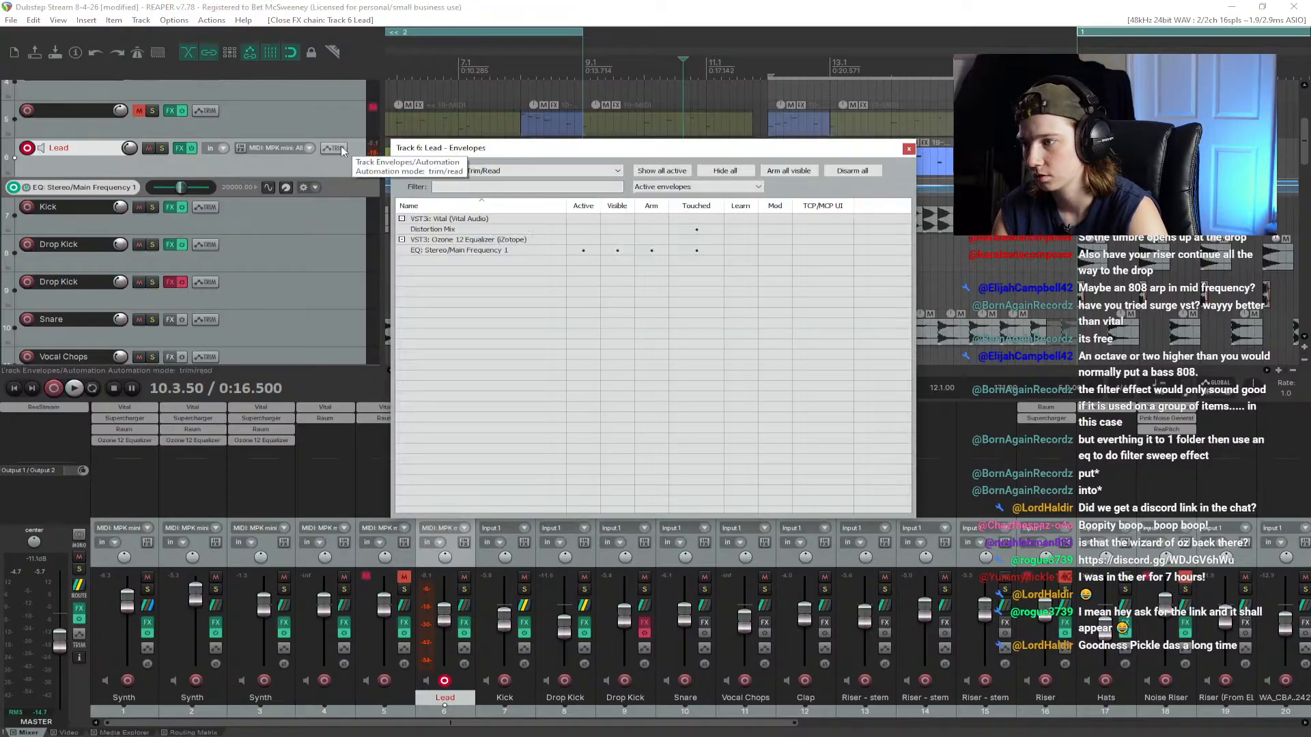
{"action": "left_click", "coordinate": [582, 251]}
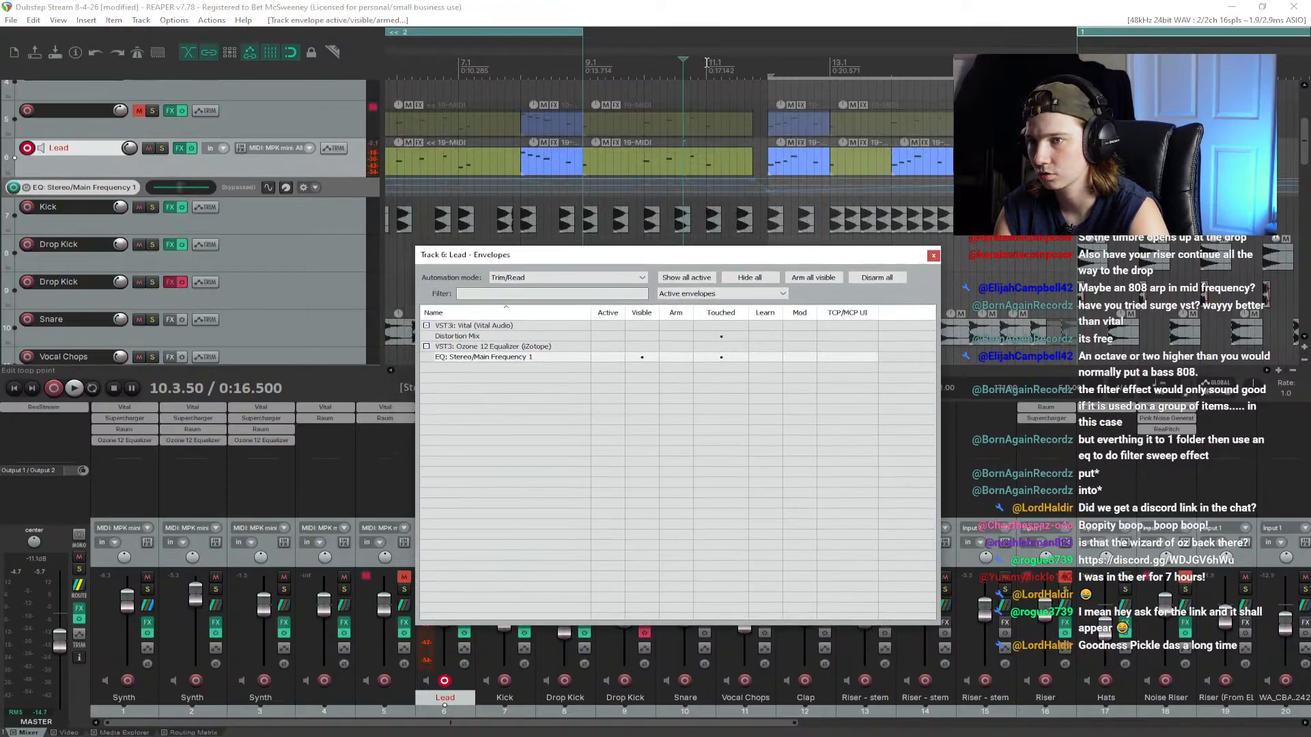
{"action": "left_click", "coordinate": [706, 62]}
{"action": "key", "text": "space"}
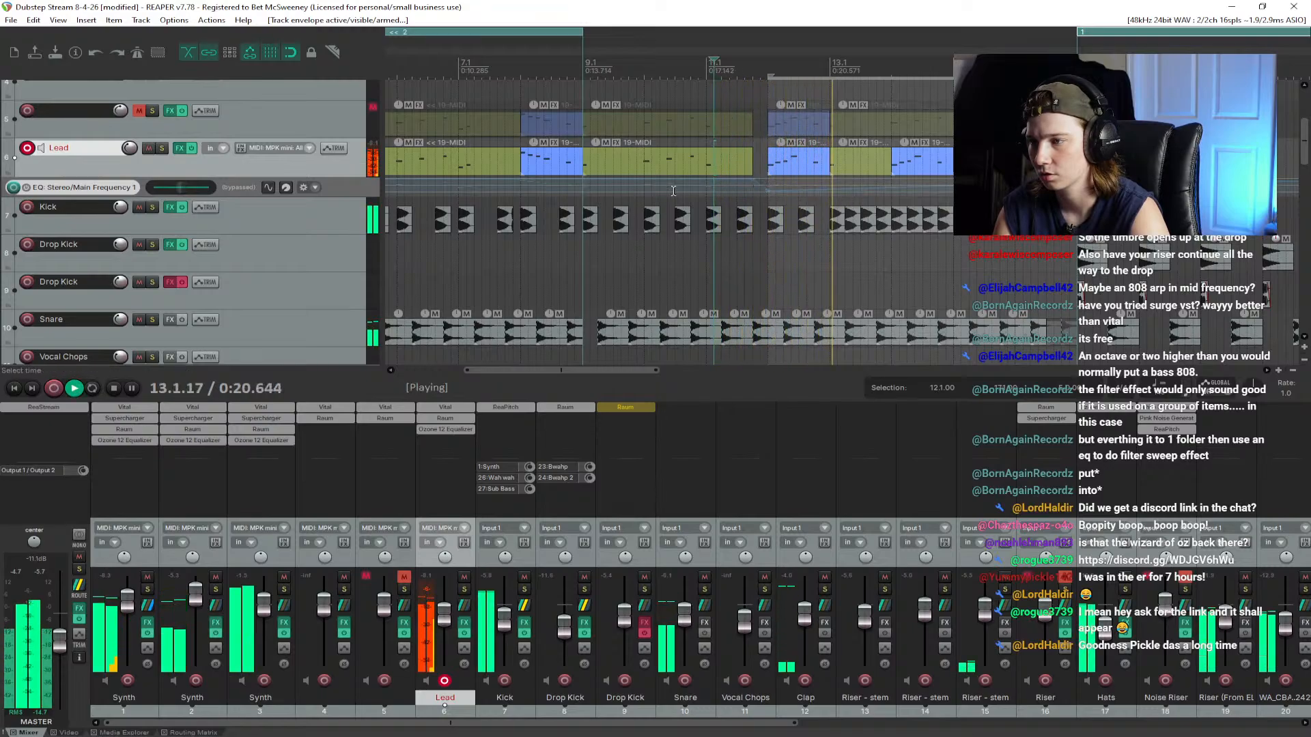
{"action": "key", "text": "space"}
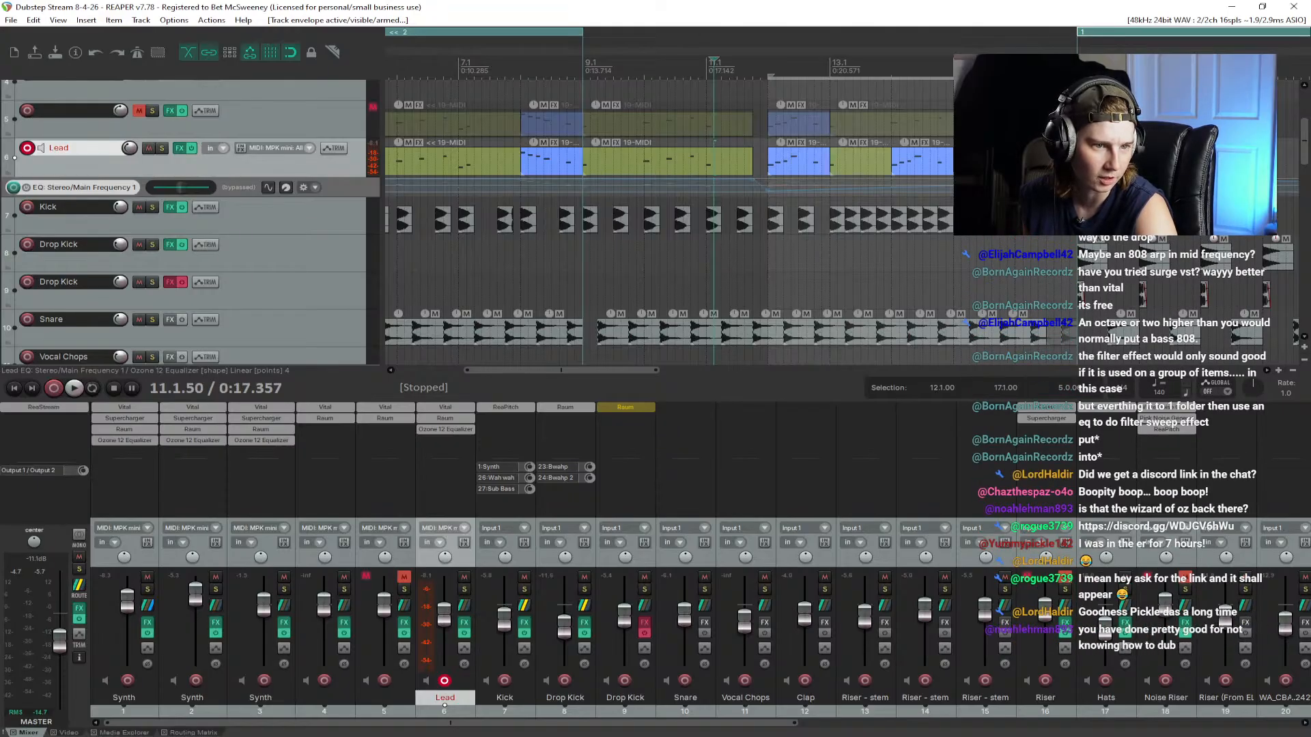
Step: Move the Riser Noise and WA_CBA_FX_Riser items together so they end at the drop, 17.1.00
{"action": "scroll", "coordinate": [866, 292], "scroll_direction": "down", "scroll_amount": 2}
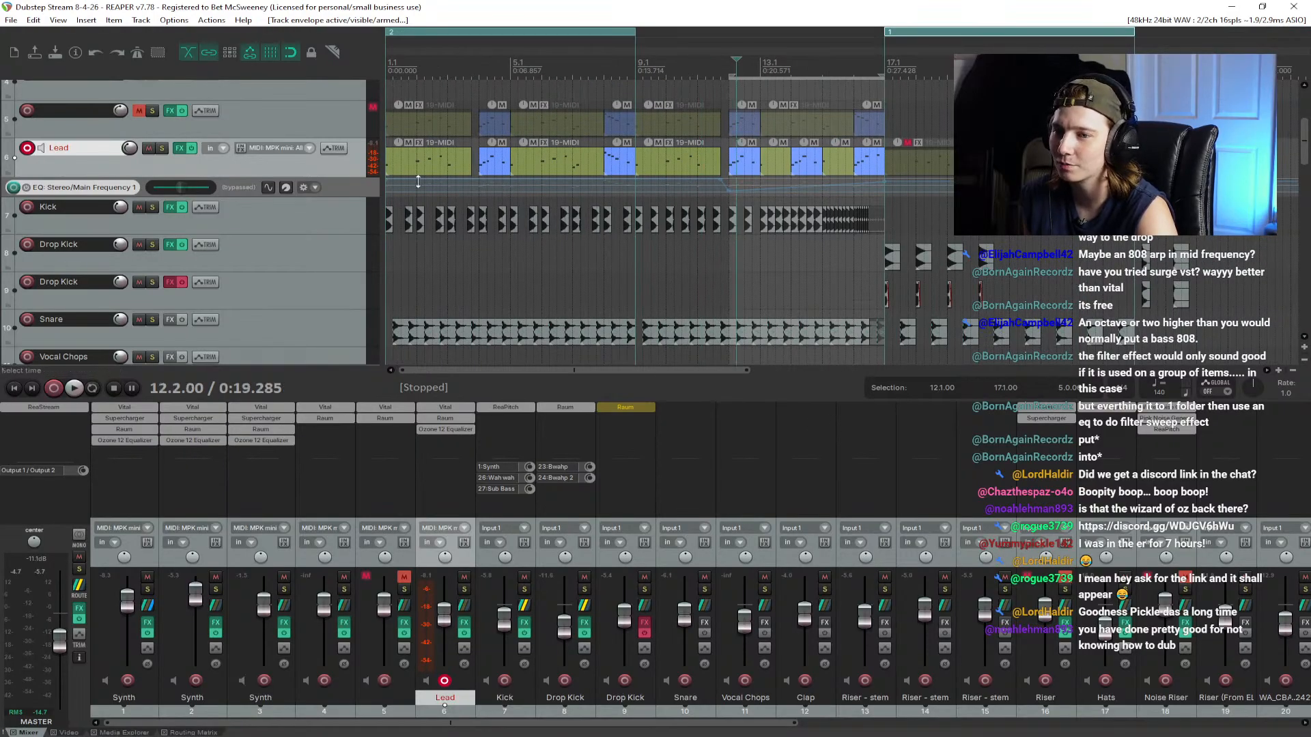
{"action": "scroll", "coordinate": [325, 292], "scroll_direction": "up", "scroll_amount": 3}
{"action": "scroll", "coordinate": [325, 292], "scroll_direction": "down", "scroll_amount": 8}
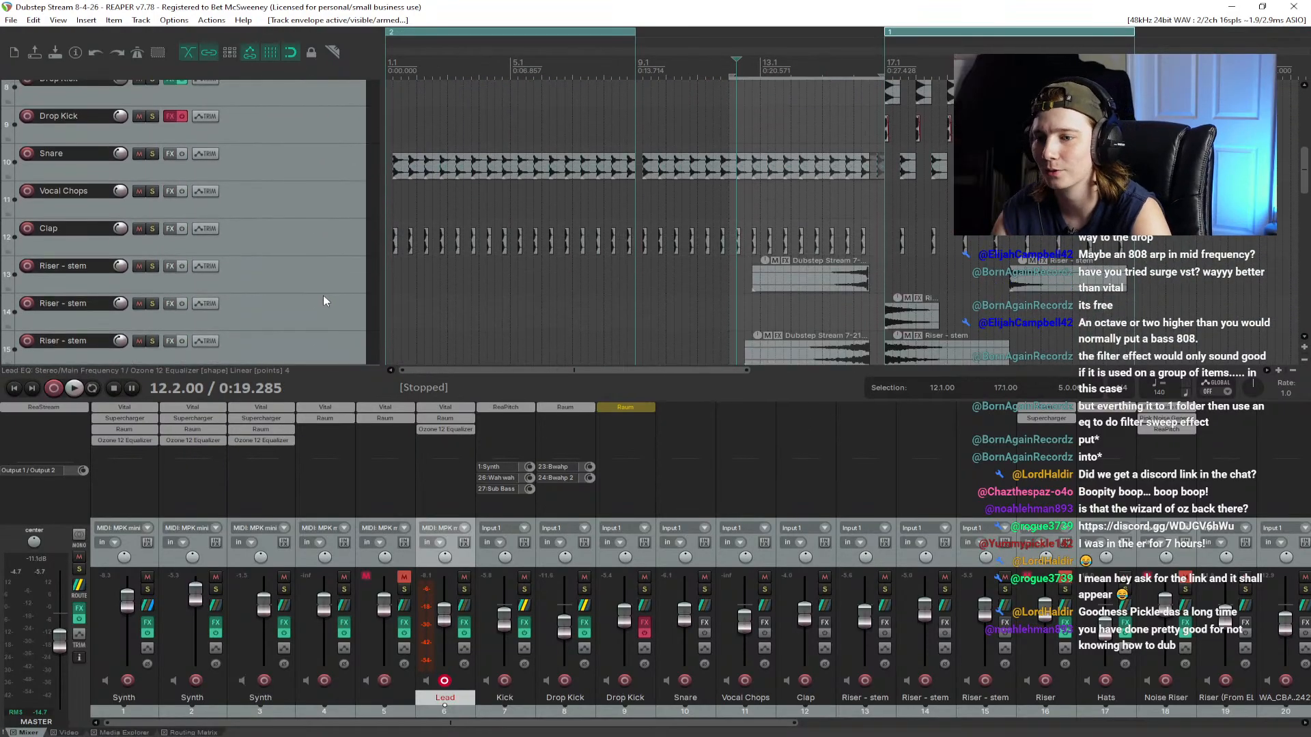
{"action": "scroll", "coordinate": [324, 301], "scroll_direction": "down", "scroll_amount": 5}
{"action": "left_click_drag", "start_coordinate": [831, 139], "coordinate": [812, 121]}
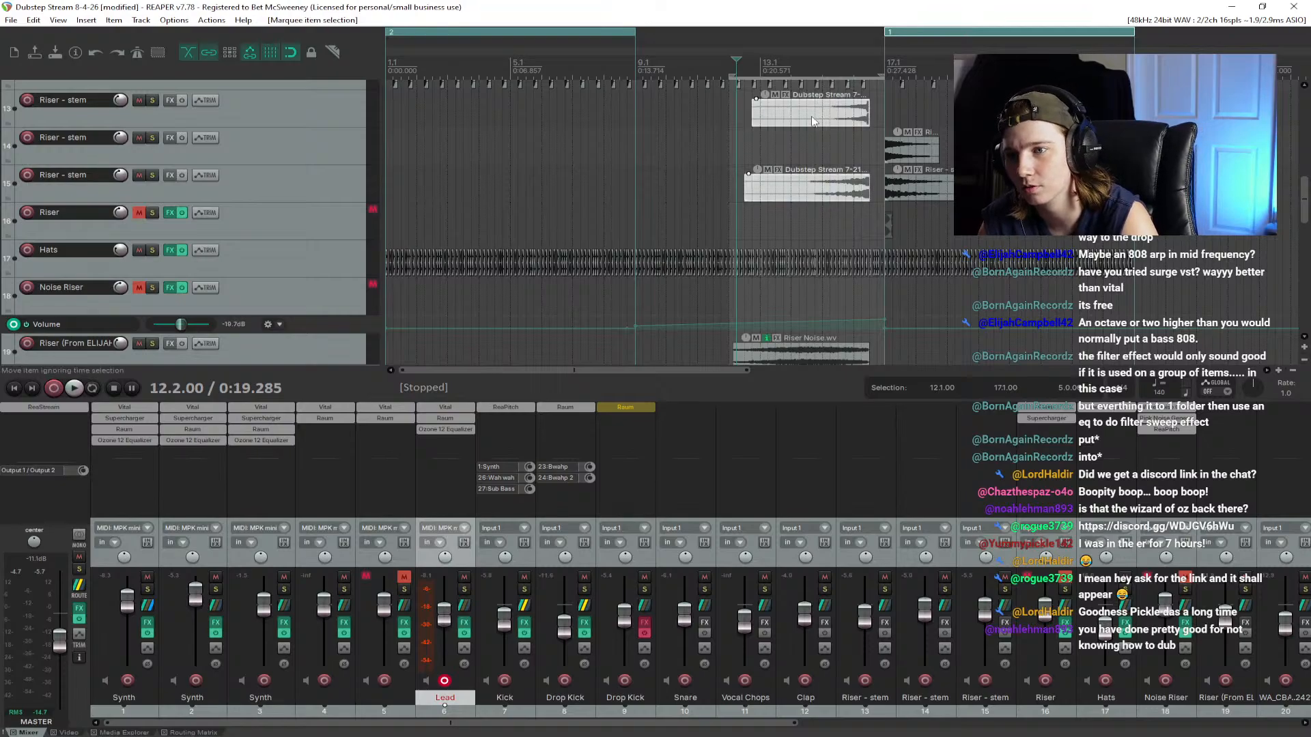
{"action": "scroll", "coordinate": [345, 274], "scroll_direction": "down", "scroll_amount": 3}
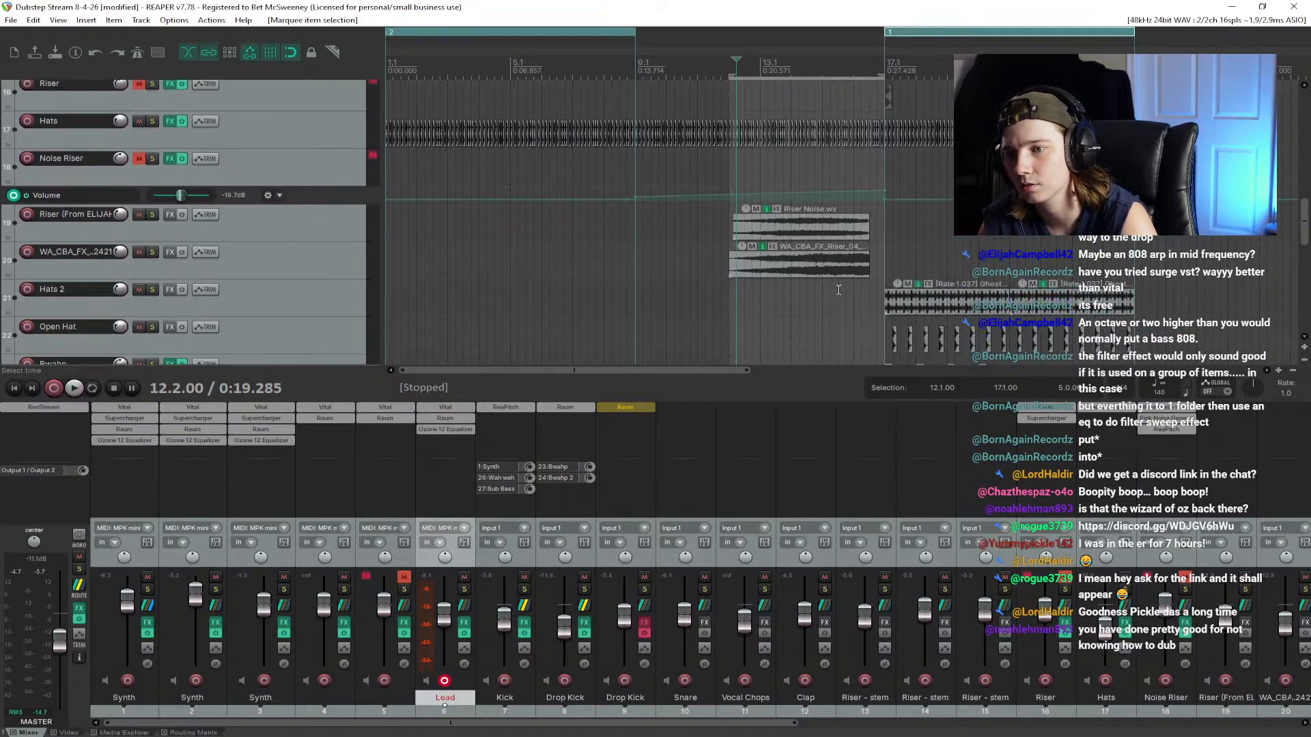
{"action": "left_click", "coordinate": [813, 225]}
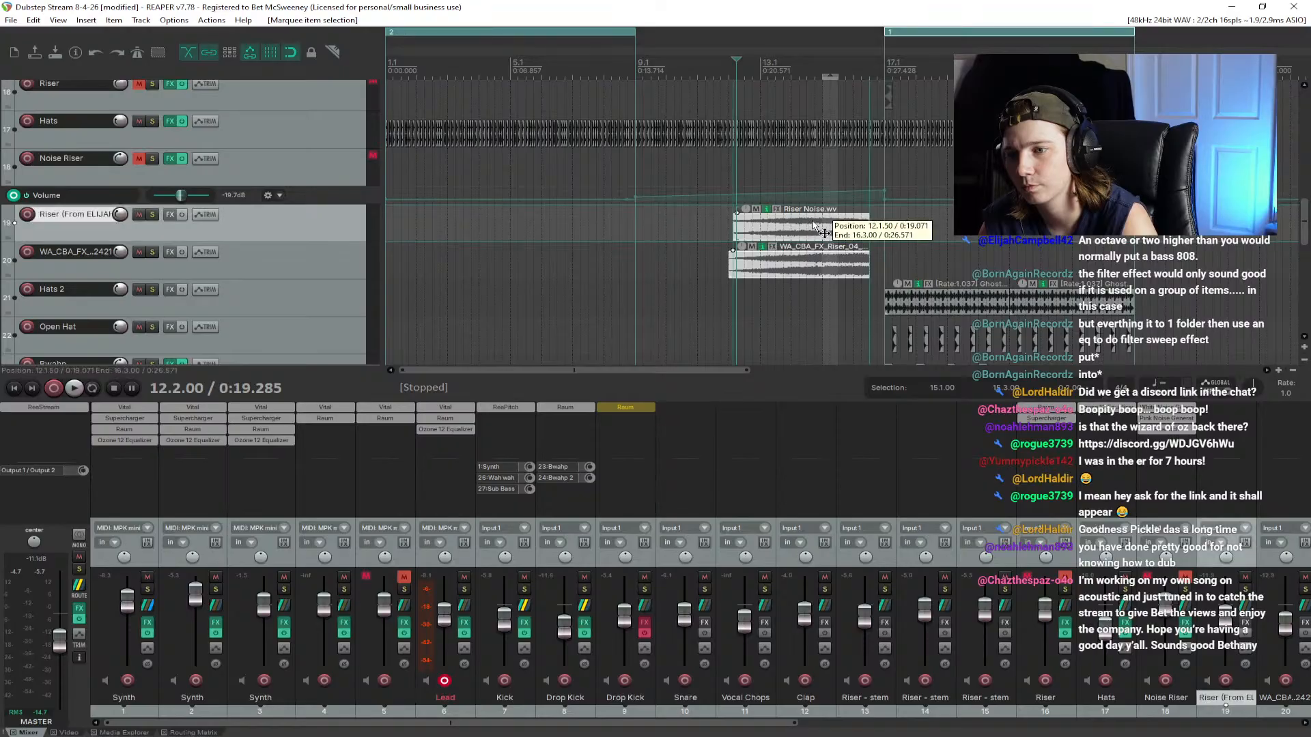
{"action": "left_click_drag", "start_coordinate": [812, 223], "coordinate": [875, 225]}
{"action": "scroll", "coordinate": [714, 228], "scroll_direction": "up", "scroll_amount": 6}
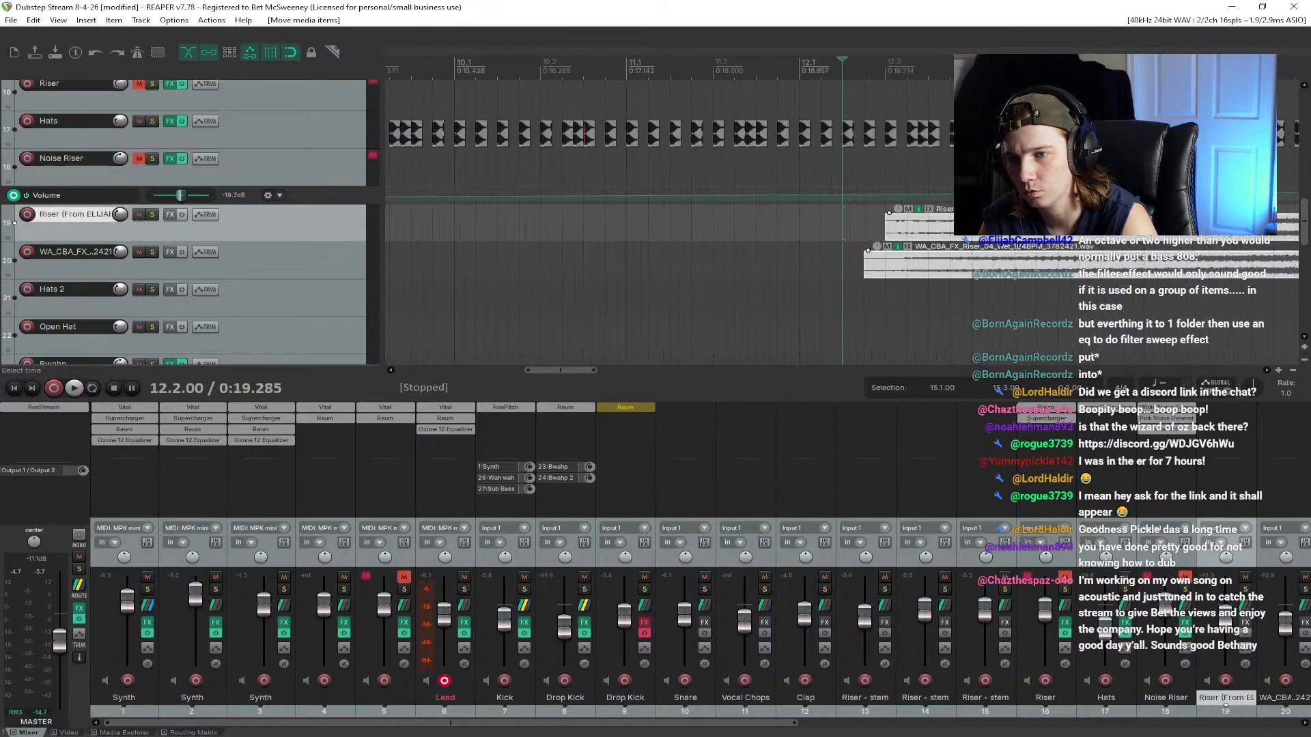
{"action": "left_click_drag", "start_coordinate": [574, 372], "coordinate": [648, 370]}
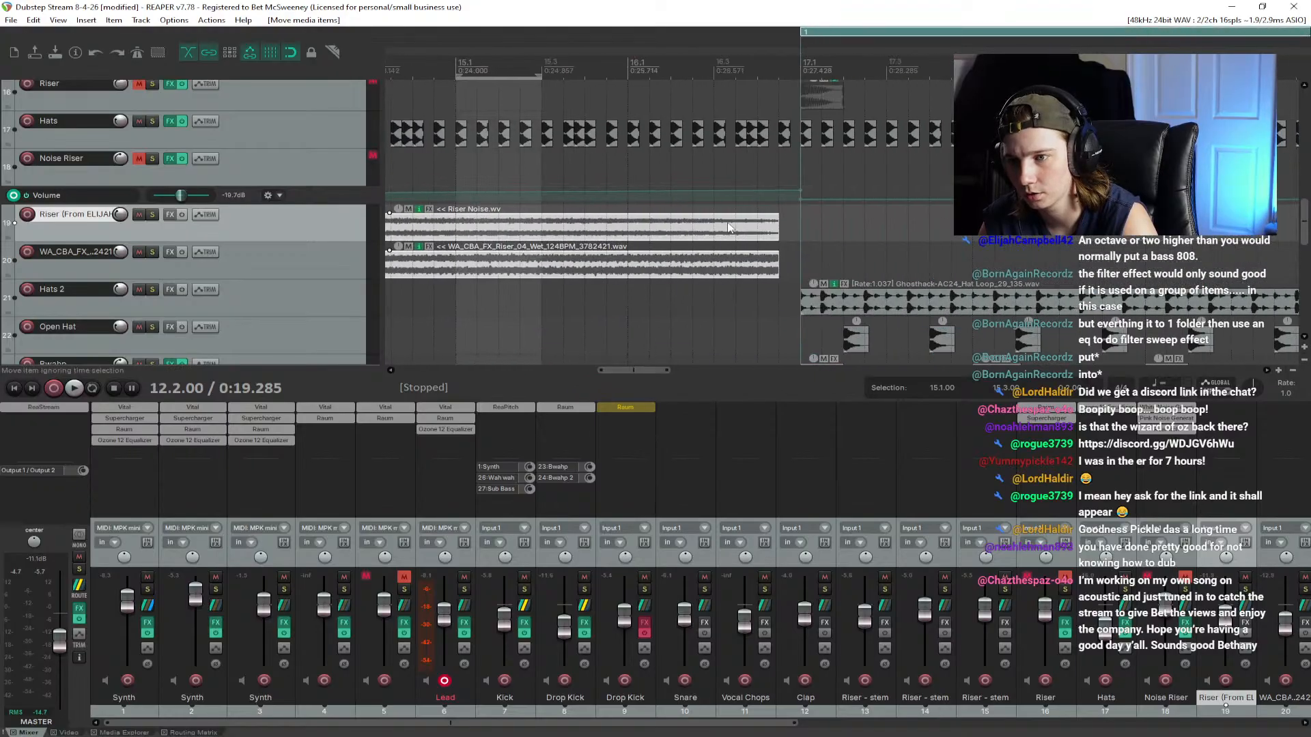
{"action": "left_click_drag", "start_coordinate": [728, 227], "coordinate": [828, 331]}
Step: Try to shift the two reversed riser stem items before the drop so they end at 17.1.00
{"action": "scroll", "coordinate": [519, 281], "scroll_direction": "down", "scroll_amount": 6}
{"action": "scroll", "coordinate": [319, 261], "scroll_direction": "up", "scroll_amount": 3}
{"action": "scroll", "coordinate": [319, 261], "scroll_direction": "up", "scroll_amount": 3}
{"action": "left_click_drag", "start_coordinate": [846, 267], "coordinate": [872, 272]}
{"action": "scroll", "coordinate": [929, 269], "scroll_direction": "up", "scroll_amount": 6}
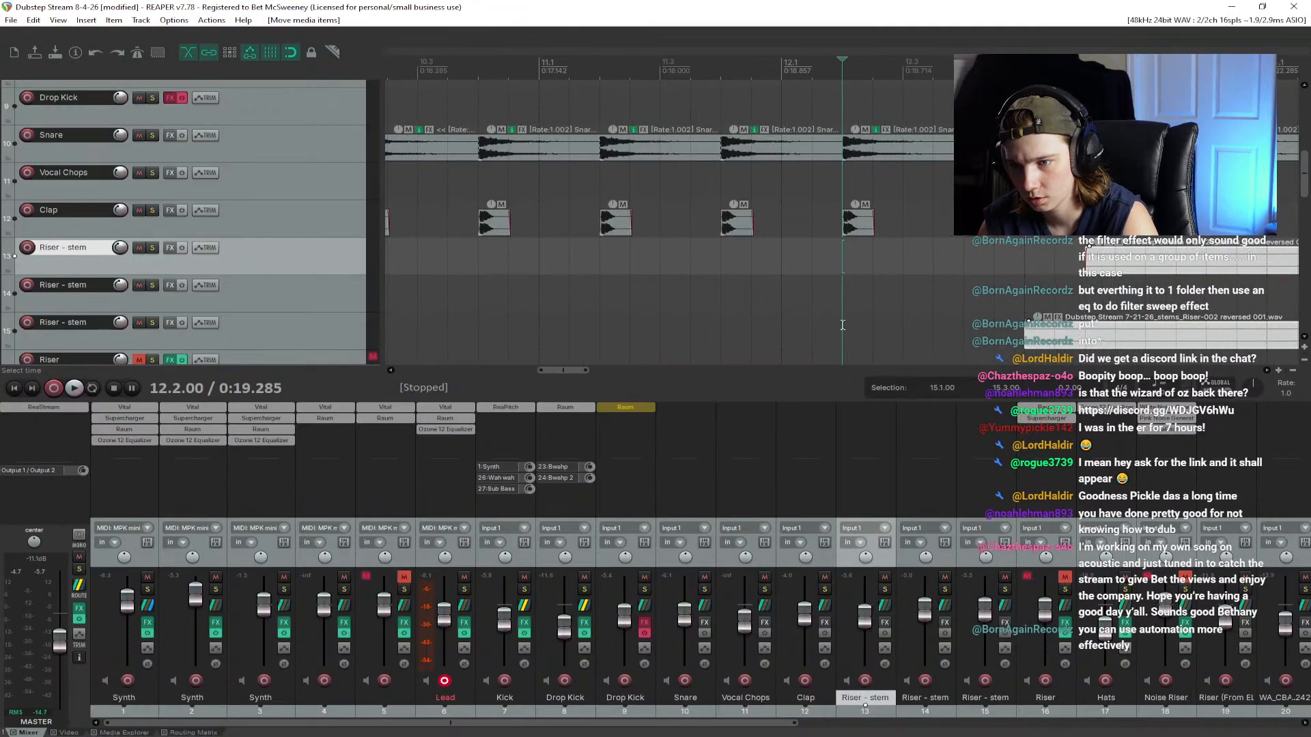
{"action": "scroll", "coordinate": [842, 325], "scroll_direction": "down", "scroll_amount": 4}
{"action": "left_click", "coordinate": [1119, 60]}
{"action": "scroll", "coordinate": [1120, 61], "scroll_direction": "up", "scroll_amount": 5}
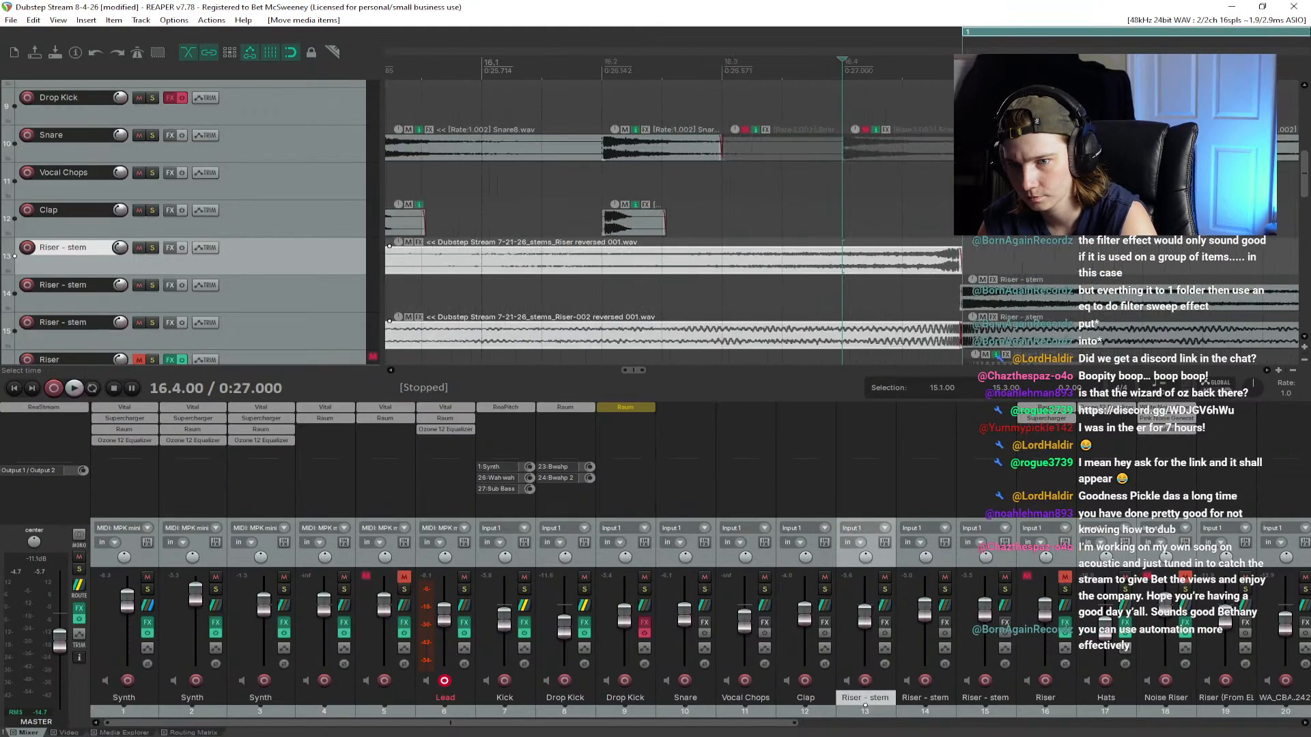
{"action": "left_click", "coordinate": [931, 256]}
{"action": "left_click_drag", "start_coordinate": [930, 258], "coordinate": [934, 259]}
{"action": "scroll", "coordinate": [933, 258], "scroll_direction": "down", "scroll_amount": 6}
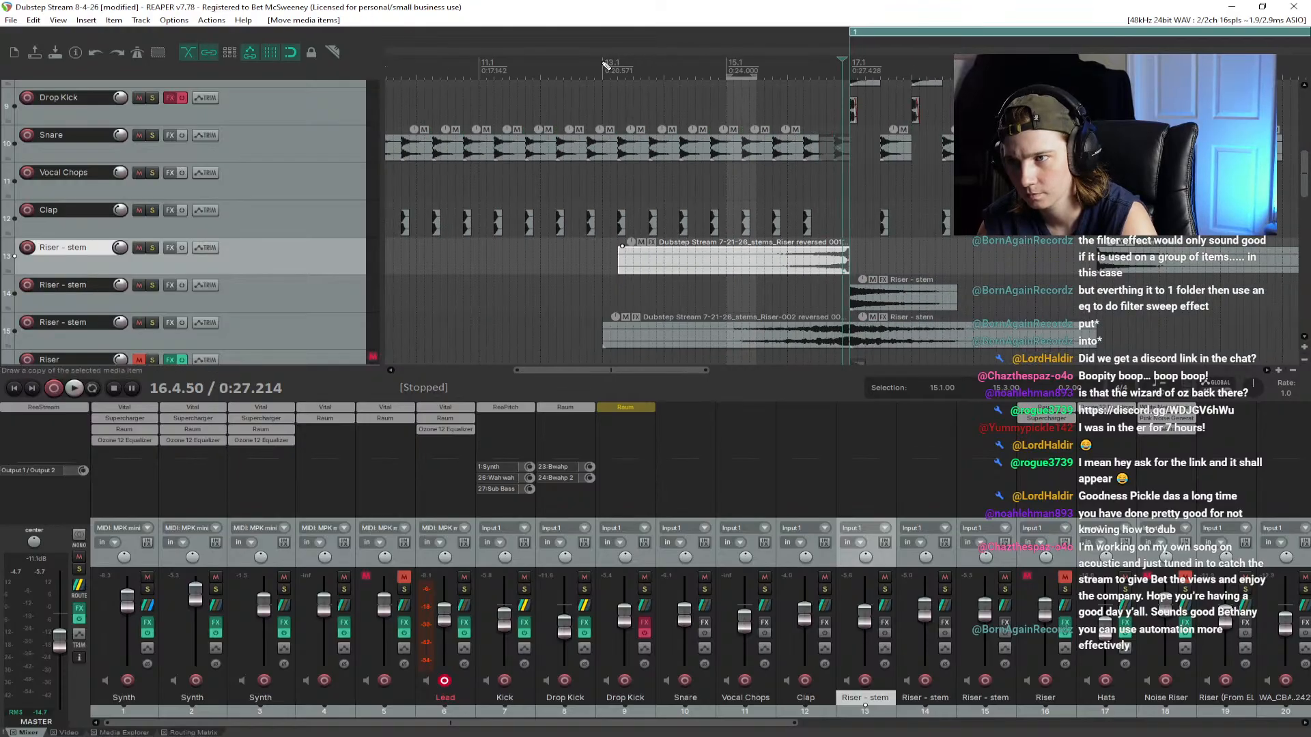
Step: Play the build-up from 13.1.00 to hear the shifted risers
{"action": "left_click", "coordinate": [605, 64]}
{"action": "key", "text": "space"}
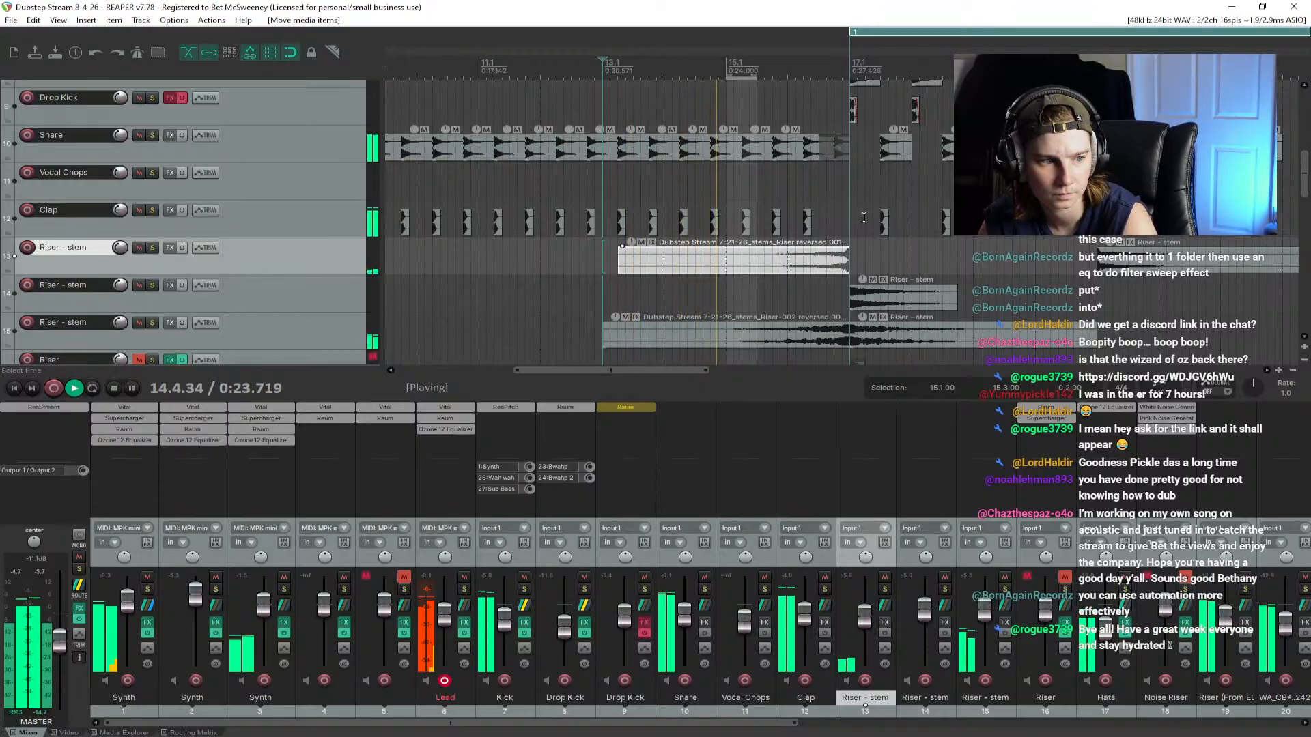
{"action": "scroll", "coordinate": [865, 218], "scroll_direction": "down", "scroll_amount": 4}
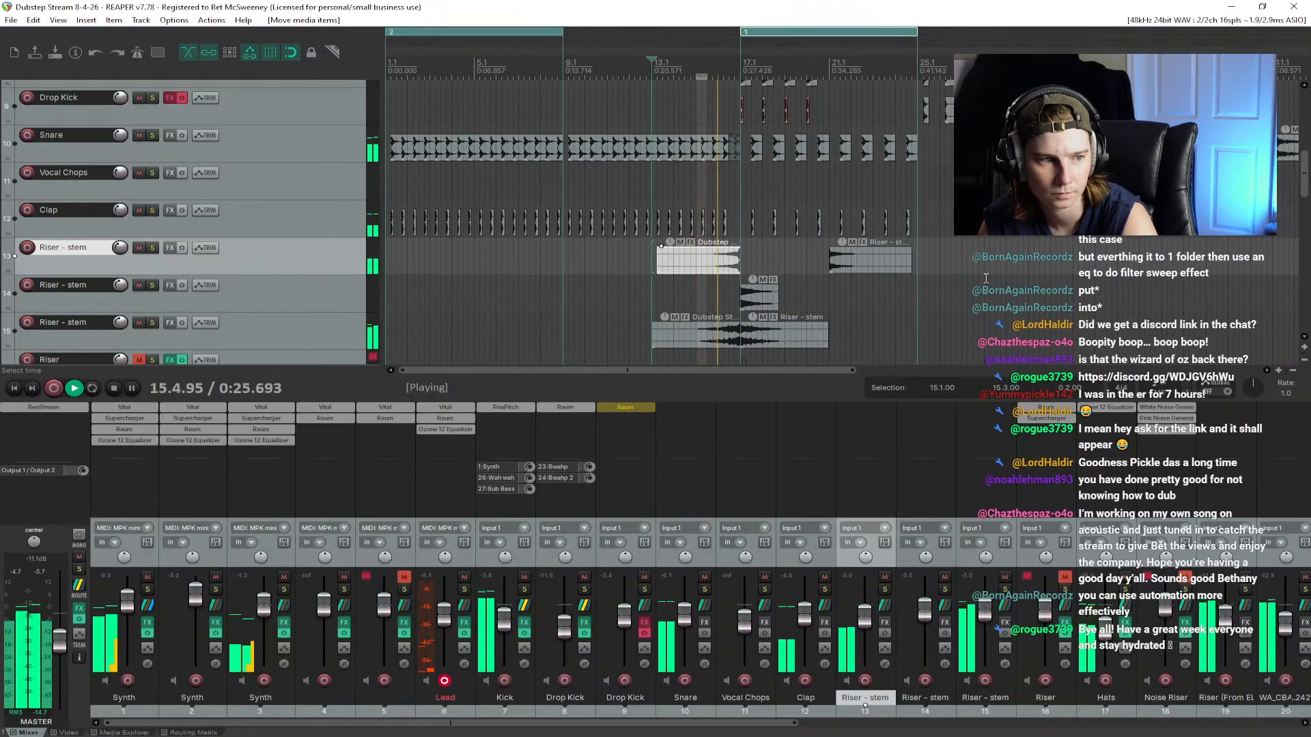
{"action": "key", "text": "space"}
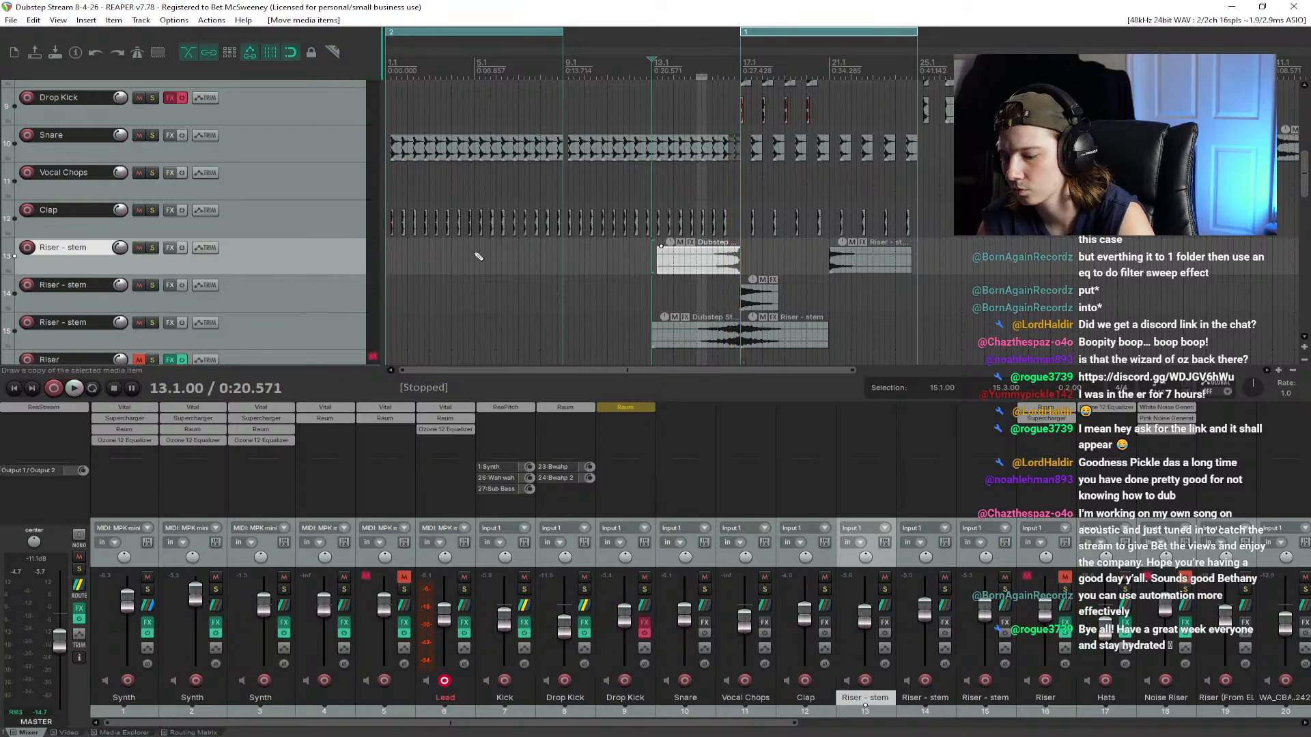
Step: Undo the moves of the two reversed riser stem items
{"action": "key", "text": "ctrl+z"}
{"action": "key", "text": "ctrl+z"}
{"action": "key", "text": "ctrl+z"}
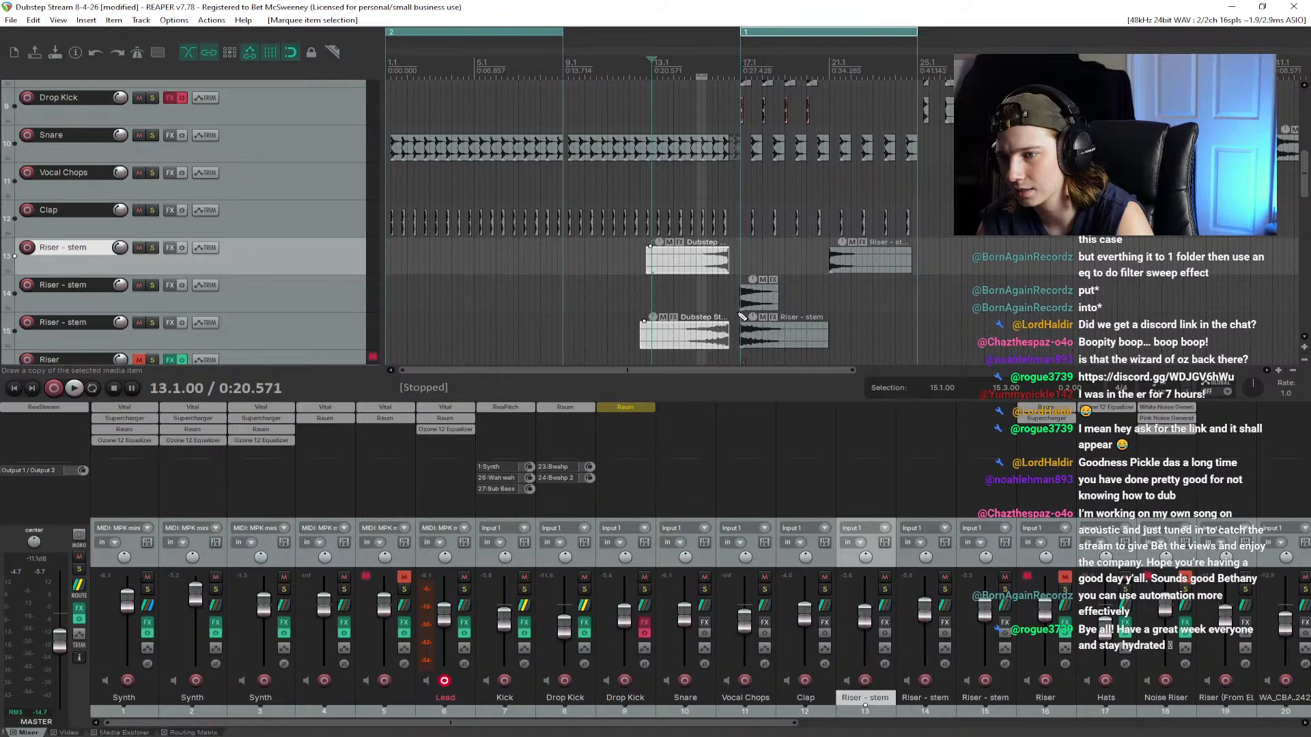
Step: Solo the Riser - stem tracks 13 and 15 one after the other and listen to each from 15.2.00
{"action": "left_click", "coordinate": [152, 247]}
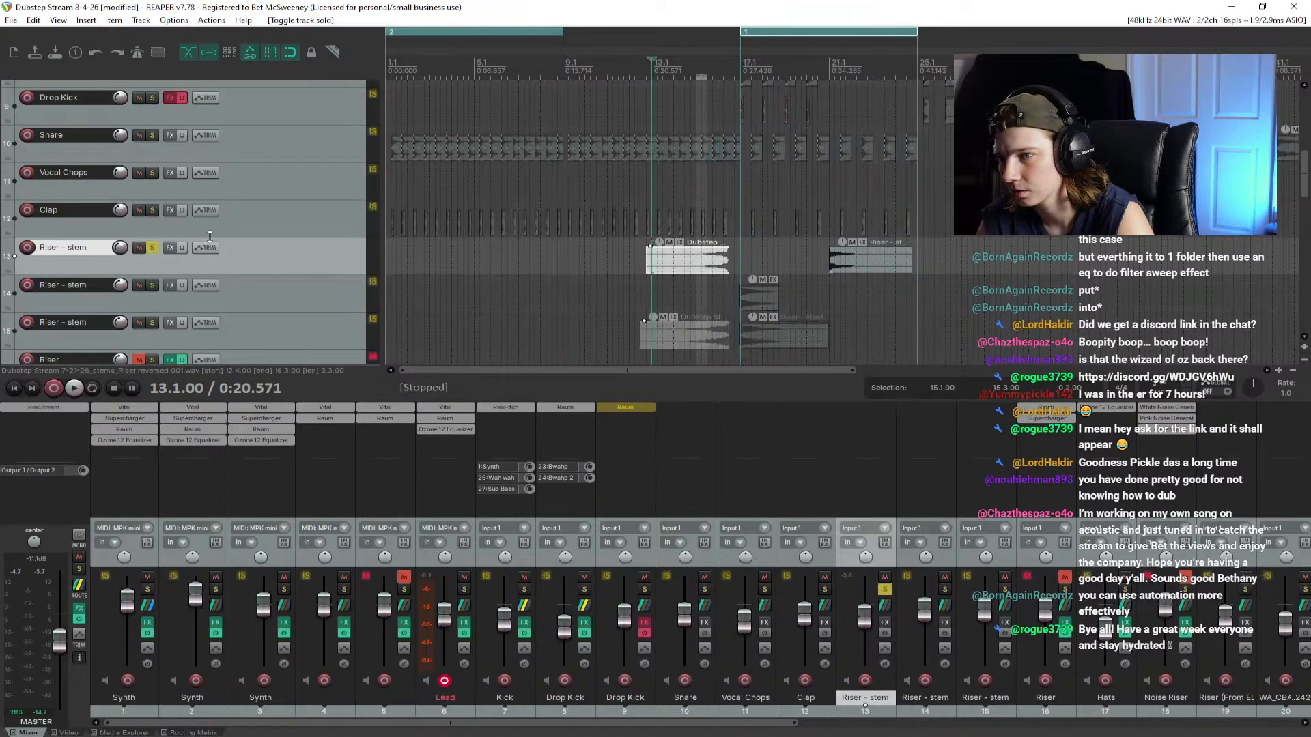
{"action": "left_click", "coordinate": [708, 55]}
{"action": "key", "text": "space"}
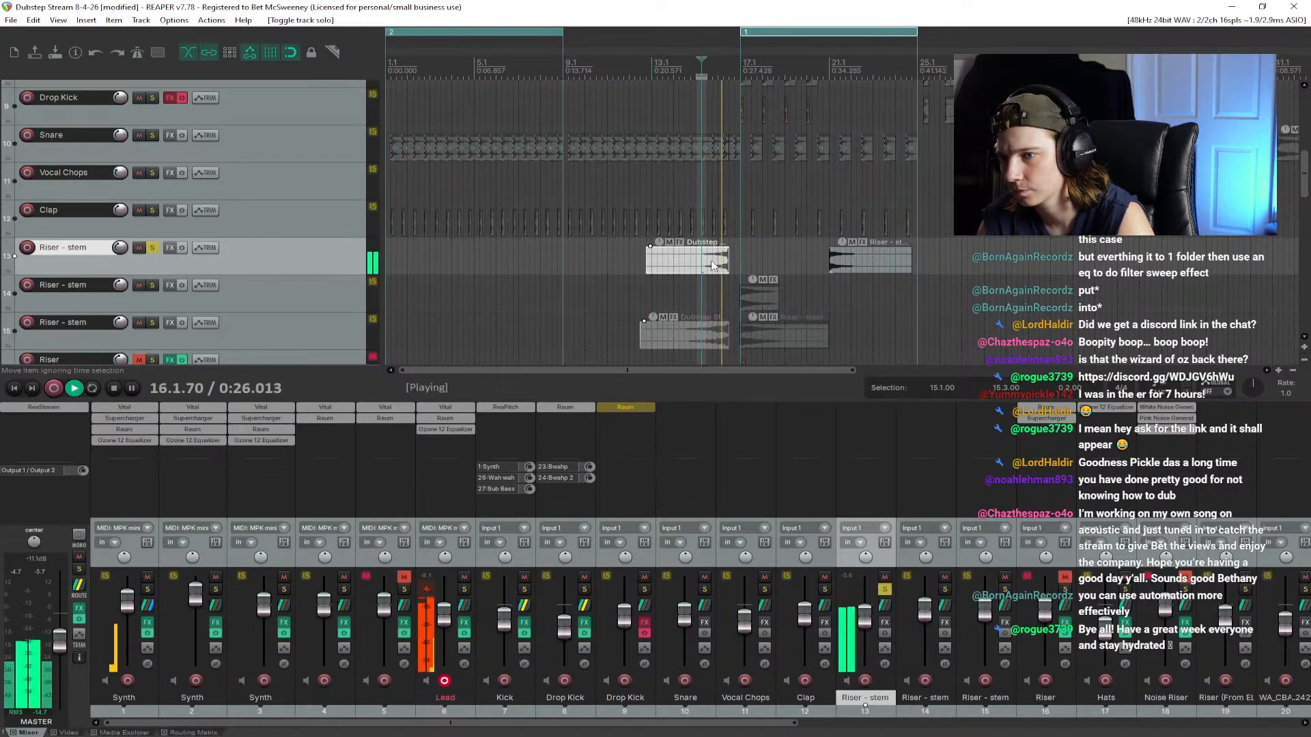
{"action": "left_click", "coordinate": [152, 248]}
{"action": "left_click", "coordinate": [152, 322]}
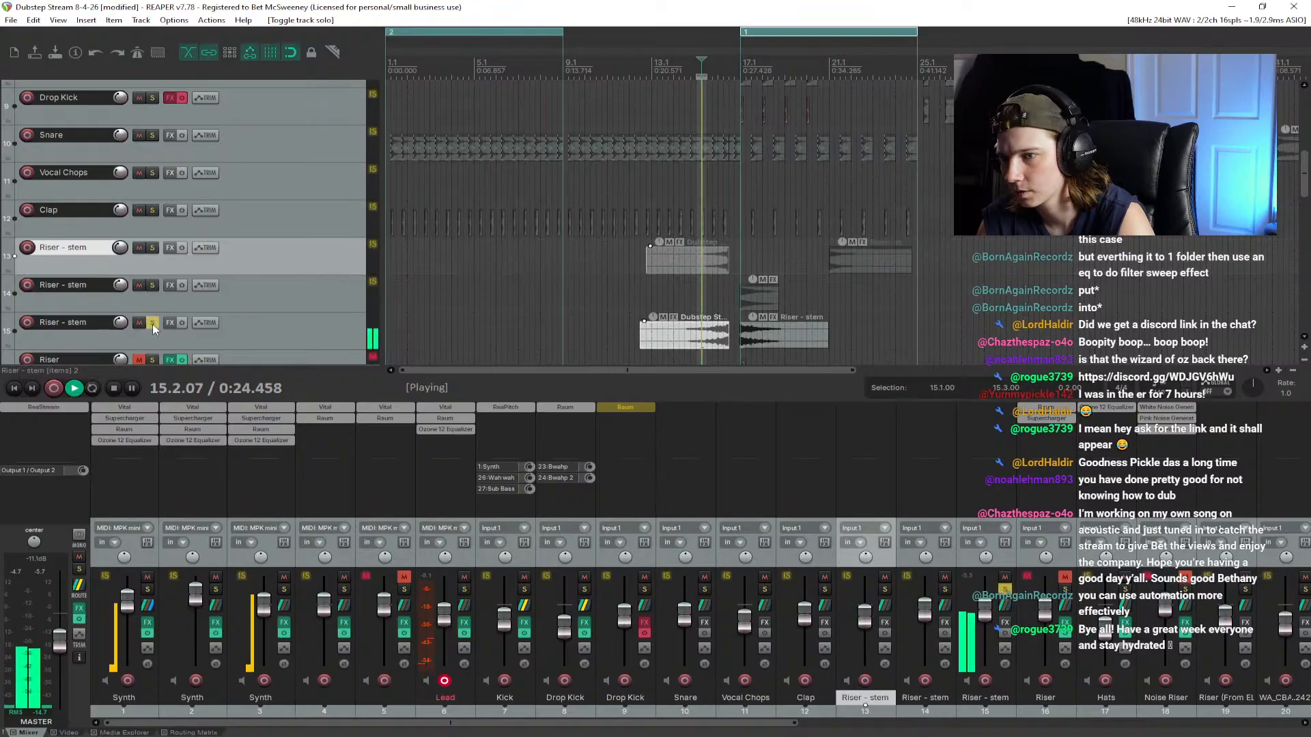
{"action": "left_click", "coordinate": [153, 323]}
{"action": "key", "text": "space"}
Step: Solo track 19, which holds the Riser Noise item, and listen to it from 15.2.00
{"action": "scroll", "coordinate": [170, 305], "scroll_direction": "down", "scroll_amount": 6}
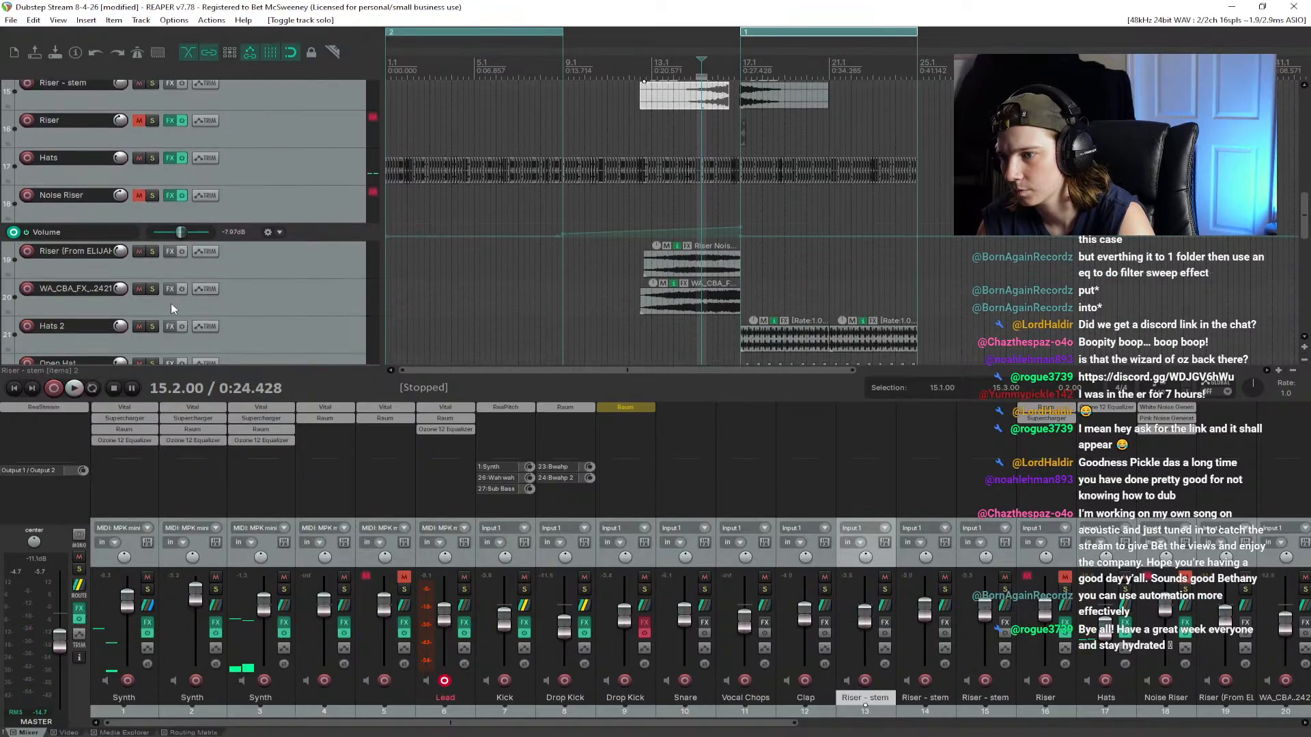
{"action": "scroll", "coordinate": [171, 309], "scroll_direction": "down", "scroll_amount": 1}
{"action": "left_click", "coordinate": [153, 215]}
{"action": "key", "text": "space"}
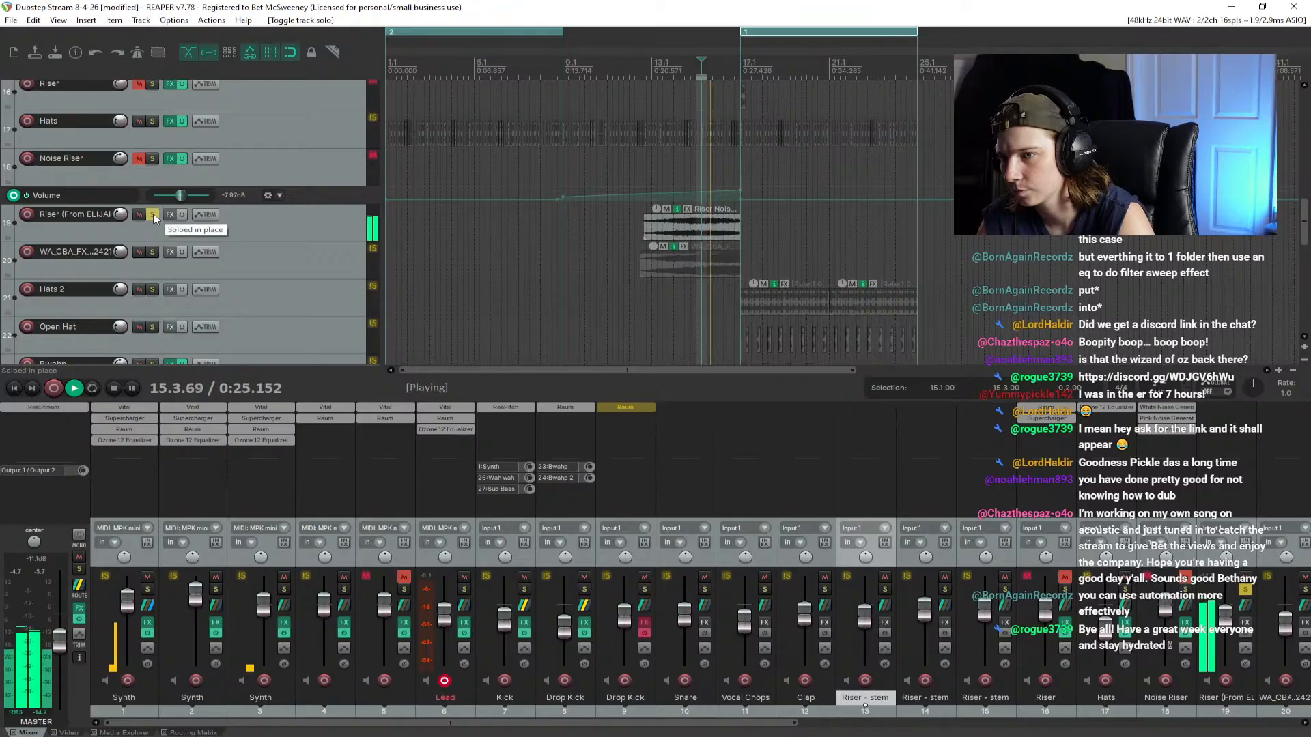
{"action": "key", "text": "space"}
Step: Move the WA_CBA_FX_Riser_04 item on track 20 earlier so that it starts at 12.1.00 and ends at 16.3.00
{"action": "left_click", "coordinate": [728, 238]}
{"action": "scroll", "coordinate": [727, 232], "scroll_direction": "up", "scroll_amount": 3}
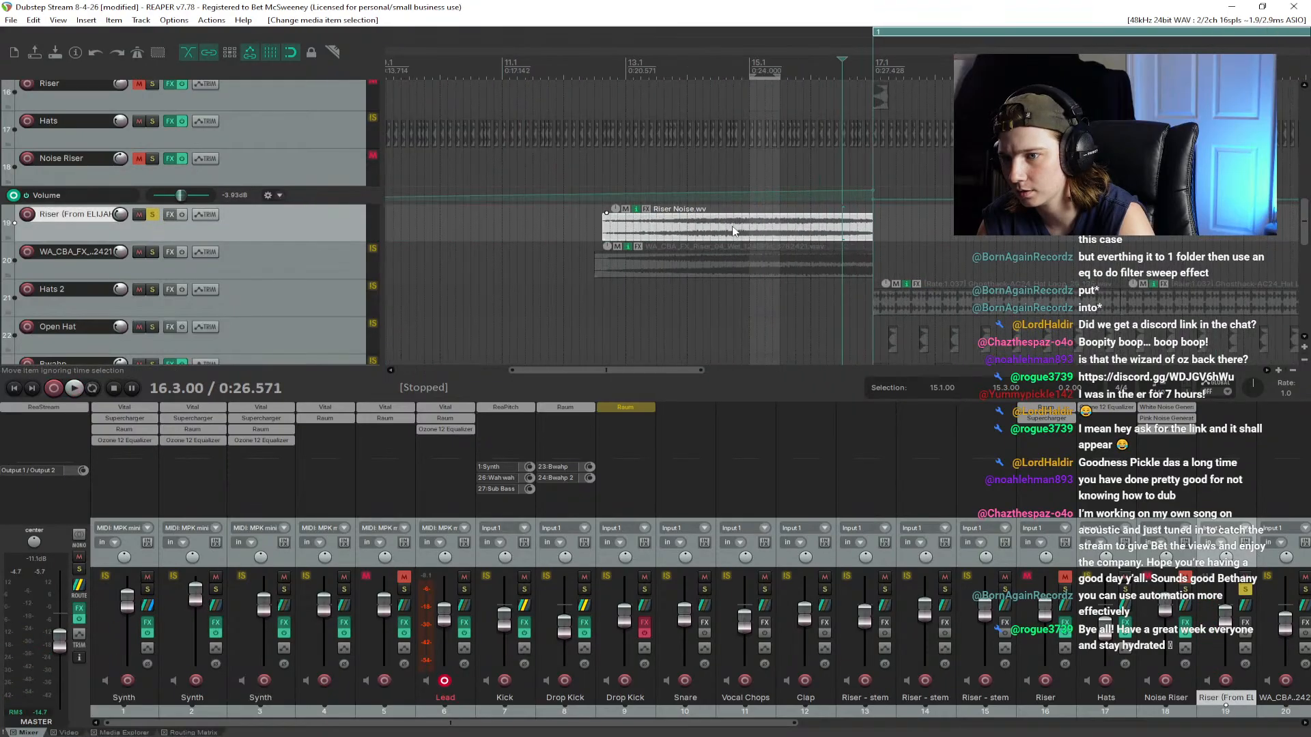
{"action": "left_click", "coordinate": [864, 265]}
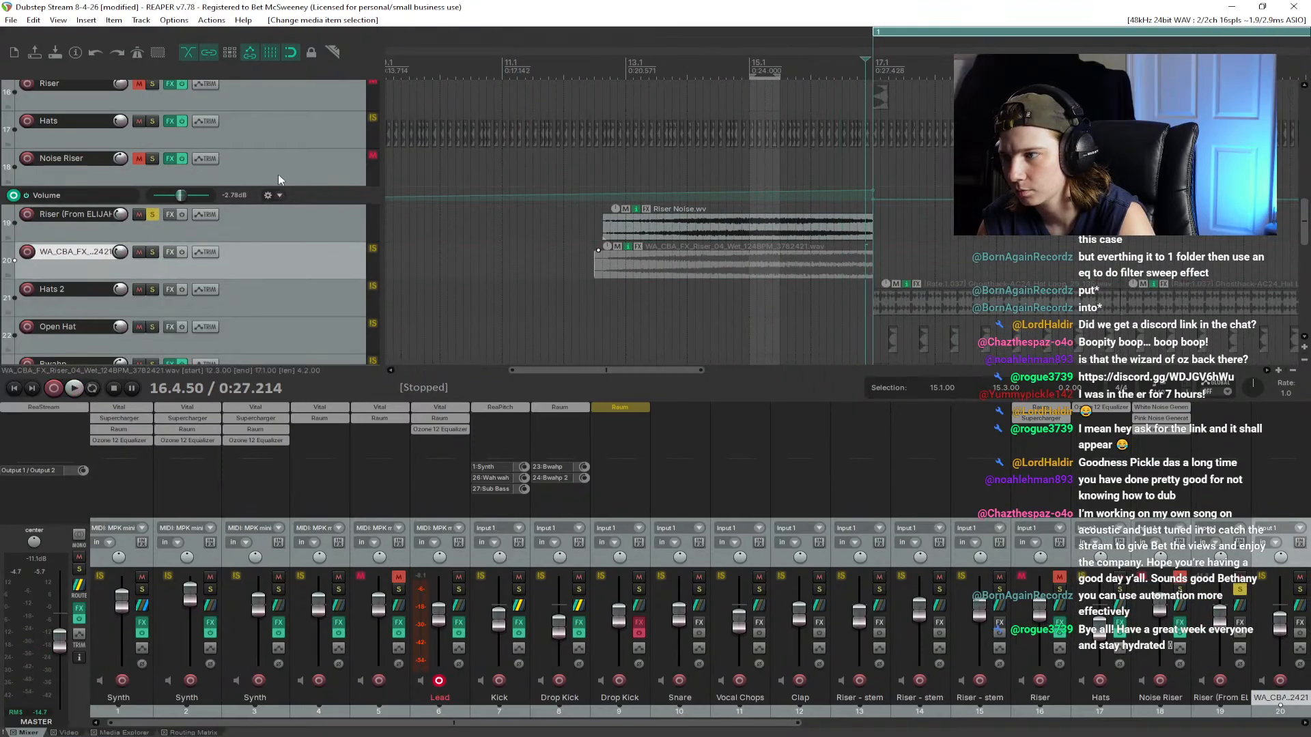
{"action": "scroll", "coordinate": [278, 176], "scroll_direction": "up", "scroll_amount": 3}
{"action": "left_click", "coordinate": [843, 69]}
{"action": "scroll", "coordinate": [195, 279], "scroll_direction": "down", "scroll_amount": 1}
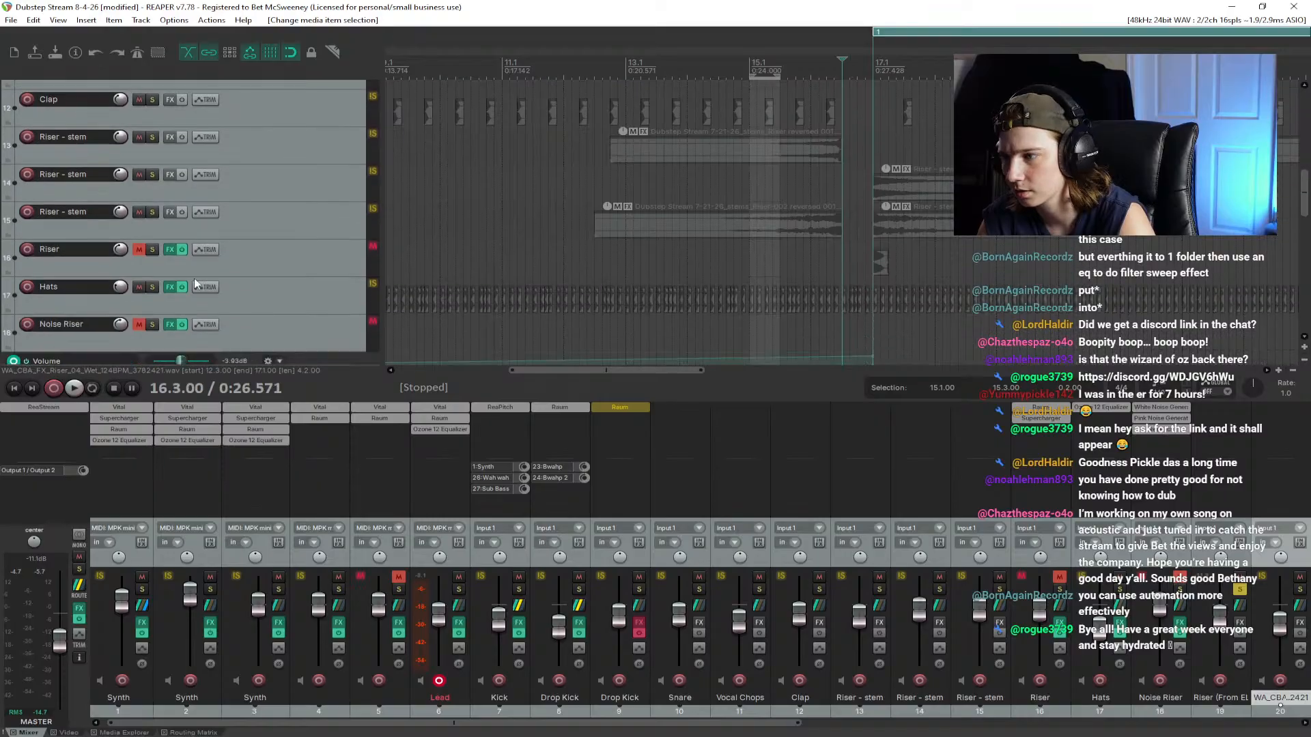
{"action": "scroll", "coordinate": [195, 283], "scroll_direction": "down", "scroll_amount": 2}
{"action": "left_click_drag", "start_coordinate": [846, 264], "coordinate": [808, 270]}
Step: Play the full mix from 14.1.00 with no track soloed to hear the shifted riser lead into the drop
{"action": "left_click", "coordinate": [687, 86]}
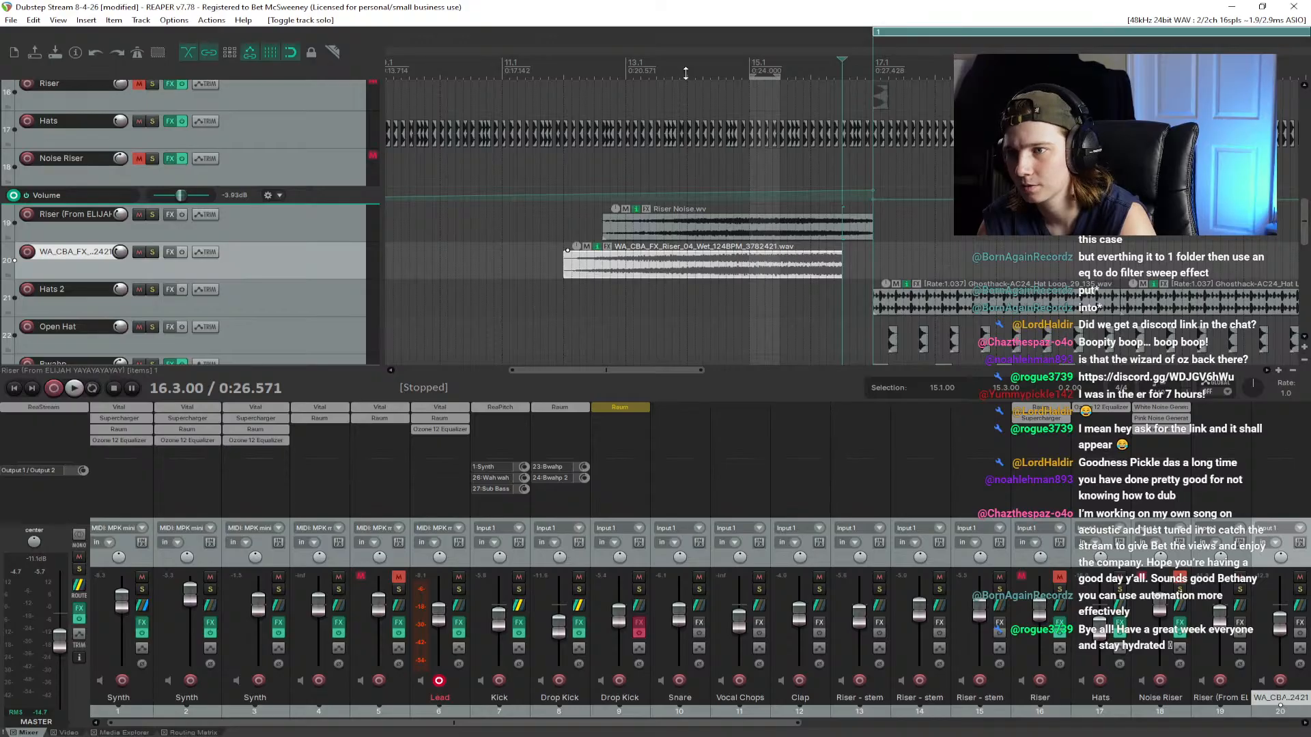
{"action": "key", "text": "space"}
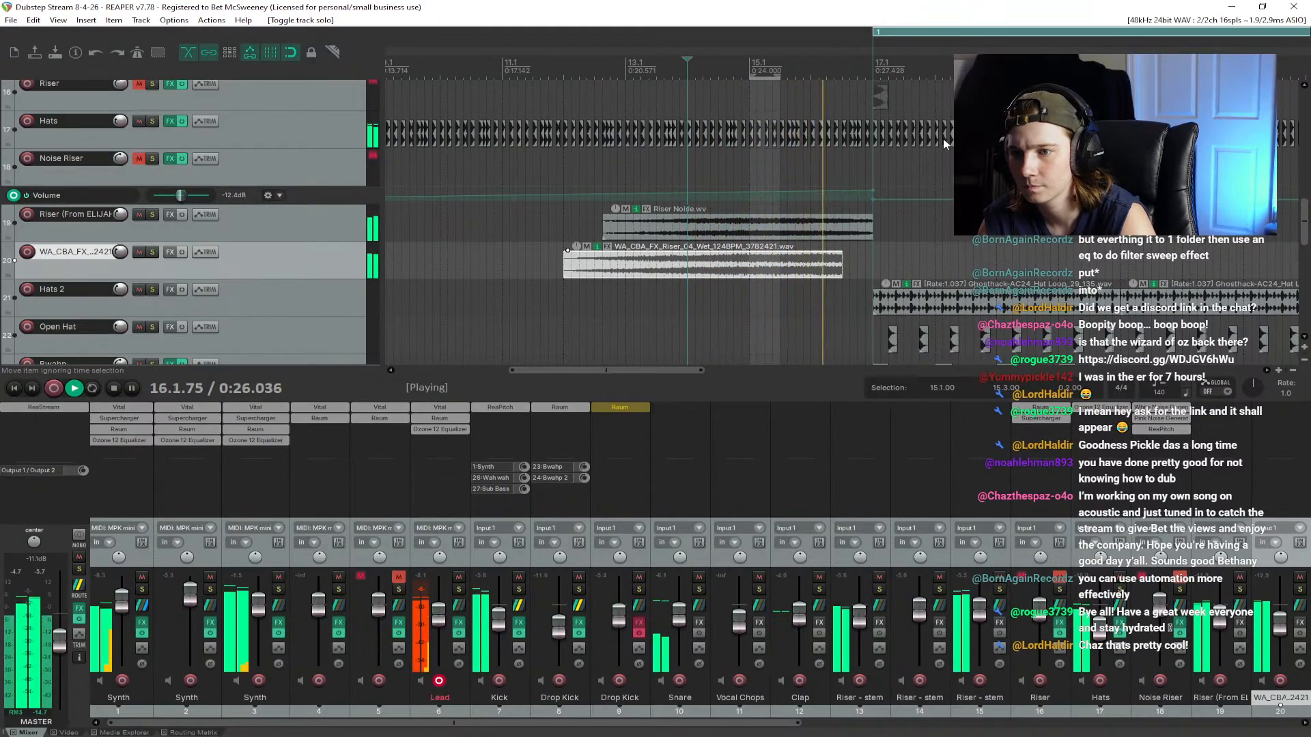
{"action": "key", "text": "space"}
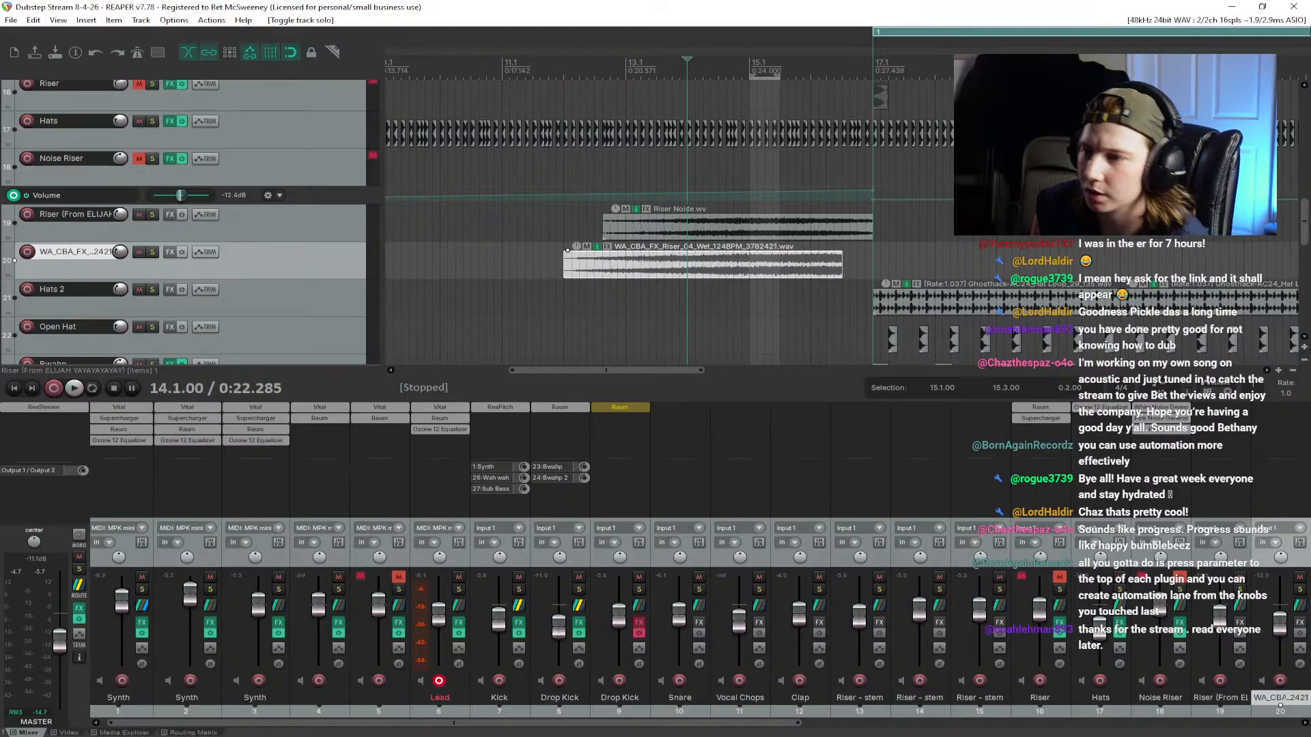
Step: Open the Lead track's effects chain, look through the Ozone 12 Equalizer's automatable parameters, and close the chain
{"action": "scroll", "coordinate": [269, 243], "scroll_direction": "up", "scroll_amount": 15}
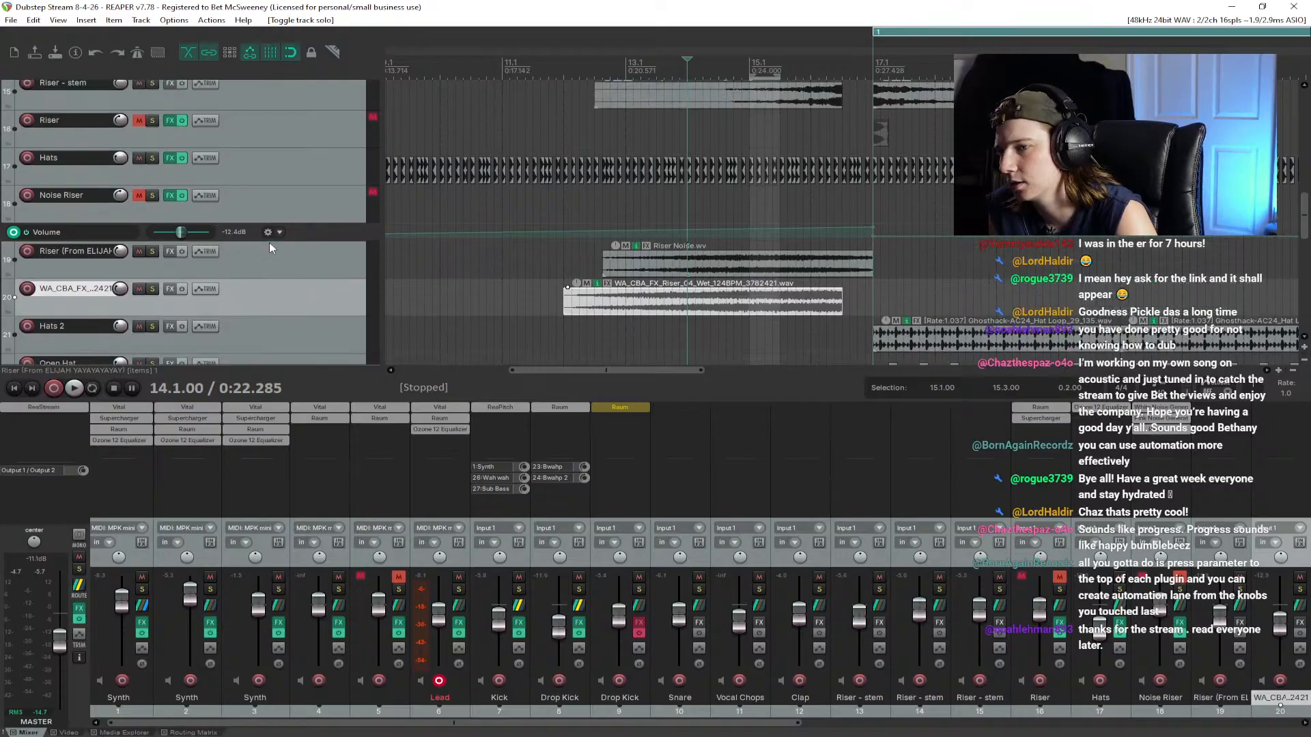
{"action": "scroll", "coordinate": [260, 272], "scroll_direction": "up", "scroll_amount": 3}
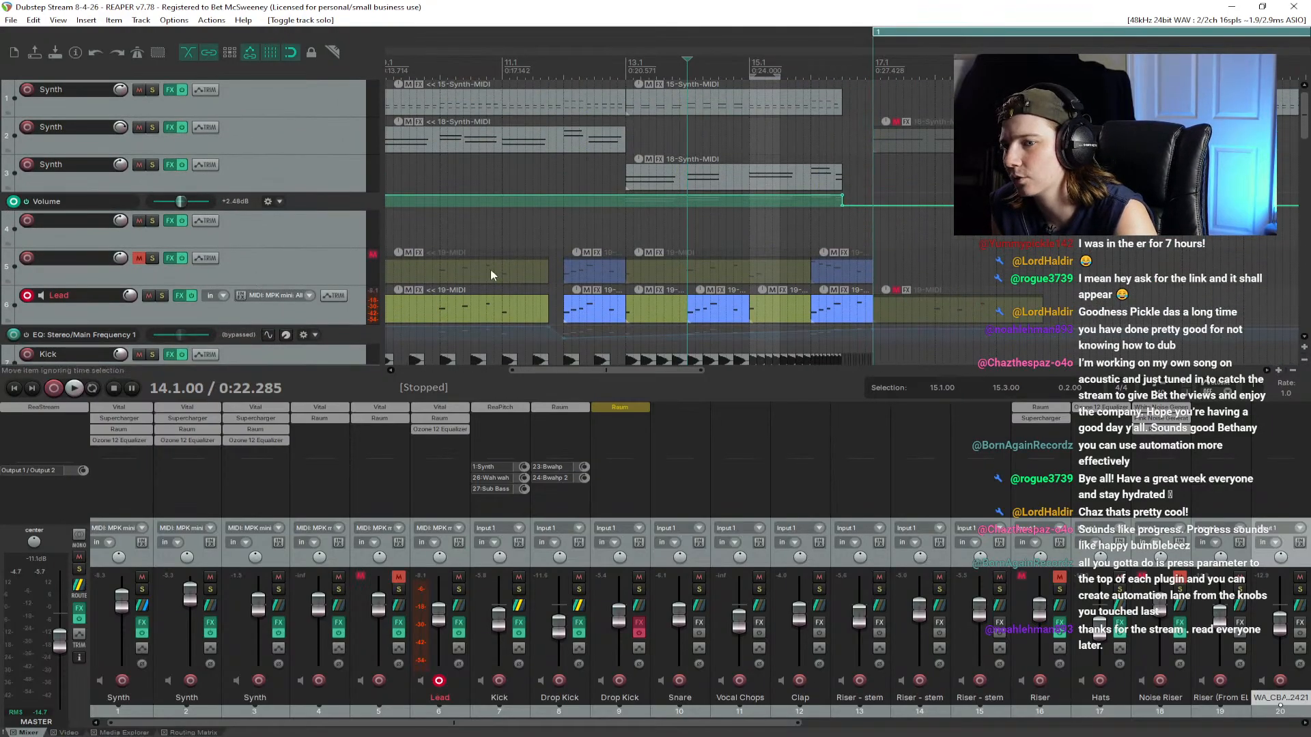
{"action": "scroll", "coordinate": [207, 281], "scroll_direction": "down", "scroll_amount": 2}
{"action": "left_click", "coordinate": [217, 273]}
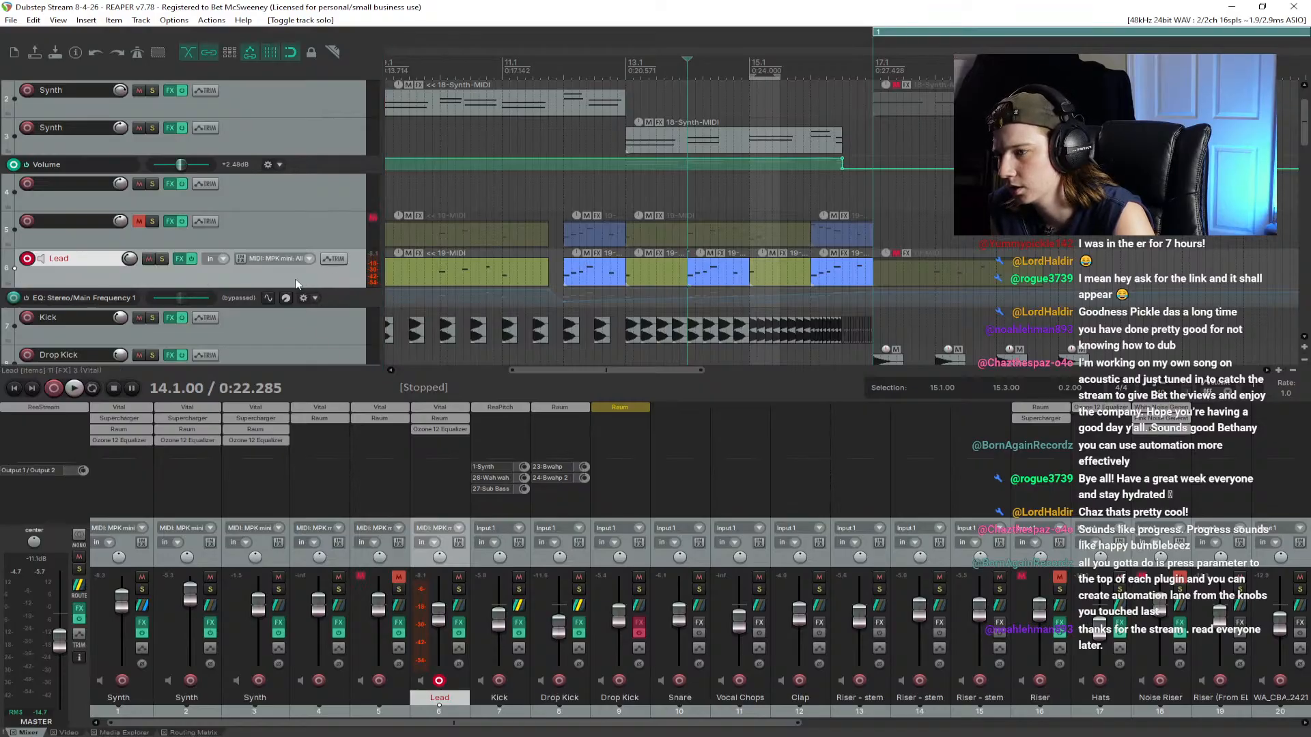
{"action": "left_click", "coordinate": [179, 261]}
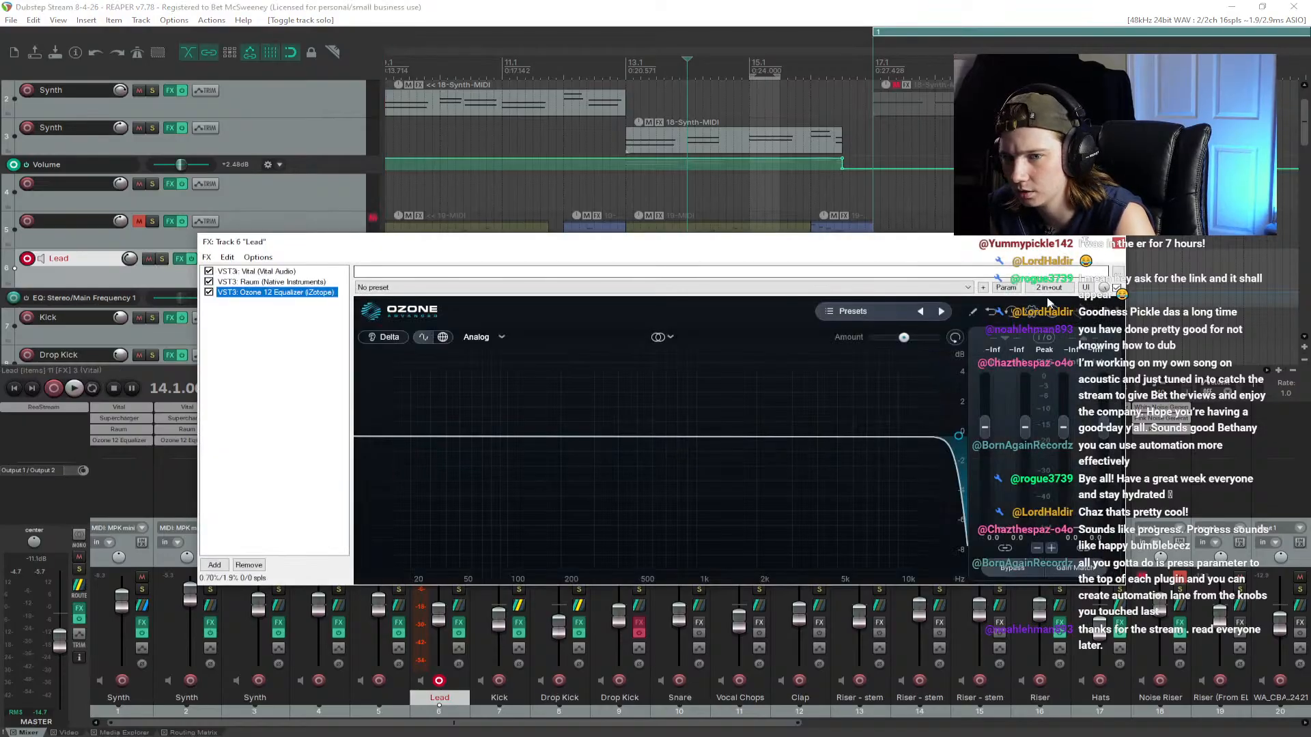
{"action": "left_click", "coordinate": [1006, 289]}
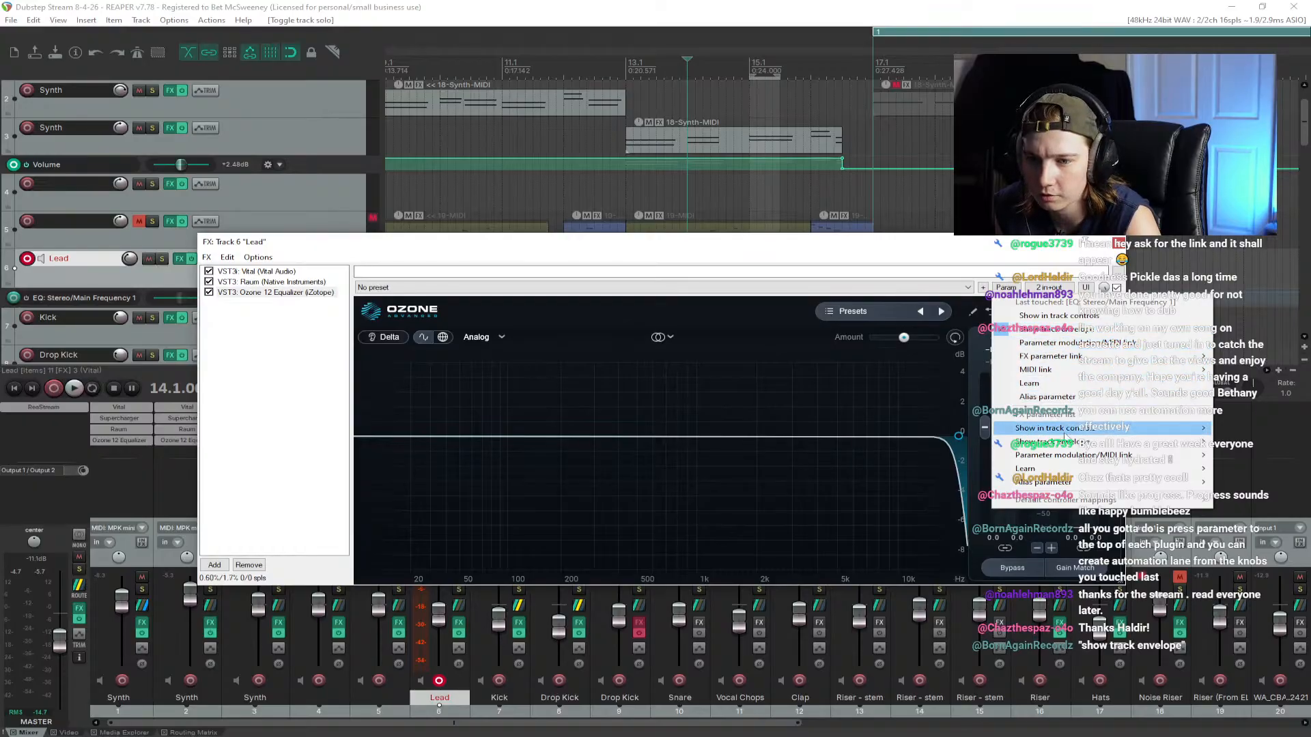
{"action": "mouse_move", "coordinate": [1072, 461]}
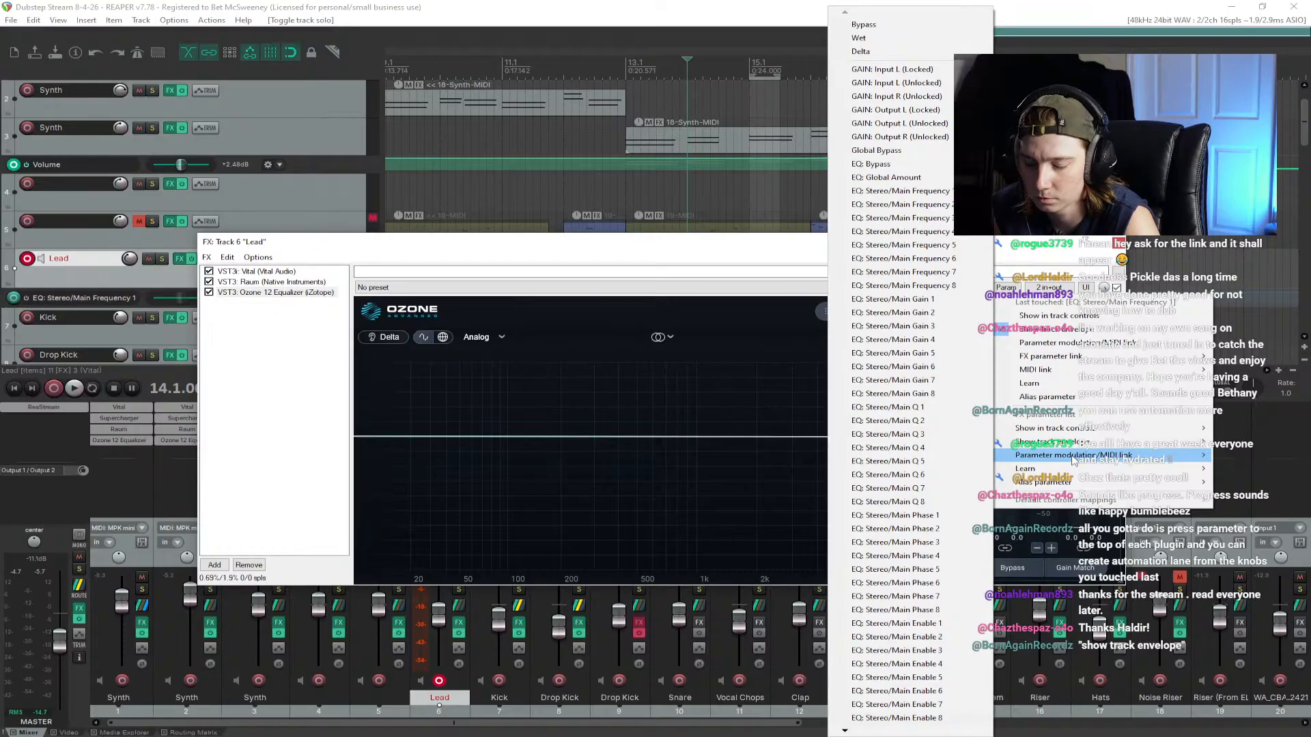
{"action": "left_click", "coordinate": [818, 241]}
{"action": "left_click", "coordinate": [818, 241]}
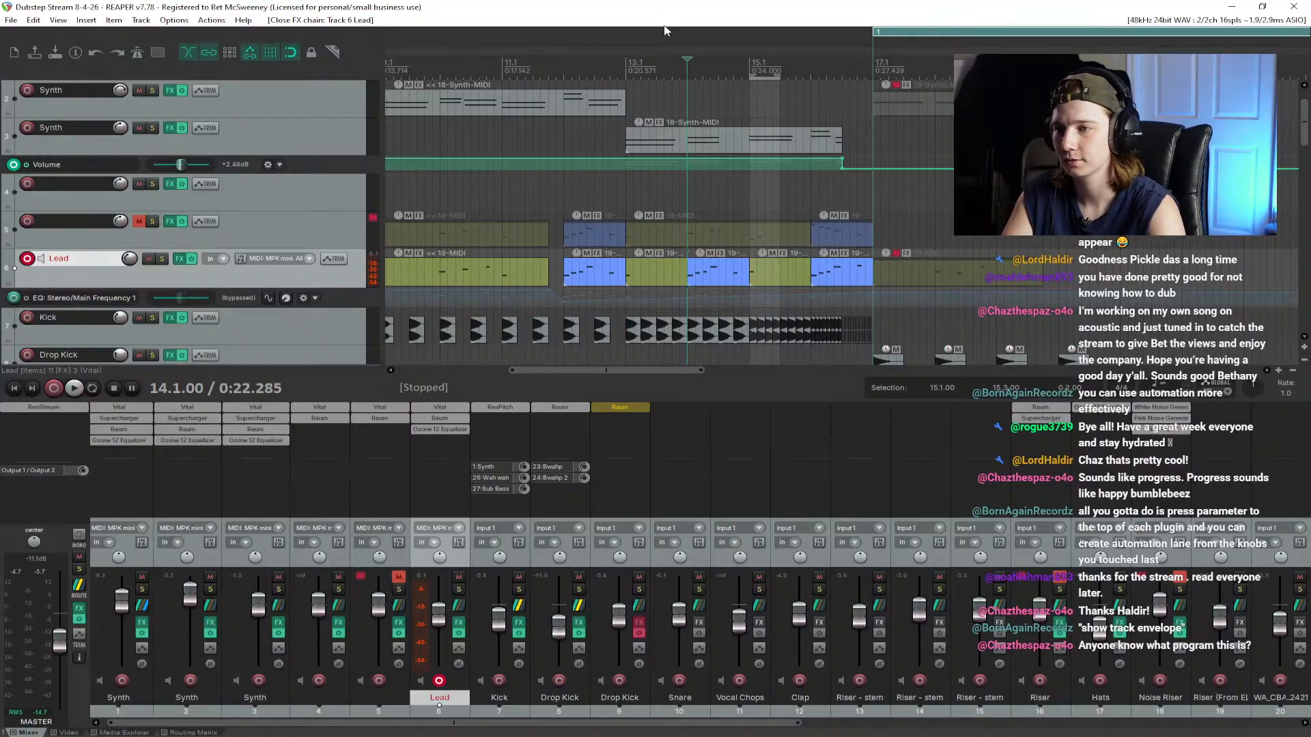
Step: Play the build-up into the drop from 13.1.00, and place the edit cursor at 12.1.00
{"action": "left_click", "coordinate": [625, 69]}
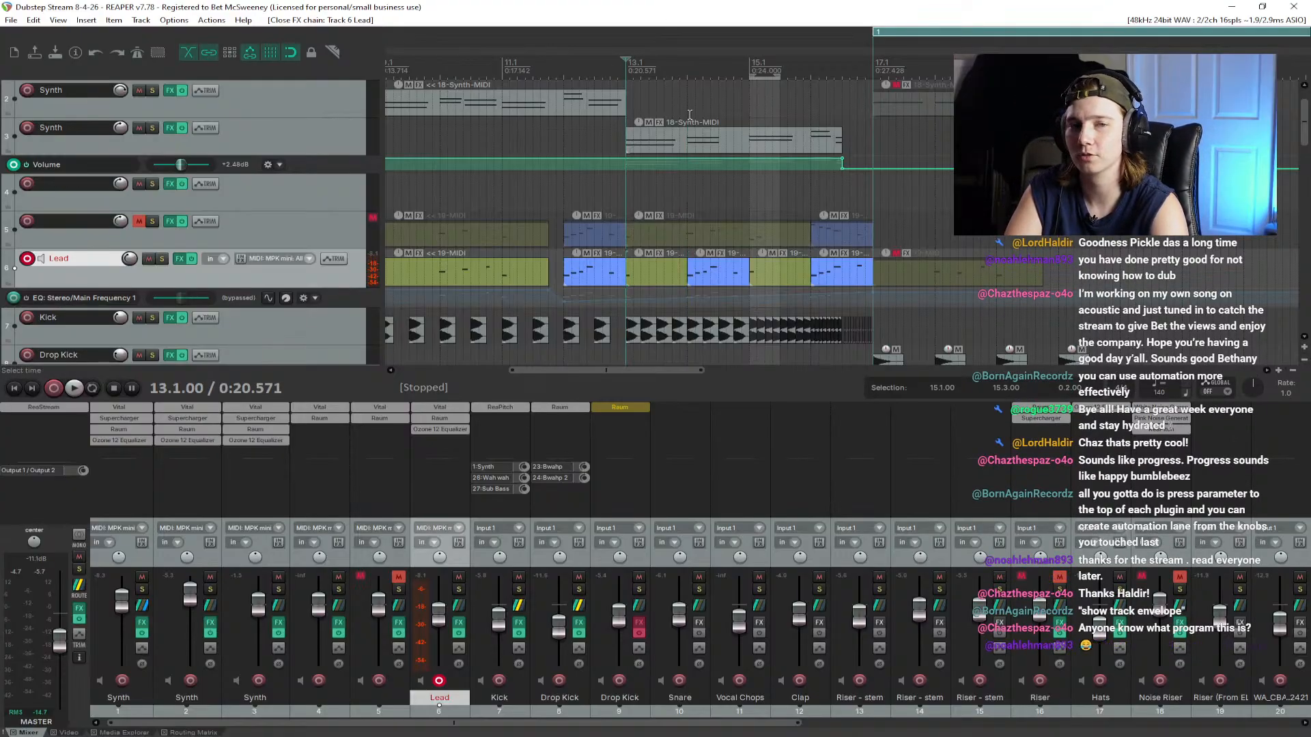
{"action": "key", "text": "space"}
{"action": "left_click", "coordinate": [563, 72]}
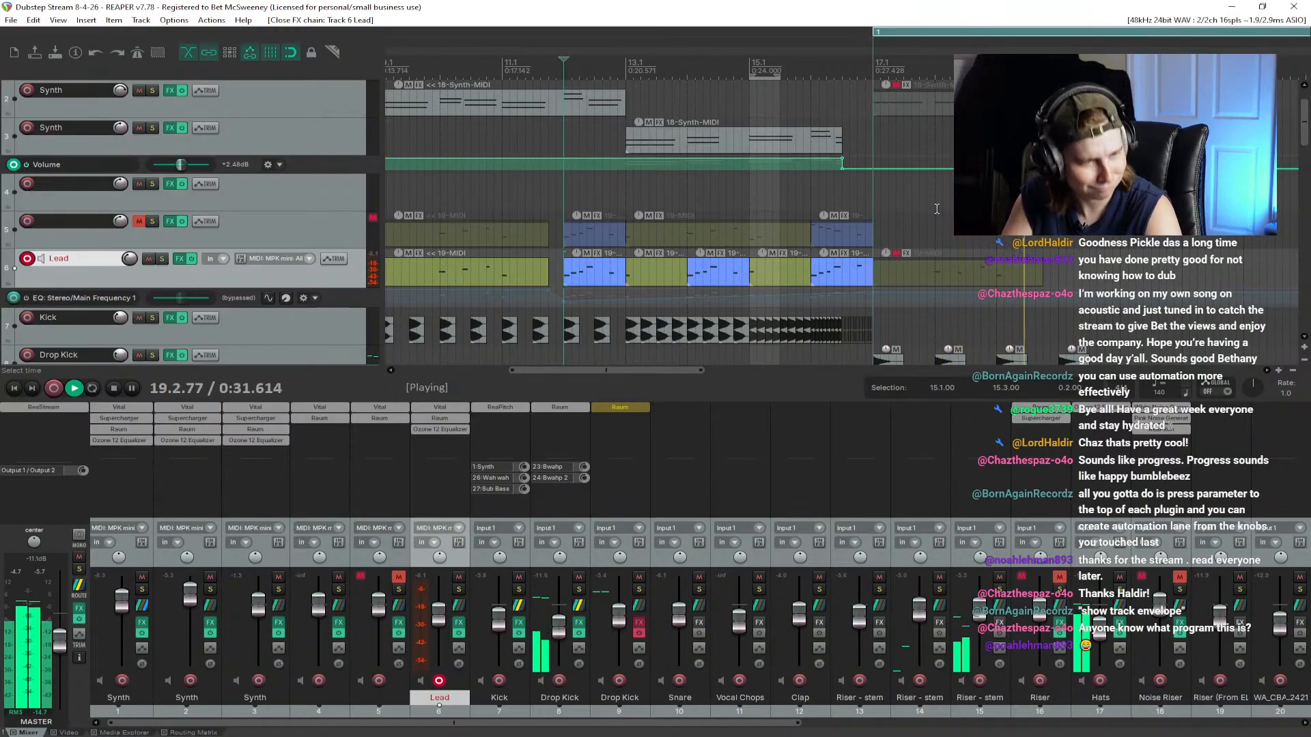
{"action": "key", "text": "space"}
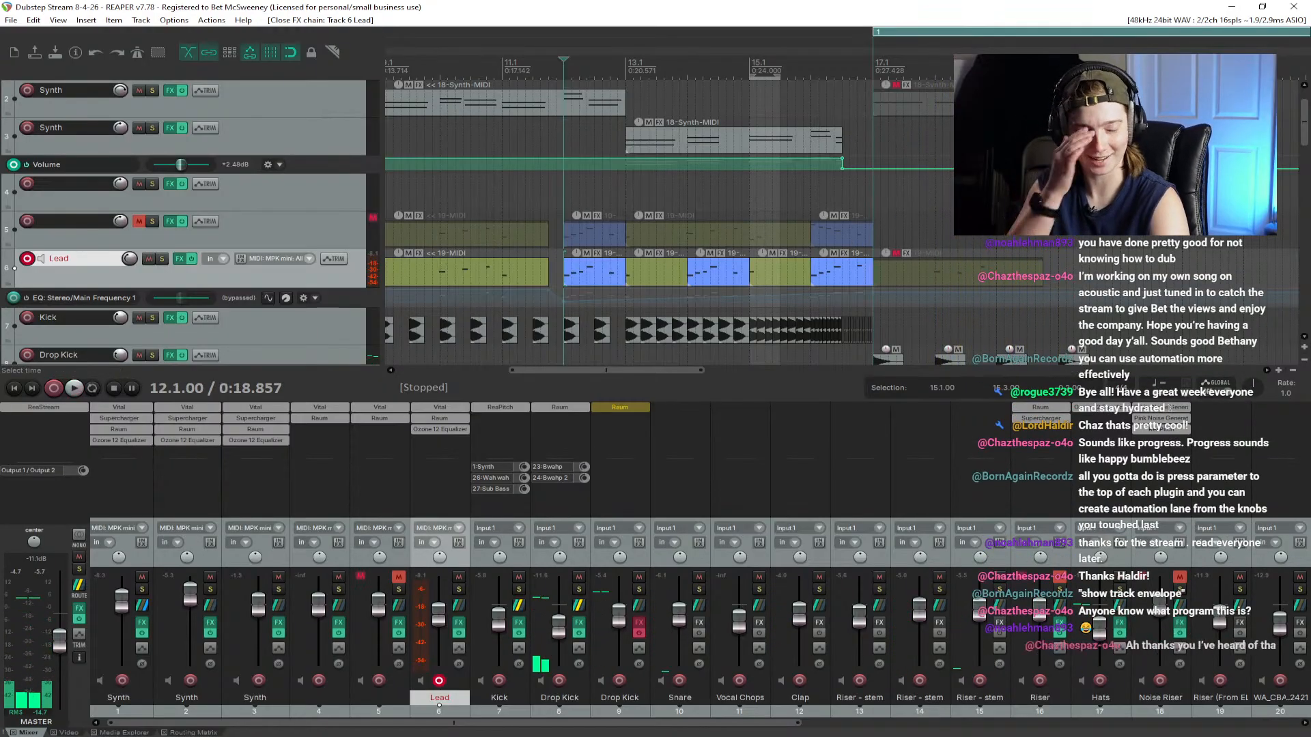